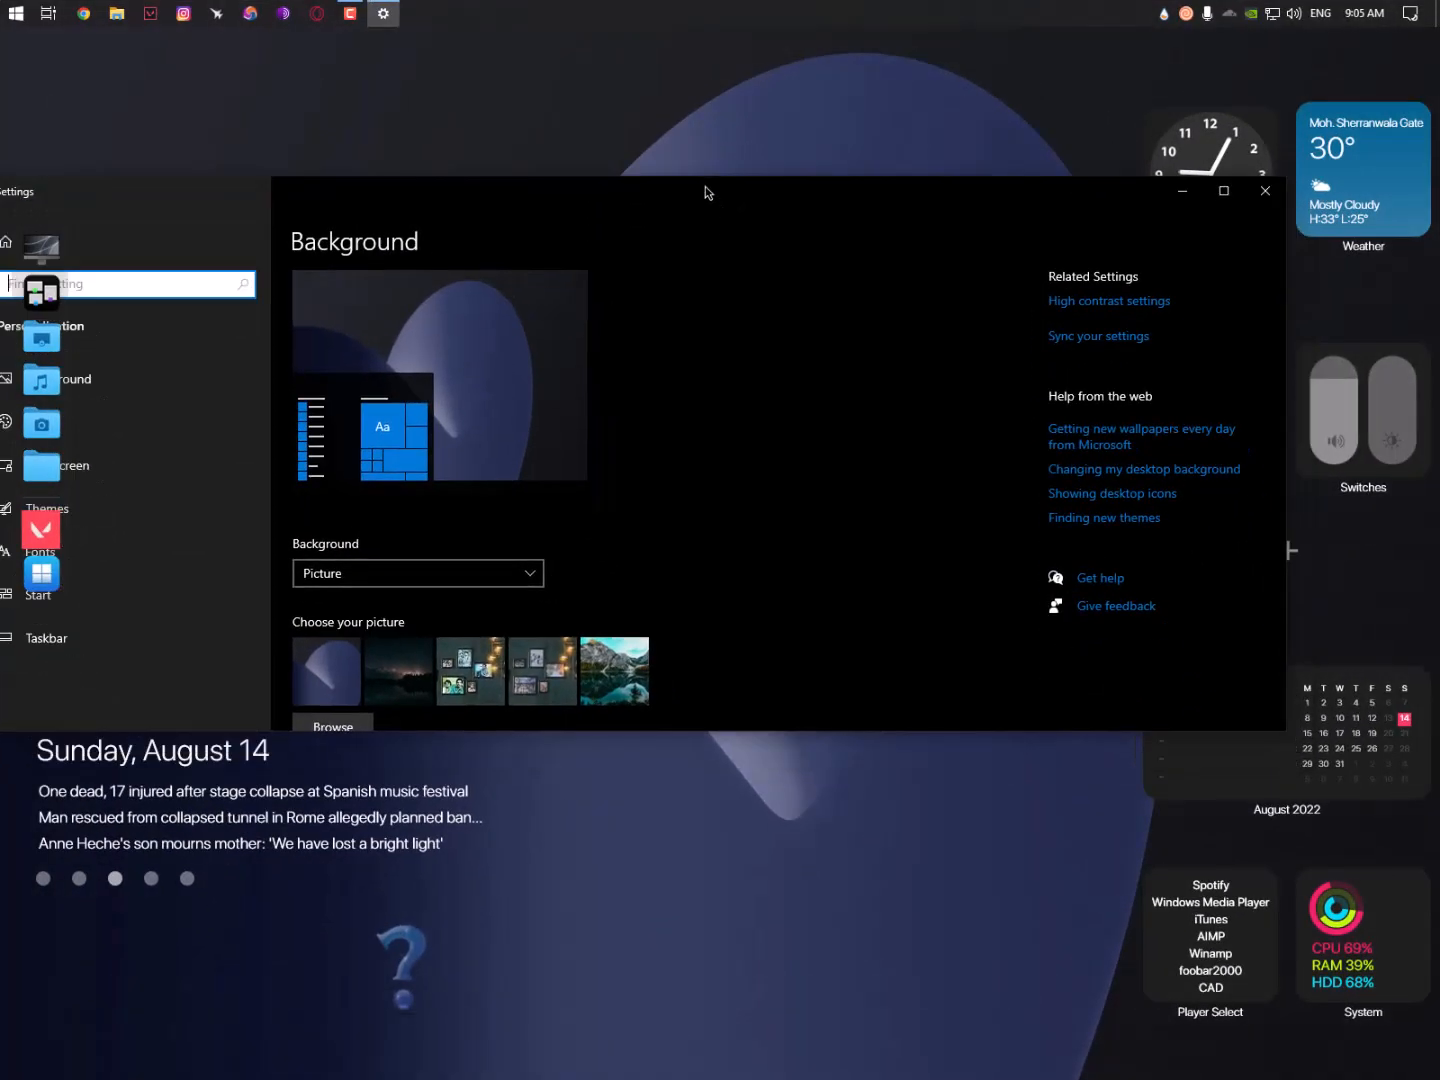
- In Personalization > Themes, apply the macOS theme tile under Change theme
scroll(568, 340, "down", 2)
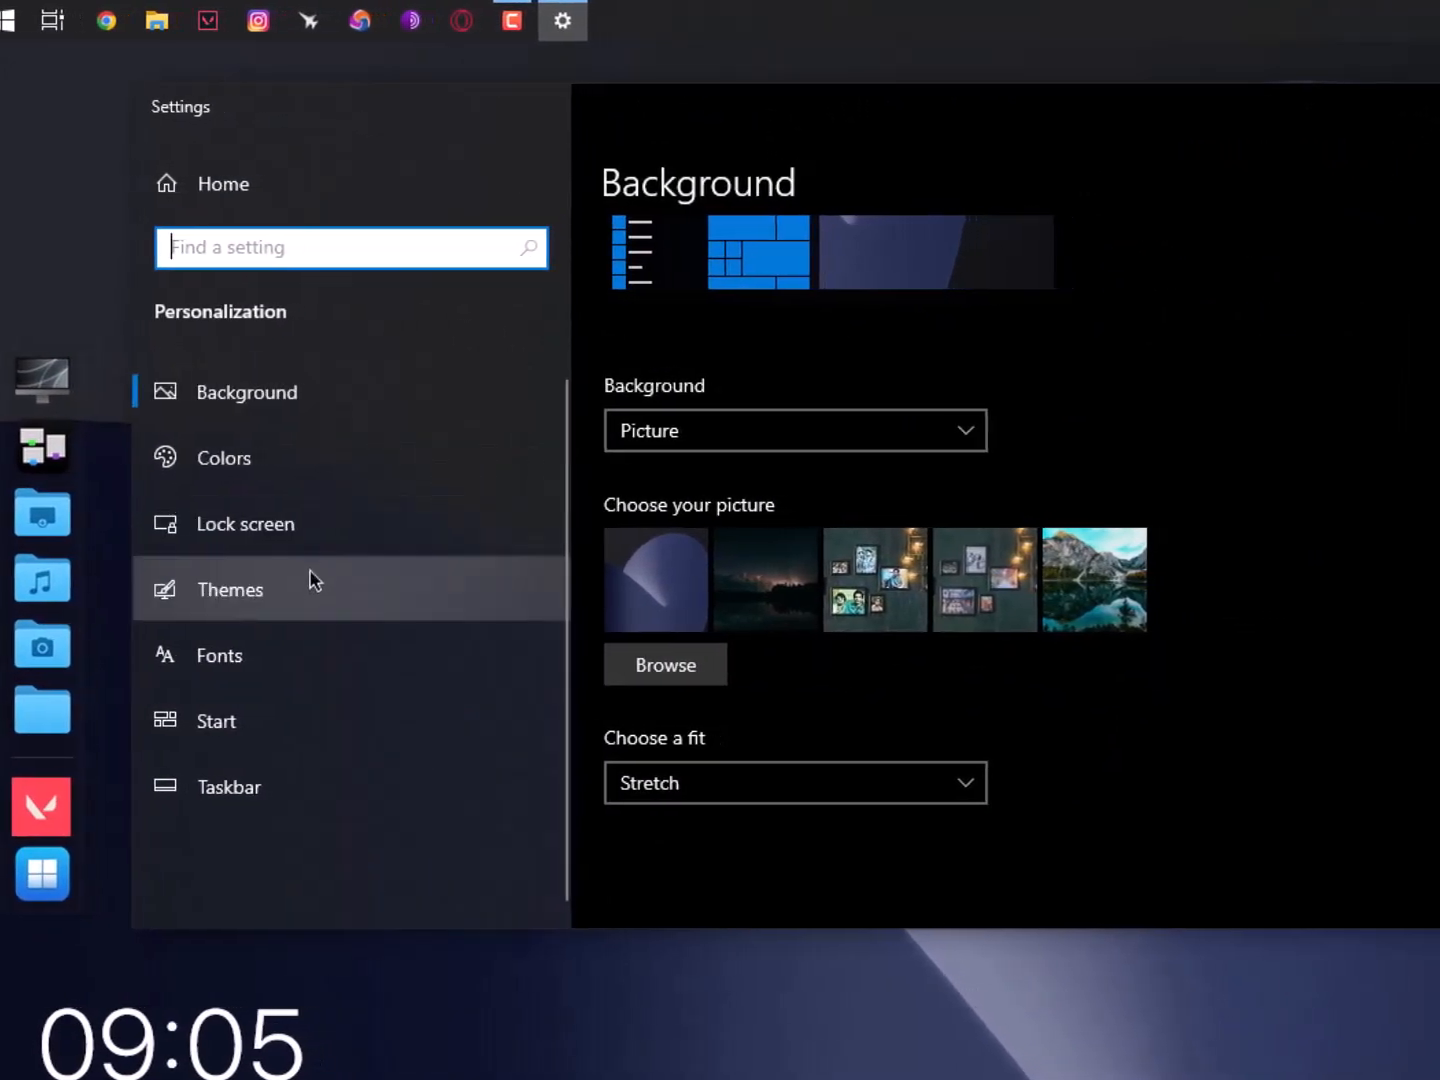
left_click(450, 599)
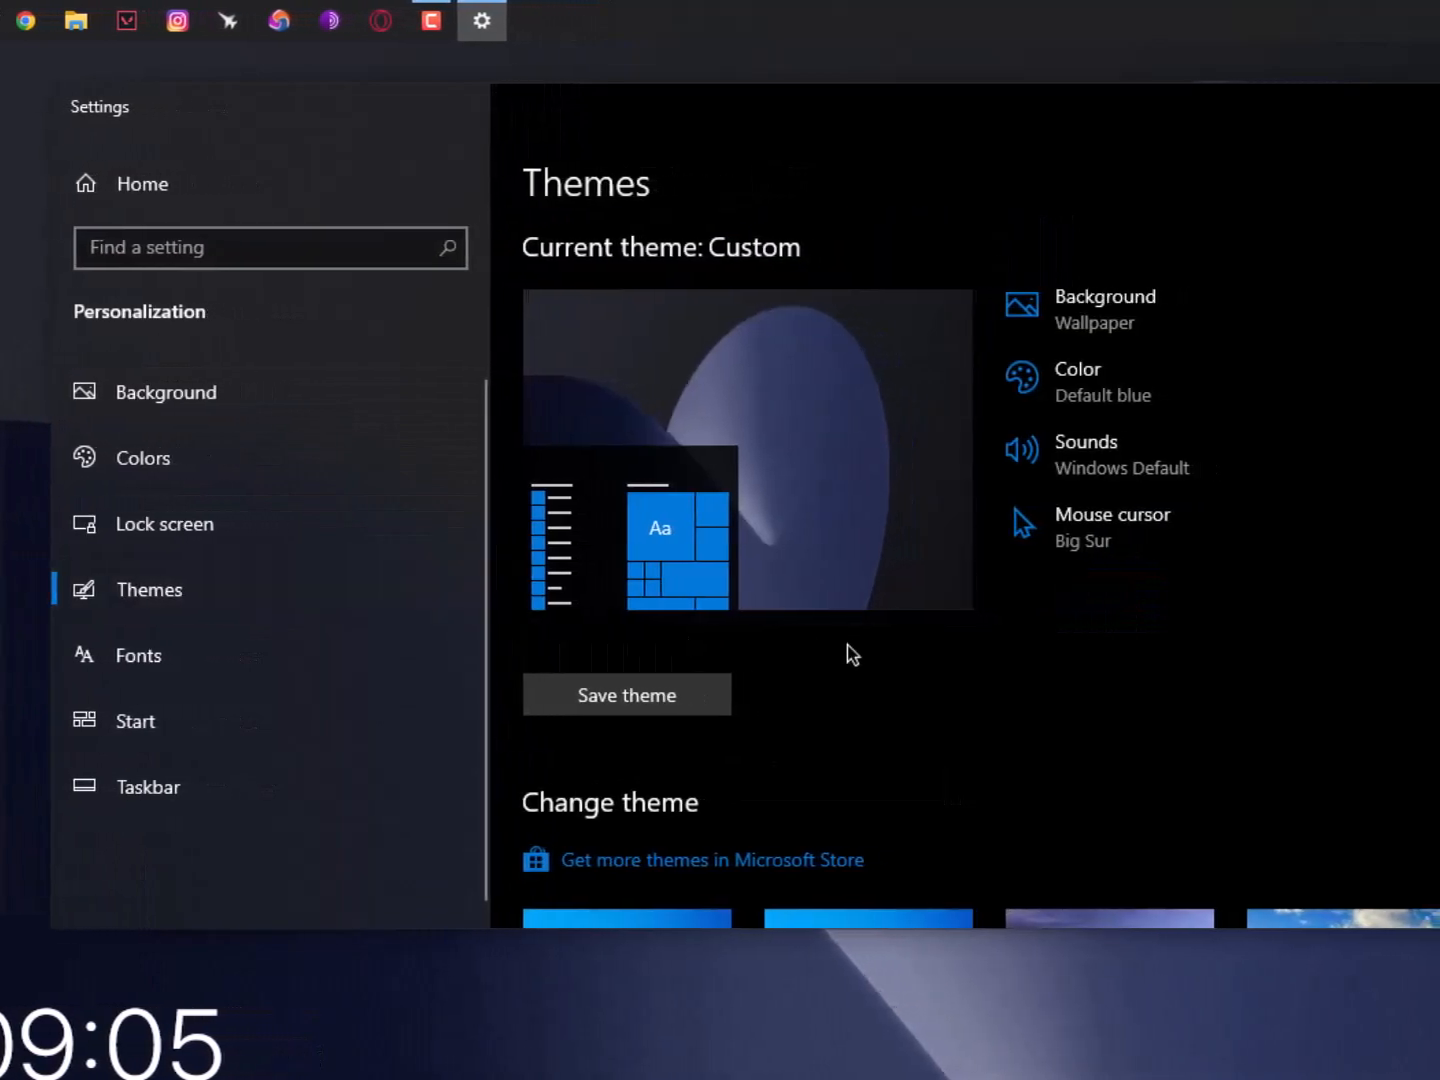
scroll(860, 640, "down", 5)
left_click(1048, 449)
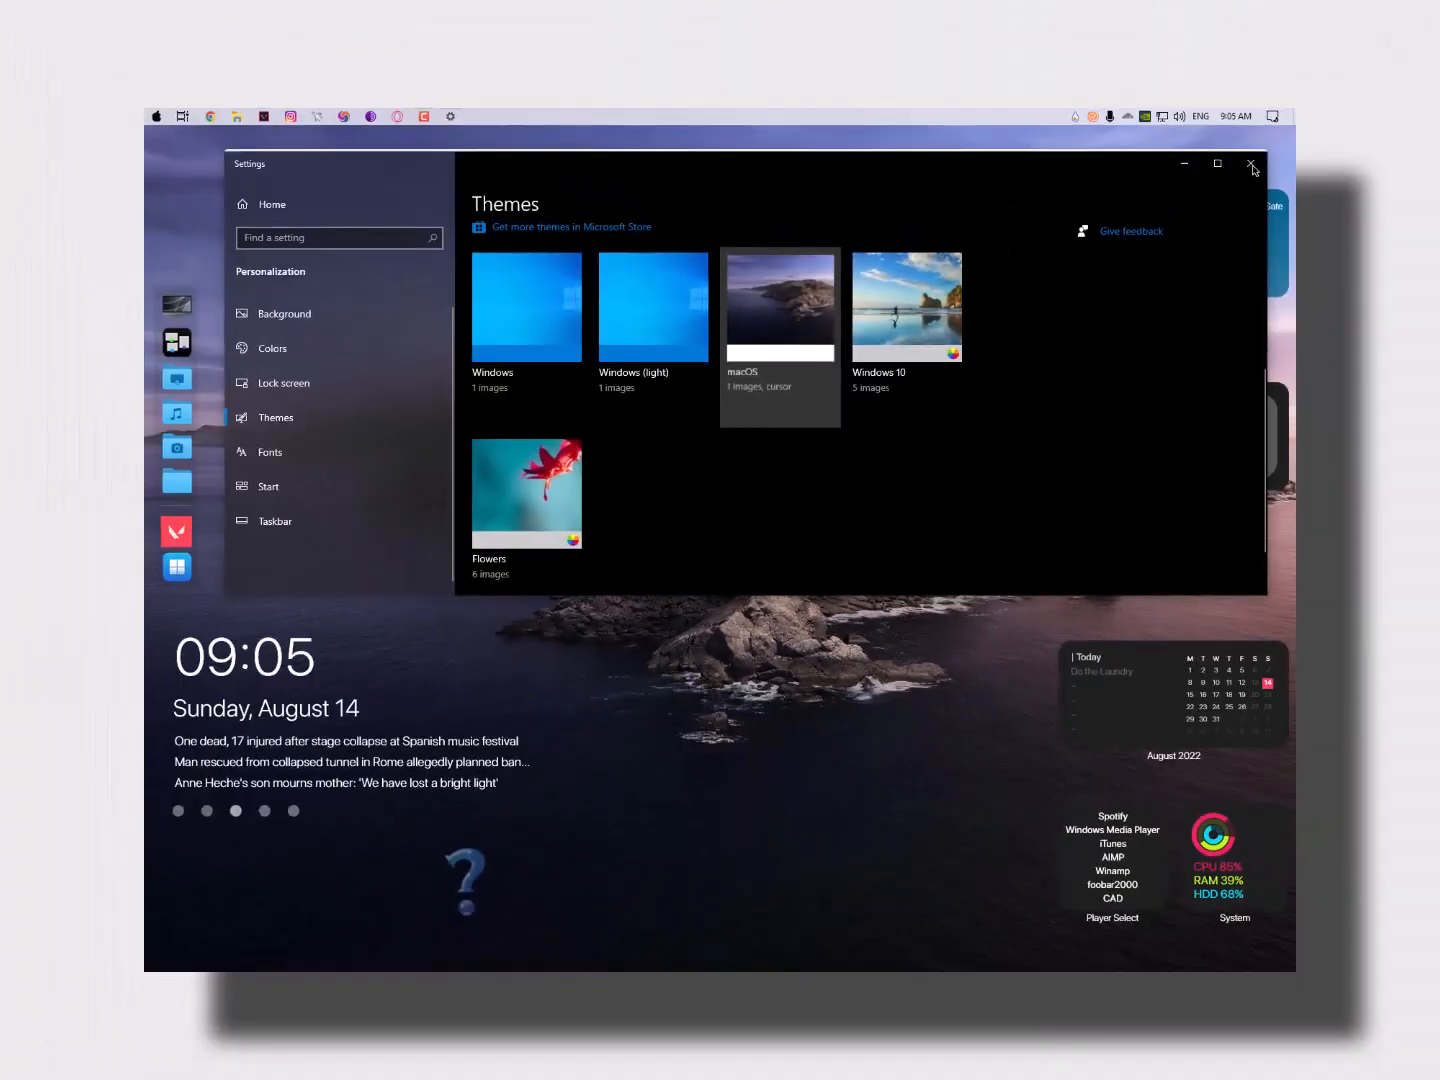
- Close Settings, refresh the desktop, switch the desktop widgets to dark mode, and close Explorer
left_click(1382, 70)
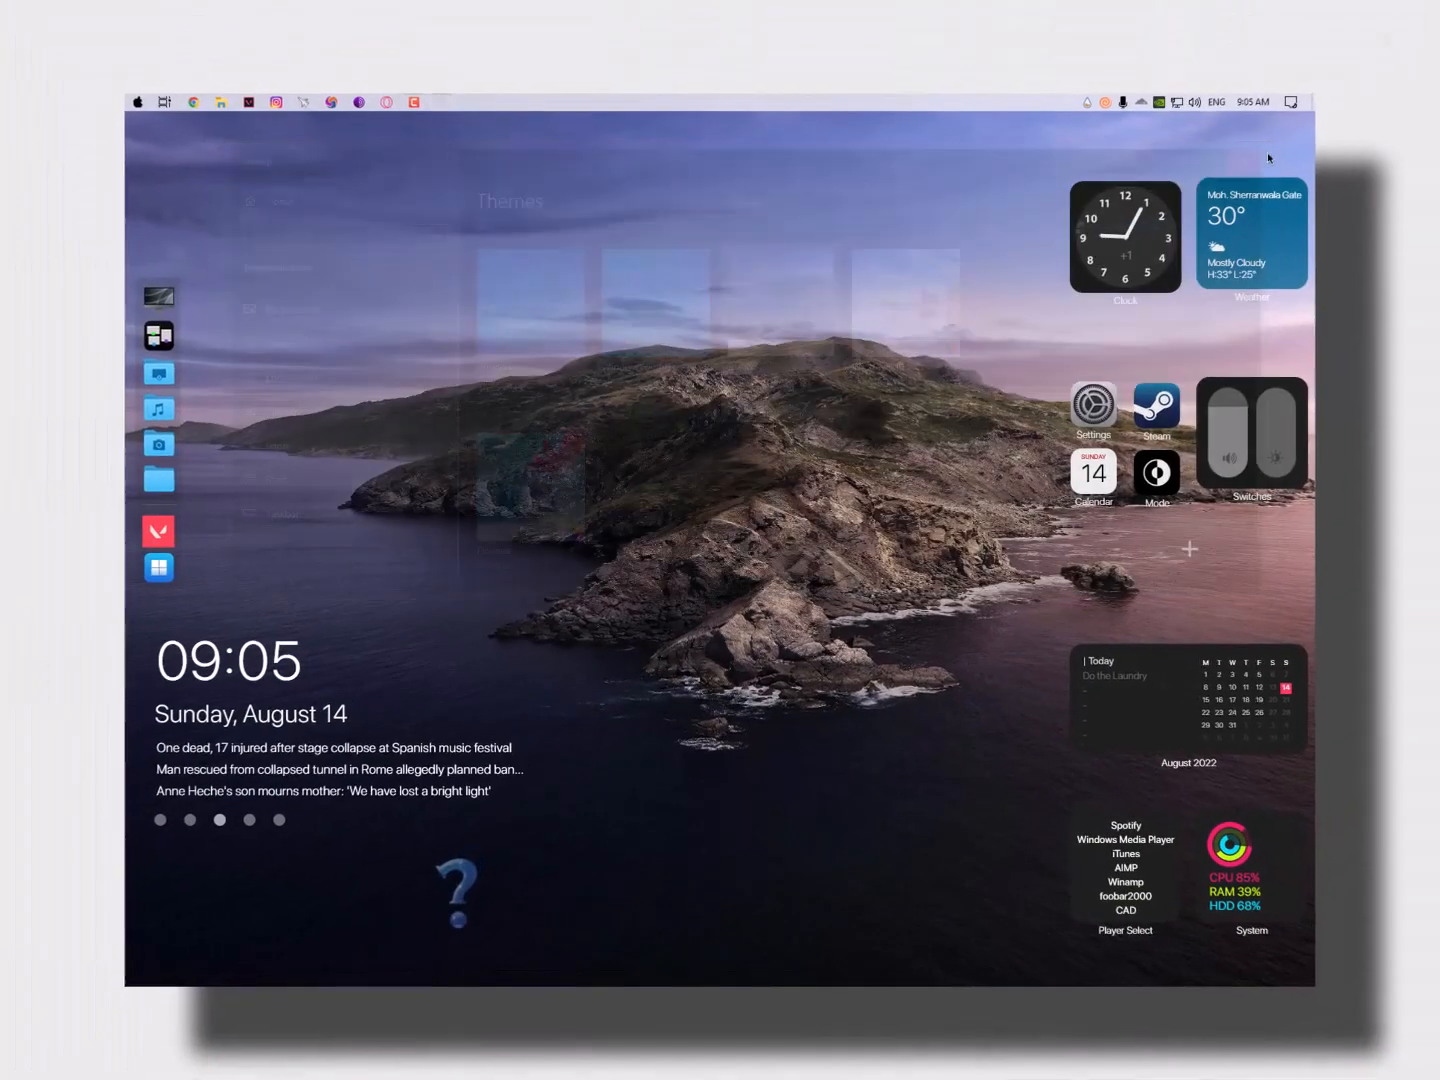
right_click(526, 182)
left_click(555, 216)
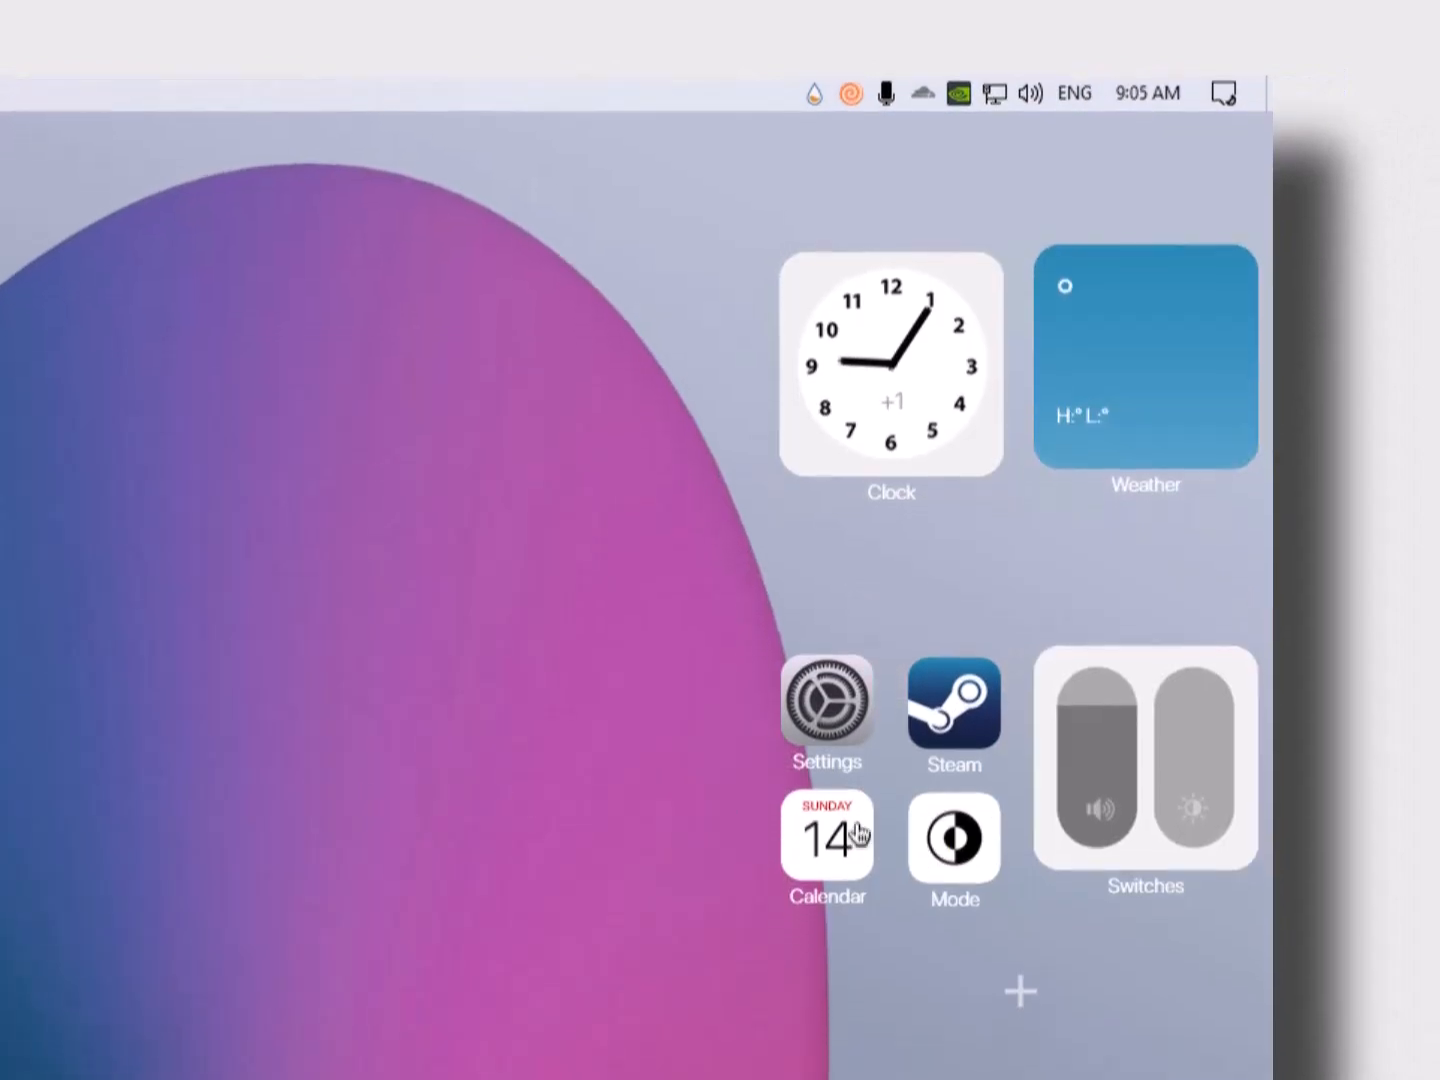
left_click(950, 770)
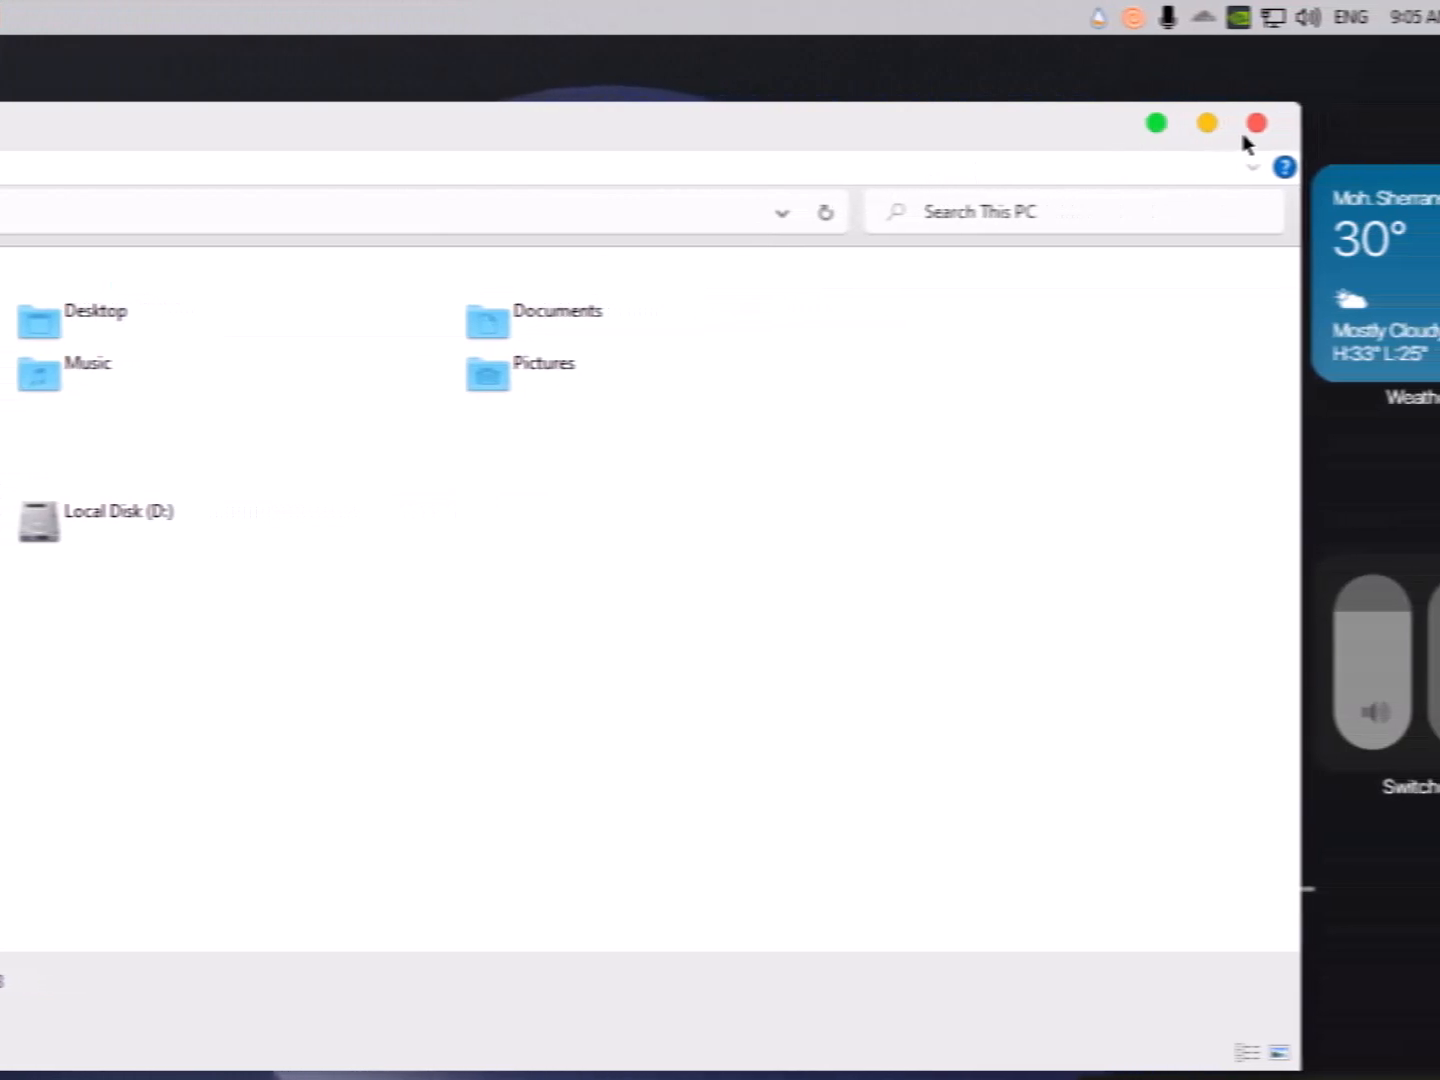
left_click(1200, 124)
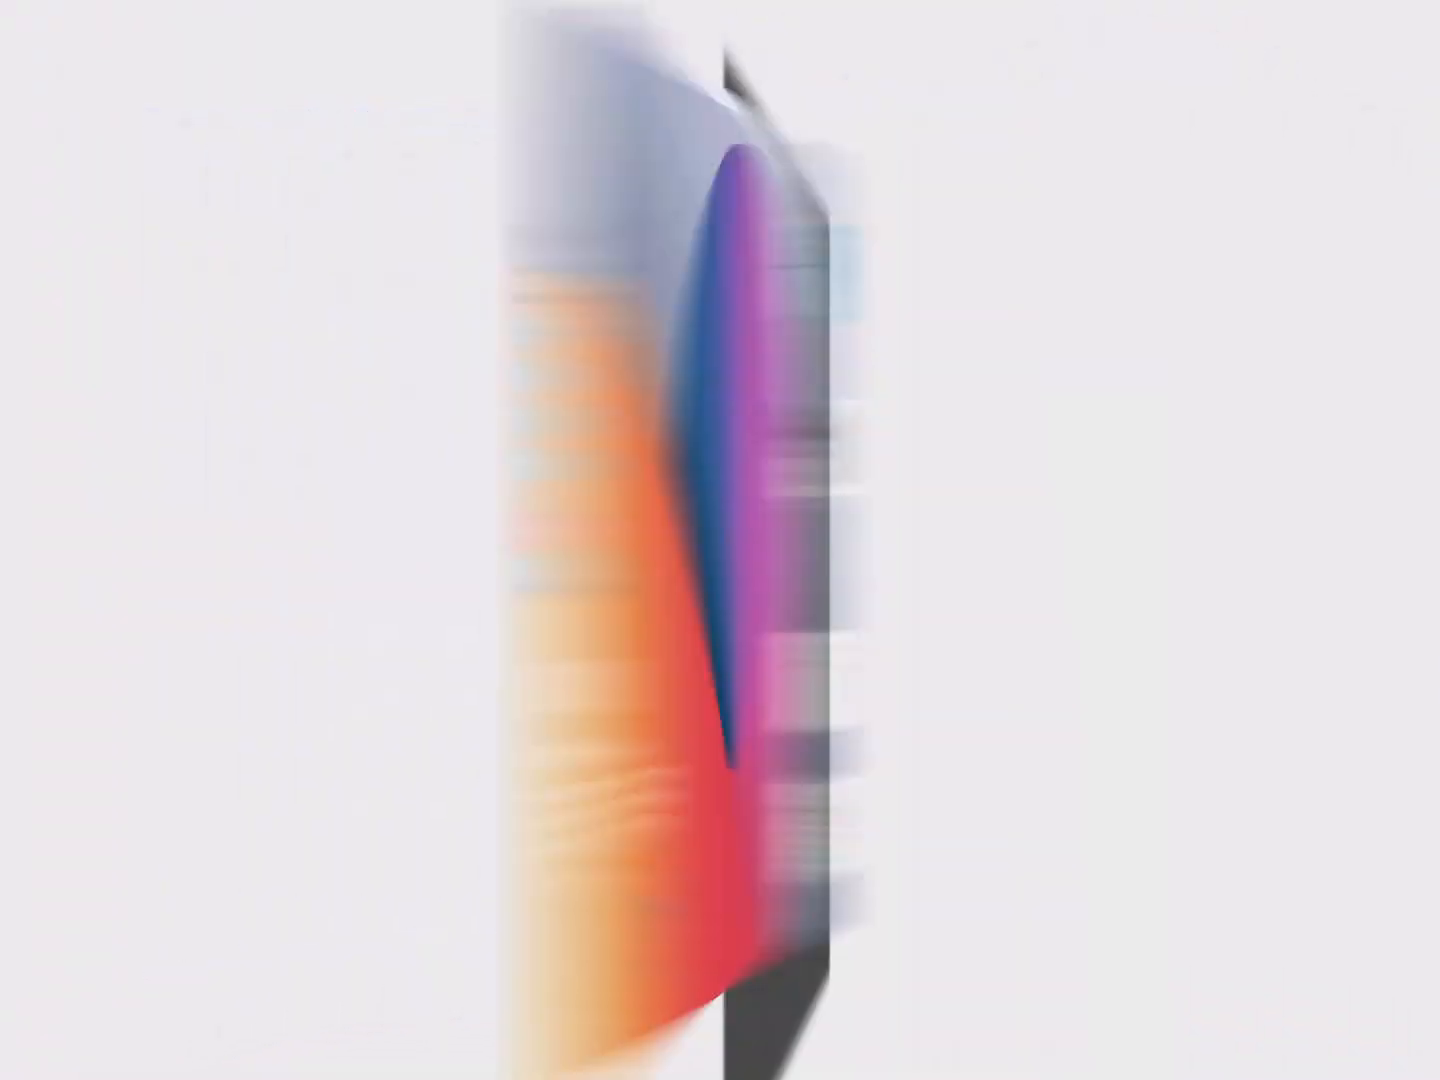
- Set Choose your color to Dark in Personalize > Colors, then close Settings
right_click(543, 208)
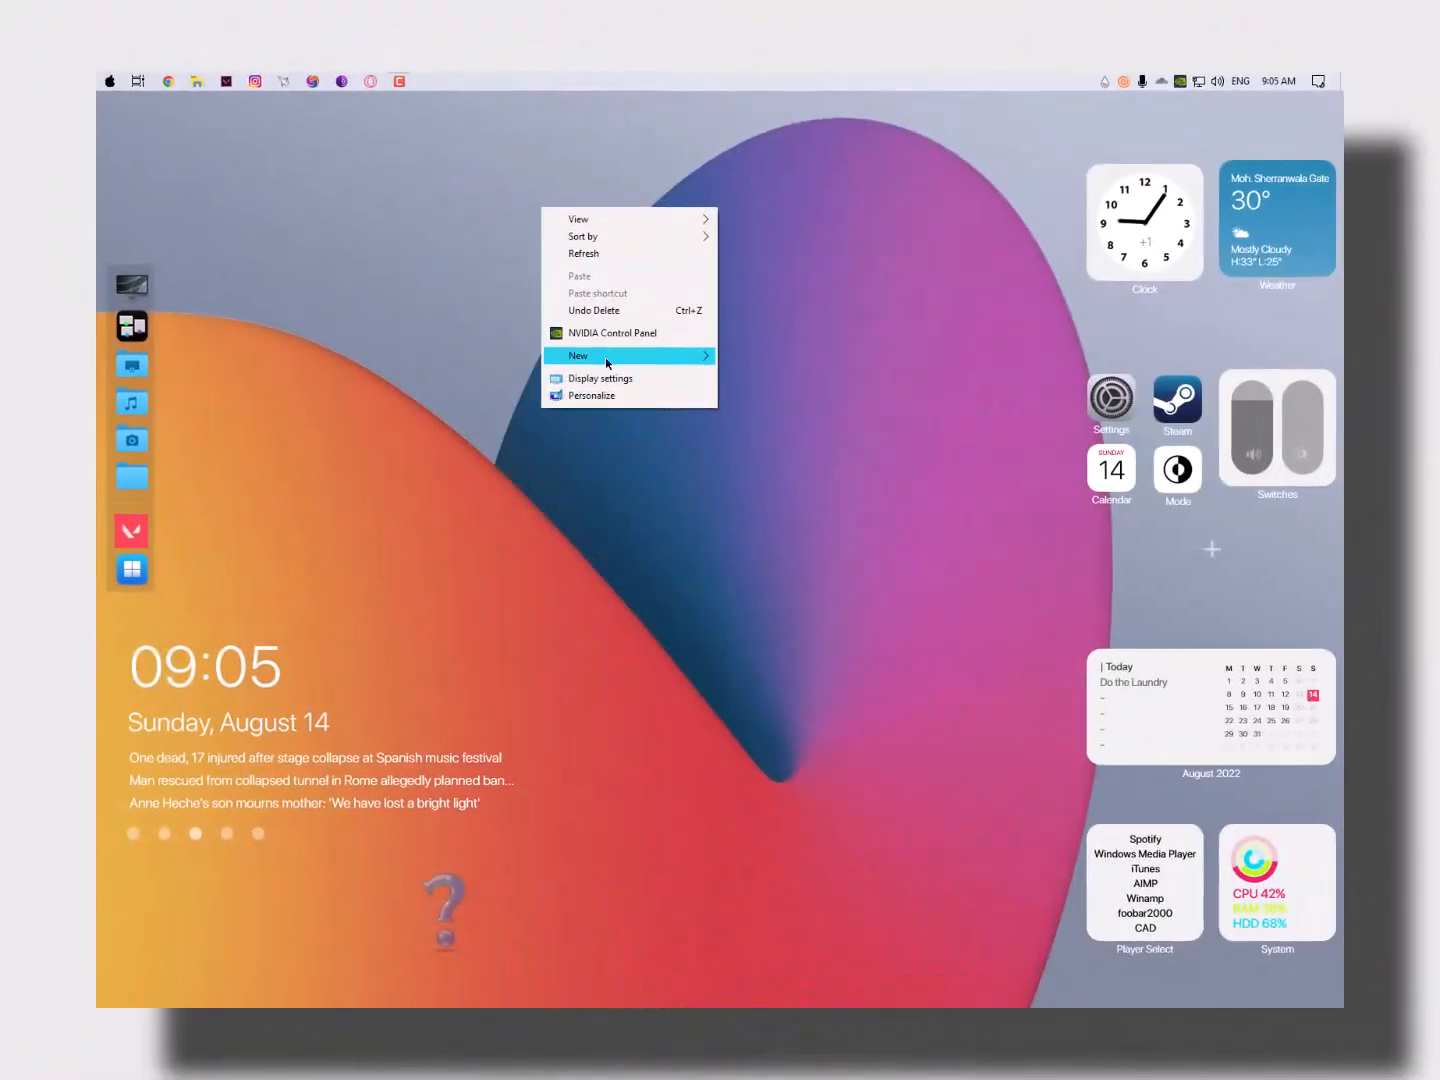
left_click(608, 396)
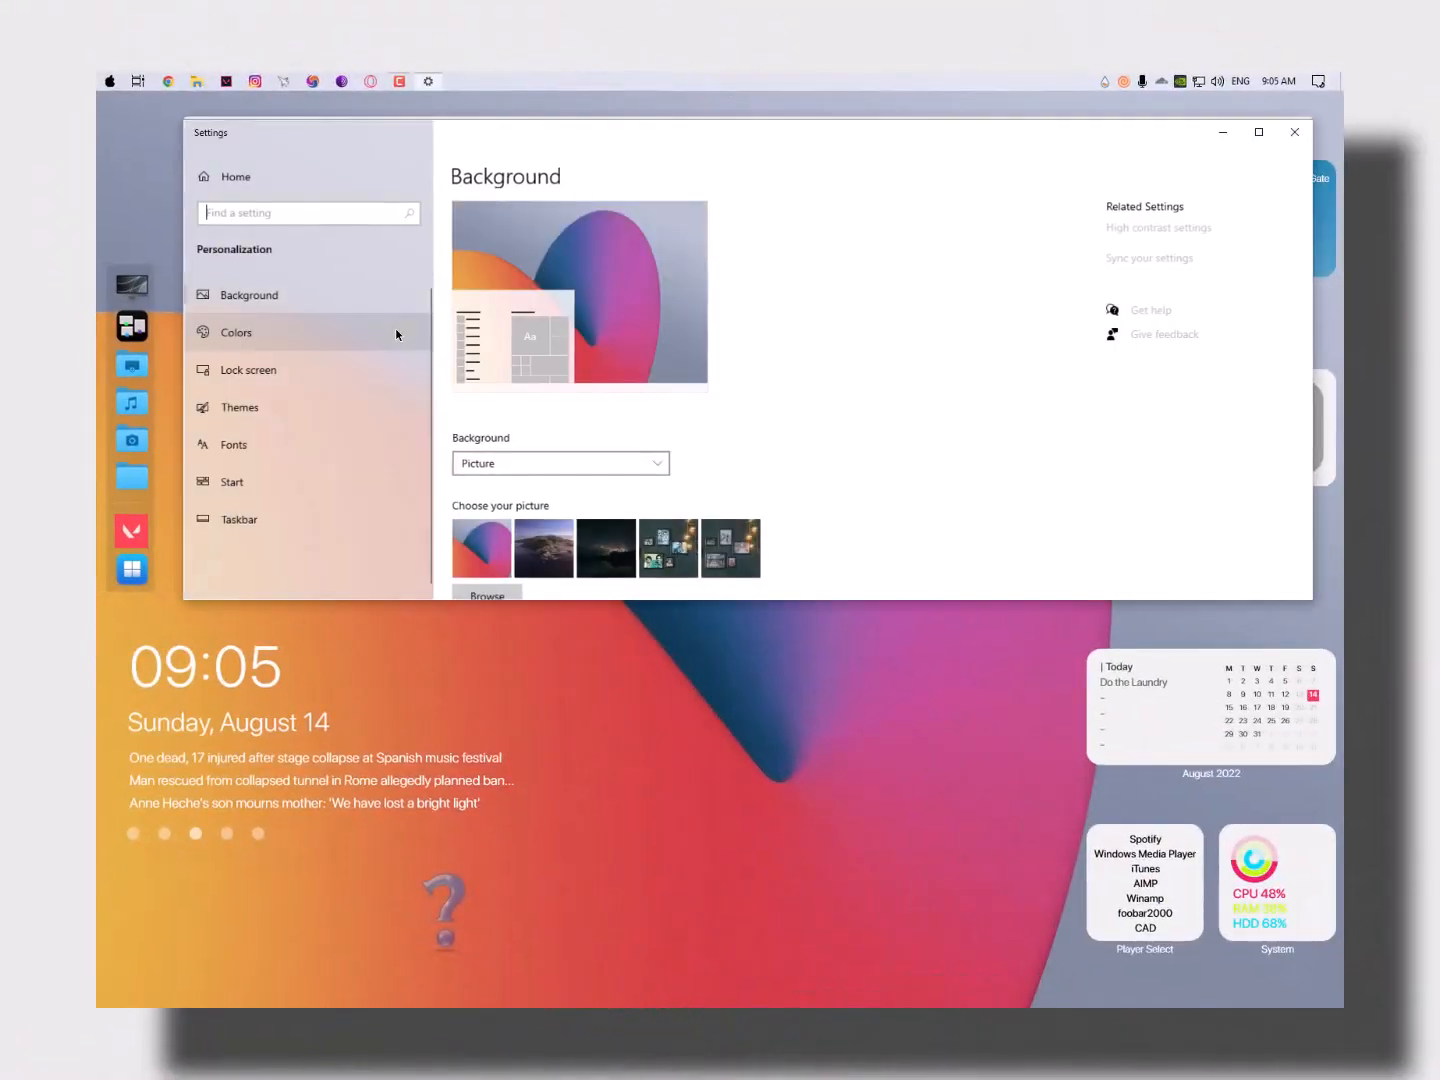
left_click(239, 332)
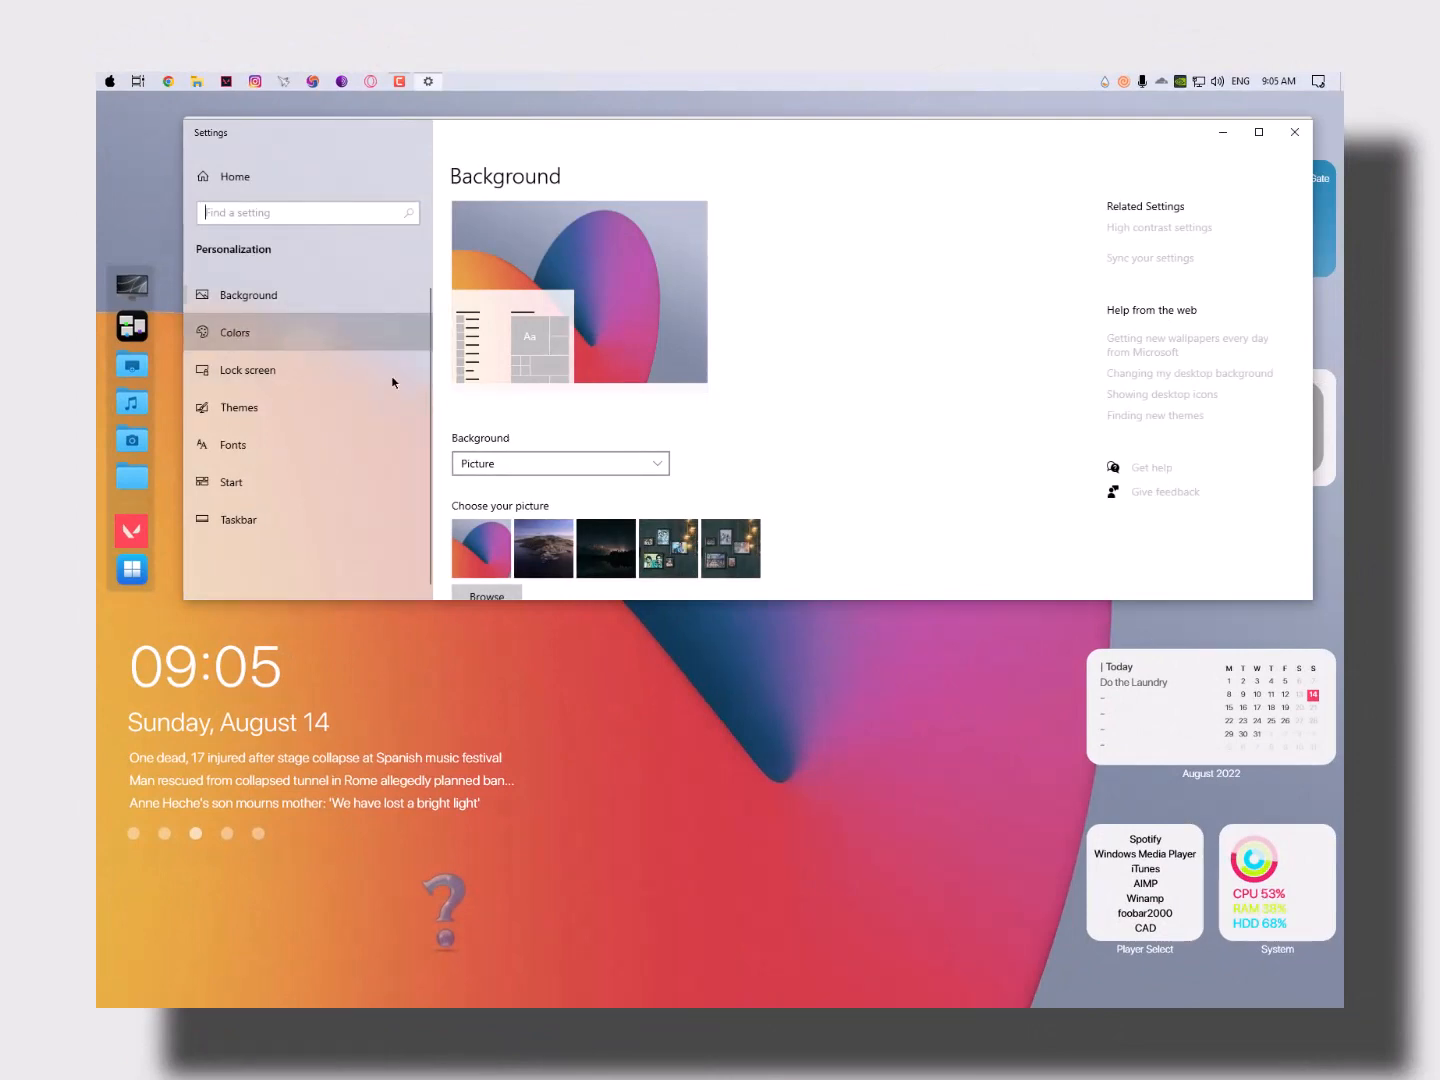
left_click(544, 466)
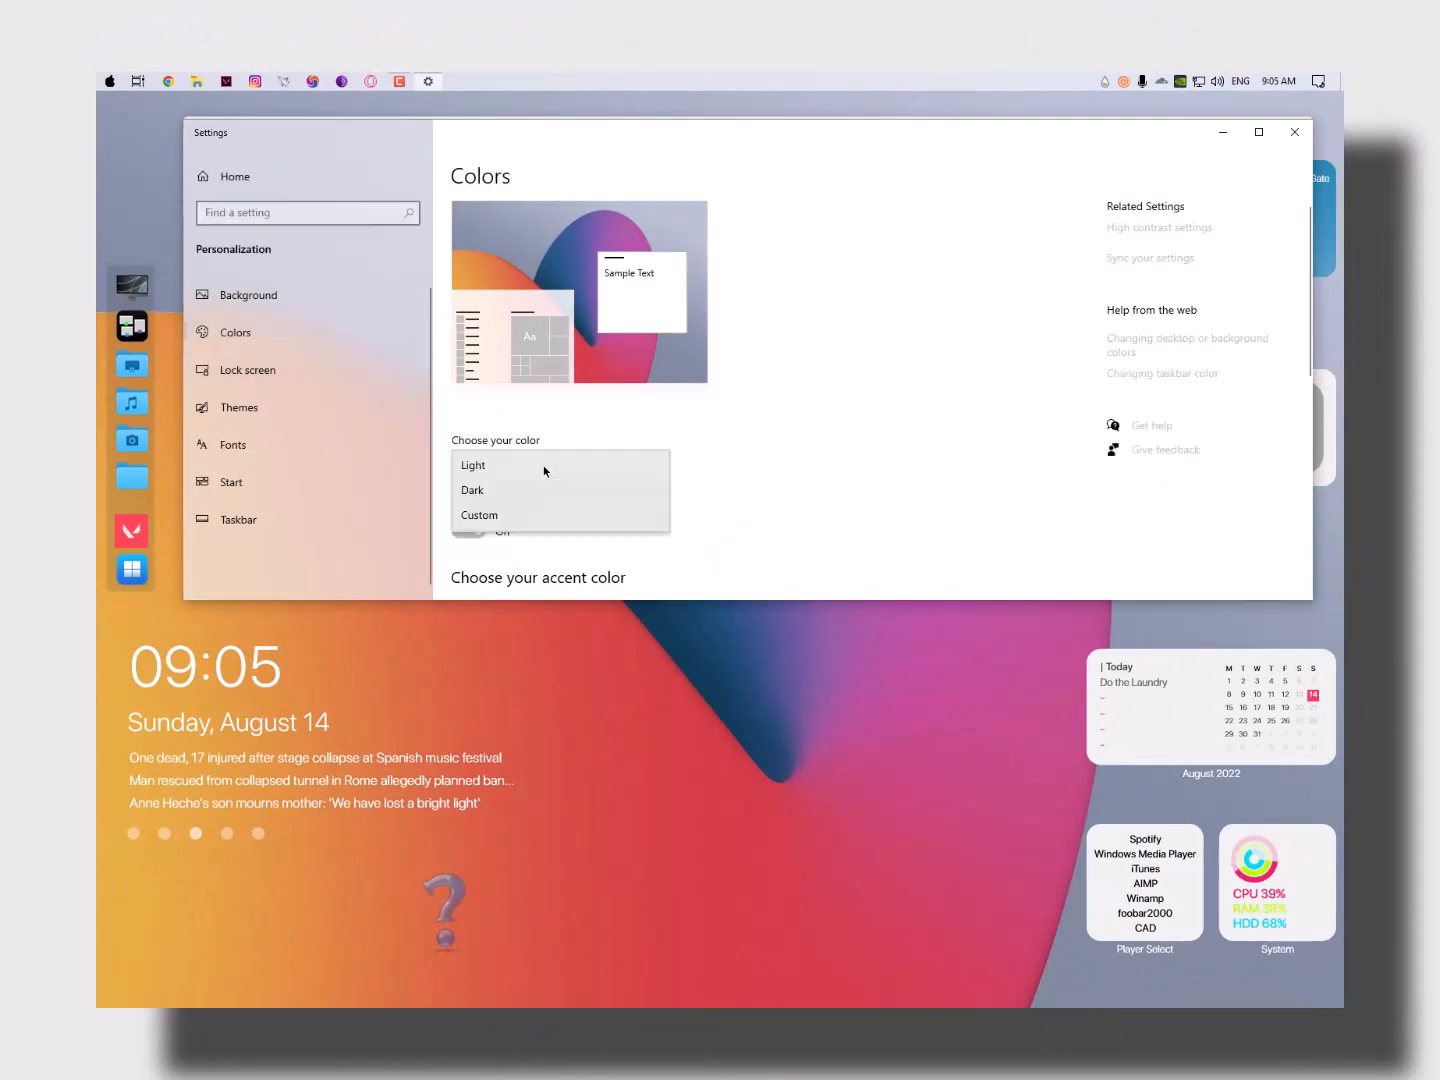
left_click(497, 490)
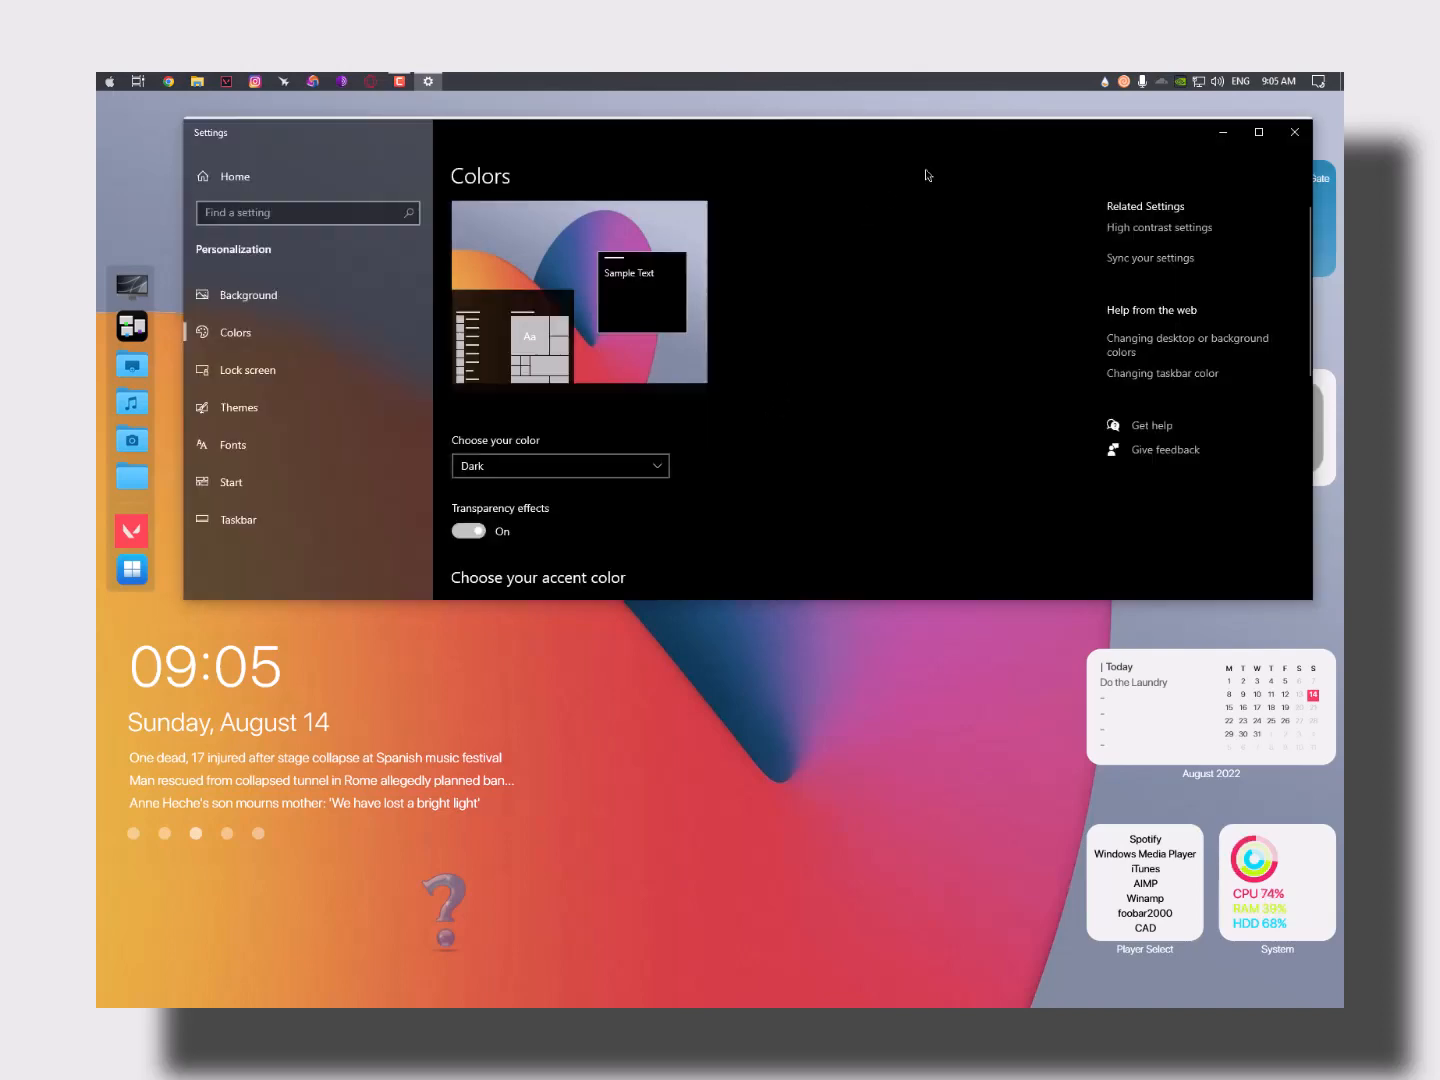
left_click_drag(959, 144, 839, 160)
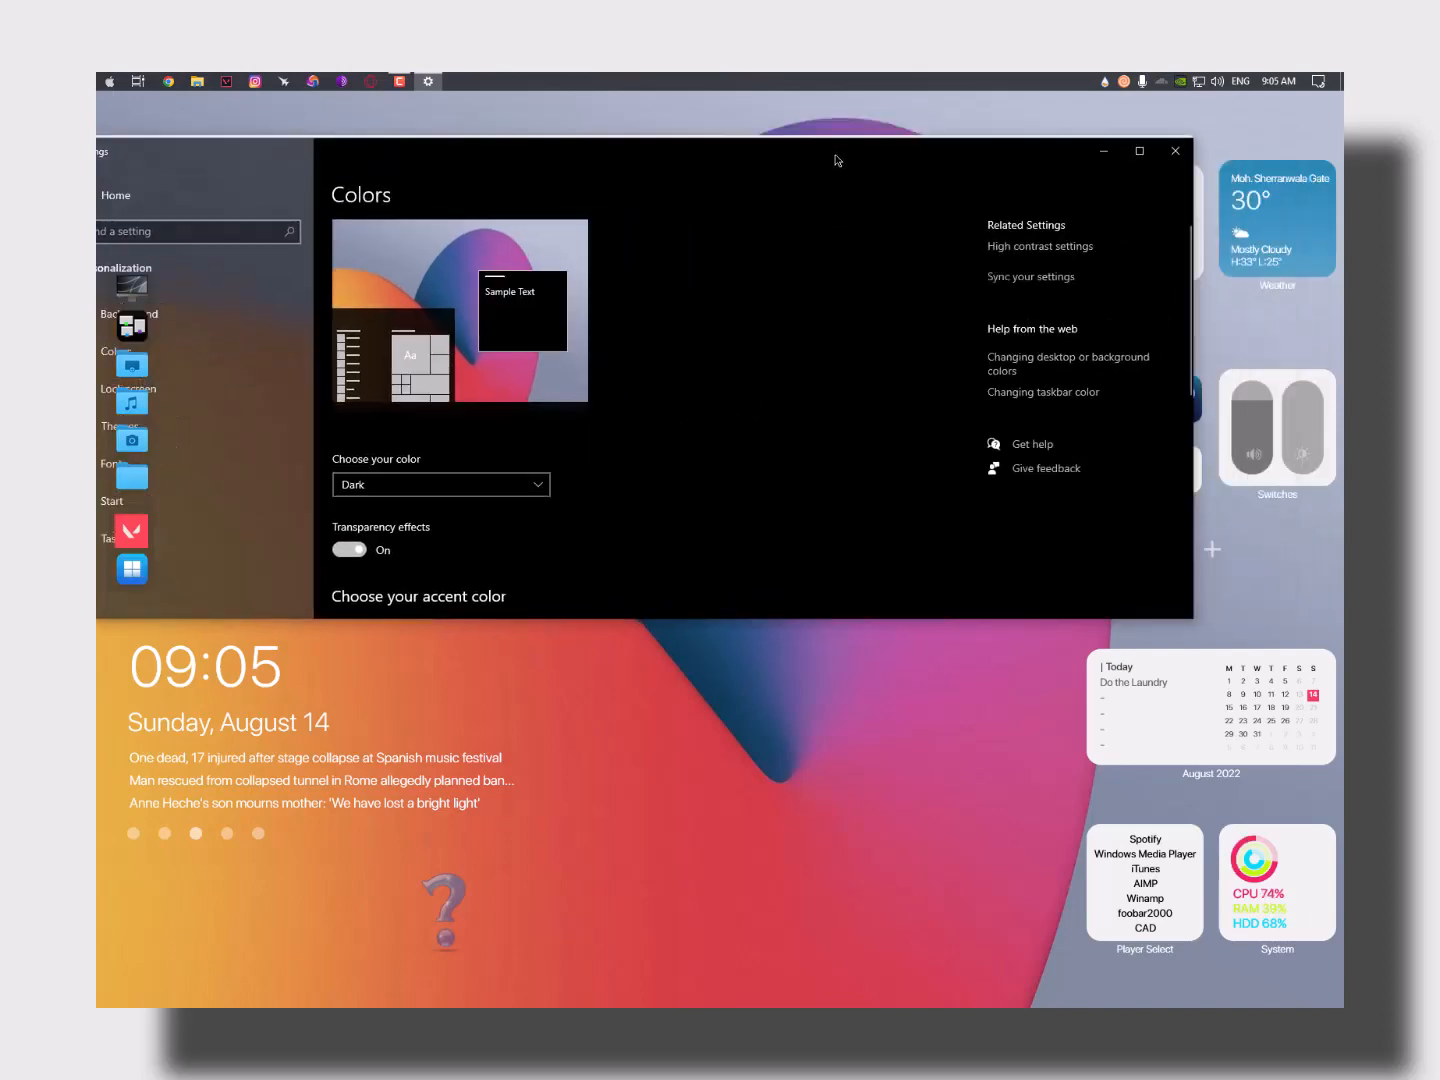
left_click(1174, 150)
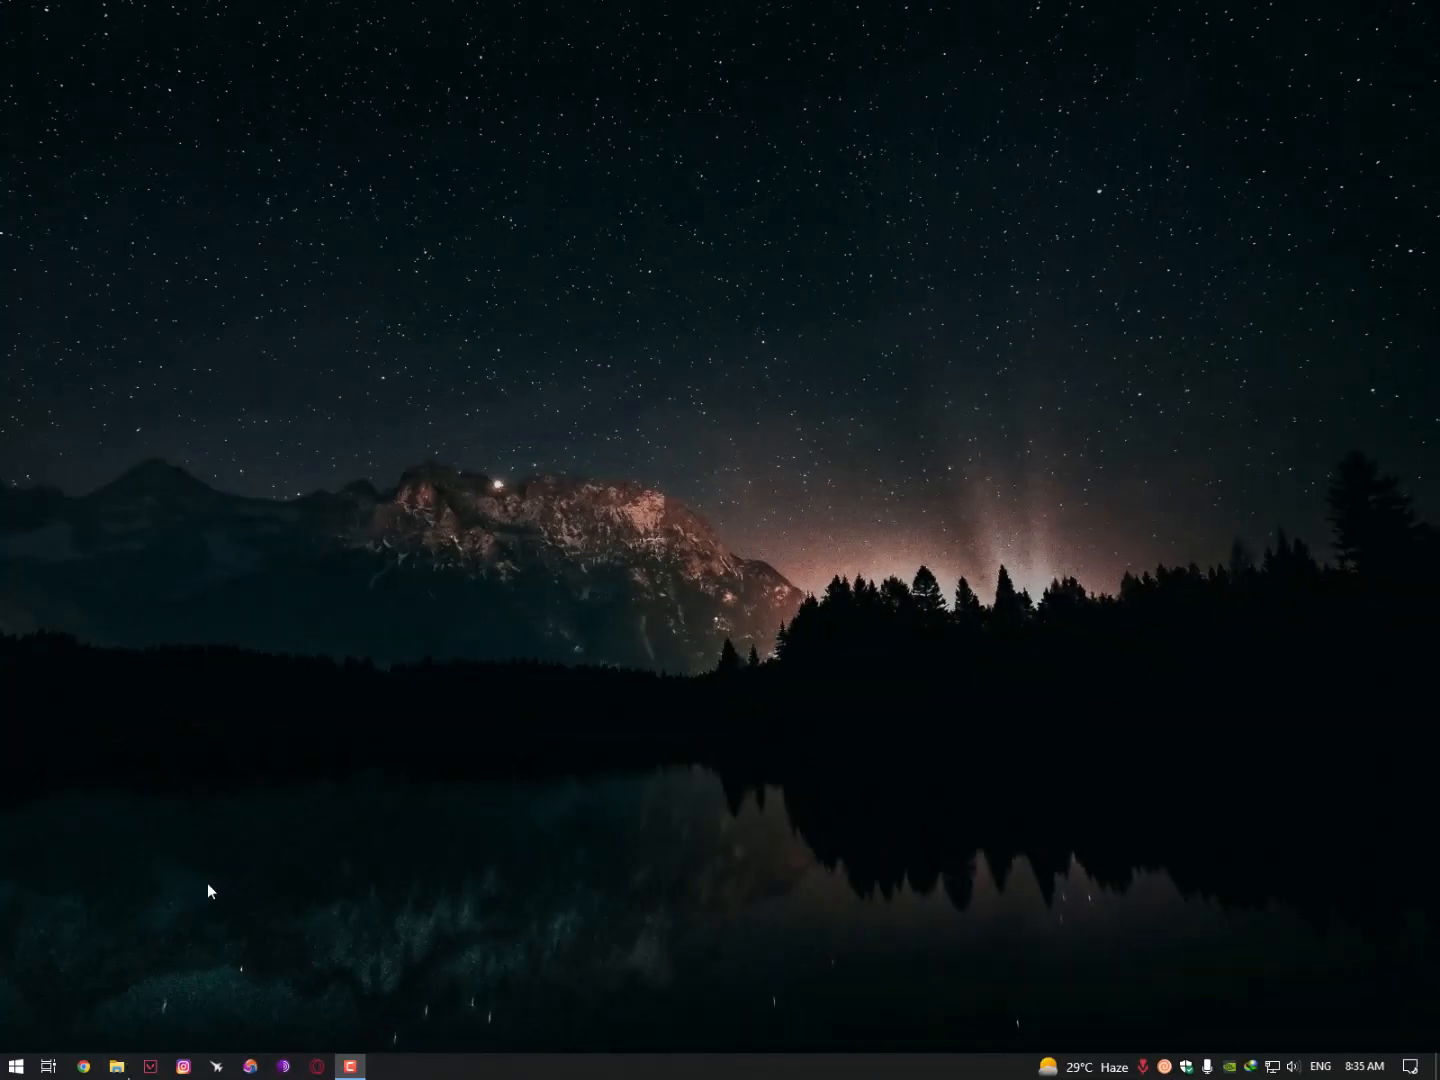
- In Downloads > Compressed, delete the TechSmith folder
key("super+e")
left_click(208, 314)
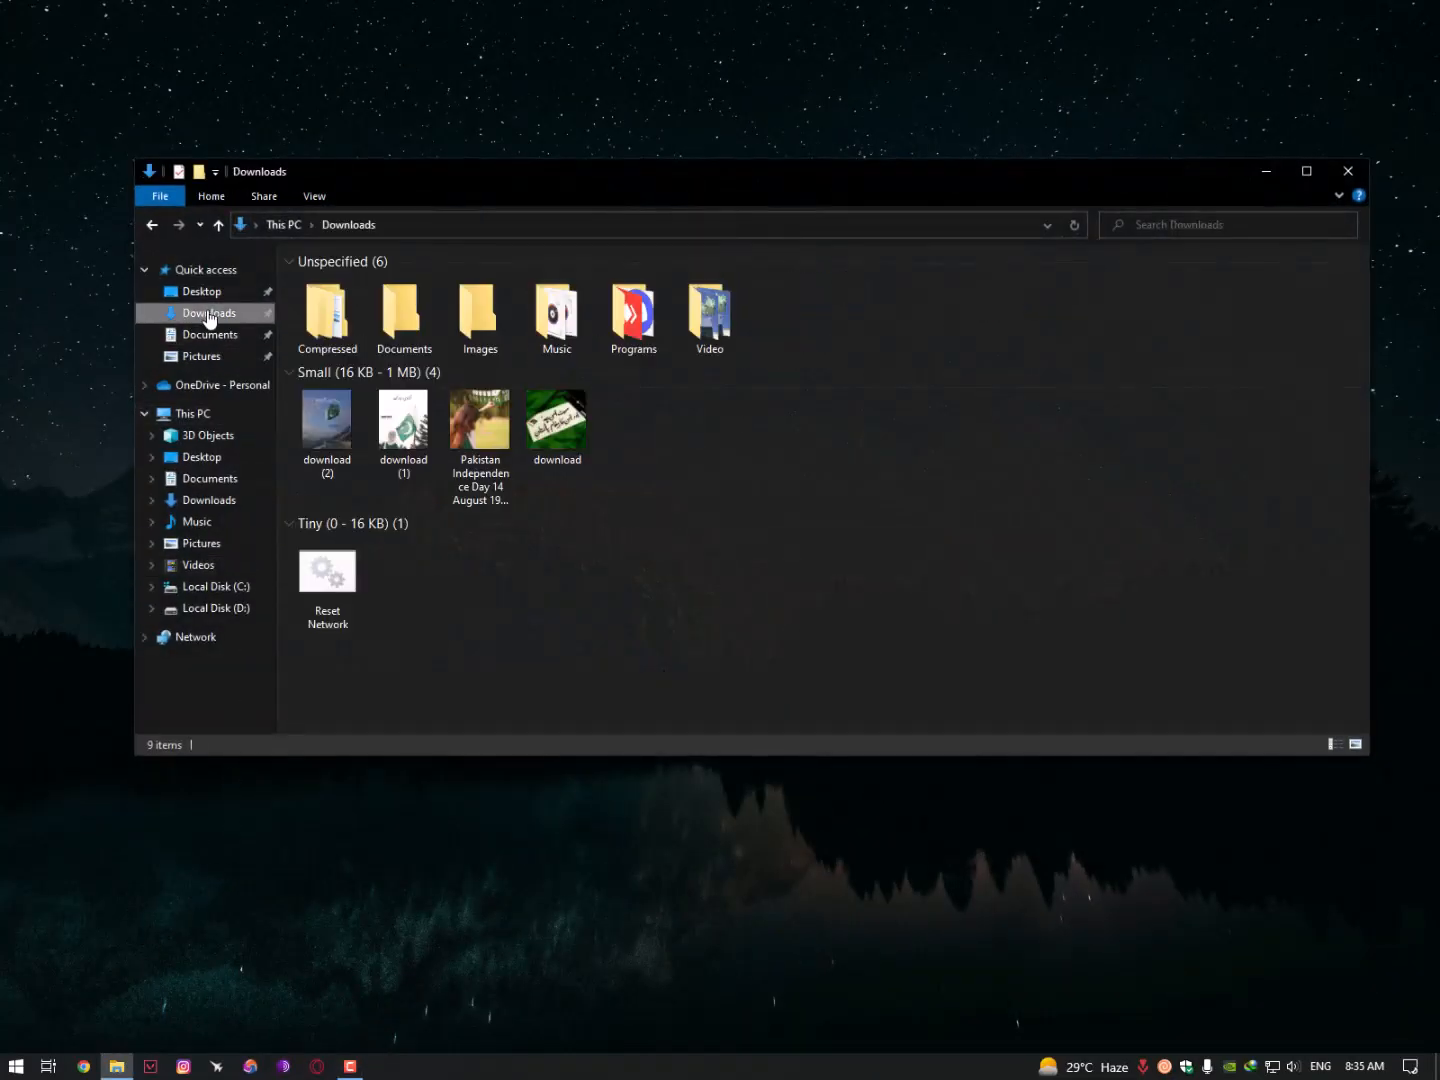
double_click(326, 315)
left_click(361, 300)
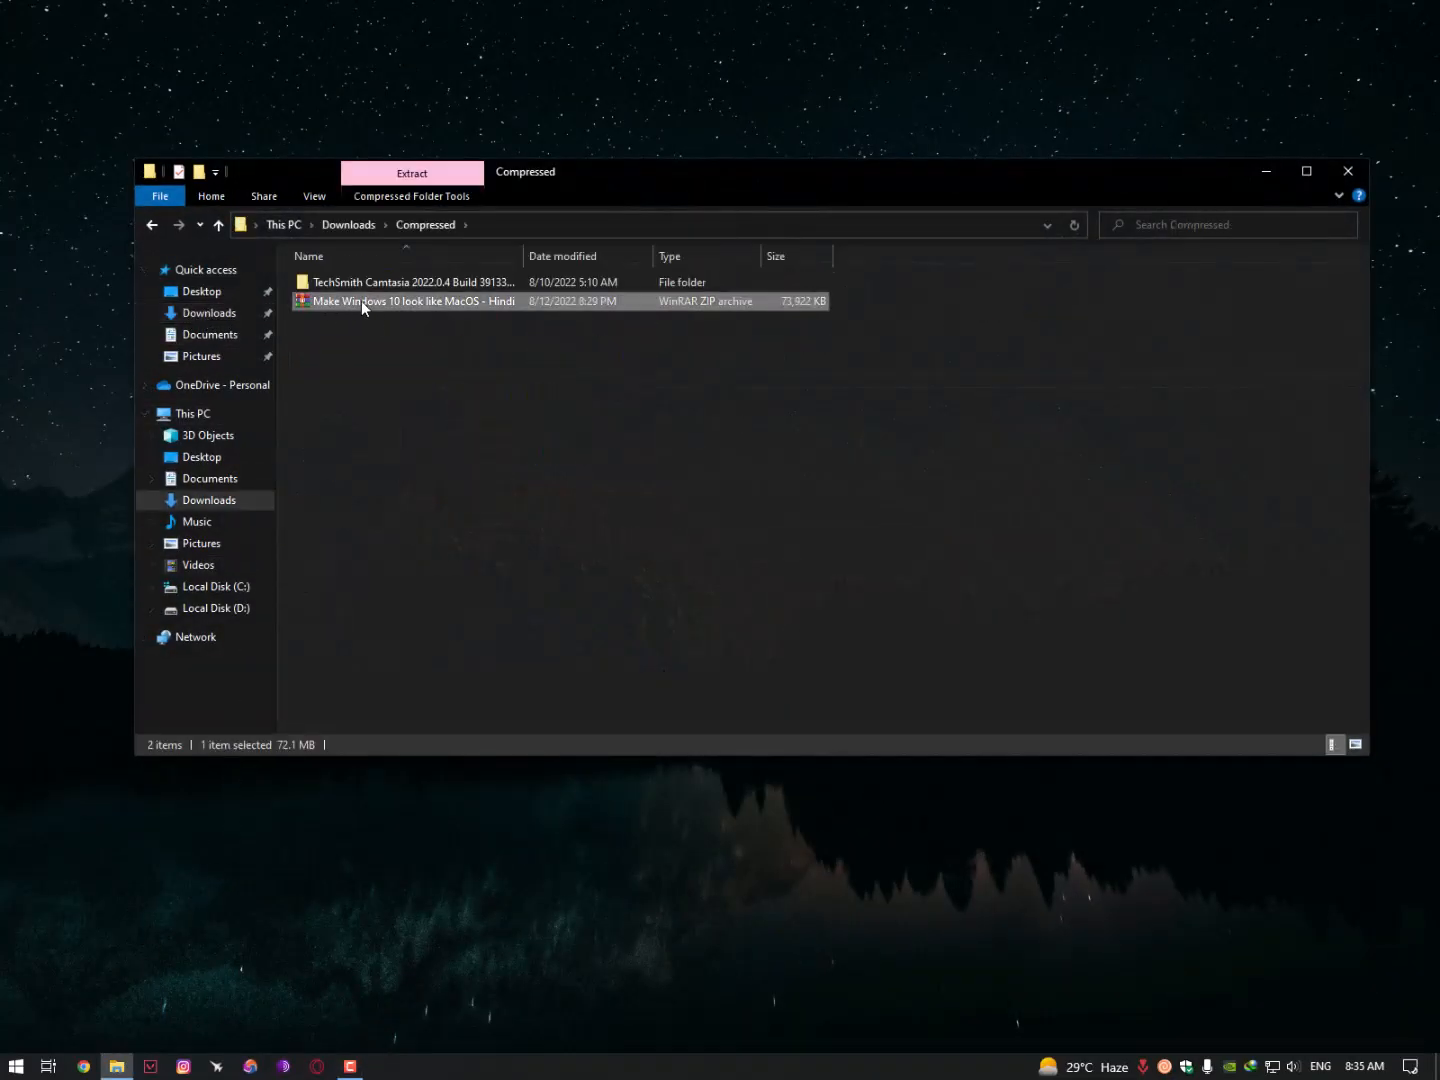
key("Up")
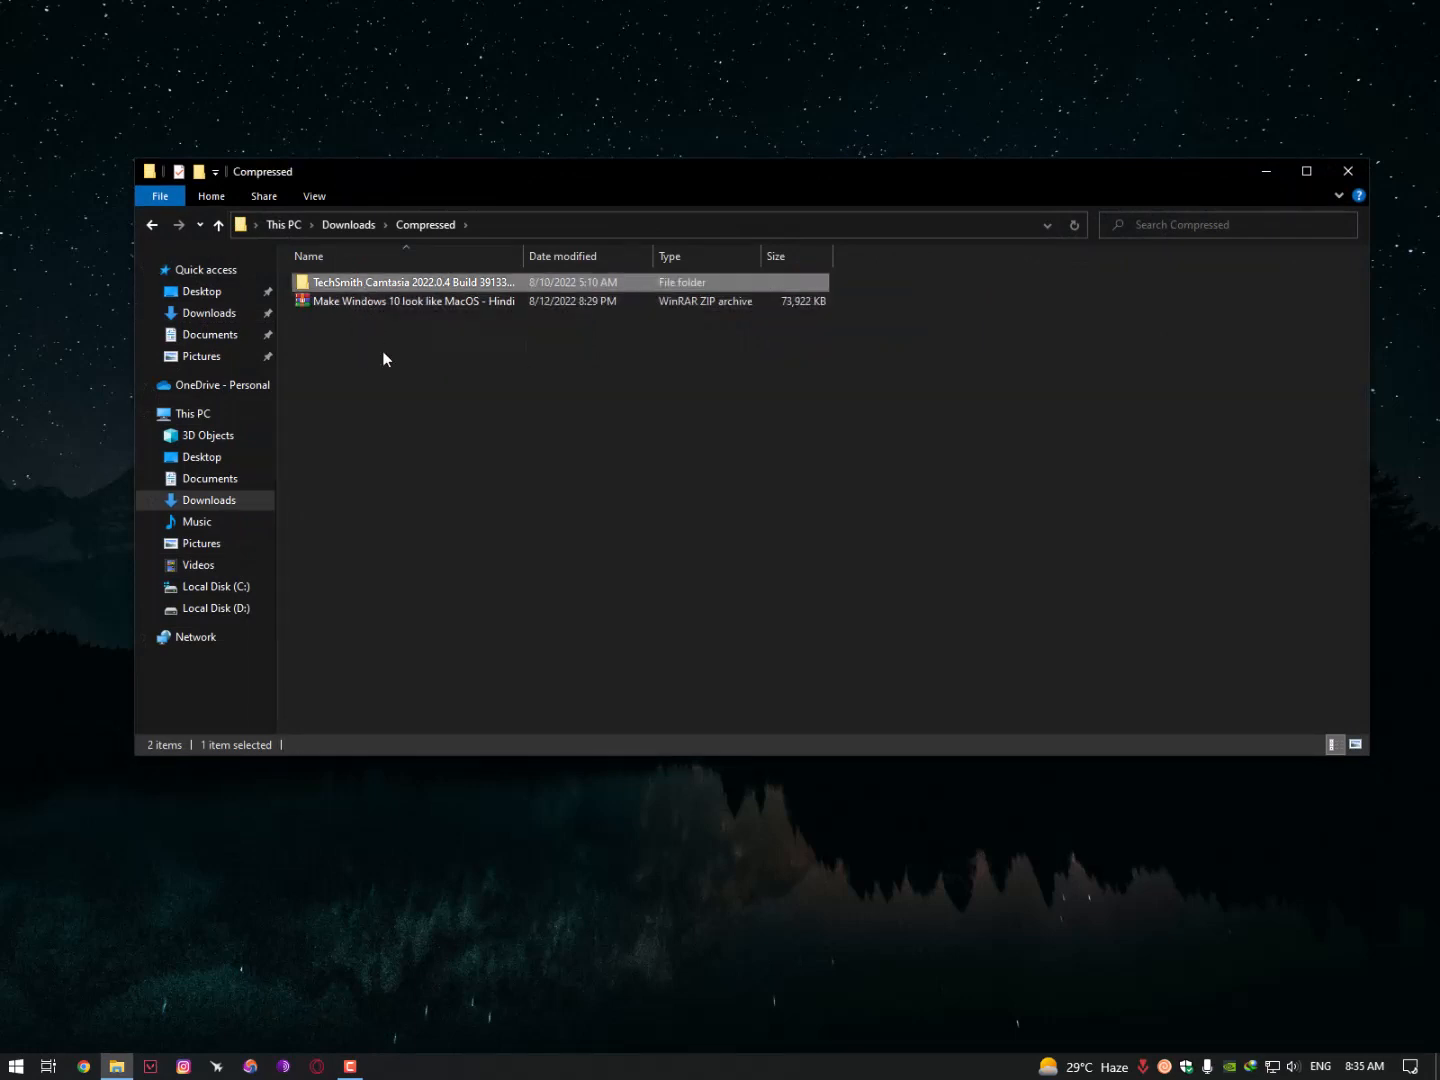
key("Delete")
- Extract the MacOS zip archive into its own folder
right_click(363, 288)
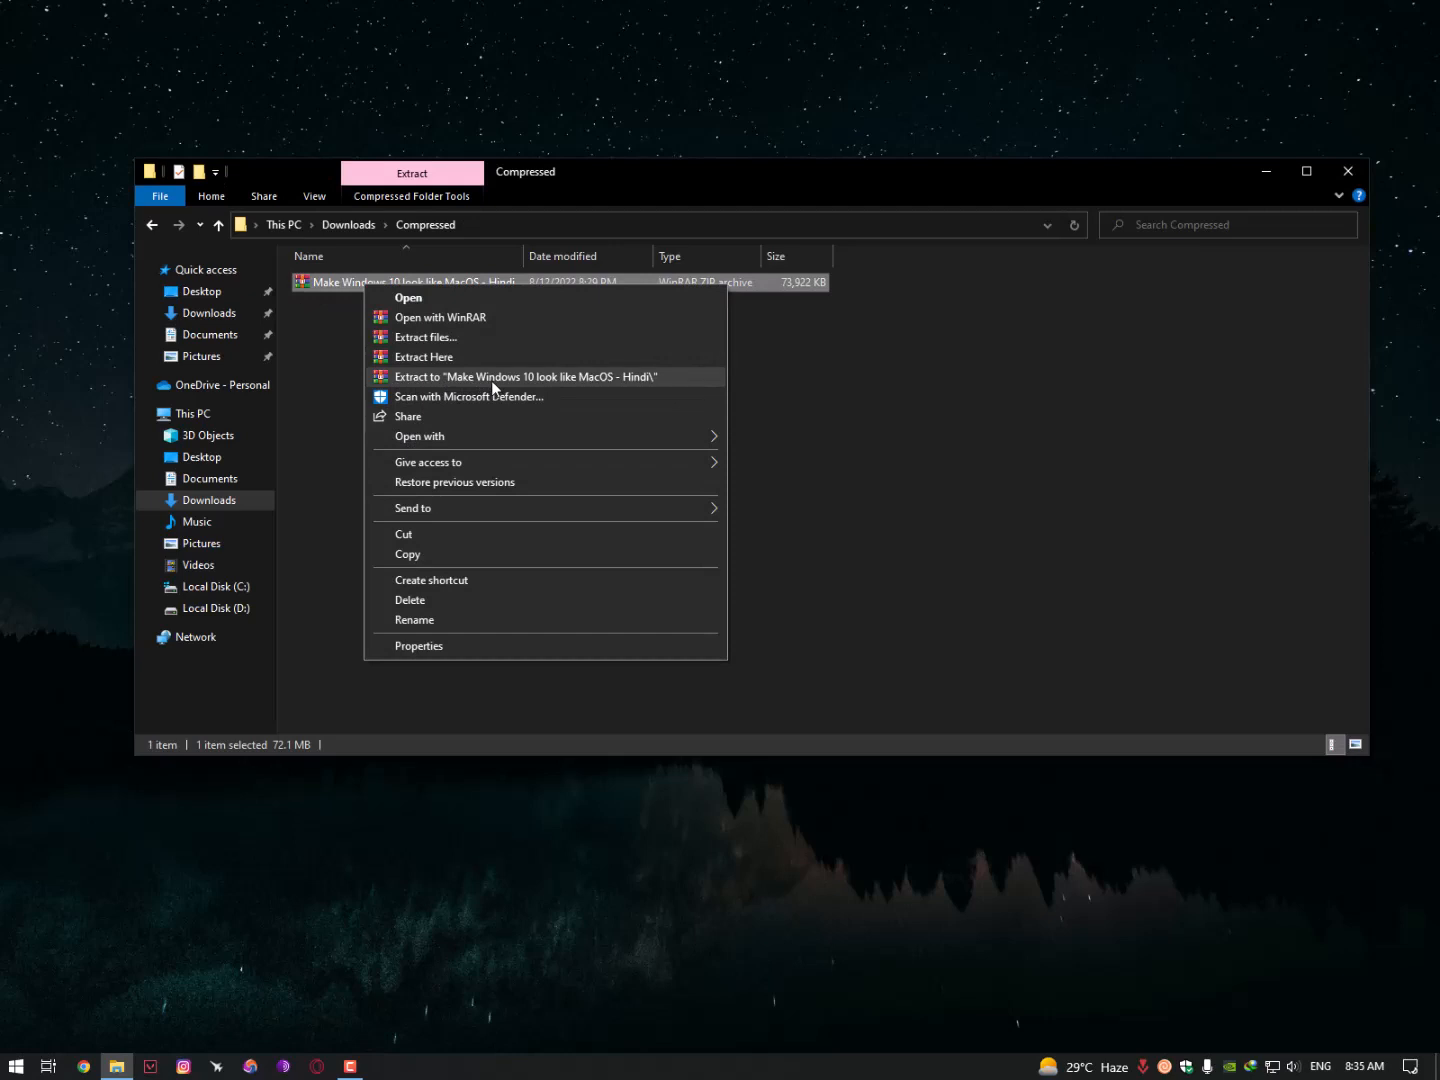
left_click(547, 377)
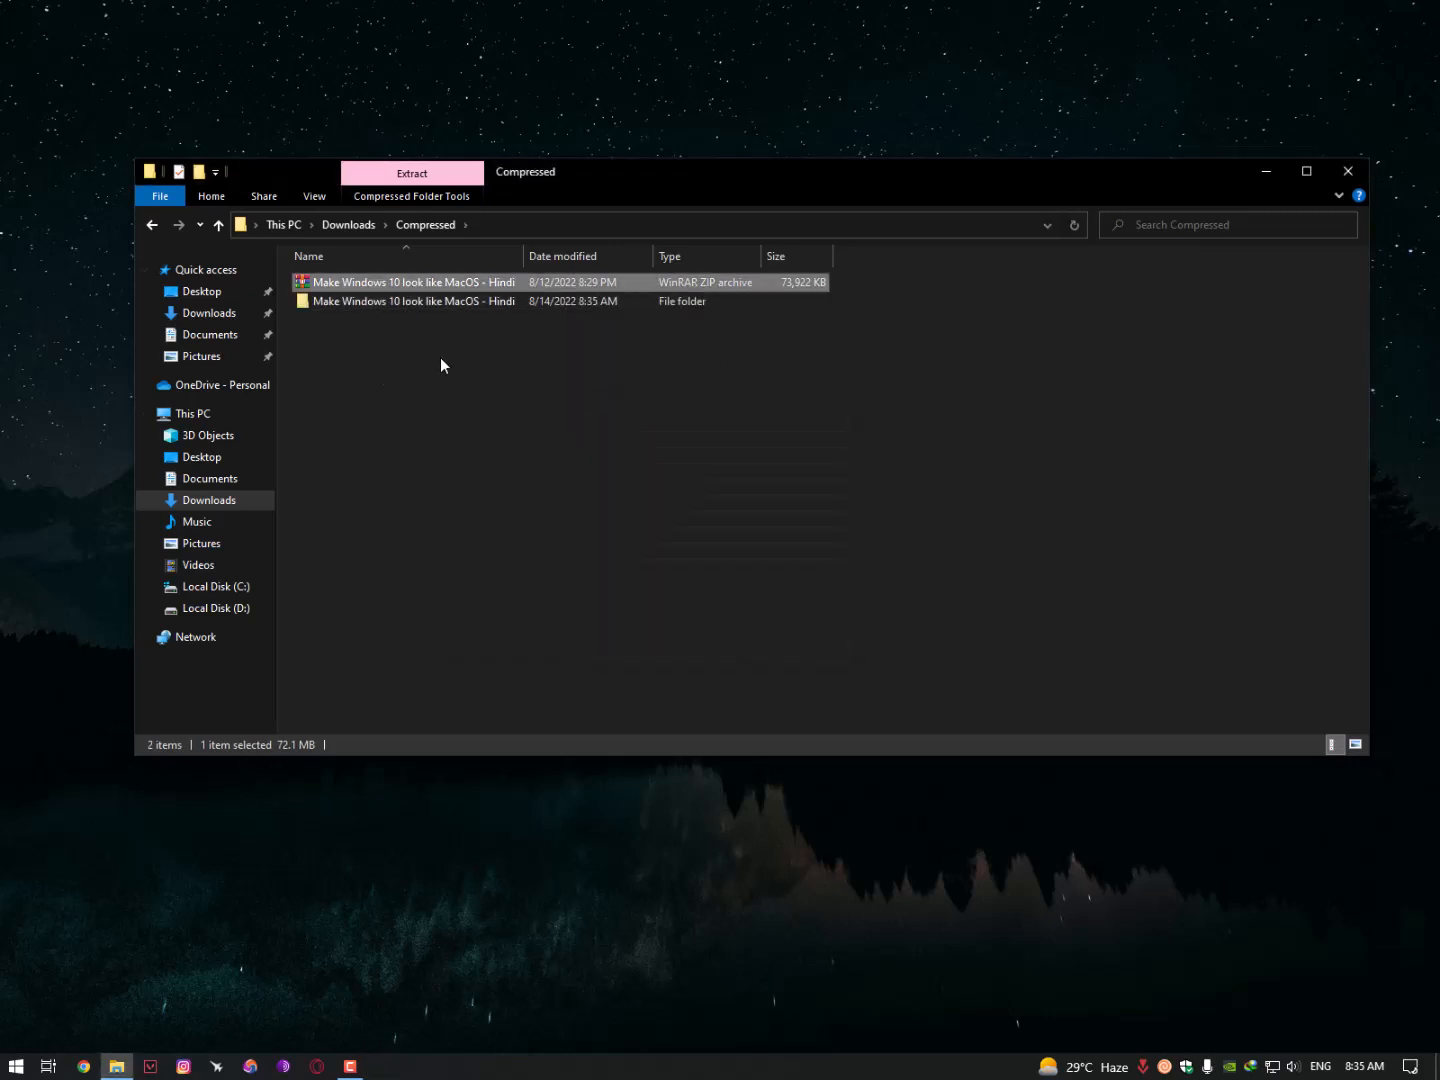
double_click(410, 291)
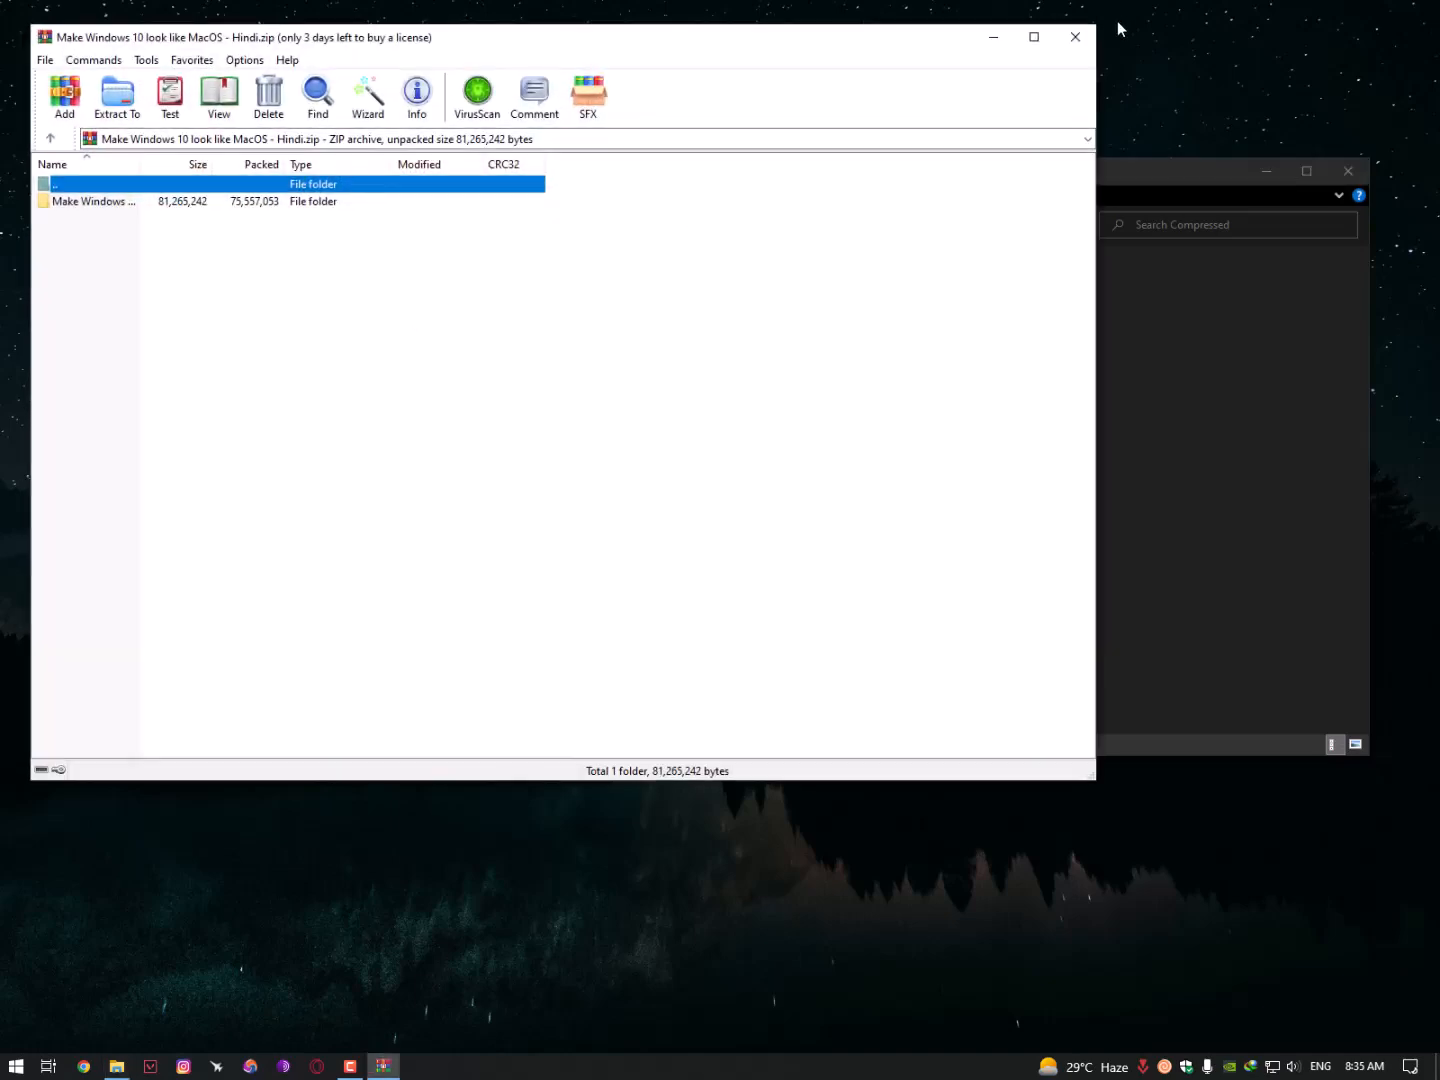
left_click(1076, 33)
- Open the extracted folder down to UltraUXThemePatcher and launch the UltraUXThemePatcher_4.3.4 installer
double_click(347, 293)
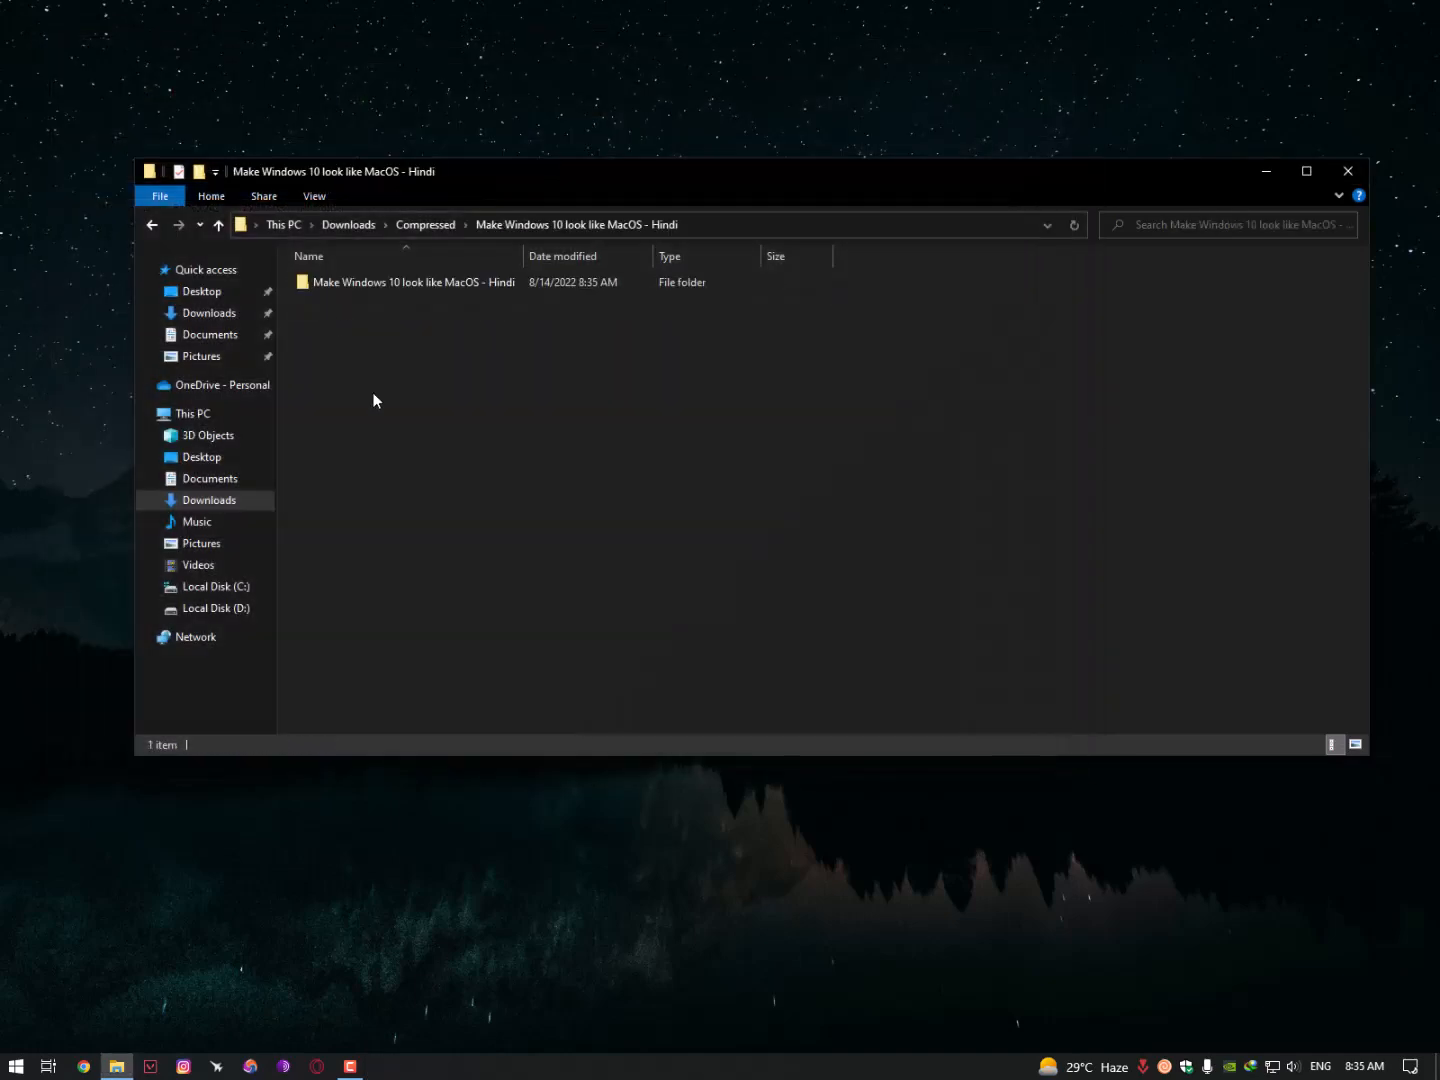
double_click(411, 284)
left_click_drag(364, 509, 465, 482)
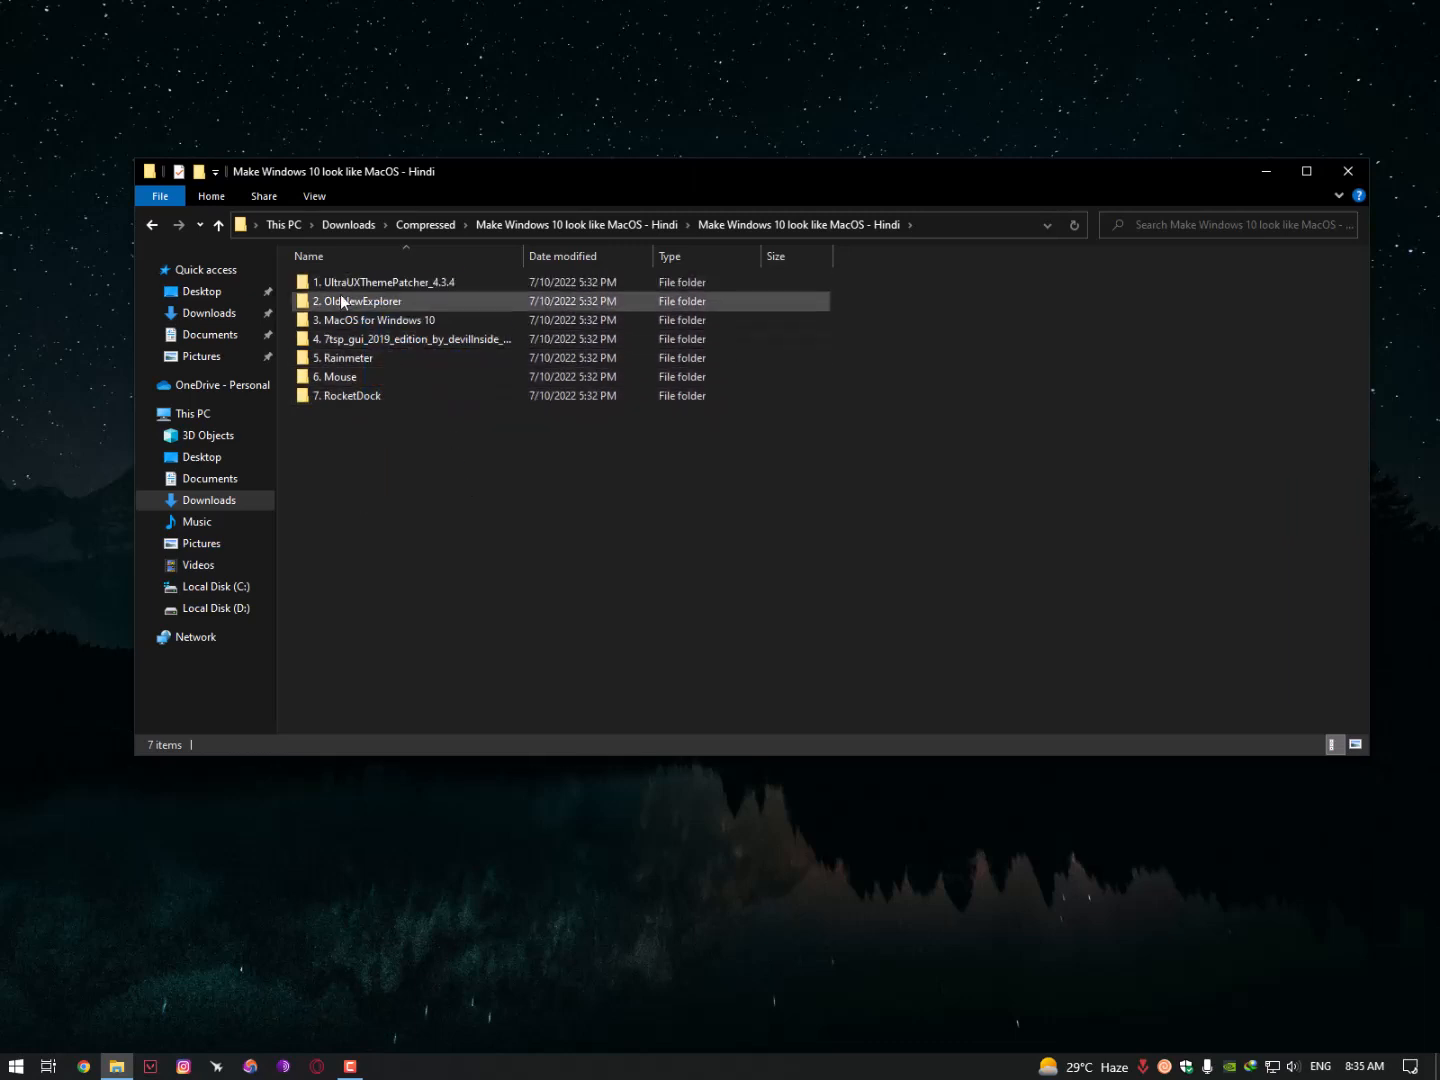
double_click(417, 285)
double_click(397, 284)
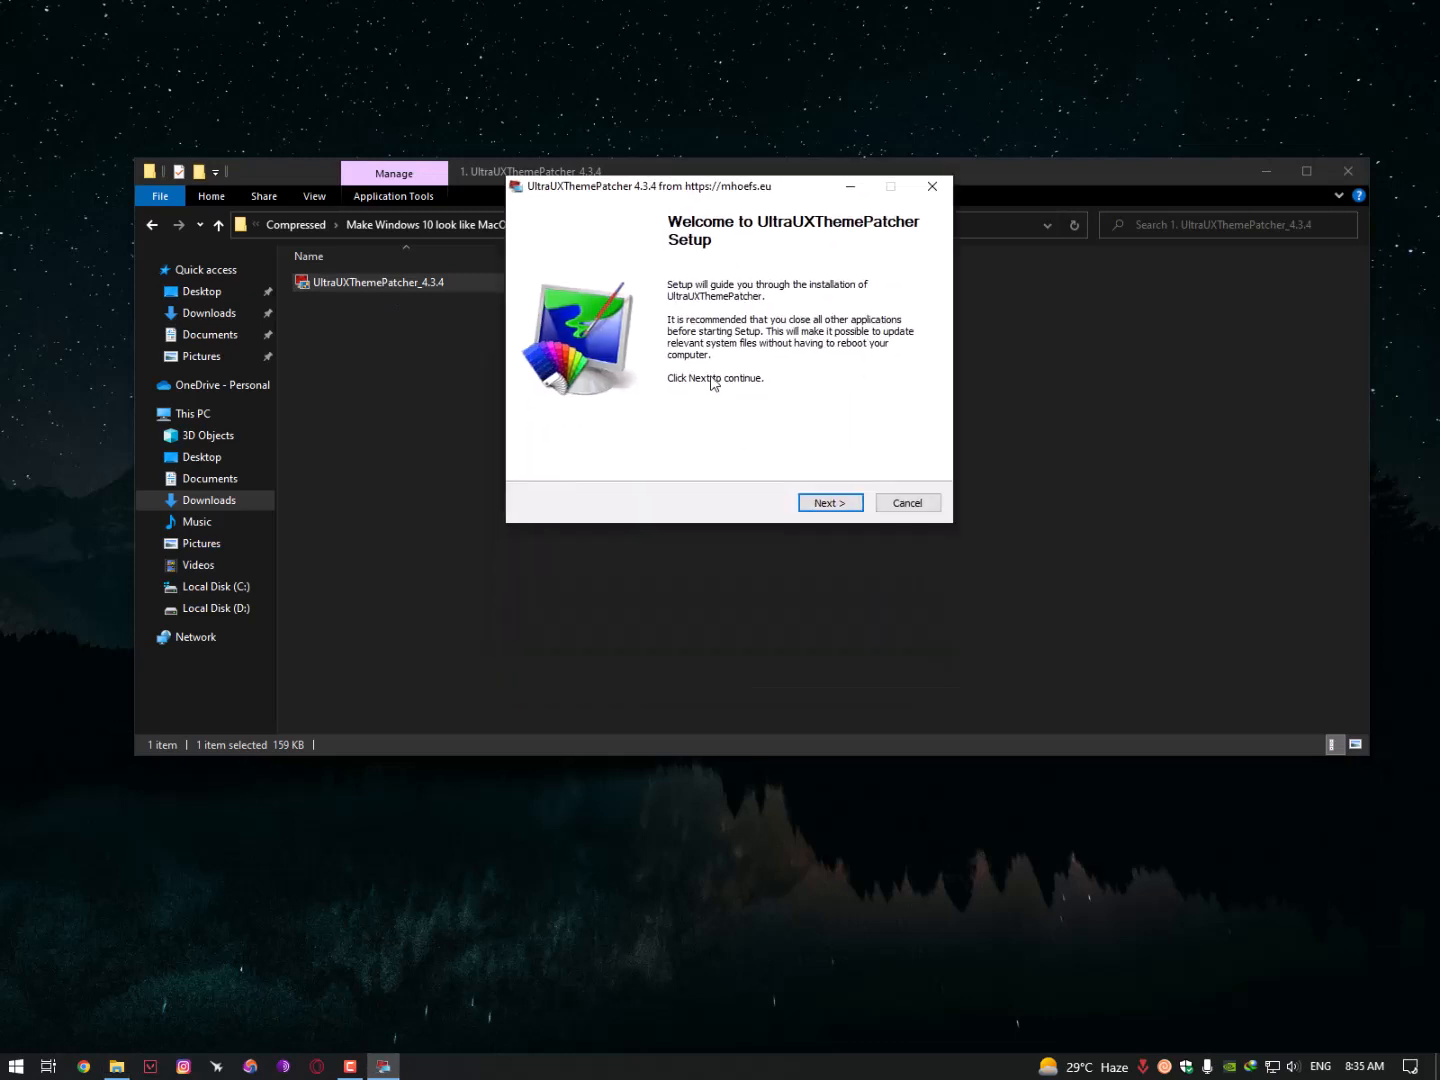
- Accept the UltraUXThemePatcher licence terms and start patching the system theme files
left_click(848, 505)
left_click(635, 466)
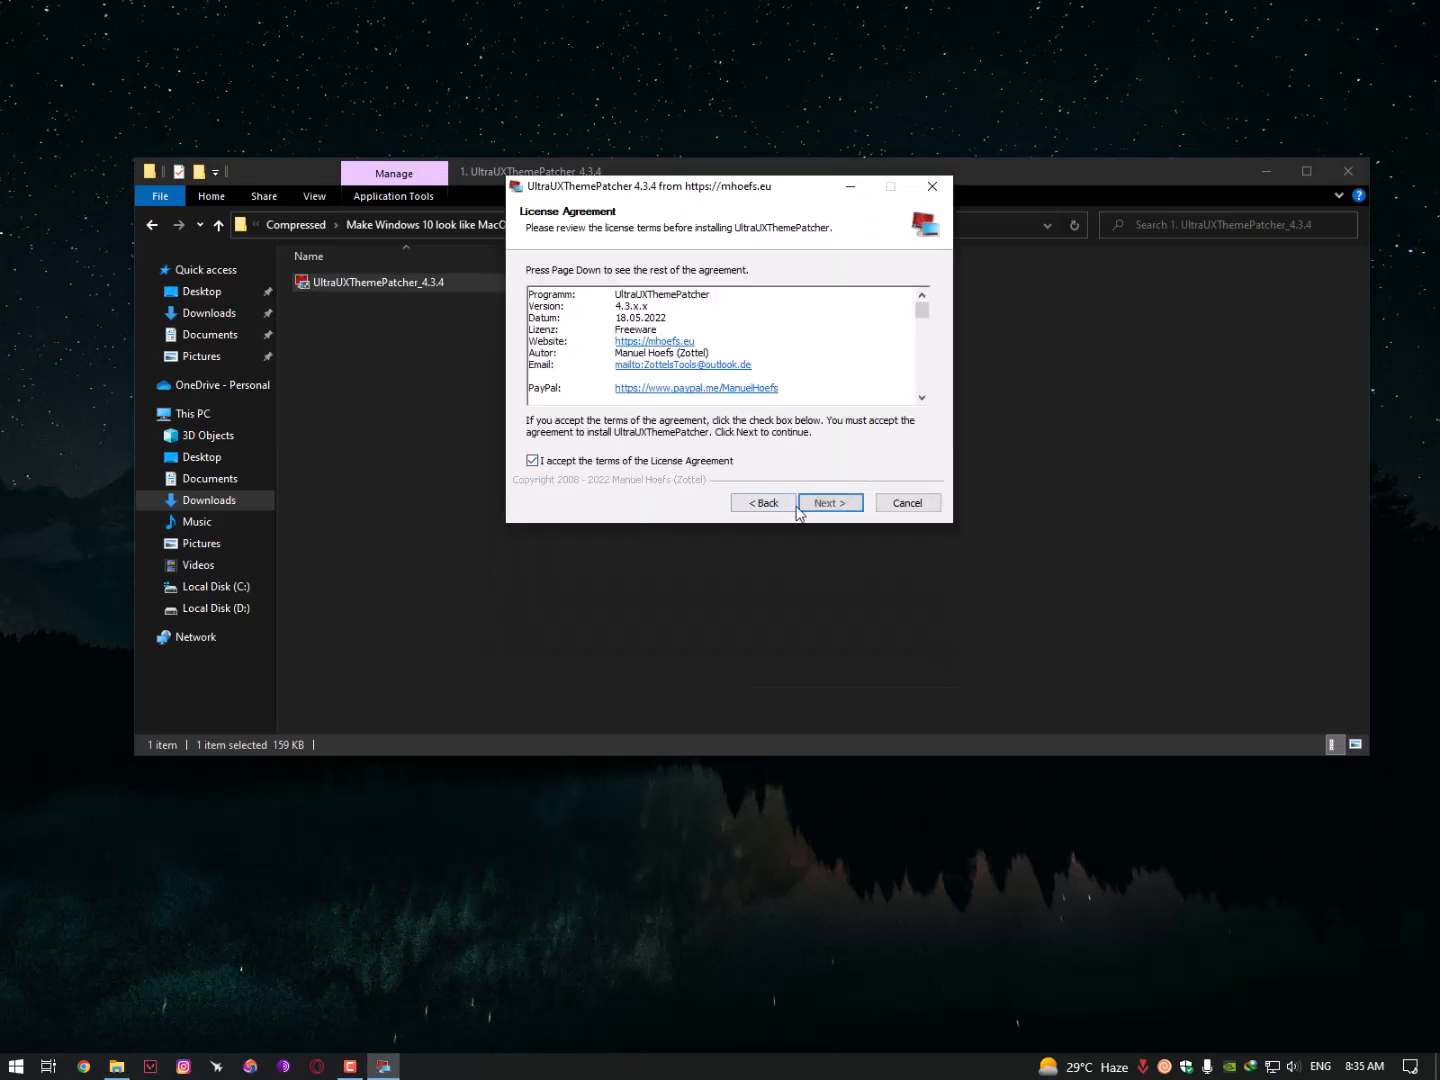
left_click(831, 505)
left_click(828, 505)
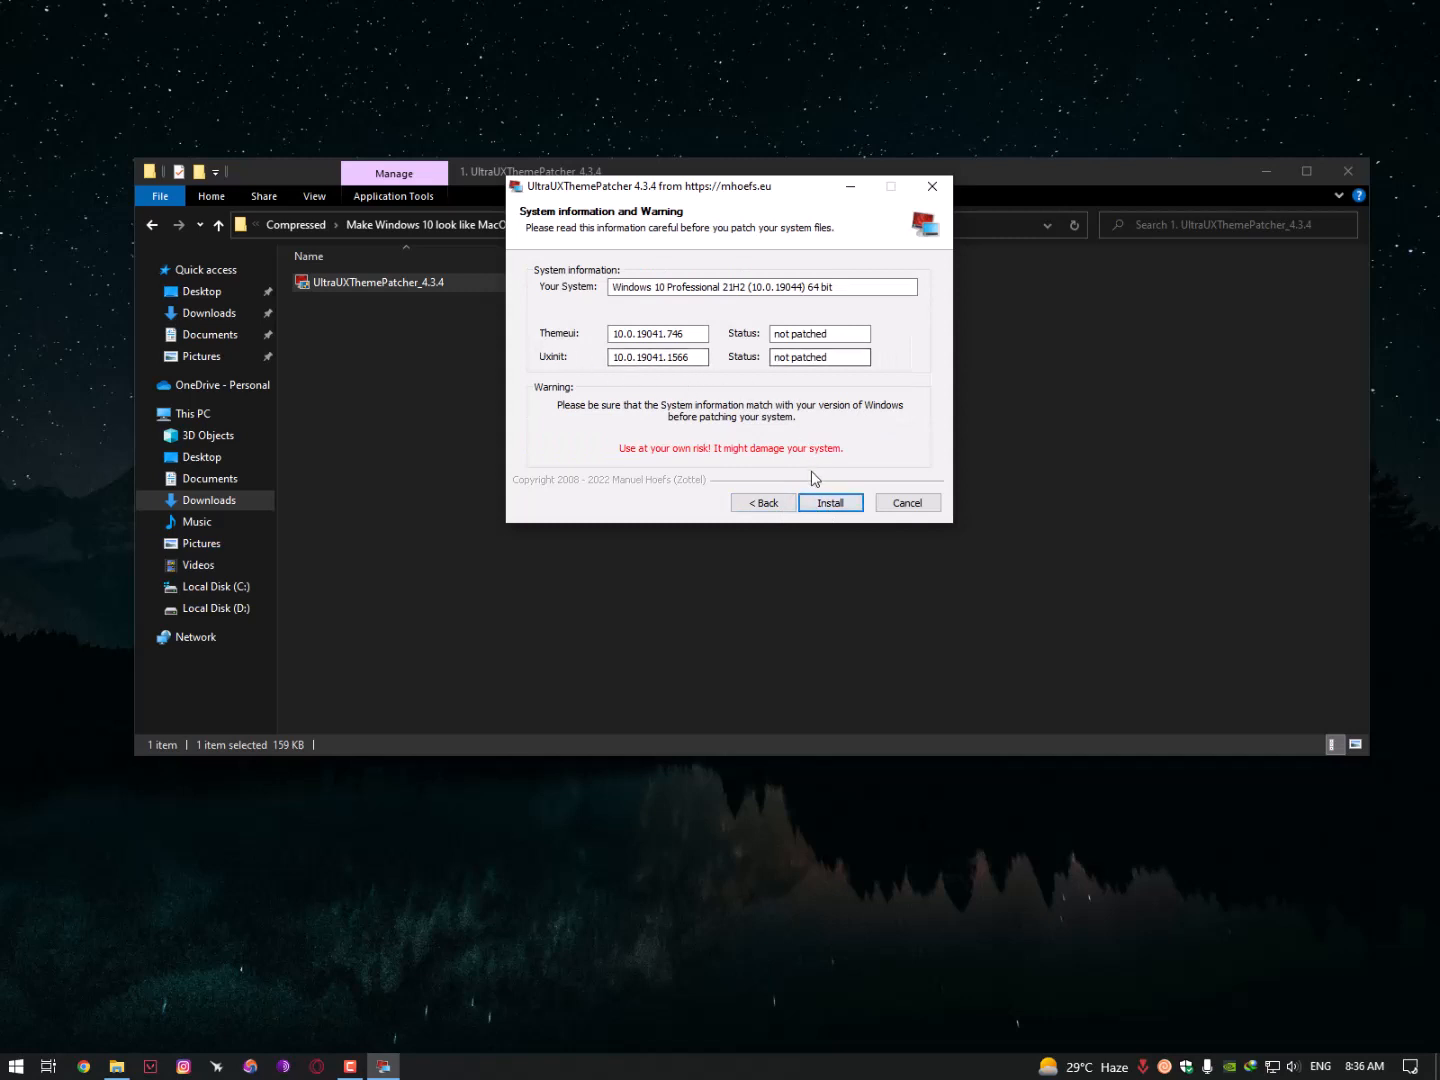
left_click(830, 502)
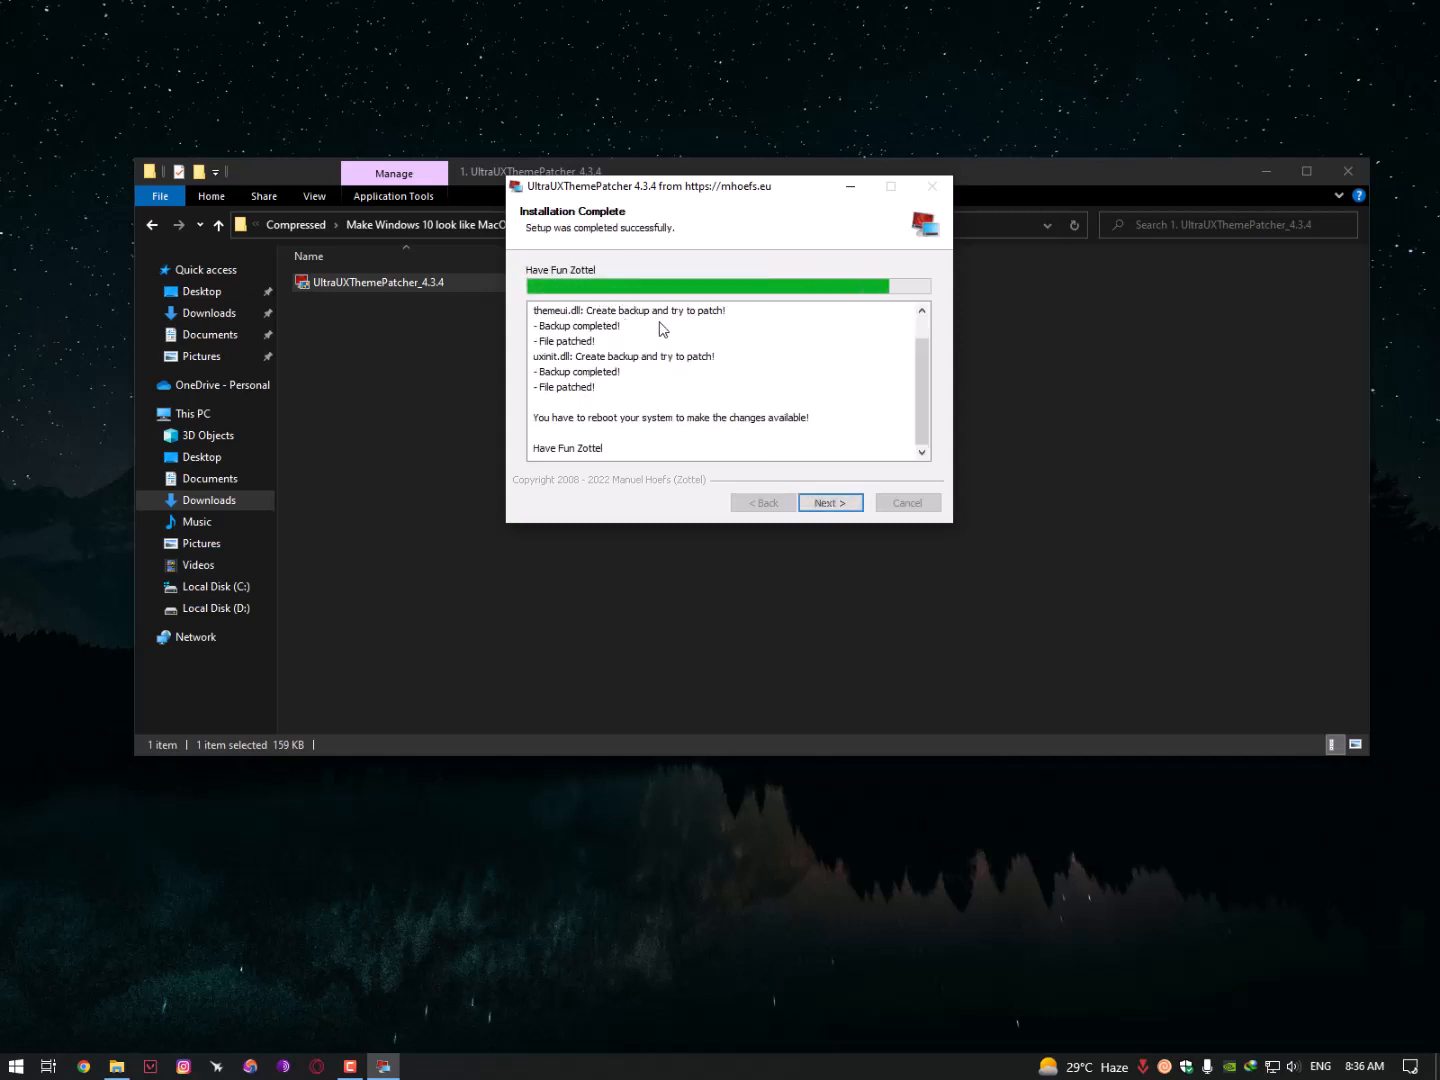
- Finish setup with 'I want to manually reboot later' and return to the MacOS-pack folders
left_click(830, 502)
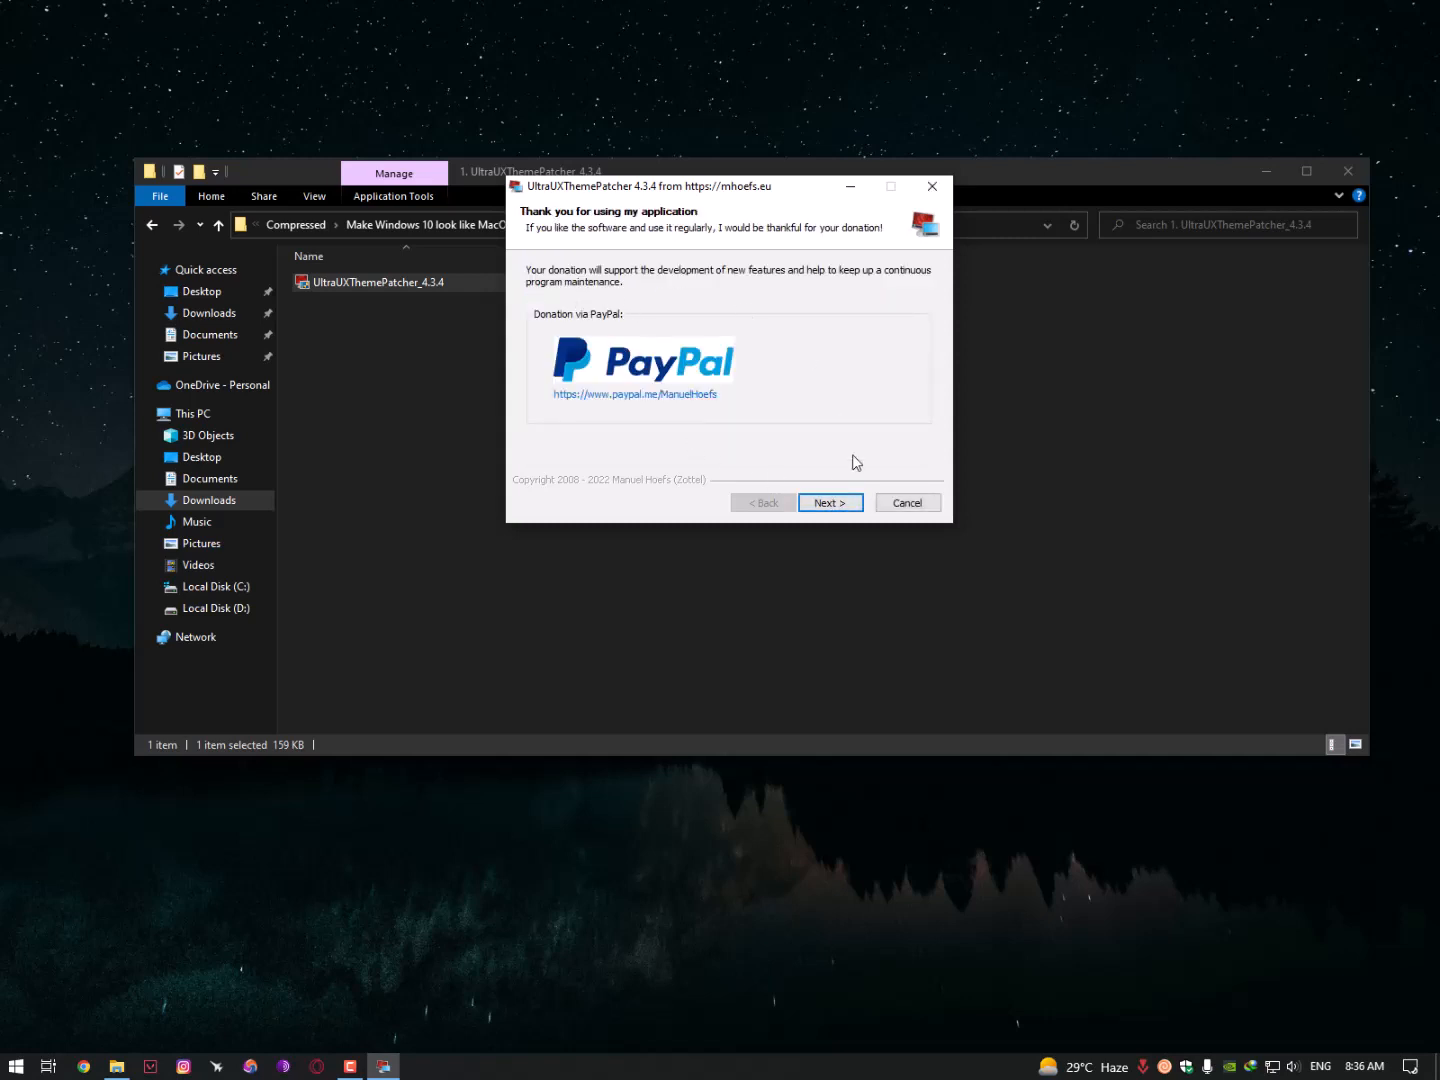
left_click(831, 502)
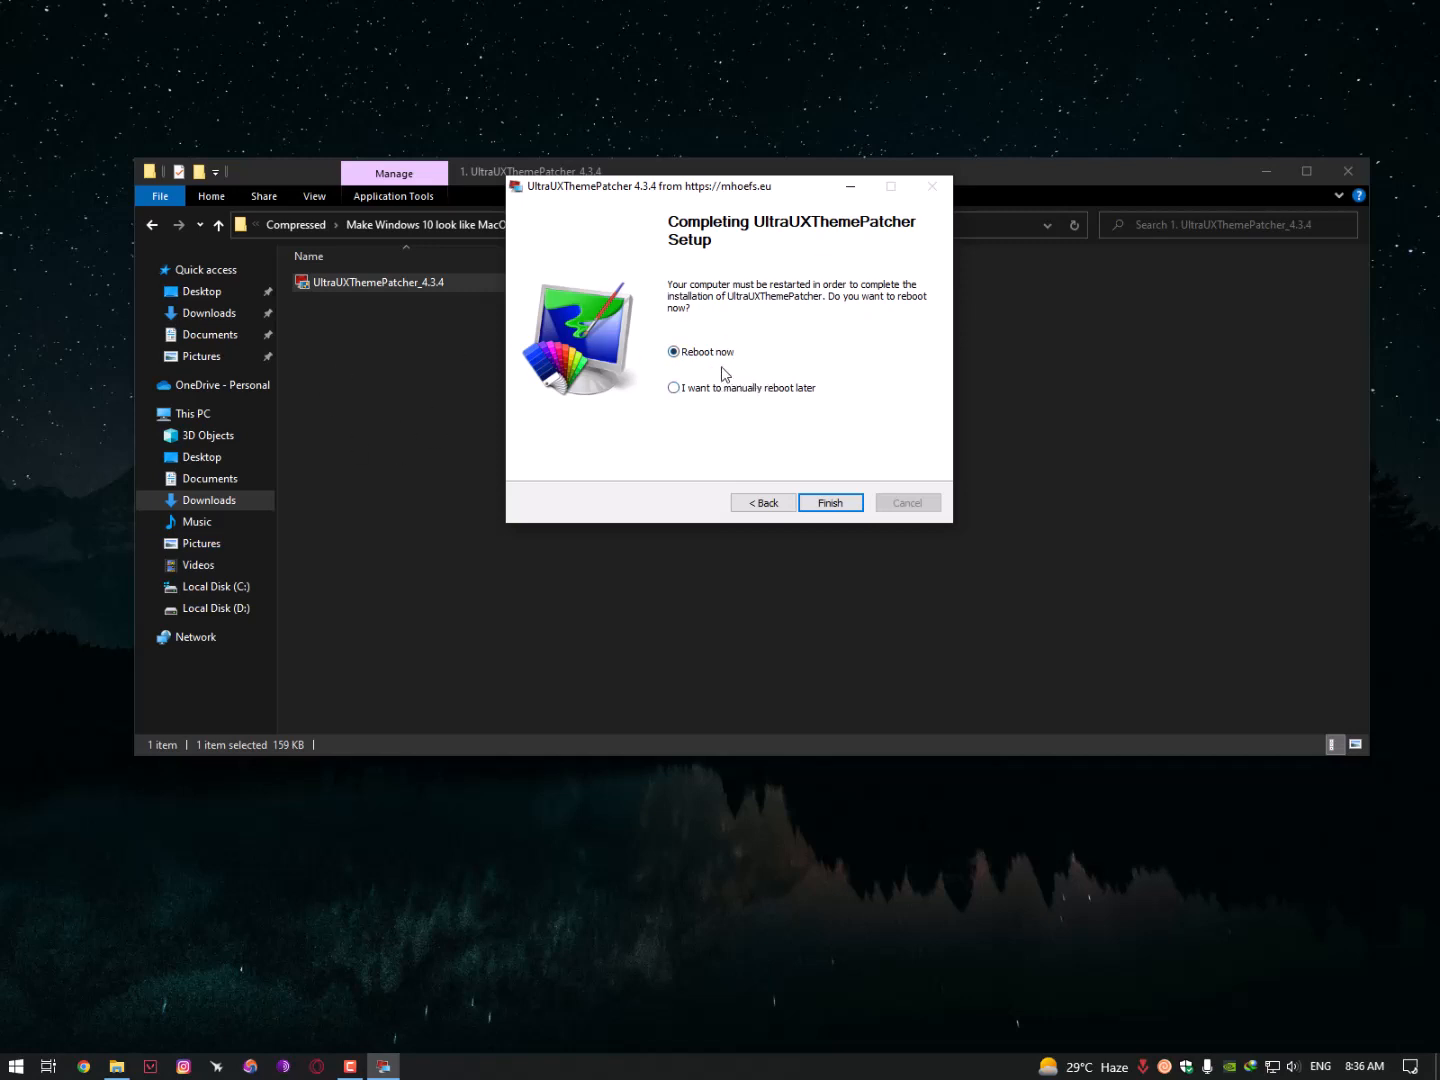
left_click(836, 503)
left_click(160, 229)
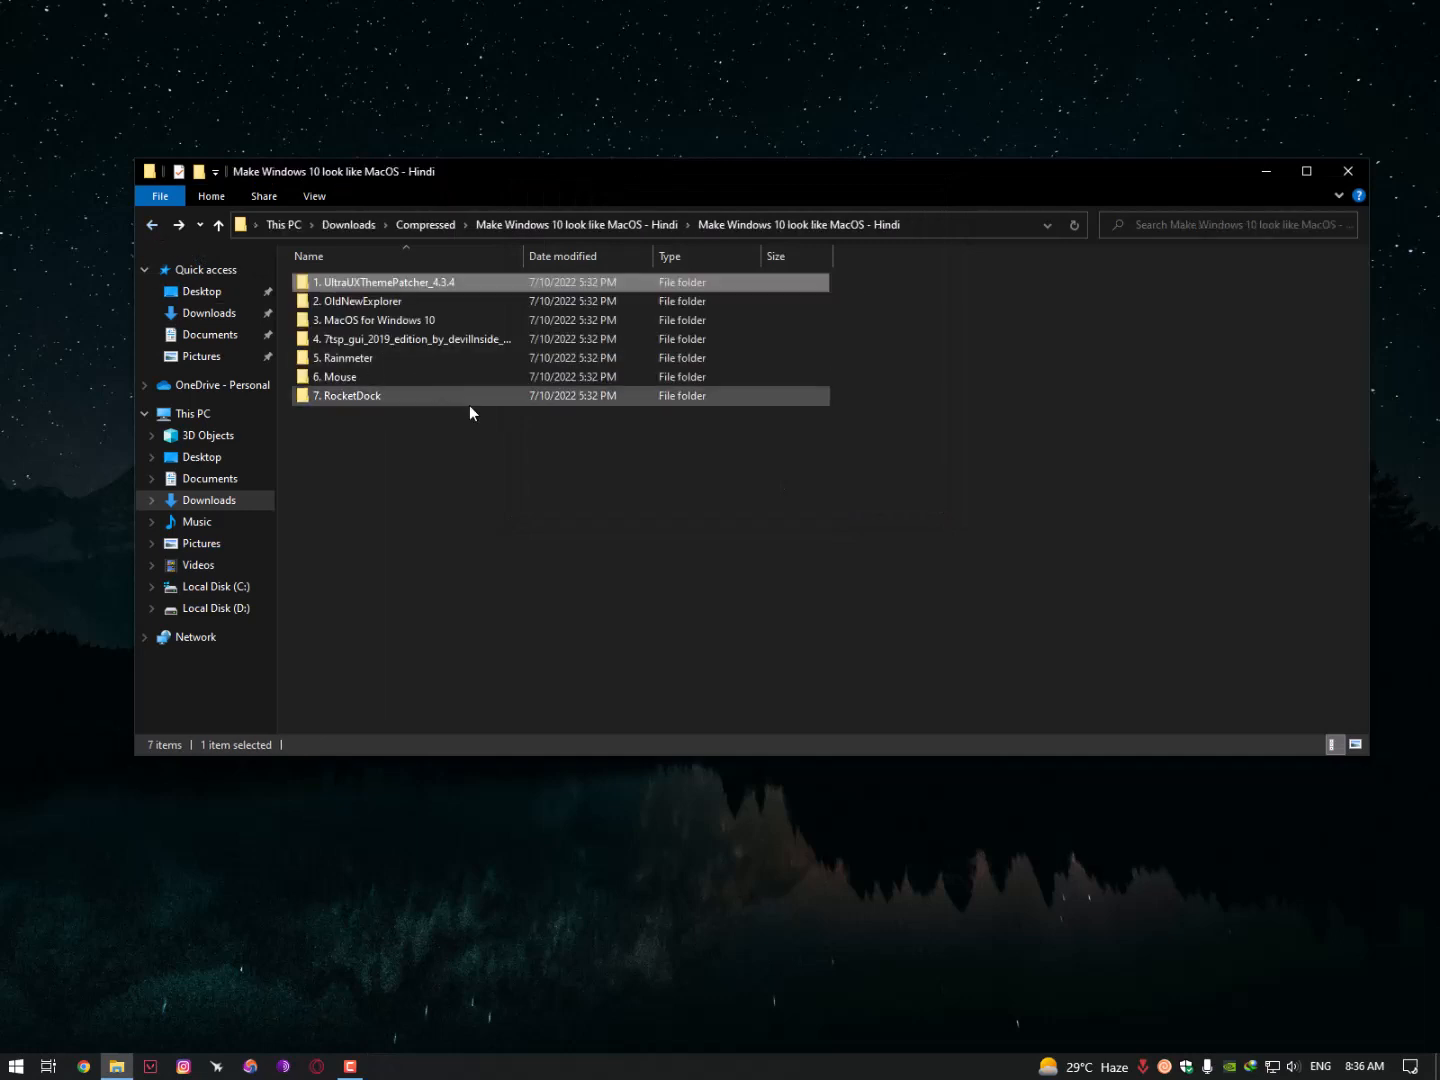
- Open readme.txt from the 2. OldNewExplorer folder in Notepad
double_click(375, 302)
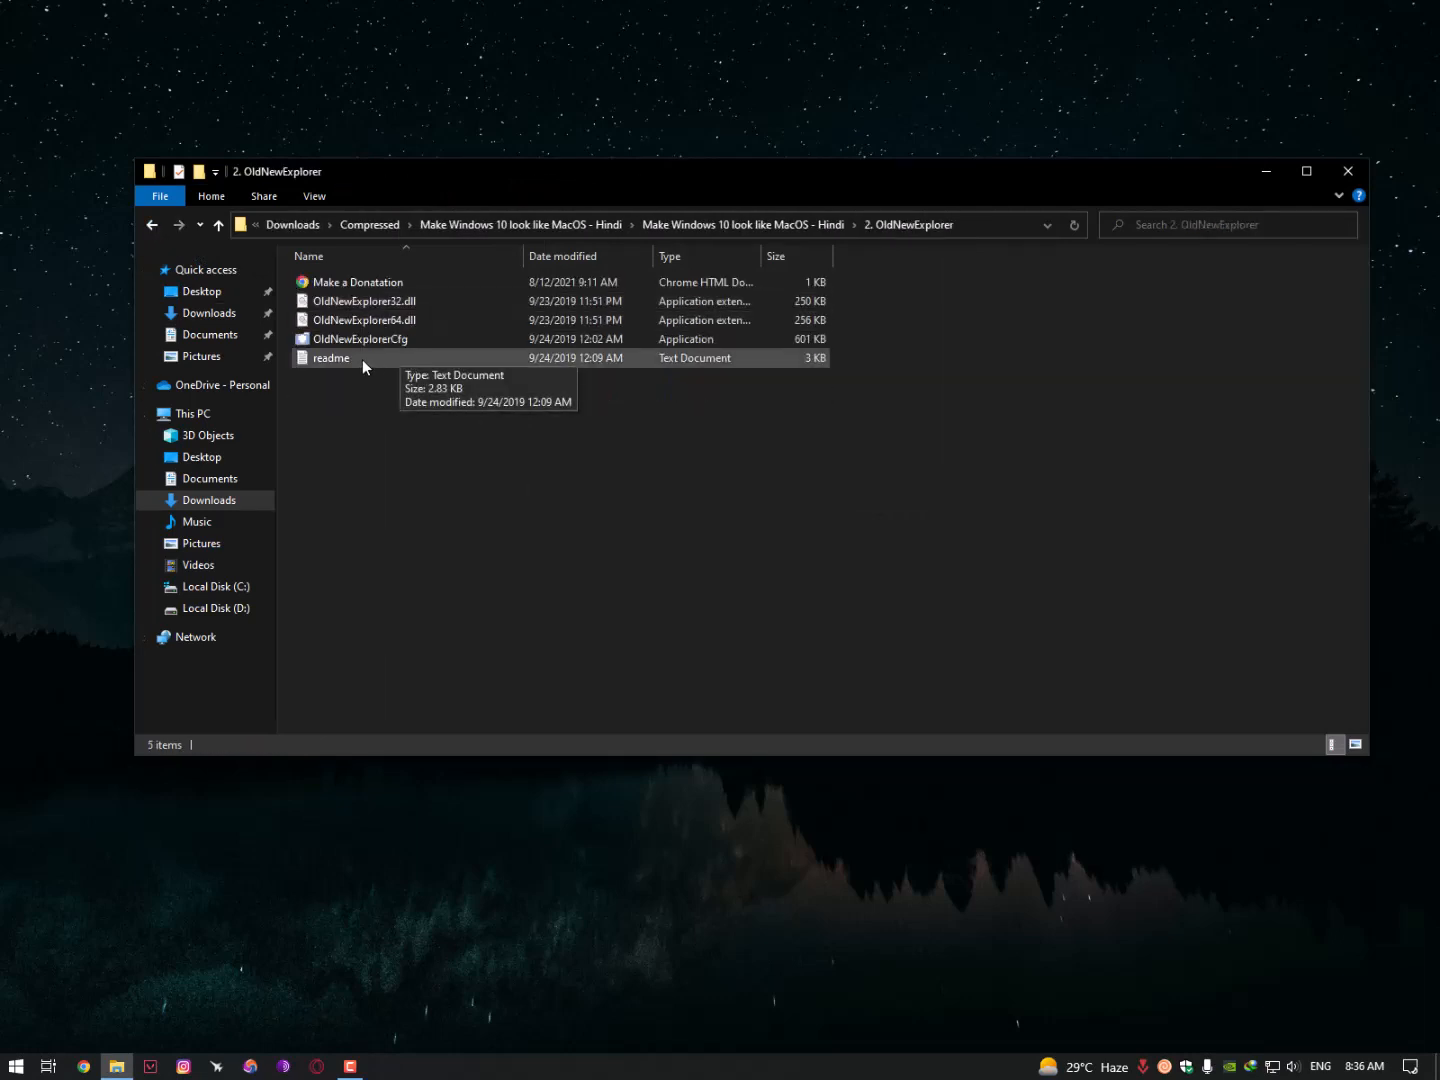
left_click(342, 362)
double_click(343, 363)
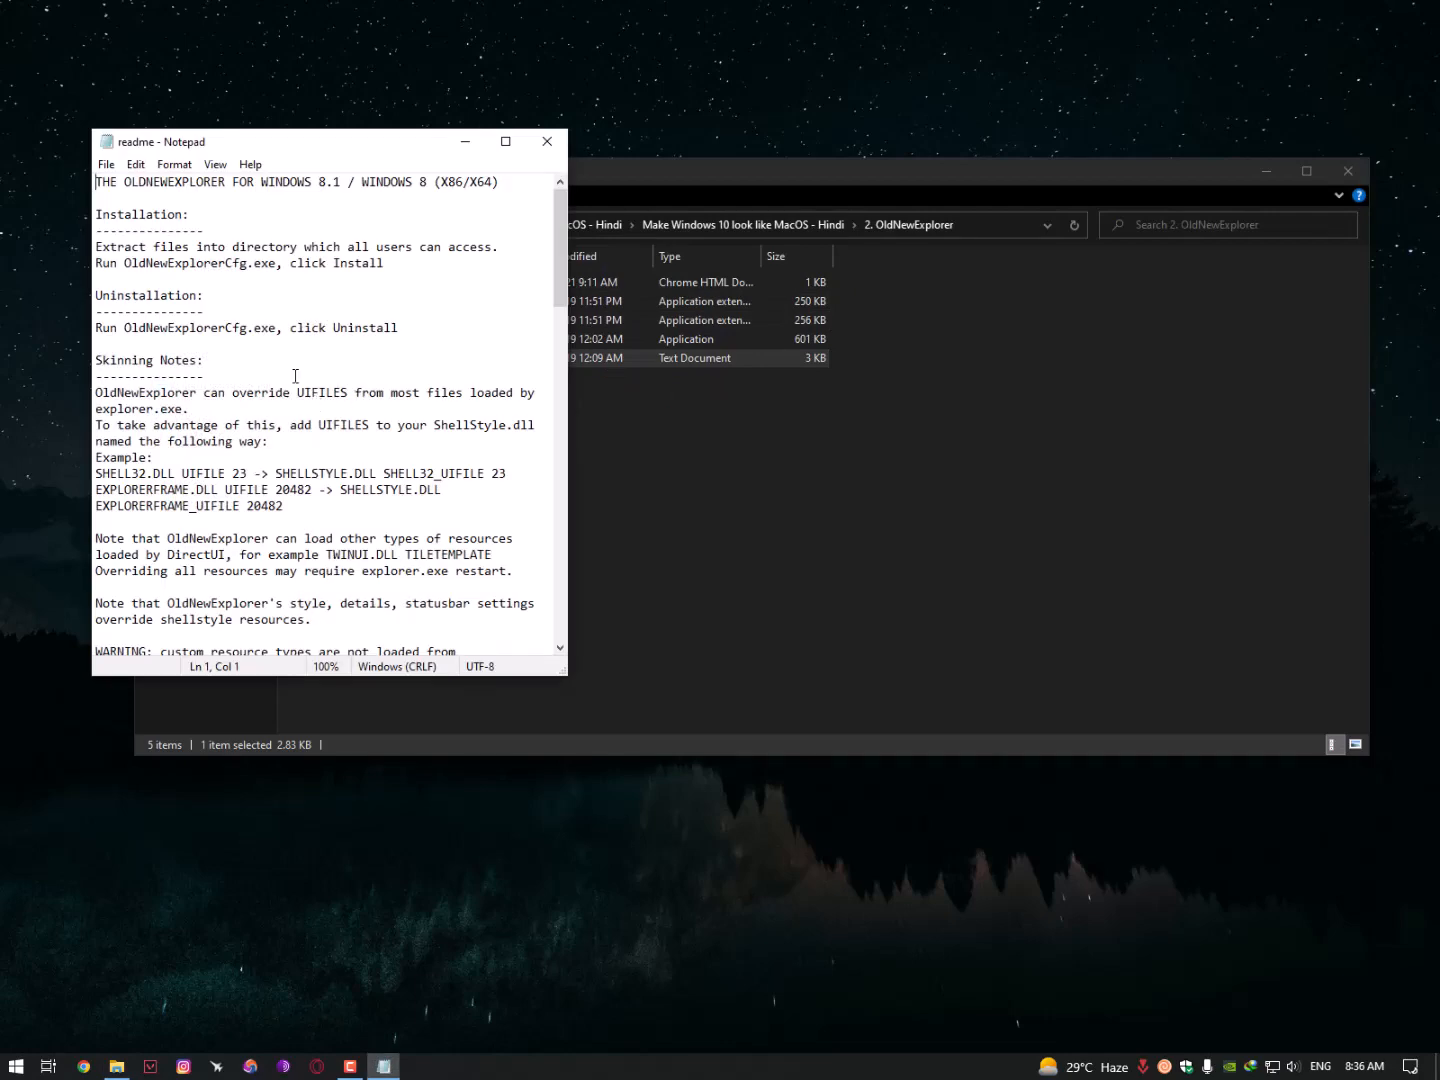
key("F9")
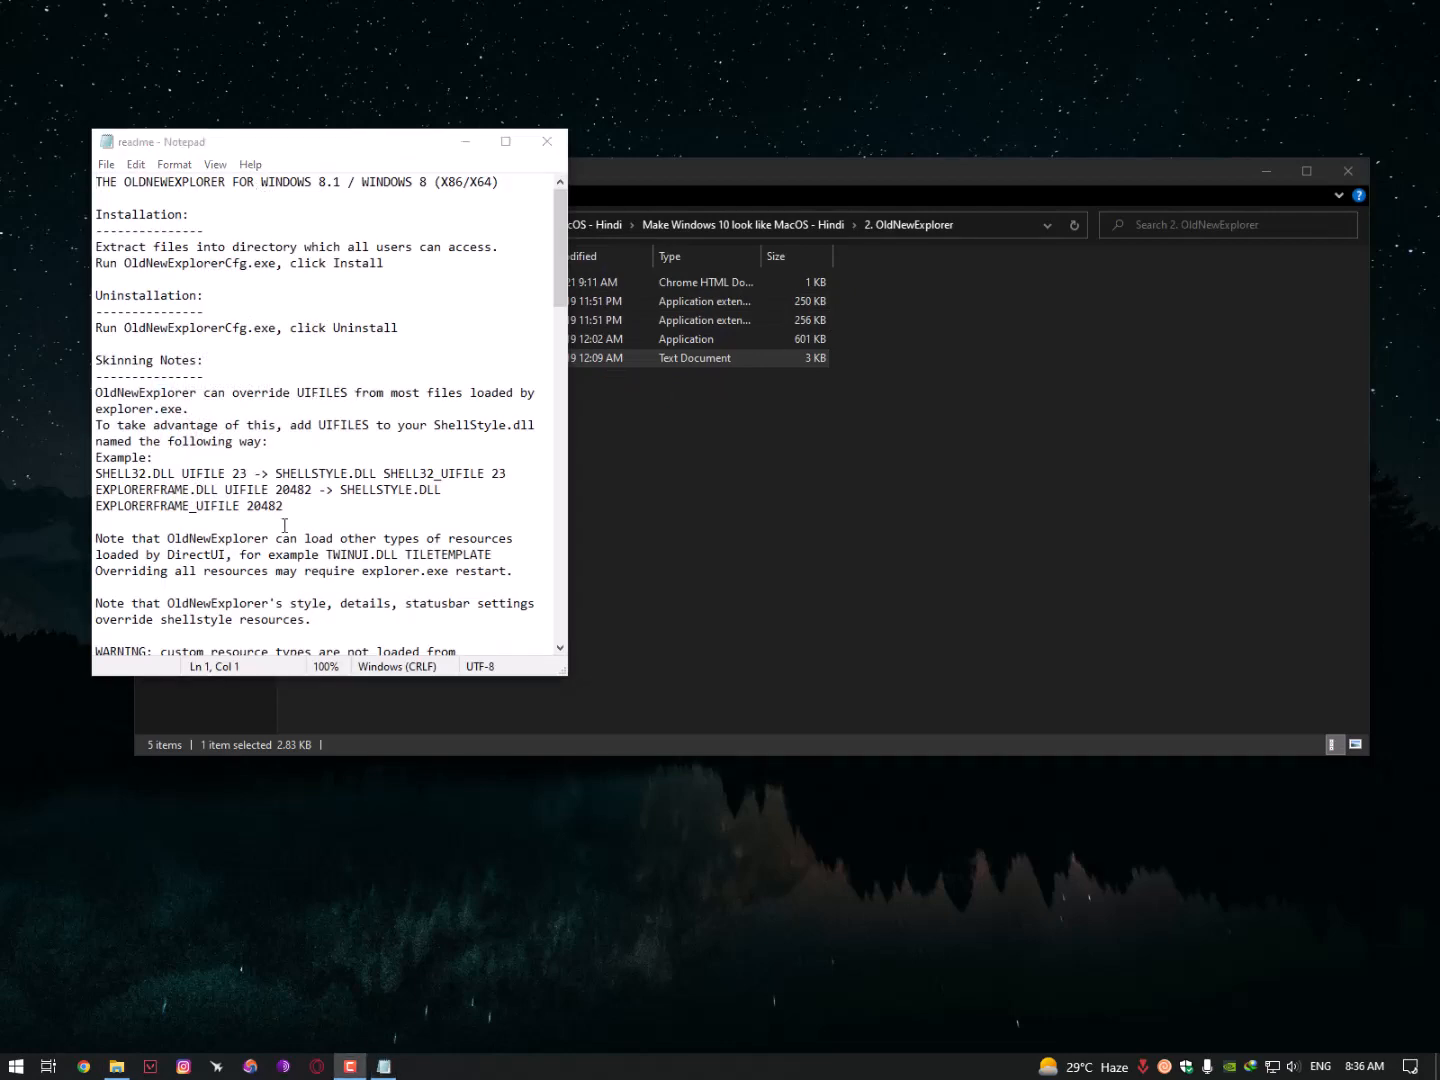
- Scroll through the readme's installation and skinning notes, then close it
scroll(297, 445, "down", 1)
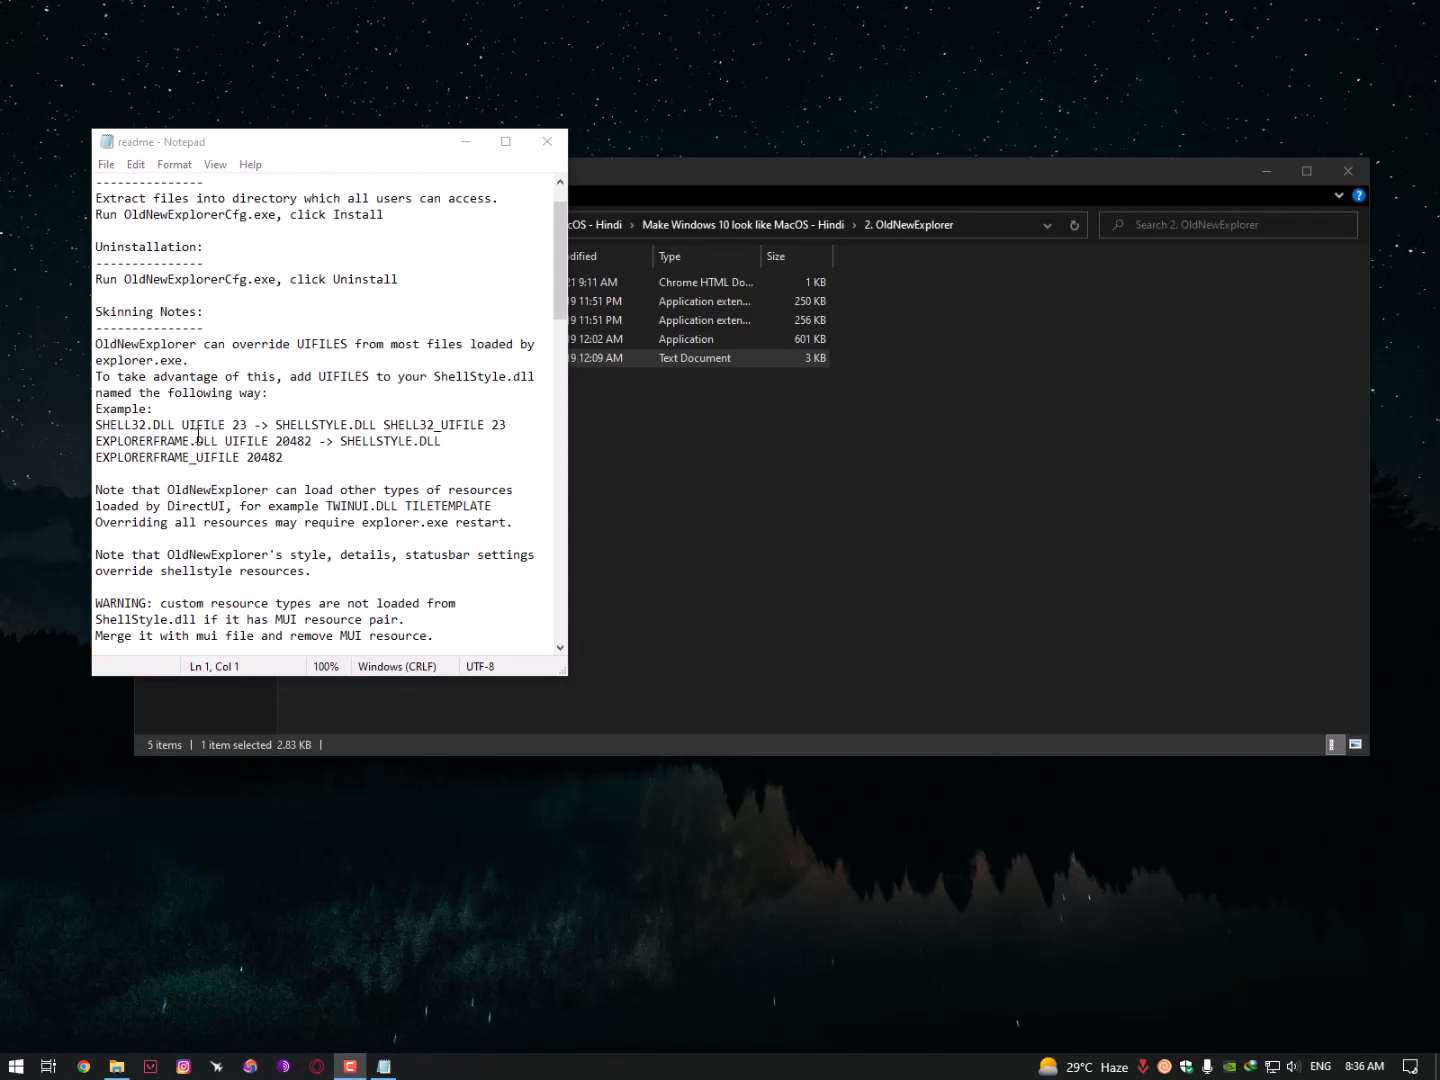
scroll(198, 437, "down", 1)
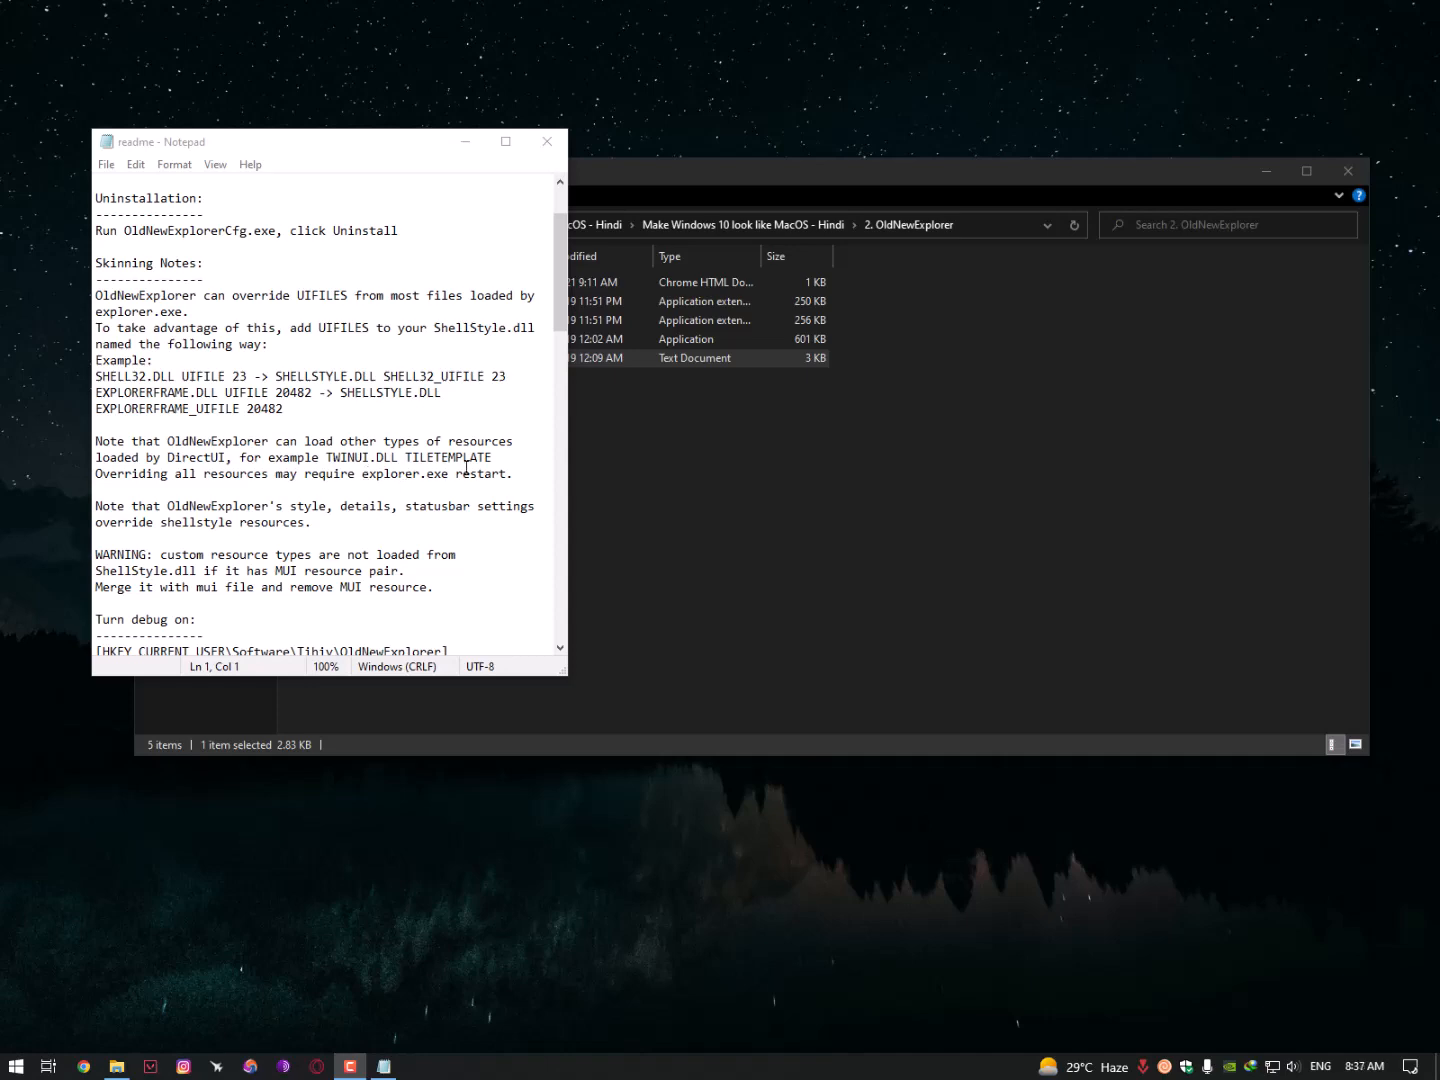
scroll(428, 472, "down", 6)
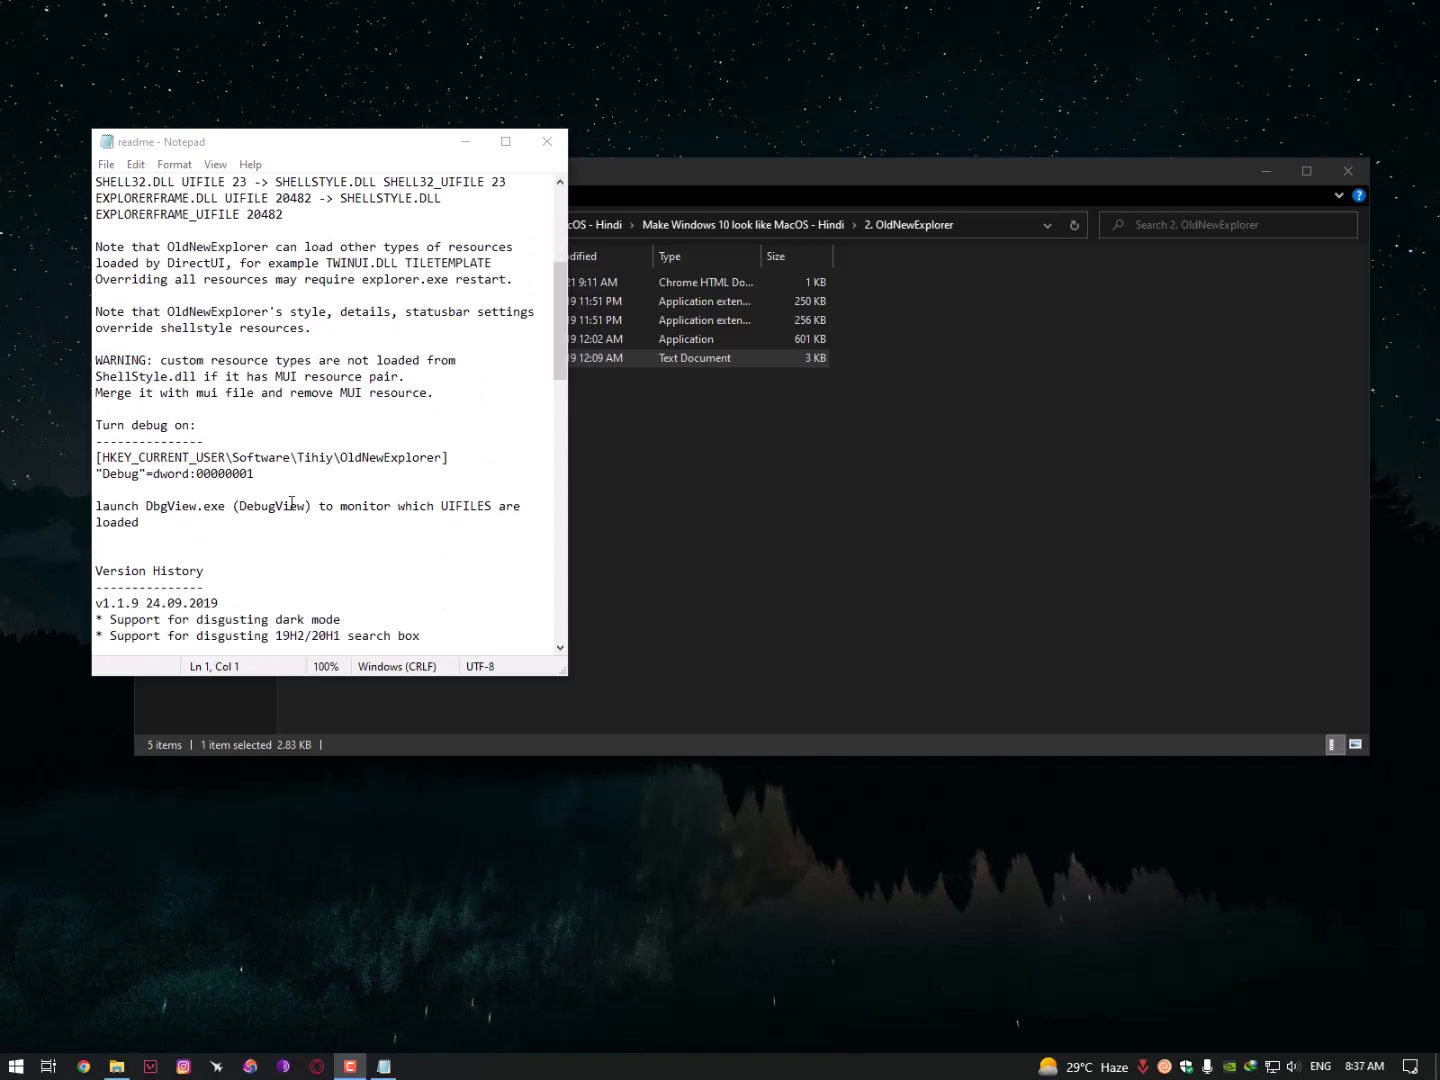
scroll(331, 492, "down", 19)
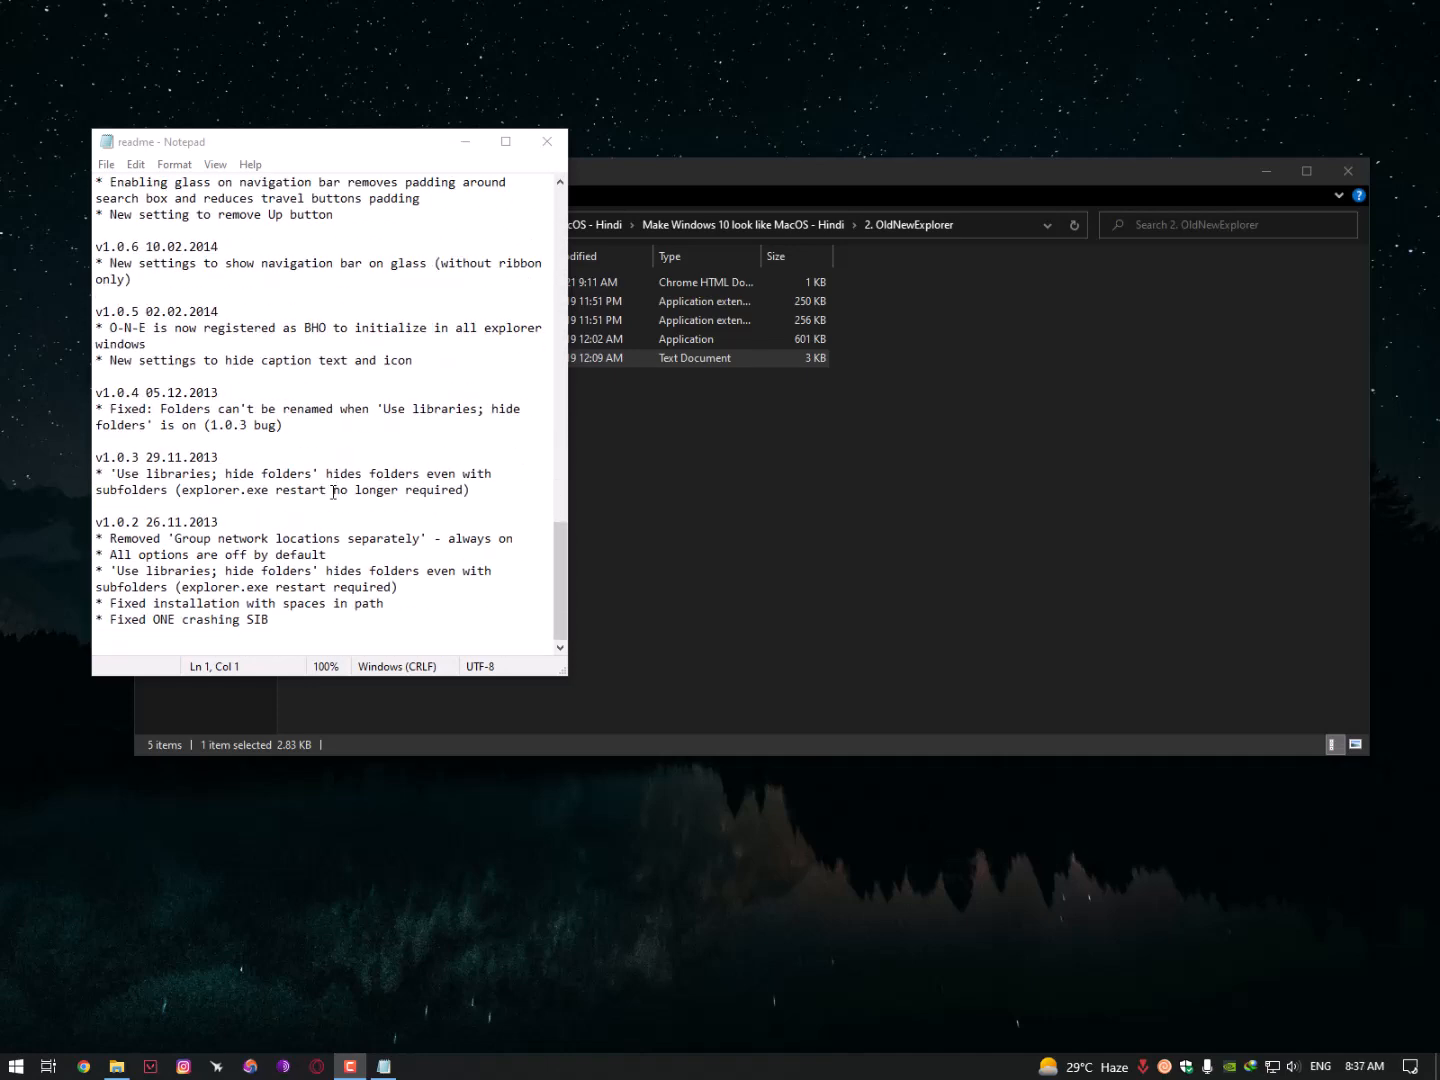
scroll(333, 490, "up", 9)
scroll(333, 492, "up", 10)
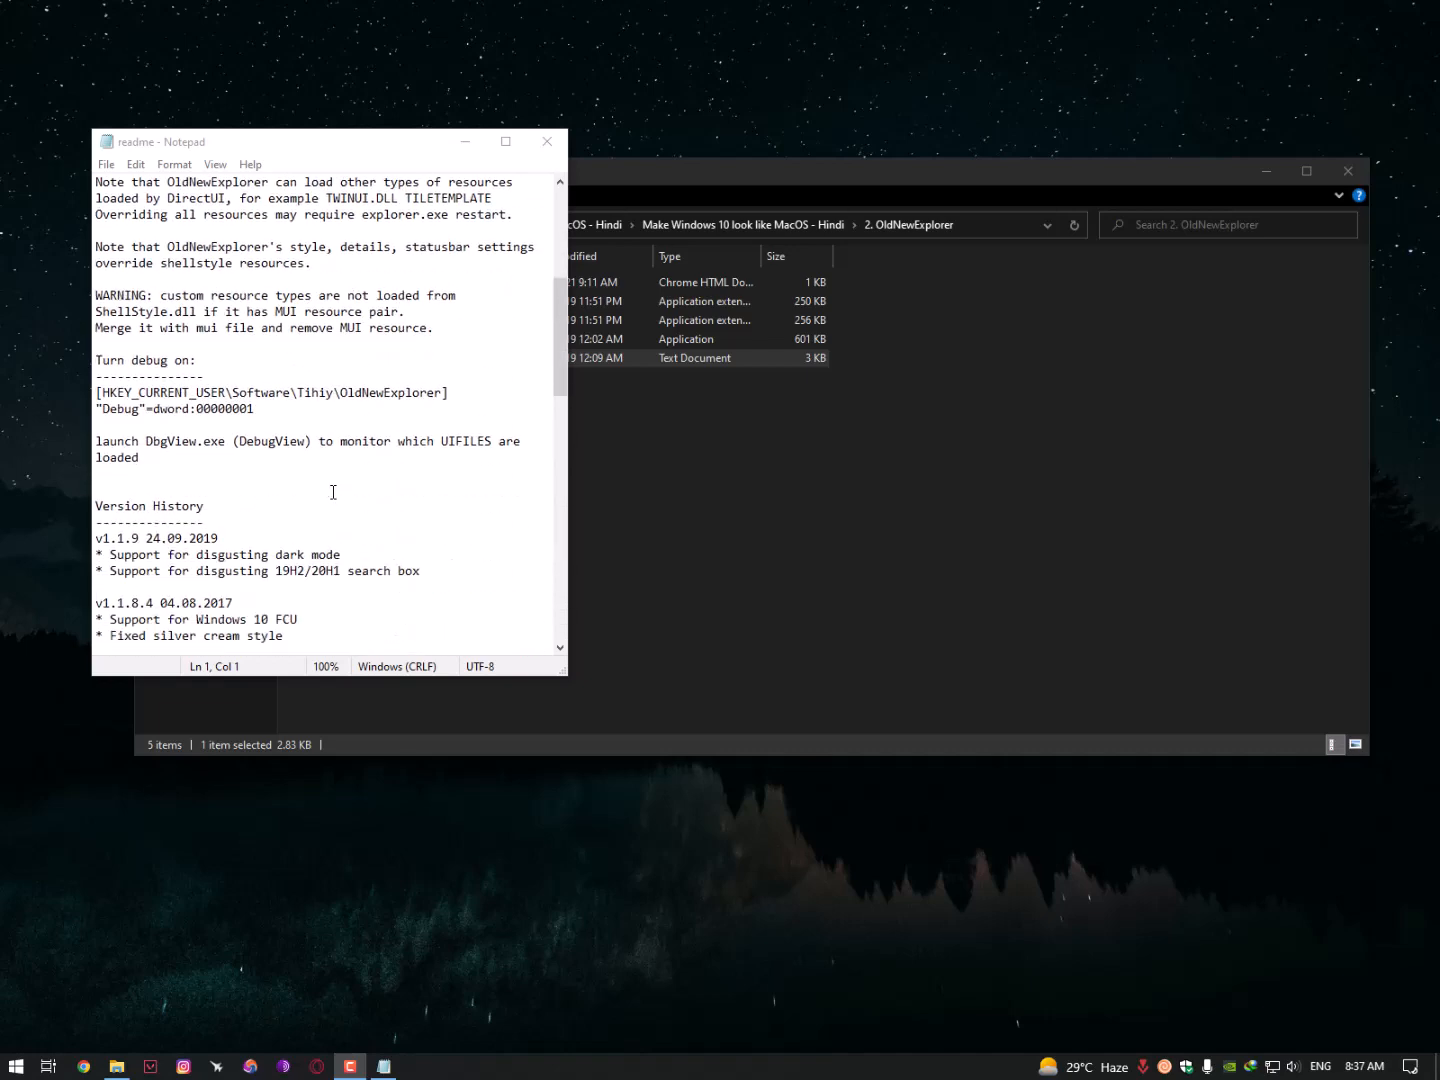
left_click(329, 421)
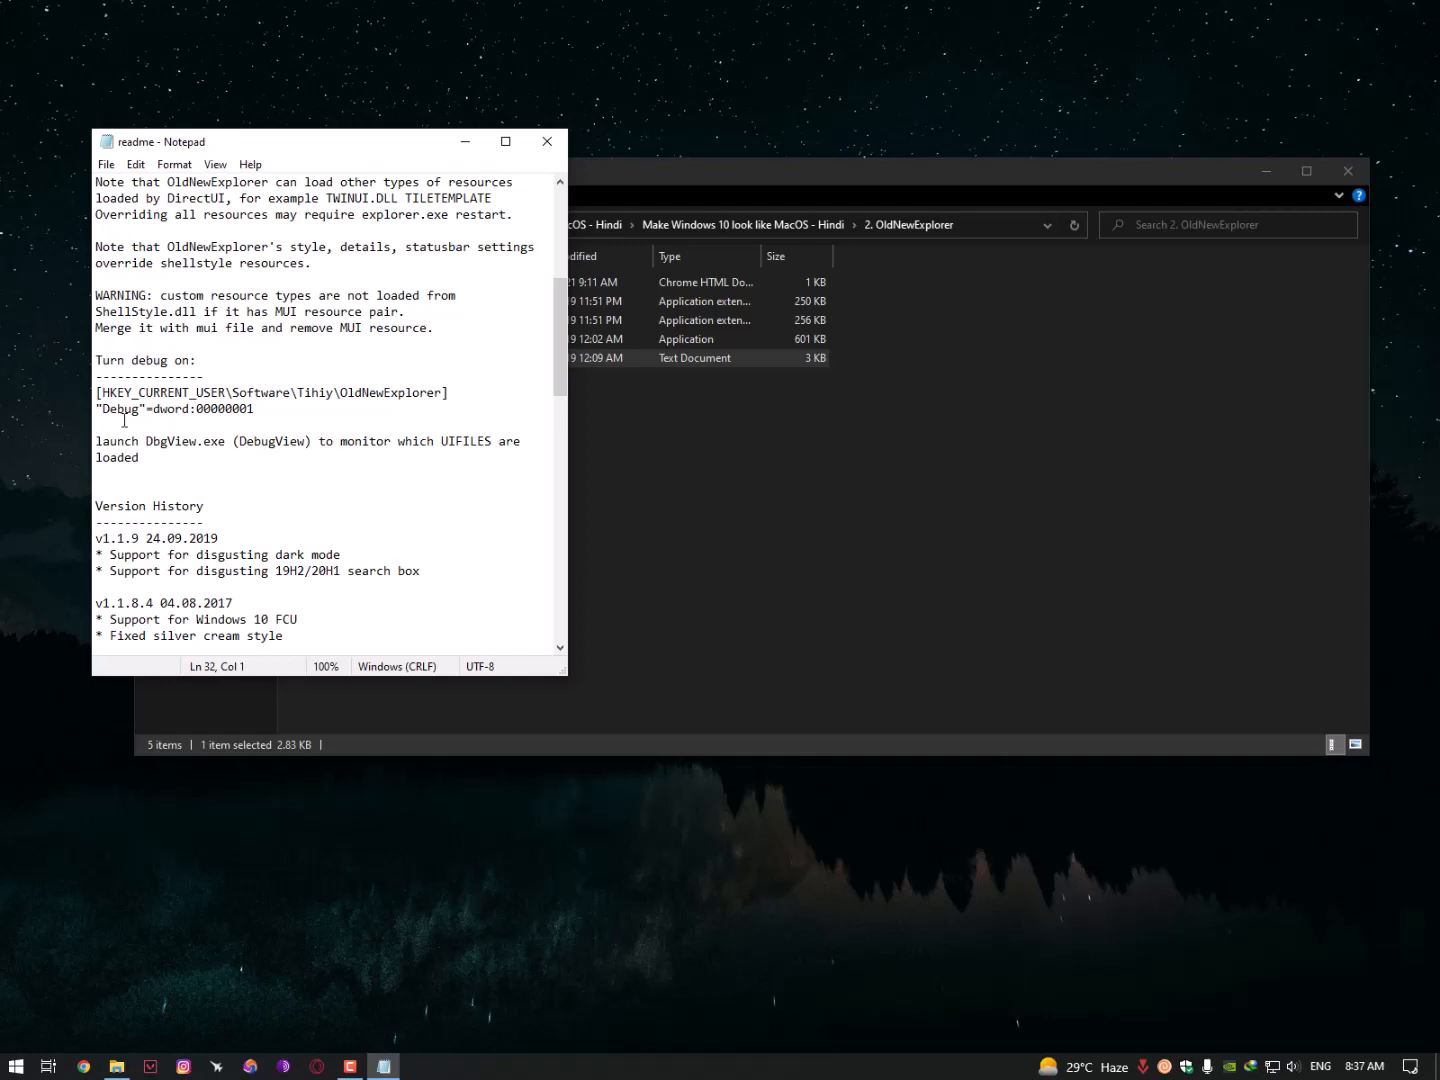
scroll(266, 463, "down", 7)
scroll(363, 460, "up", 14)
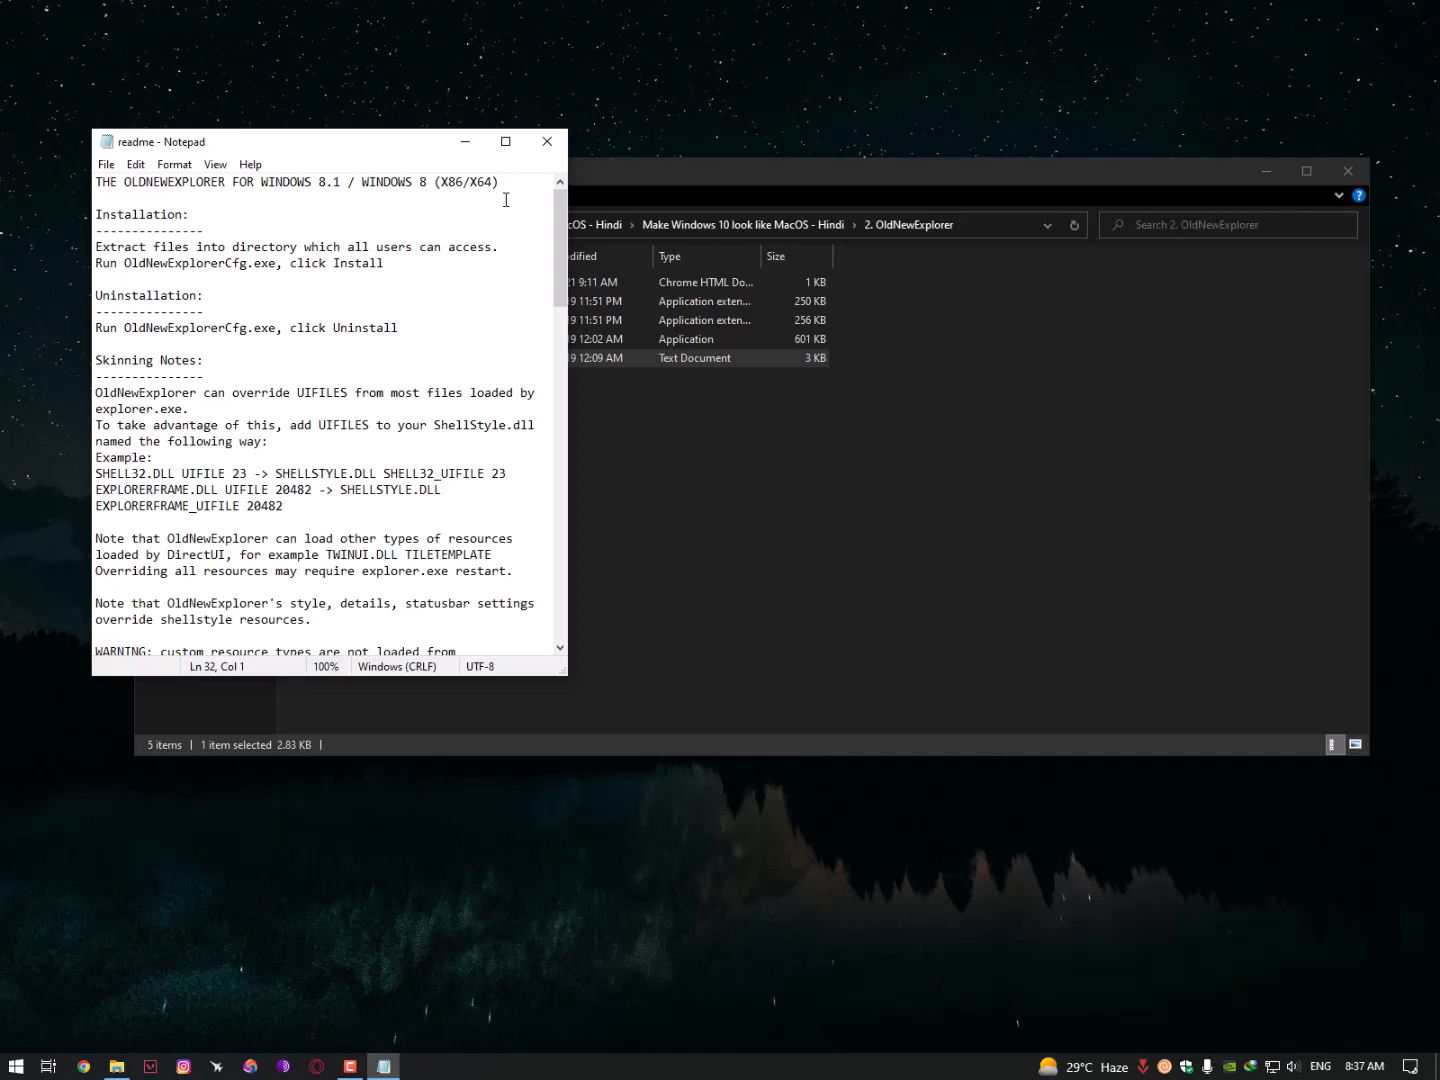
left_click(545, 140)
- Copy the five OldNewExplorer files, then copy the 2. OldNewExplorer folder itself
left_click_drag(356, 441, 395, 280)
right_click(335, 320)
left_click(386, 527)
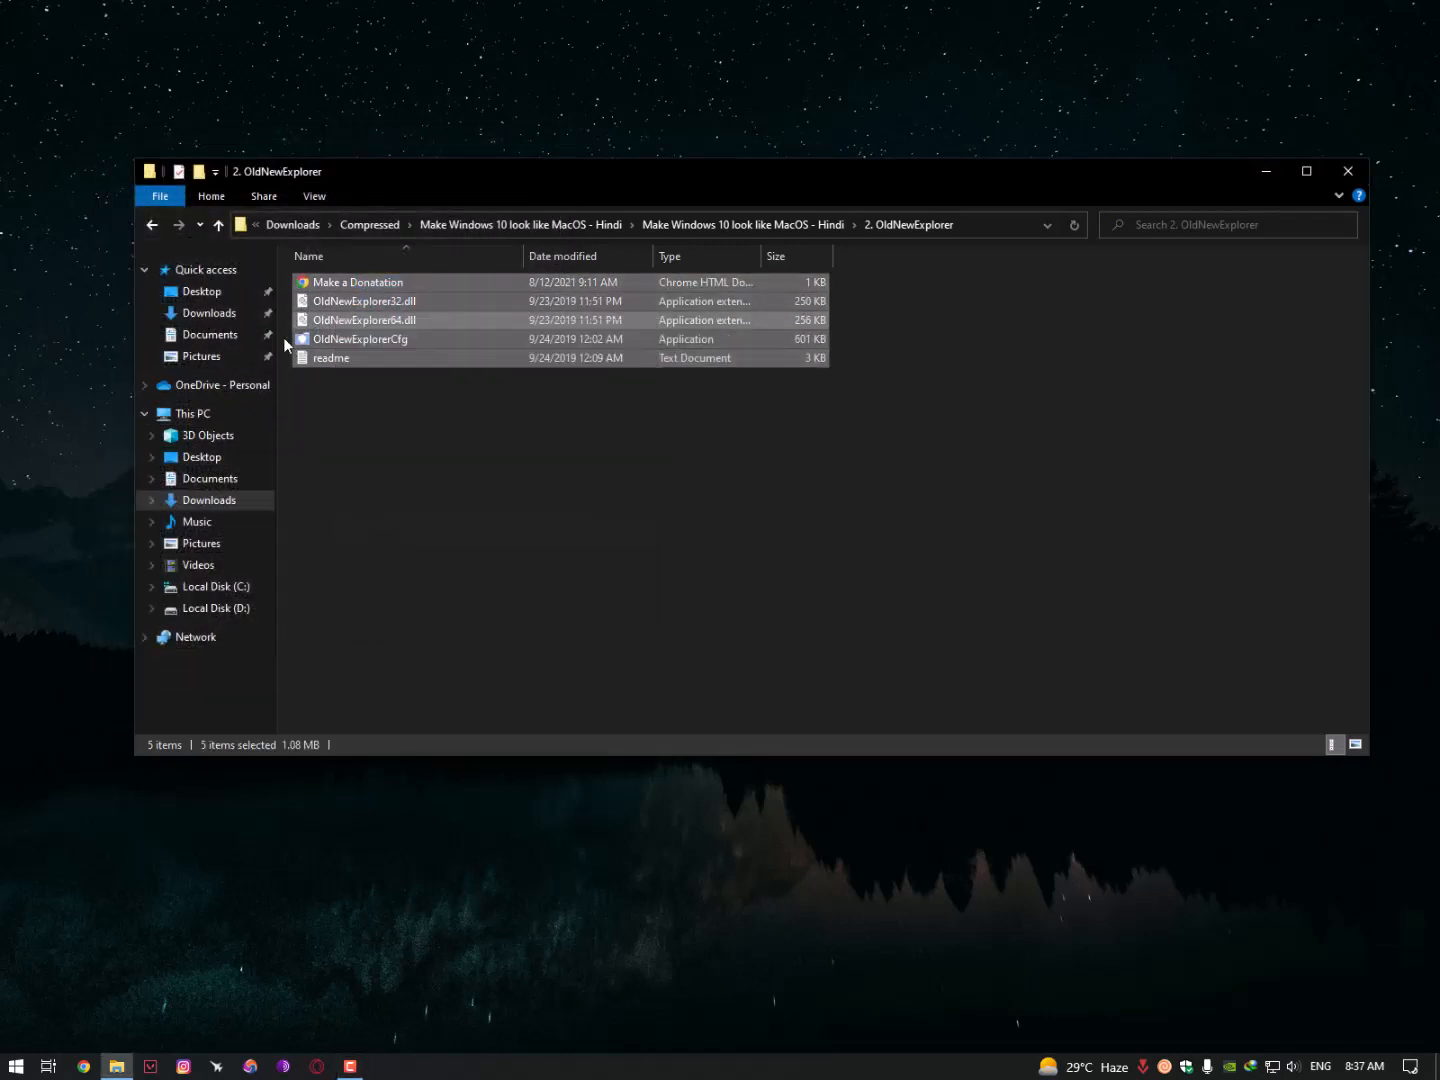
left_click(729, 226)
right_click(347, 297)
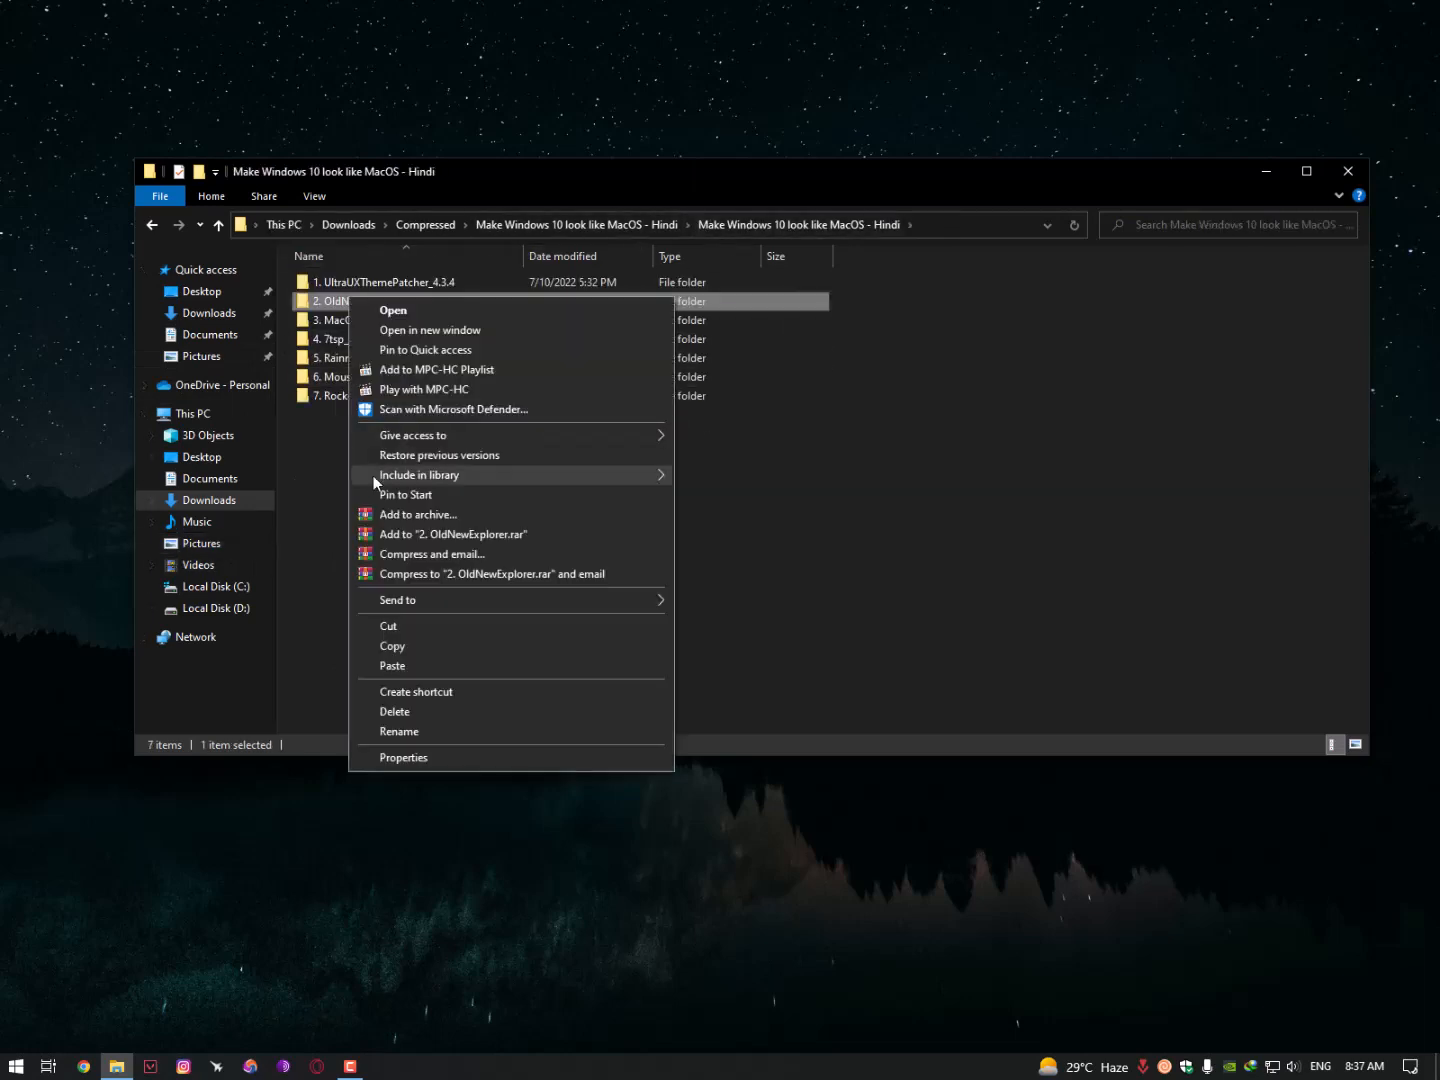
left_click(387, 667)
- Paste the 2. OldNewExplorer folder into the root of Local Disk (C:)
left_click(215, 586)
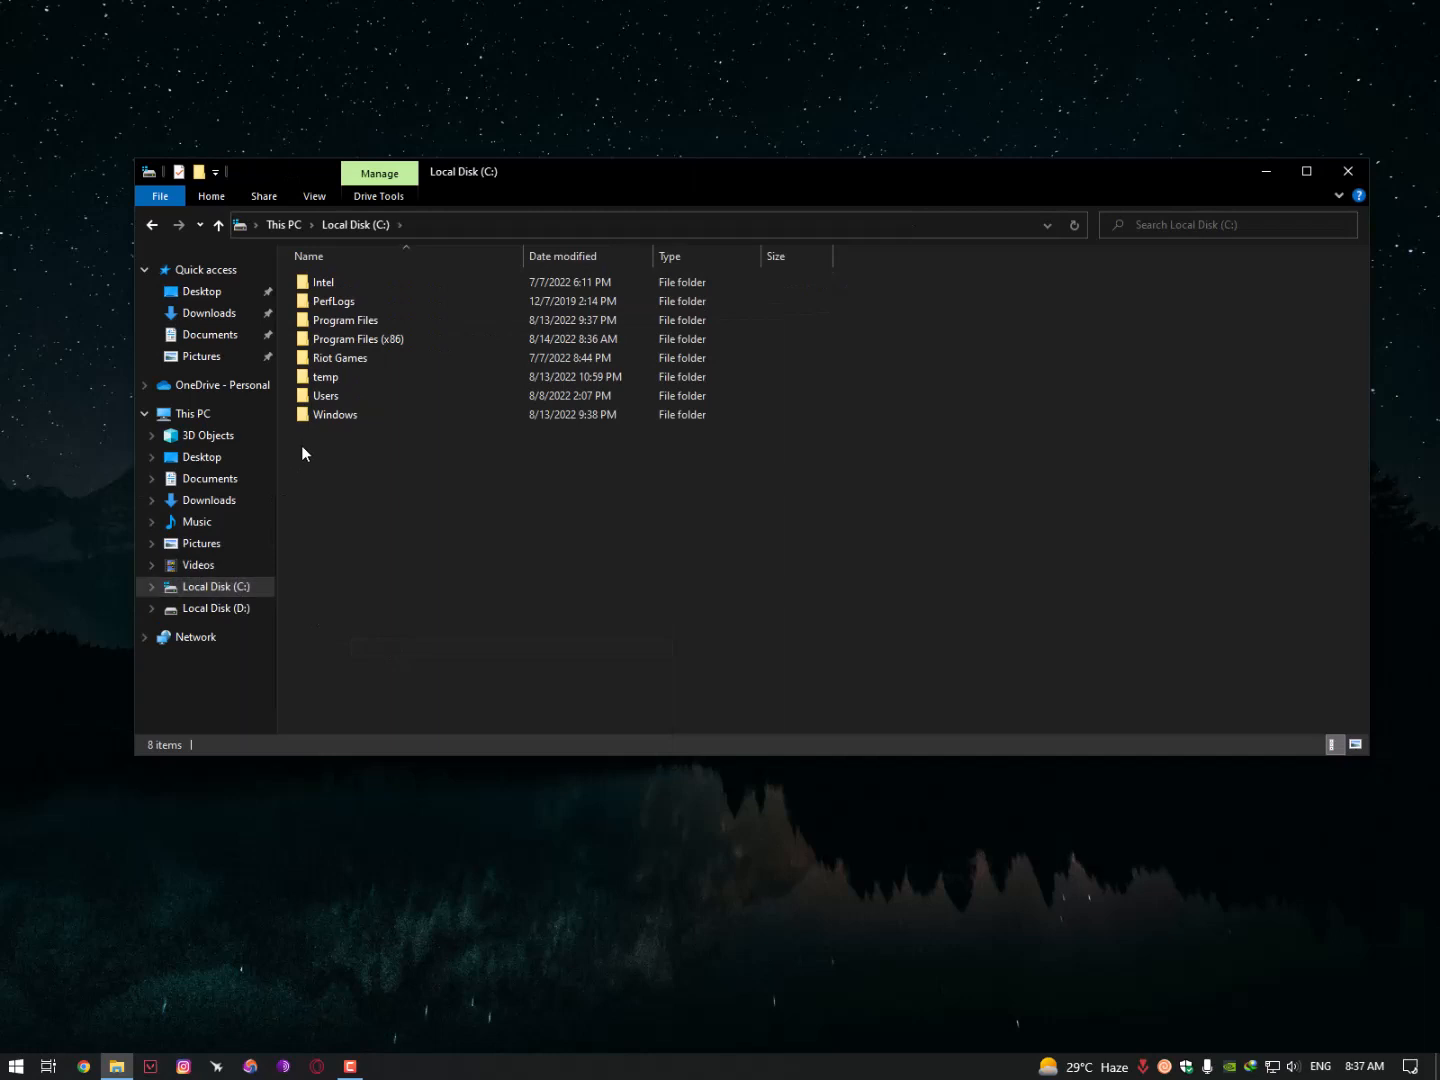
right_click(301, 446)
left_click(338, 546)
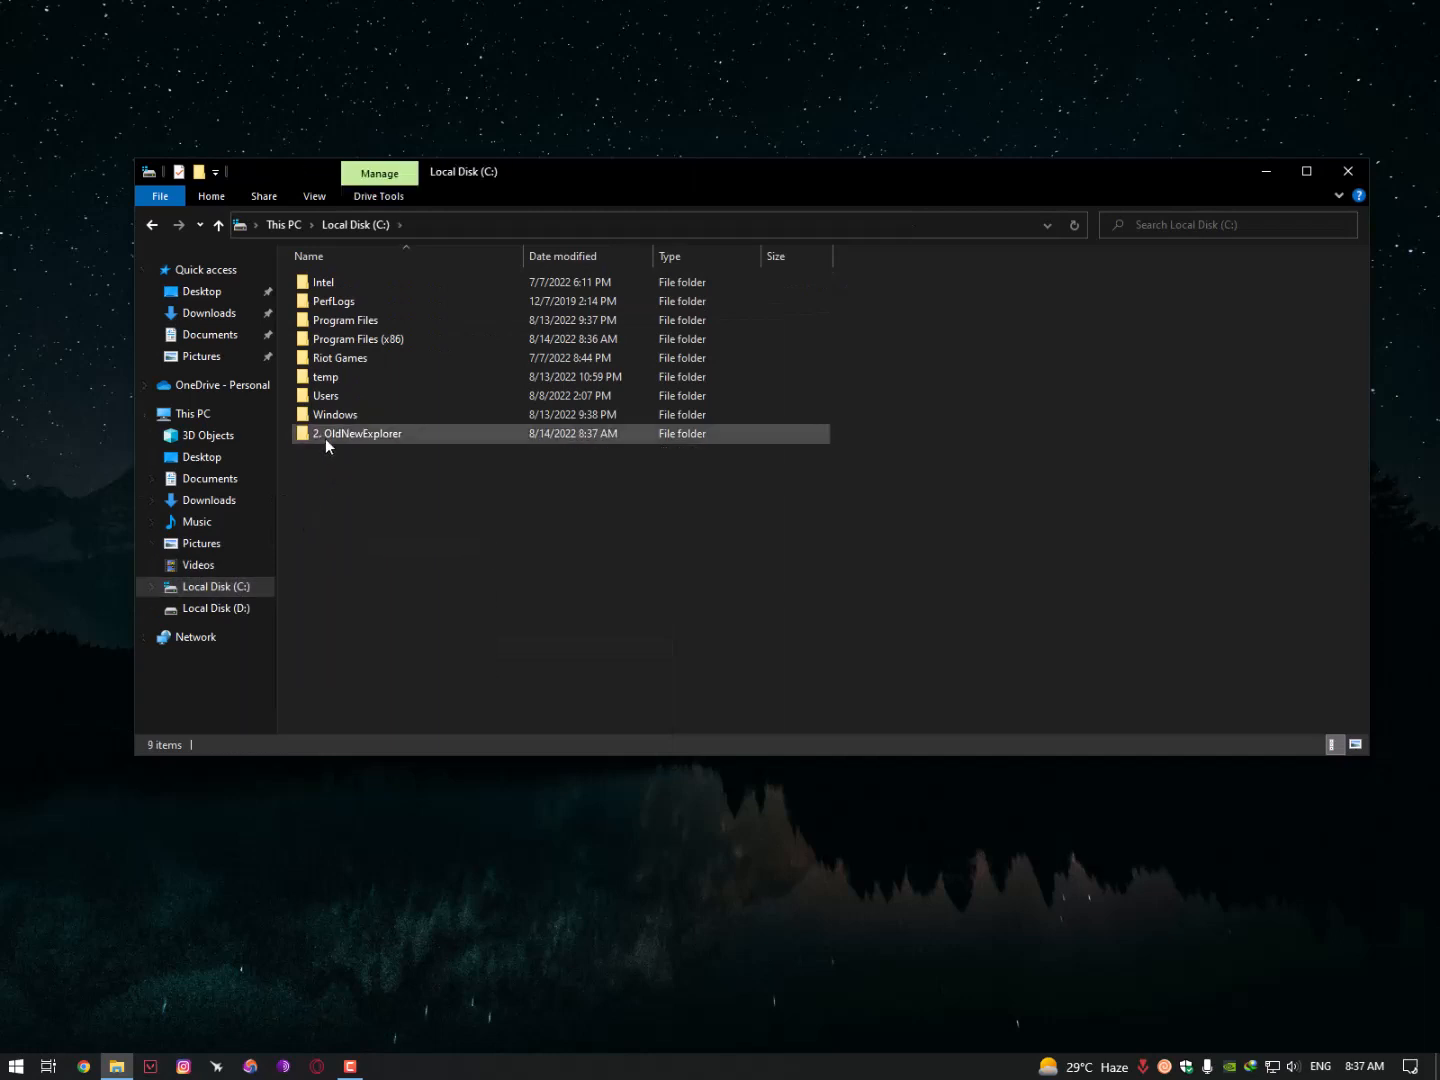
- Rename the pasted folder on C: from '2. OldNewExplorer' to 'OldNewExplorer'
right_click(337, 434)
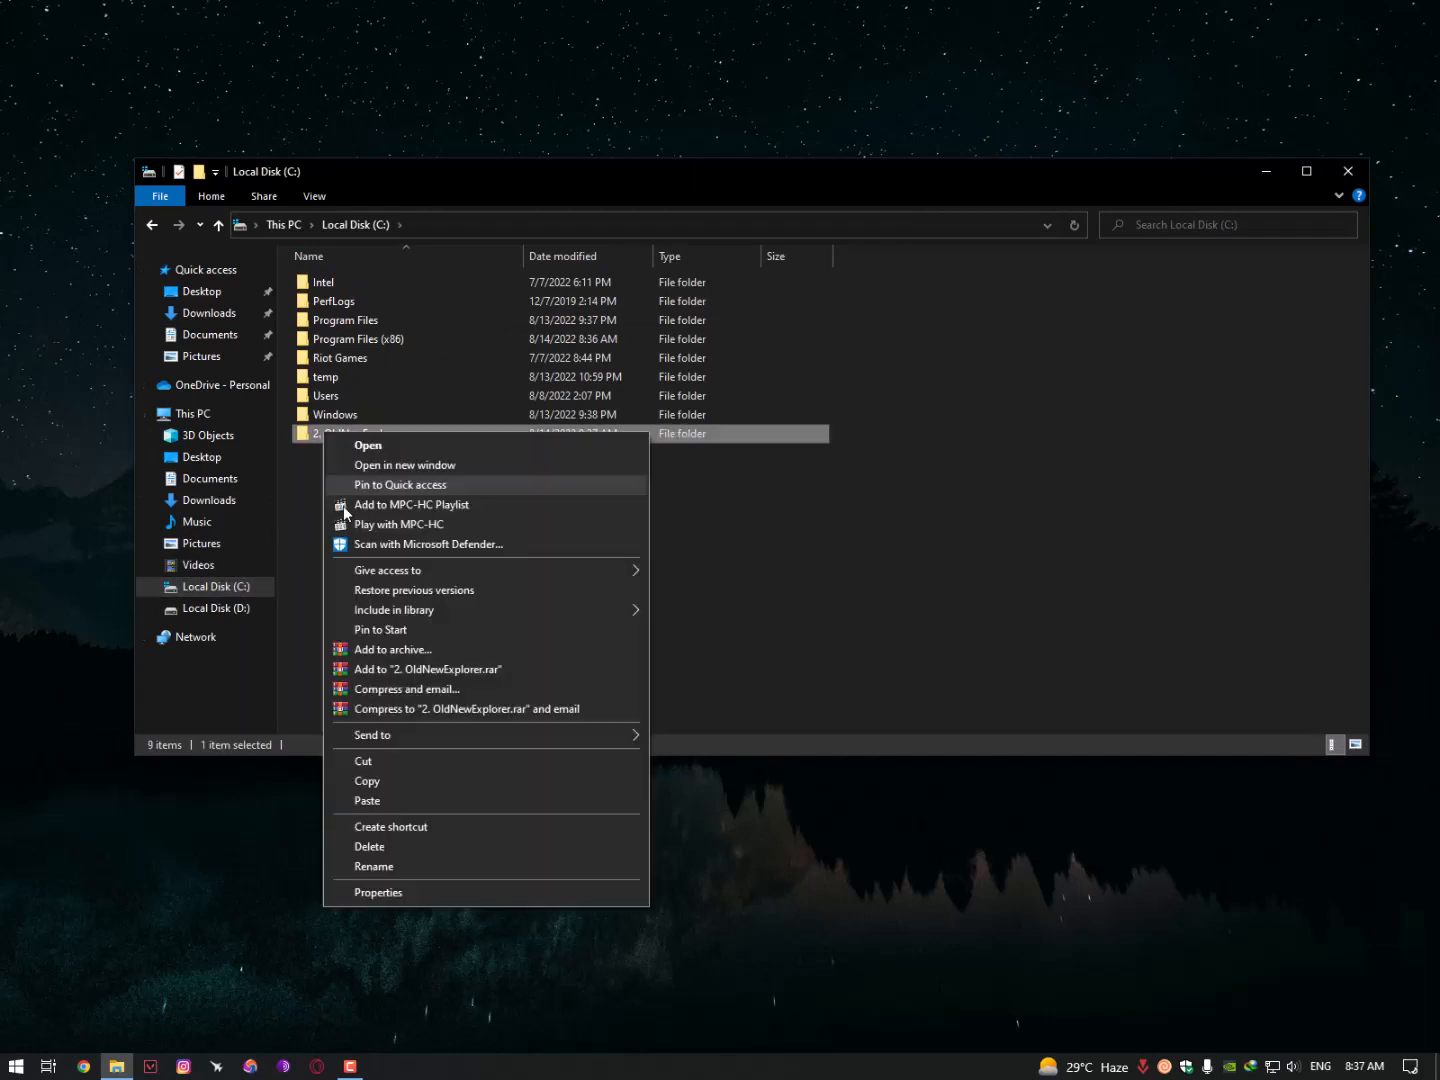
left_click(390, 864)
left_click(326, 434)
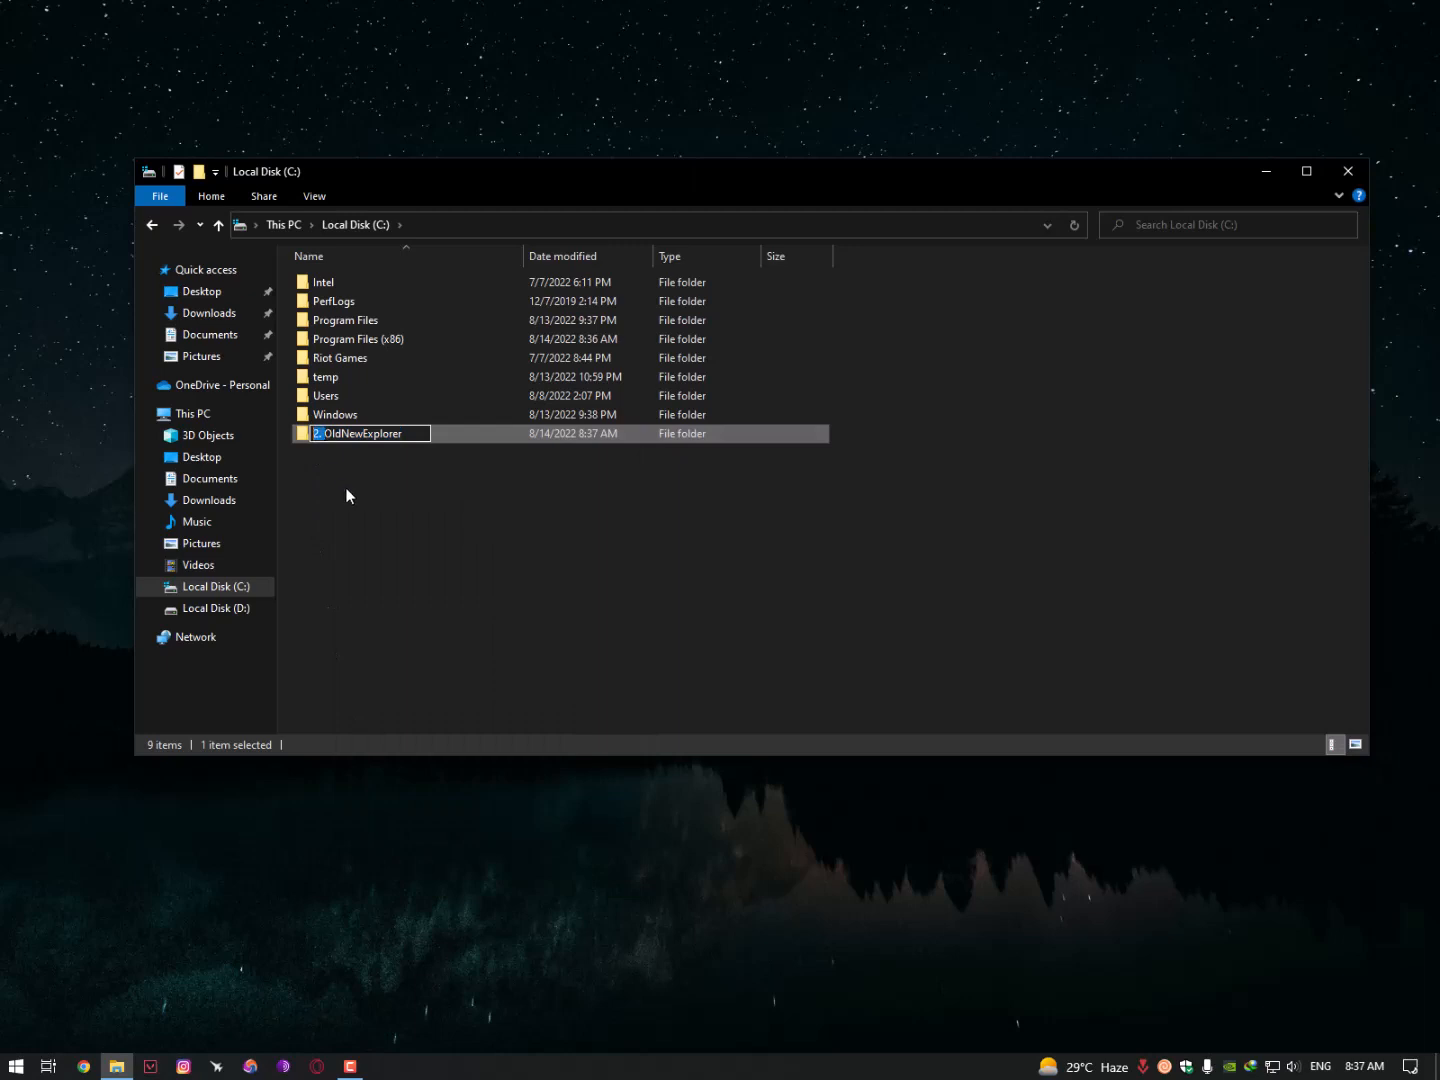
key("BackSpace")
key("Return")
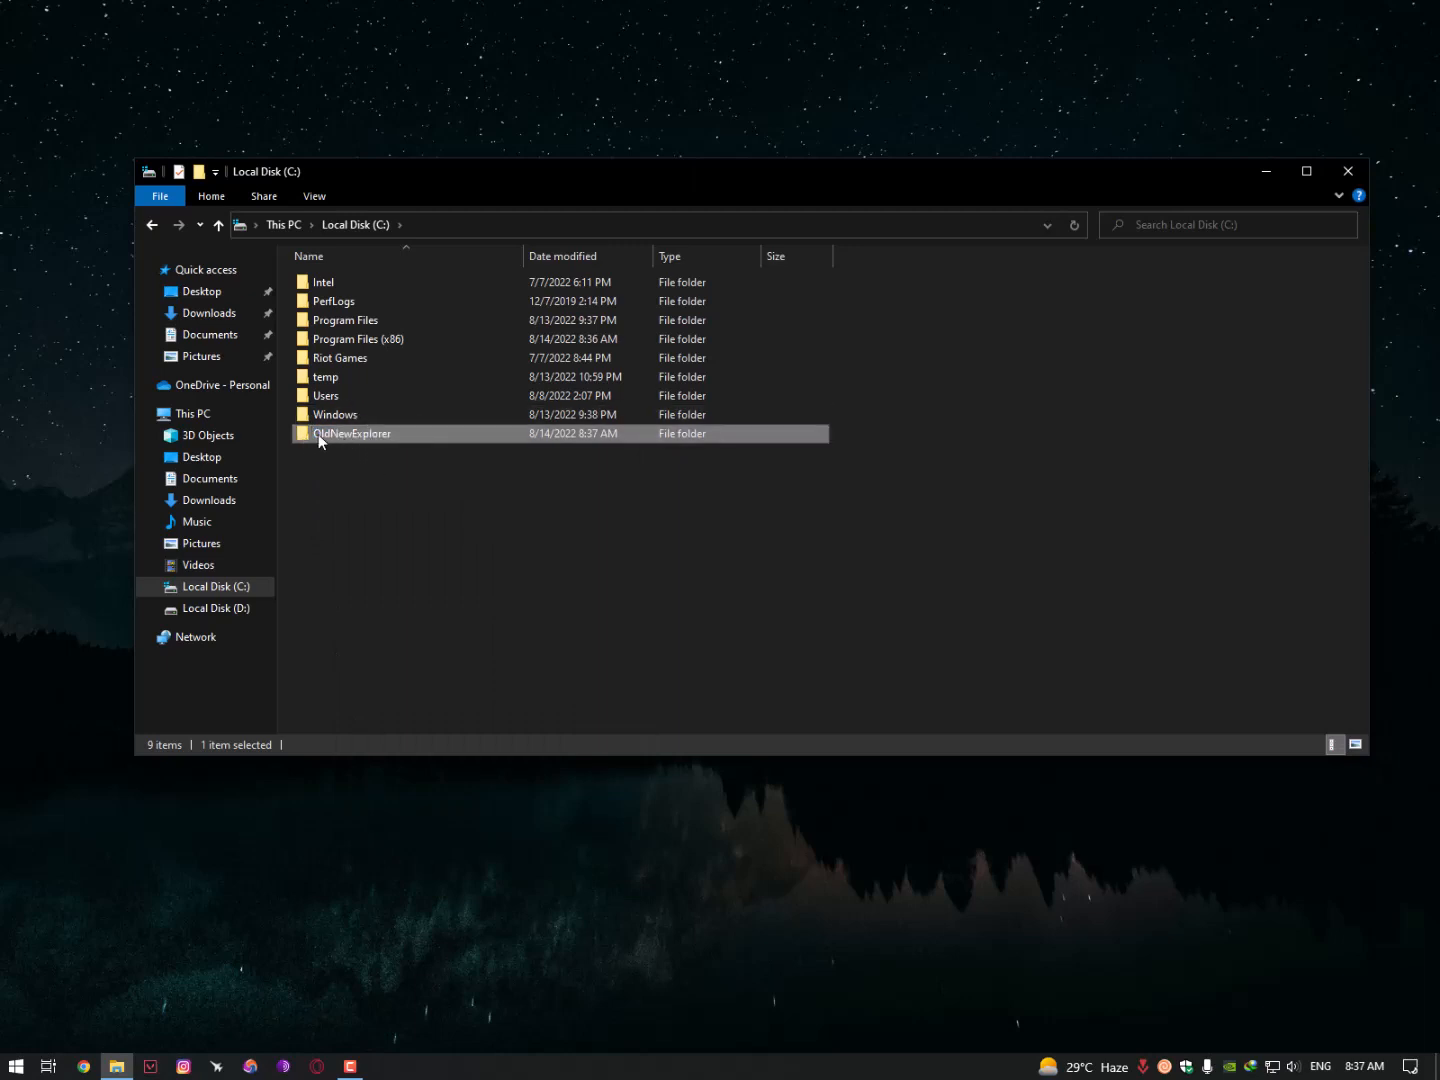
- Open the OldNewExplorer folder and run OldNewExplorerCfg as administrator
double_click(318, 434)
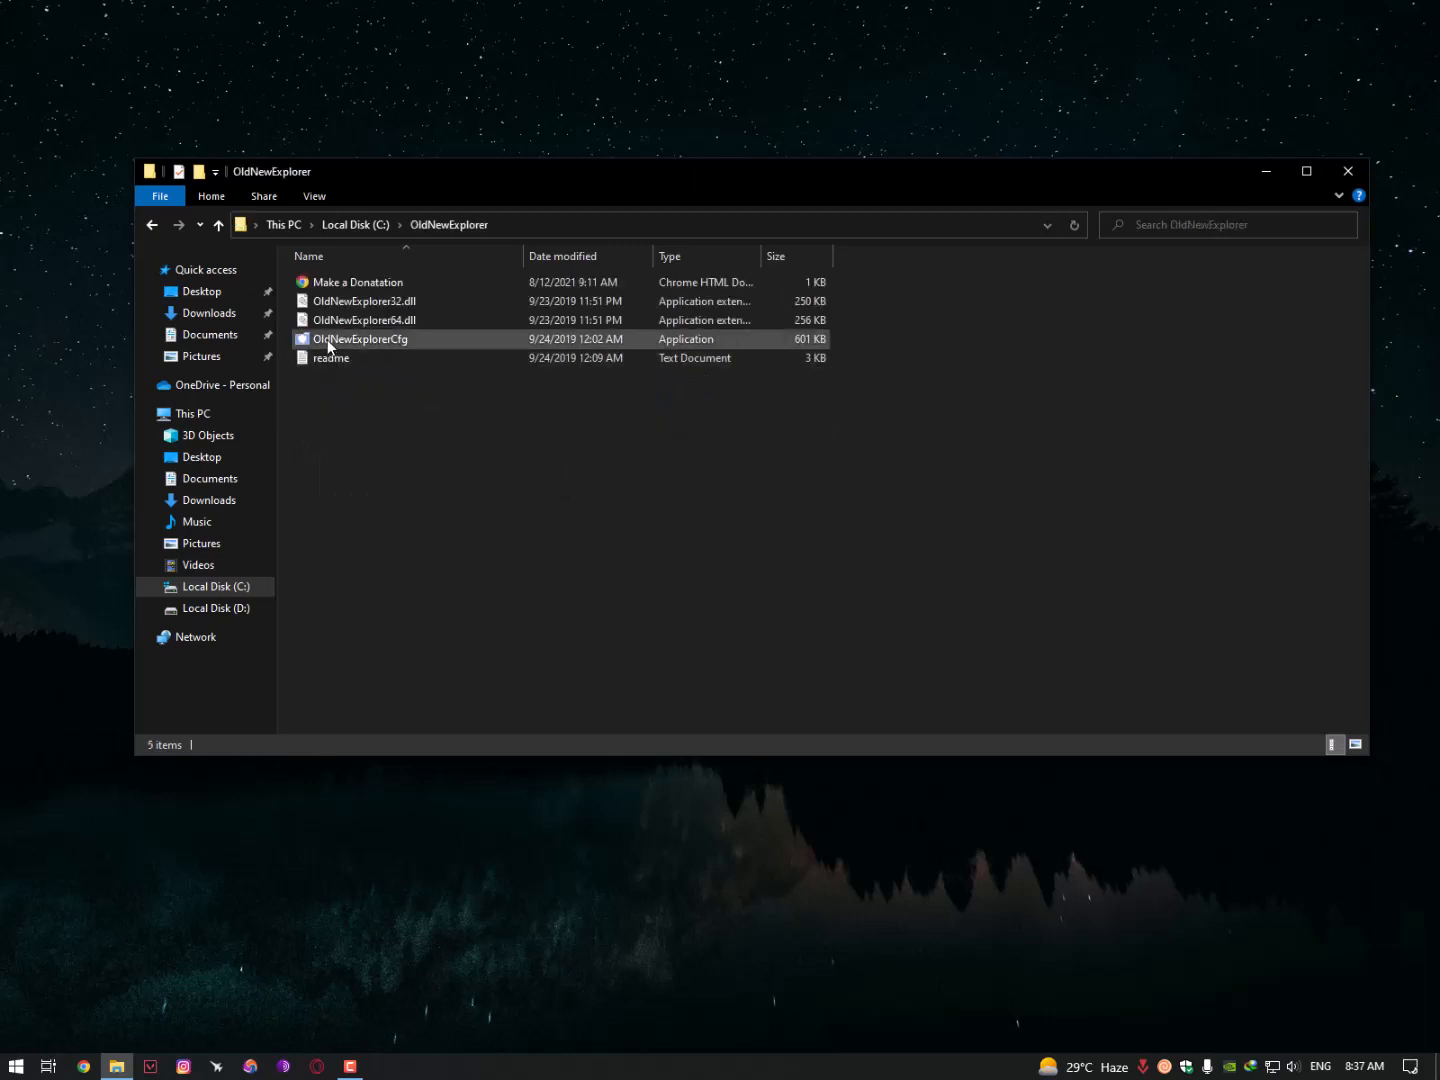
right_click(329, 344)
left_click(356, 373)
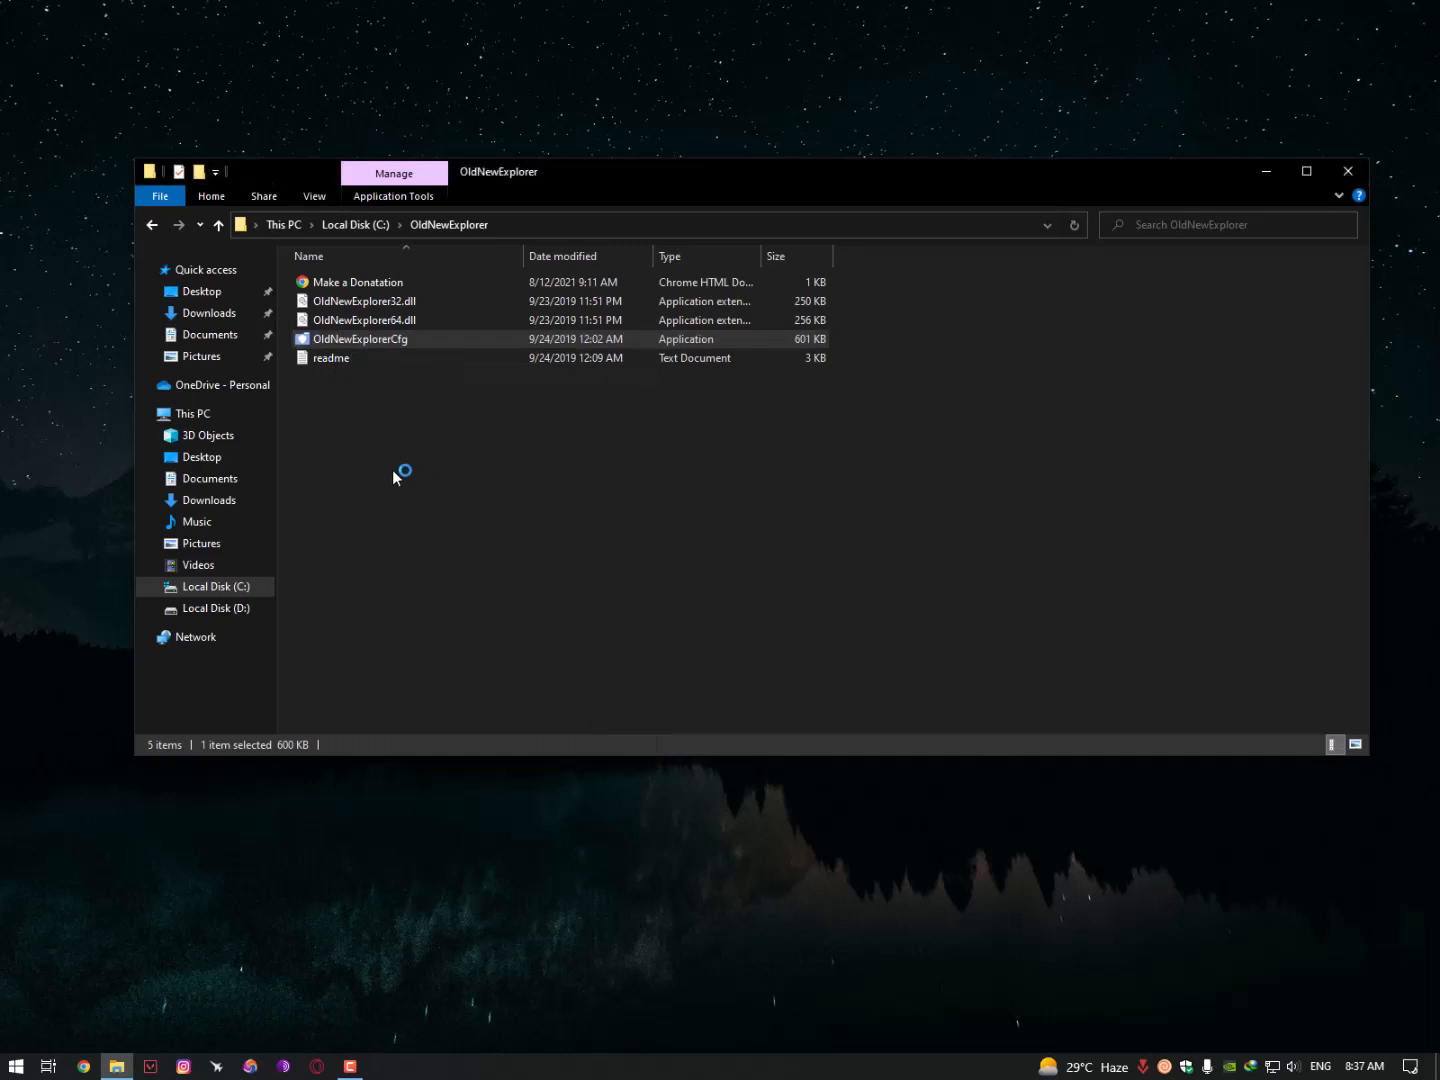
- Keep the default appearance style; enable glass on the navigation bar and the bottom details pane
left_click_drag(608, 329, 337, 131)
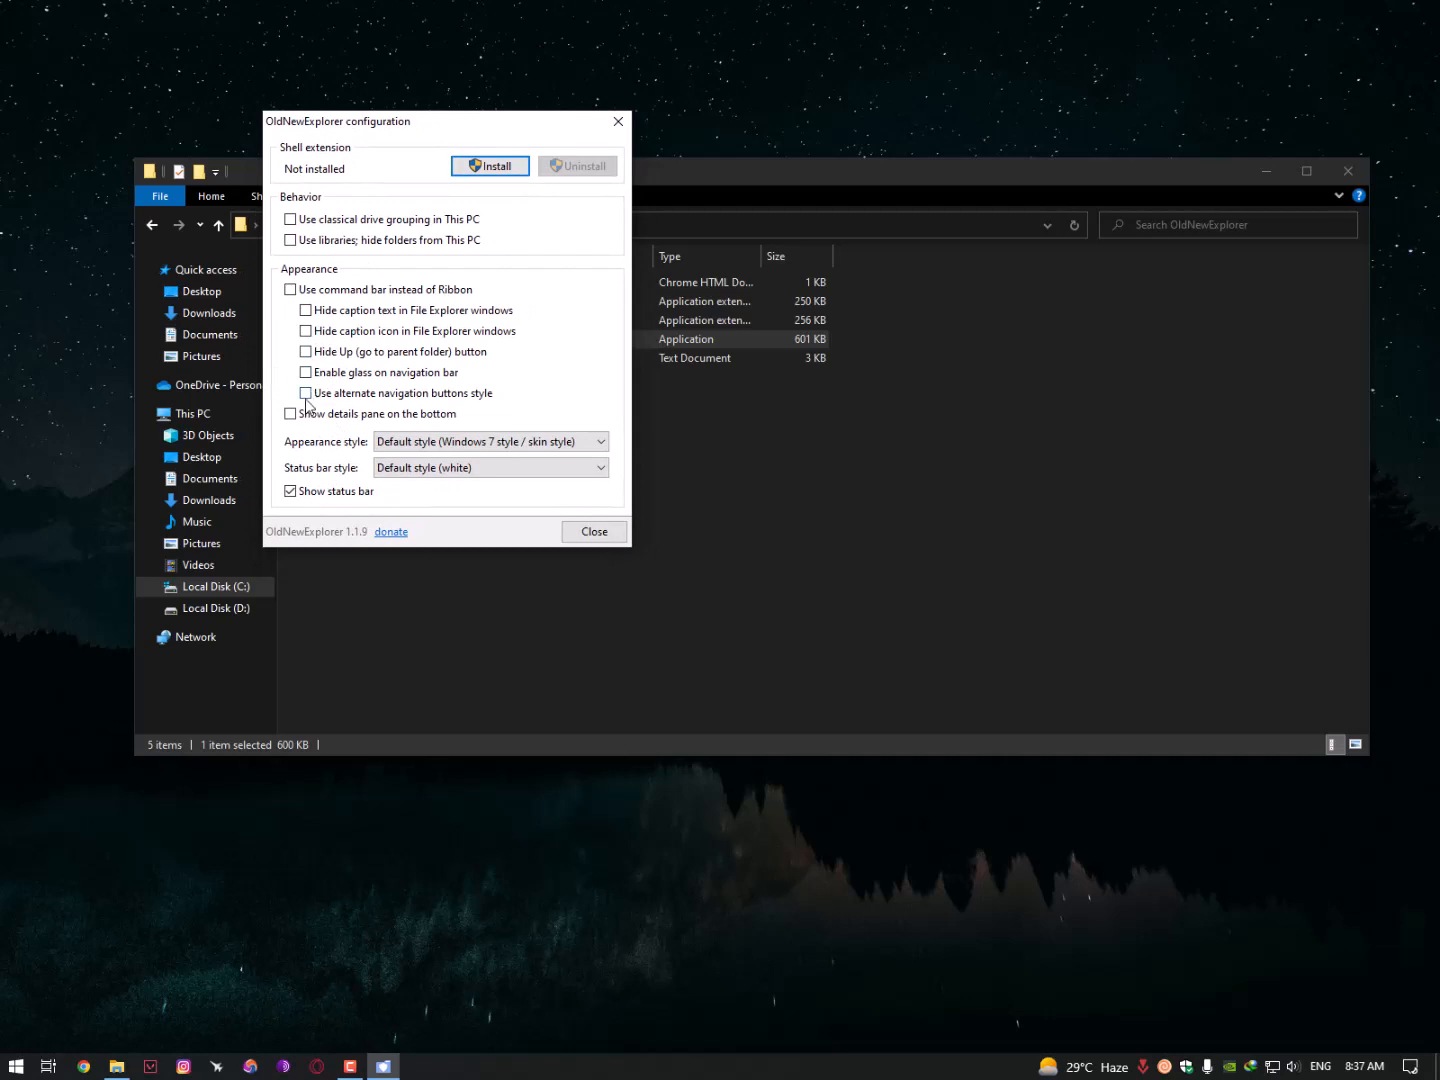
left_click(480, 444)
left_click(478, 444)
left_click(306, 374)
left_click(383, 414)
- Install the OldNewExplorer shell extension, close the configuration, and go back to Local Disk (C:)
left_click(480, 165)
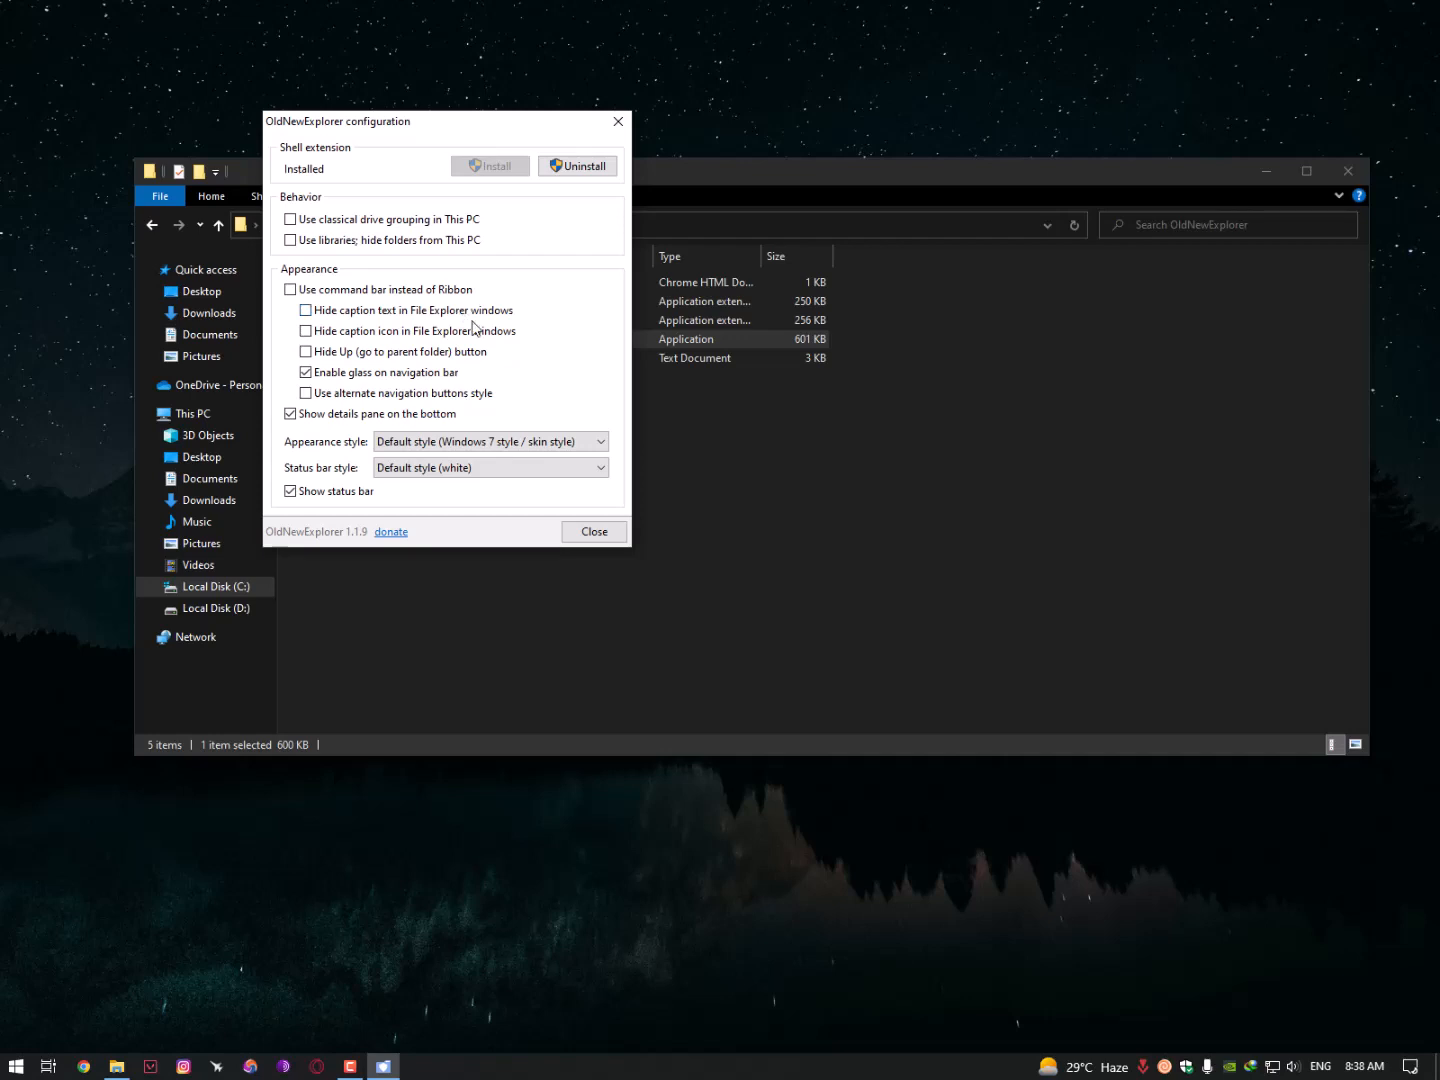
left_click(591, 524)
key("alt+Left")
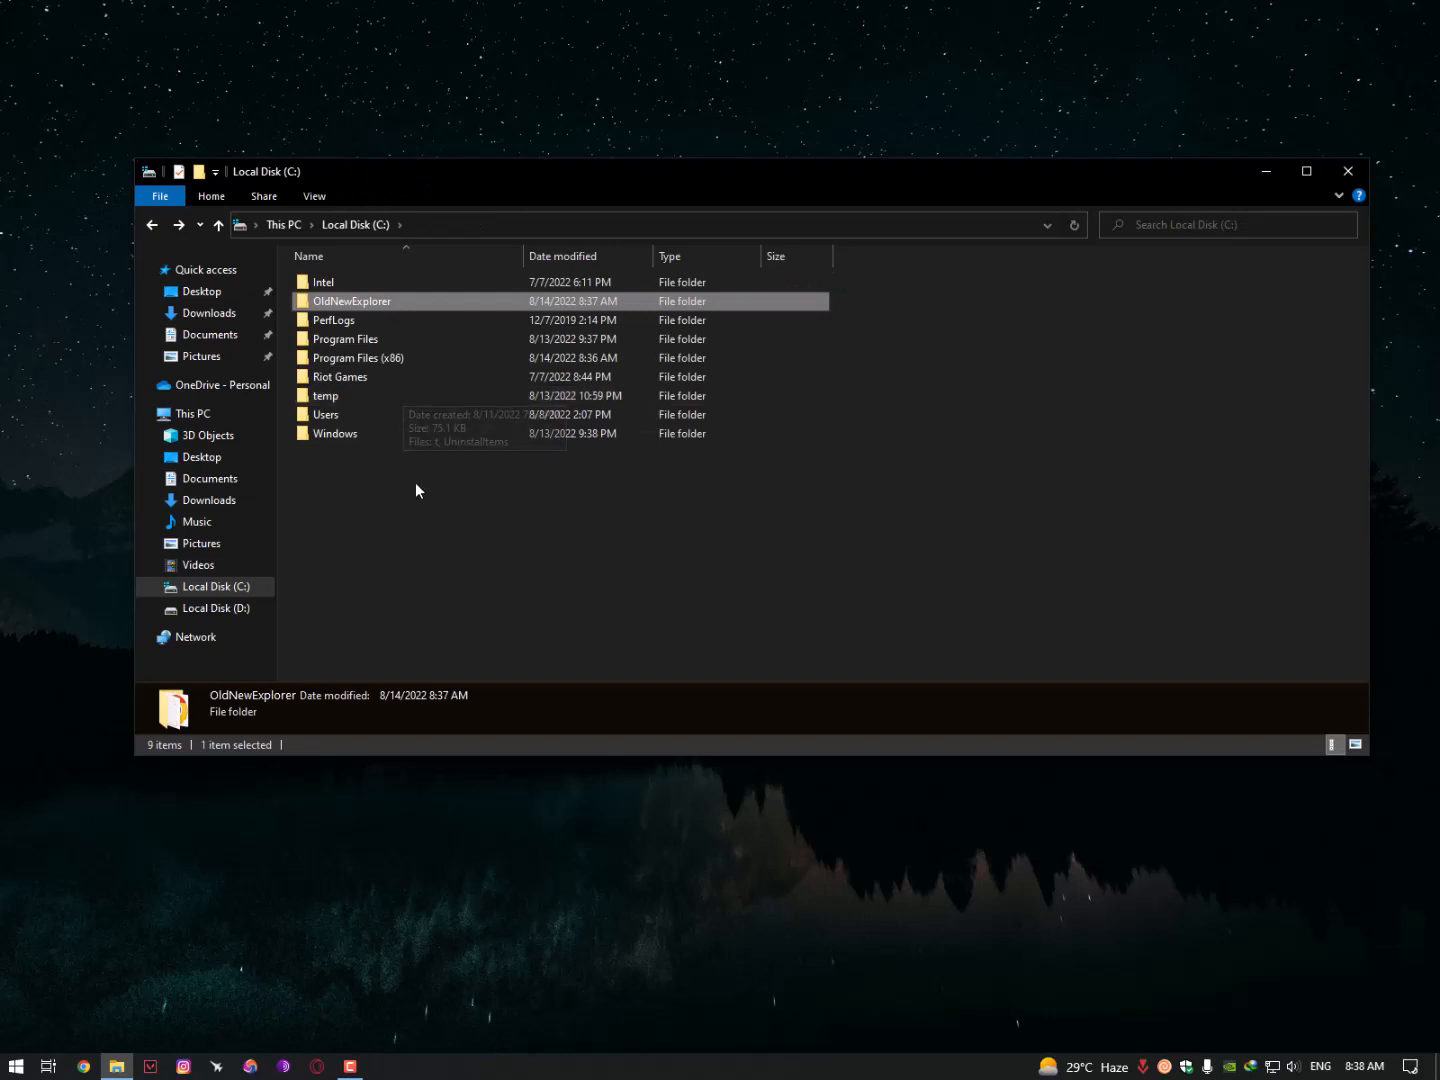
- Copy both macOS theme items from the 3. MacOS for Windows 10 folder
key("alt+Left")
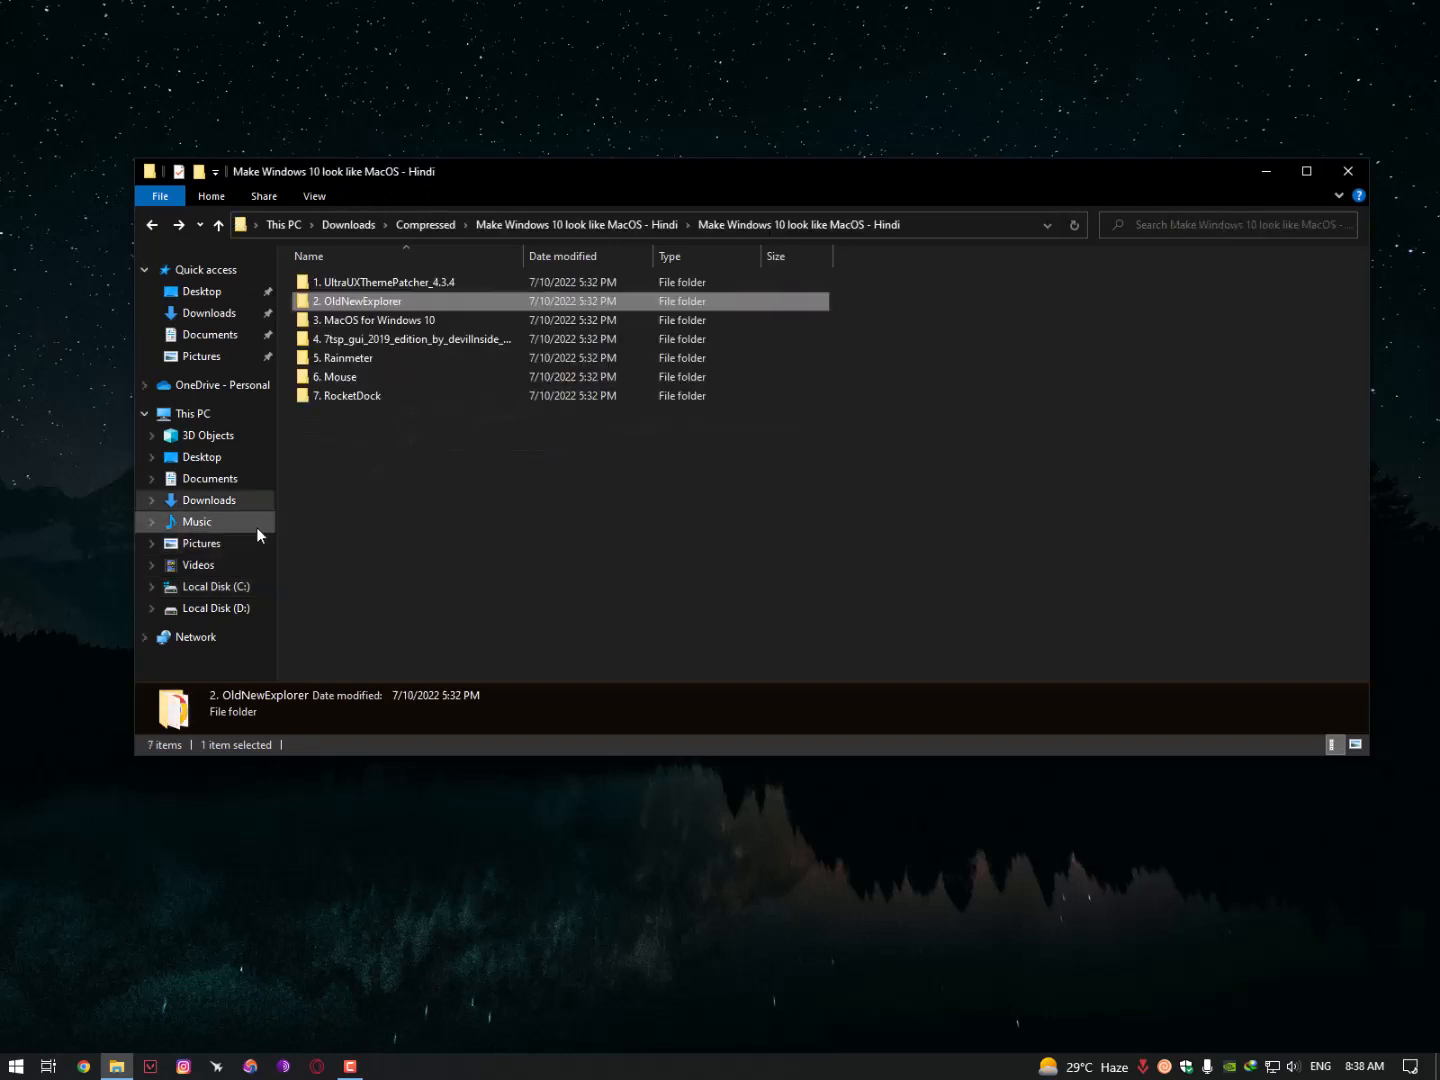
left_click(347, 323)
double_click(367, 322)
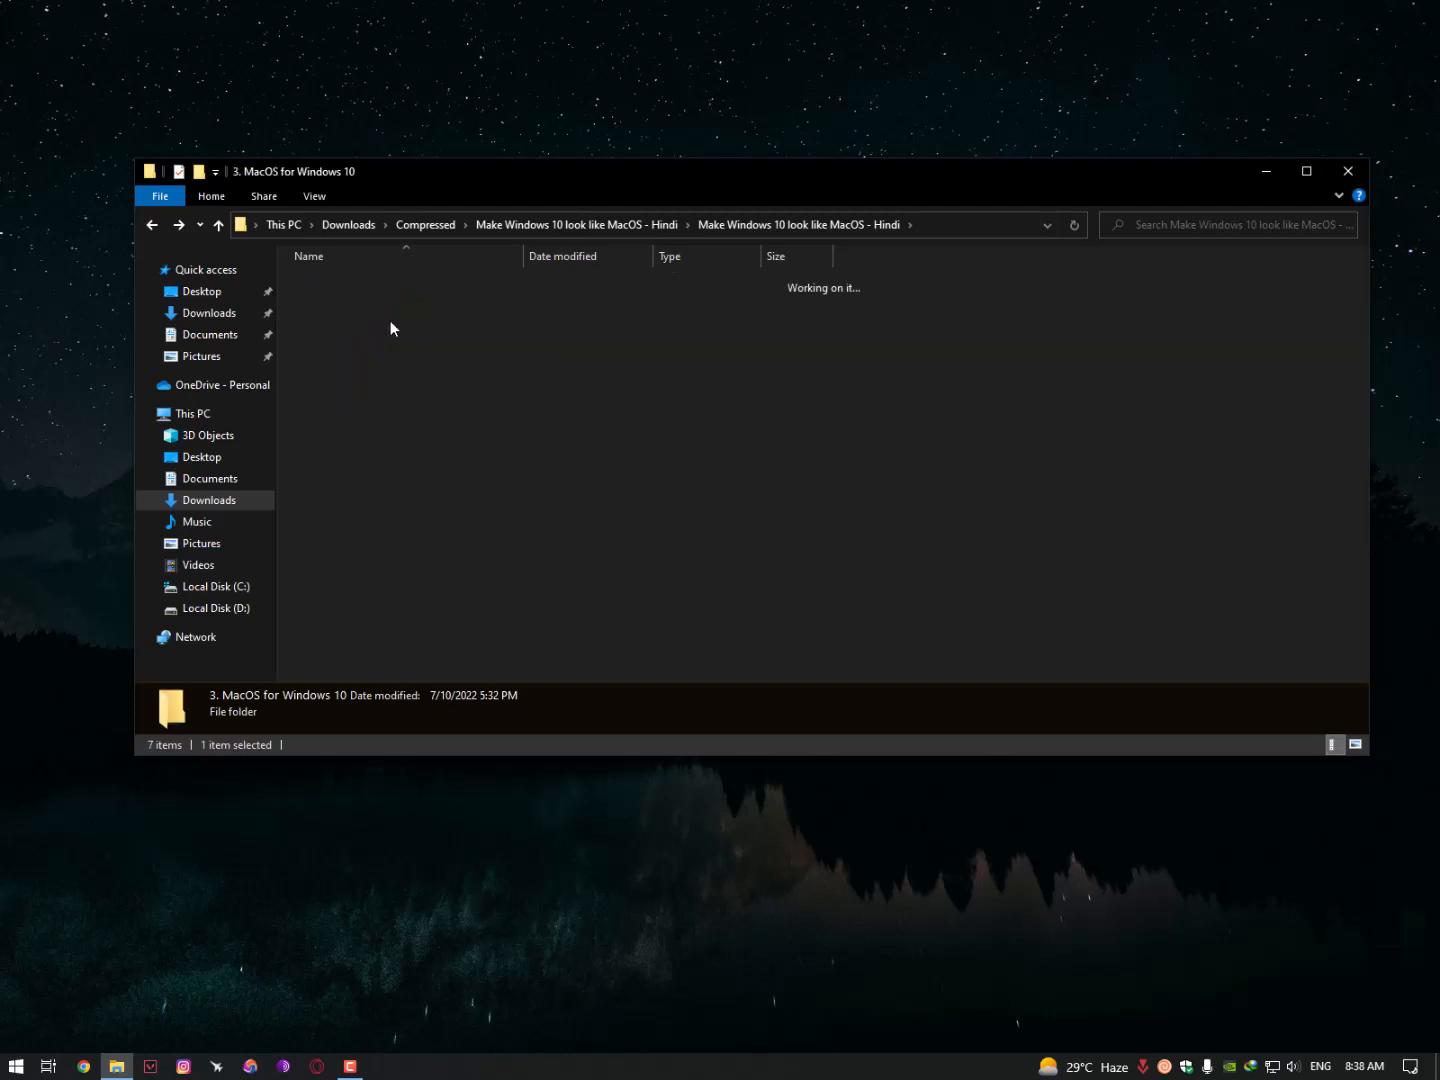
left_click_drag(344, 311, 347, 270)
right_click(330, 283)
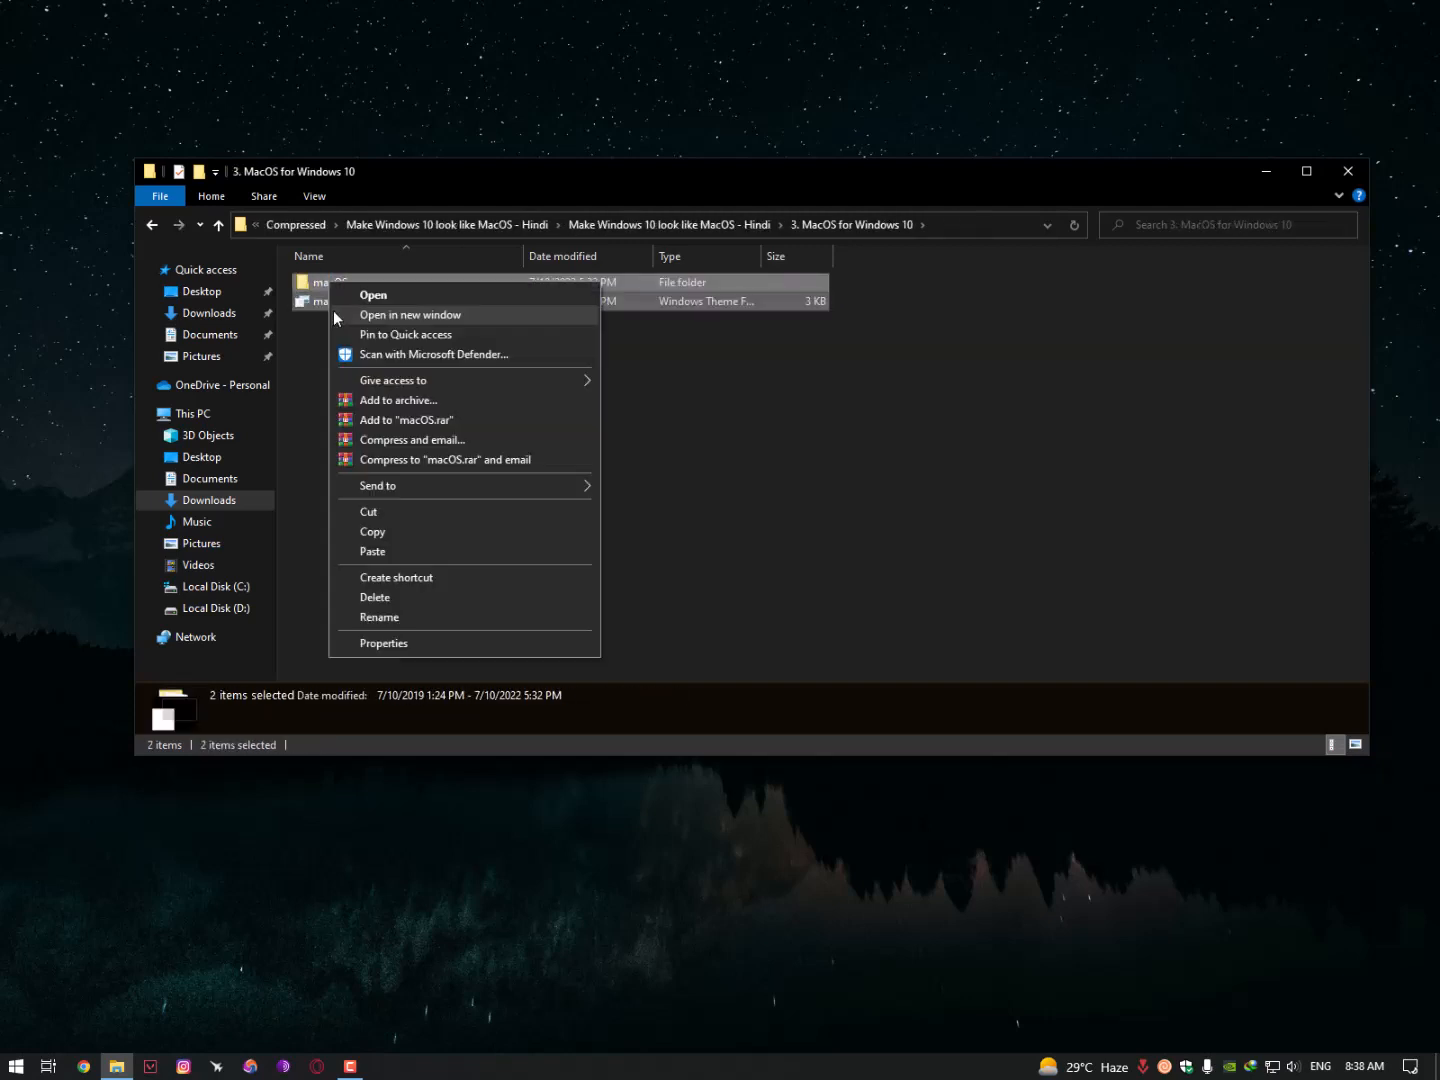
left_click(387, 551)
- Paste the macOS theme items into C:\Windows\Resources\Themes, granting administrator permission
left_click(250, 589)
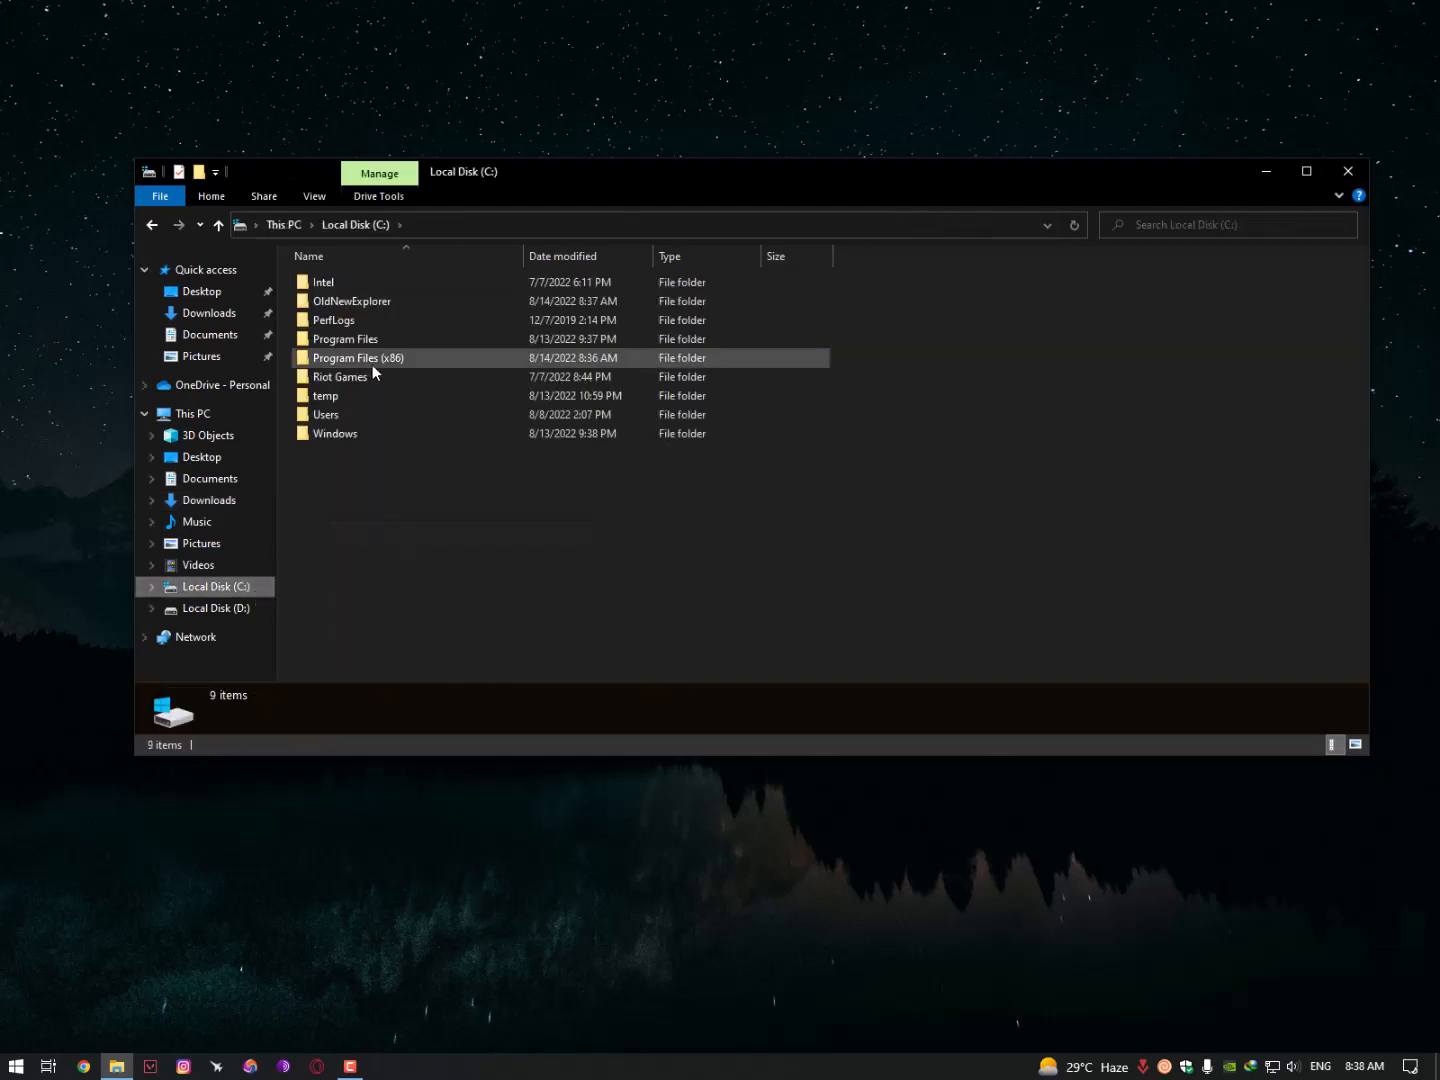
double_click(370, 429)
left_click(352, 412)
scroll(358, 487, "down", 1)
key("r")
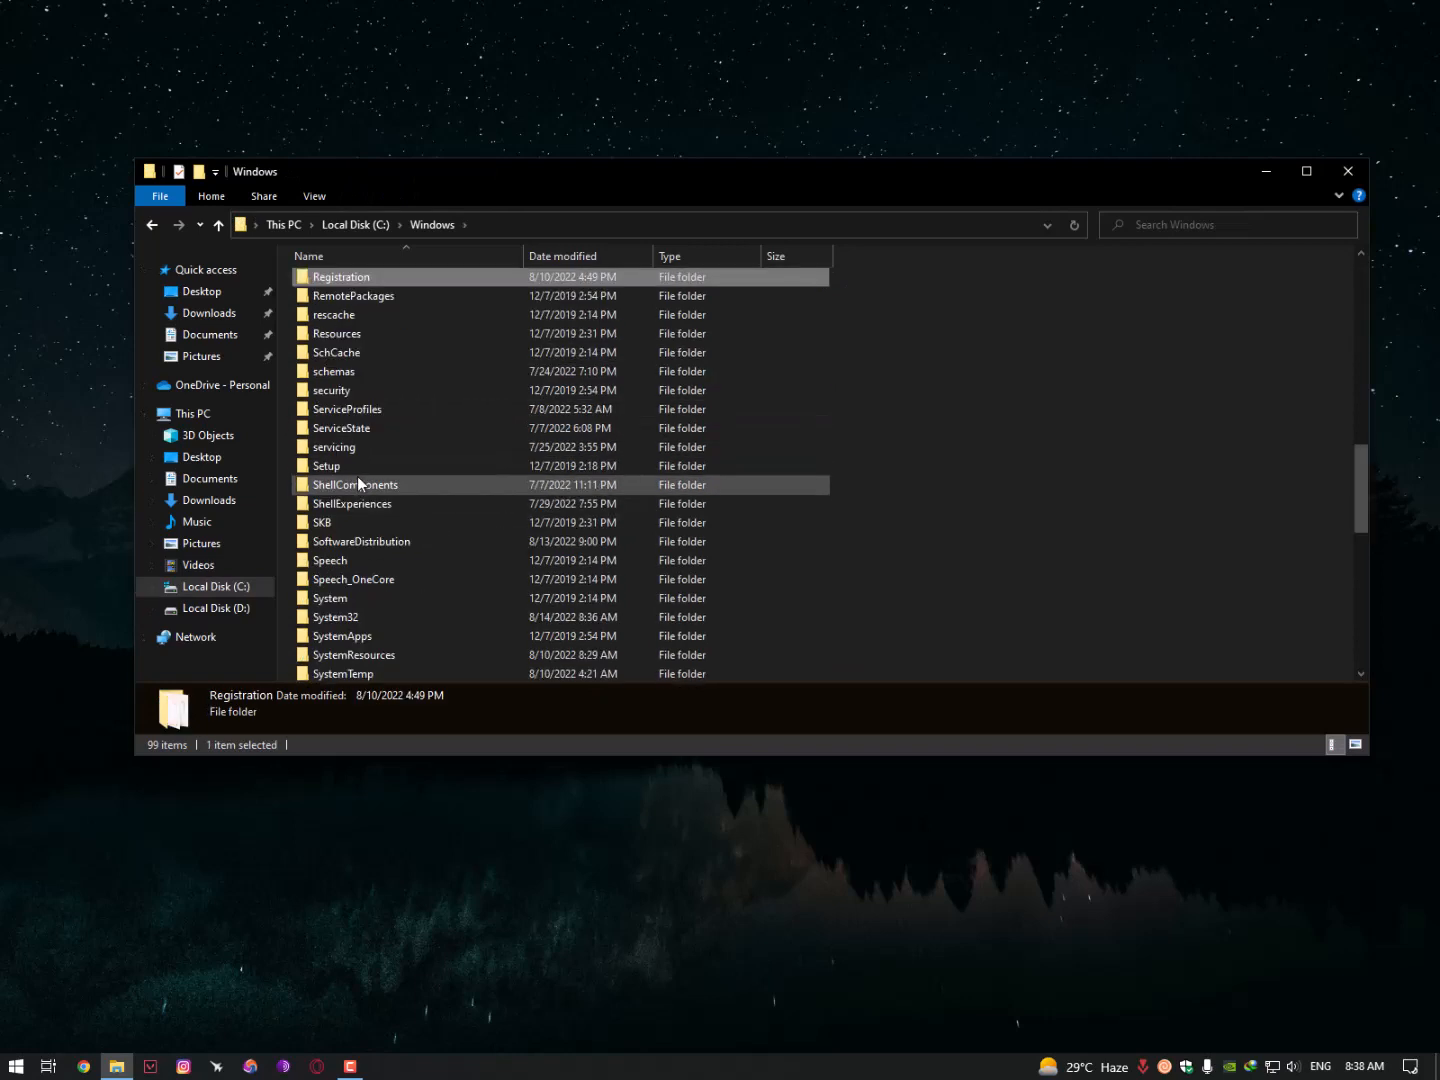
double_click(343, 335)
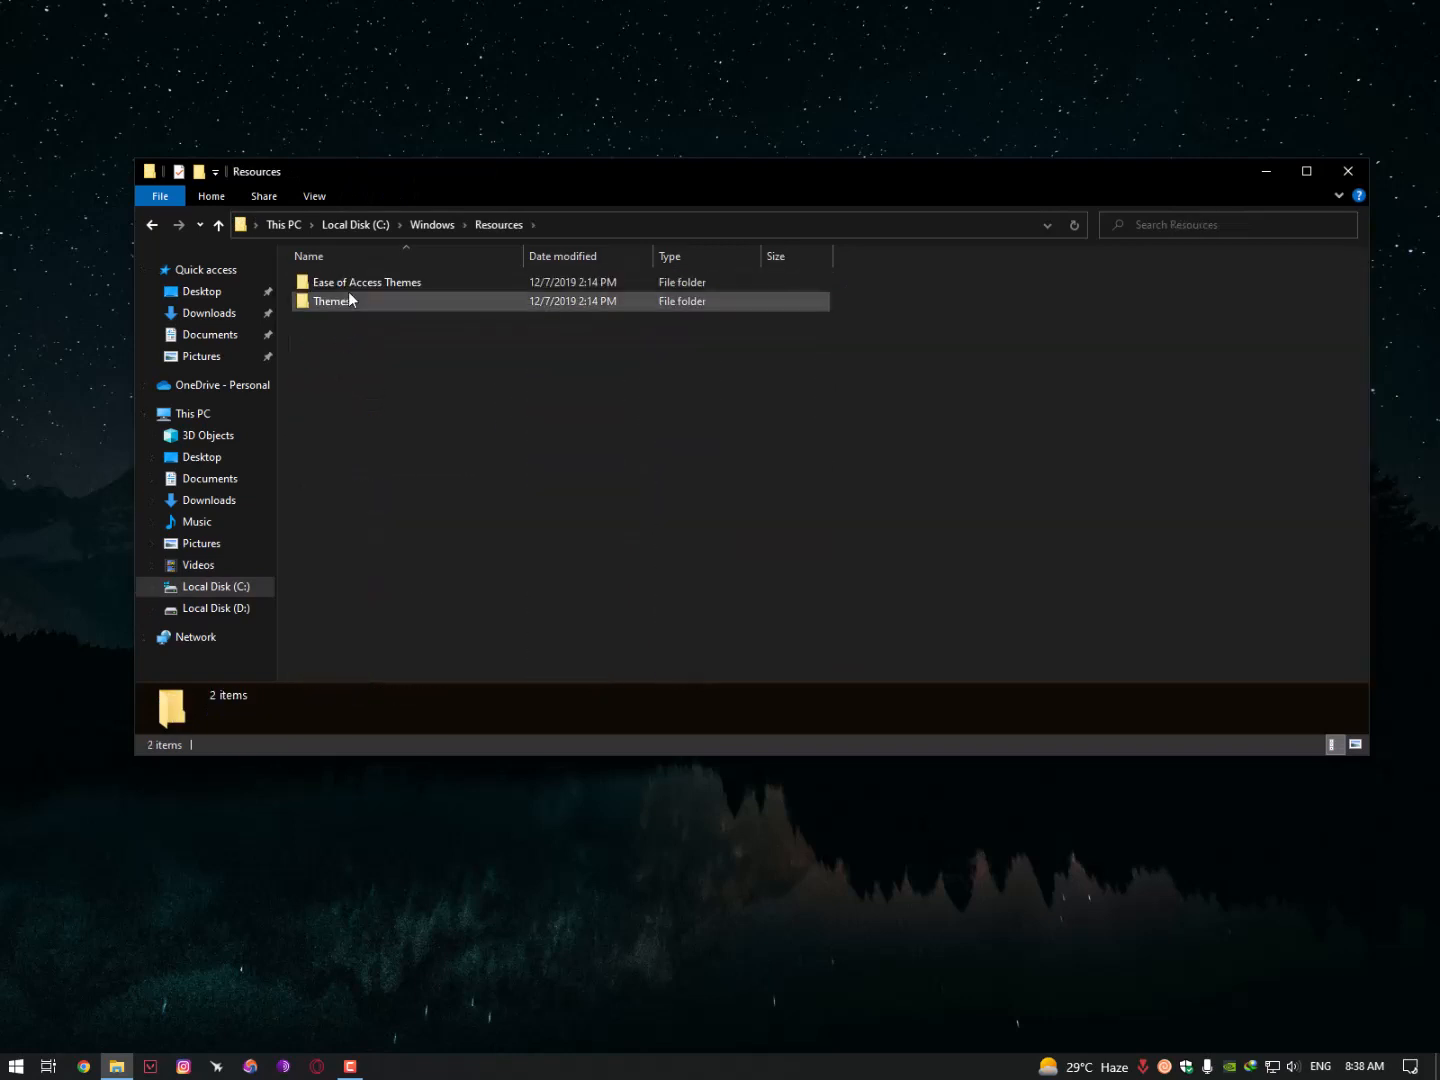
double_click(343, 300)
right_click(334, 408)
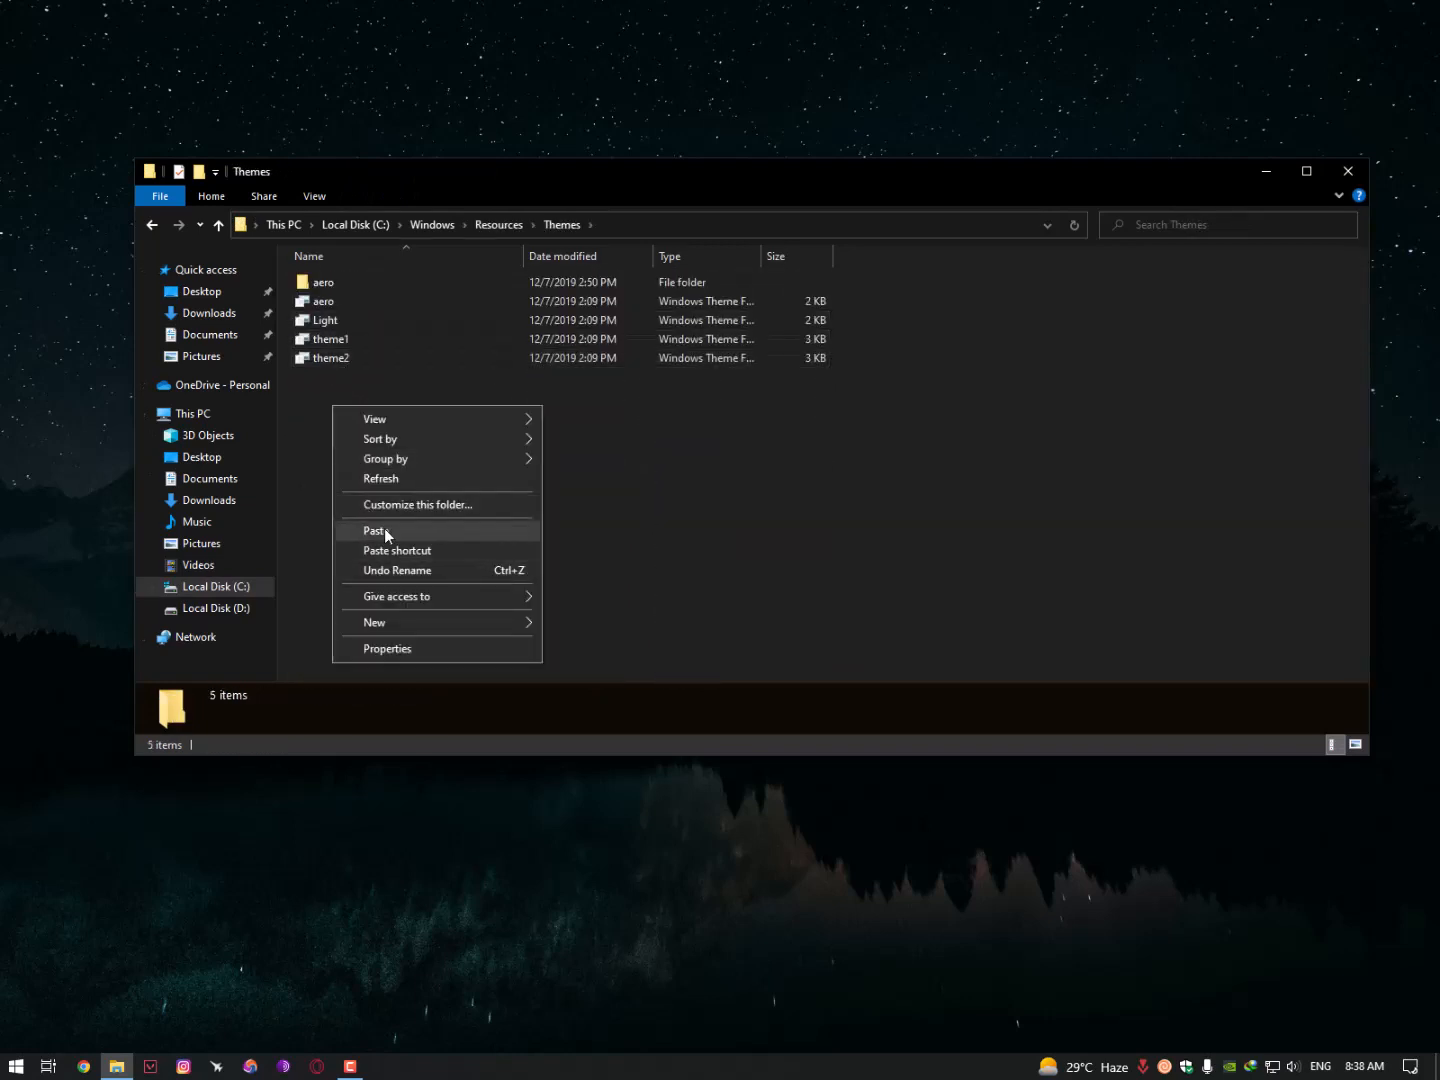
left_click(384, 527)
left_click(350, 450)
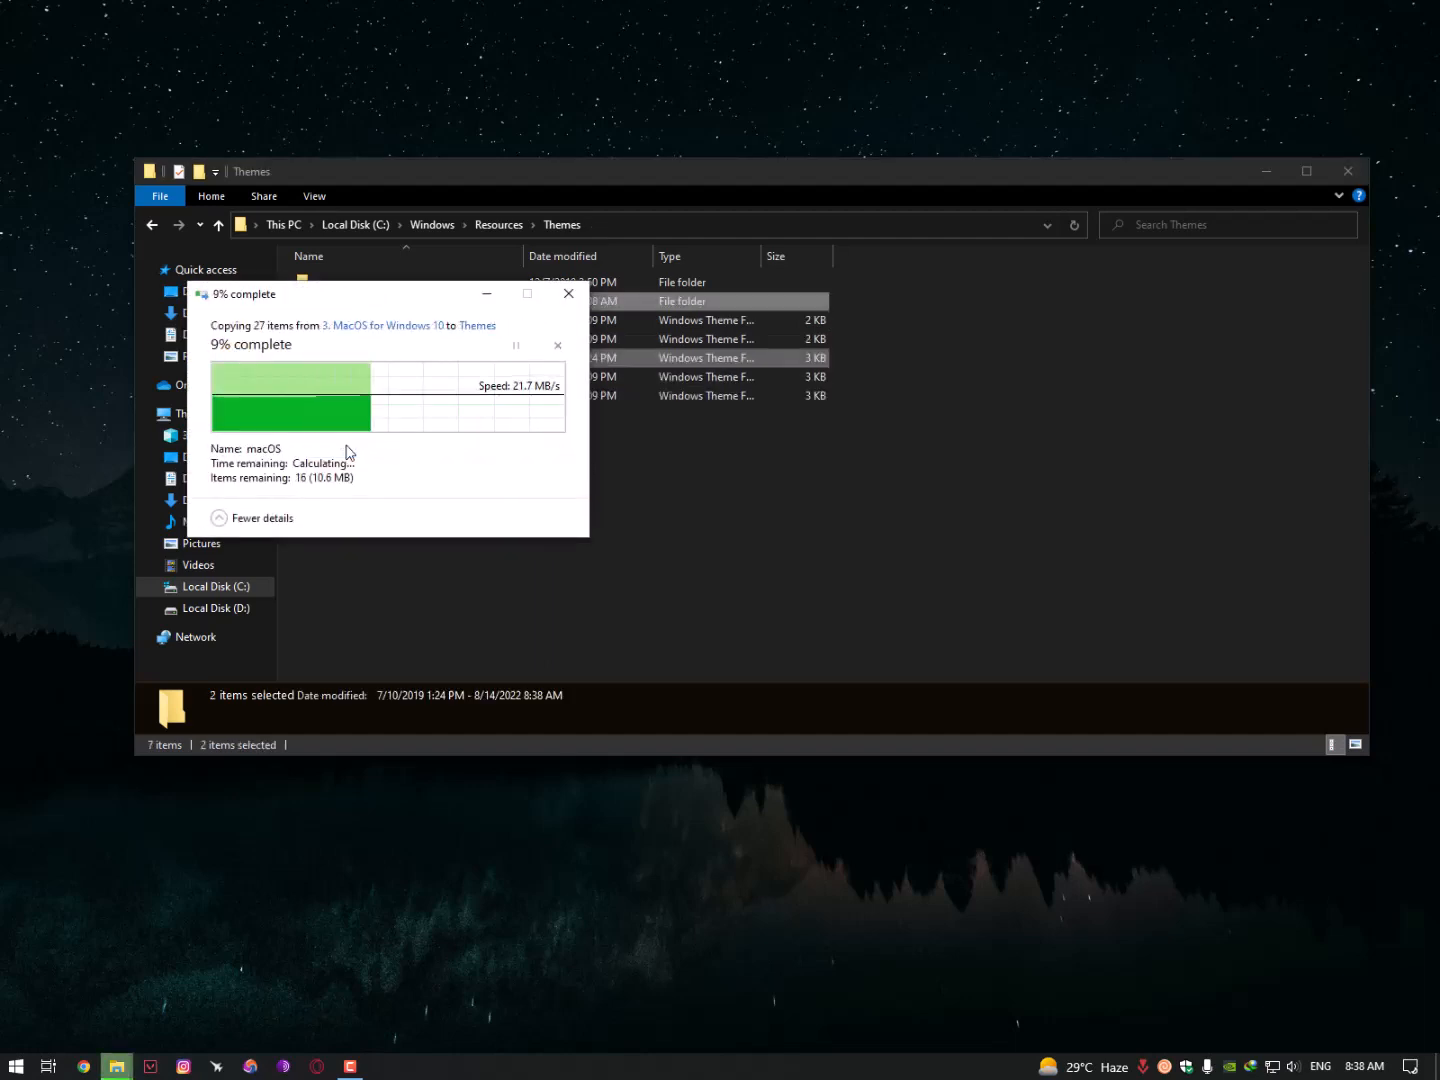
- Step back through folder history to the 3. MacOS for Windows 10 folder
key("alt+Left")
key("alt+Left")
key("alt+Left")
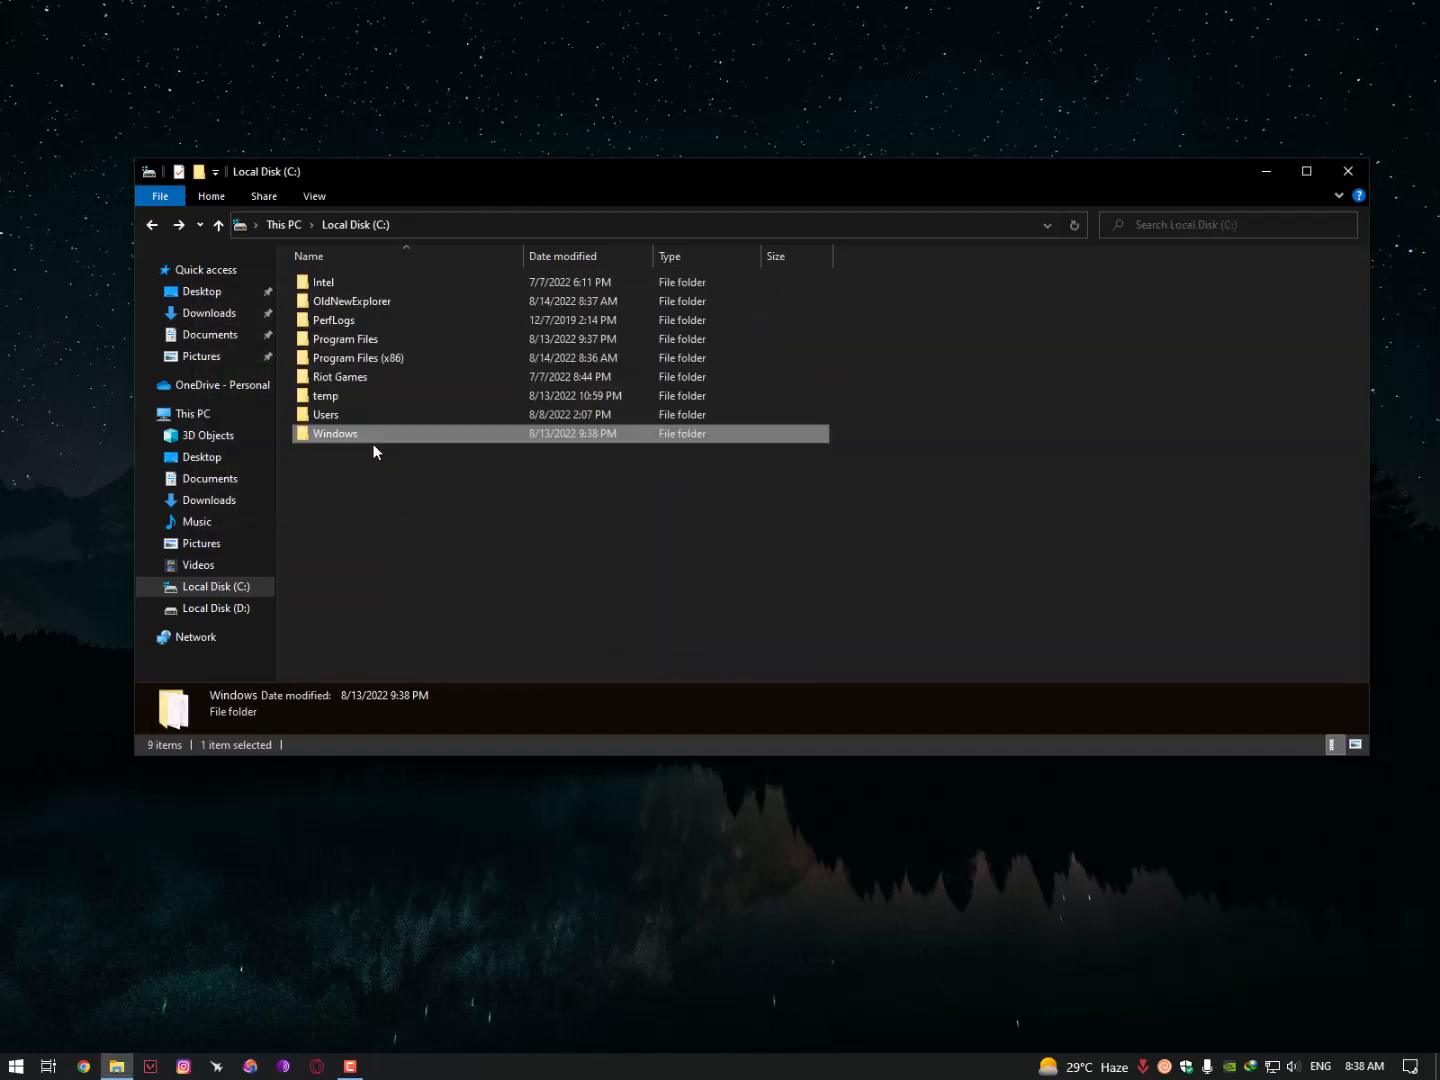
key("alt+Left")
key("alt+Right")
key("alt+Left")
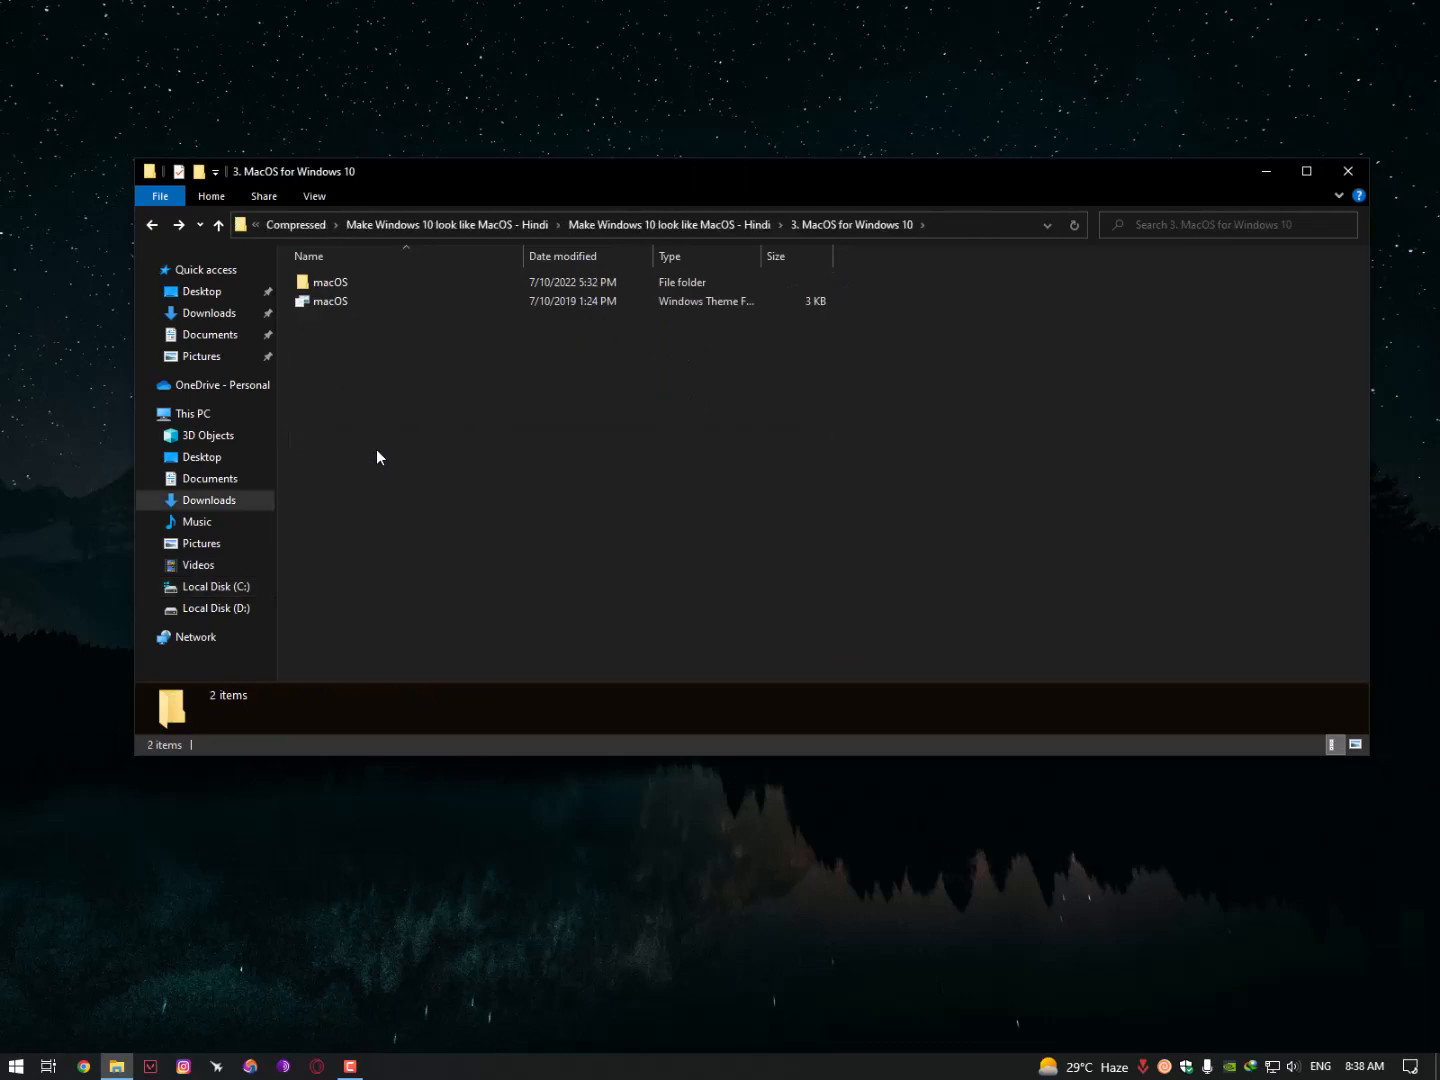
key("alt+Left")
- In the 7tsp GUI 2019 edition folder, launch 7tsp GUI v0.6(2019) and accept its agreement
left_click(340, 345)
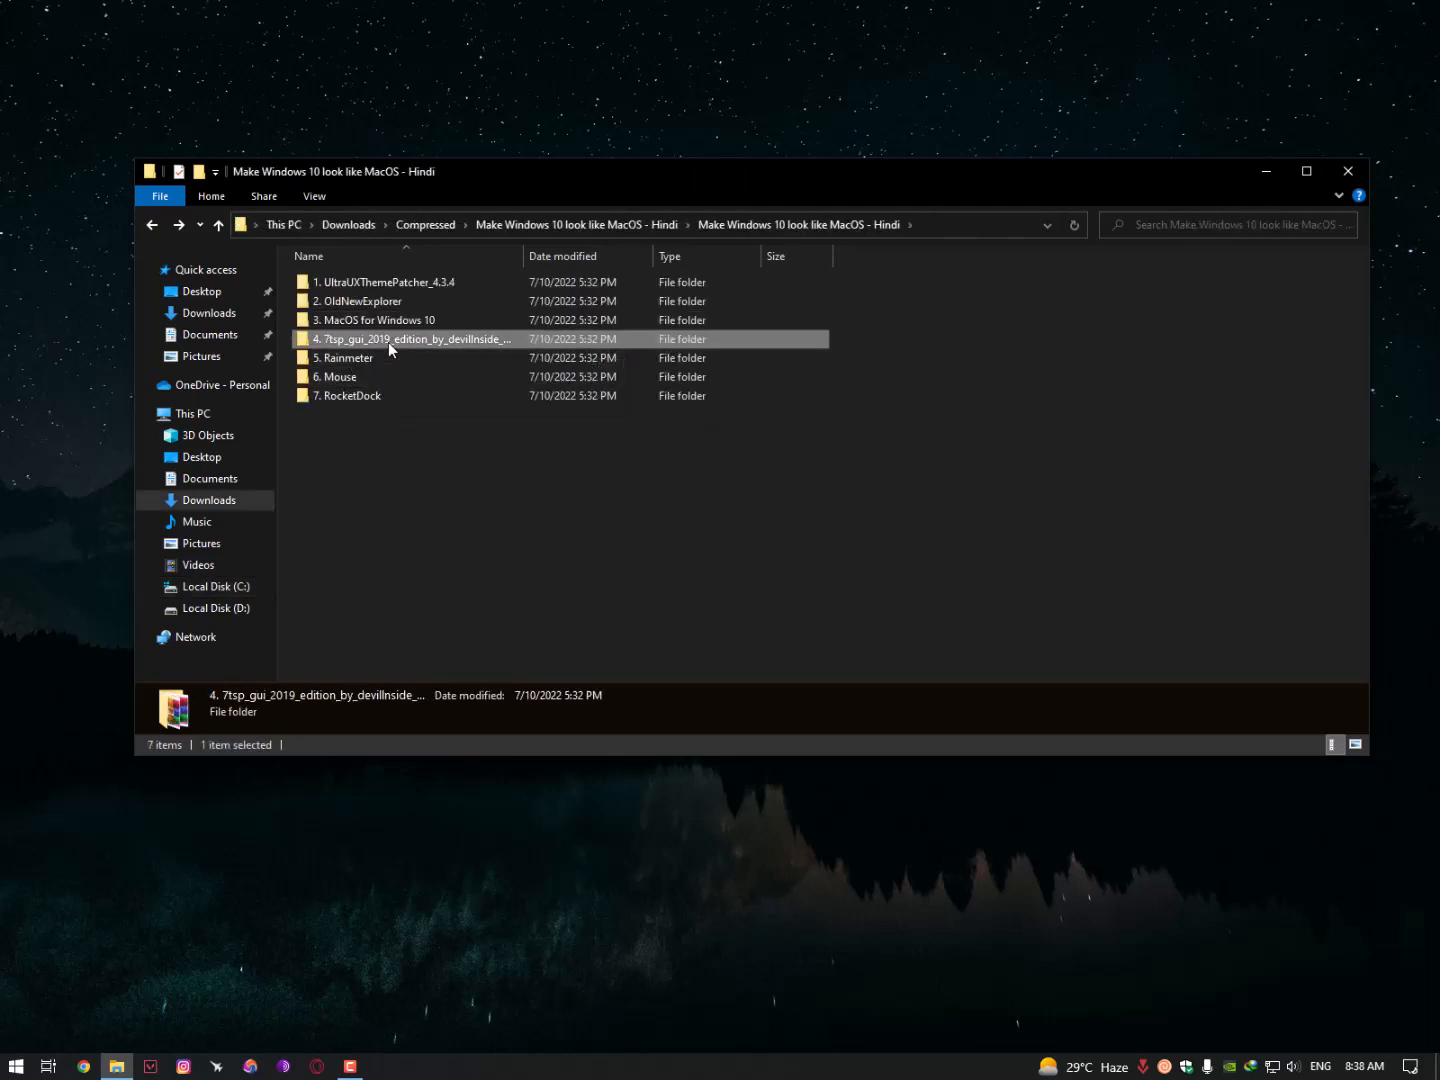
double_click(385, 342)
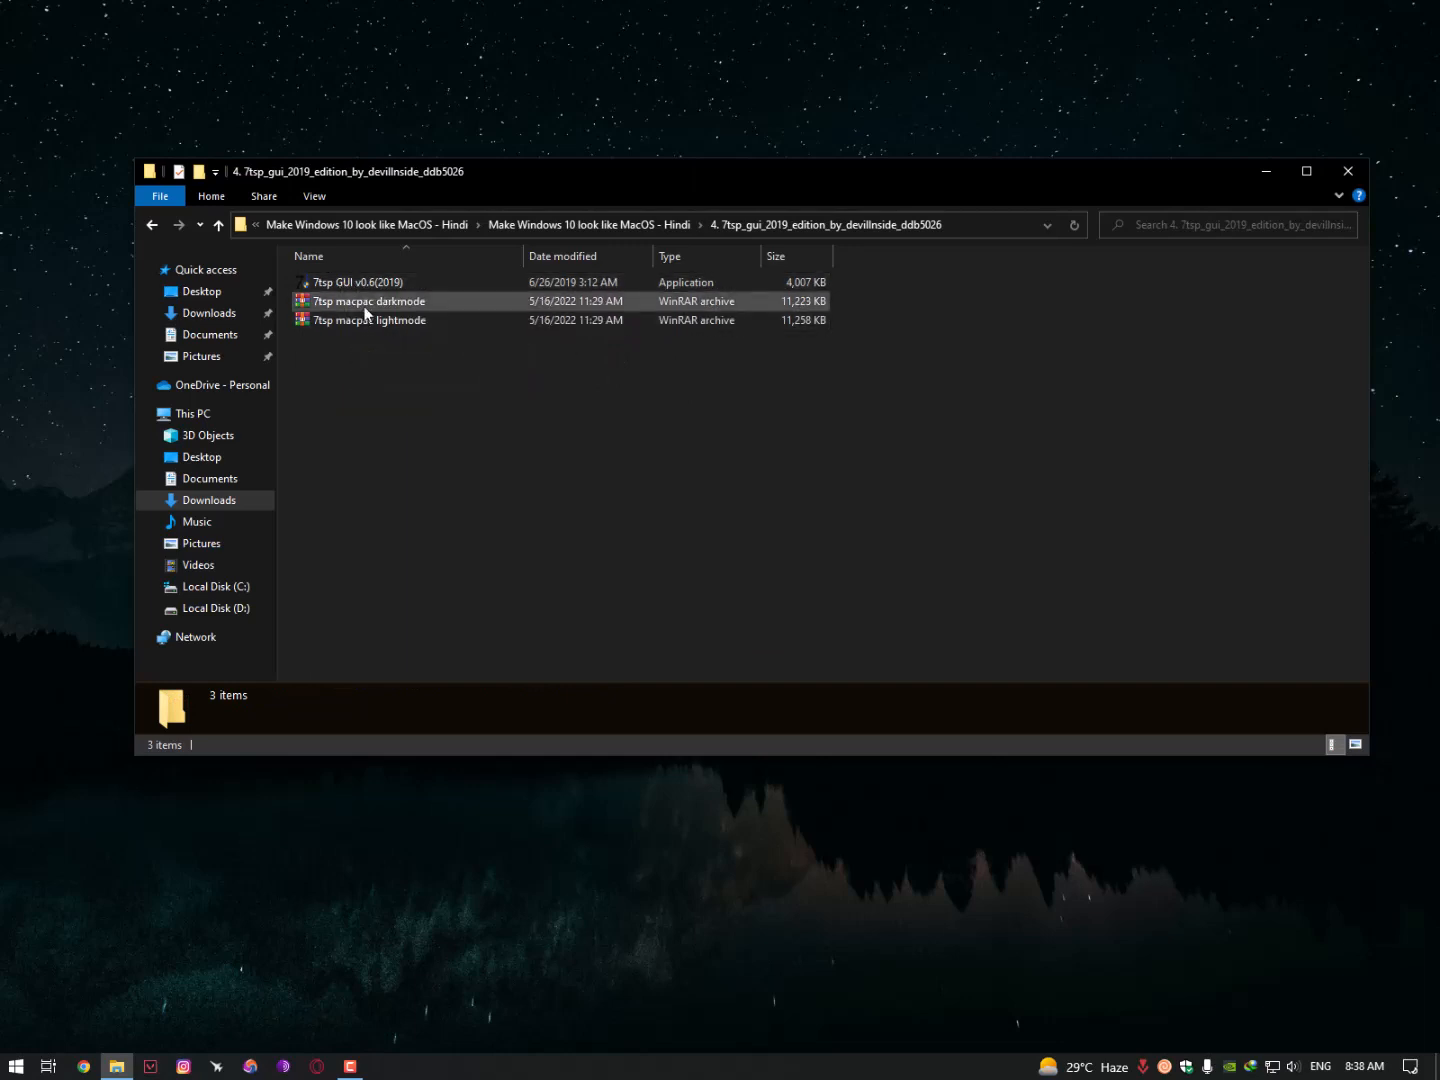
left_click(355, 281)
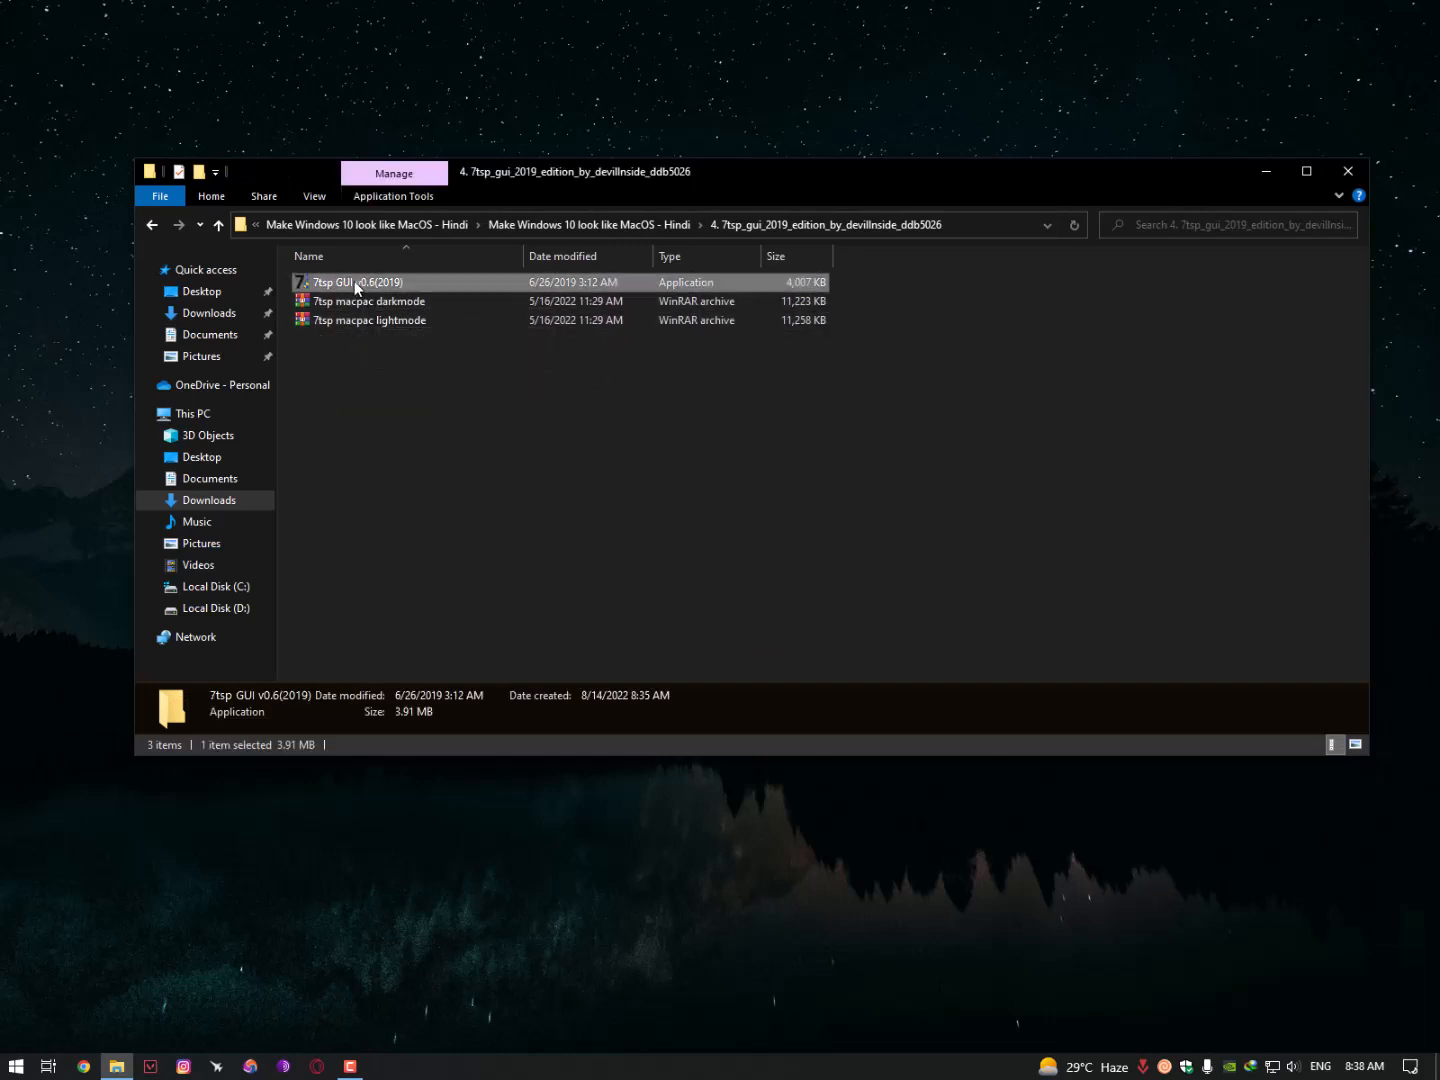
right_click(355, 281)
left_click(373, 292)
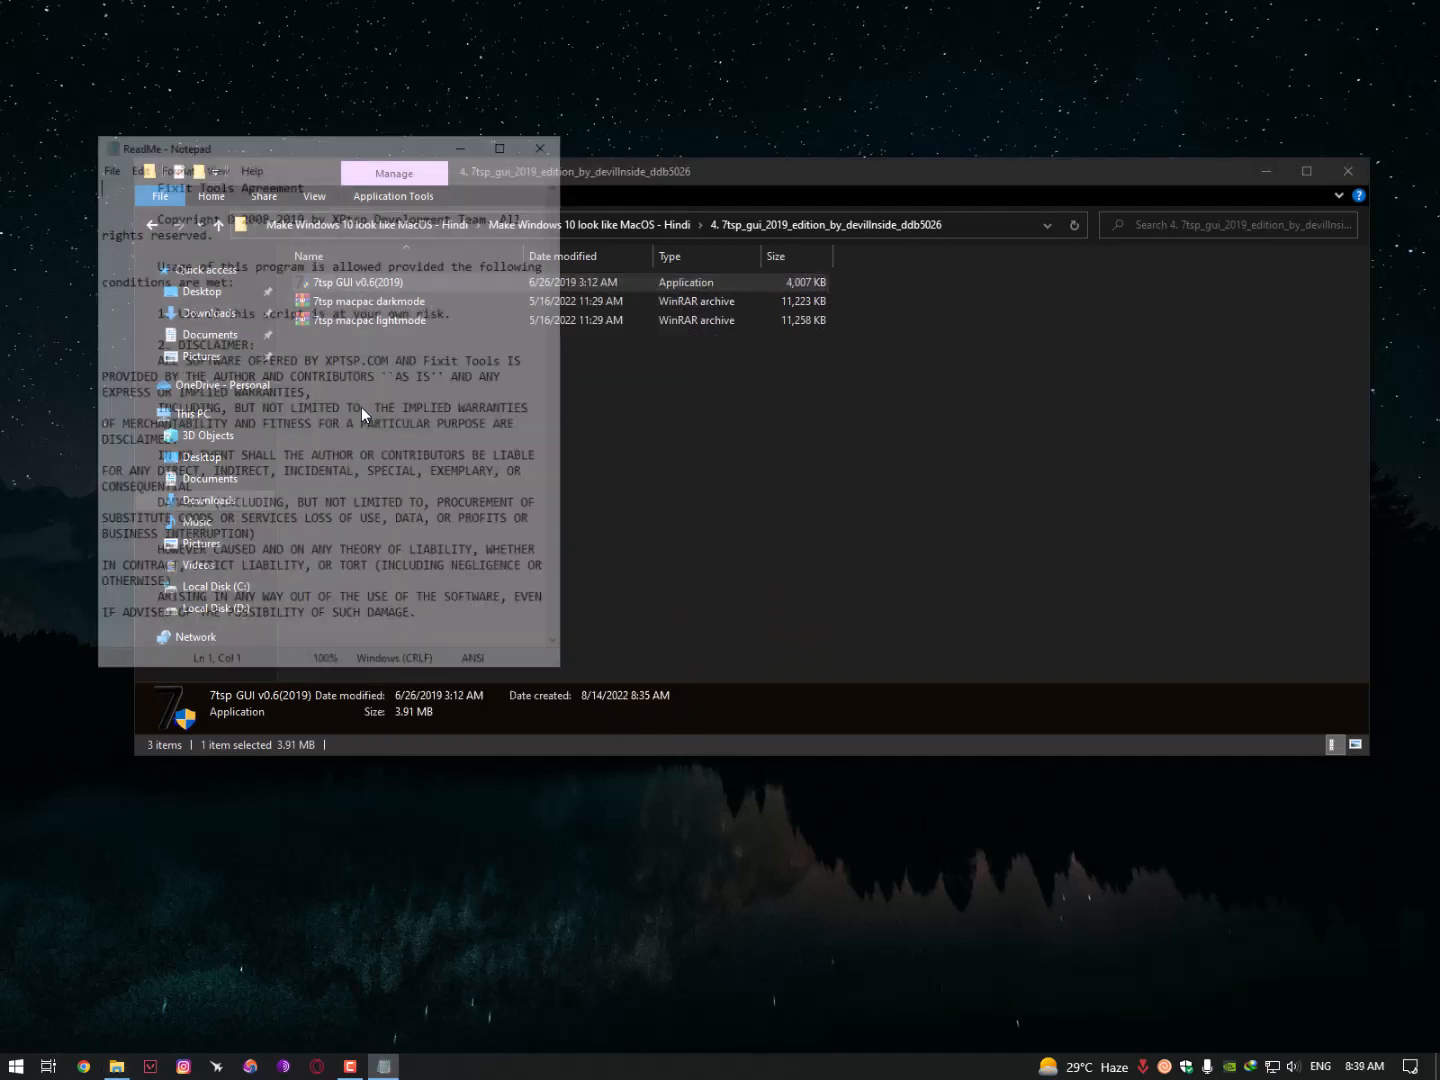
scroll(289, 372, "down", 11)
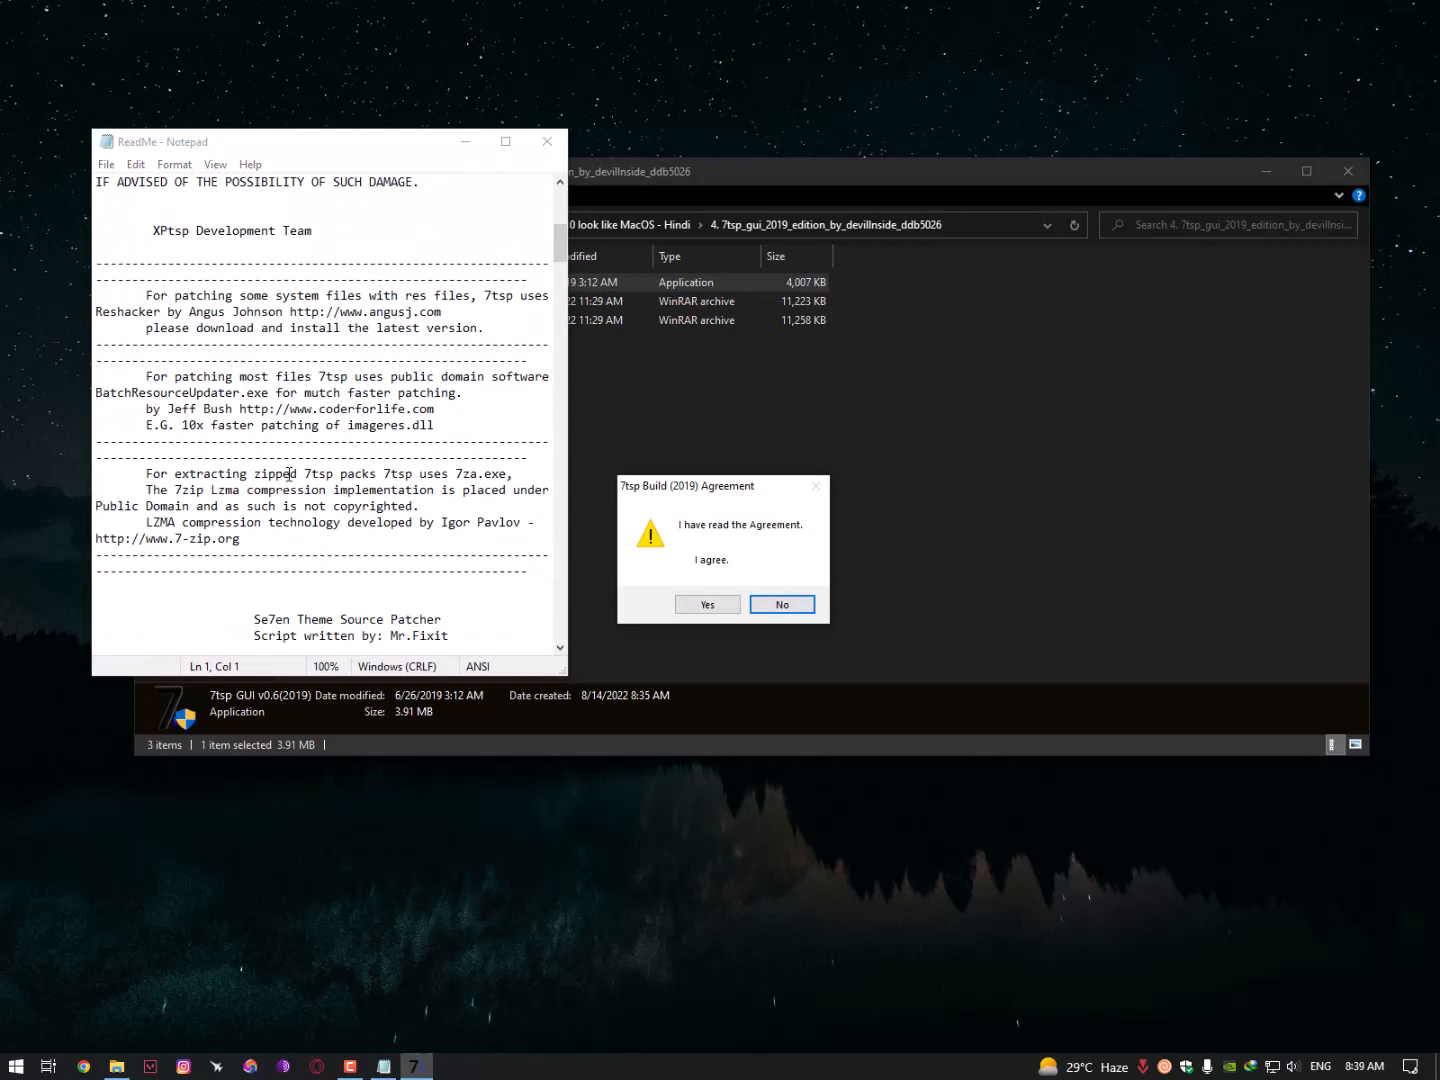
left_click_drag(679, 497, 495, 361)
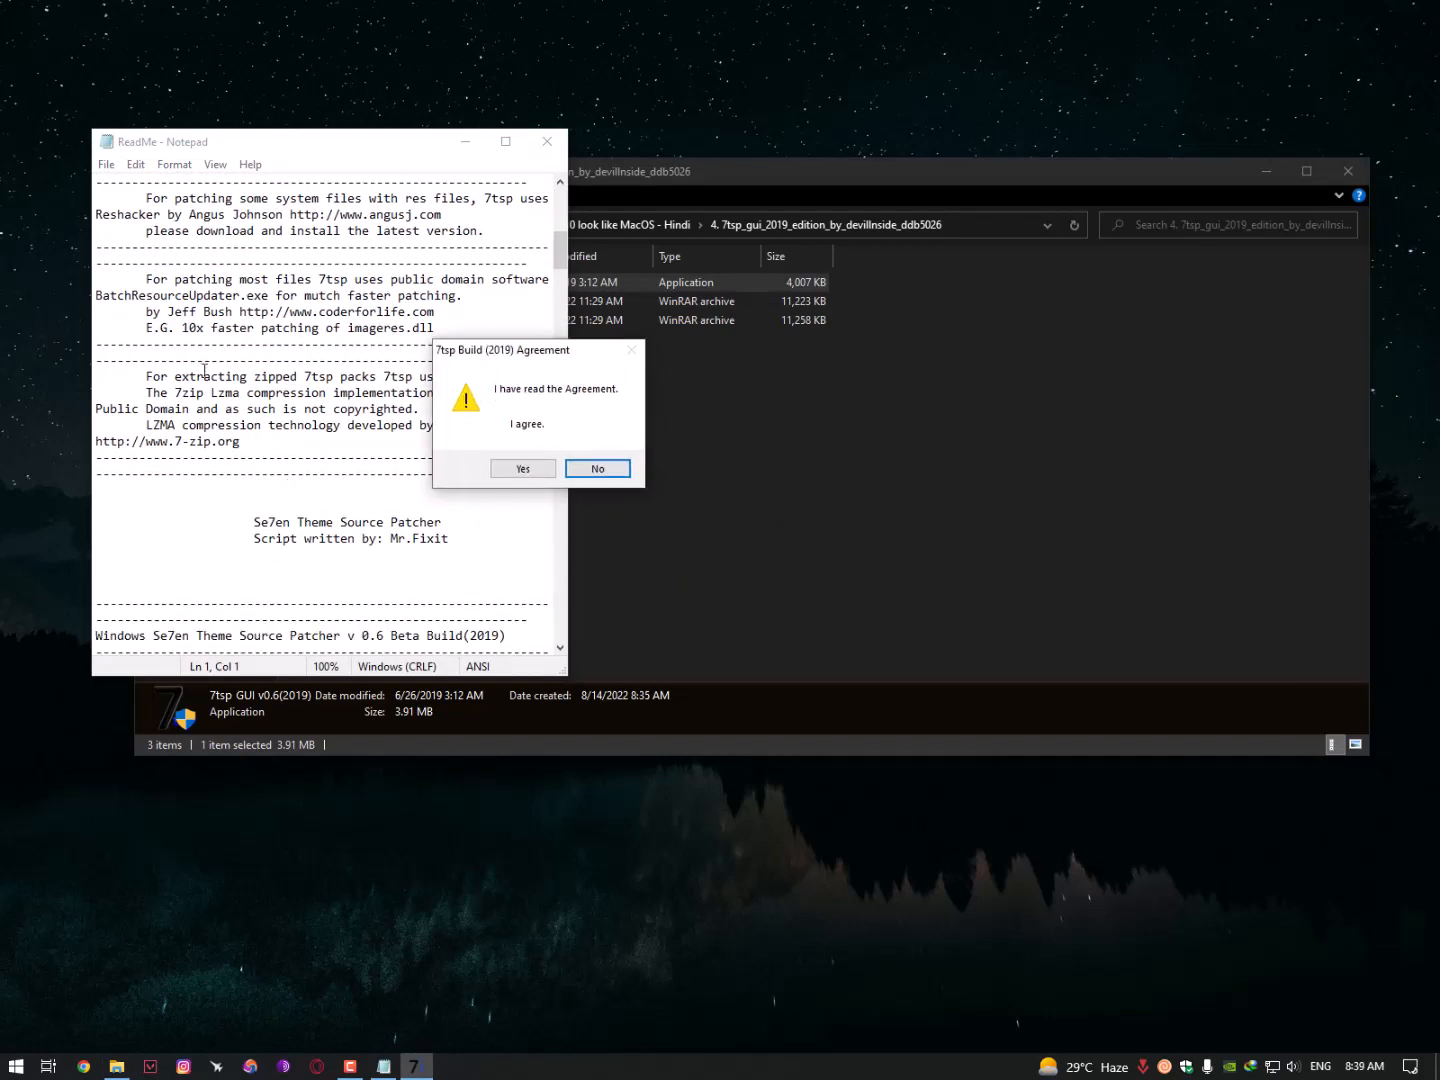
scroll(204, 371, "down", 6)
left_click(522, 469)
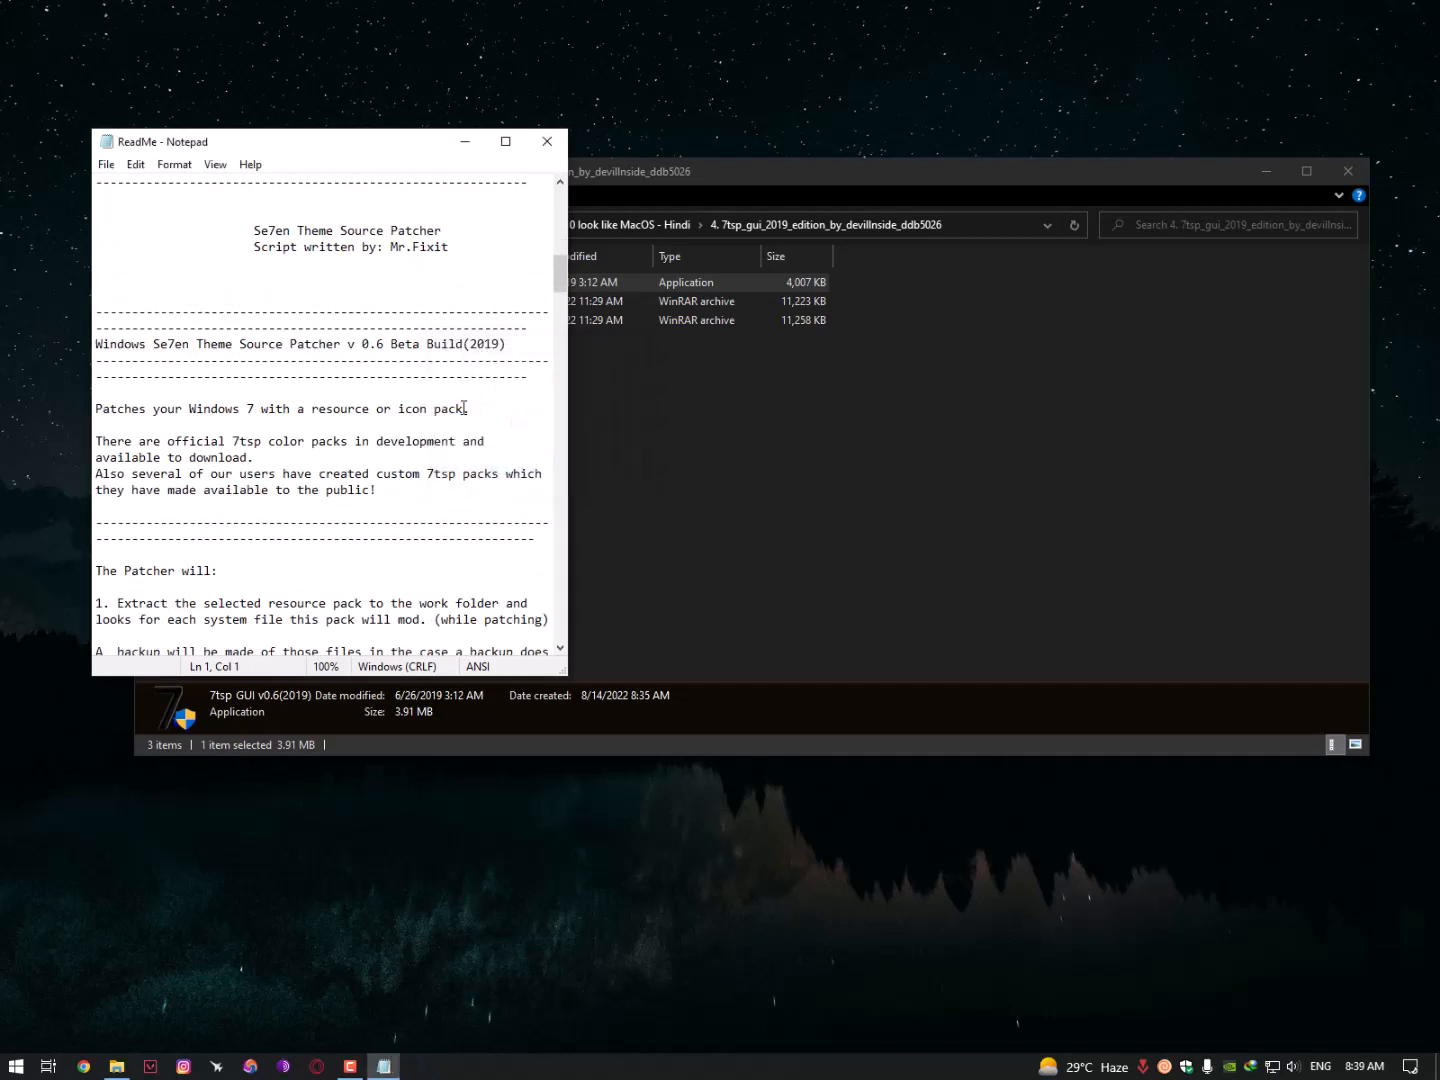
- Close the ReadMe text file and move the patcher window aside, bringing the file browser forward
left_click_drag(548, 320, 234, 257)
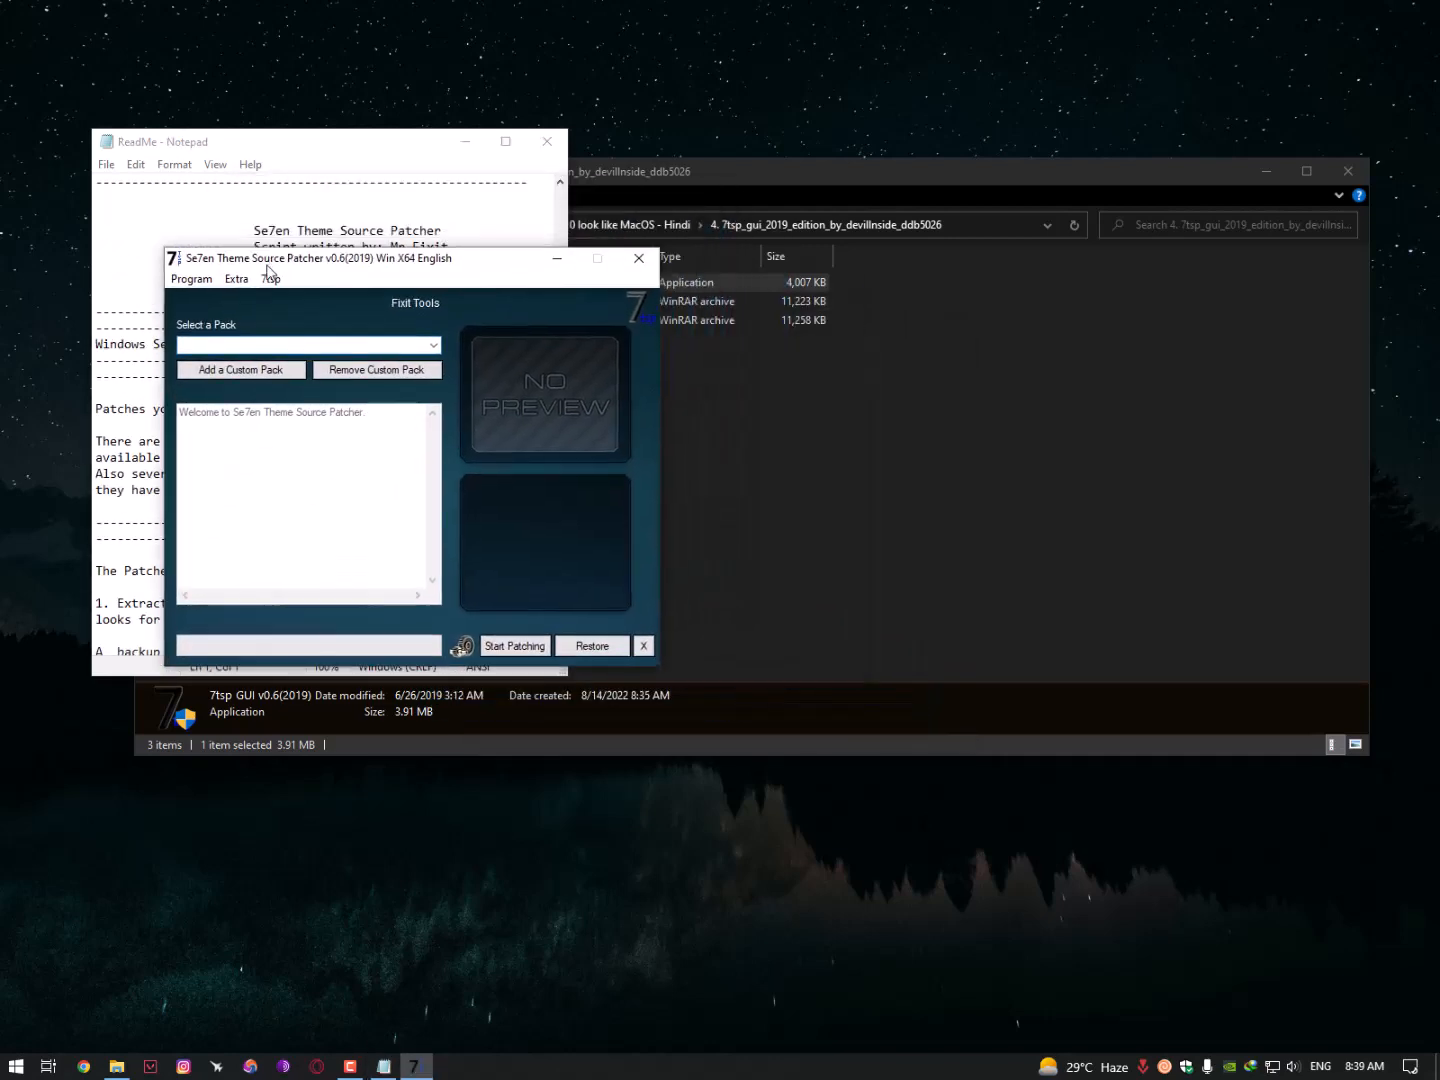
left_click(547, 141)
left_click_drag(441, 270, 421, 131)
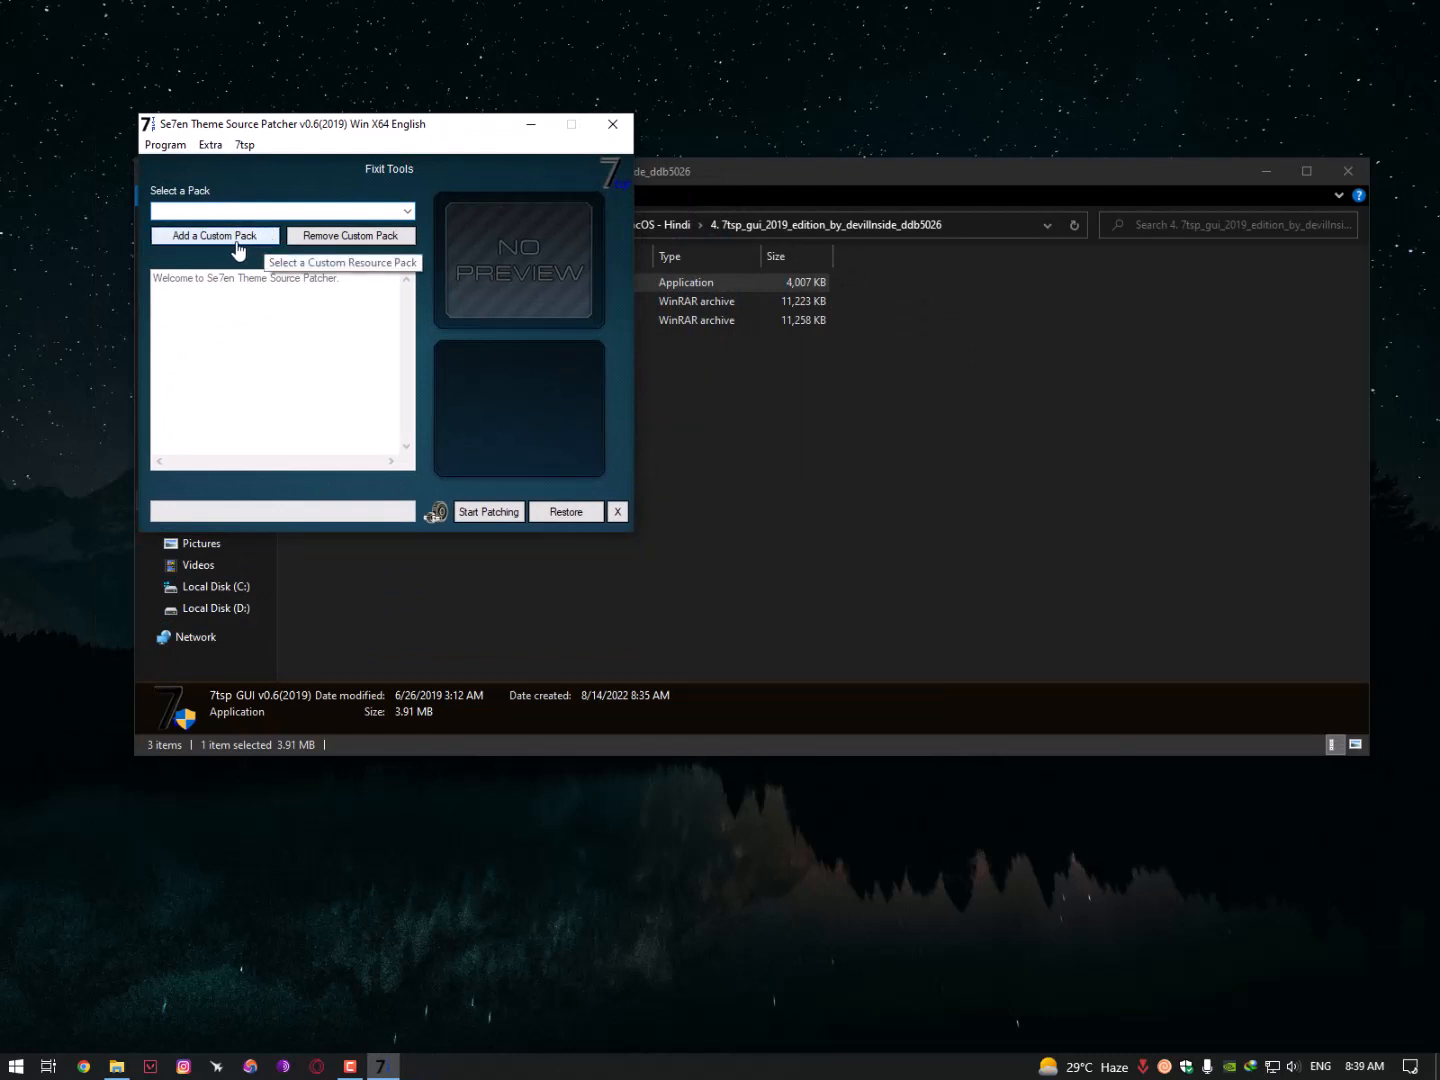
left_click_drag(351, 141, 266, 246)
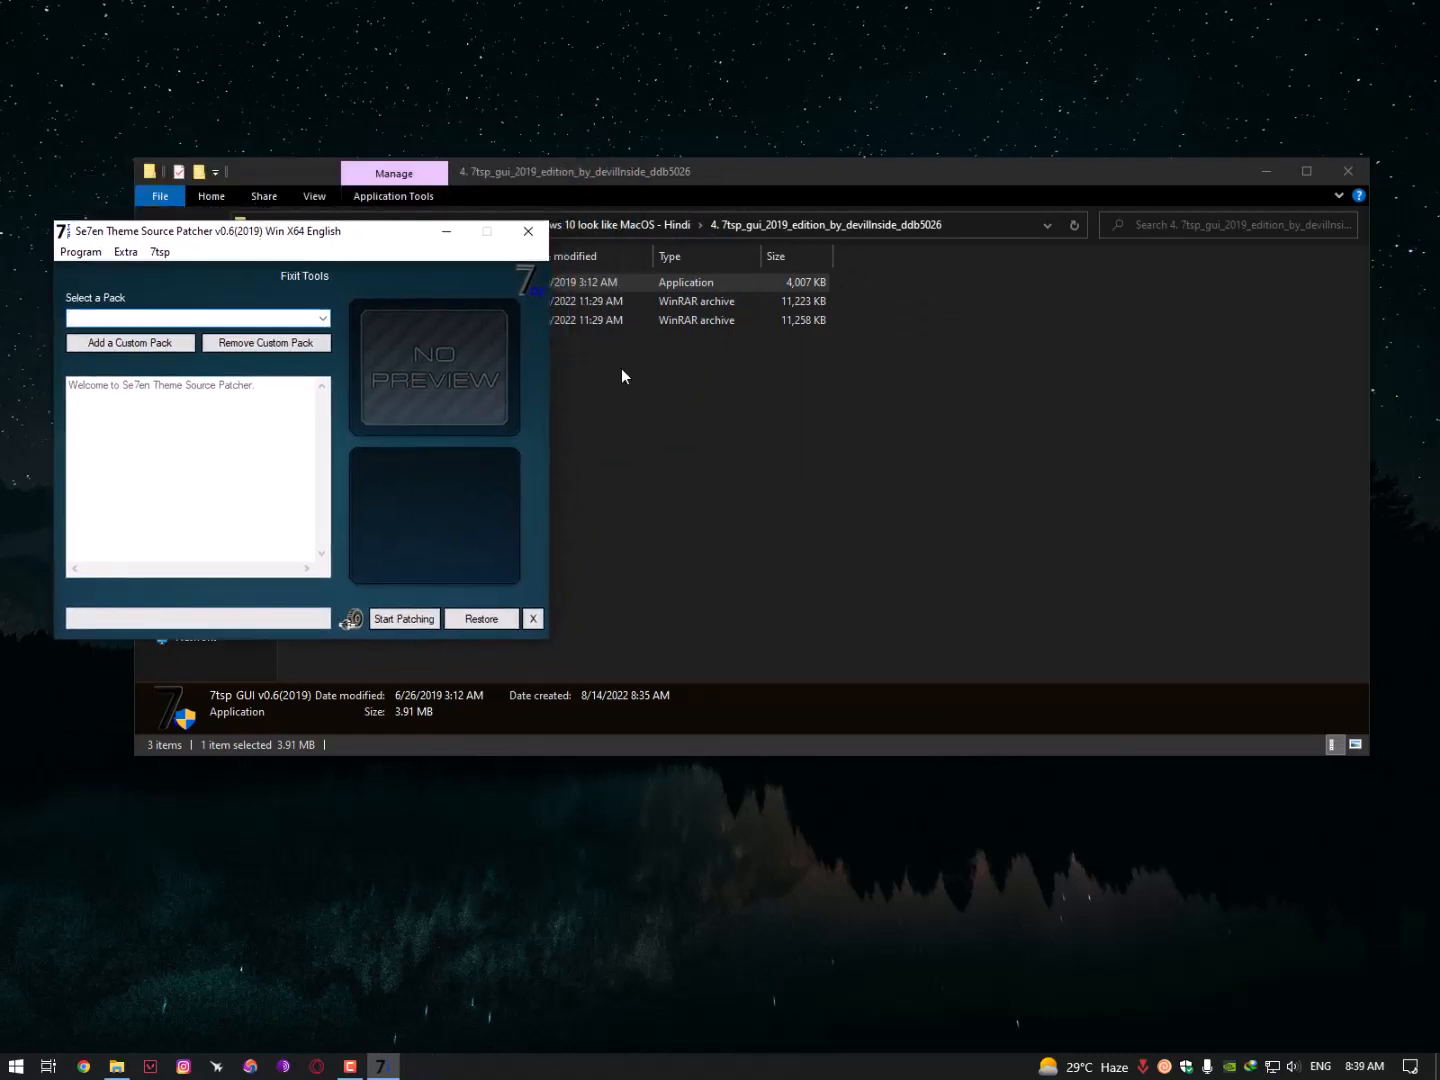
left_click(622, 368)
- Extract both 7tsp macpac archives here with WinRAR, replacing all duplicate files
left_click(373, 301)
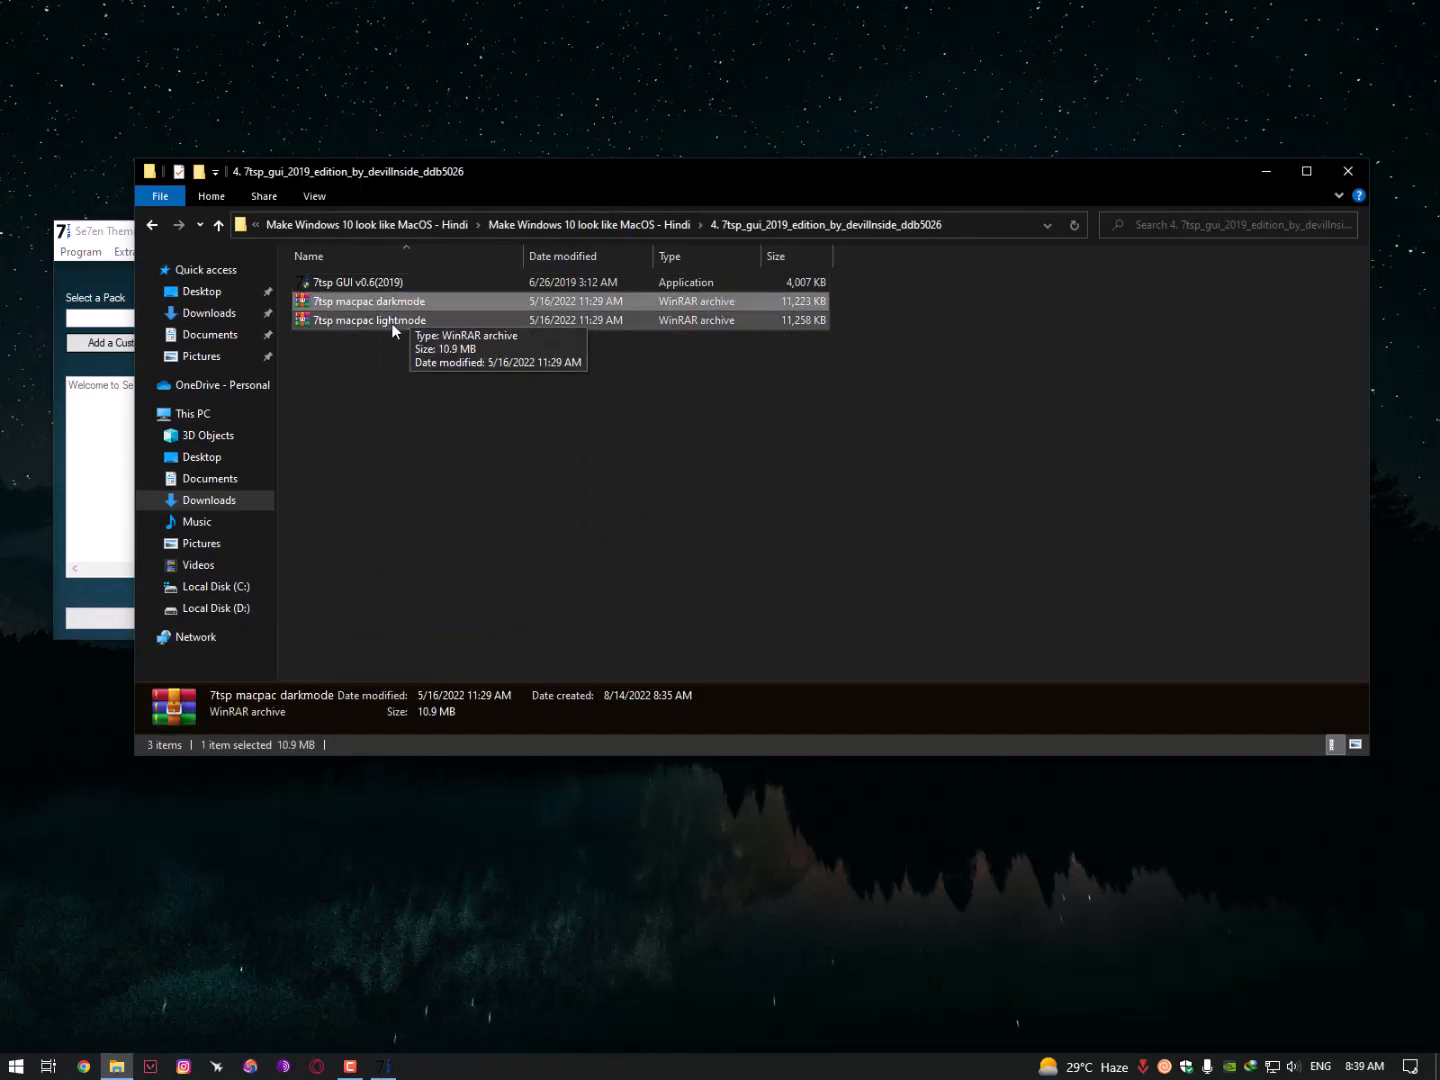
left_click_drag(415, 322, 422, 303)
right_click(422, 304)
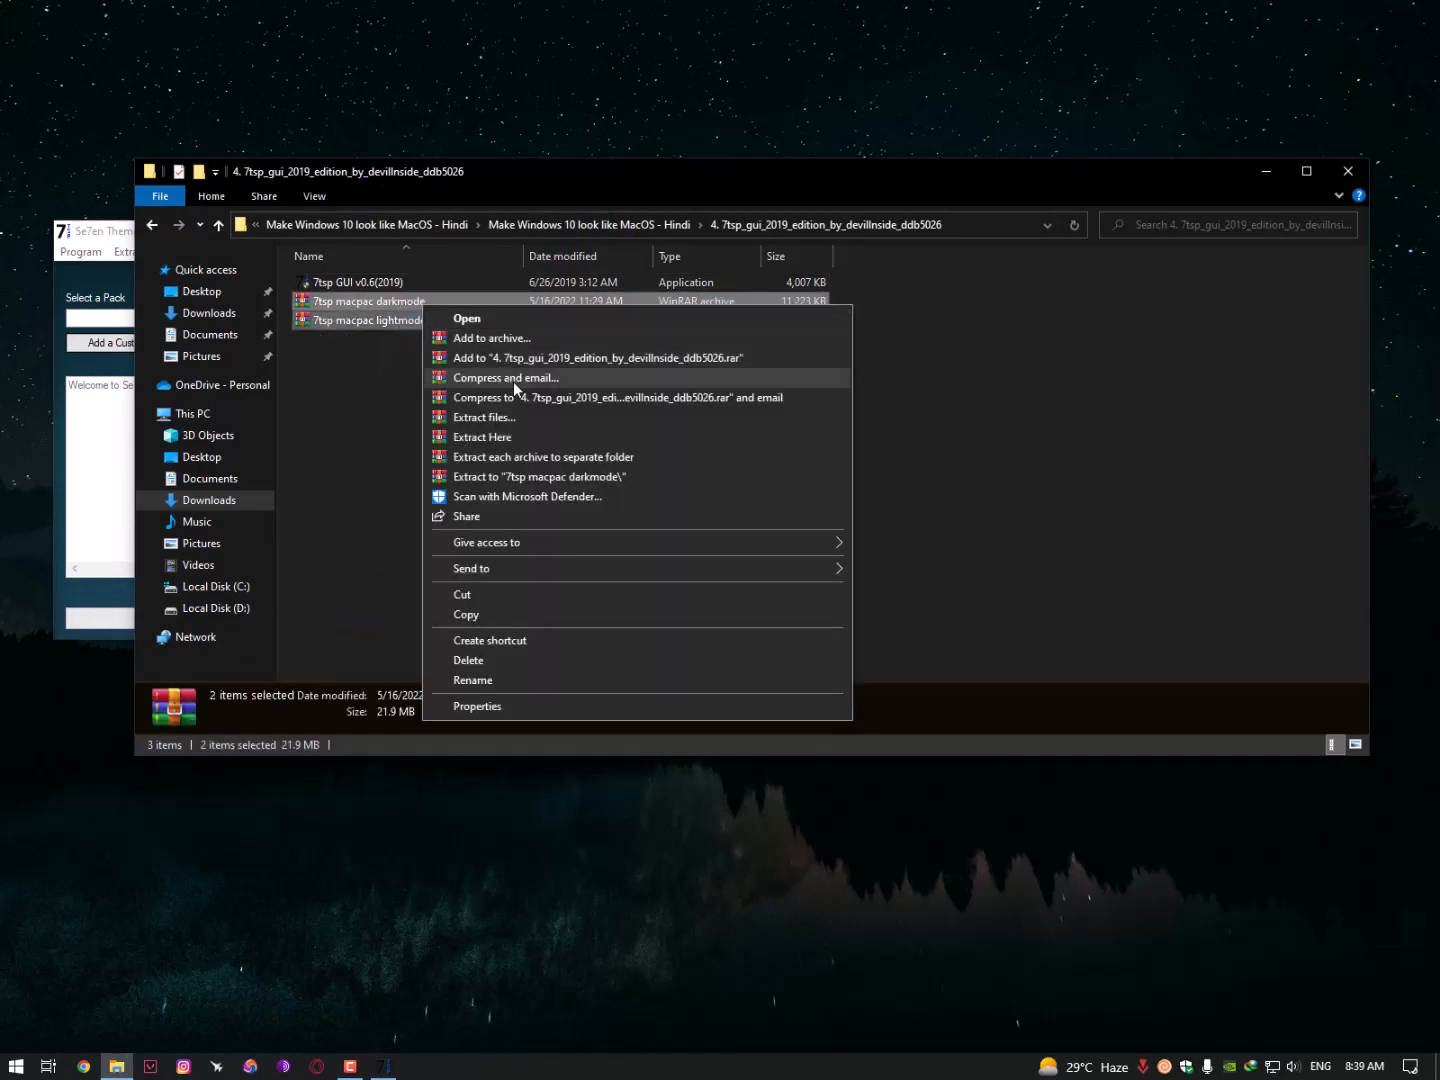
left_click(491, 437)
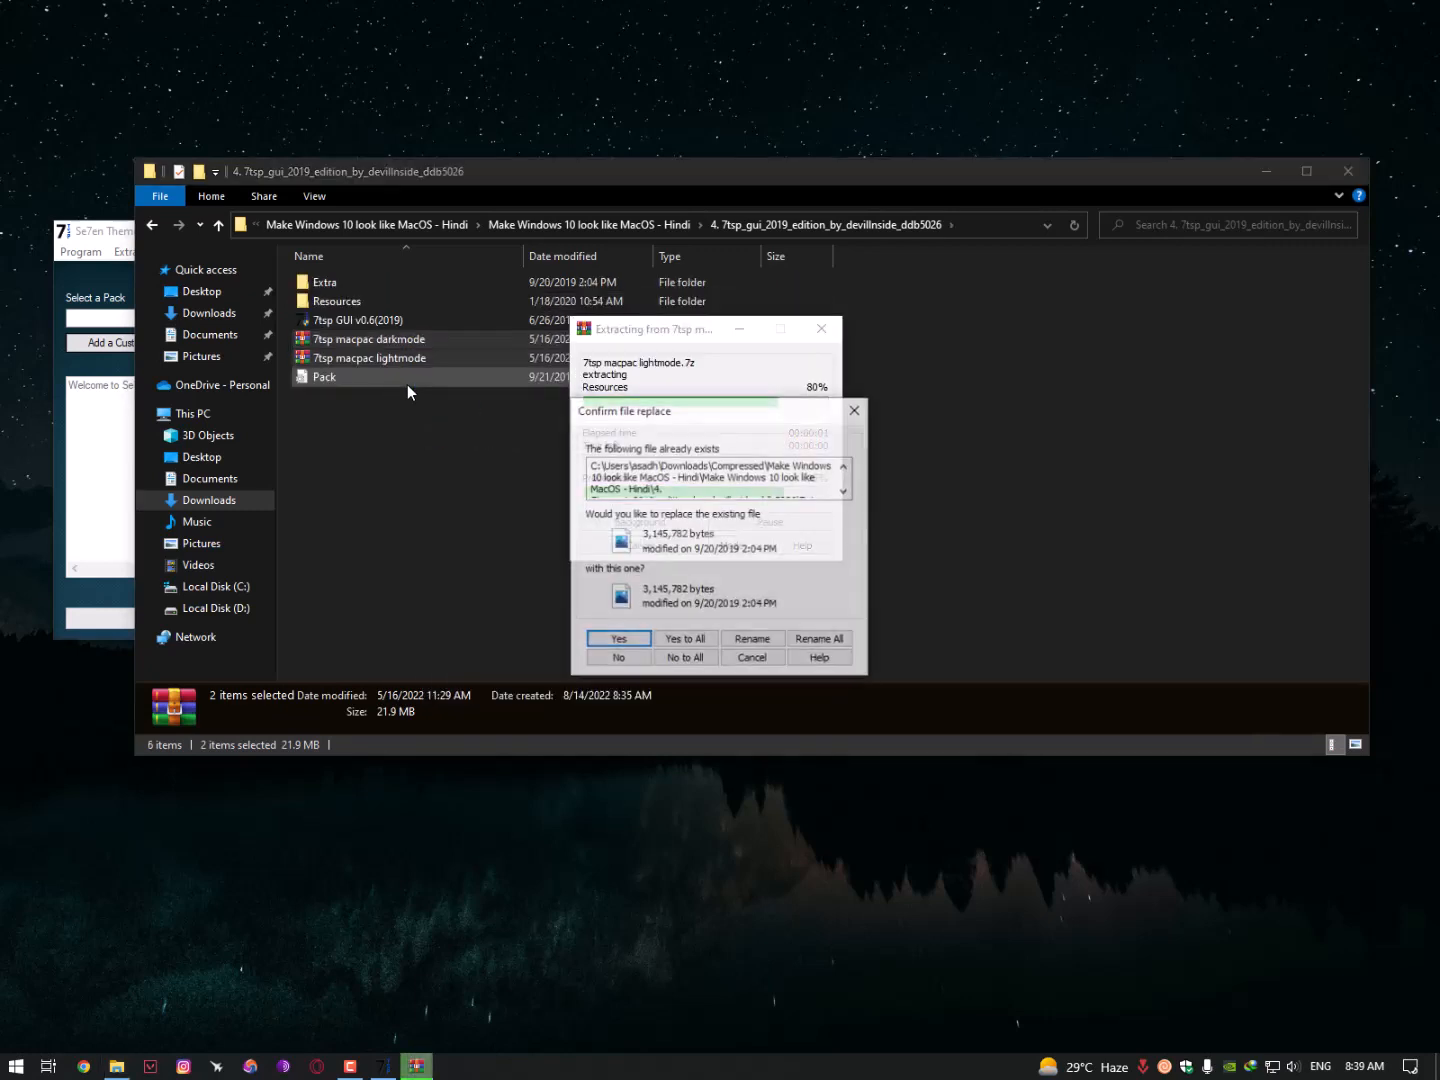
left_click_drag(651, 421, 557, 280)
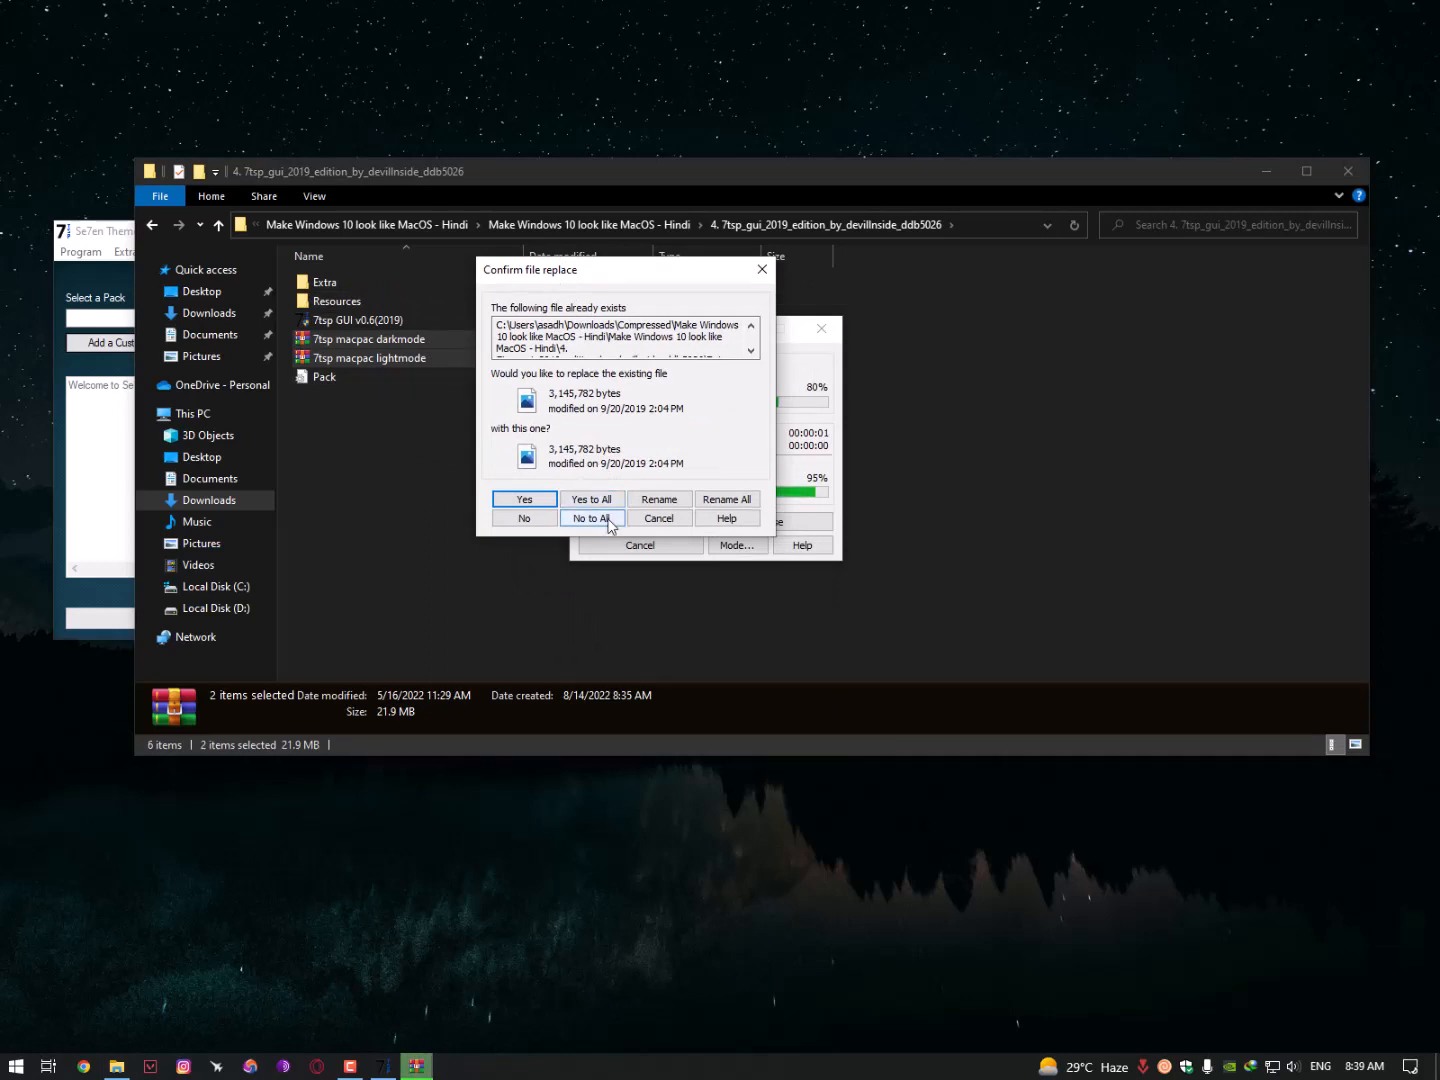
left_click(586, 499)
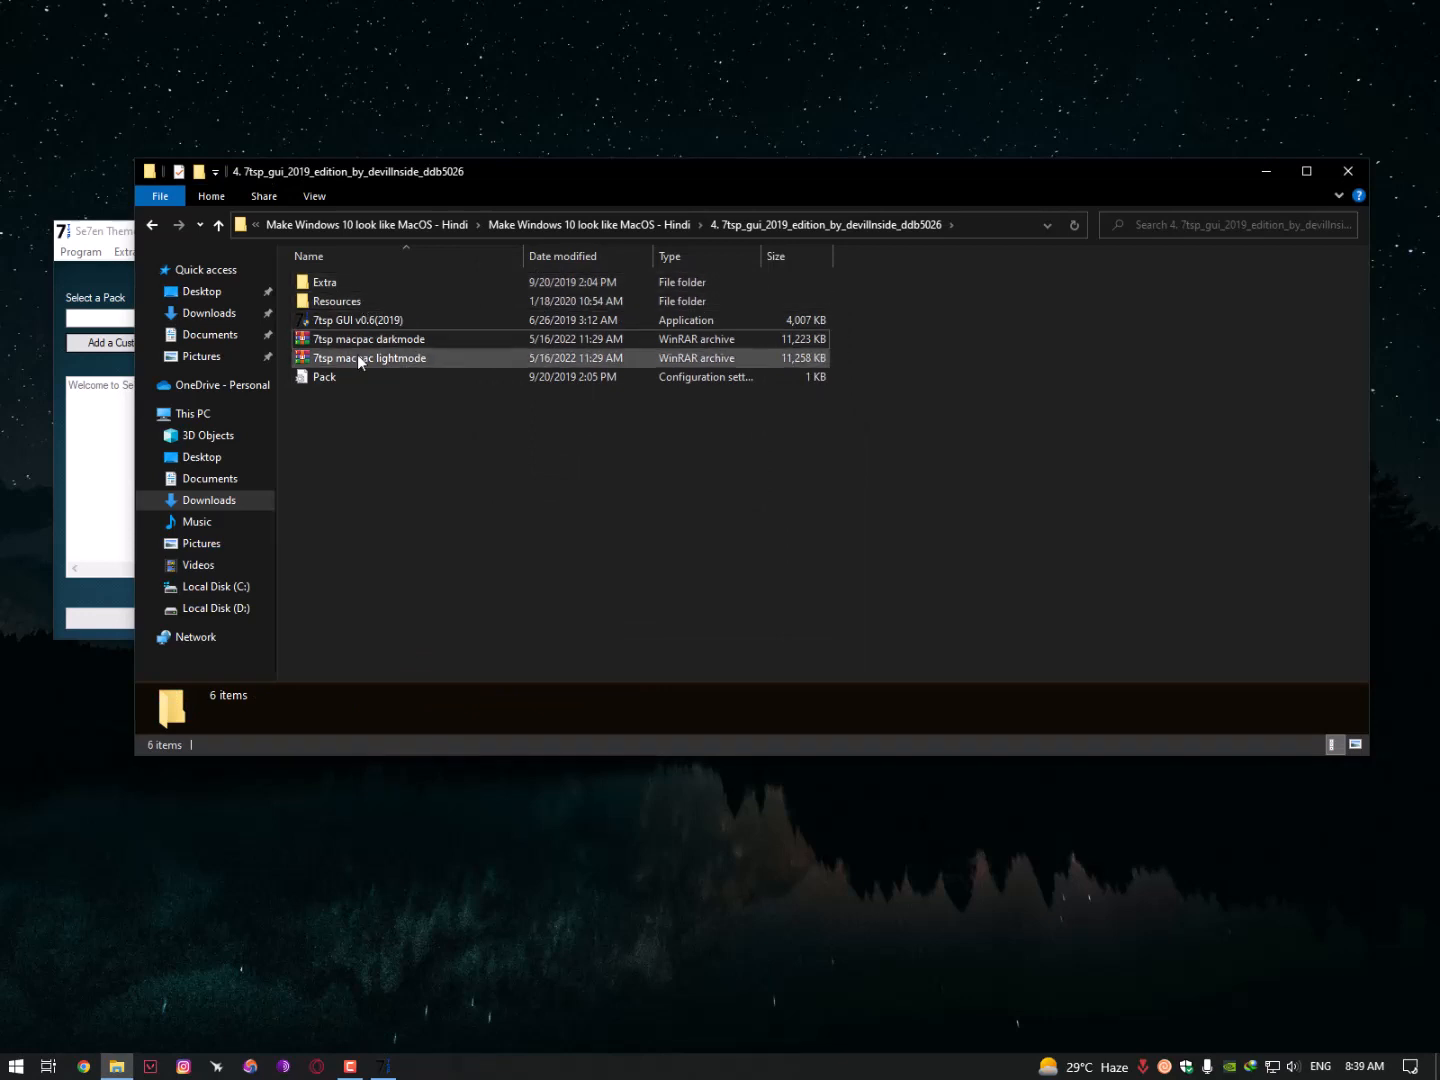
left_click(115, 343)
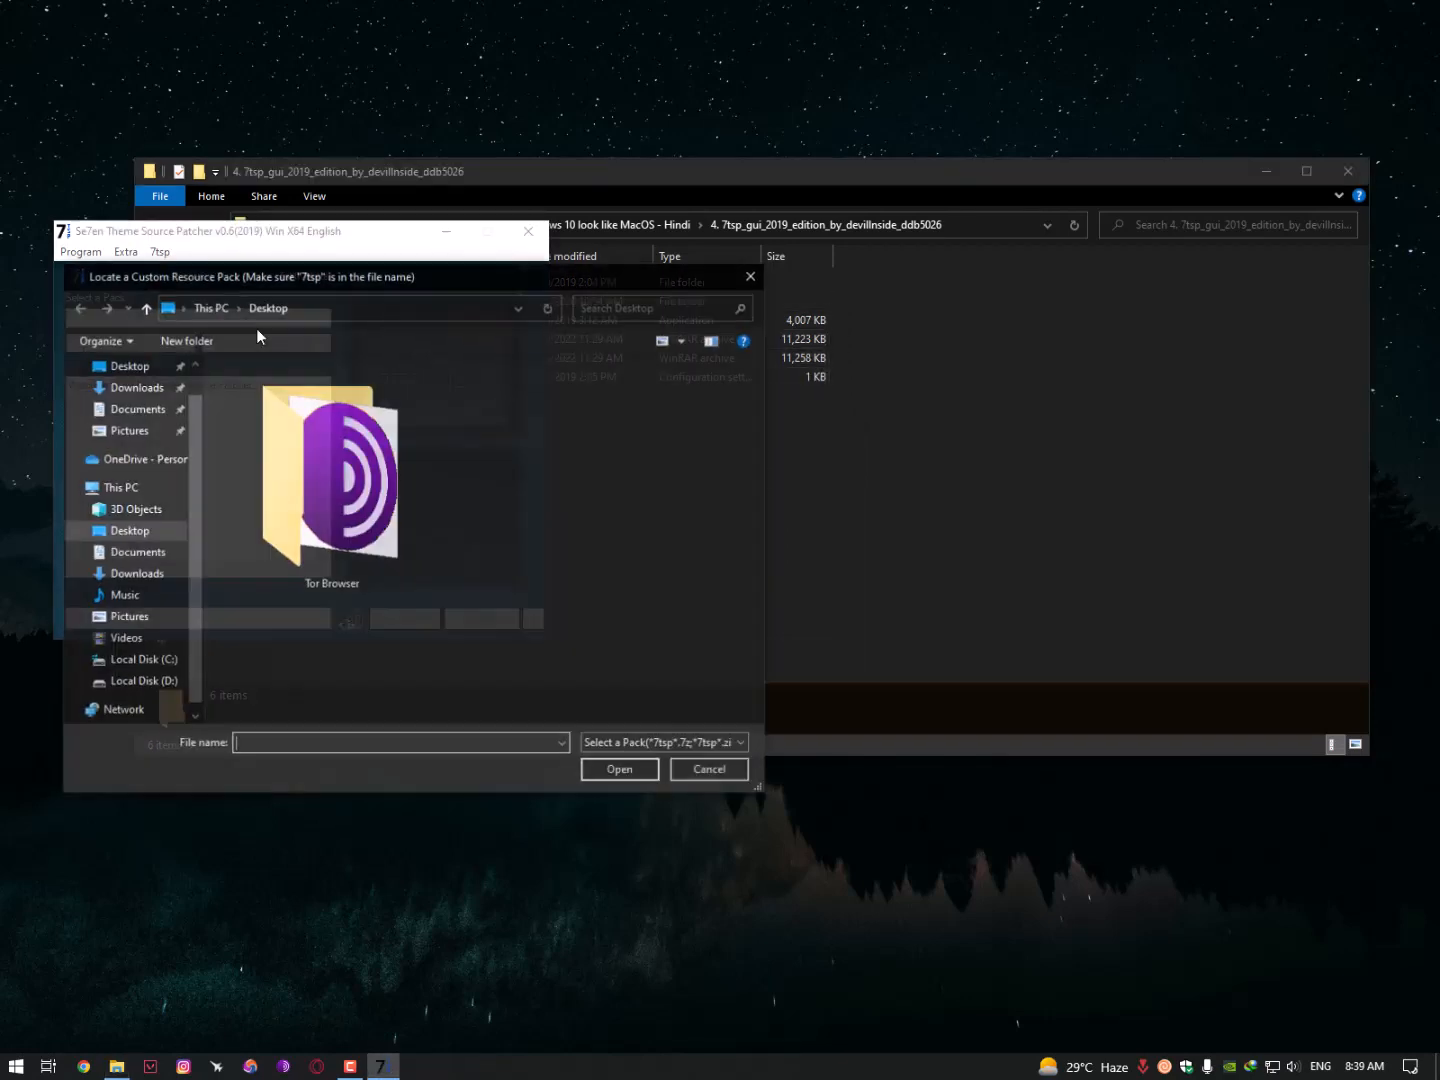
- Load 7tsp macpac darkmode from Downloads > Compressed > Make Windows 10 look like MacOS - Hindi as the custom pack
left_click(135, 386)
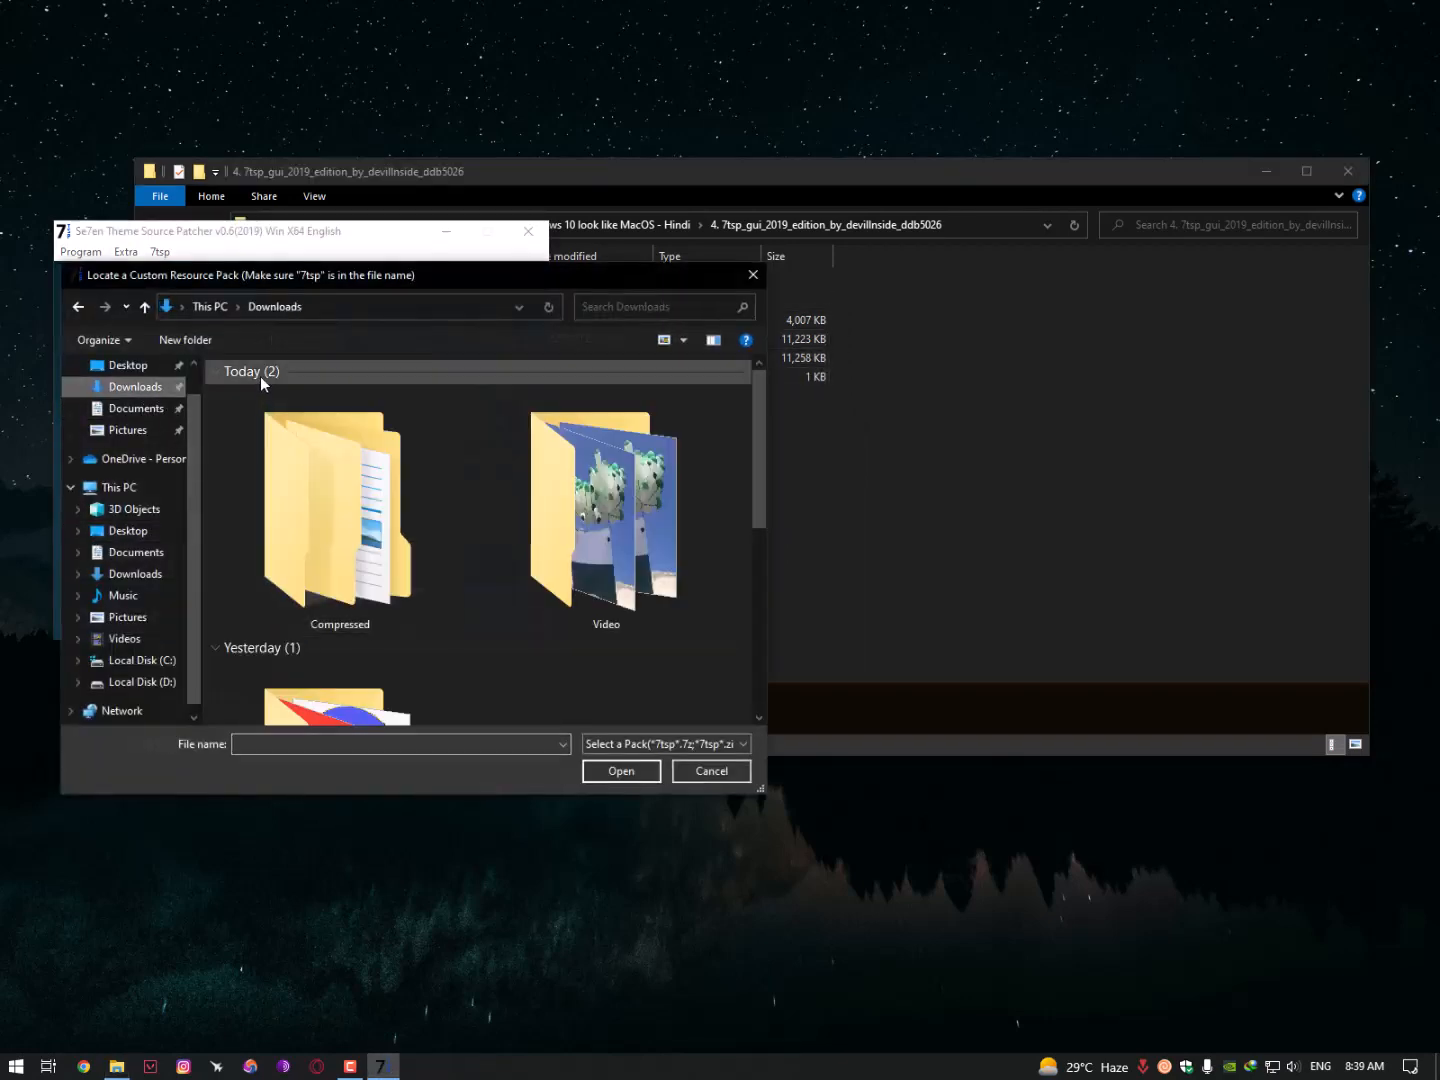
double_click(326, 450)
double_click(311, 393)
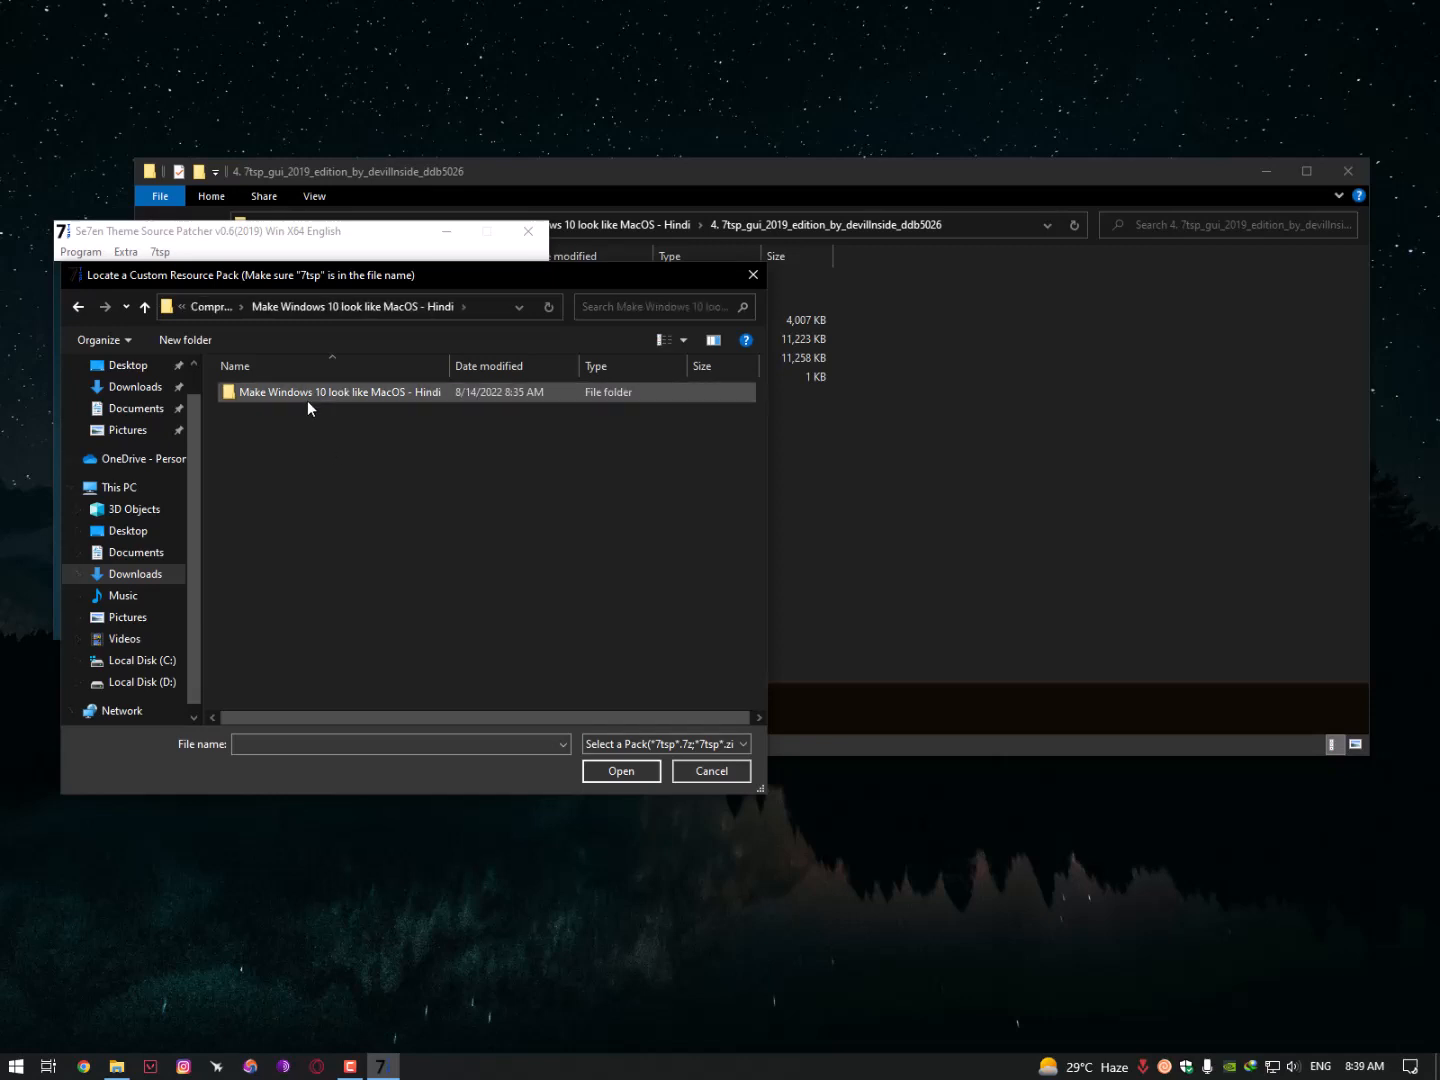
double_click(306, 450)
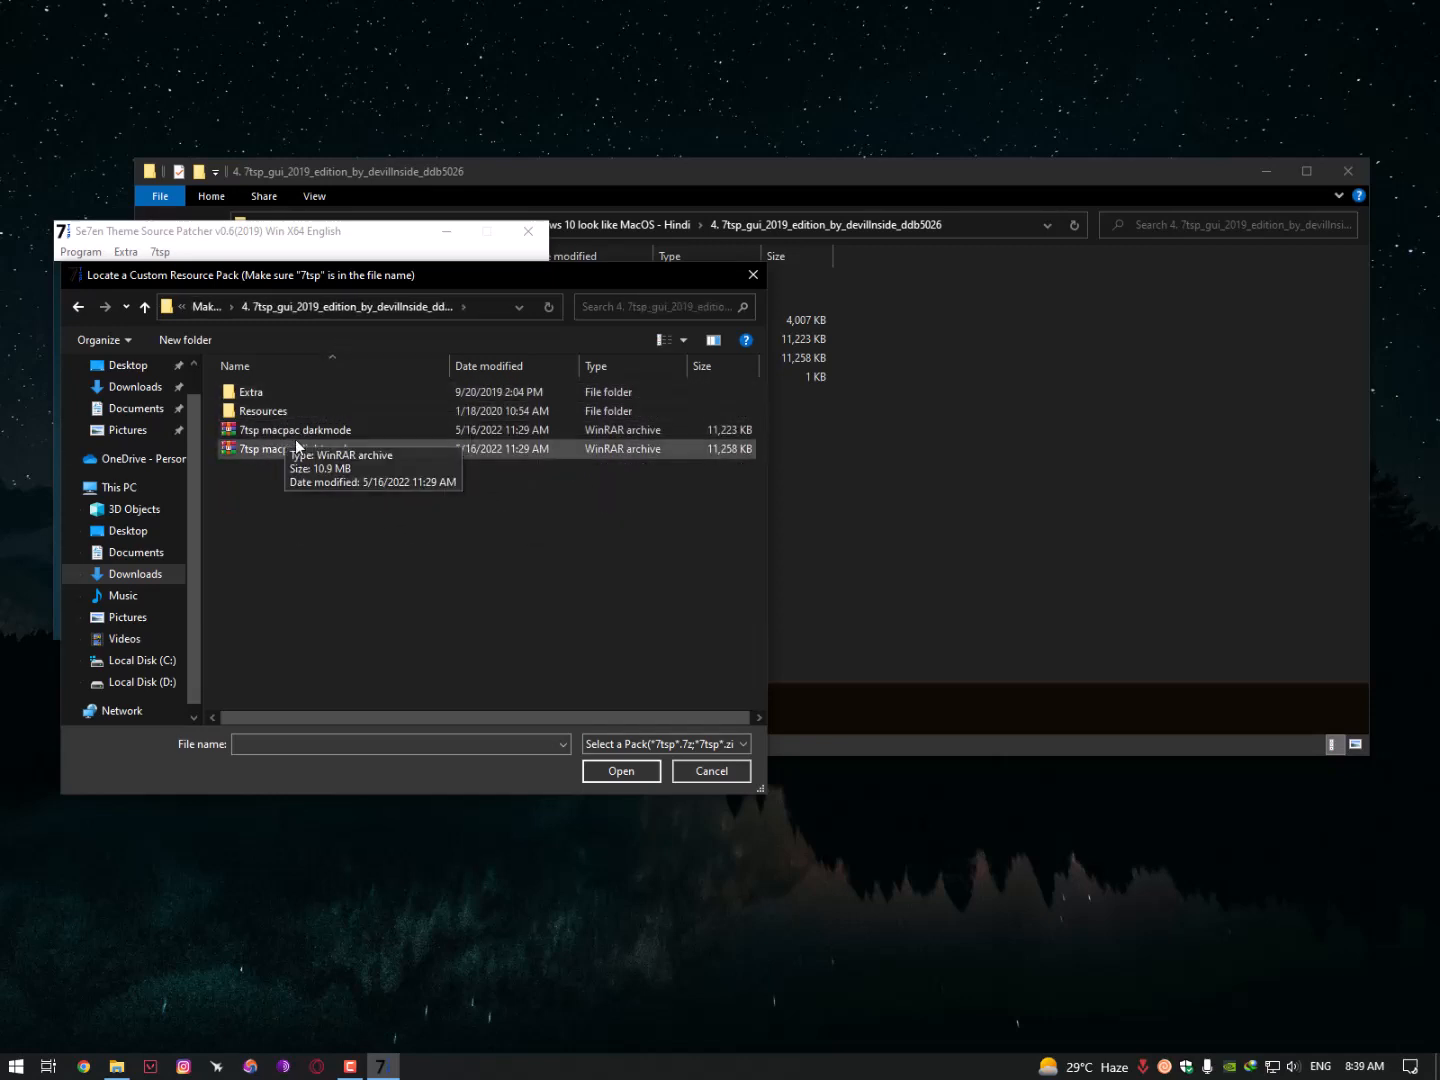
left_click(340, 433)
left_click_drag(440, 276, 718, 40)
left_click(890, 538)
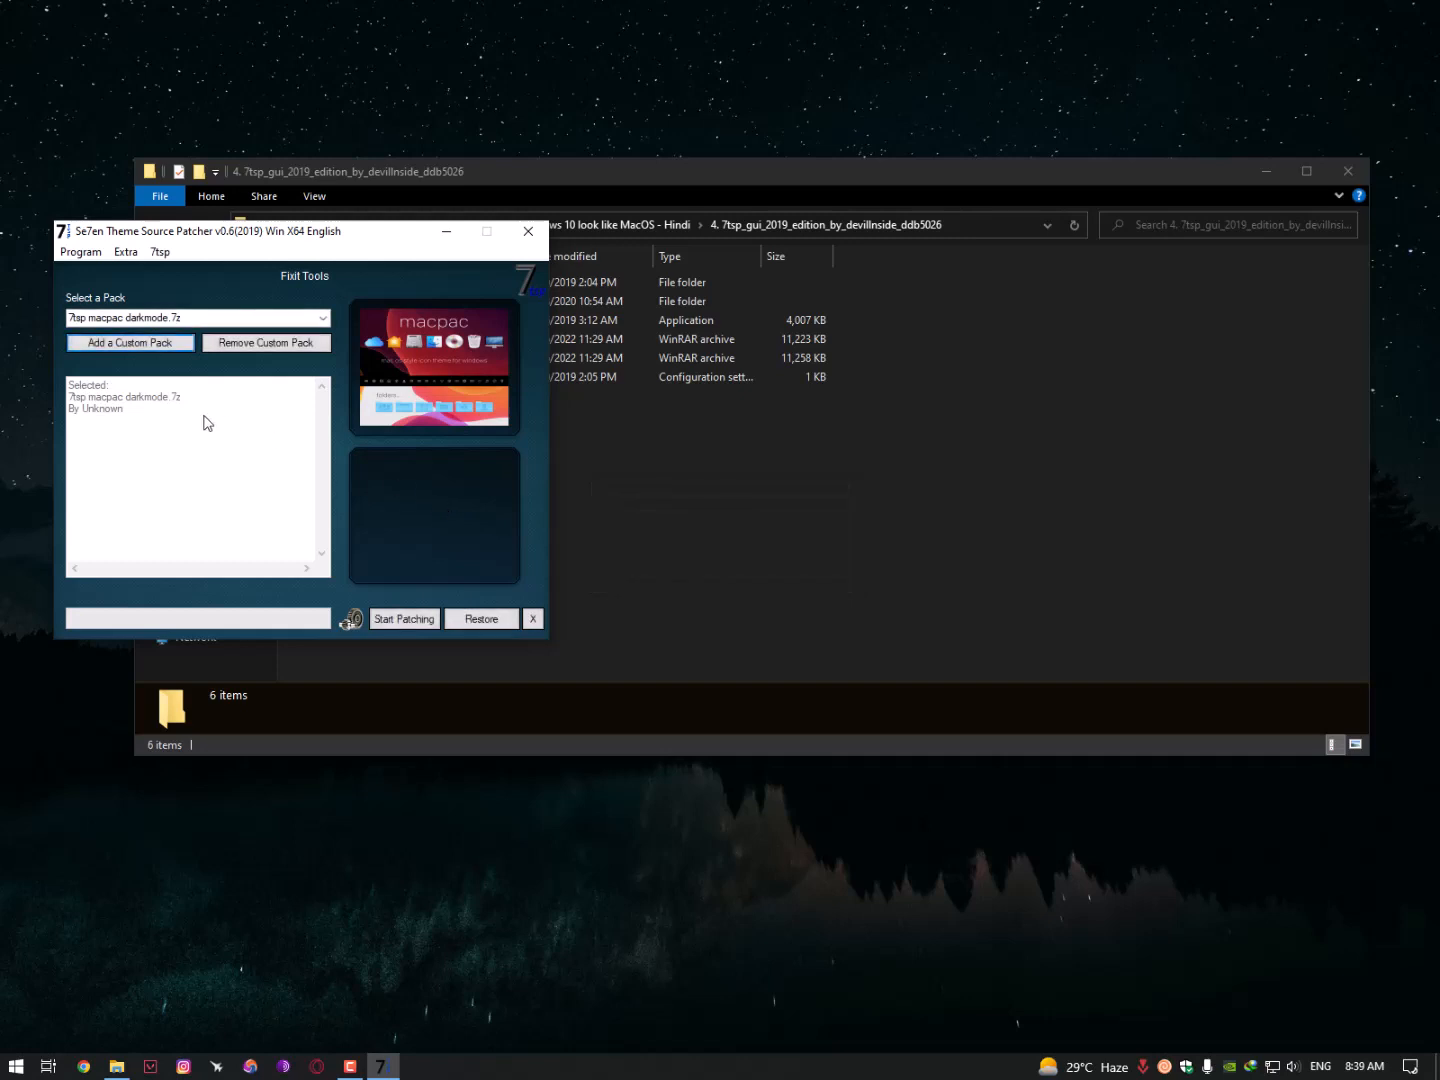
- Start patching with the macpac darkmode pack and confirm the system patch
left_click(408, 622)
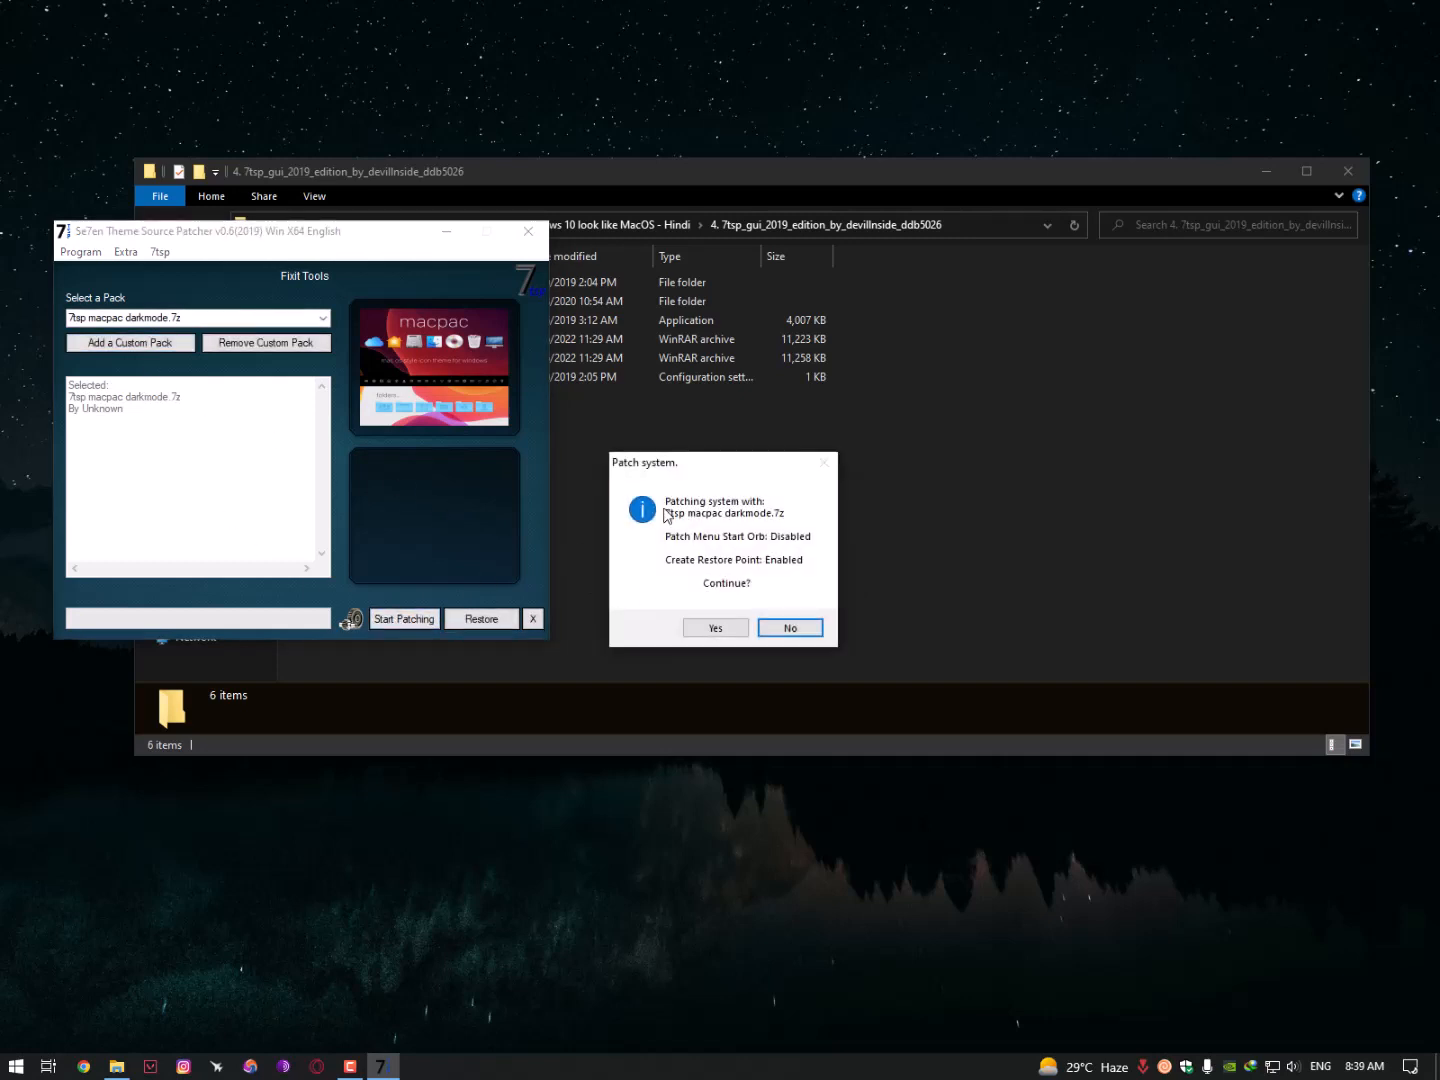
left_click_drag(663, 466, 571, 337)
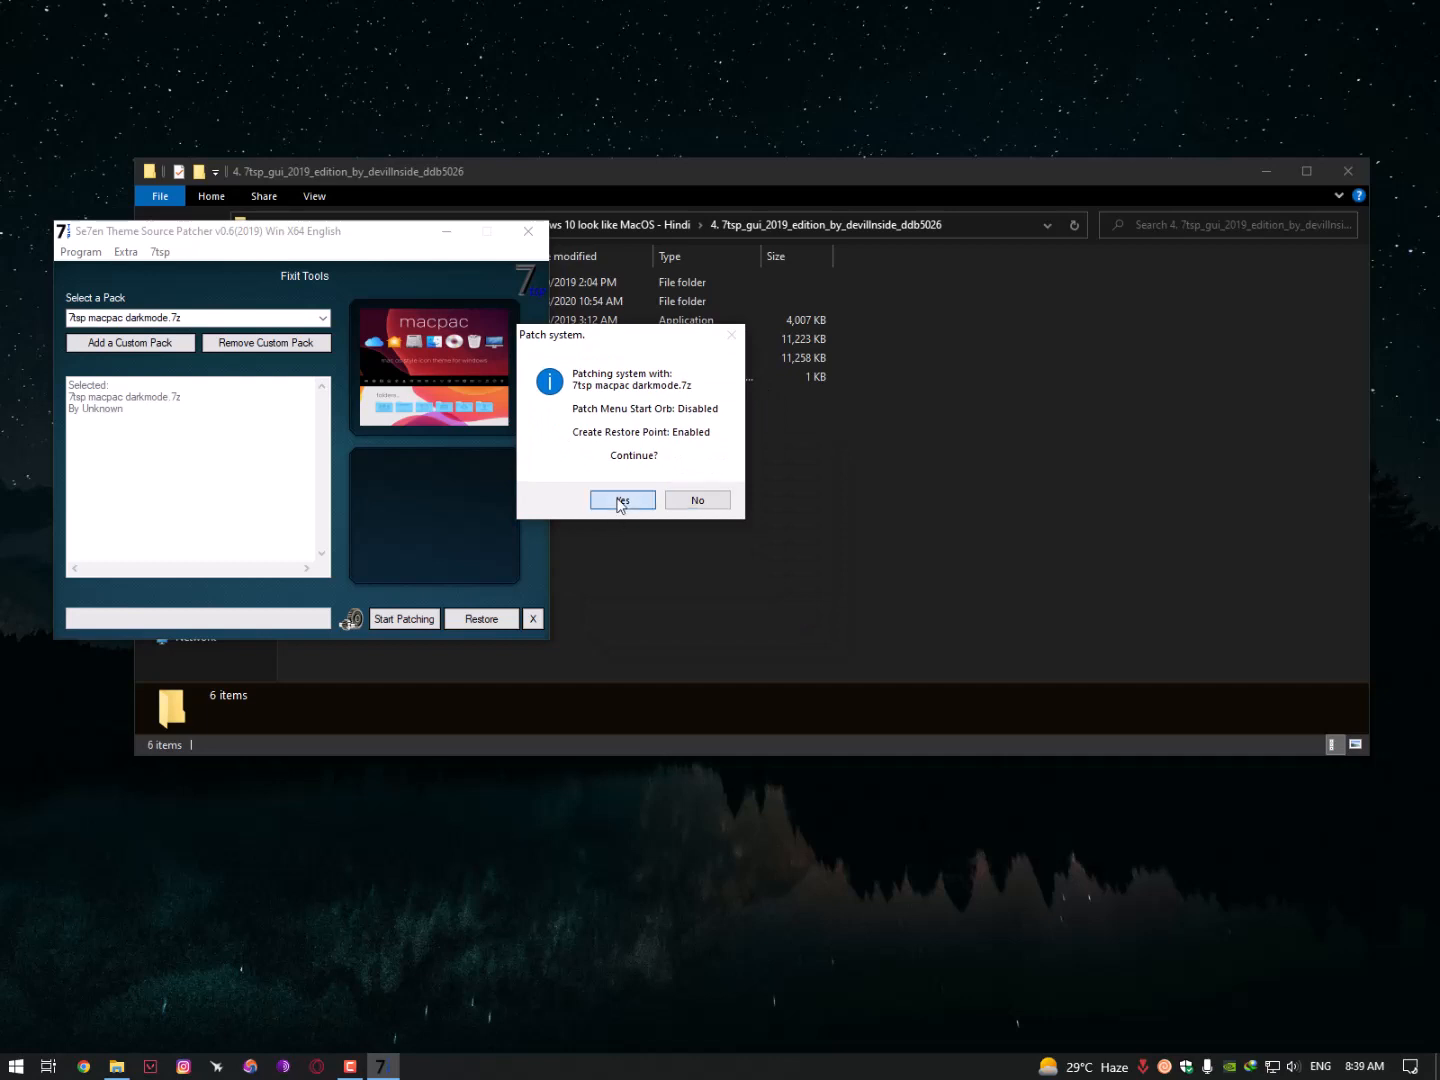
left_click(621, 500)
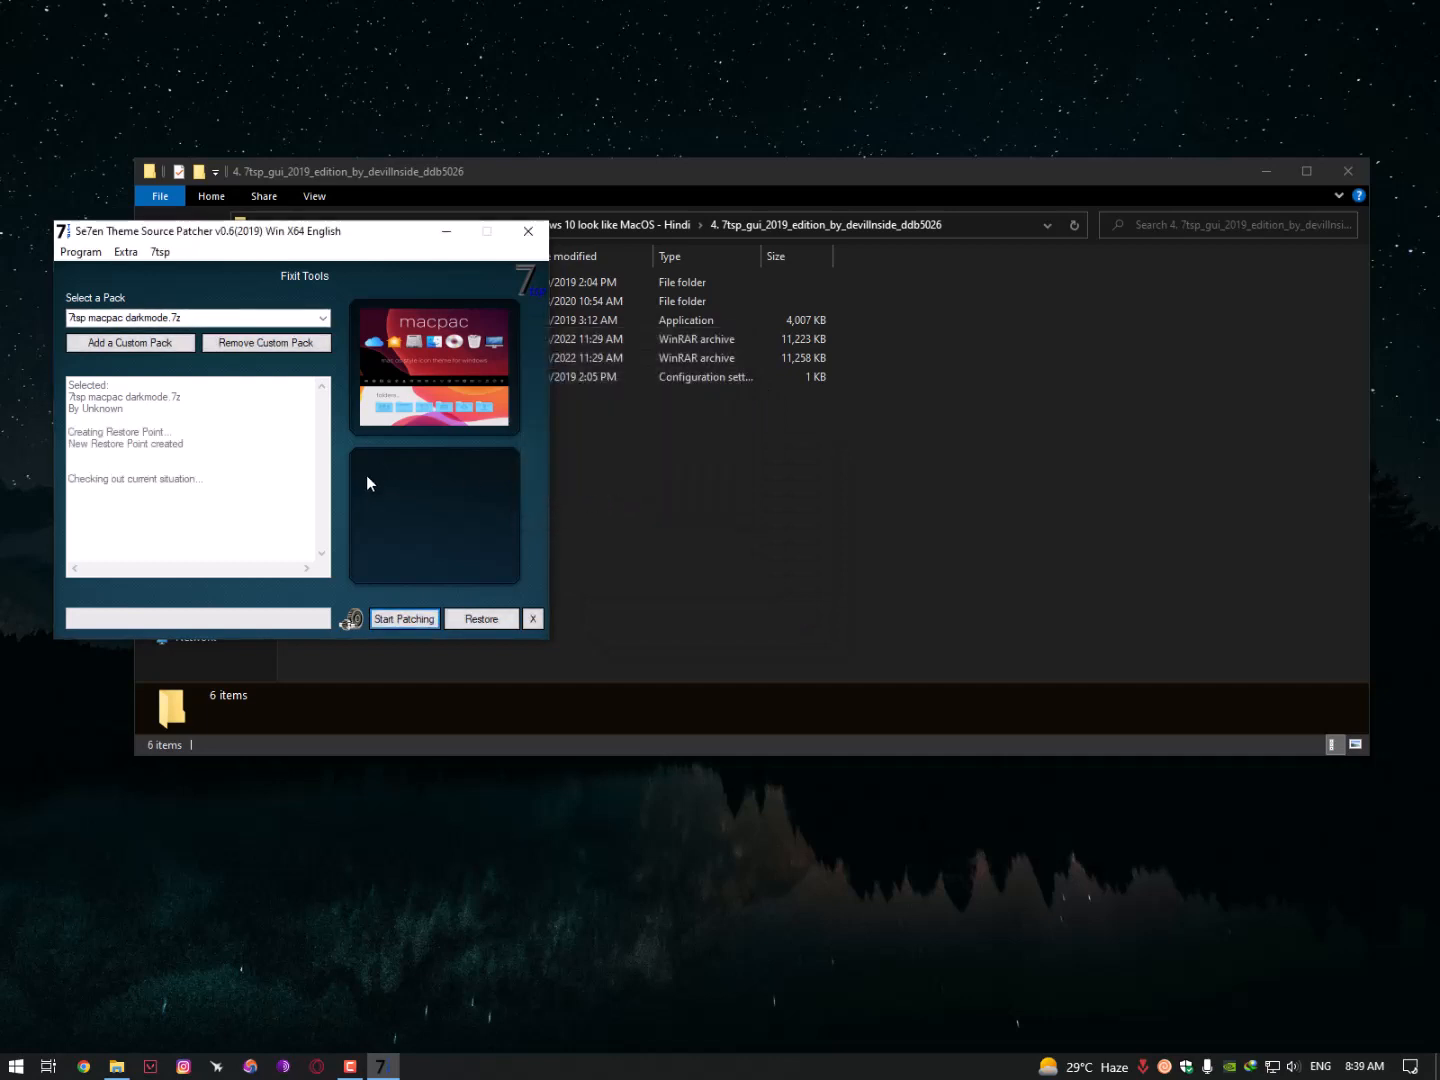
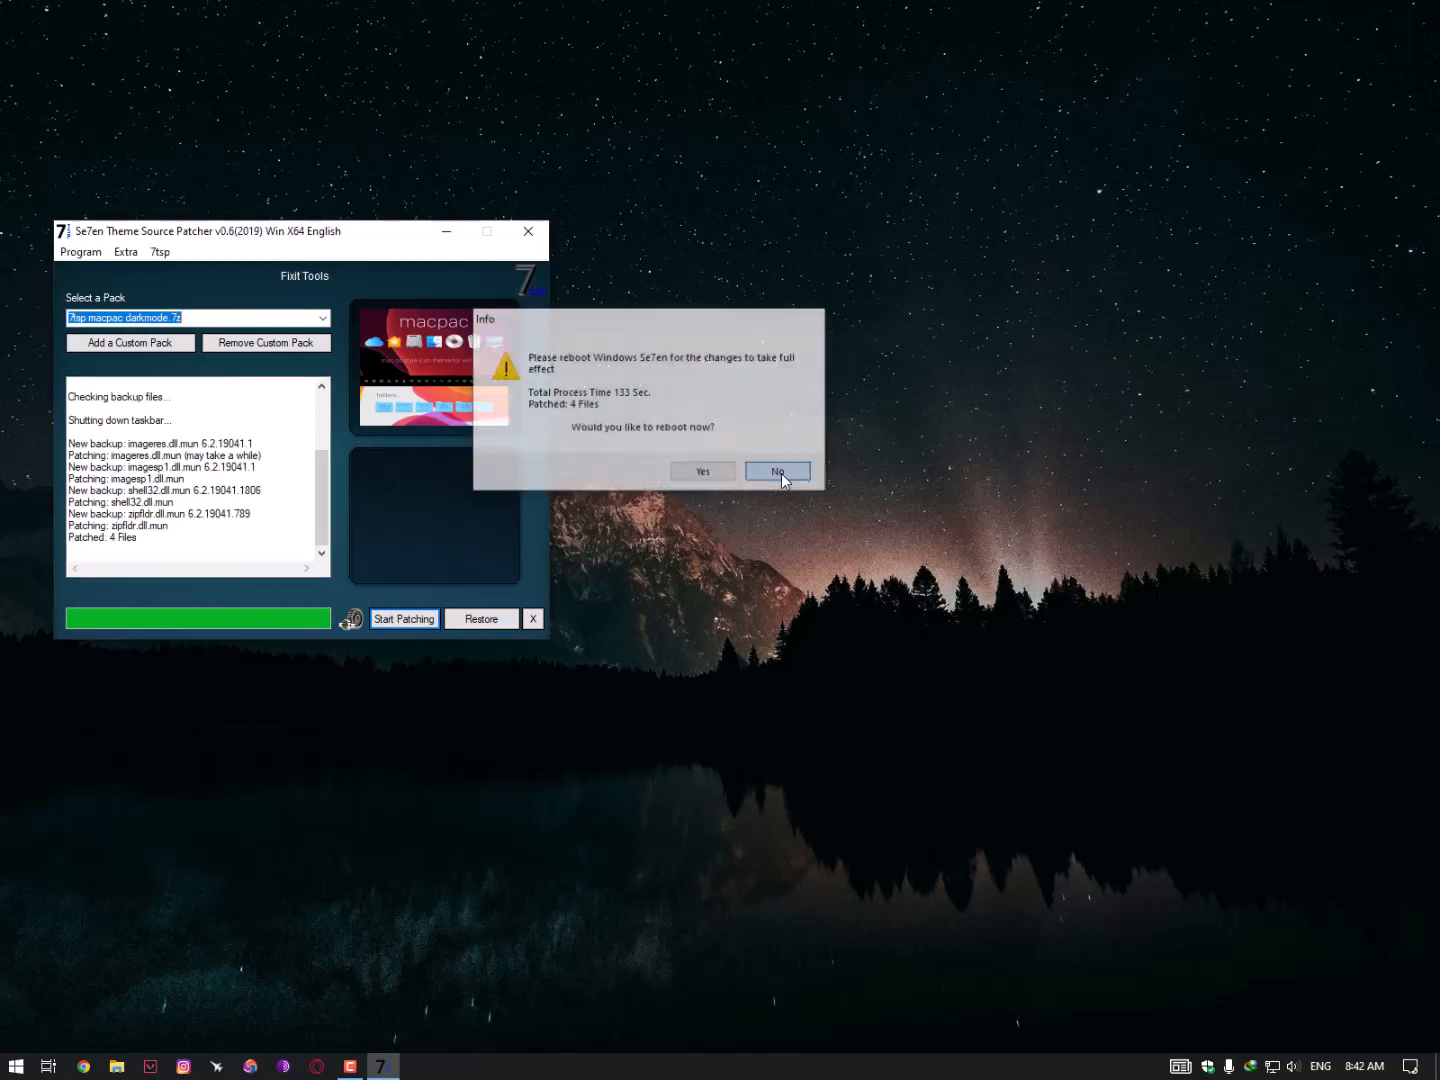
- Close the patcher and open the 5. Rainmeter folder inside the Make Windows 10 look like MacOS - Hindi download
left_click(528, 230)
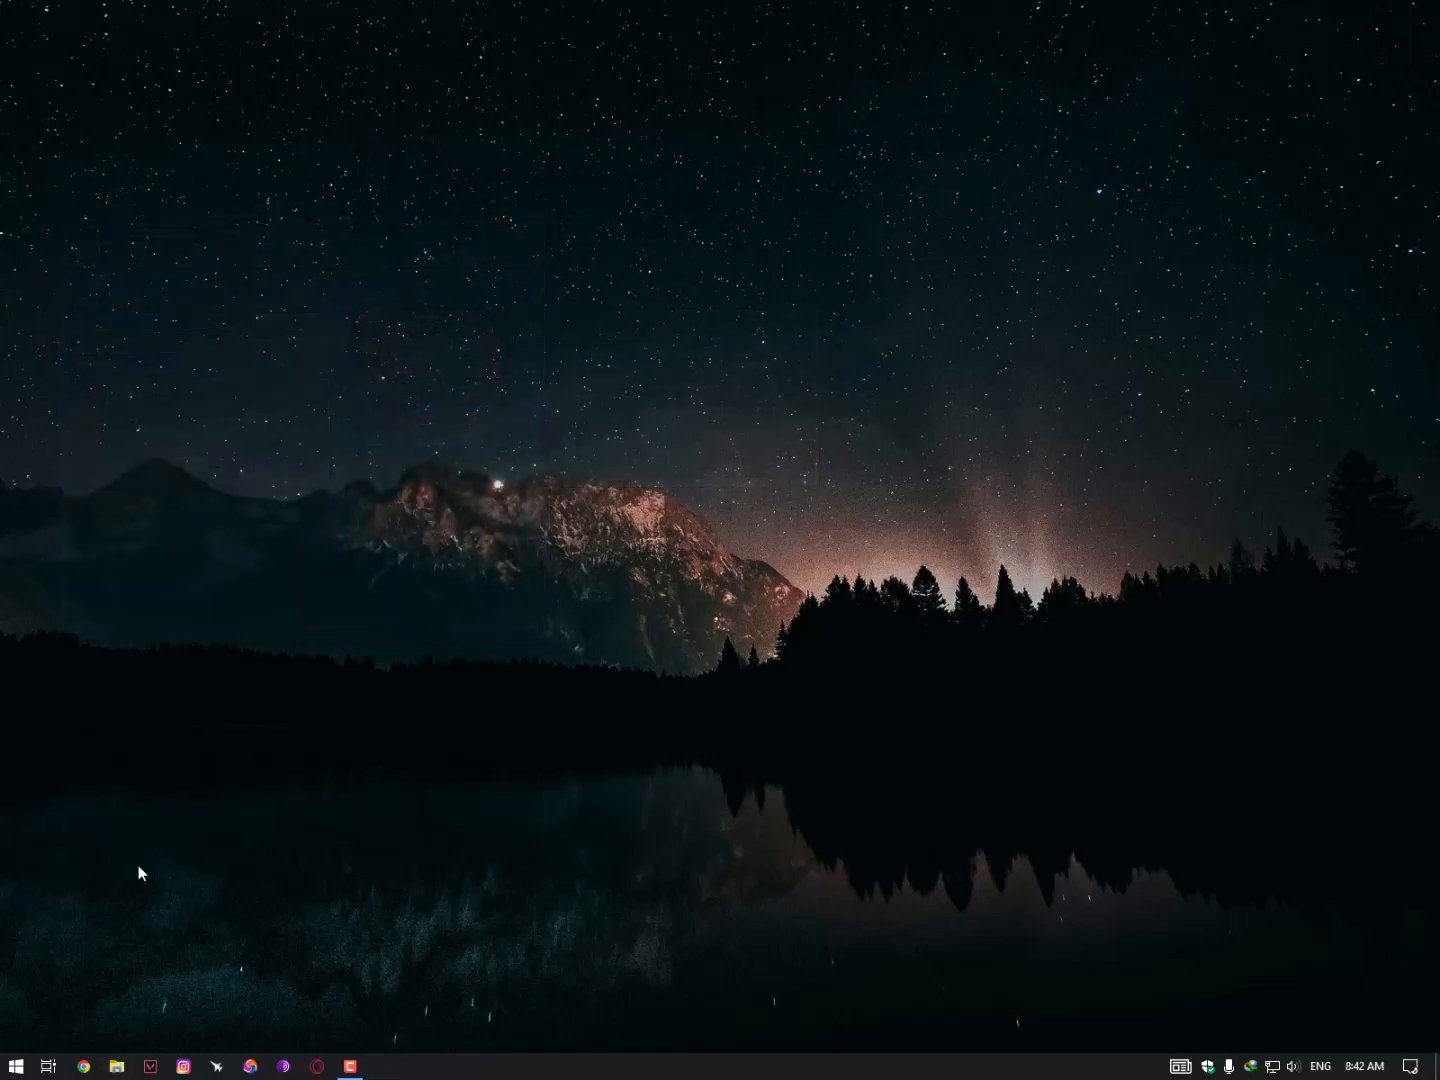
left_click(205, 314)
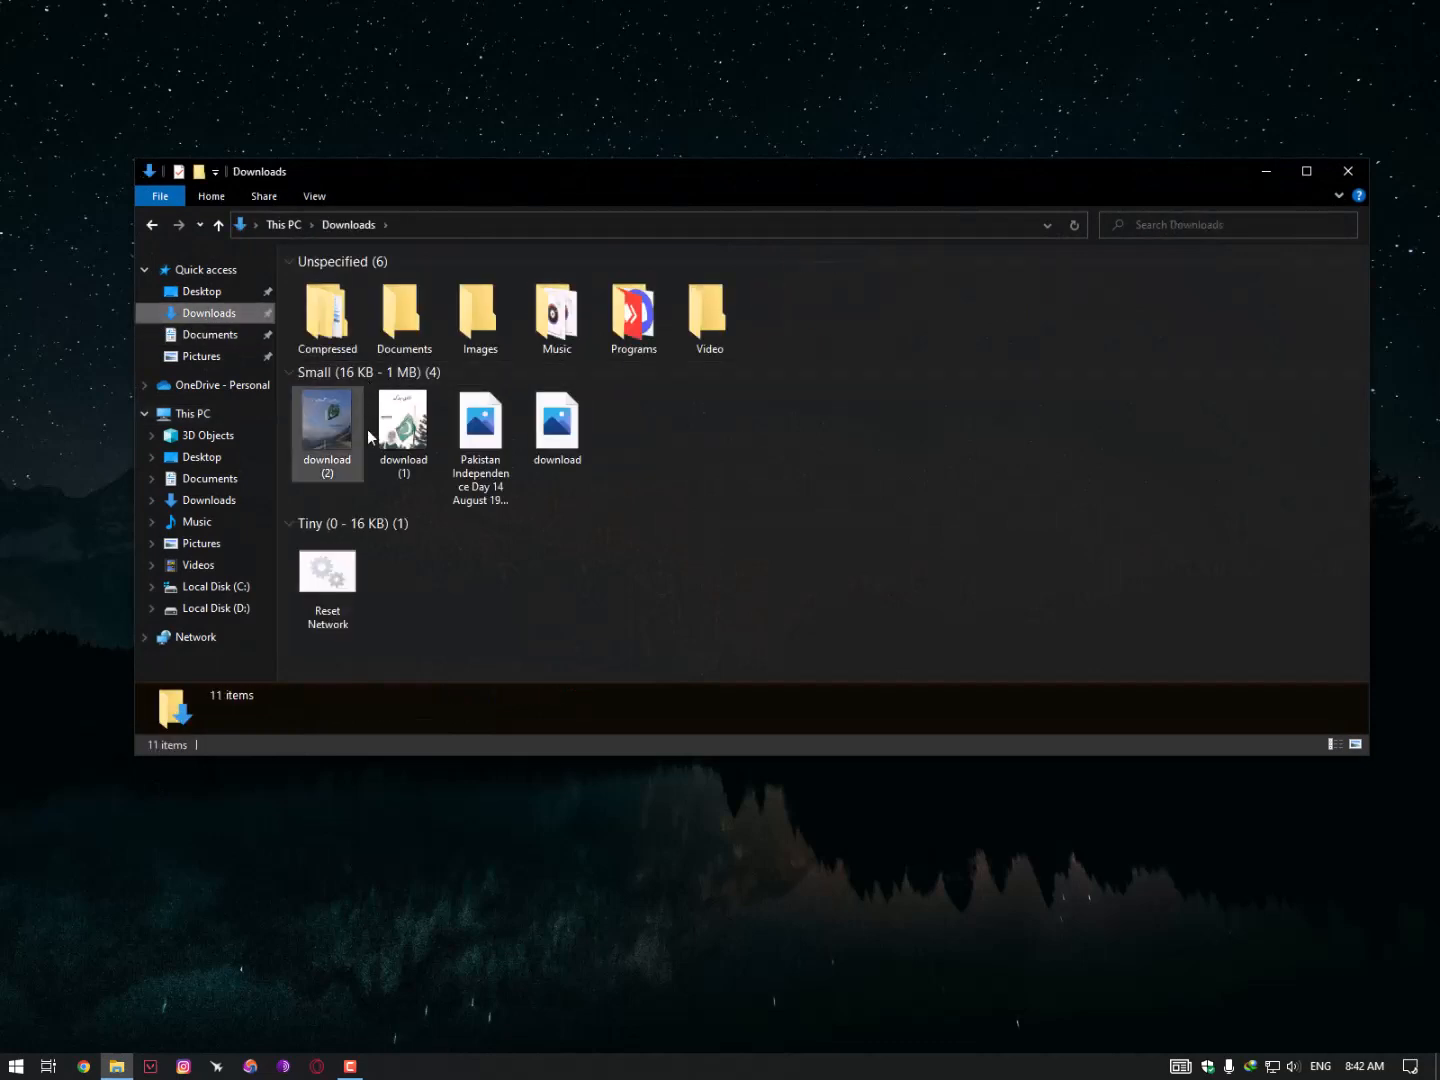
left_click(219, 409)
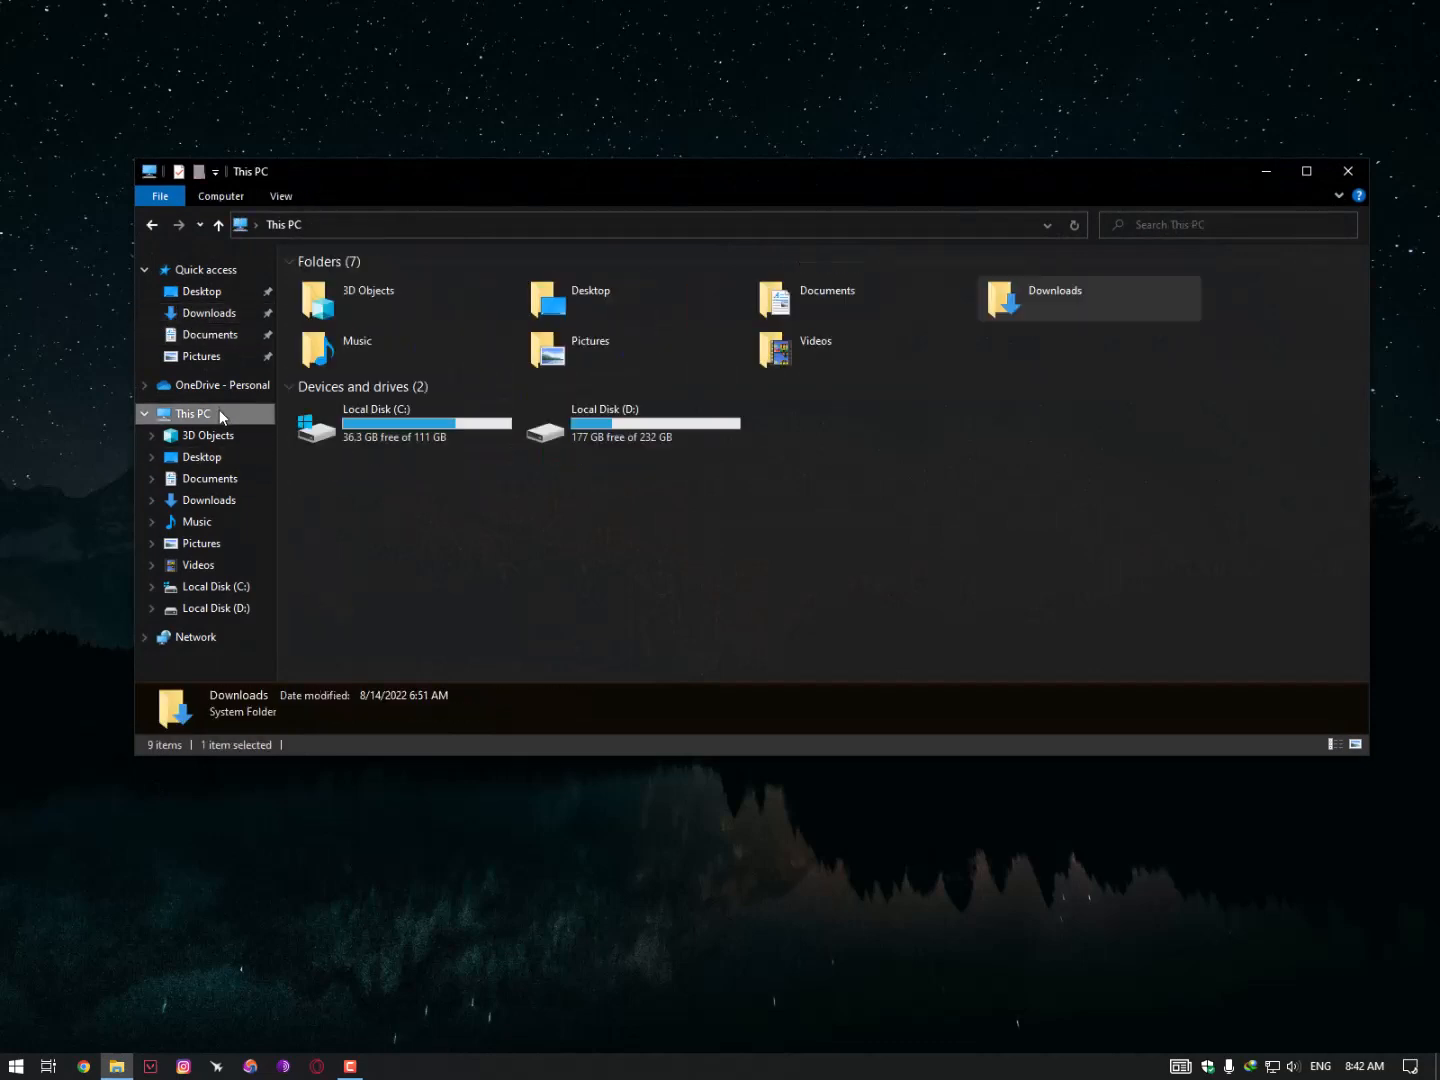
left_click(205, 313)
double_click(325, 308)
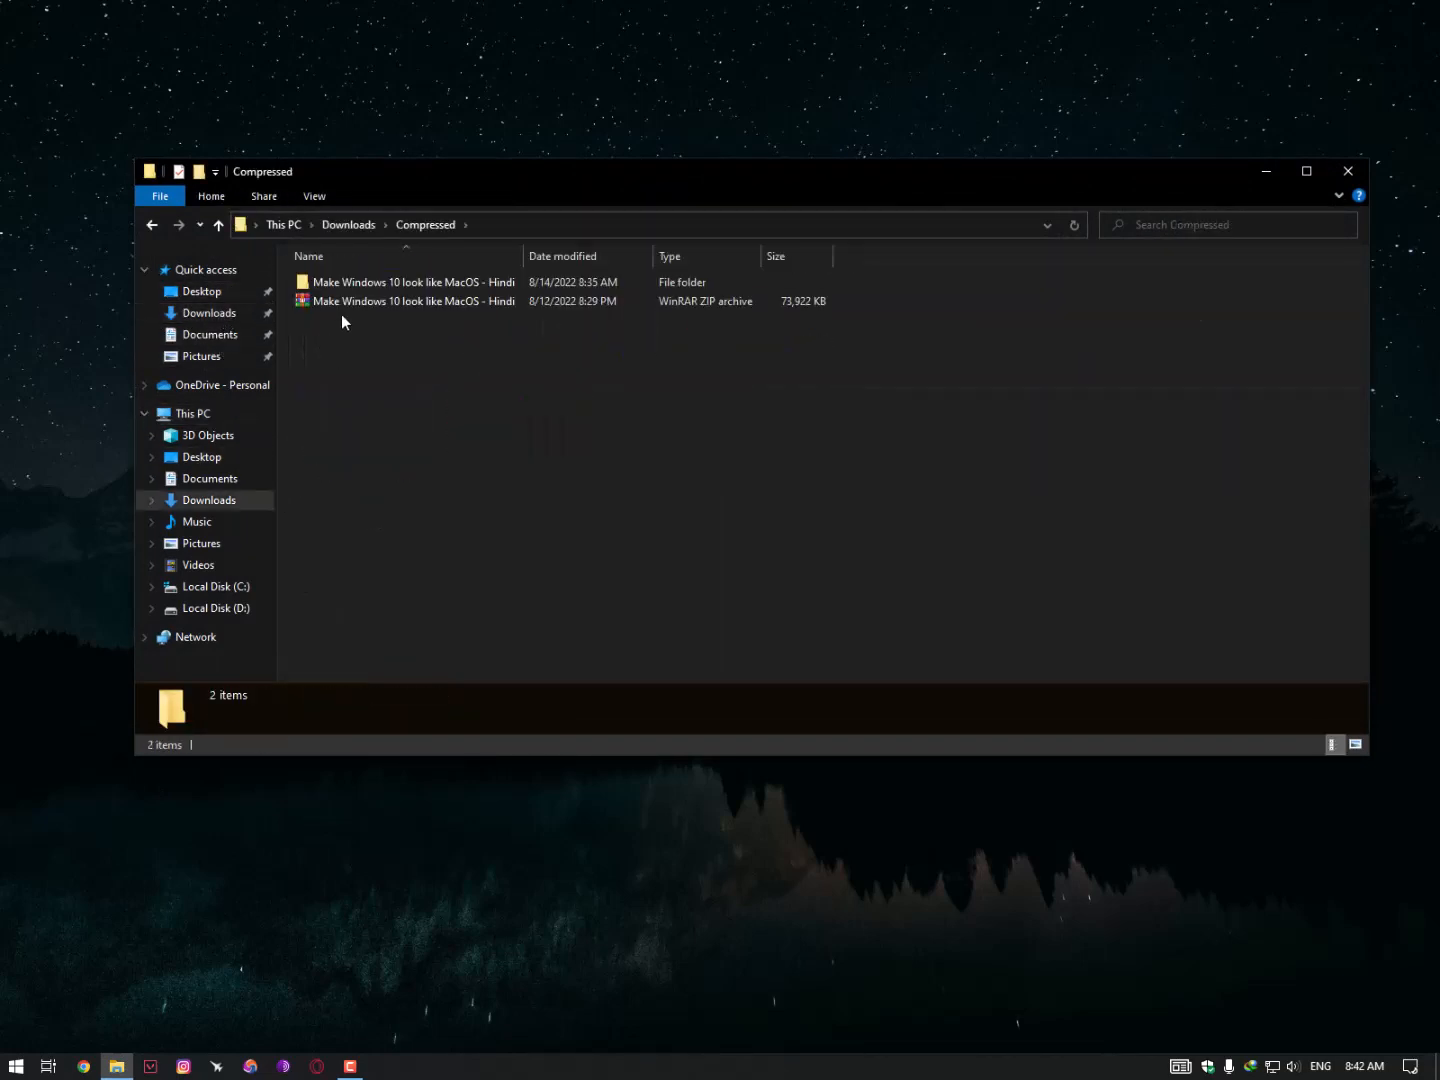
double_click(353, 285)
double_click(349, 286)
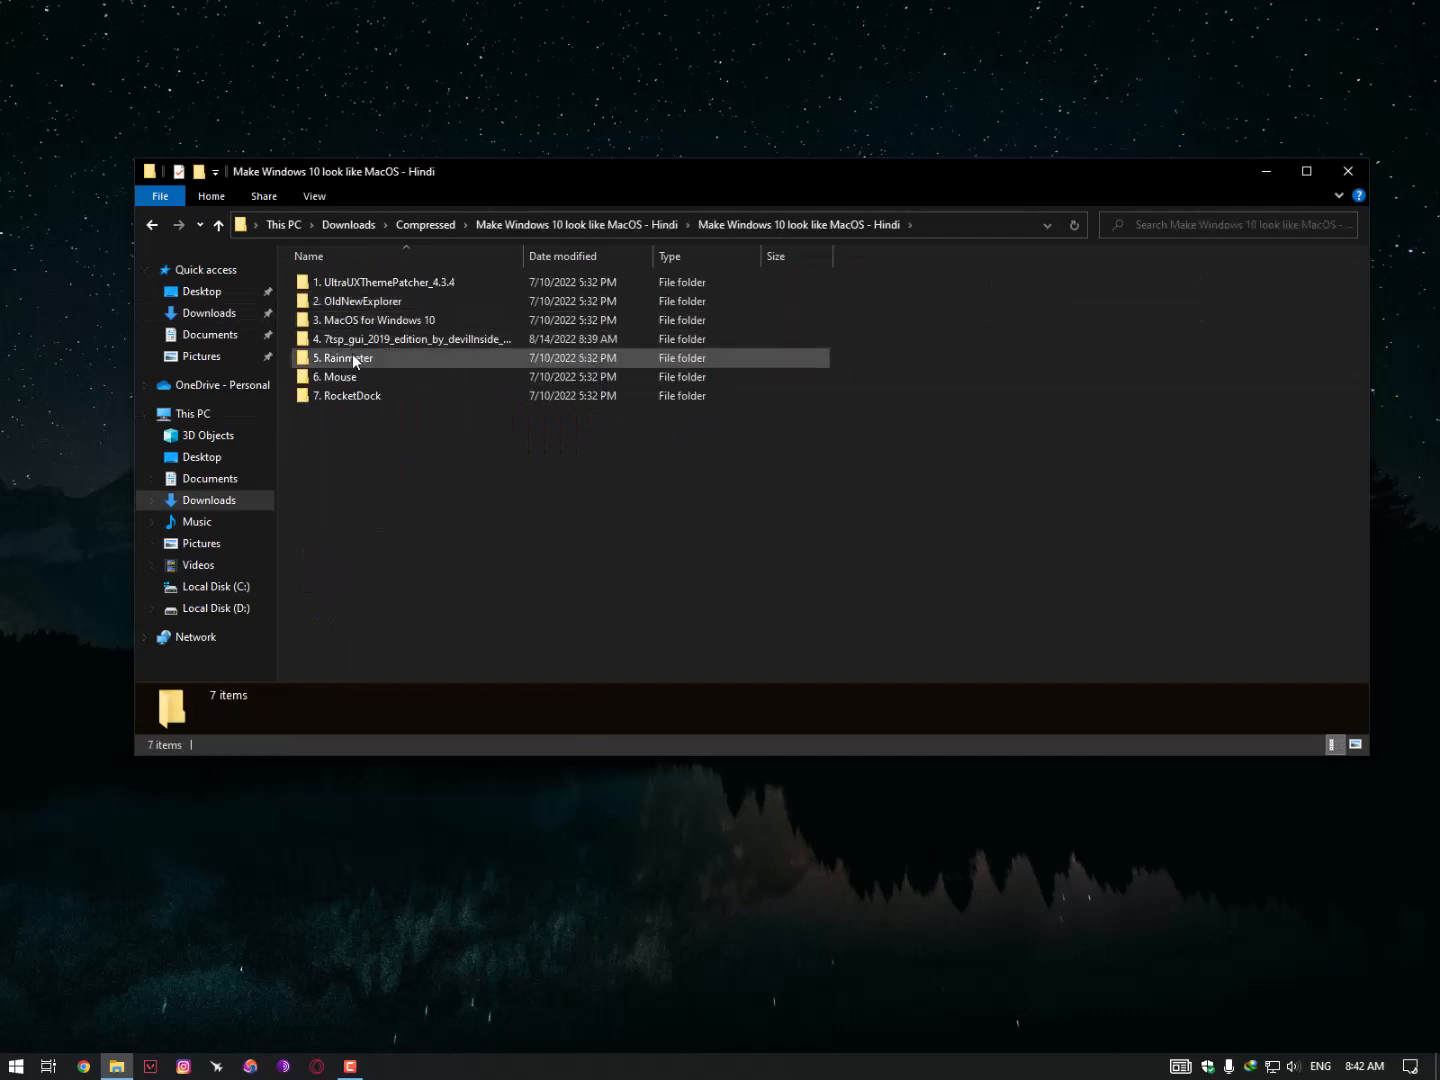
left_click(354, 363)
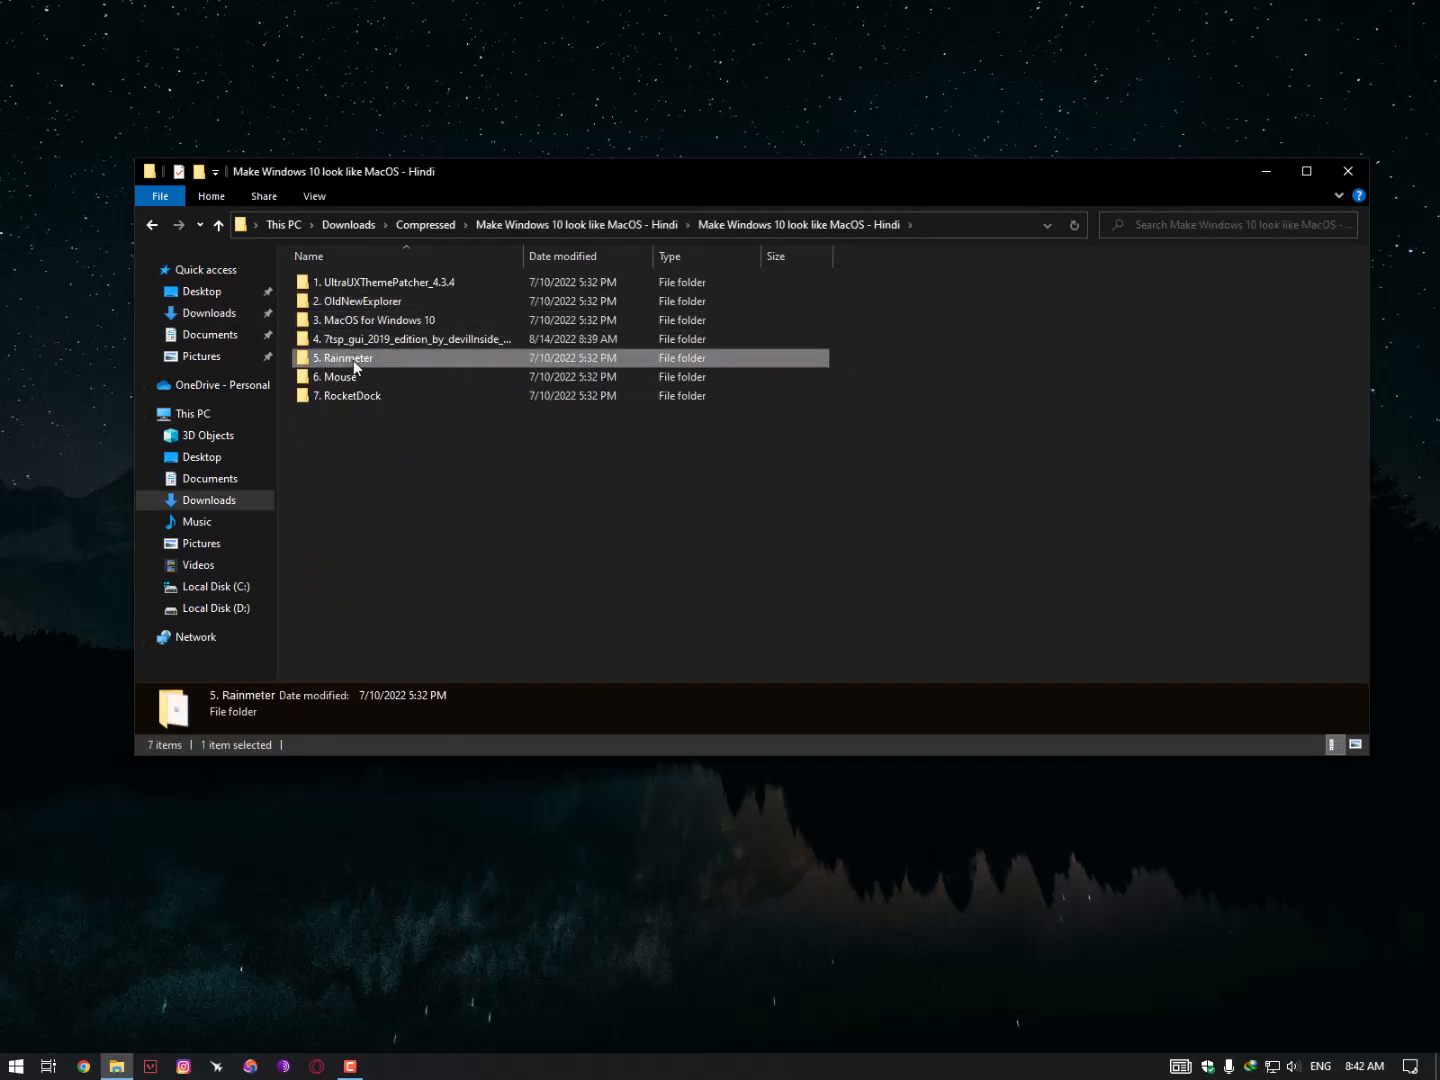
double_click(346, 363)
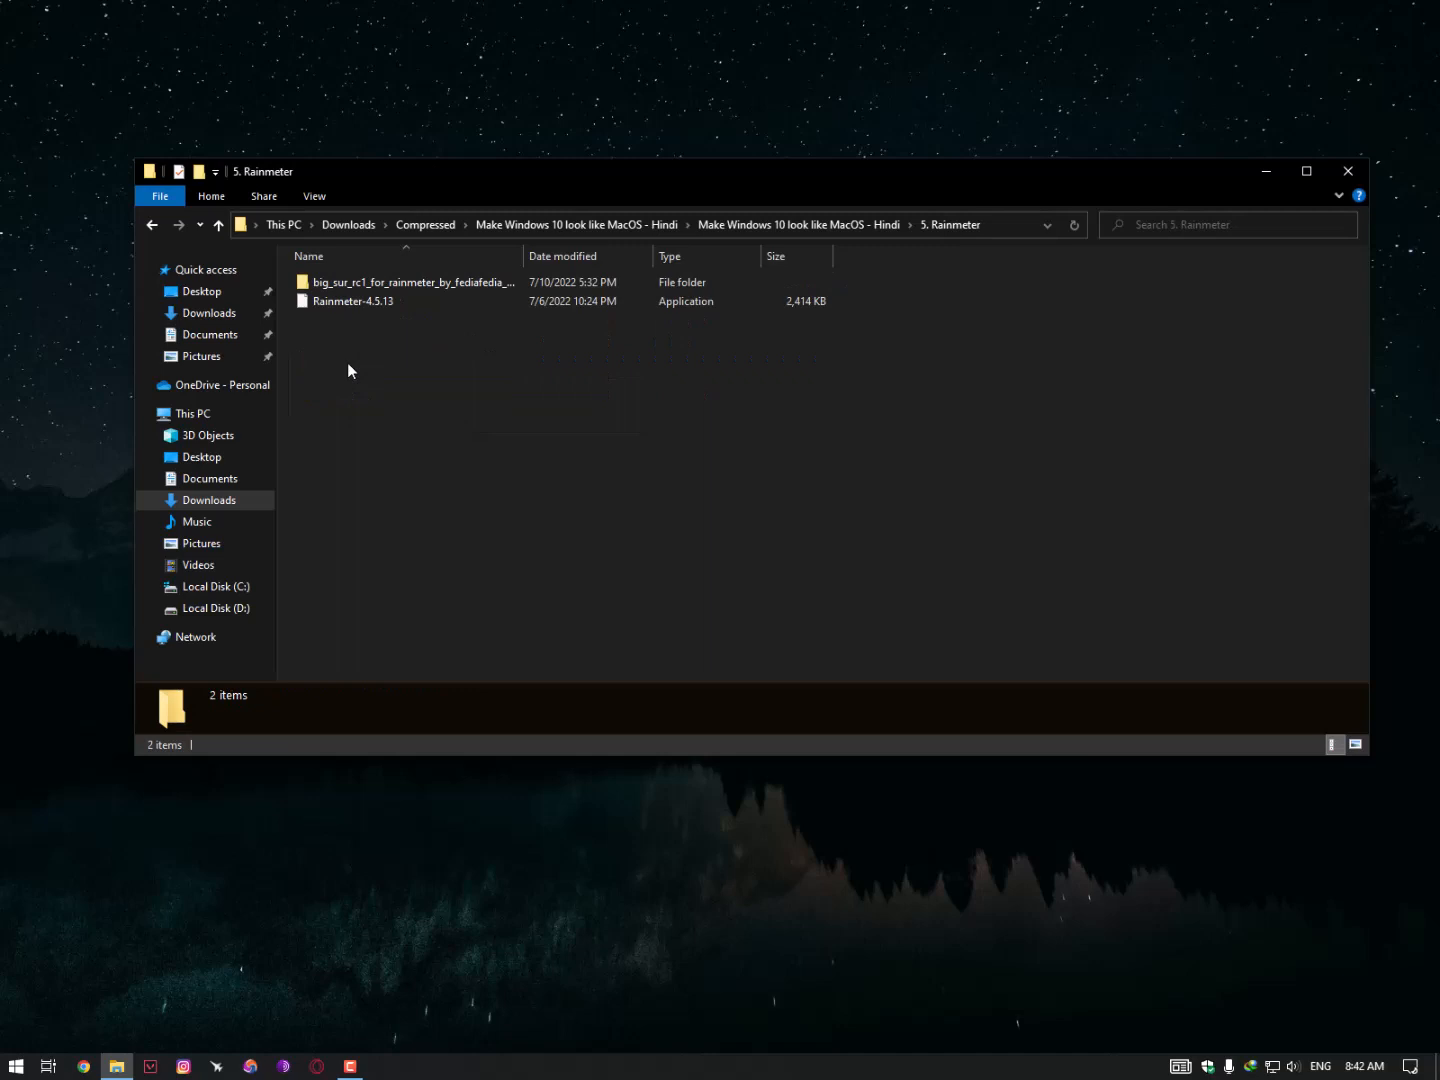
- Run Rainmeter-4.5.13 as administrator and install it in English with the standard settings
right_click(337, 300)
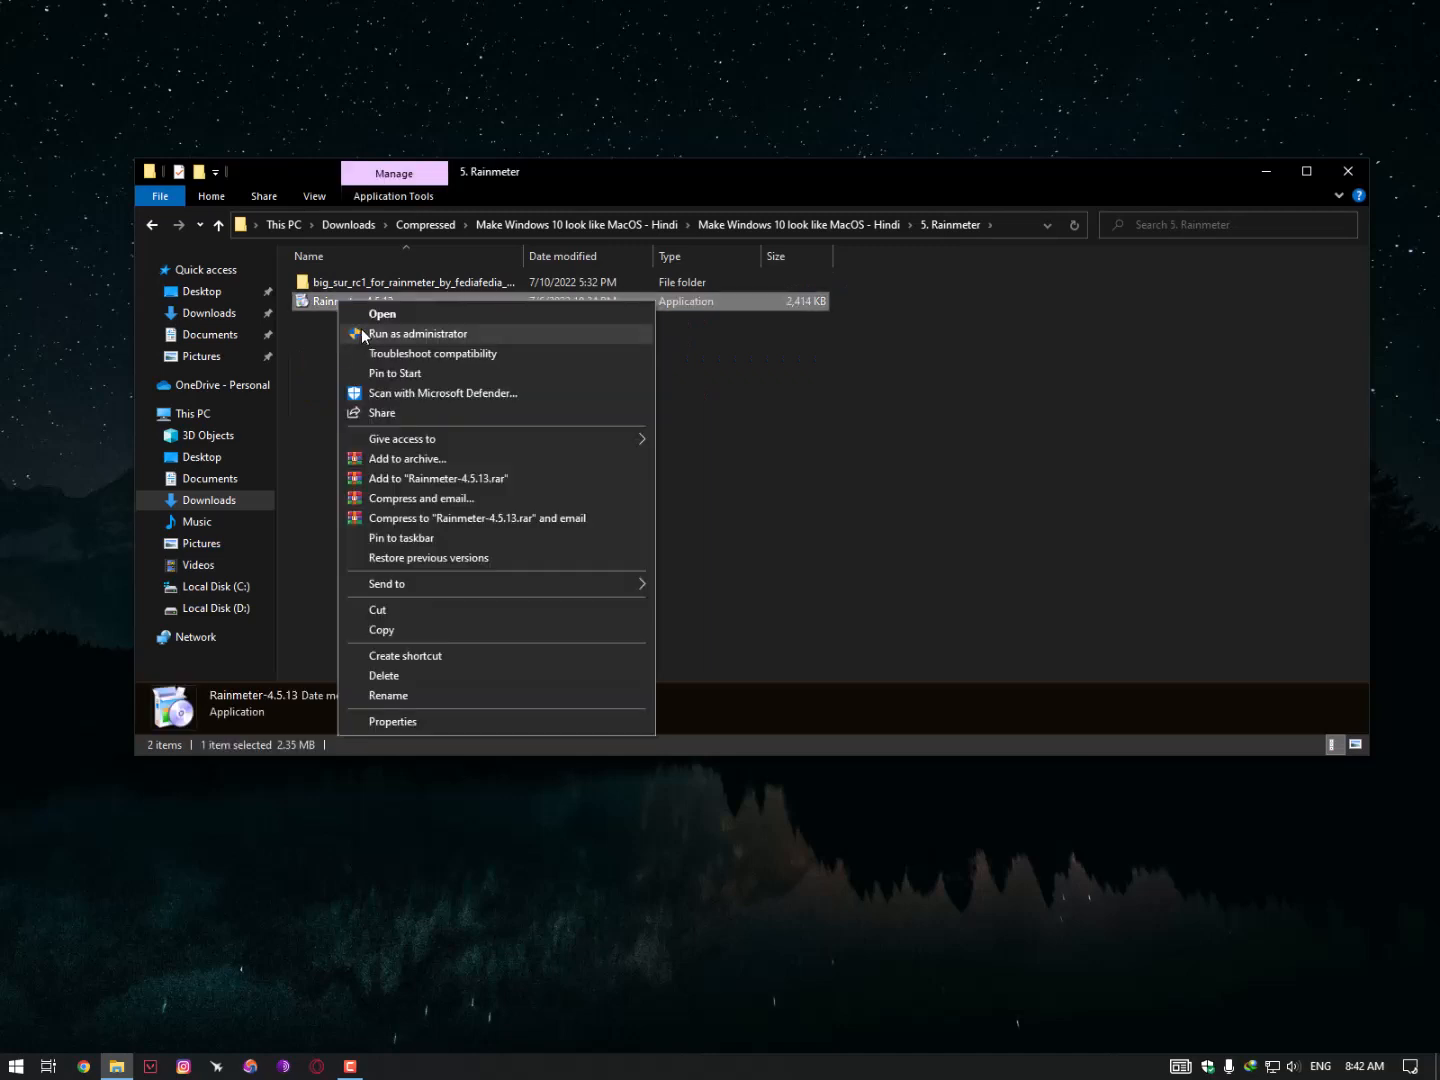
left_click(362, 330)
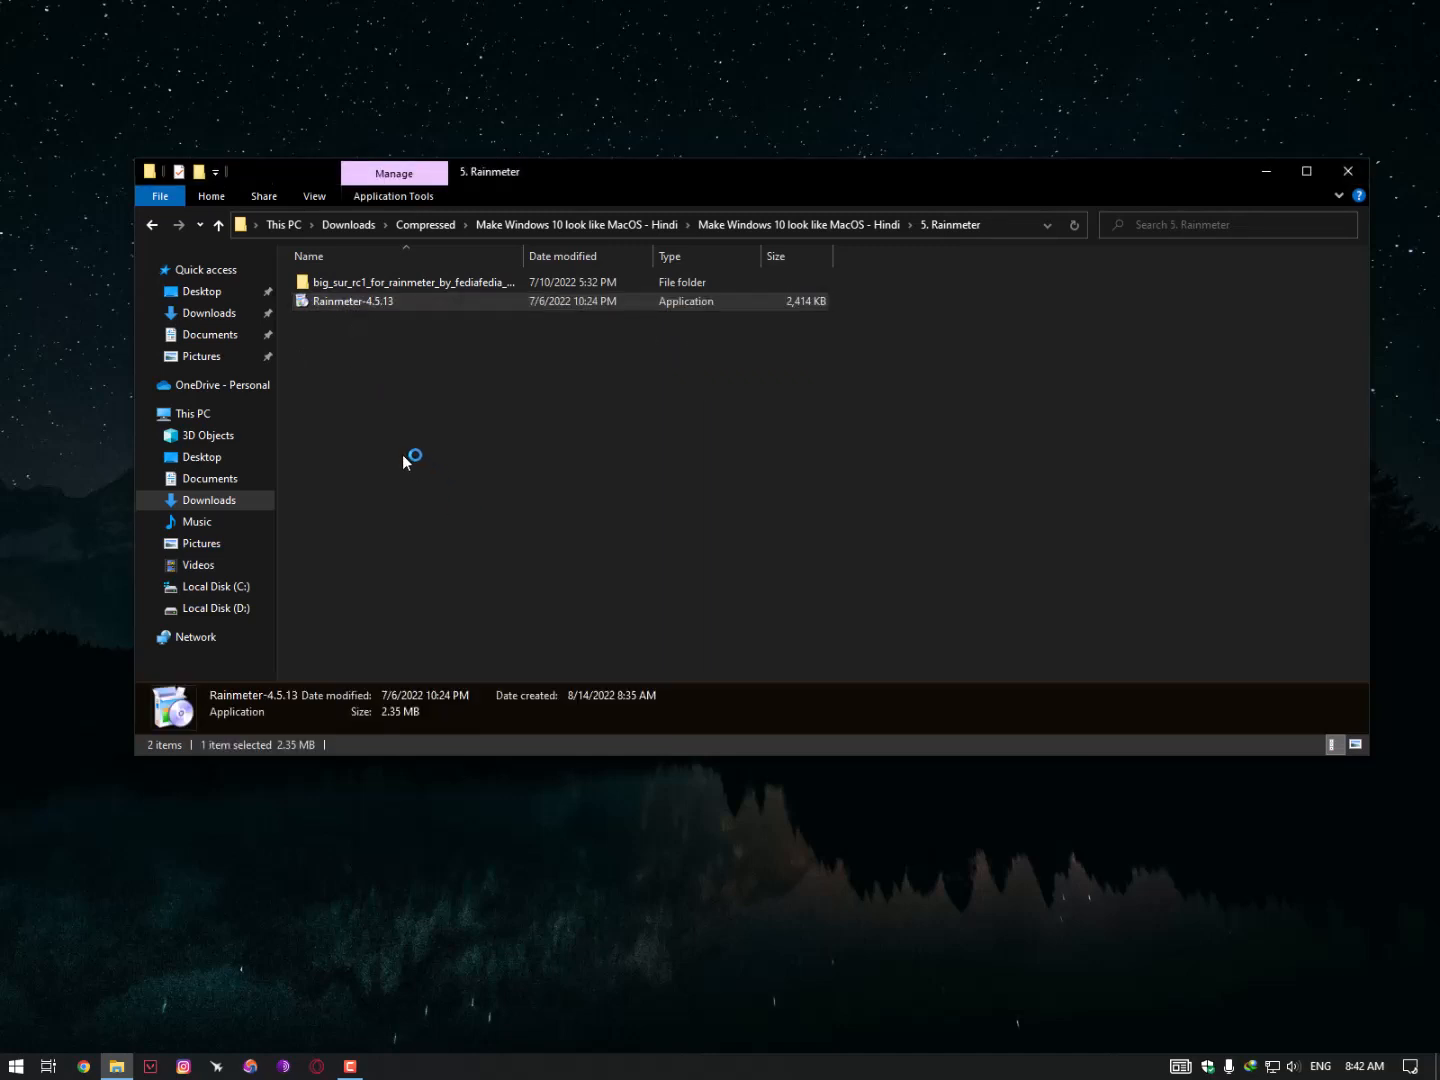
left_click_drag(671, 467, 493, 356)
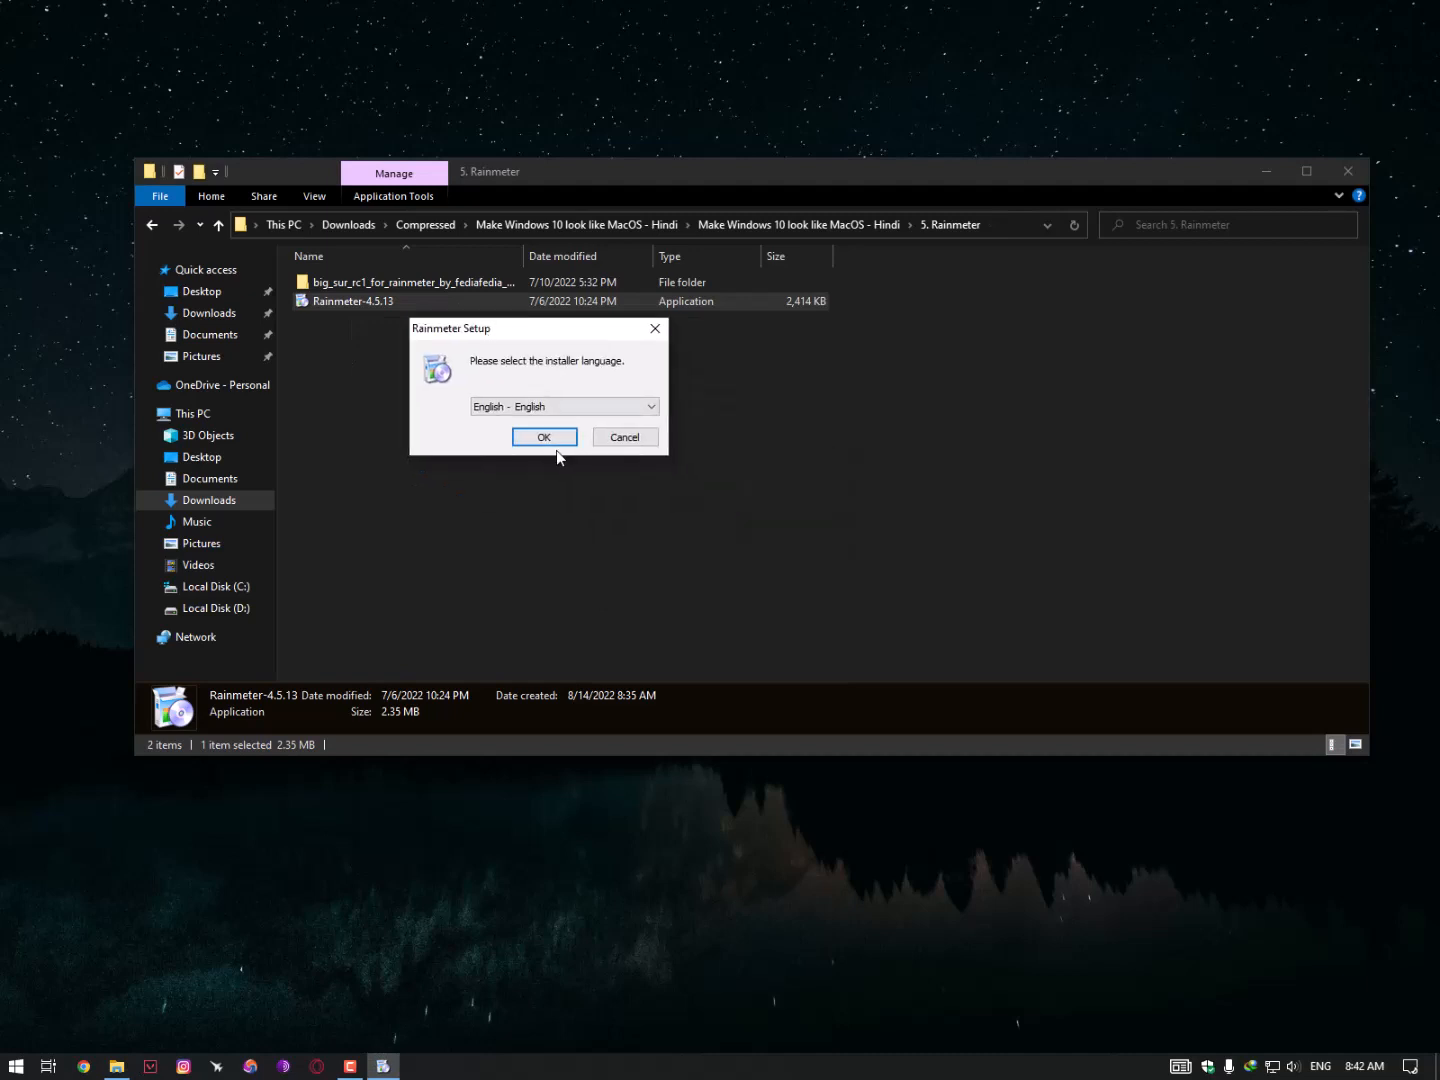
left_click(550, 450)
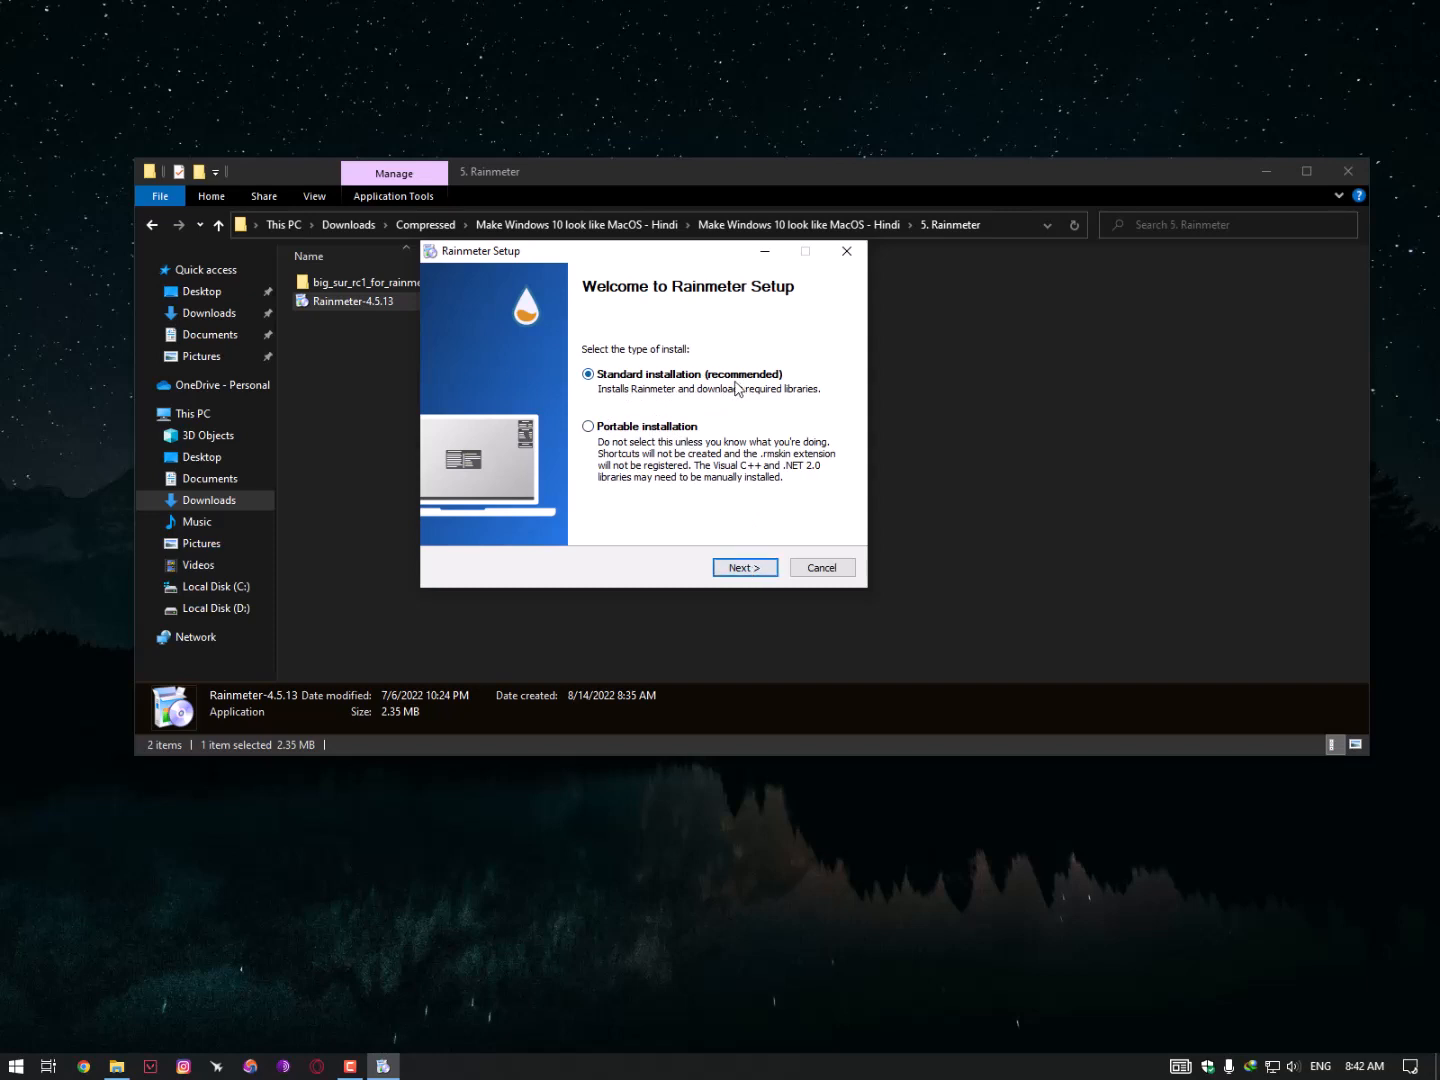
left_click(745, 571)
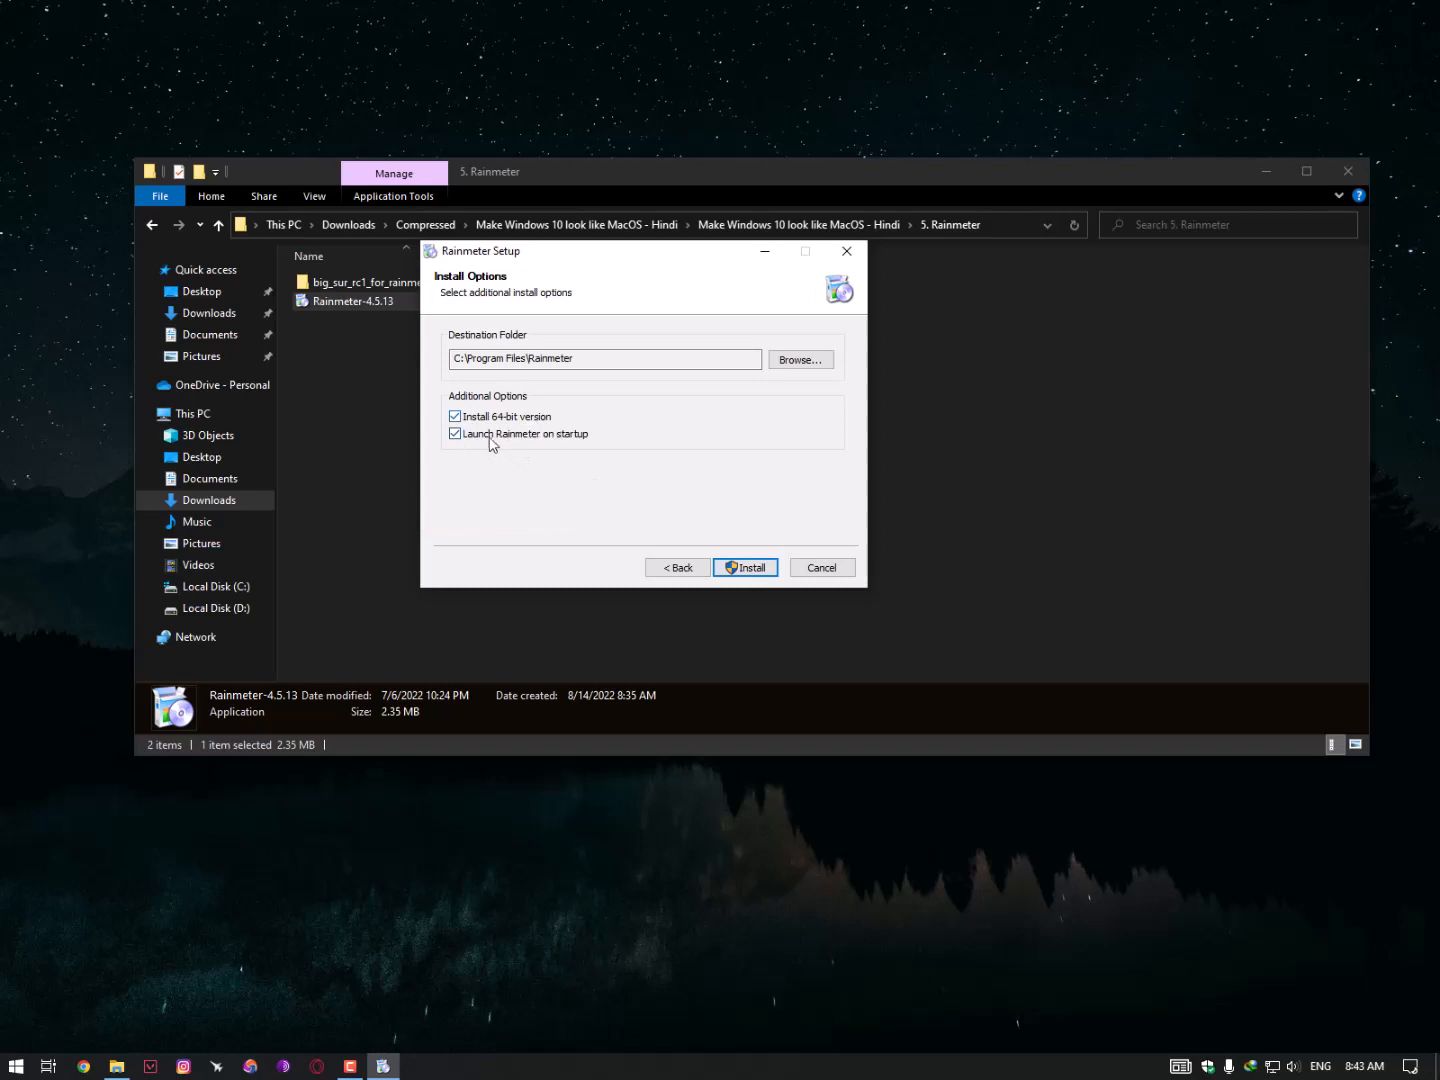
left_click(738, 567)
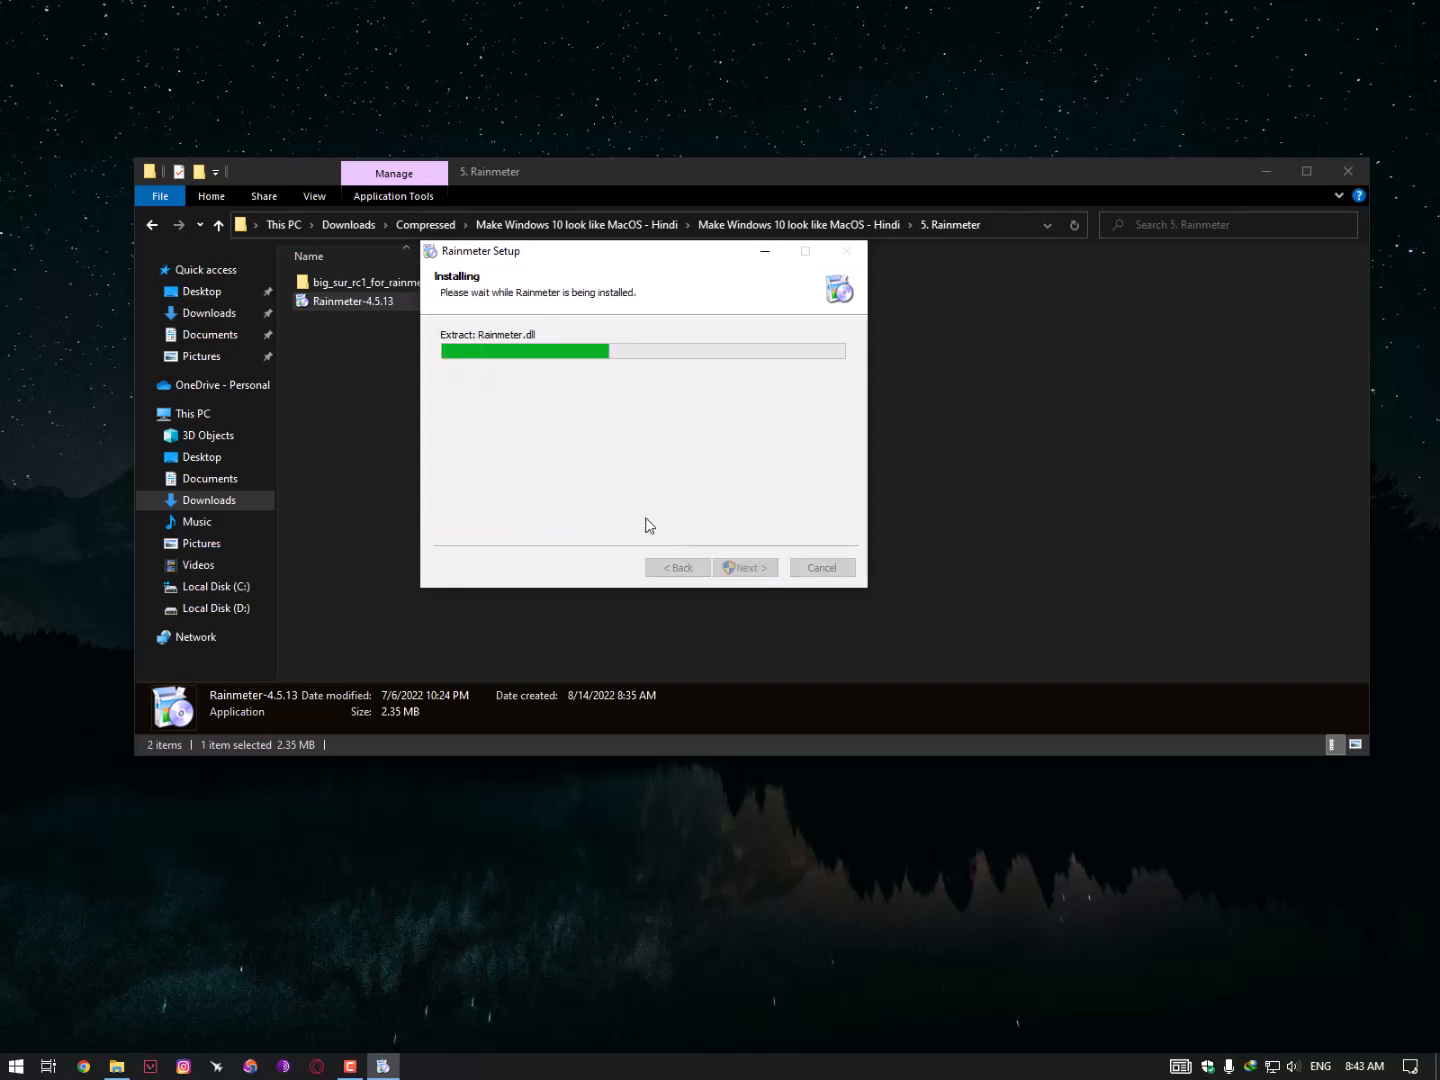
left_click(749, 569)
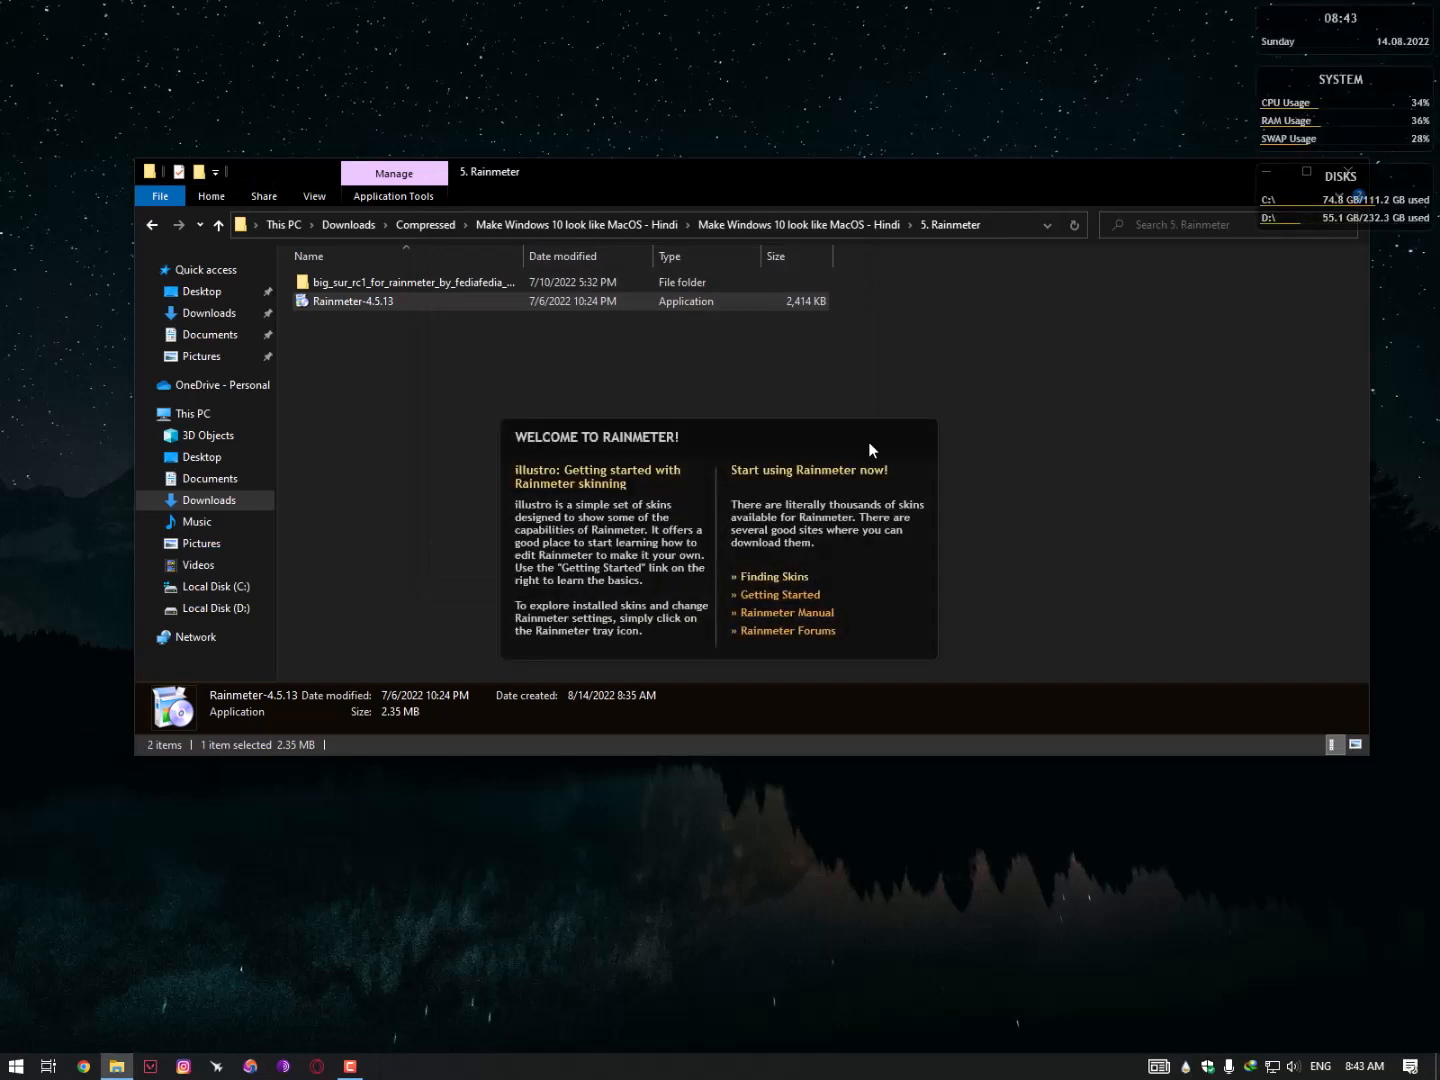
- Unload the illustro DISKS, SYSTEM and clock widgets from the desktop
right_click(1287, 218)
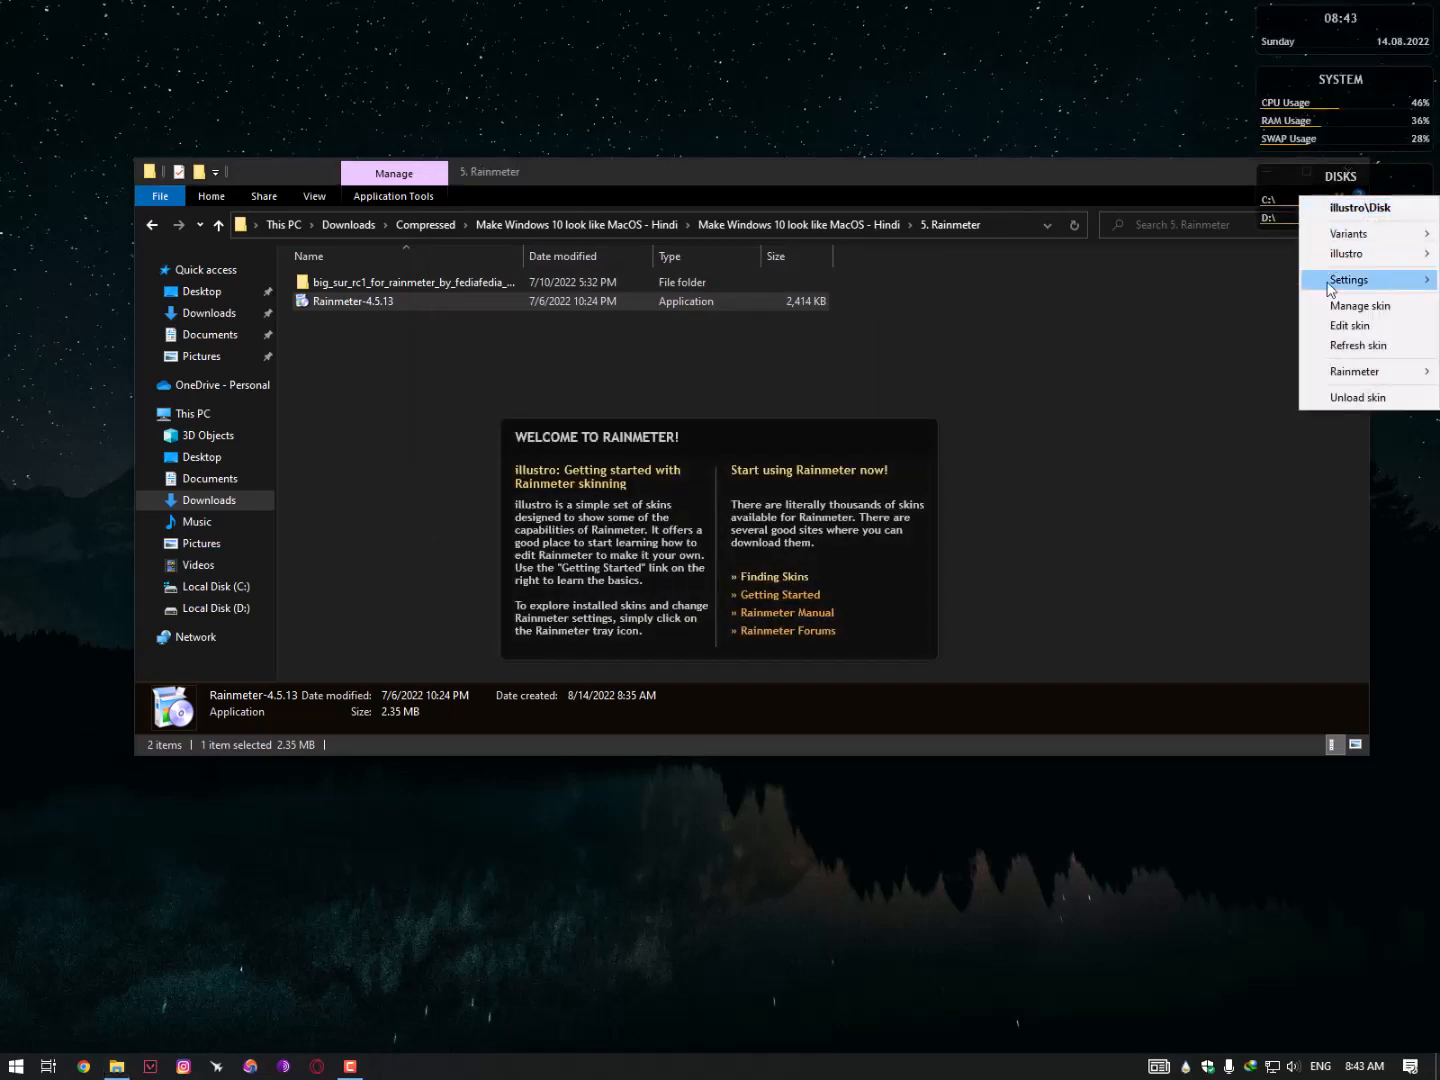
left_click(1365, 398)
right_click(1291, 139)
left_click(1354, 343)
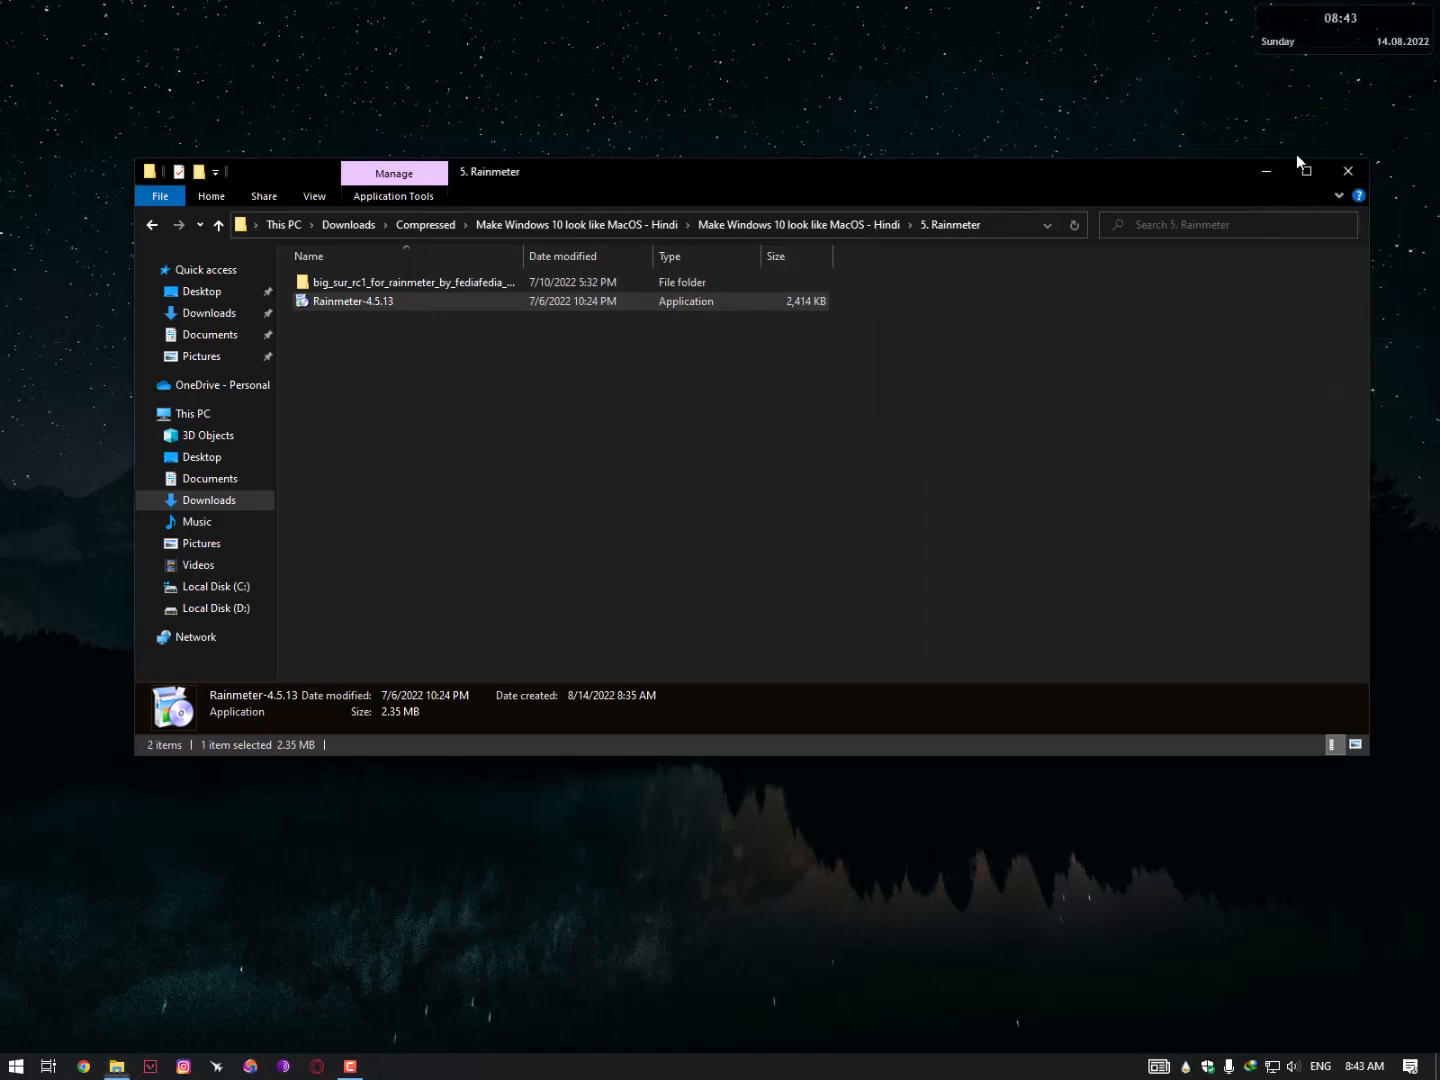
right_click(1312, 47)
left_click(1347, 239)
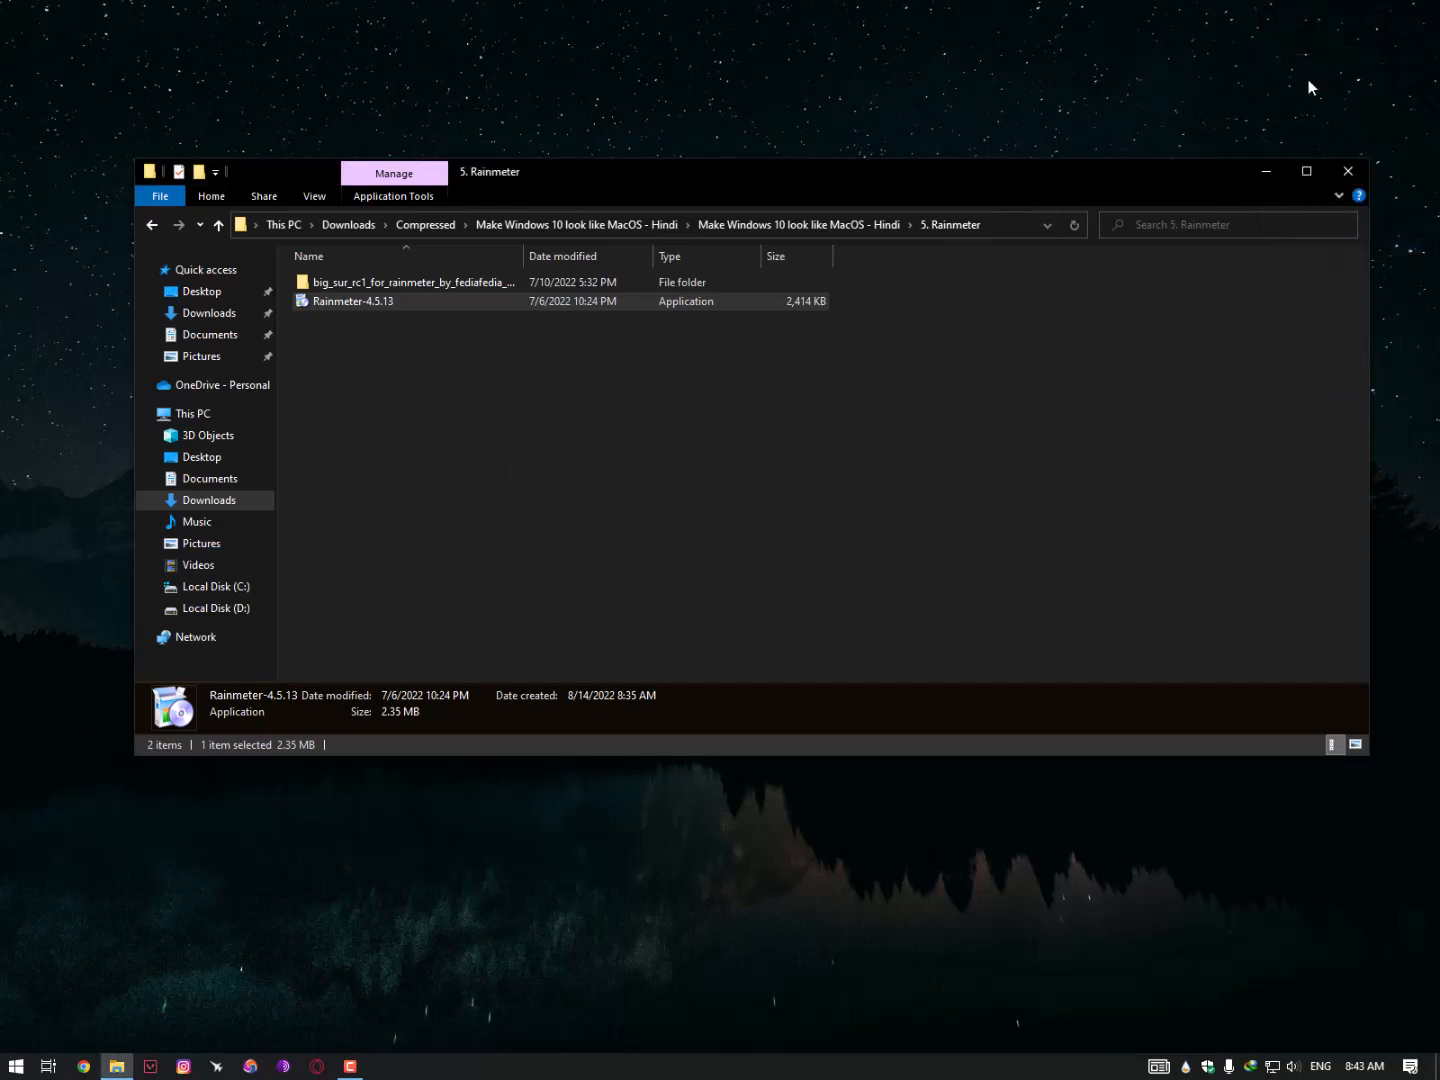
- Open the big_sur skin folder and view its preview.png image before closing it
double_click(435, 284)
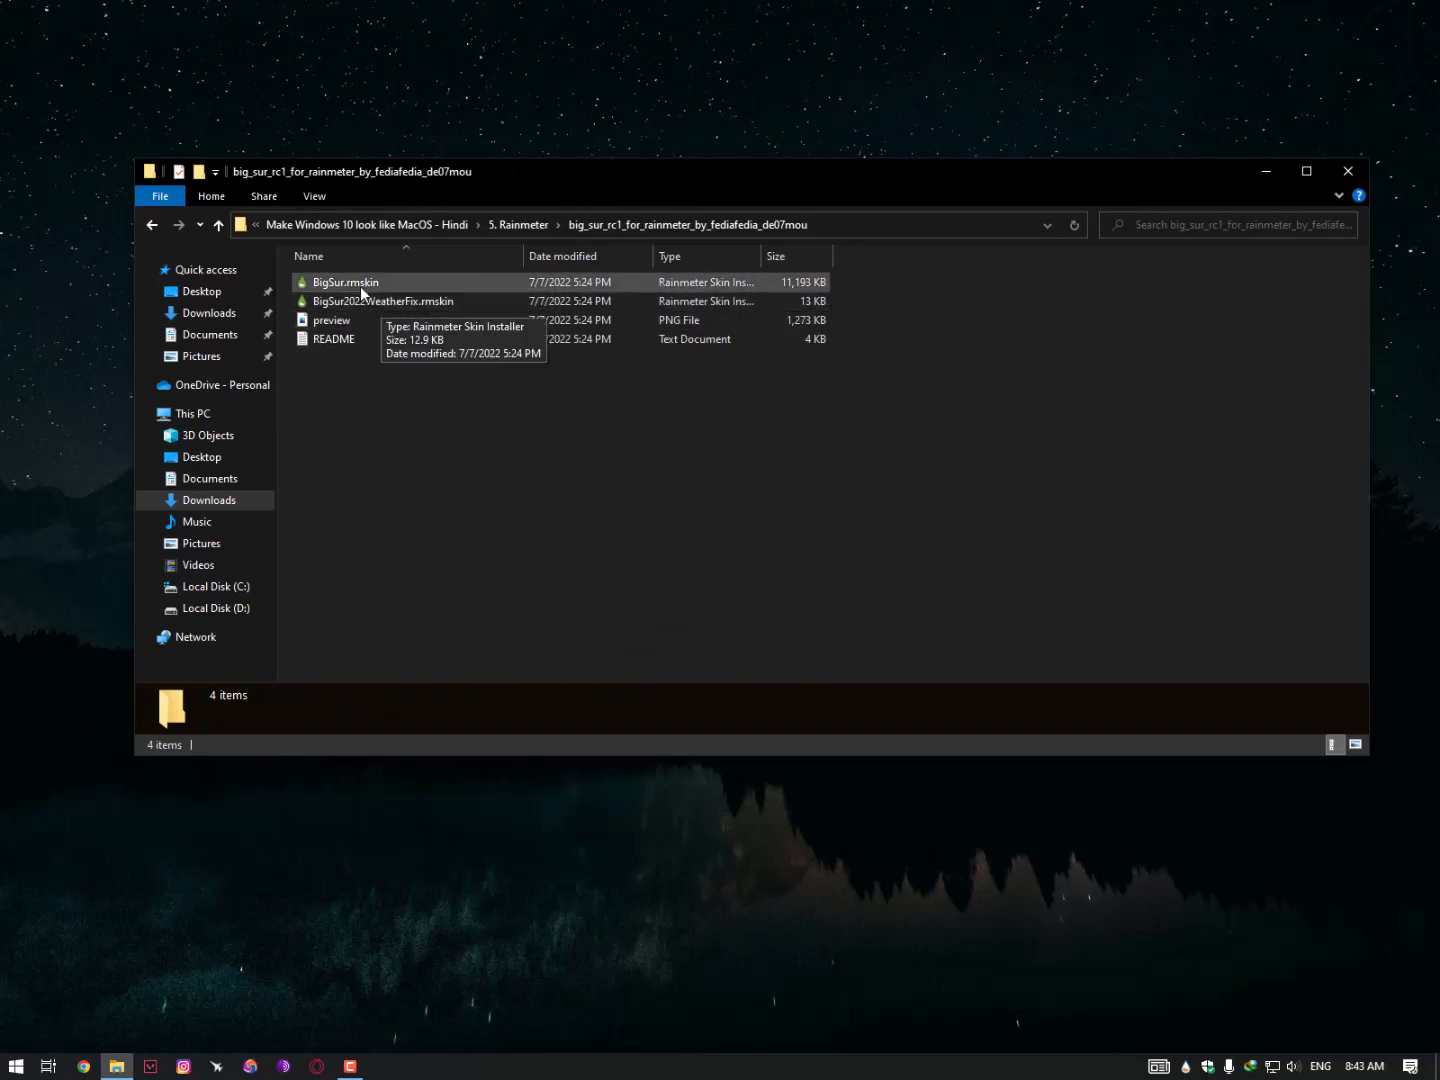
double_click(347, 324)
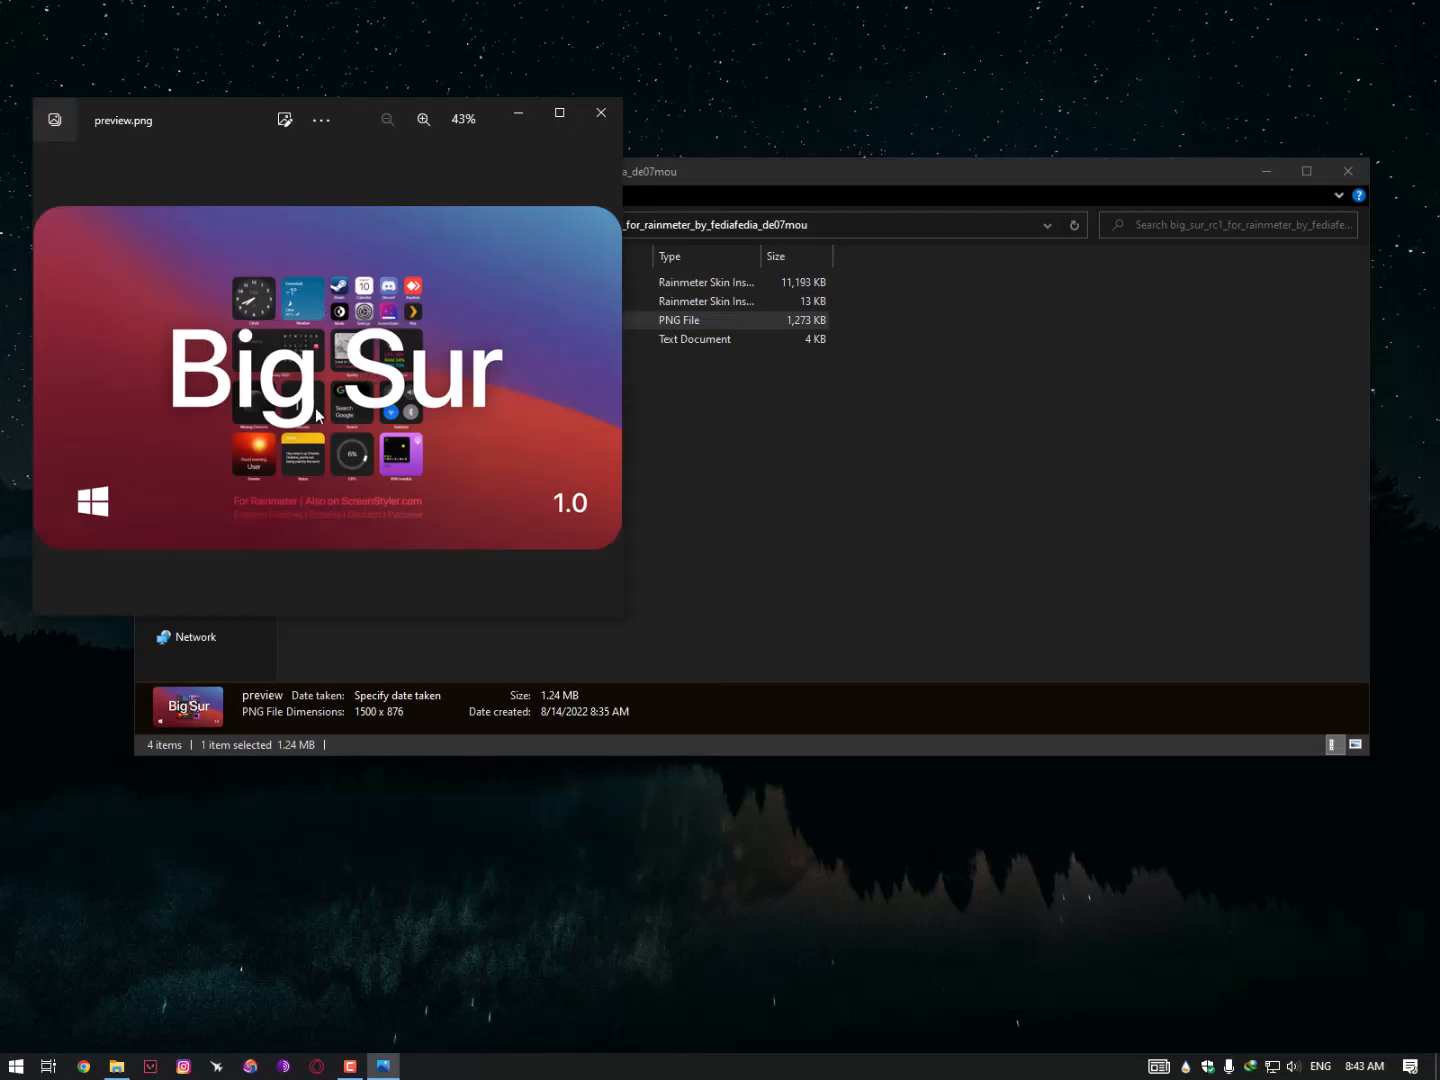
left_click(593, 124)
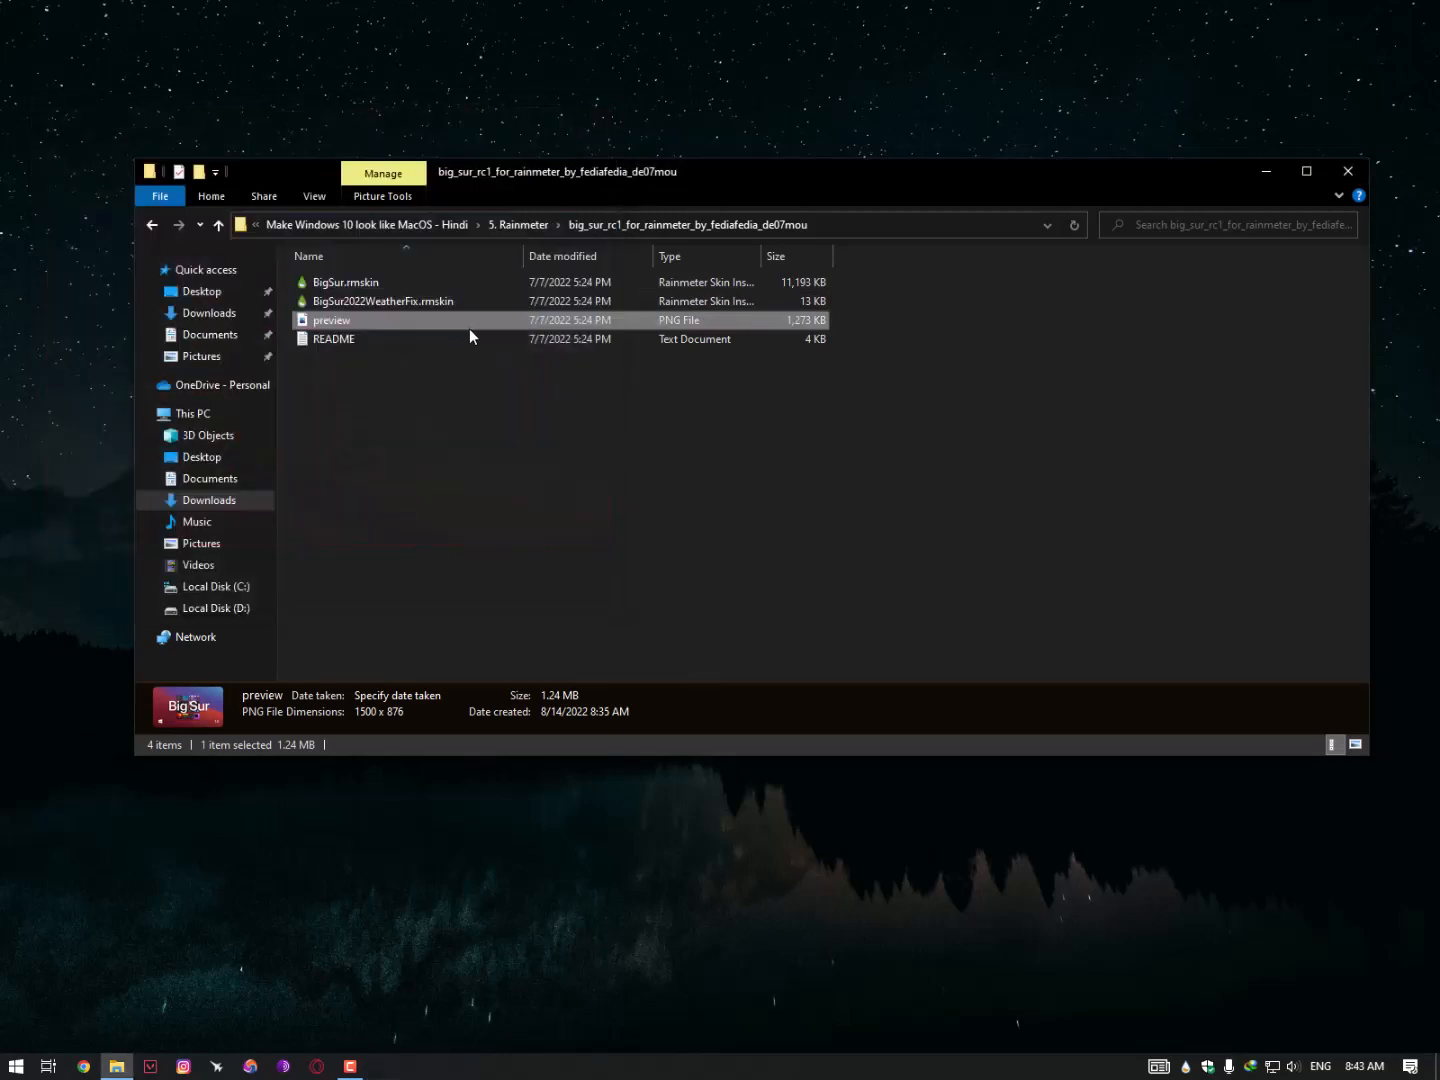
left_click(350, 303)
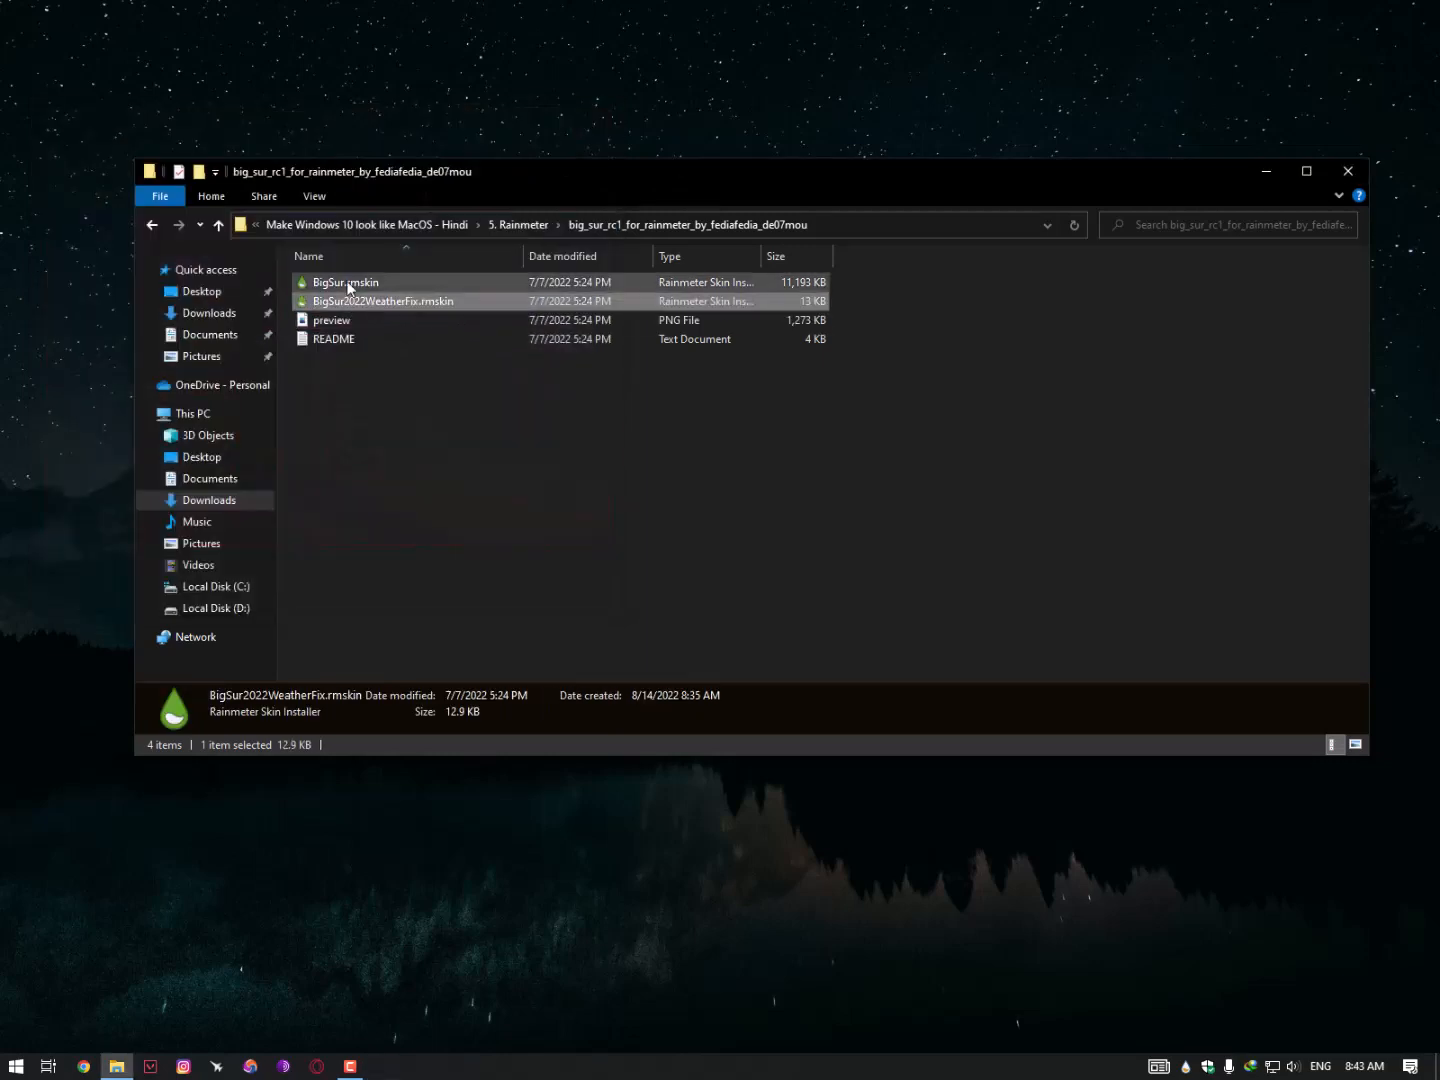
- Install the BigSur.rmskin package, then the BigSur2022WeatherFix.rmskin update over it
double_click(350, 284)
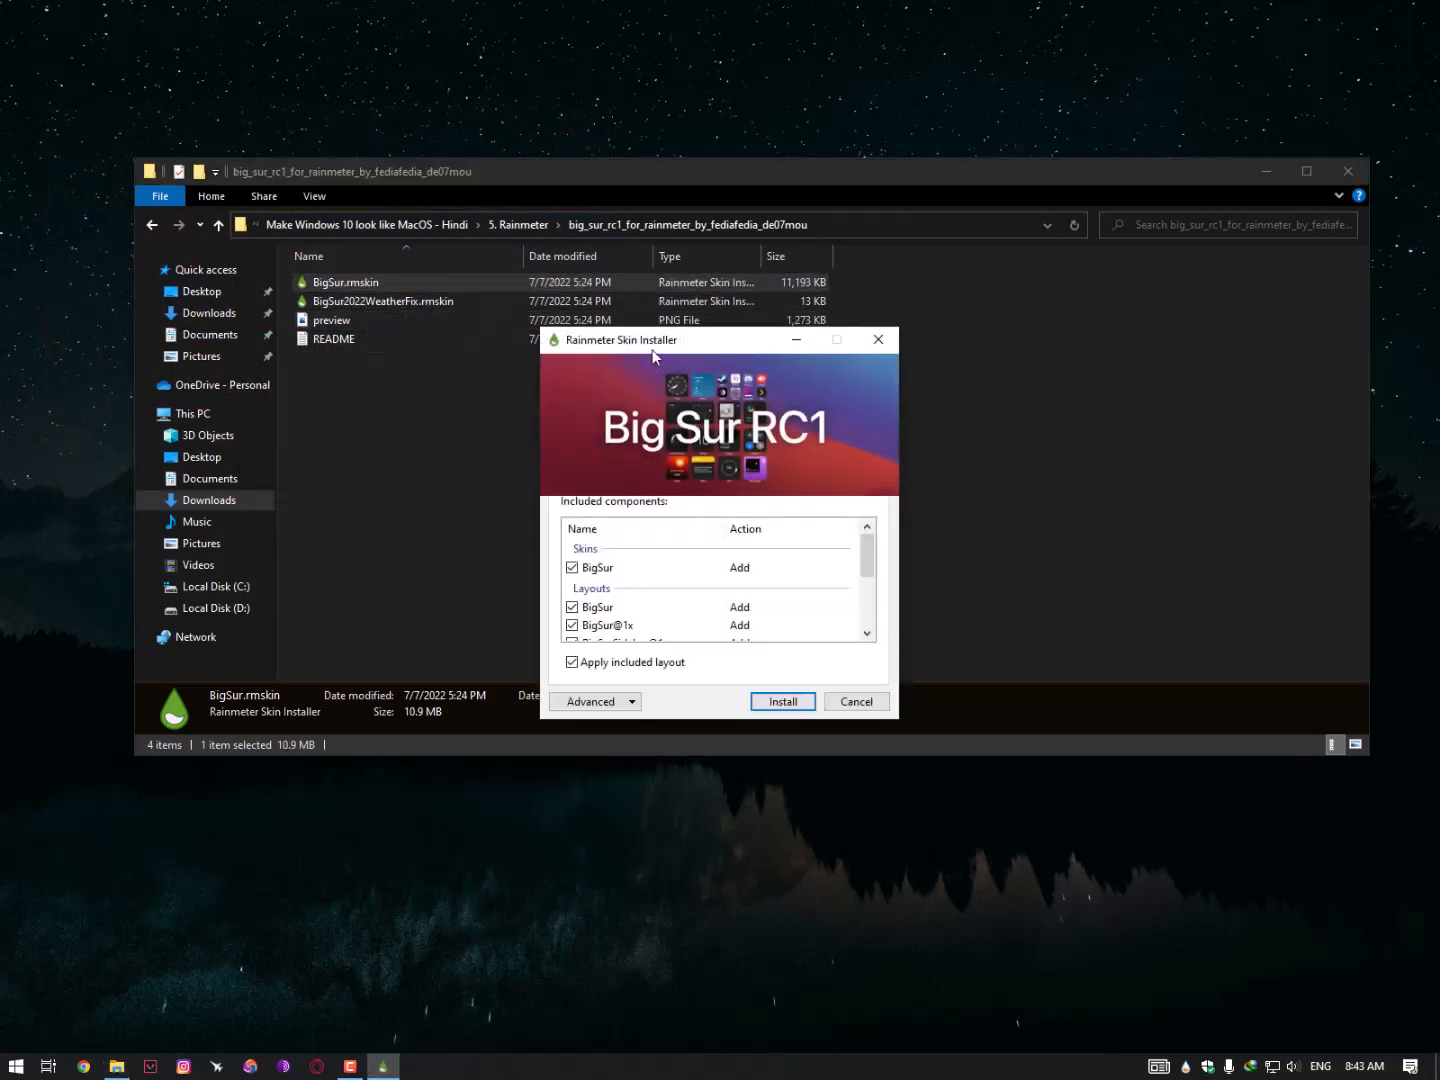
left_click_drag(653, 347, 626, 208)
scroll(612, 460, "down", 1)
scroll(612, 461, "down", 2)
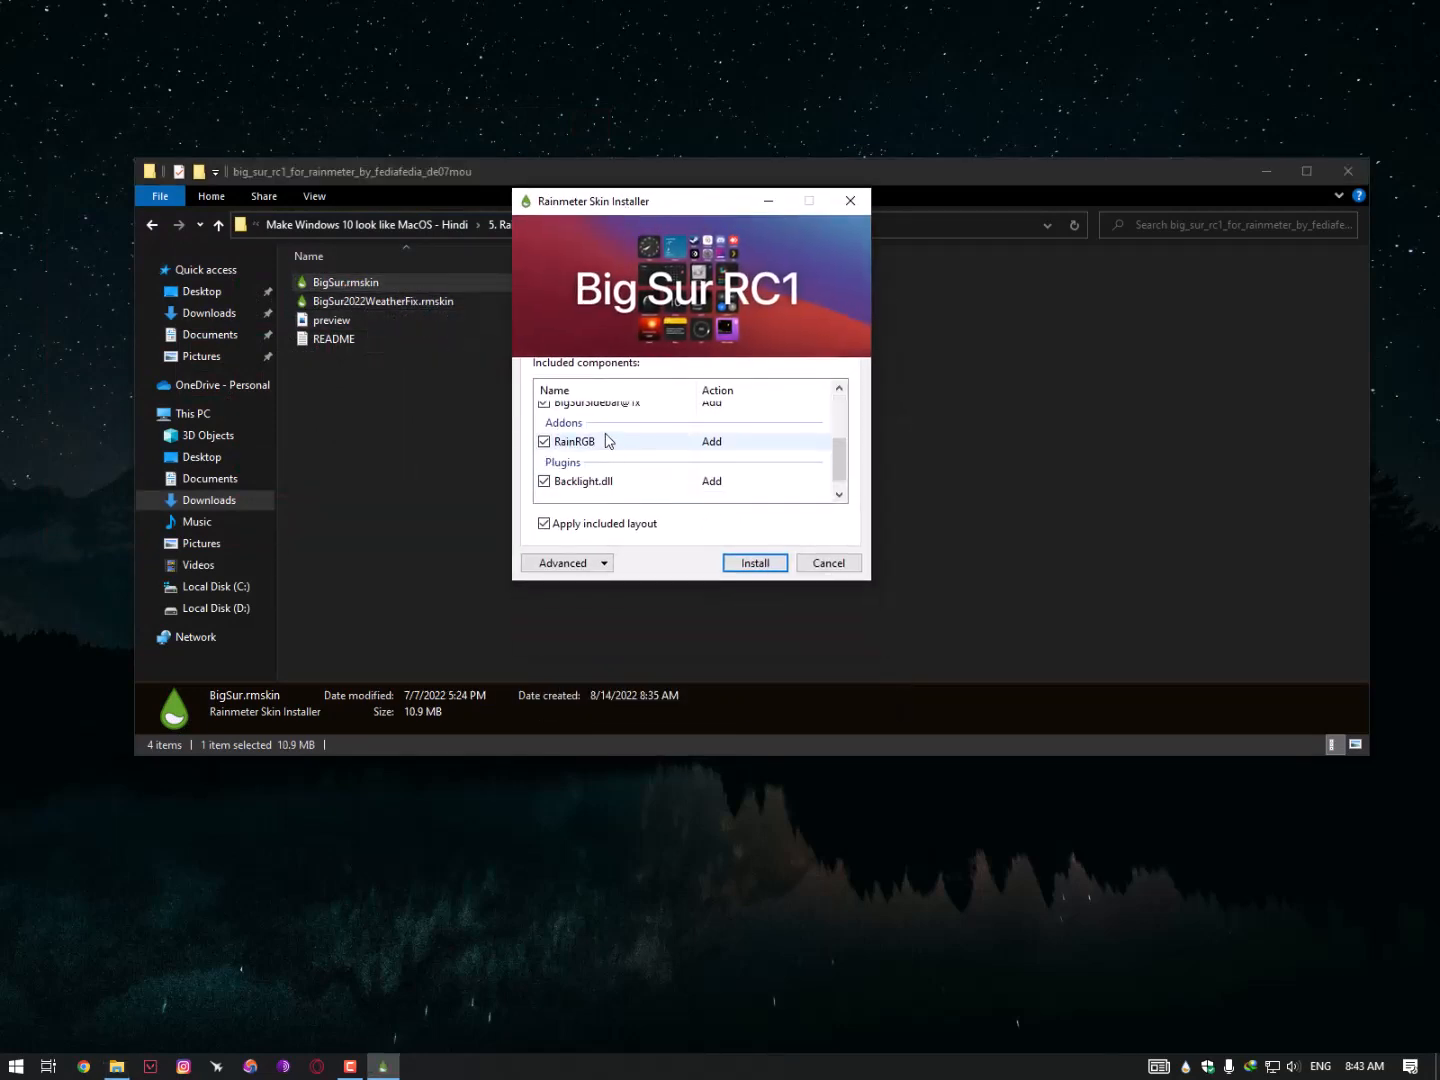
scroll(605, 454, "up", 4)
scroll(604, 440, "down", 4)
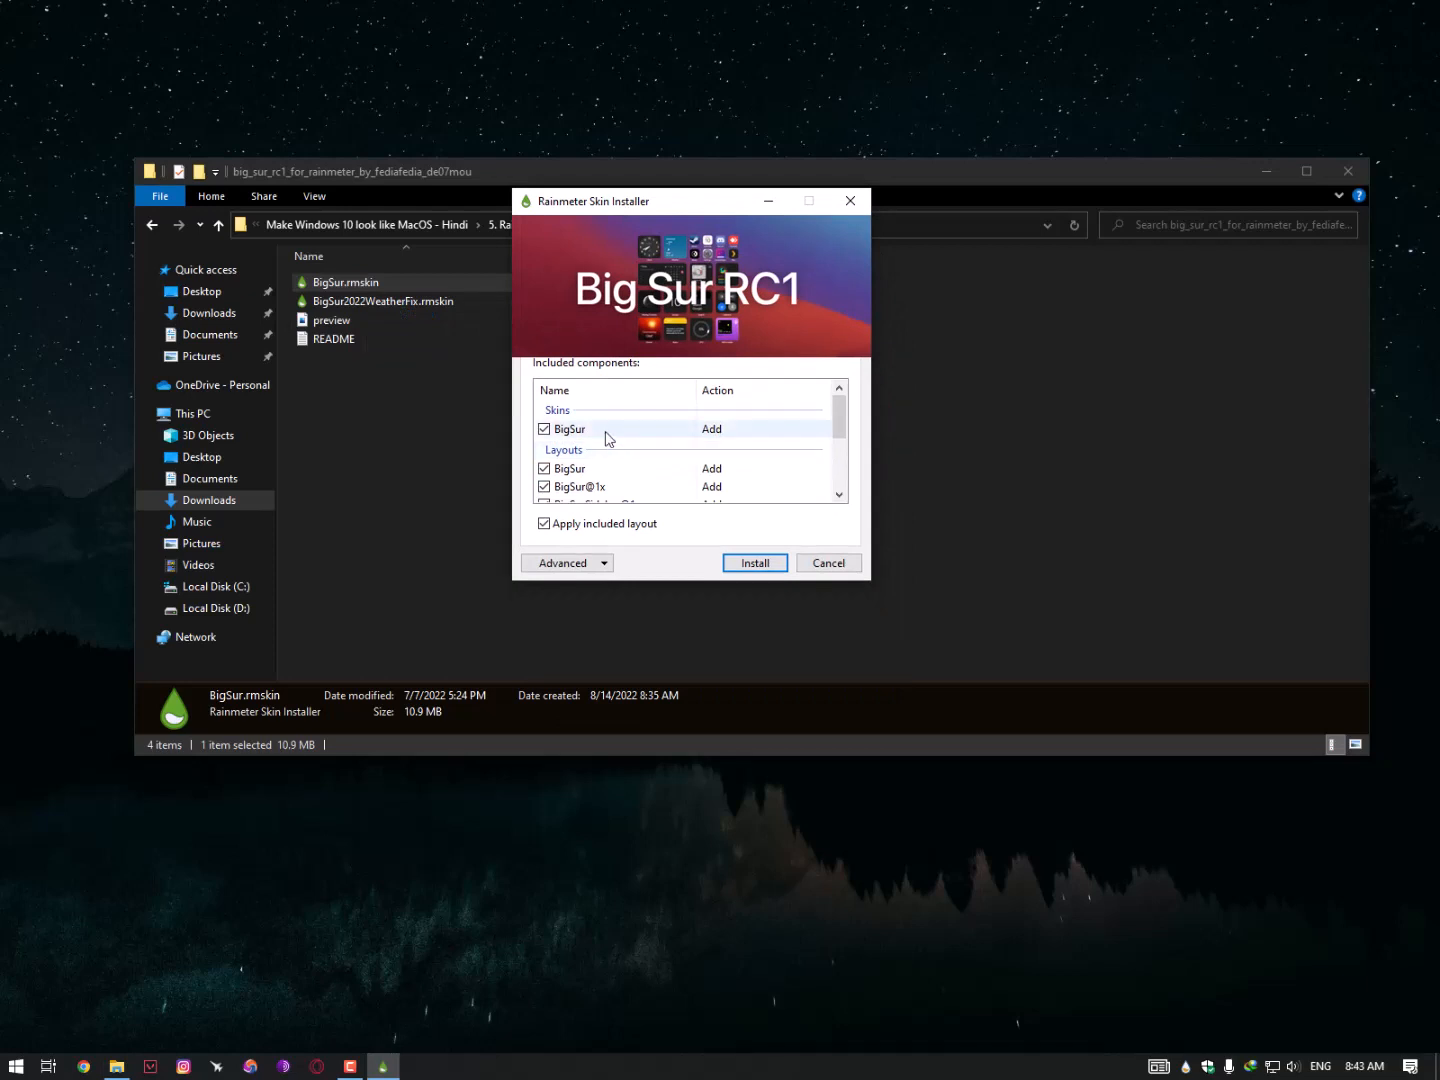
left_click(737, 563)
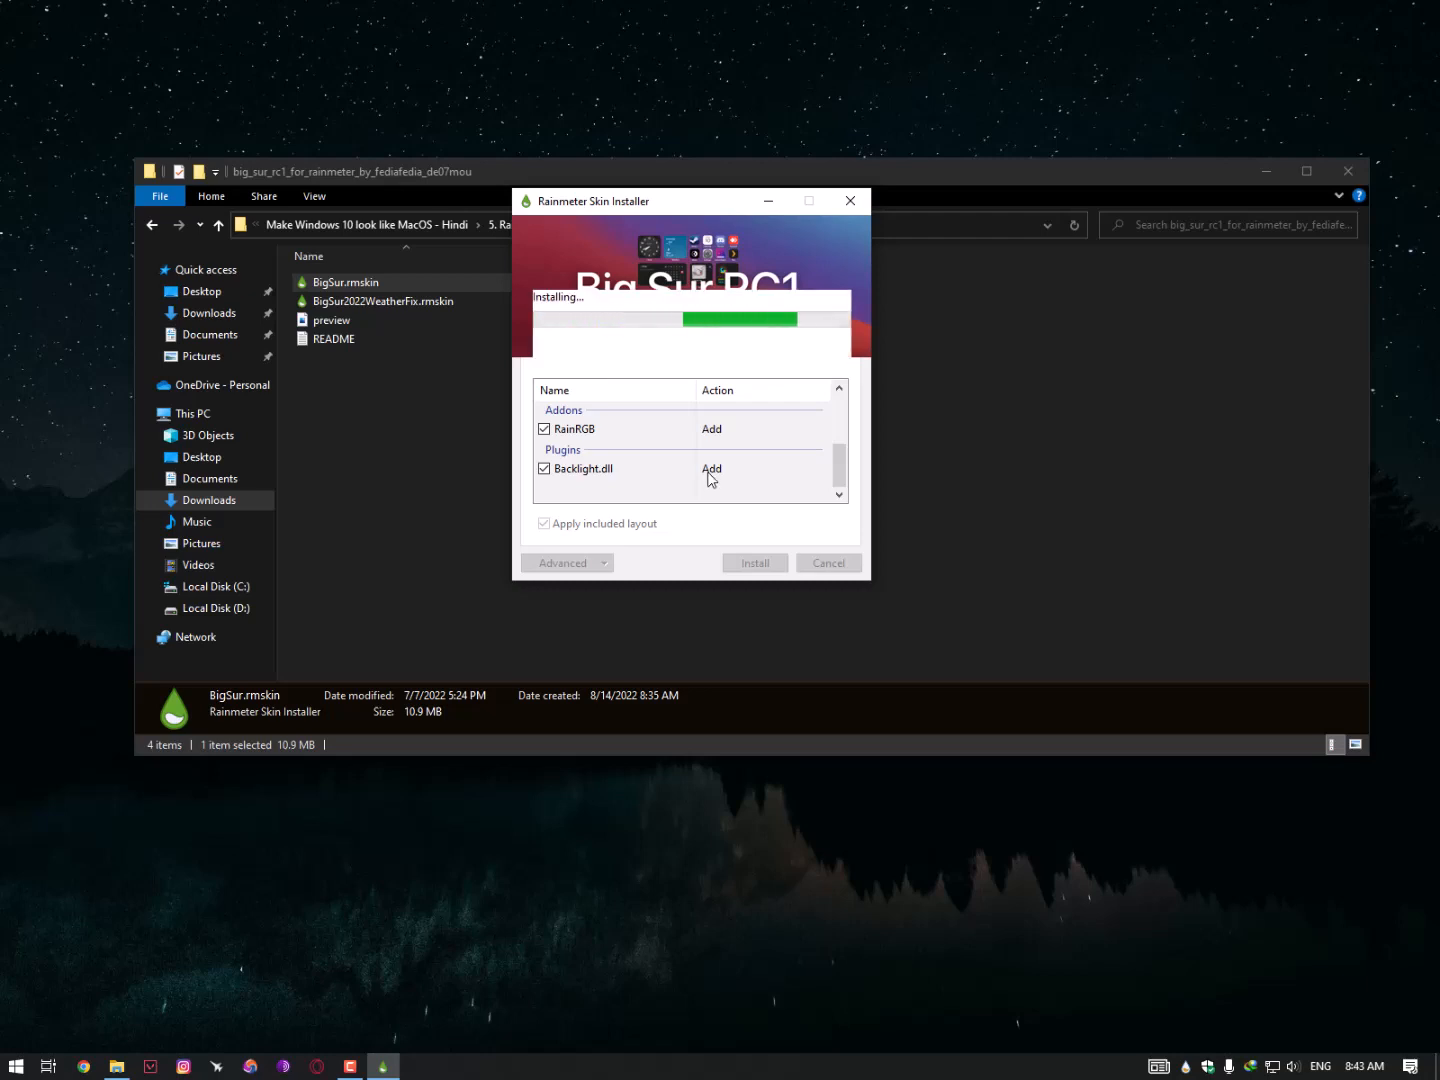
double_click(375, 302)
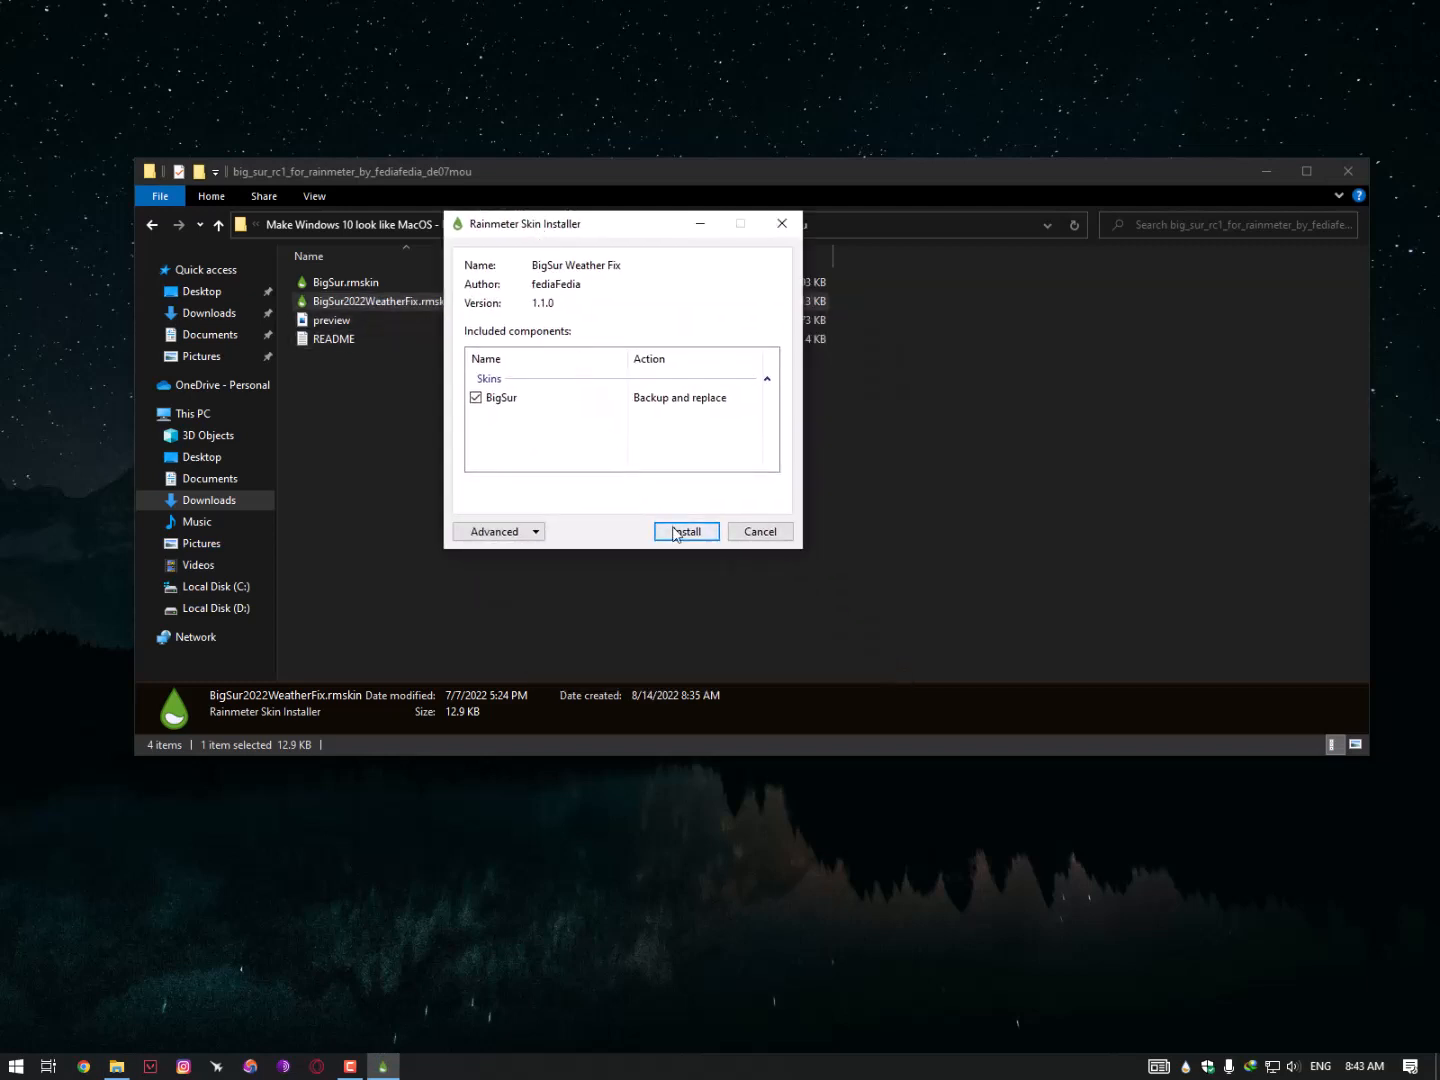
left_click(674, 533)
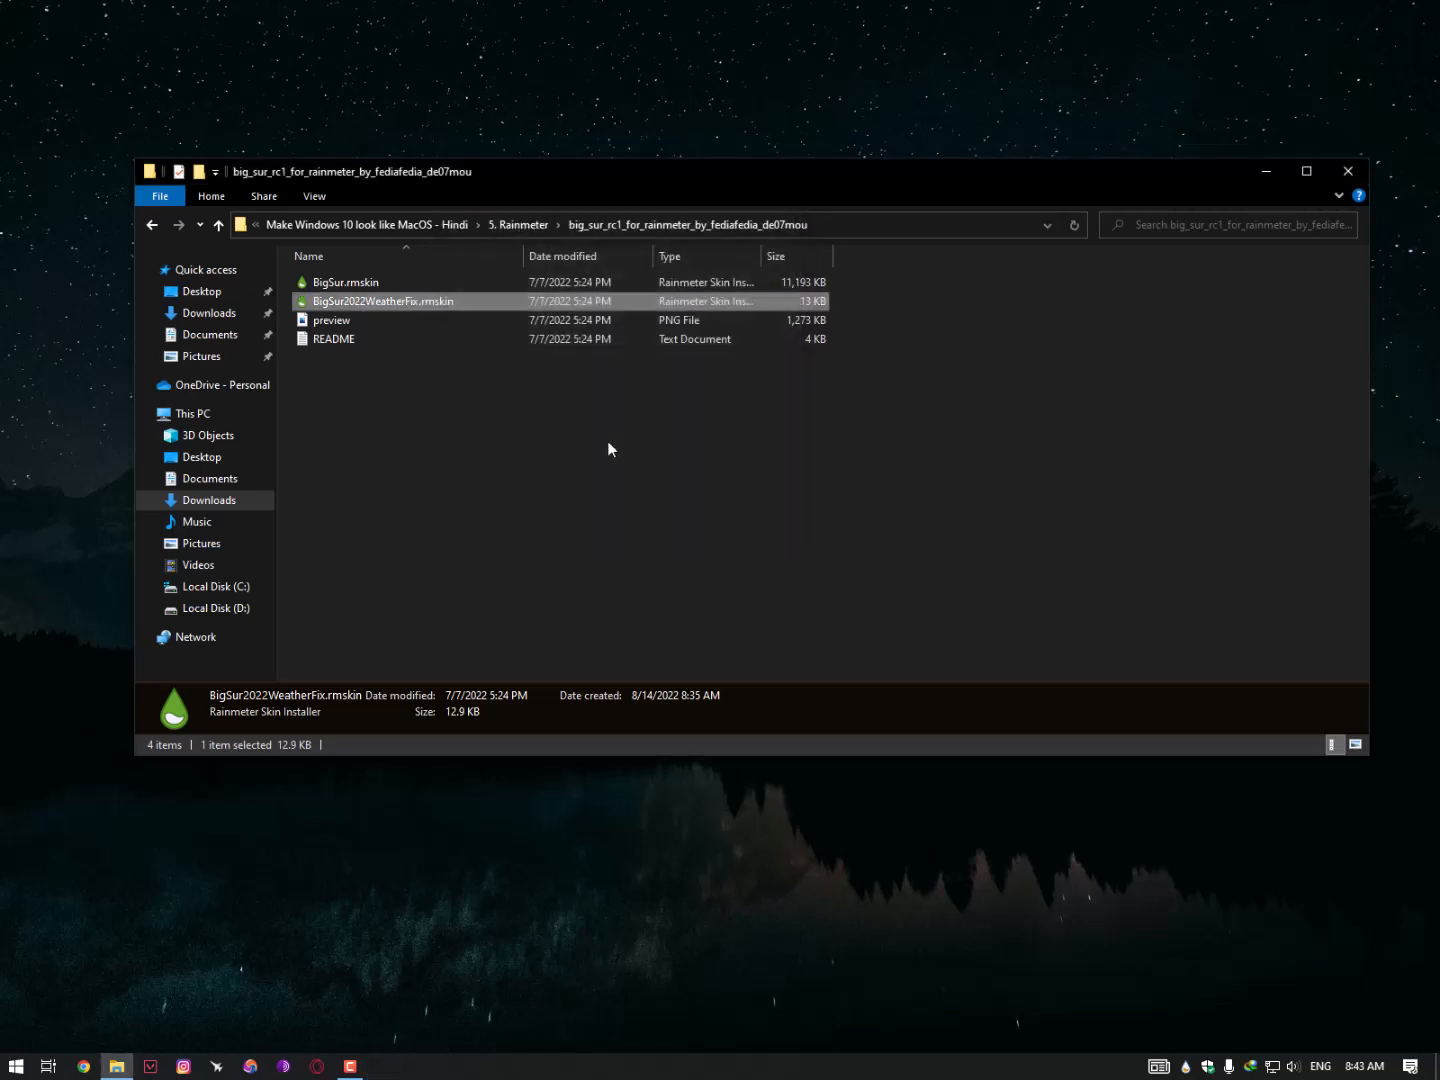
- Open Manage Rainmeter, refresh all skins and load BigSur > Gallery > Gallery.ini, placing its panel top-right
right_click(1185, 1066)
mouse_move(1253, 1024)
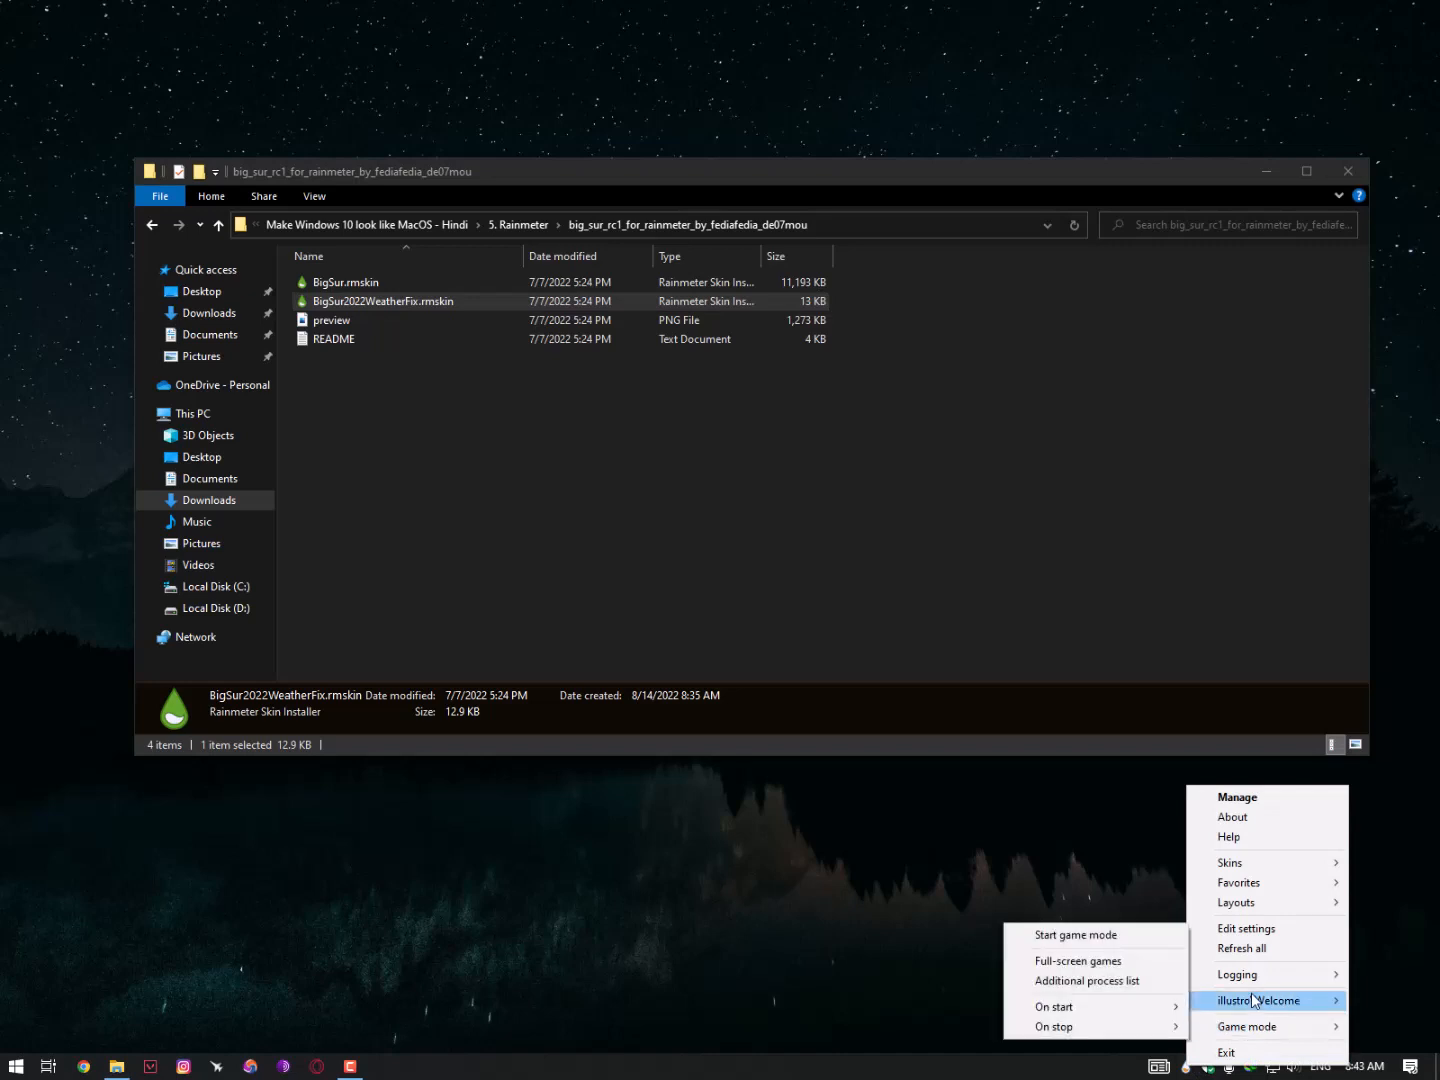
mouse_move(1257, 906)
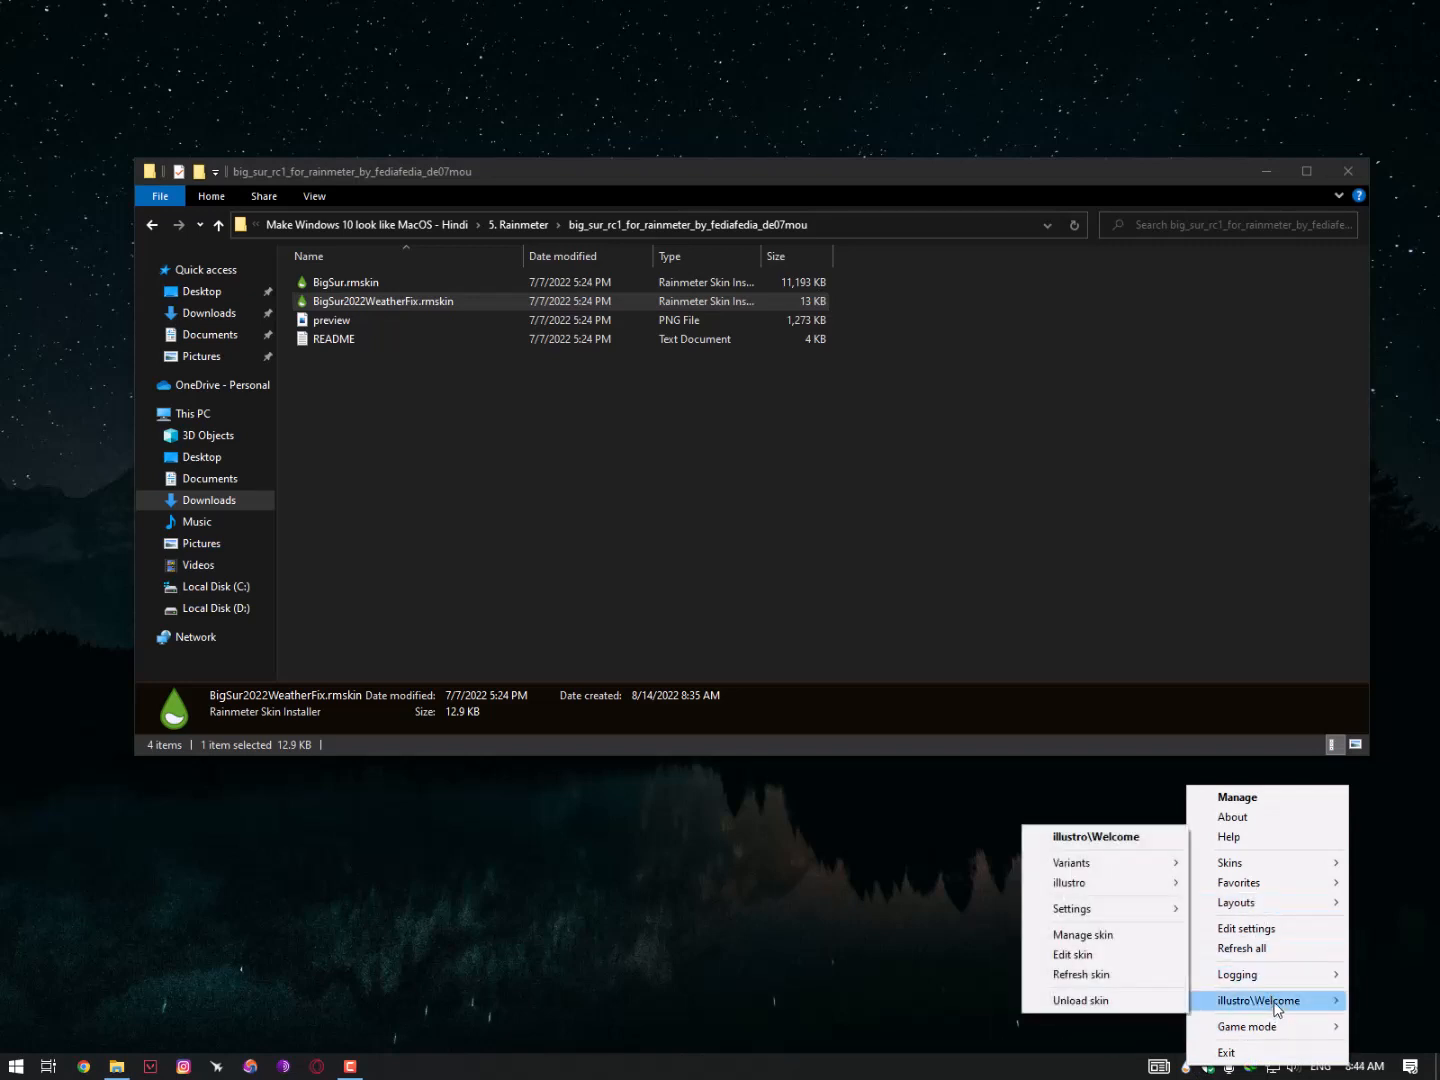
left_click(1195, 1075)
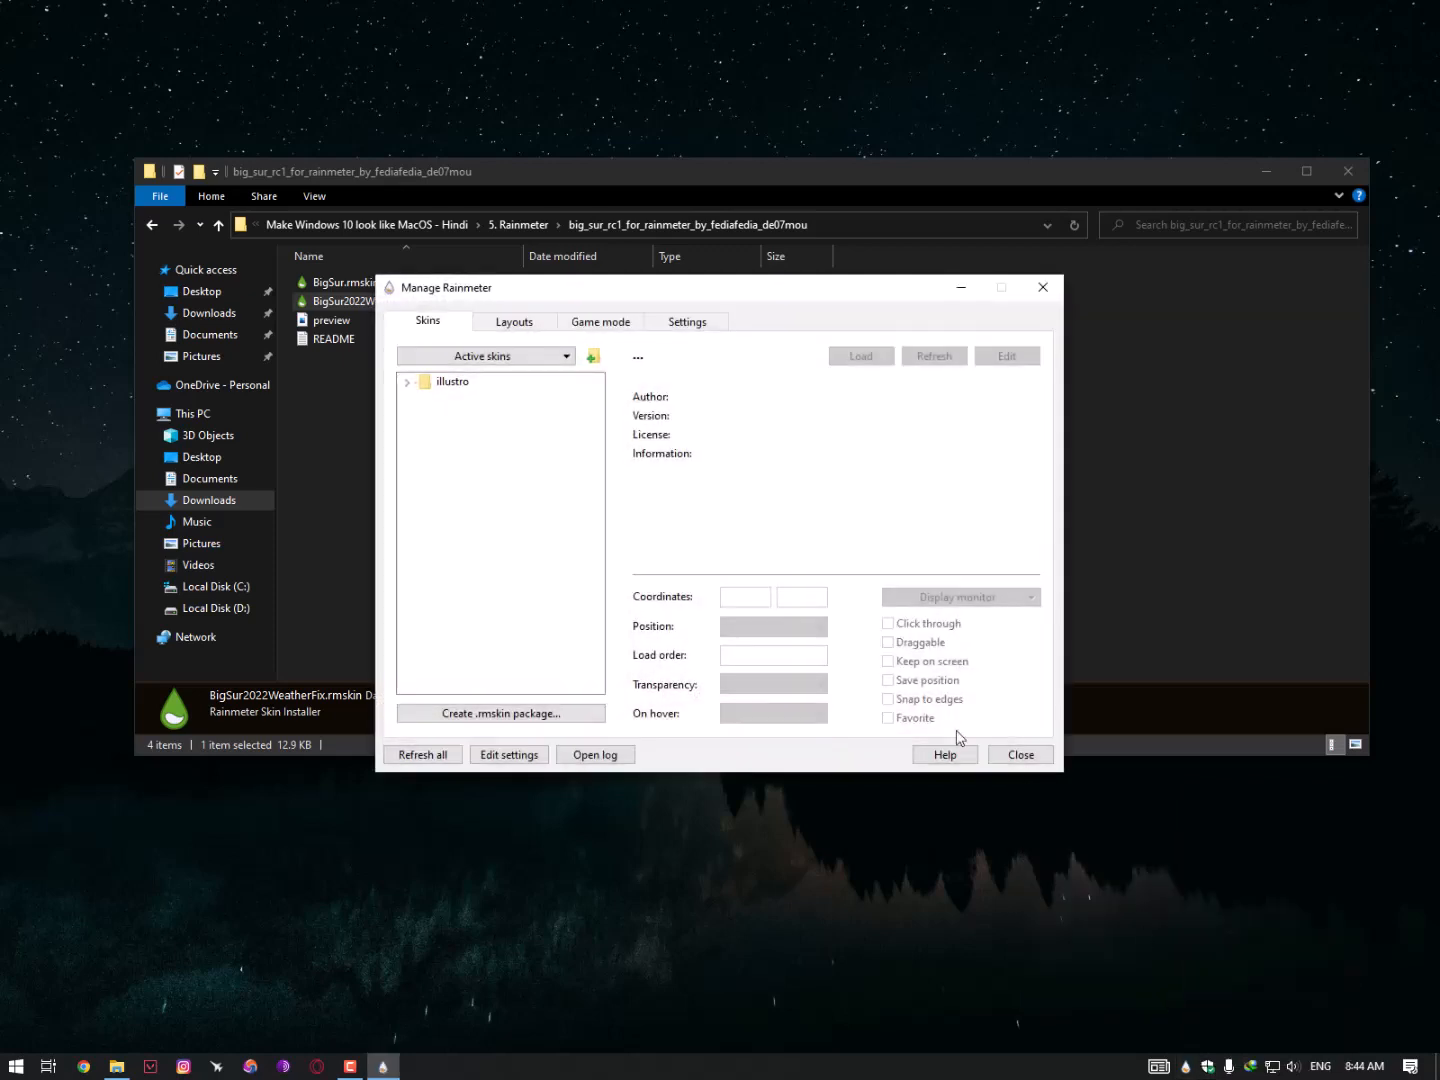
left_click_drag(586, 282, 417, 108)
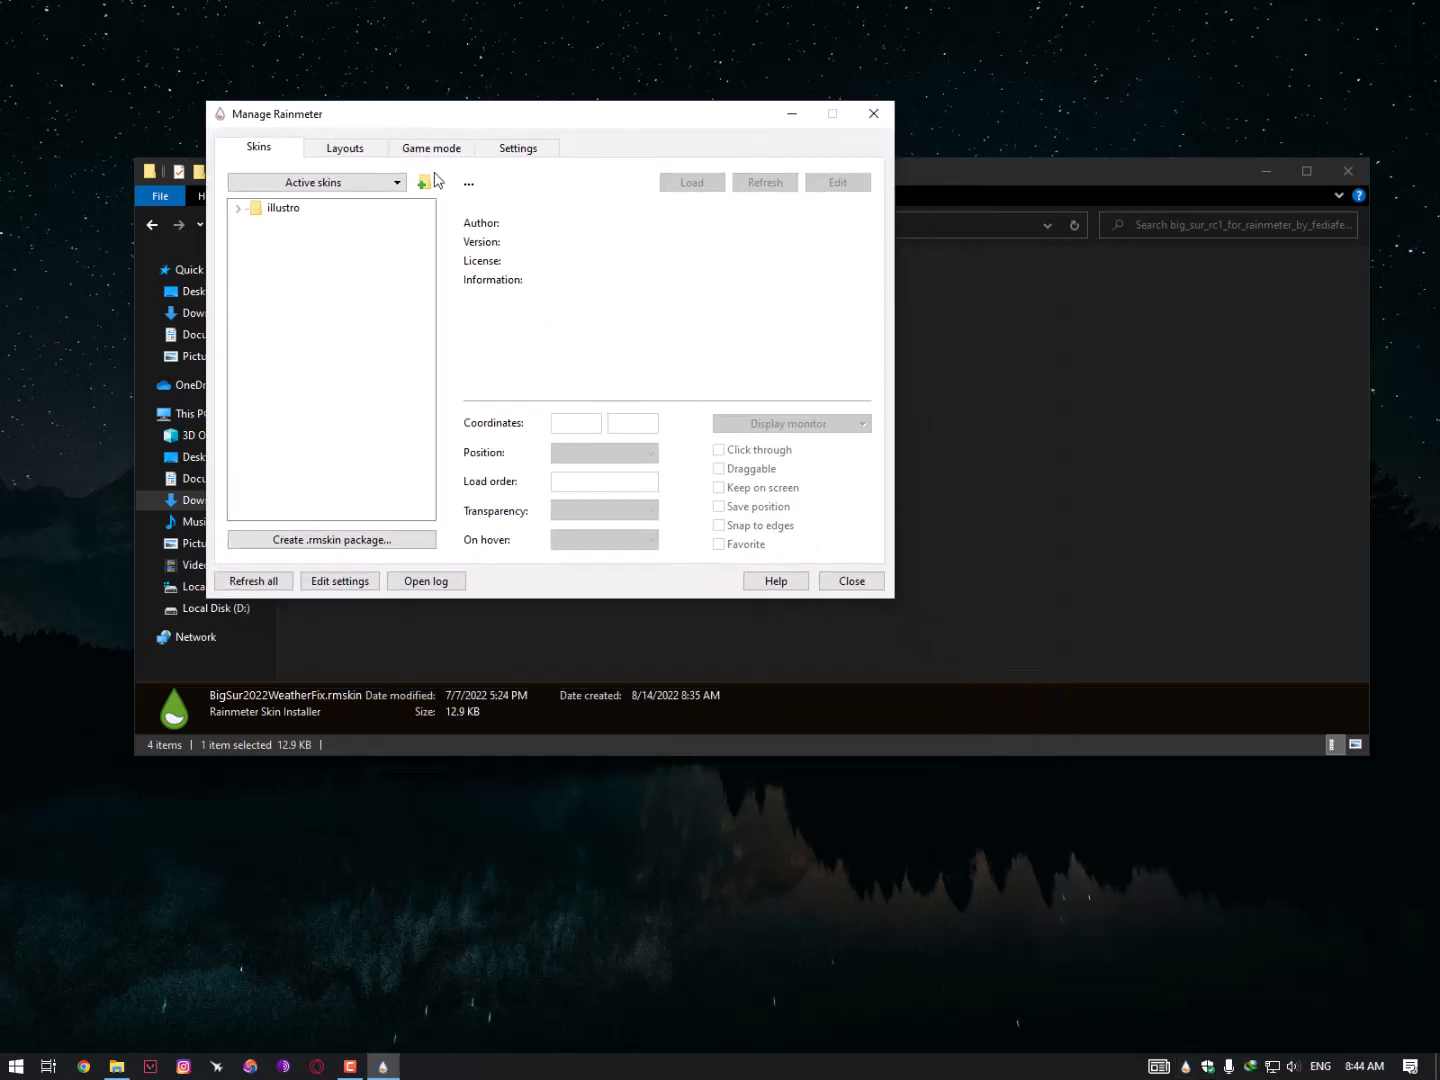
left_click(285, 581)
double_click(257, 212)
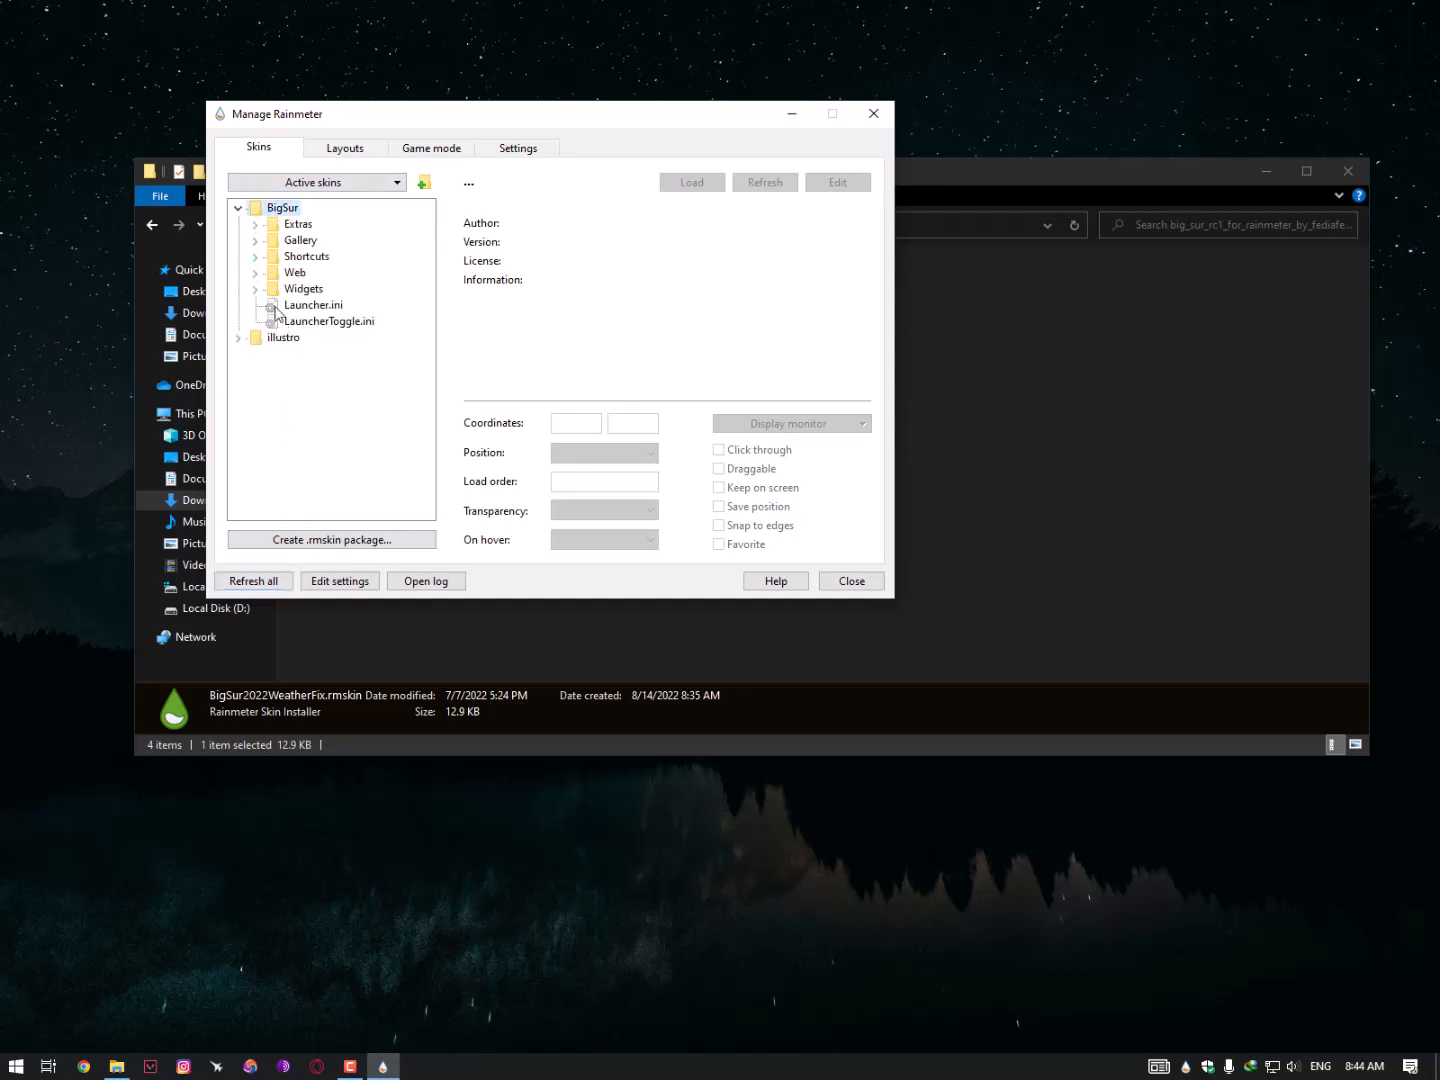
left_click(257, 241)
double_click(318, 274)
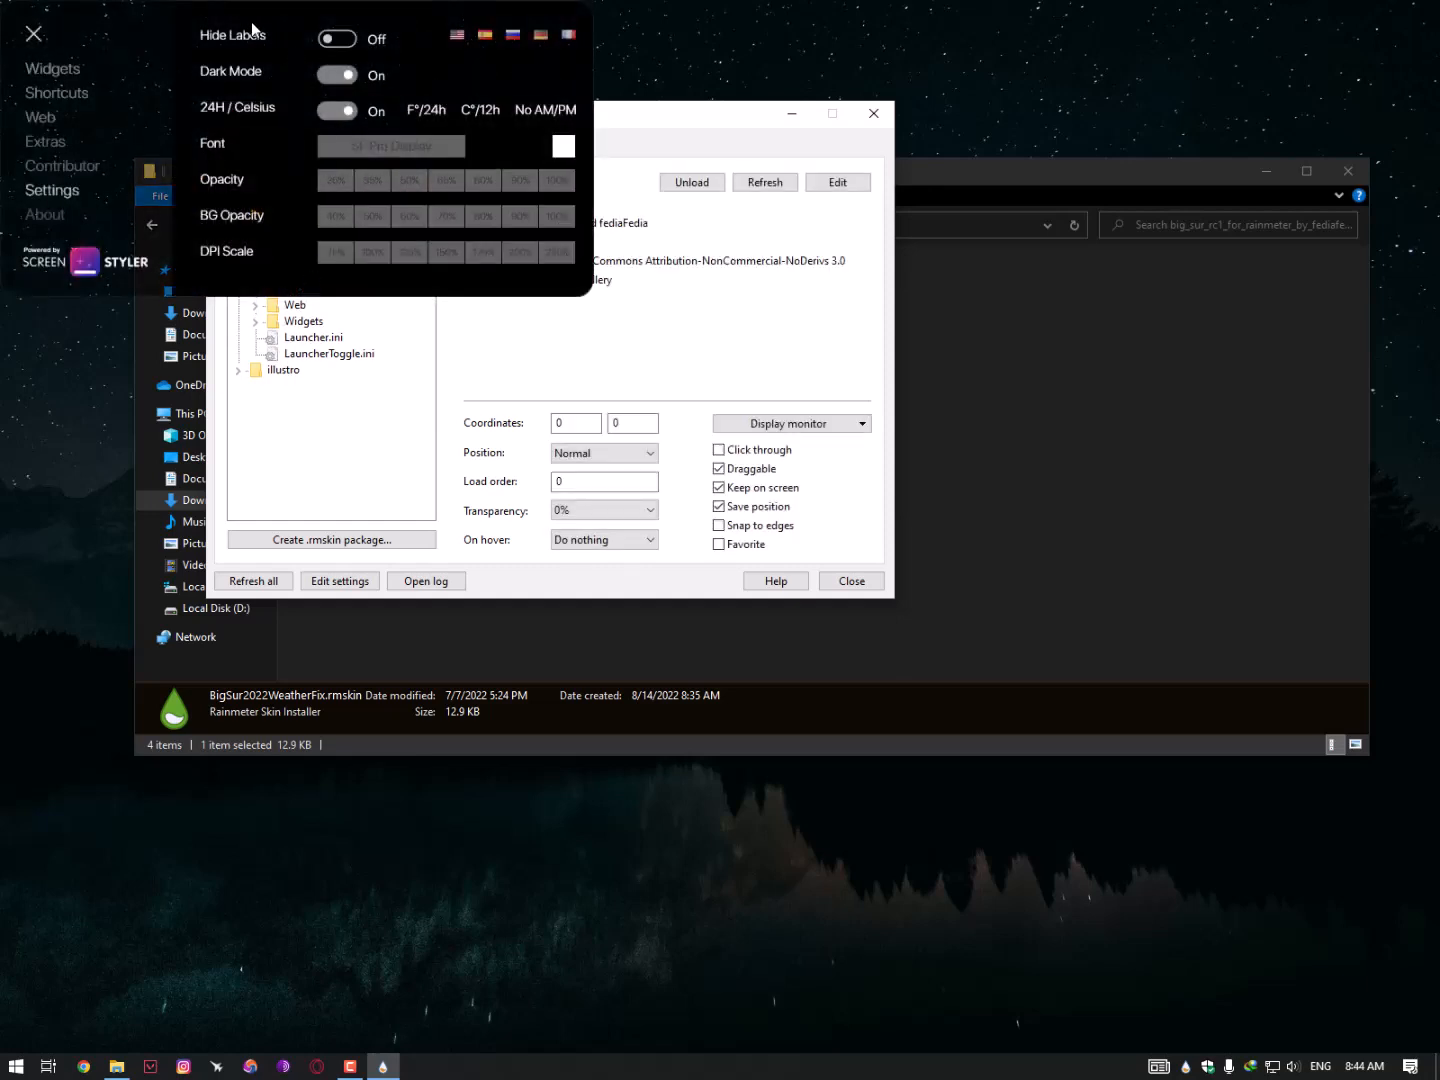
left_click_drag(251, 23, 1097, 142)
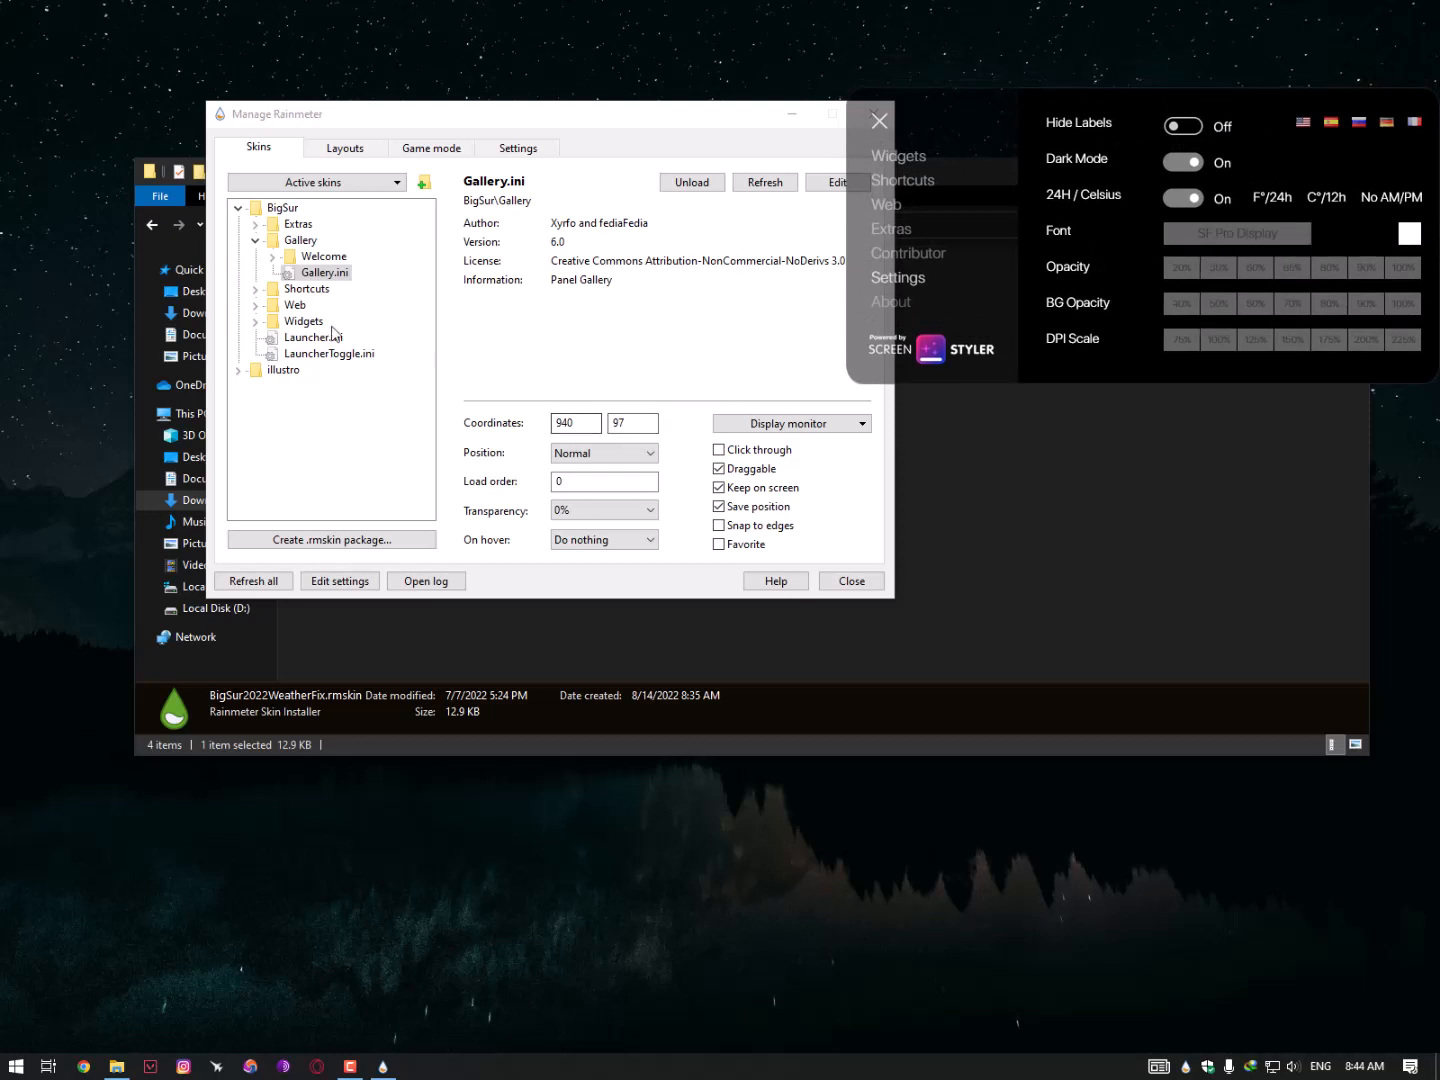
- Load BigSur > Welcome > Welcome.ini and move the welcome screen into view
left_click(256, 228)
left_click(257, 226)
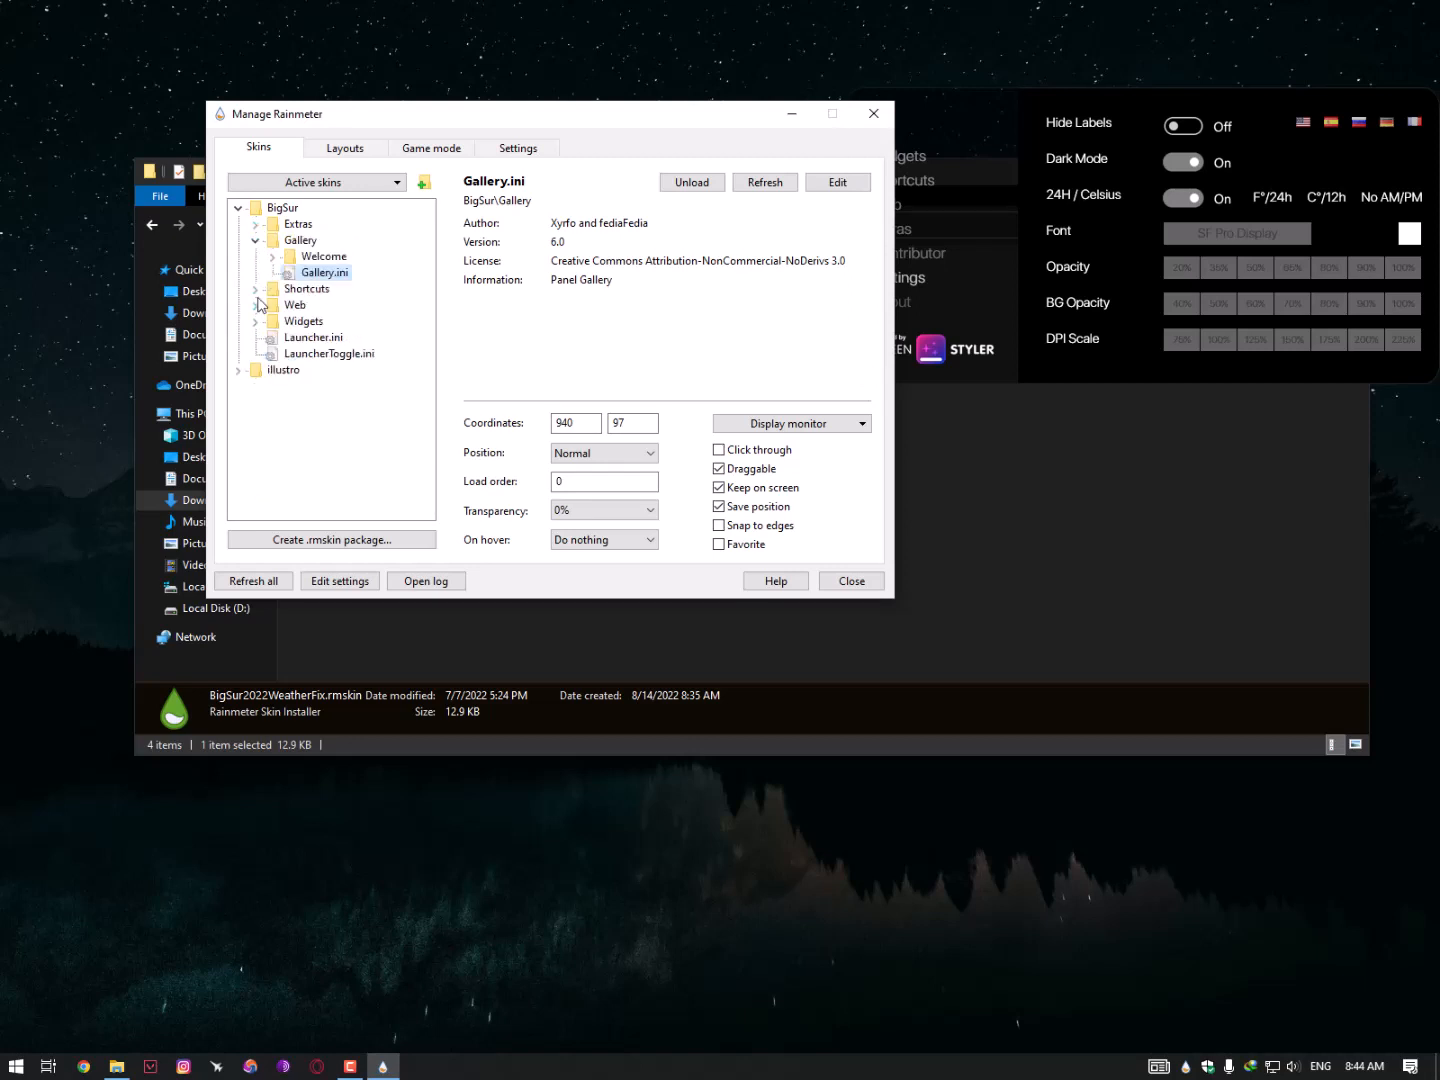
left_click(272, 257)
double_click(318, 272)
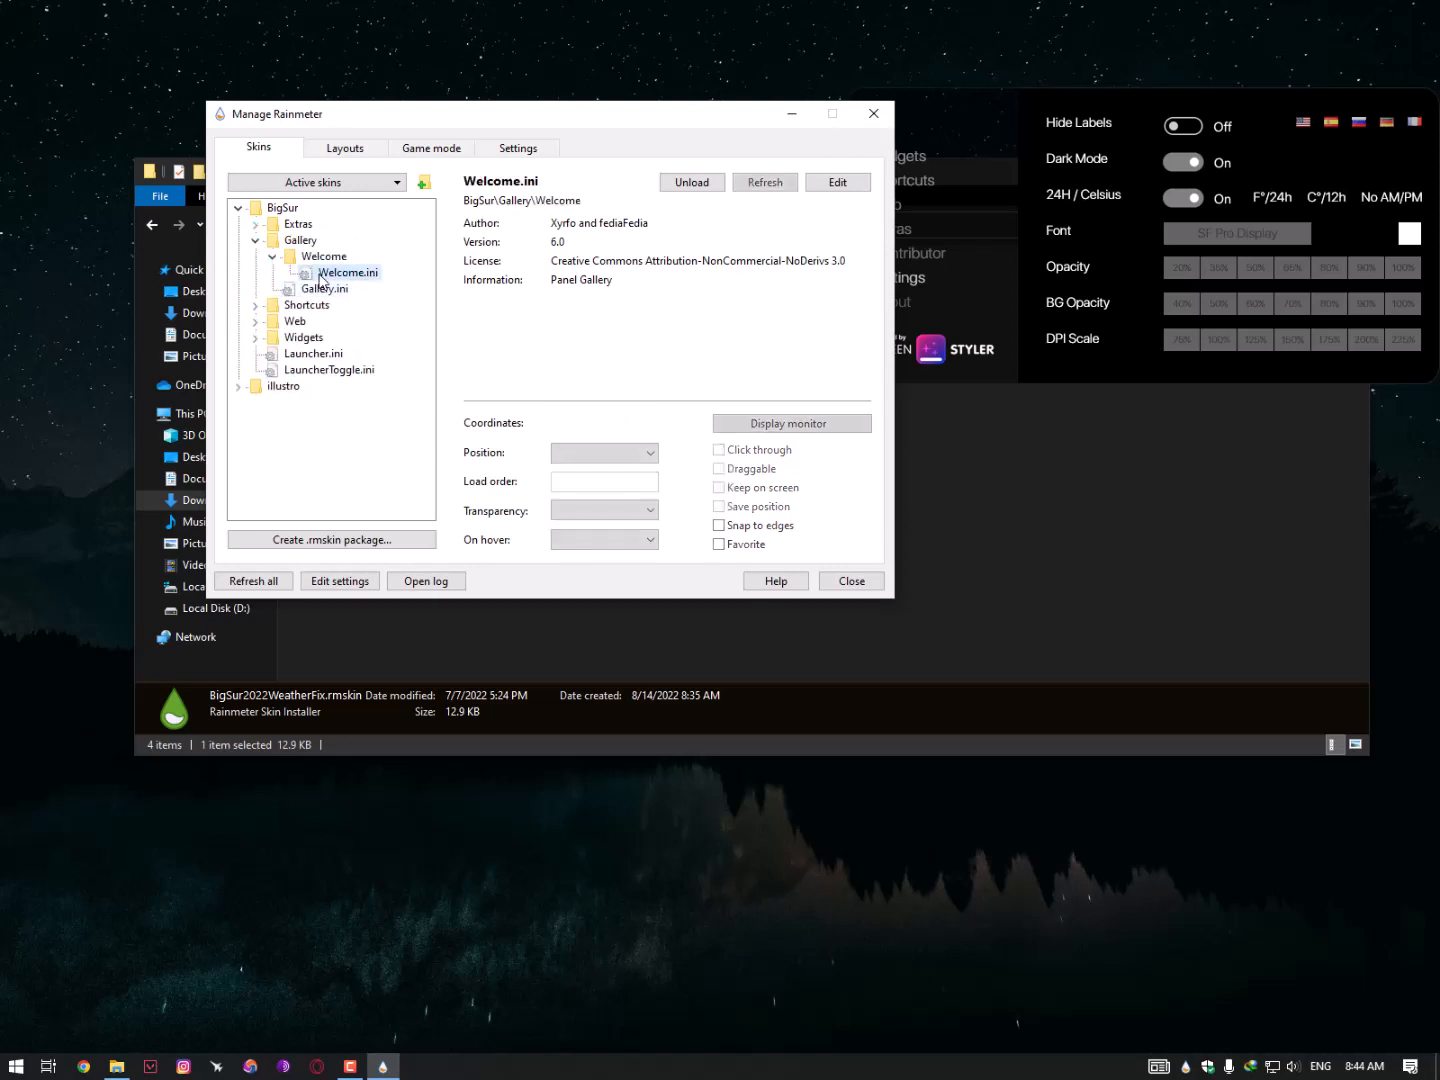
left_click_drag(395, 55, 623, 243)
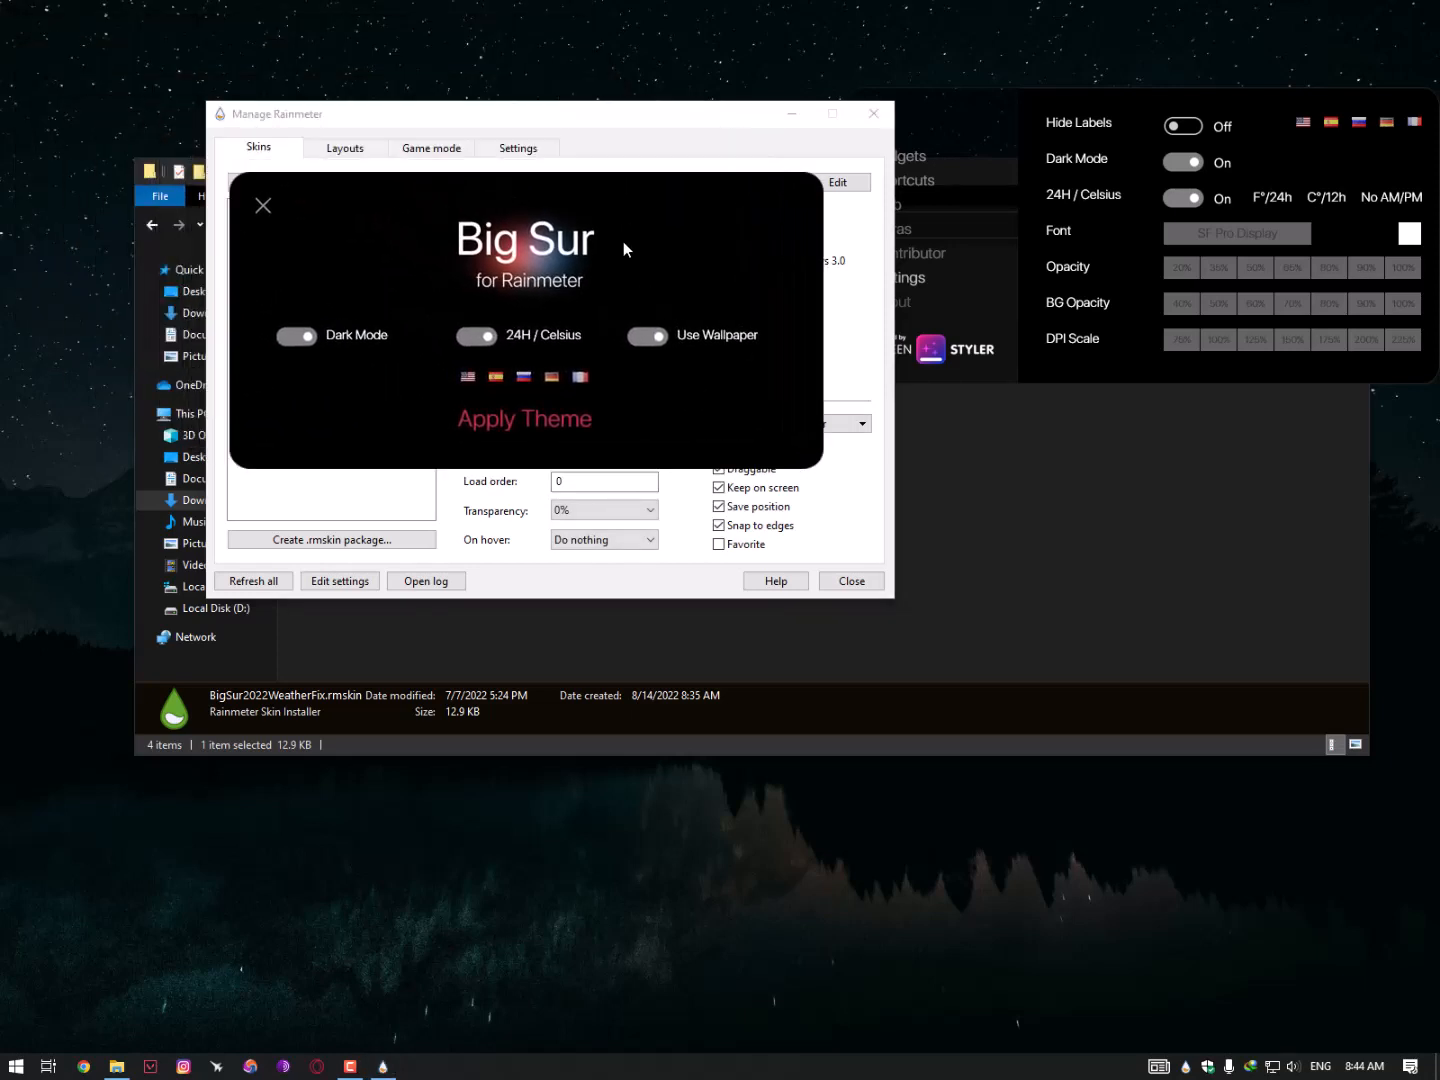
- Apply the Big Sur theme with the classic widget layout, closing the settings panel and skin manager
left_click(546, 420)
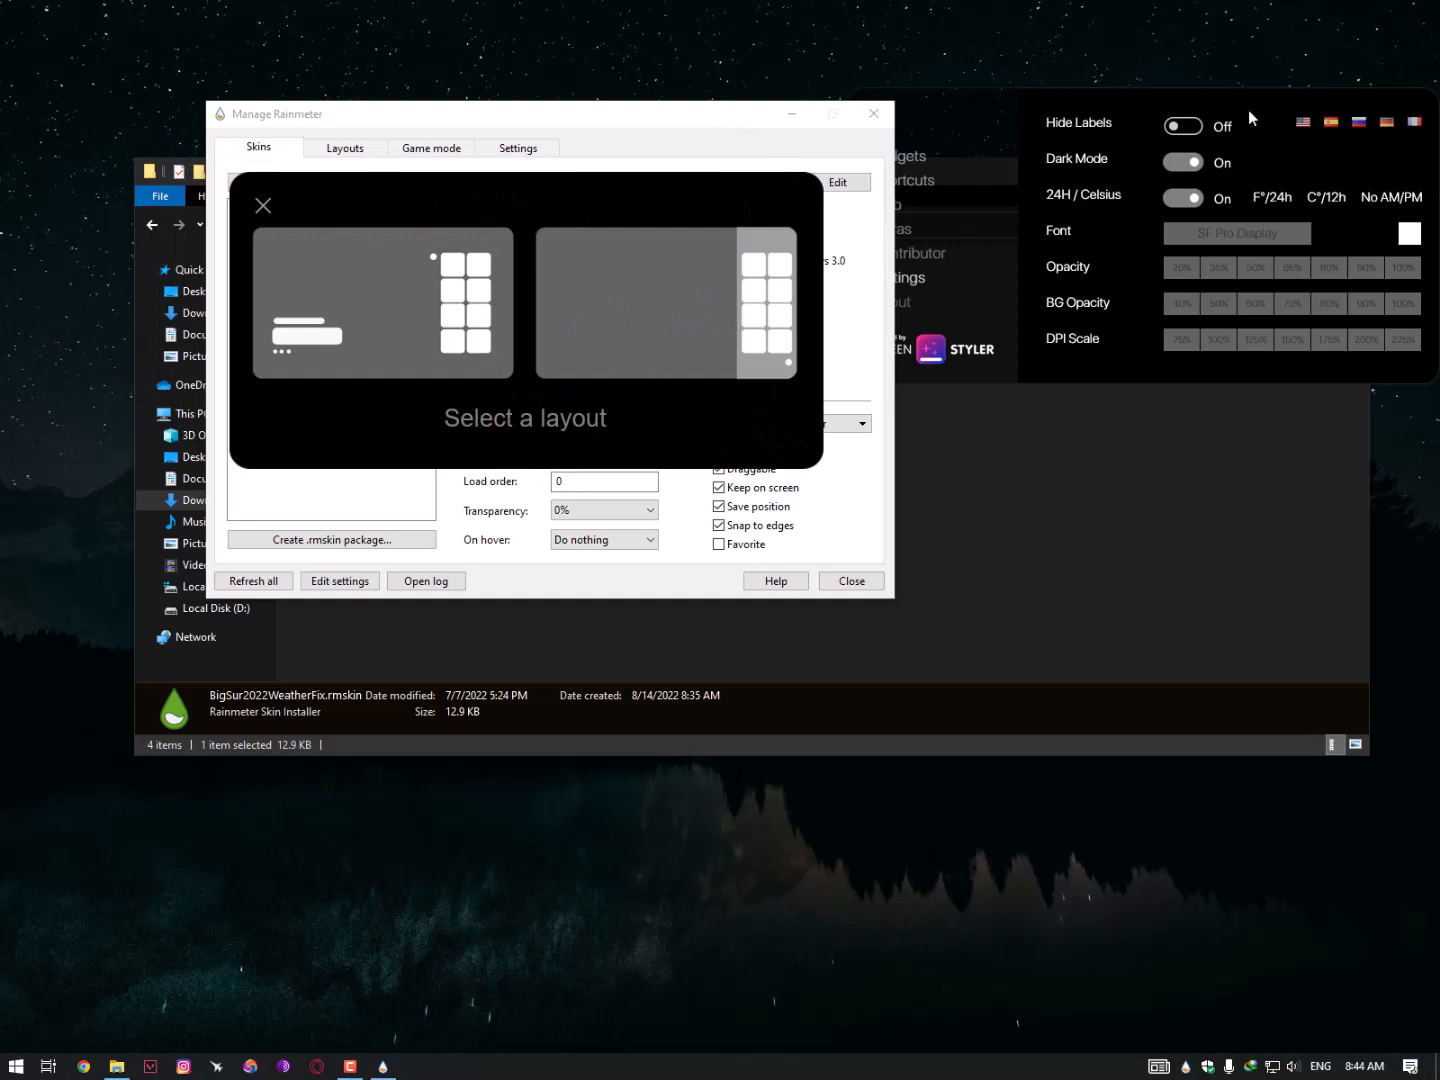
left_click_drag(1247, 109, 1177, 136)
left_click(805, 151)
left_click_drag(549, 220, 677, 152)
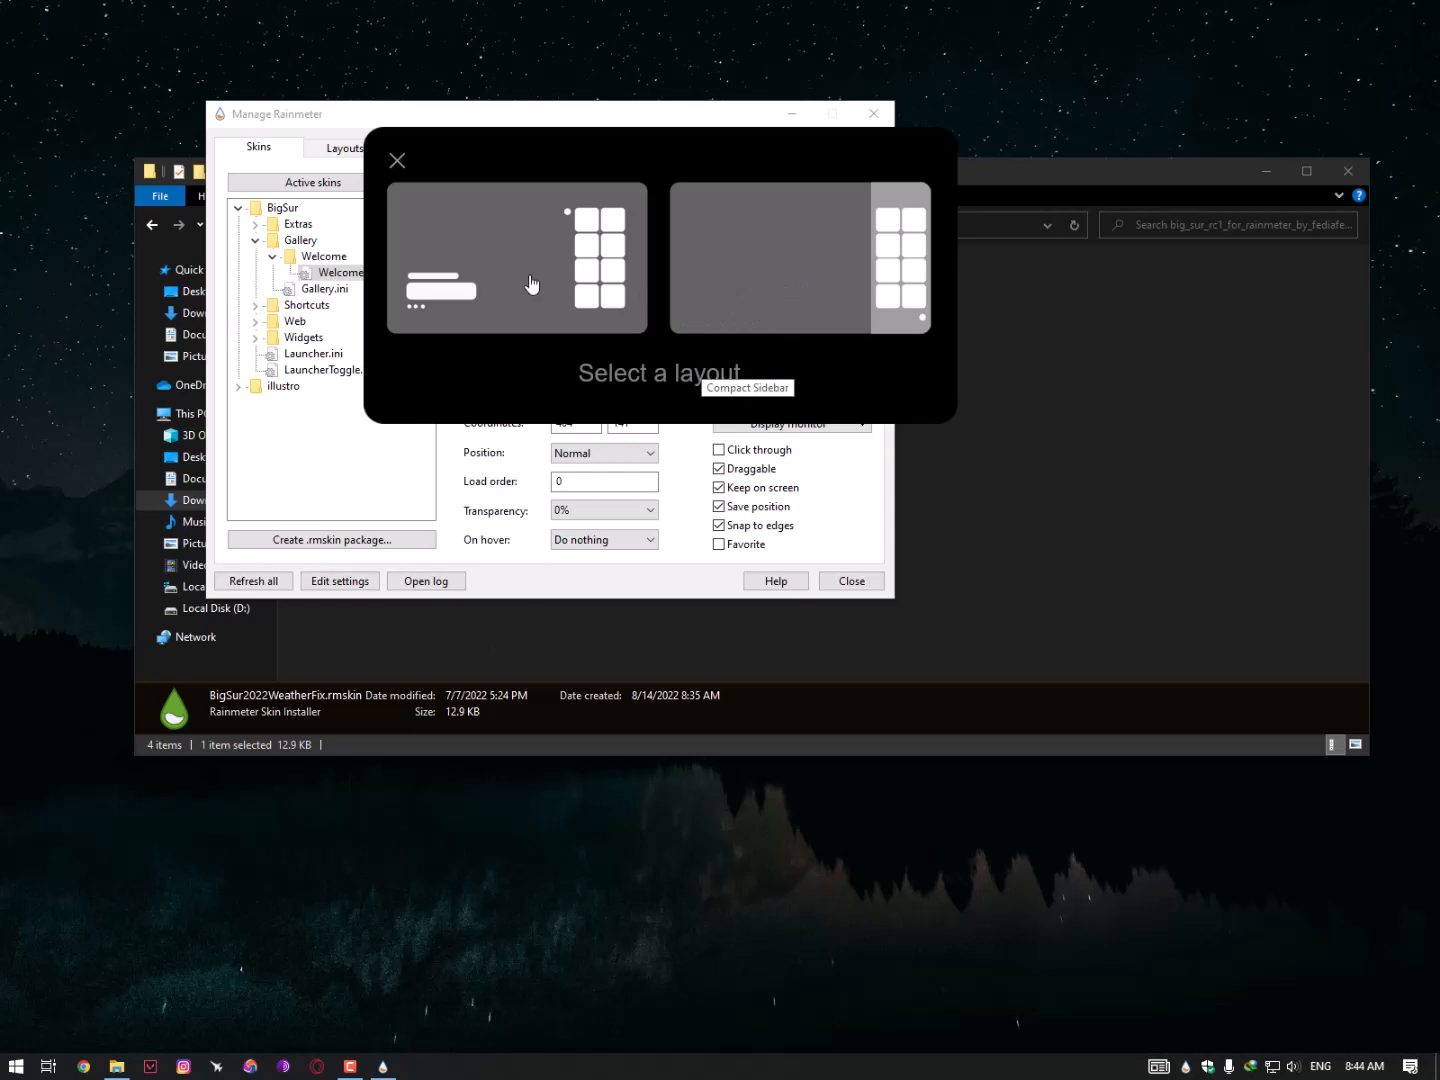
left_click(477, 282)
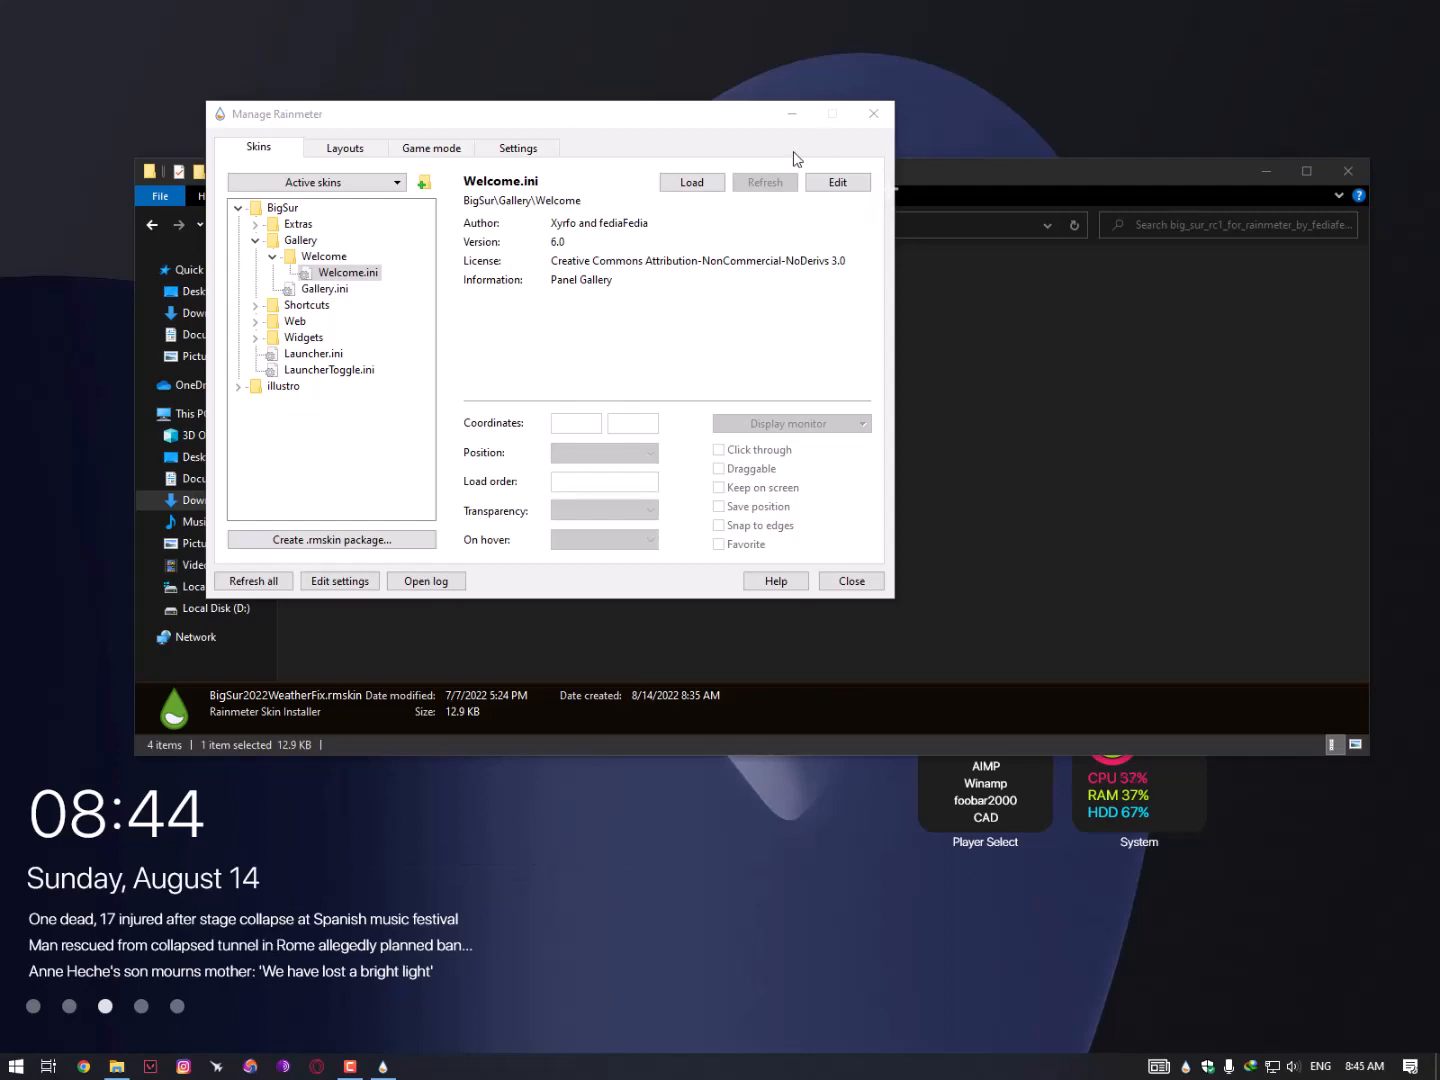
left_click(873, 112)
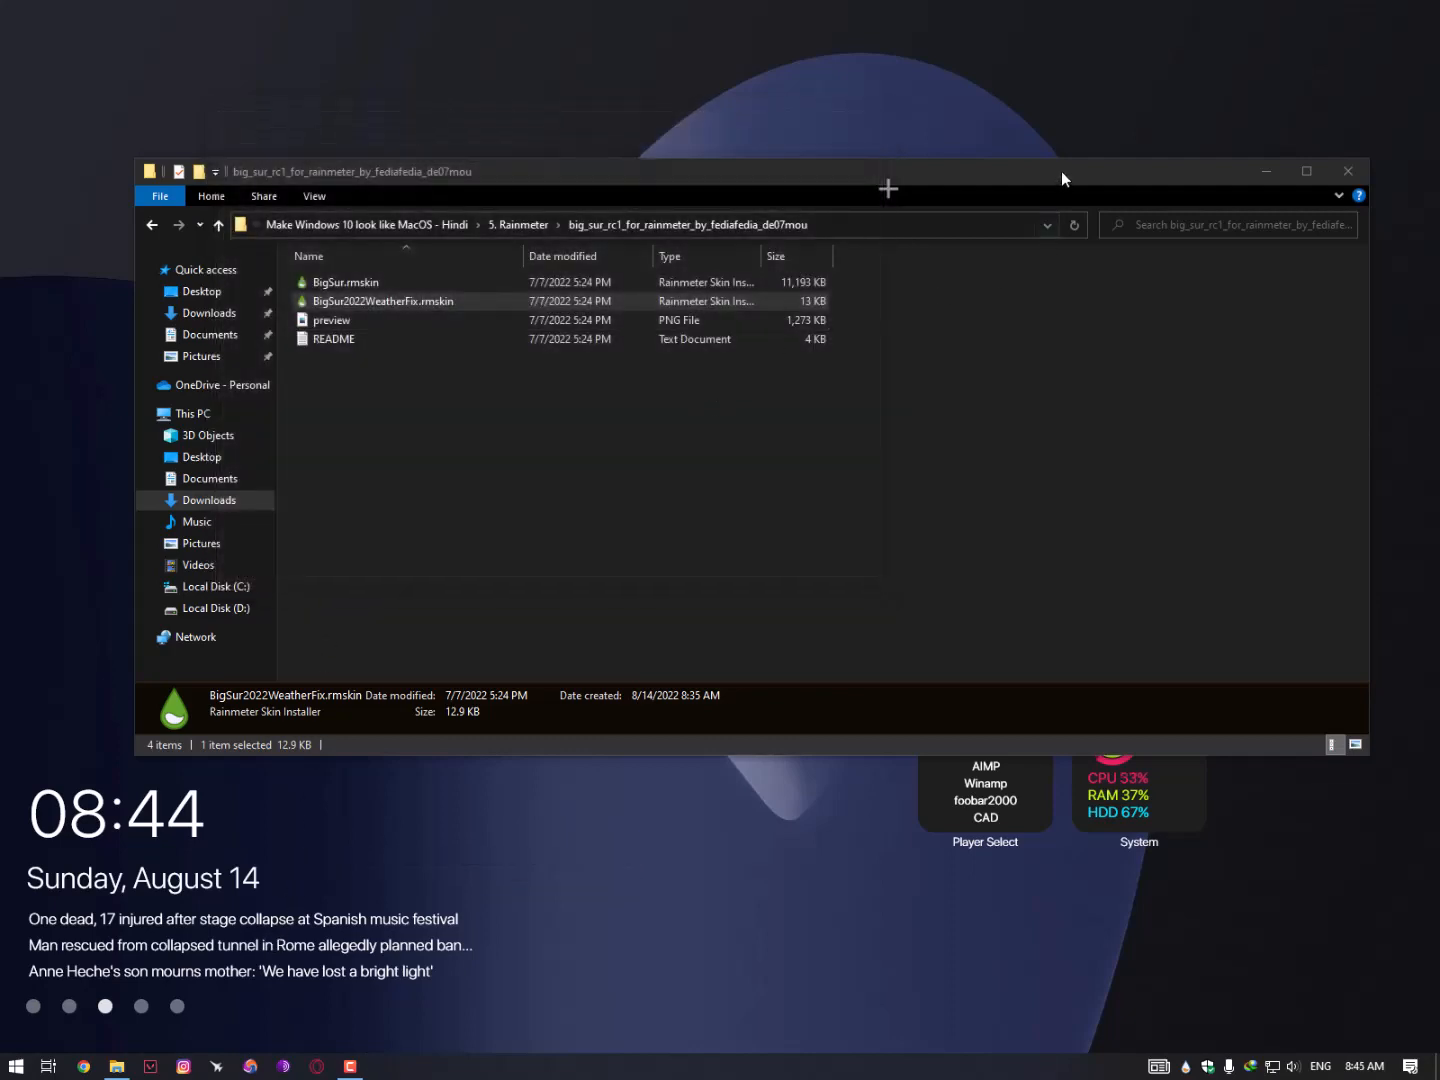
- Close Explorer and move the Weather and Clock widgets to the top-right corner
key("alt+F4")
left_click_drag(1124, 322, 1346, 151)
left_click_drag(1006, 311, 1228, 135)
- Move Switches, Steam, Calendar, Mode, Settings, the August 2022 calendar, System and Player Select into the right column
left_click_drag(1171, 446, 1398, 296)
left_click_drag(1033, 434, 1265, 267)
left_click_drag(920, 420, 1166, 263)
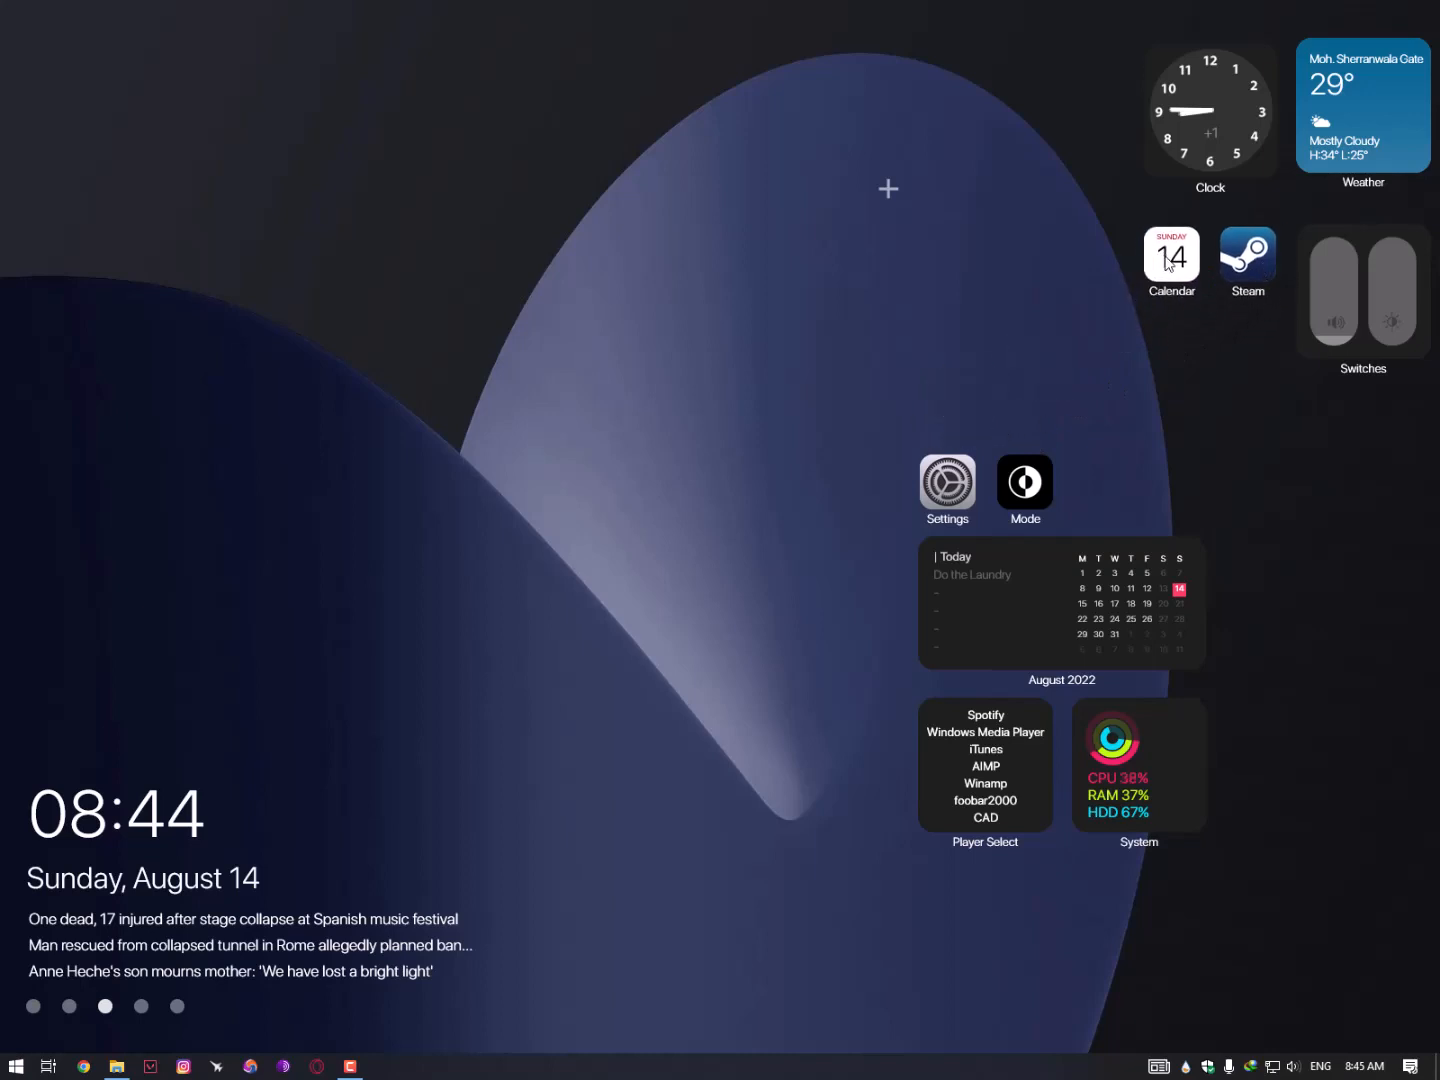
left_click_drag(1033, 483, 1256, 337)
left_click_drag(966, 486, 1193, 350)
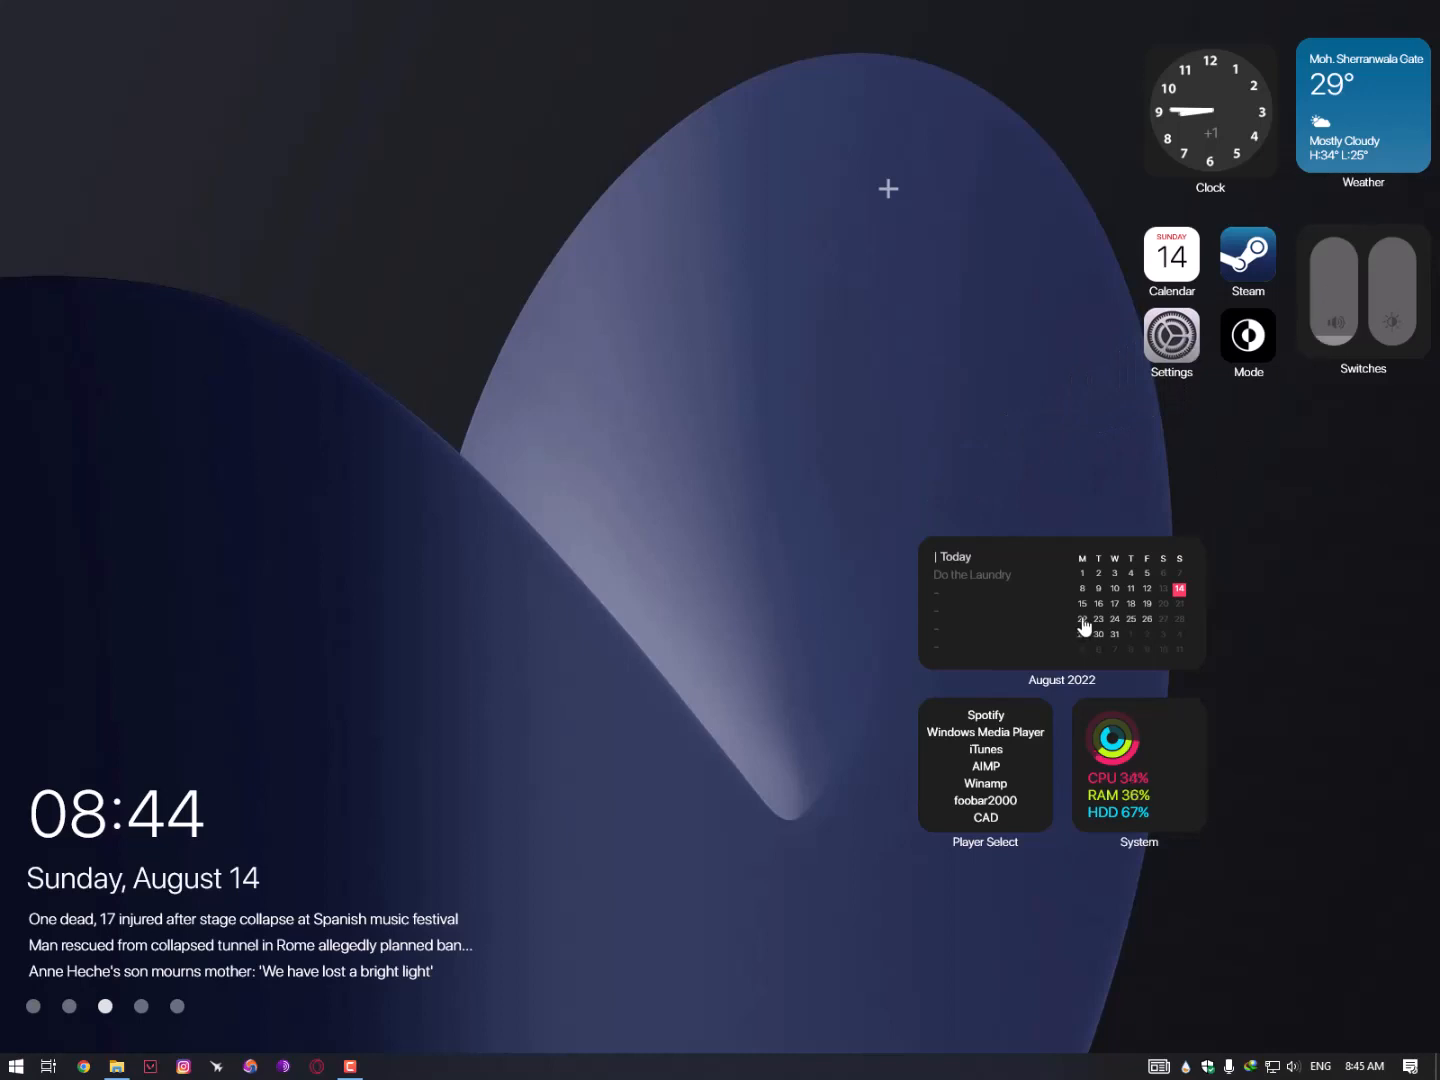
left_click_drag(1080, 620, 1333, 478)
left_click_drag(1186, 702, 1398, 737)
left_click_drag(1030, 795, 1211, 789)
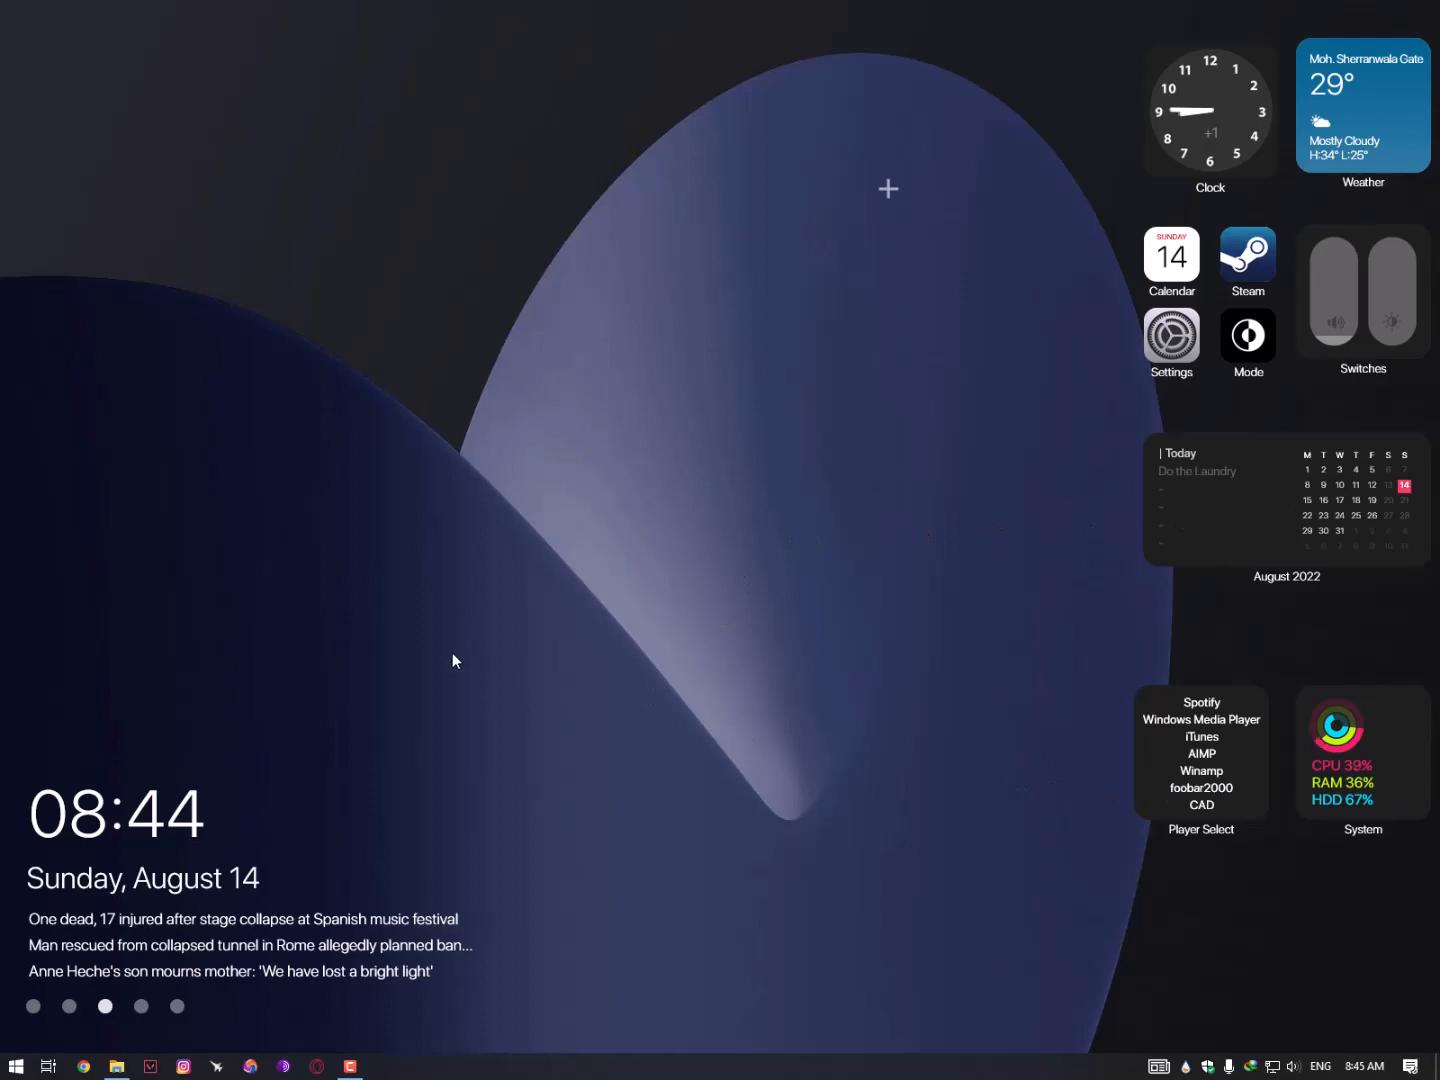
left_click(116, 1066)
- Open the 6. Mouse folder and install the cursor set from its Install.inf file
key("alt+Up")
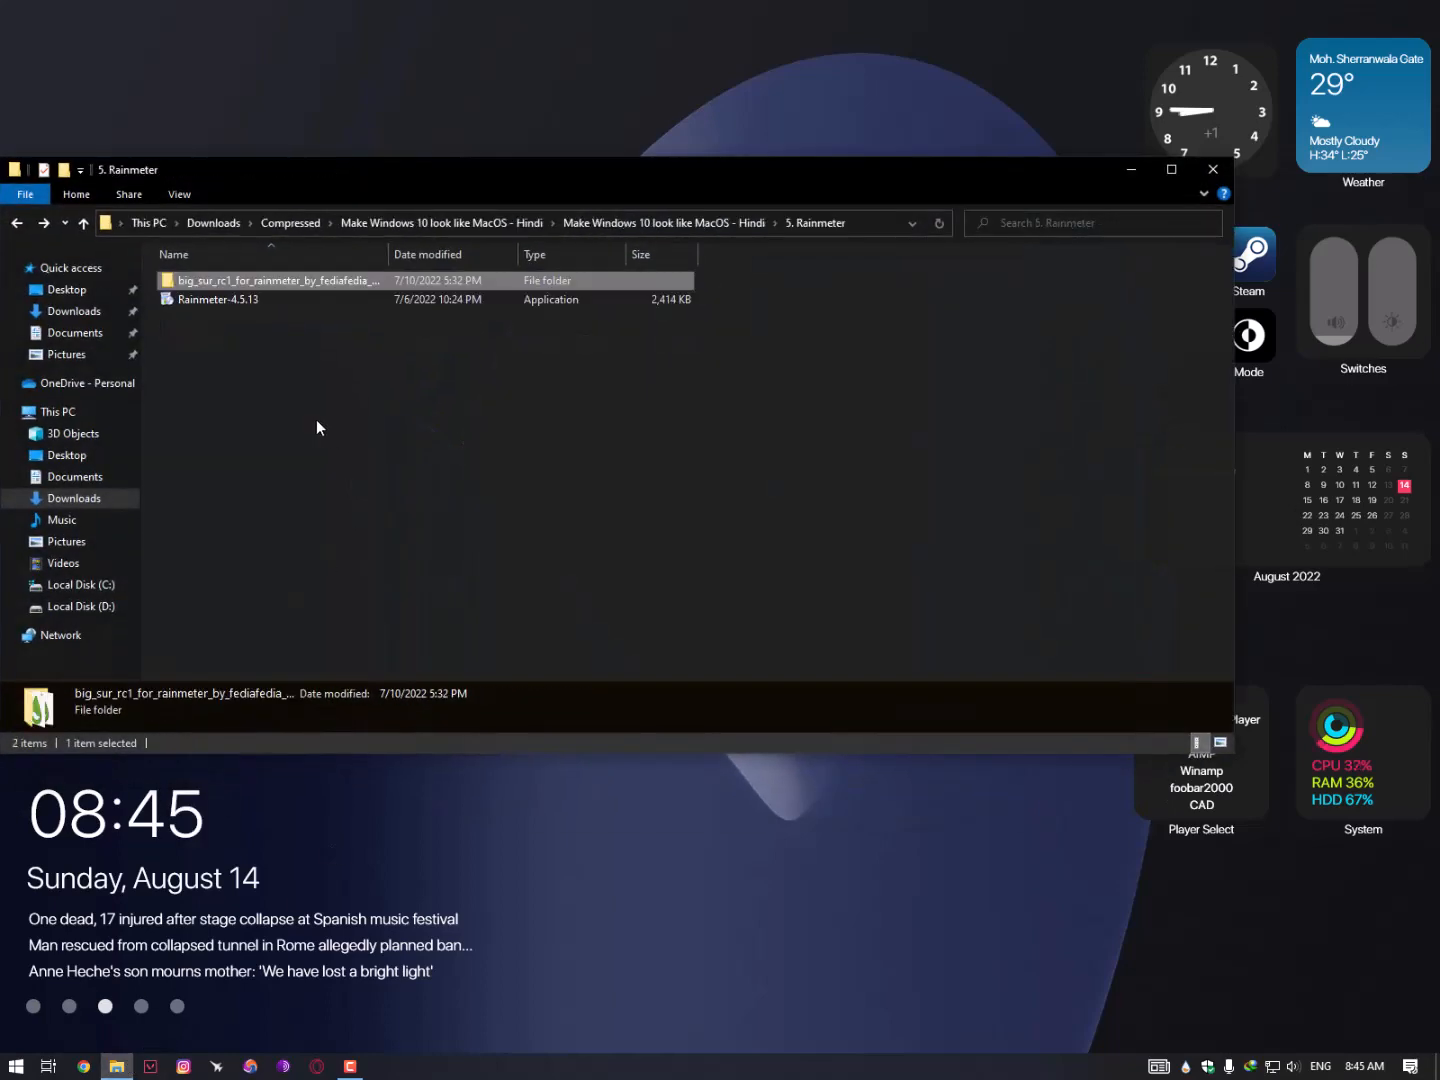
key("alt+Up")
double_click(205, 374)
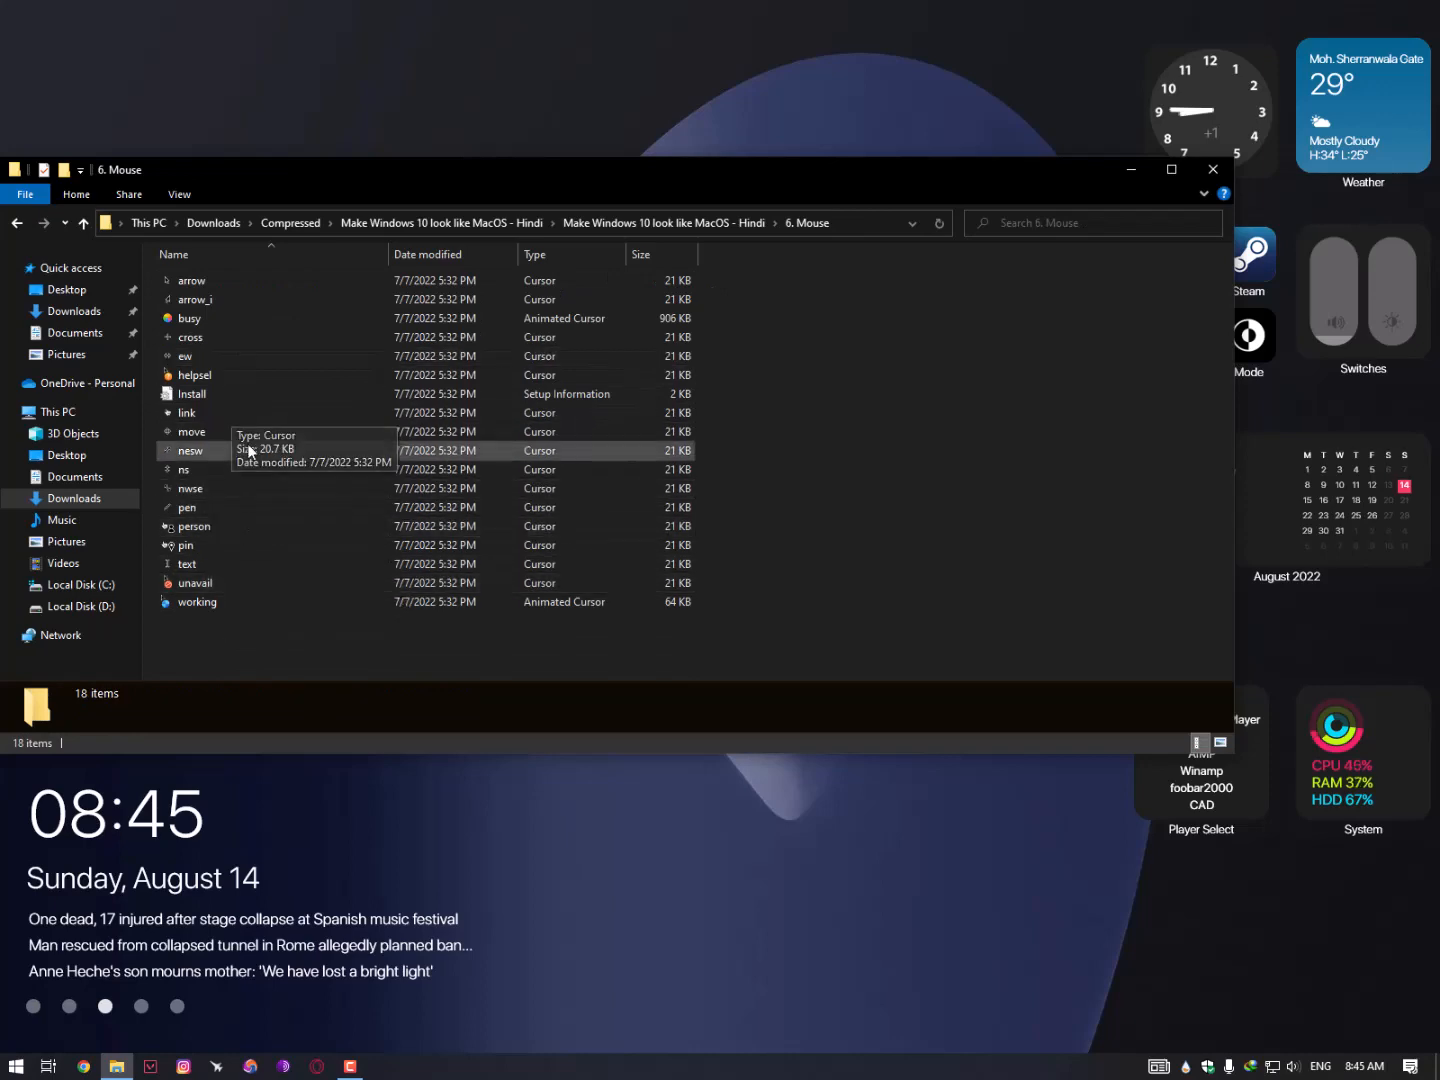
left_click(190, 395)
right_click(188, 394)
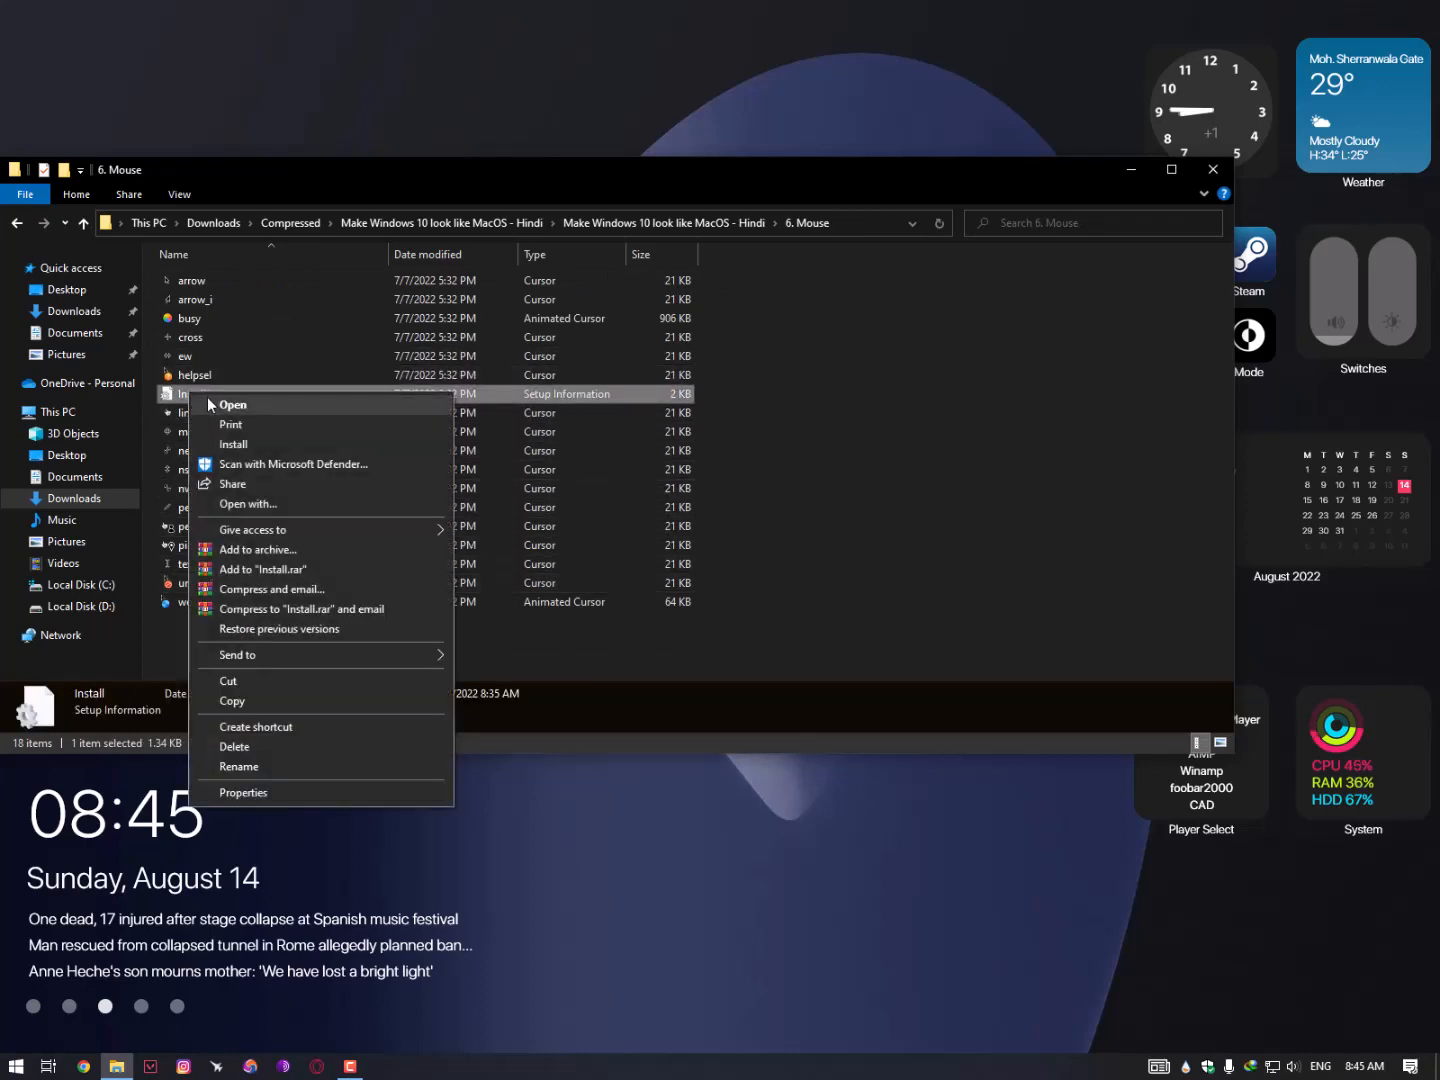
left_click(211, 402)
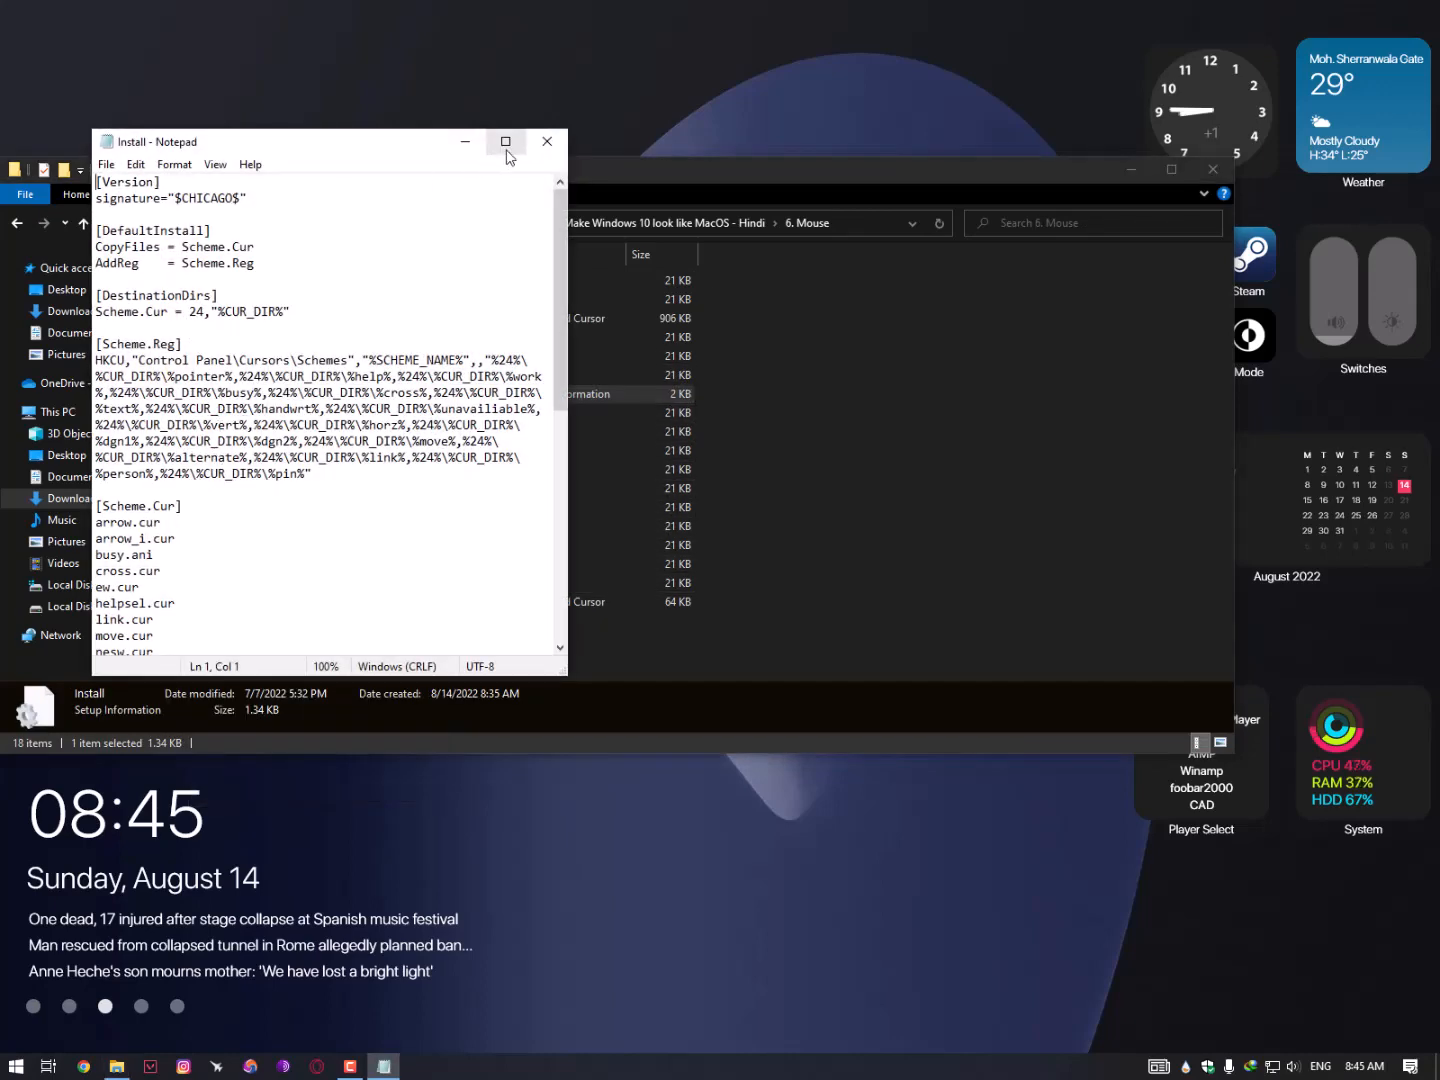
left_click(547, 141)
right_click(189, 393)
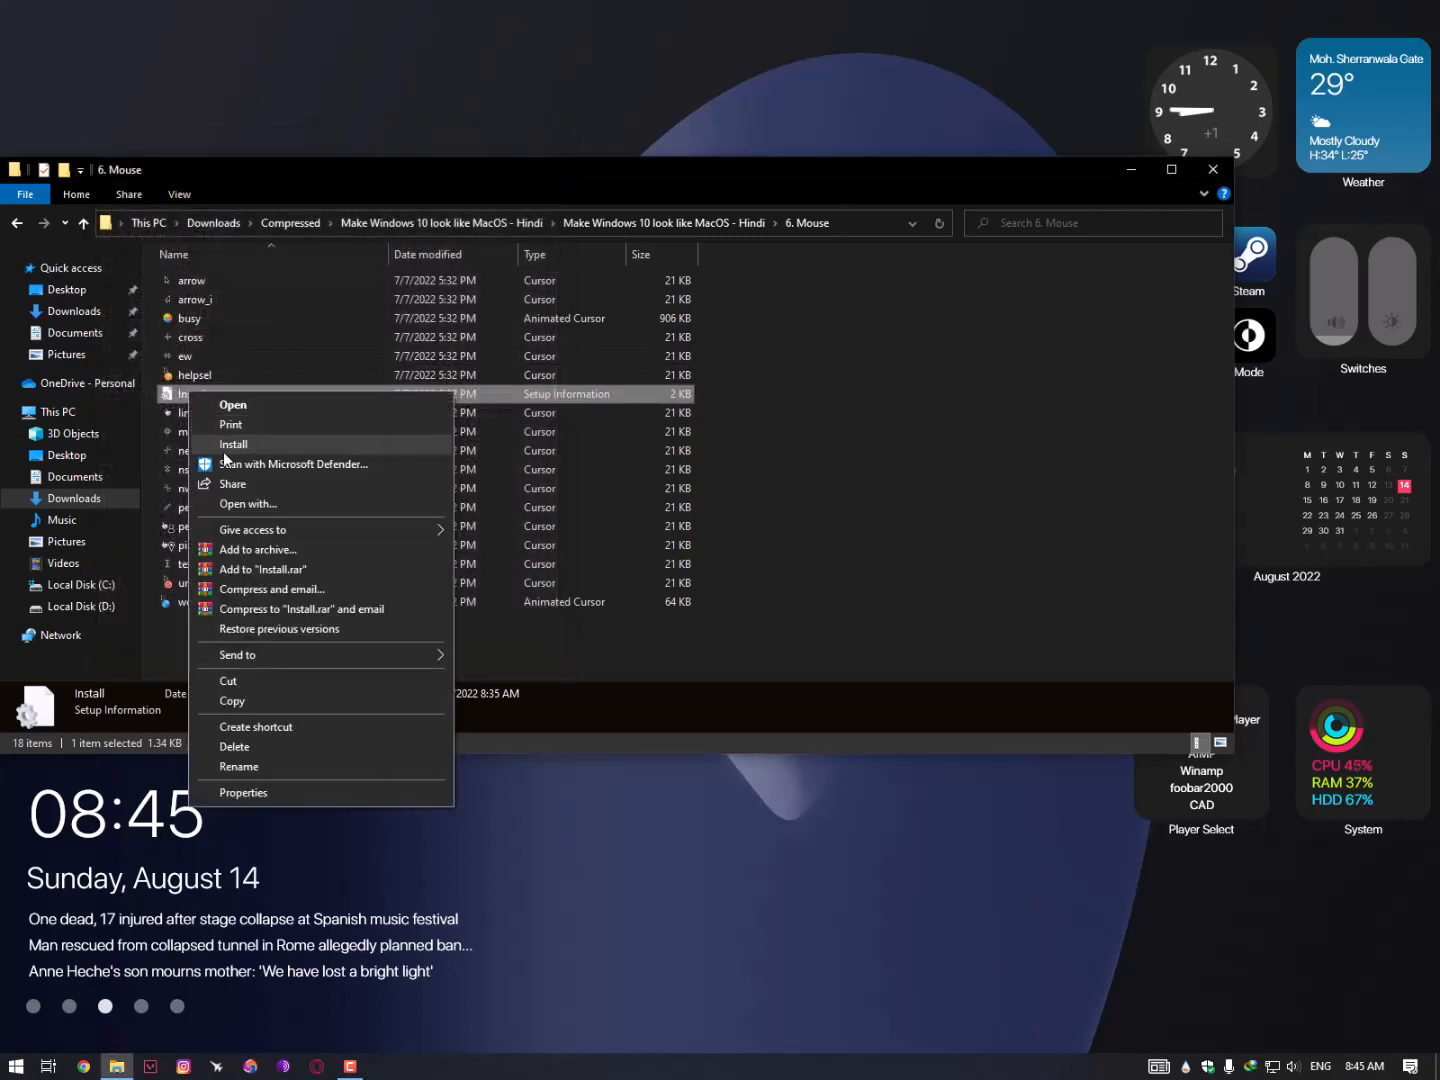
left_click(254, 447)
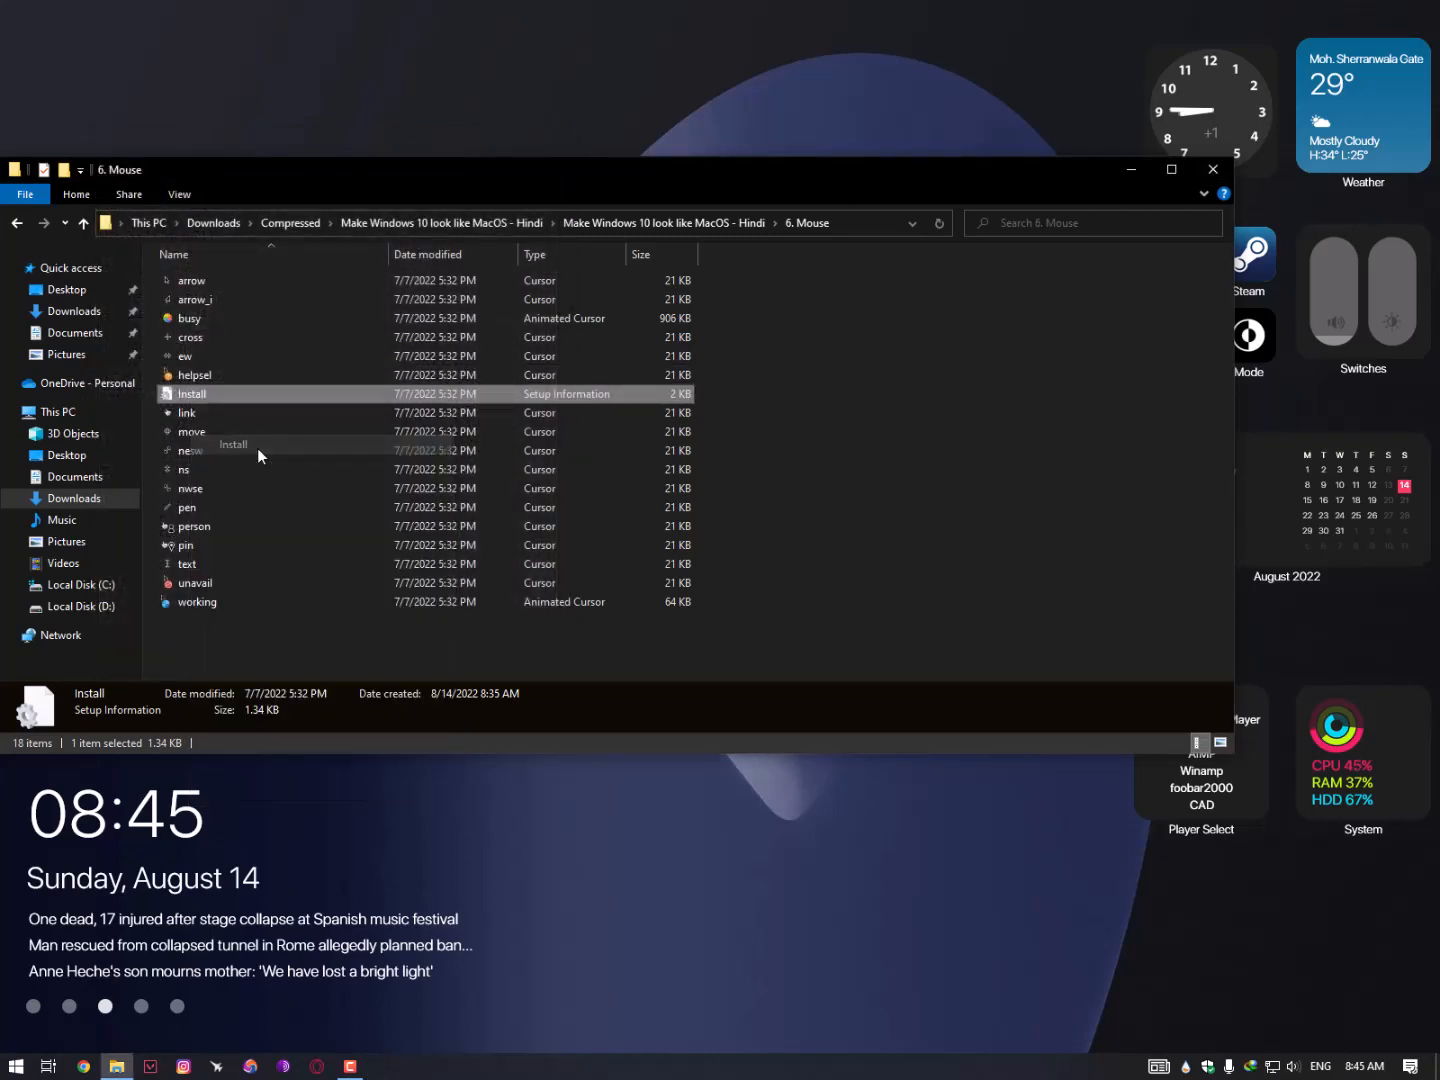
left_click(1203, 180)
- Search for mouse settings and choose and apply the Big Sur pointer scheme
left_click(16, 1064)
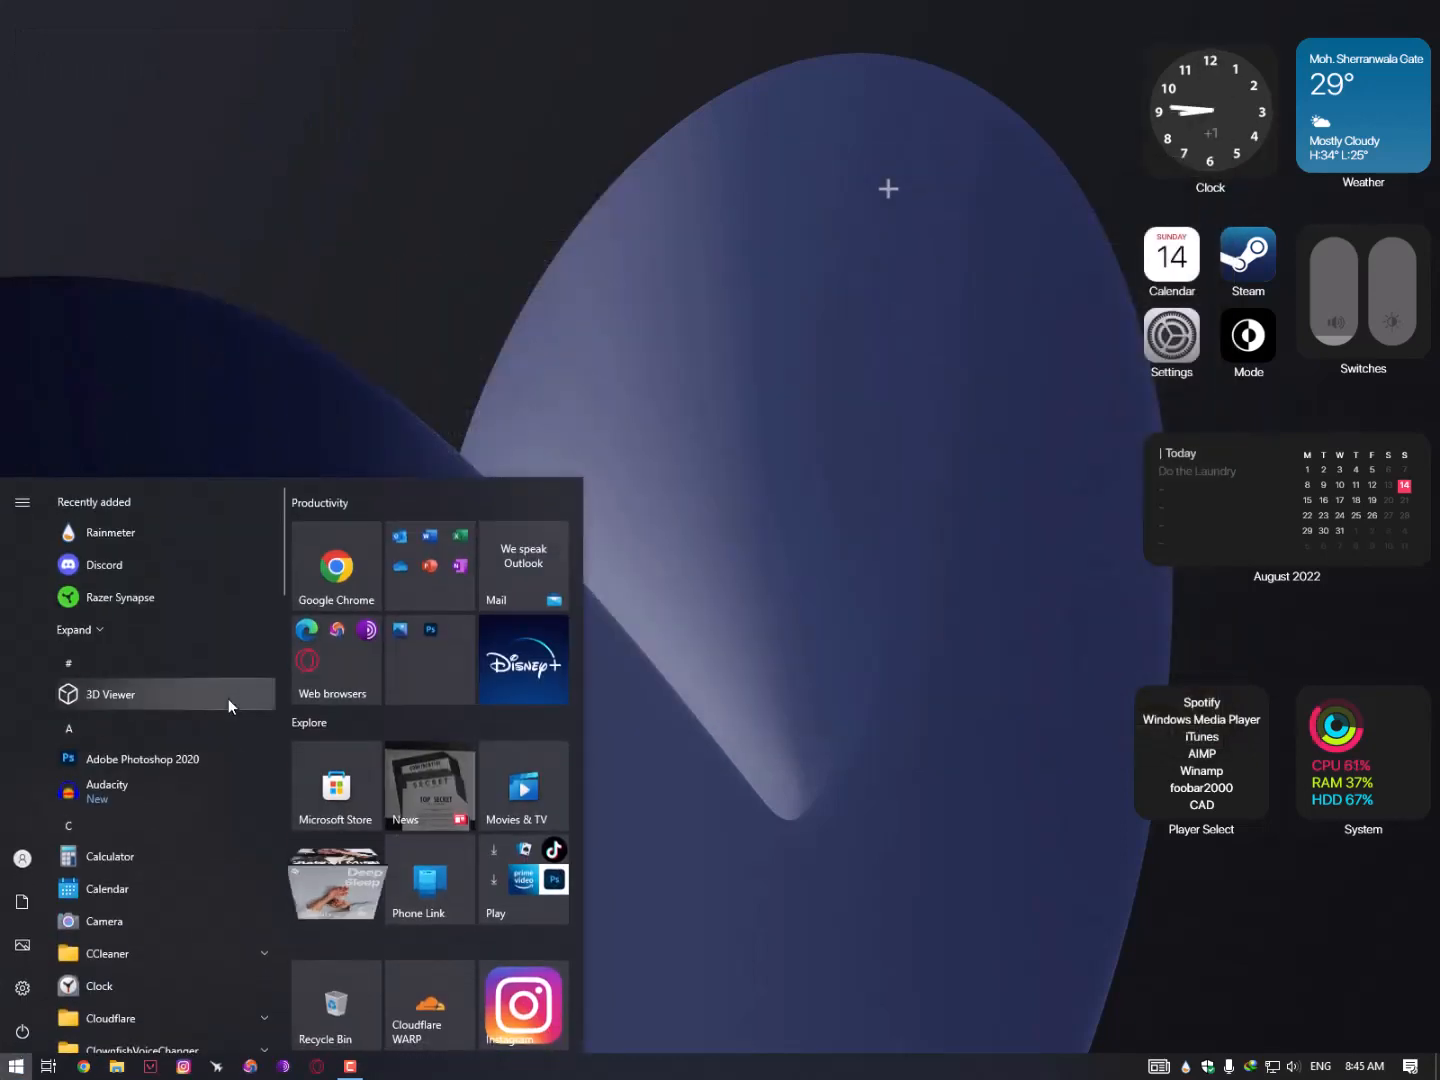
type("mouse")
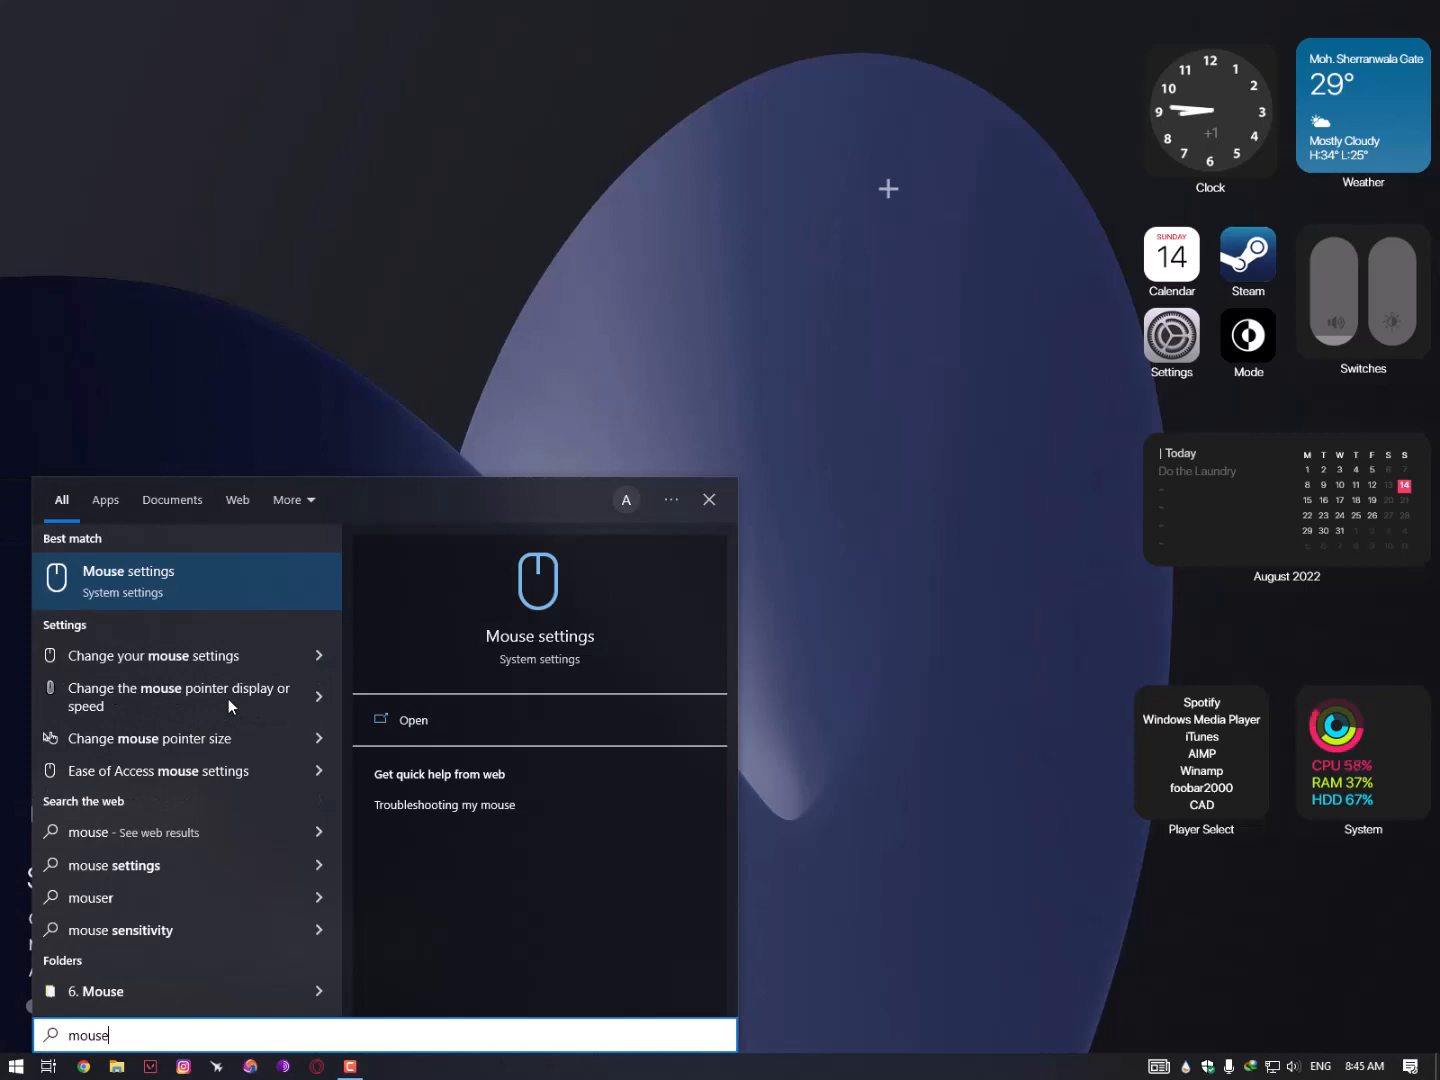
key("Return")
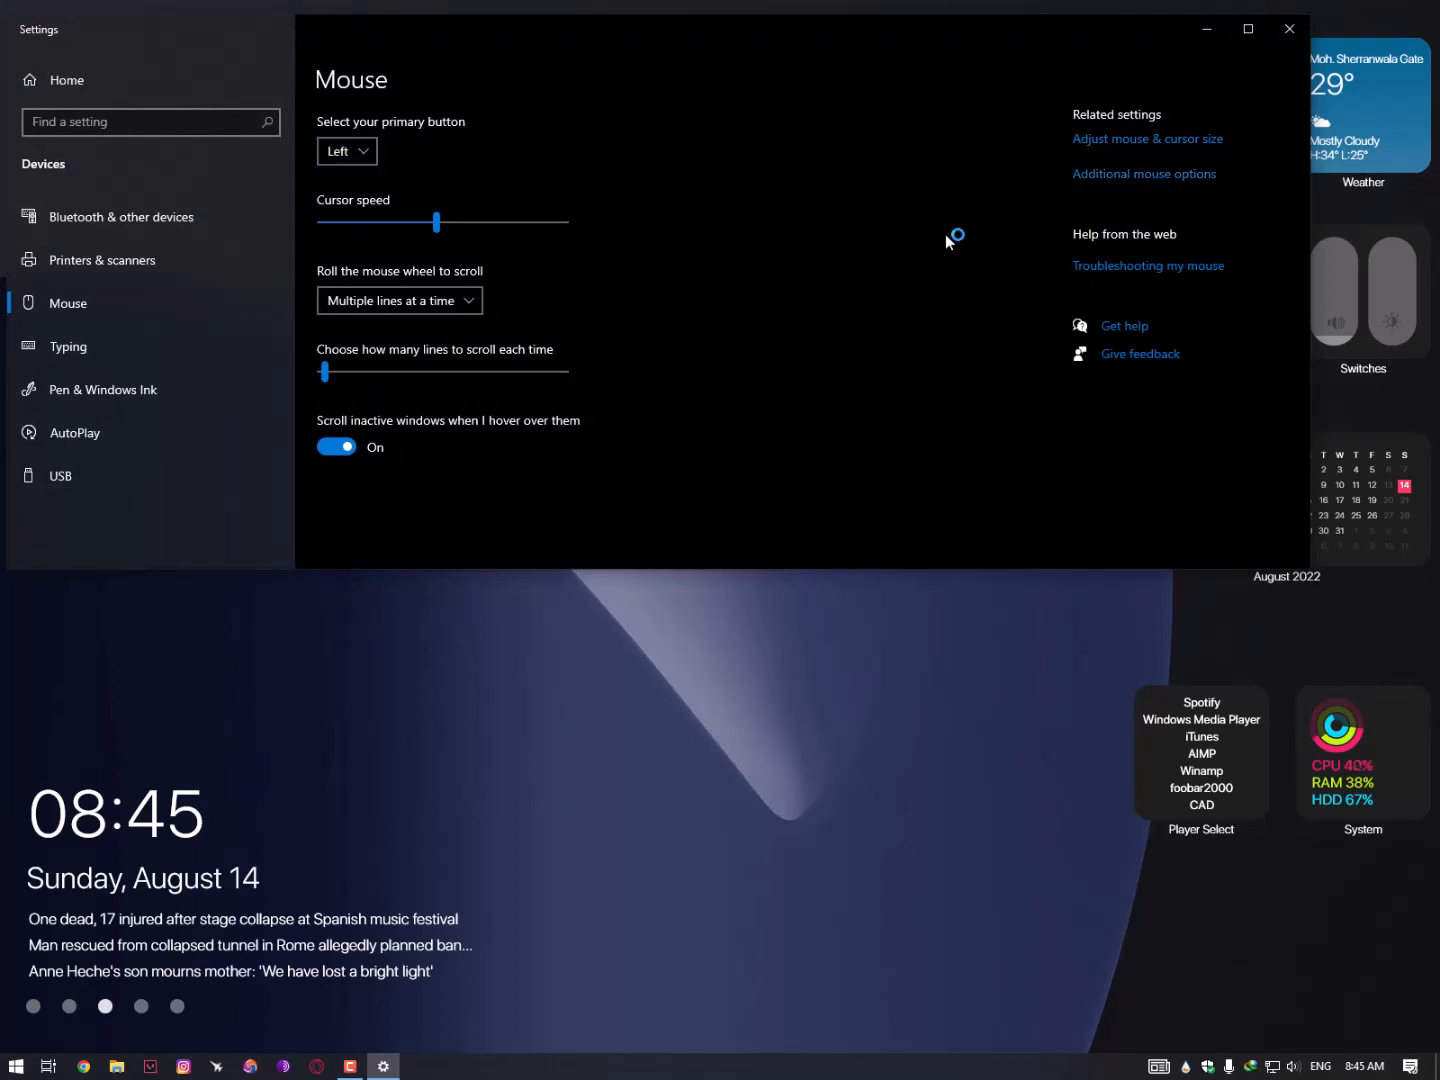
left_click(296, 210)
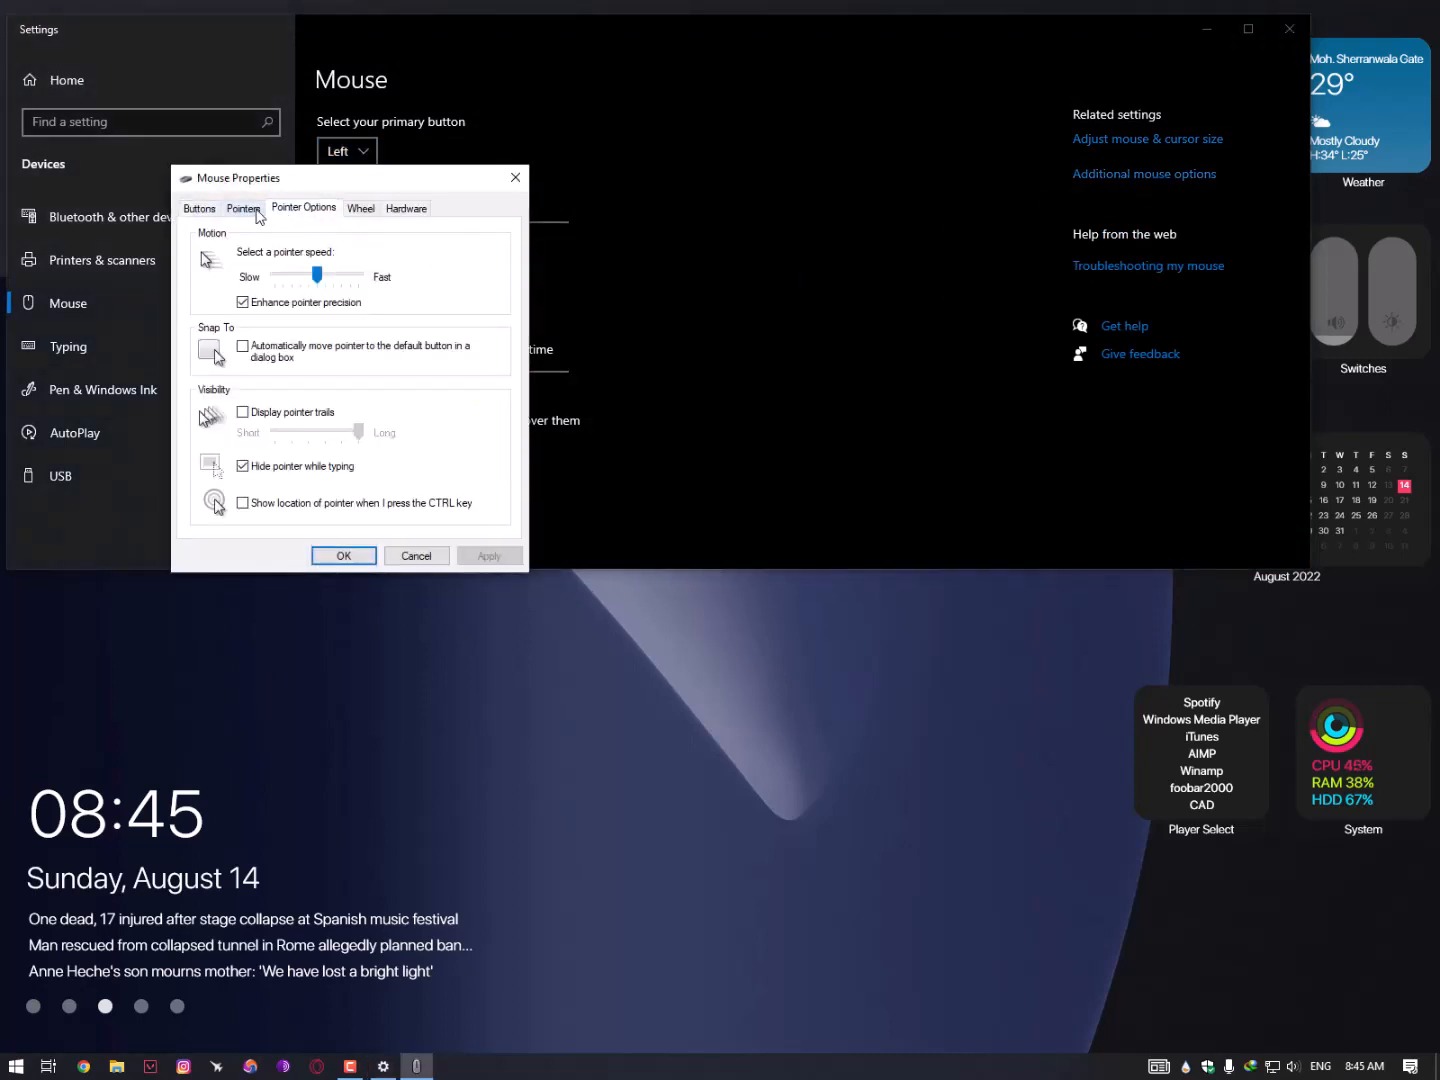
left_click(245, 209)
left_click(340, 257)
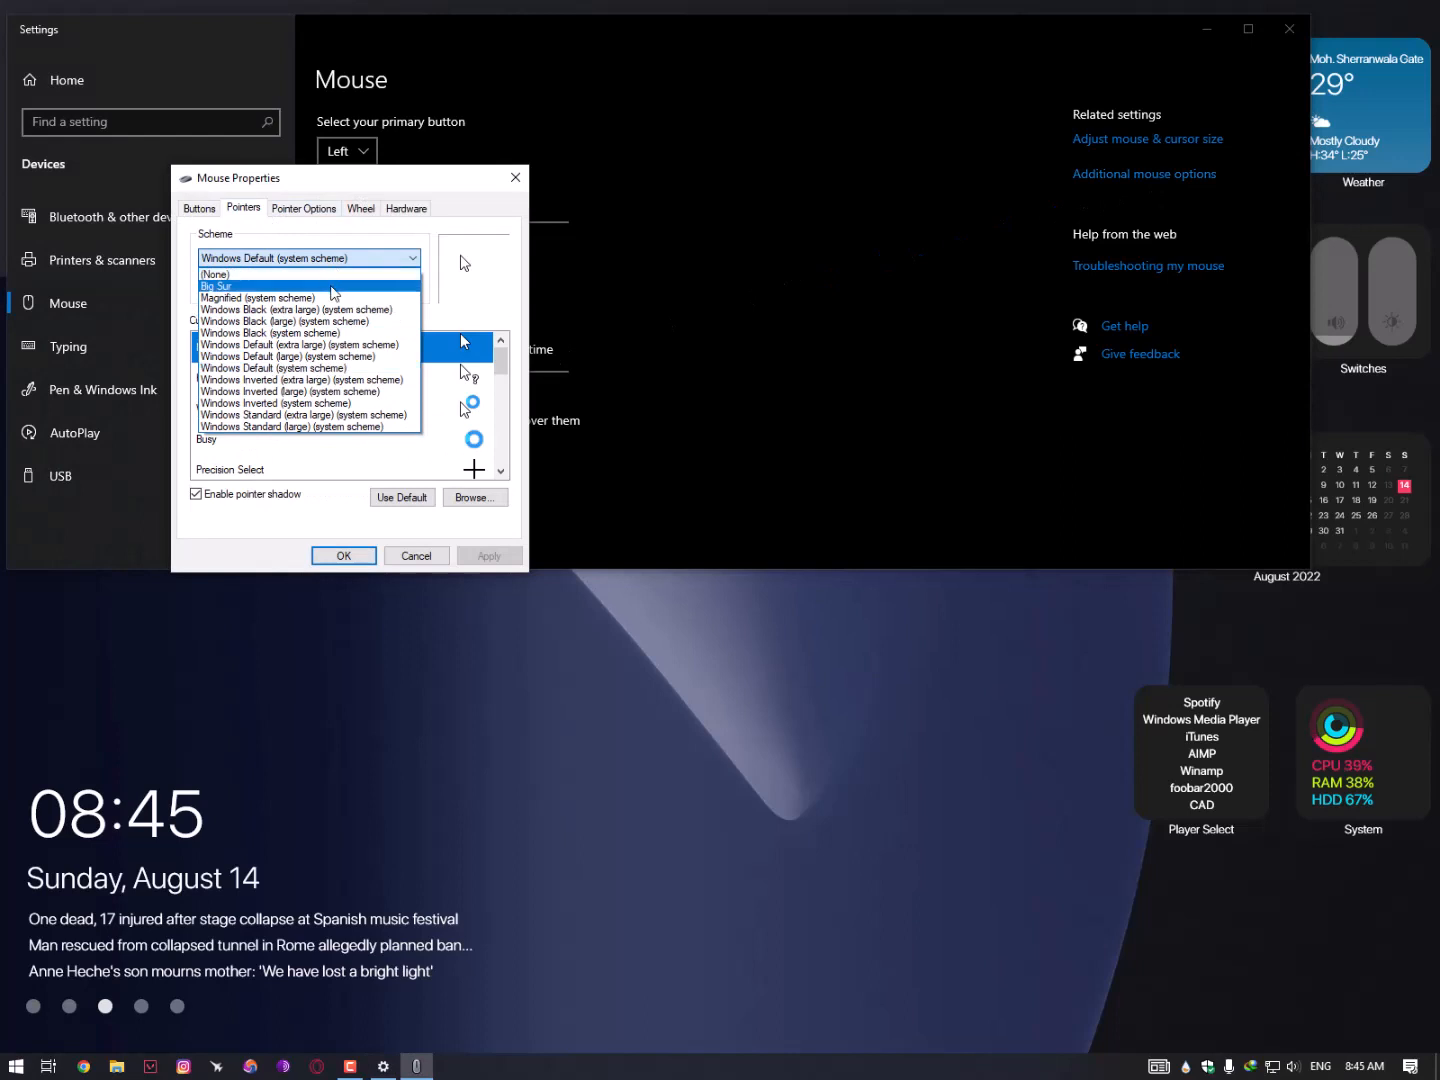
left_click(230, 285)
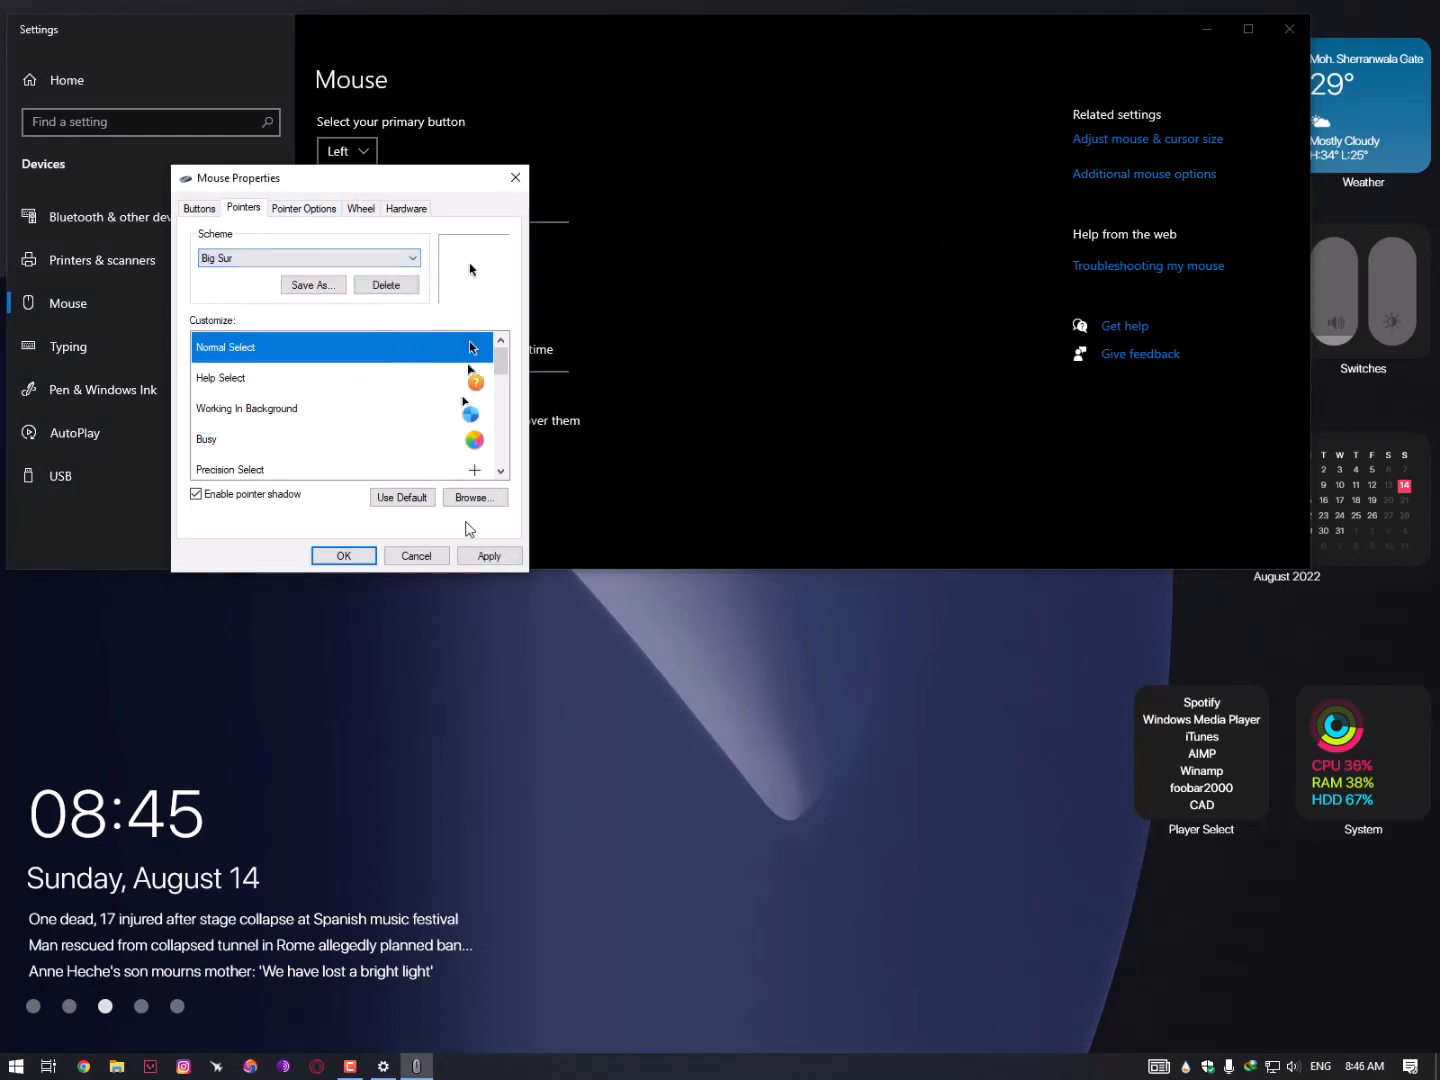
left_click(473, 552)
left_click(781, 597)
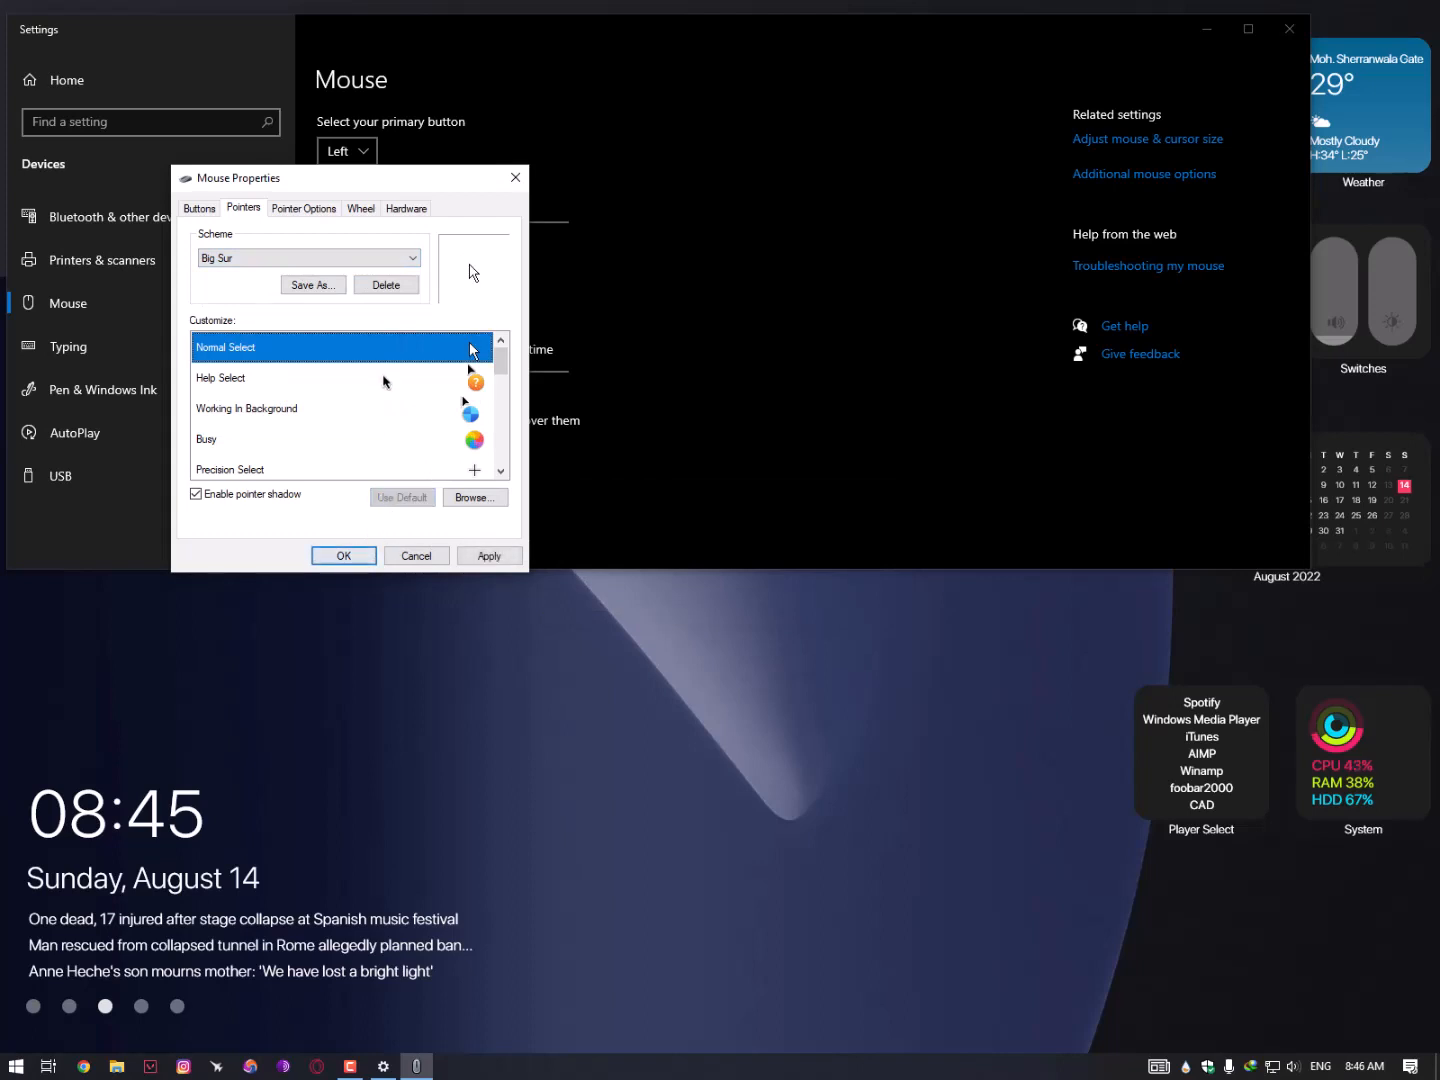
left_click(471, 563)
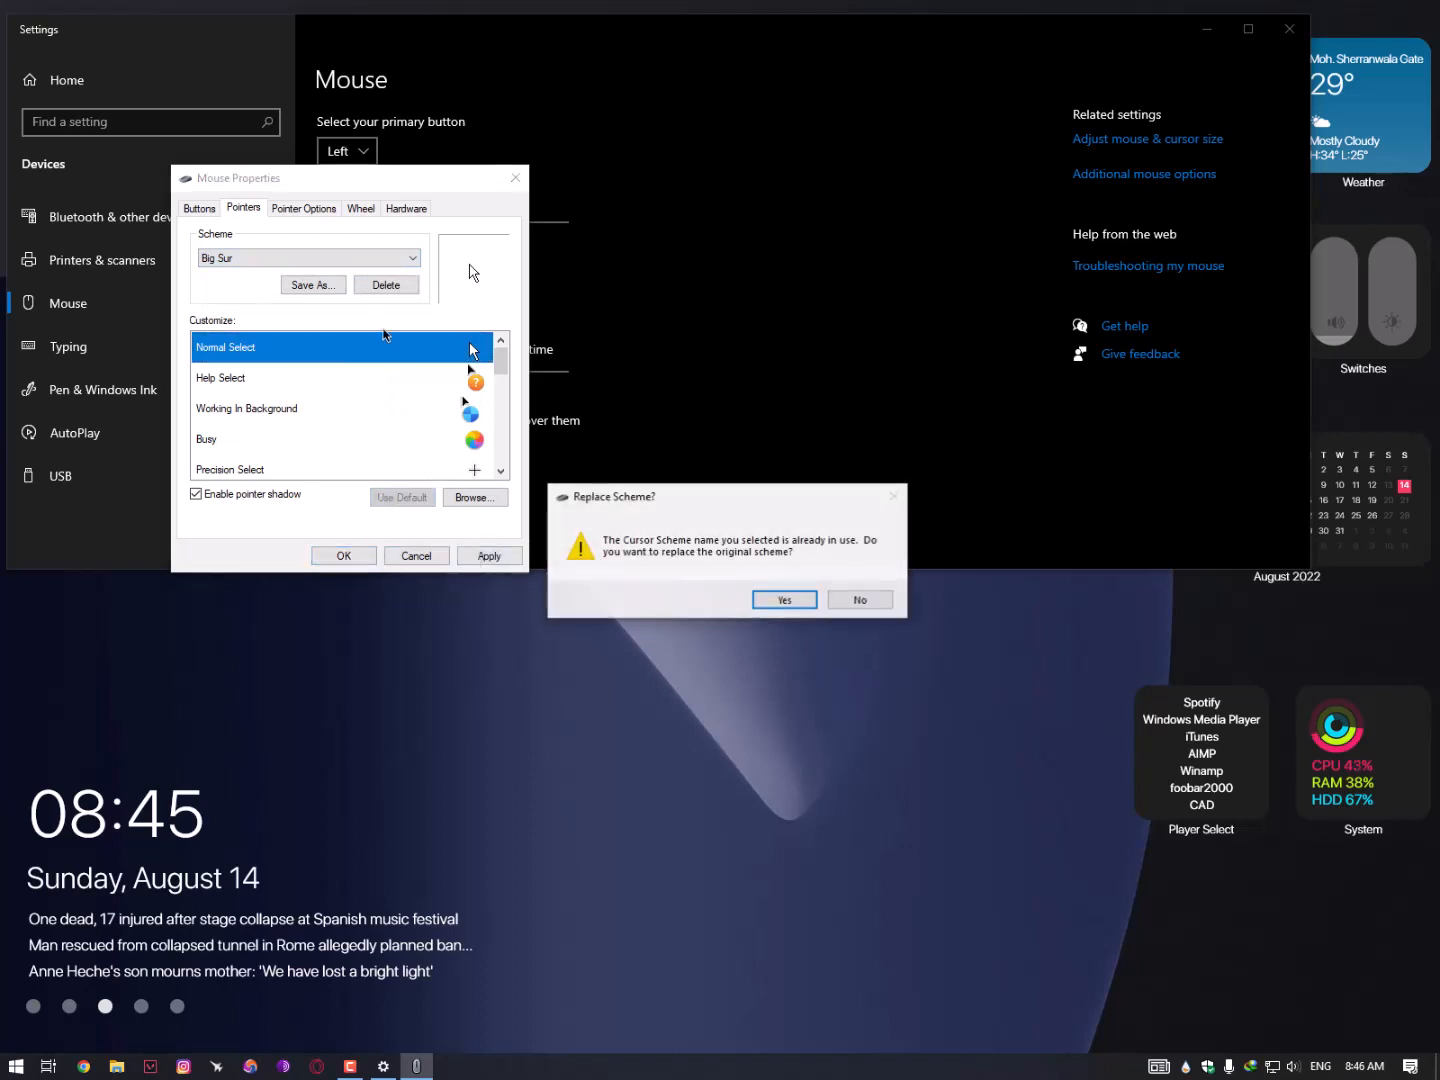
left_click(807, 596)
- Reselect the Big Sur pointer scheme, apply it with OK, and close Settings
left_click(337, 260)
left_click(300, 311)
left_click(320, 258)
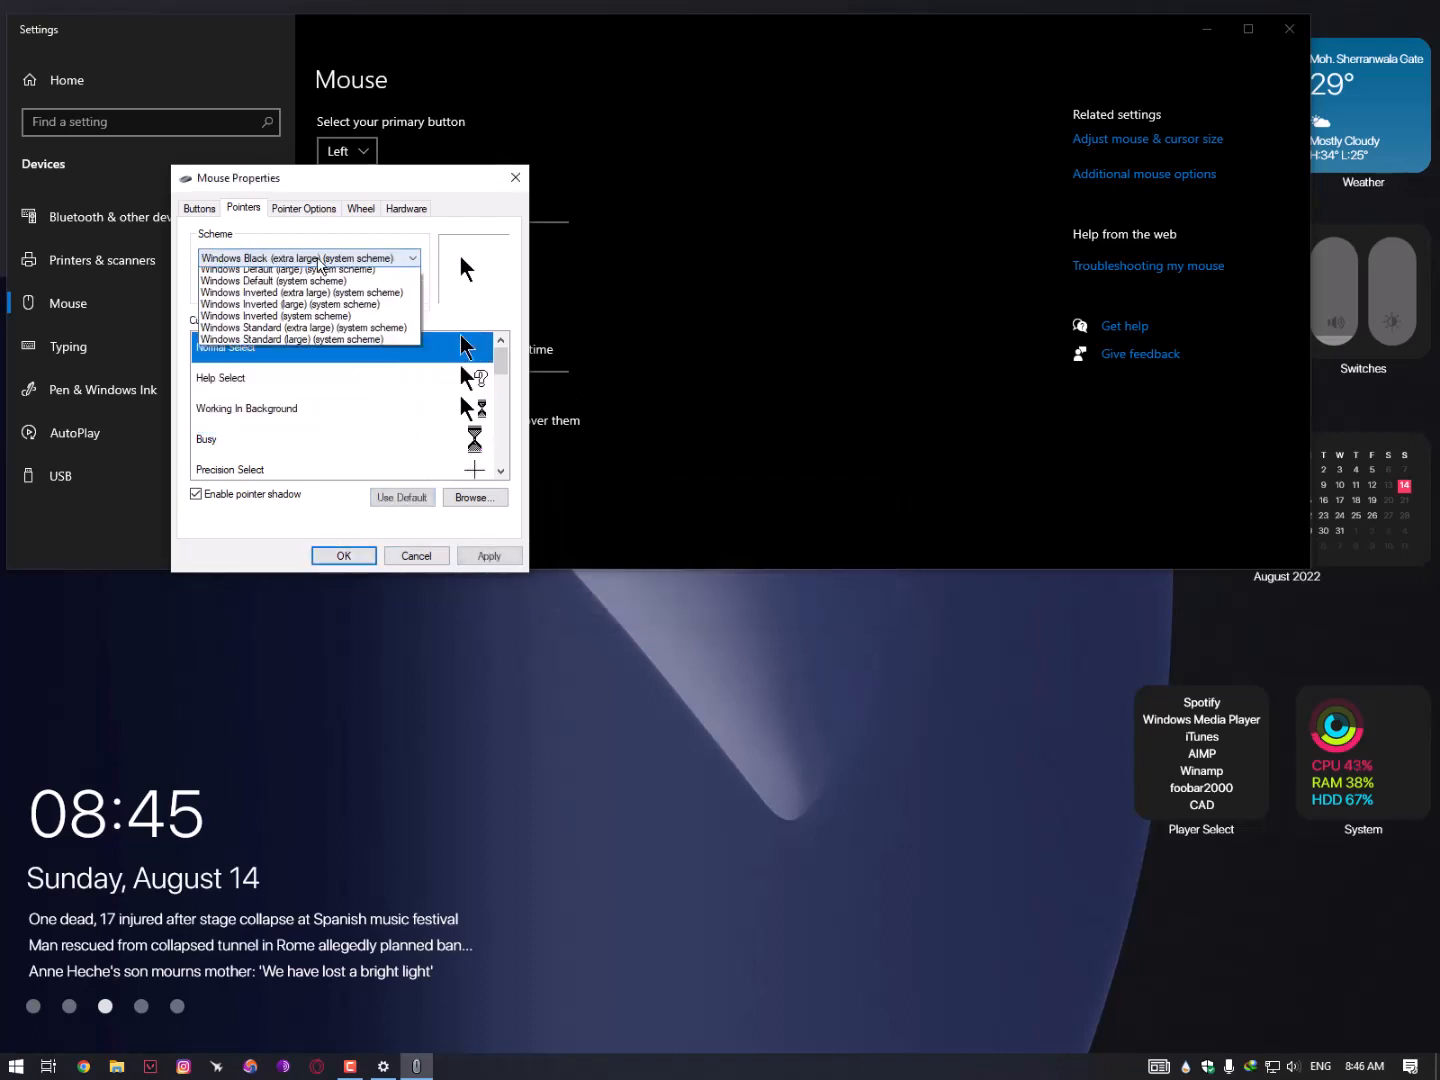
left_click(298, 287)
left_click(485, 554)
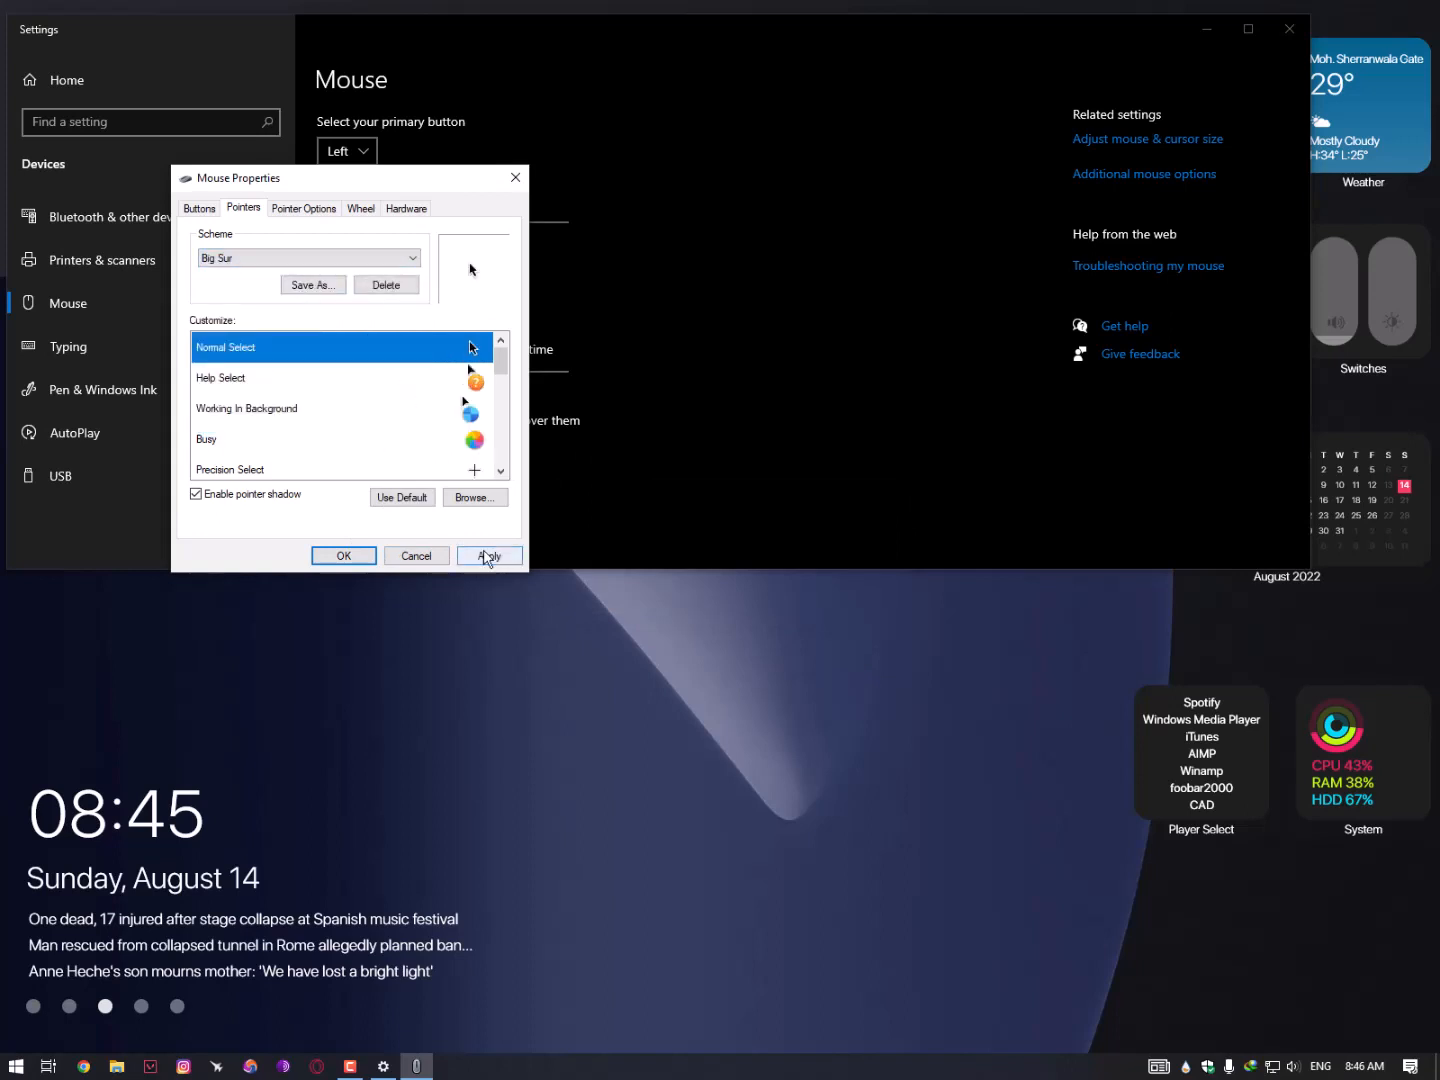
left_click(324, 550)
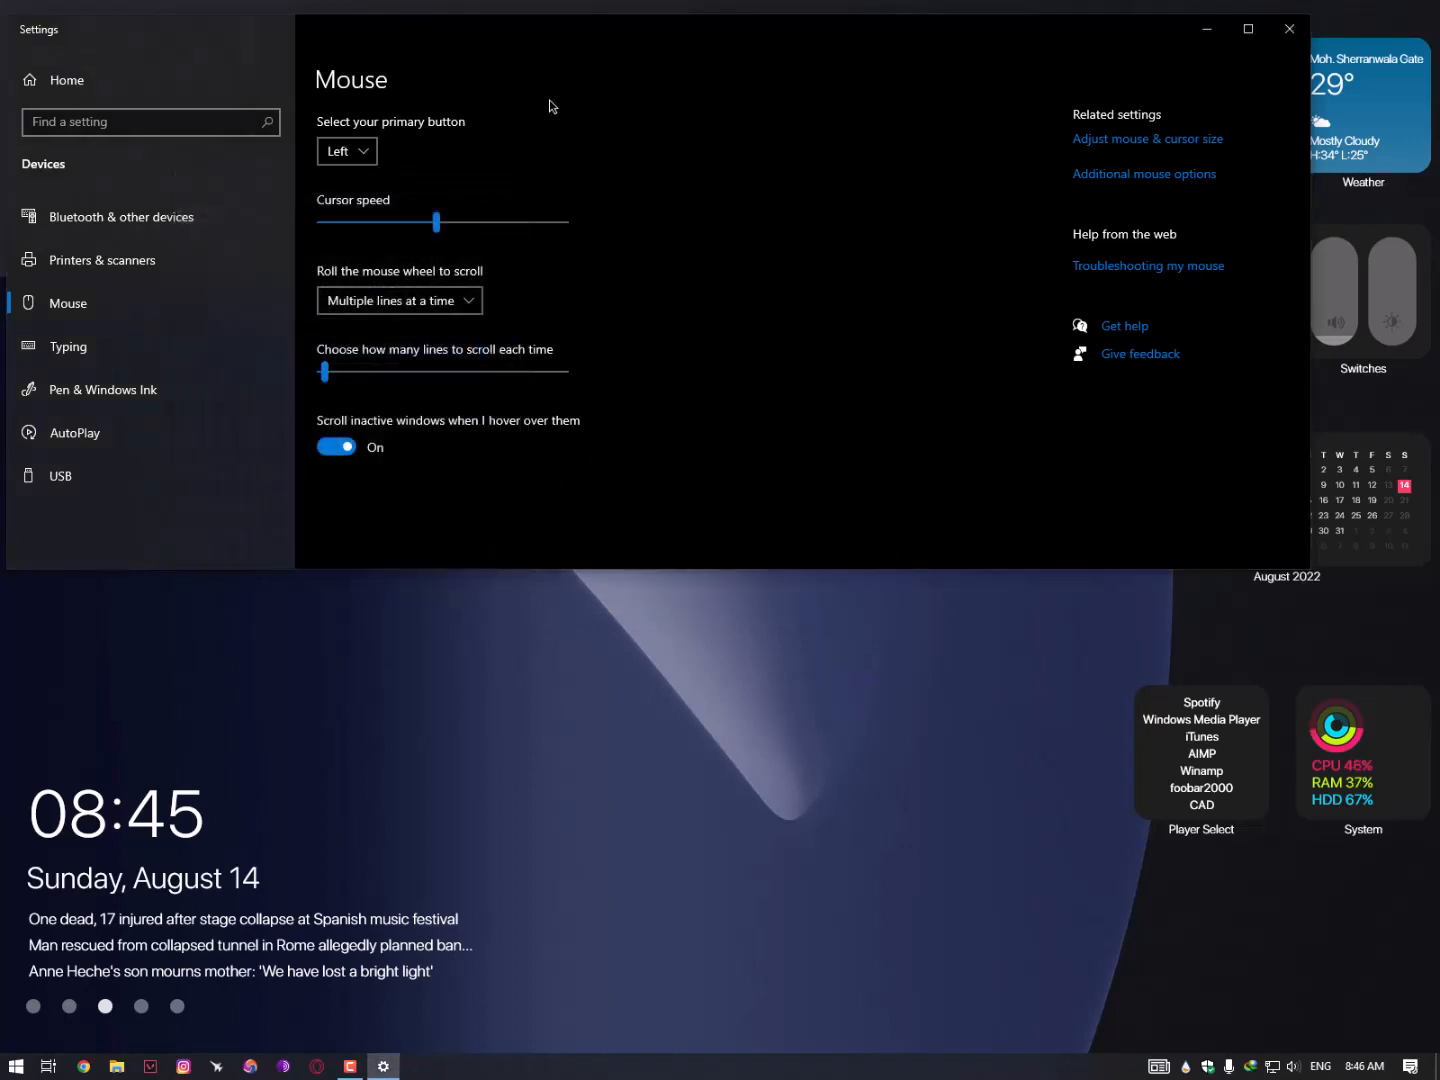
left_click_drag(560, 20, 889, 197)
left_click(1232, 198)
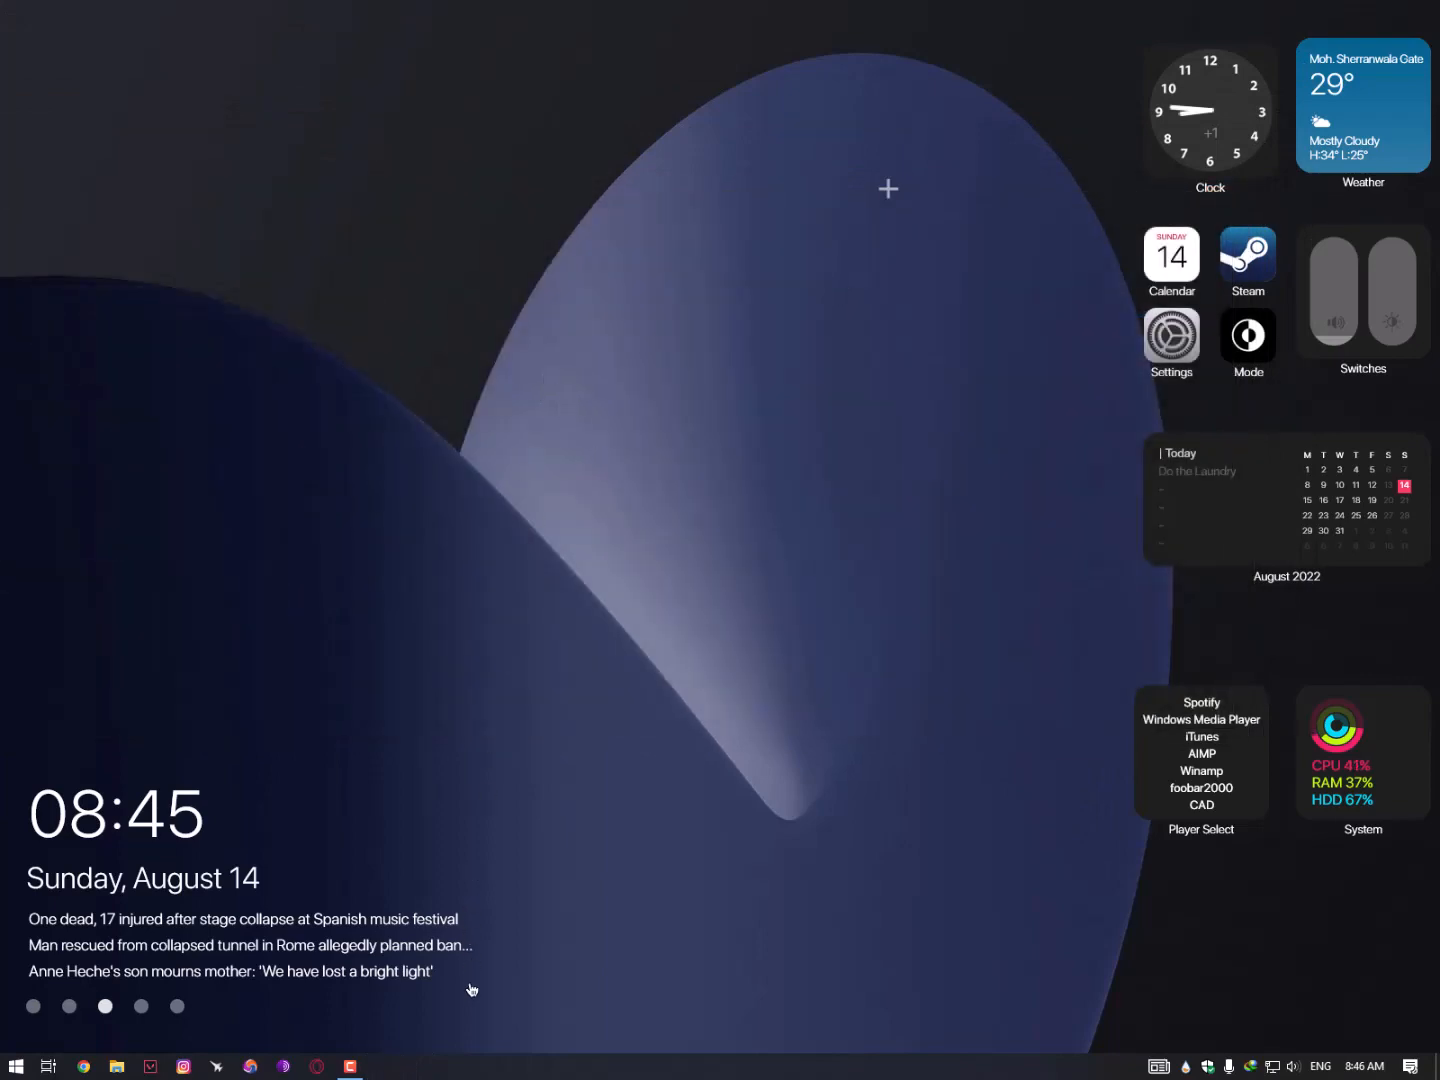
- Shift the System, Player Select, calendar, Switches, app icons, Weather and Clock widgets down the right edge
left_click_drag(471, 1031, 562, 13)
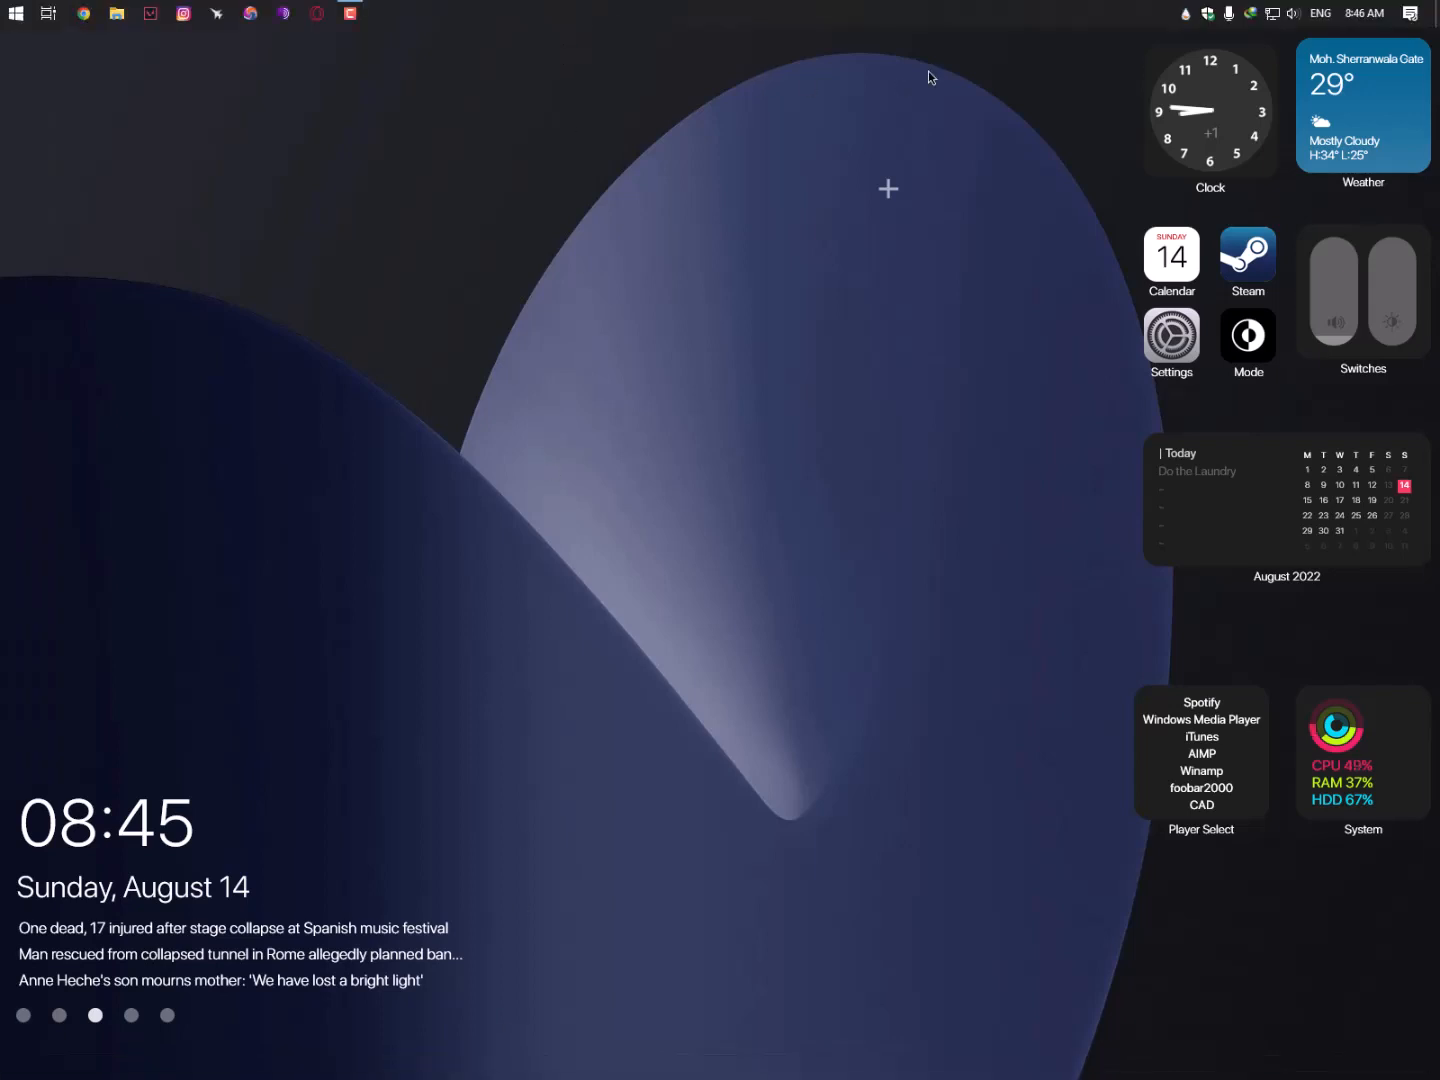
left_click_drag(1352, 772, 1352, 948)
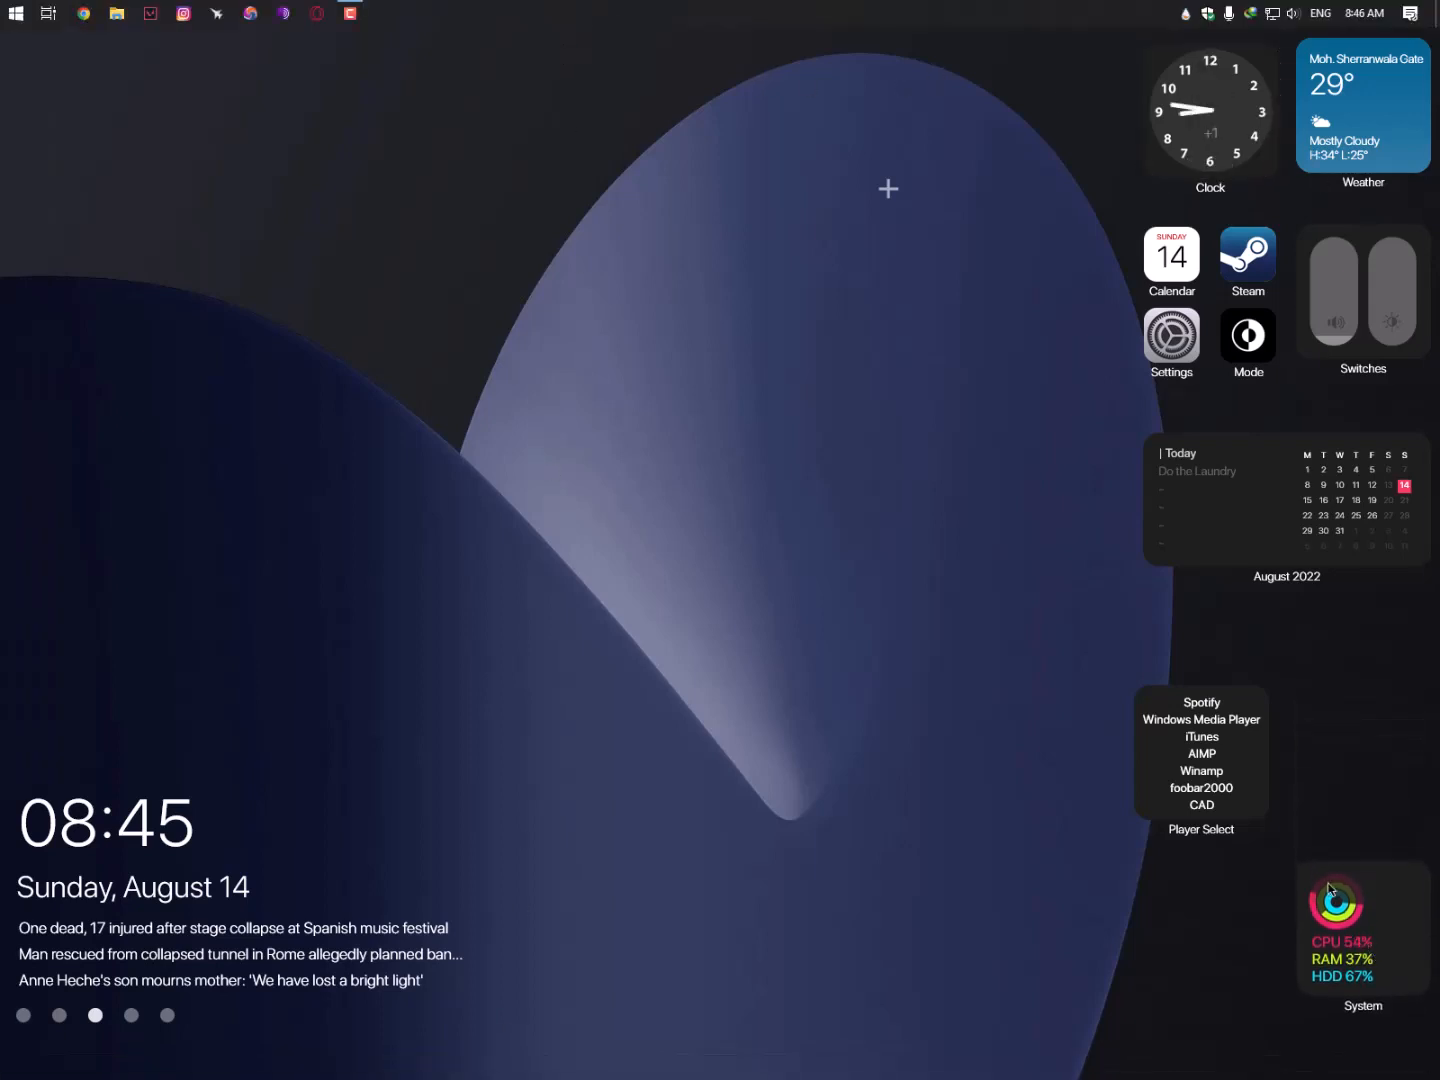
left_click_drag(1237, 813, 1247, 986)
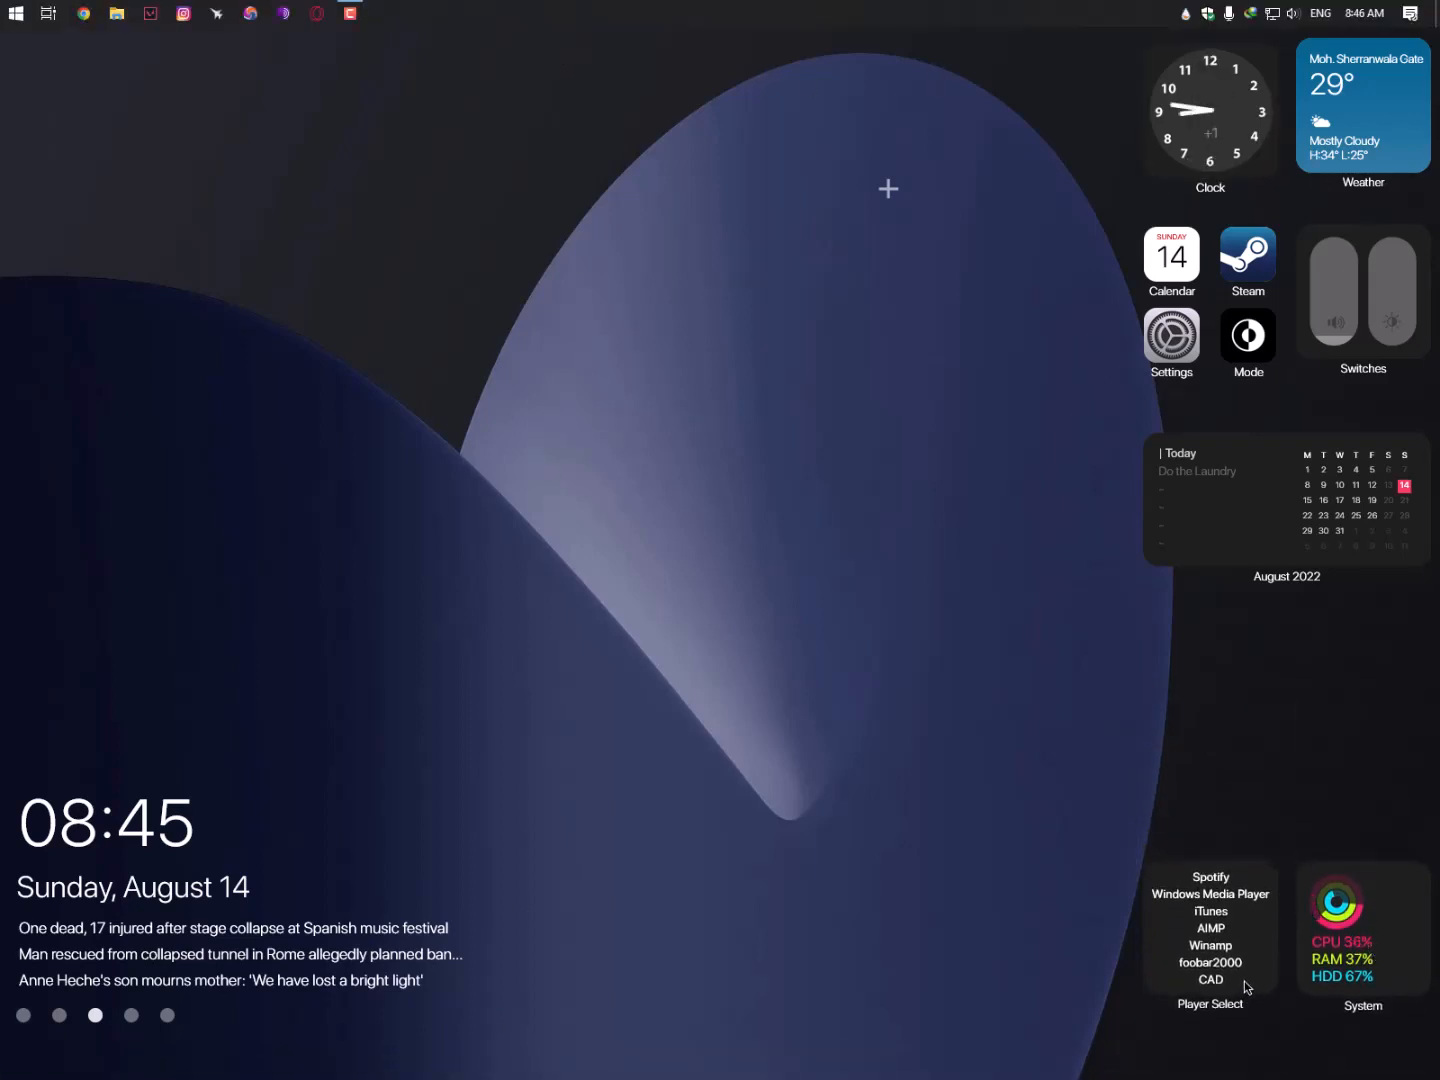
left_click_drag(1297, 544, 1290, 793)
left_click_drag(1352, 336, 1353, 514)
left_click_drag(1252, 338, 1252, 571)
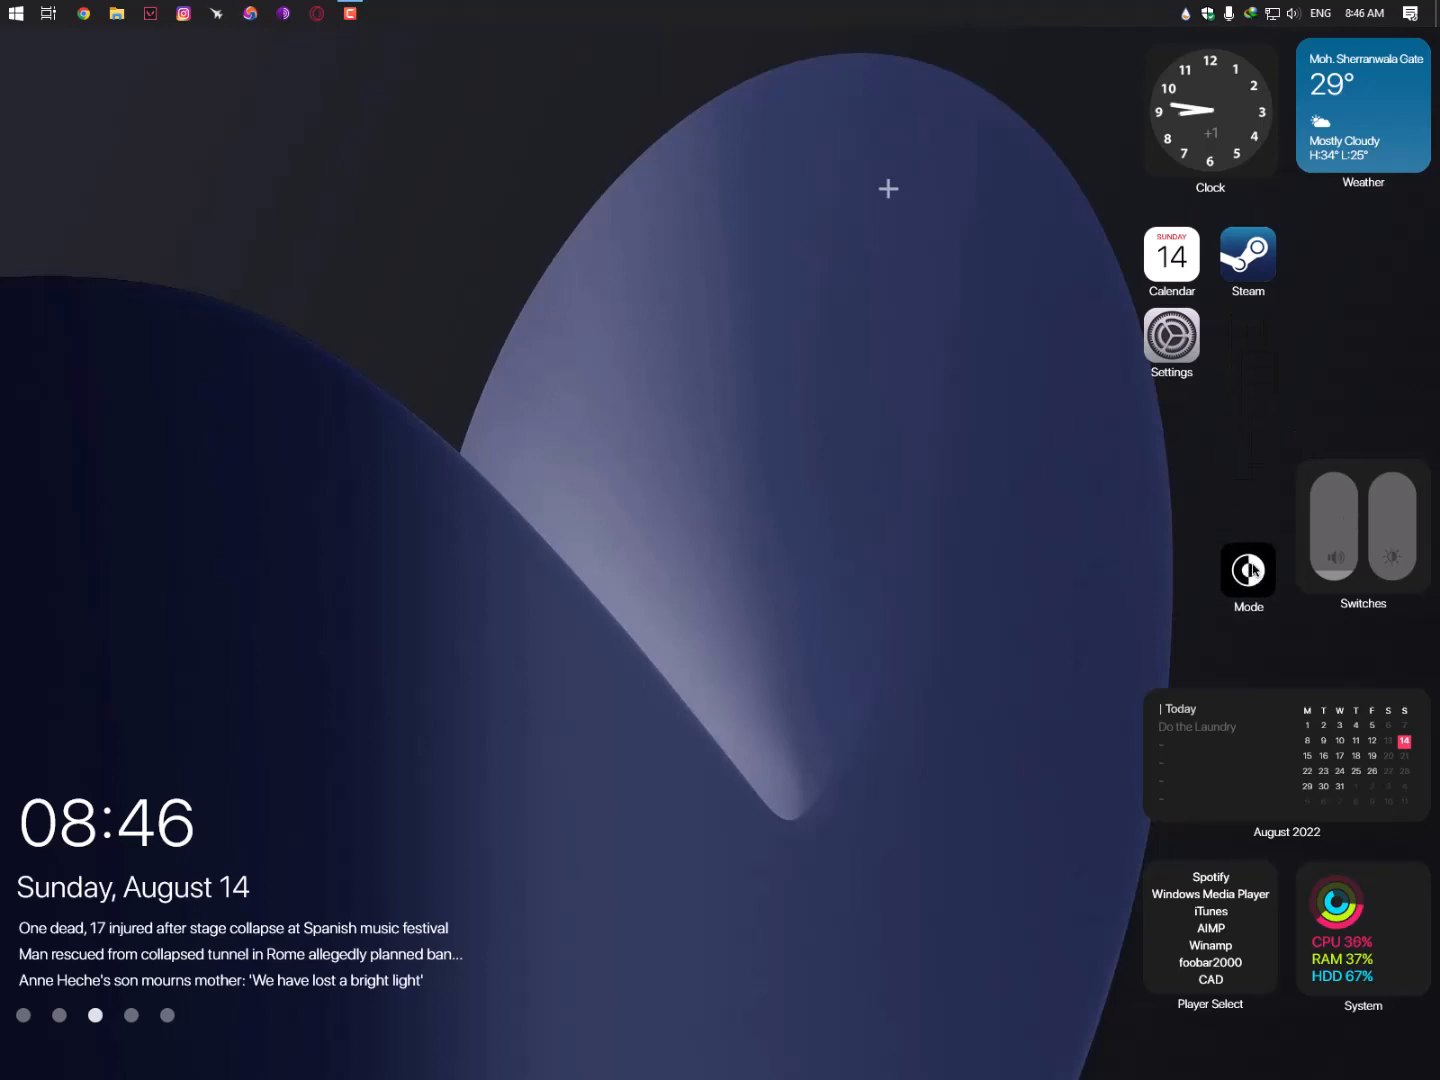
left_click_drag(1190, 345, 1266, 498)
left_click_drag(1237, 276, 1162, 501)
left_click_drag(1172, 291, 1174, 599)
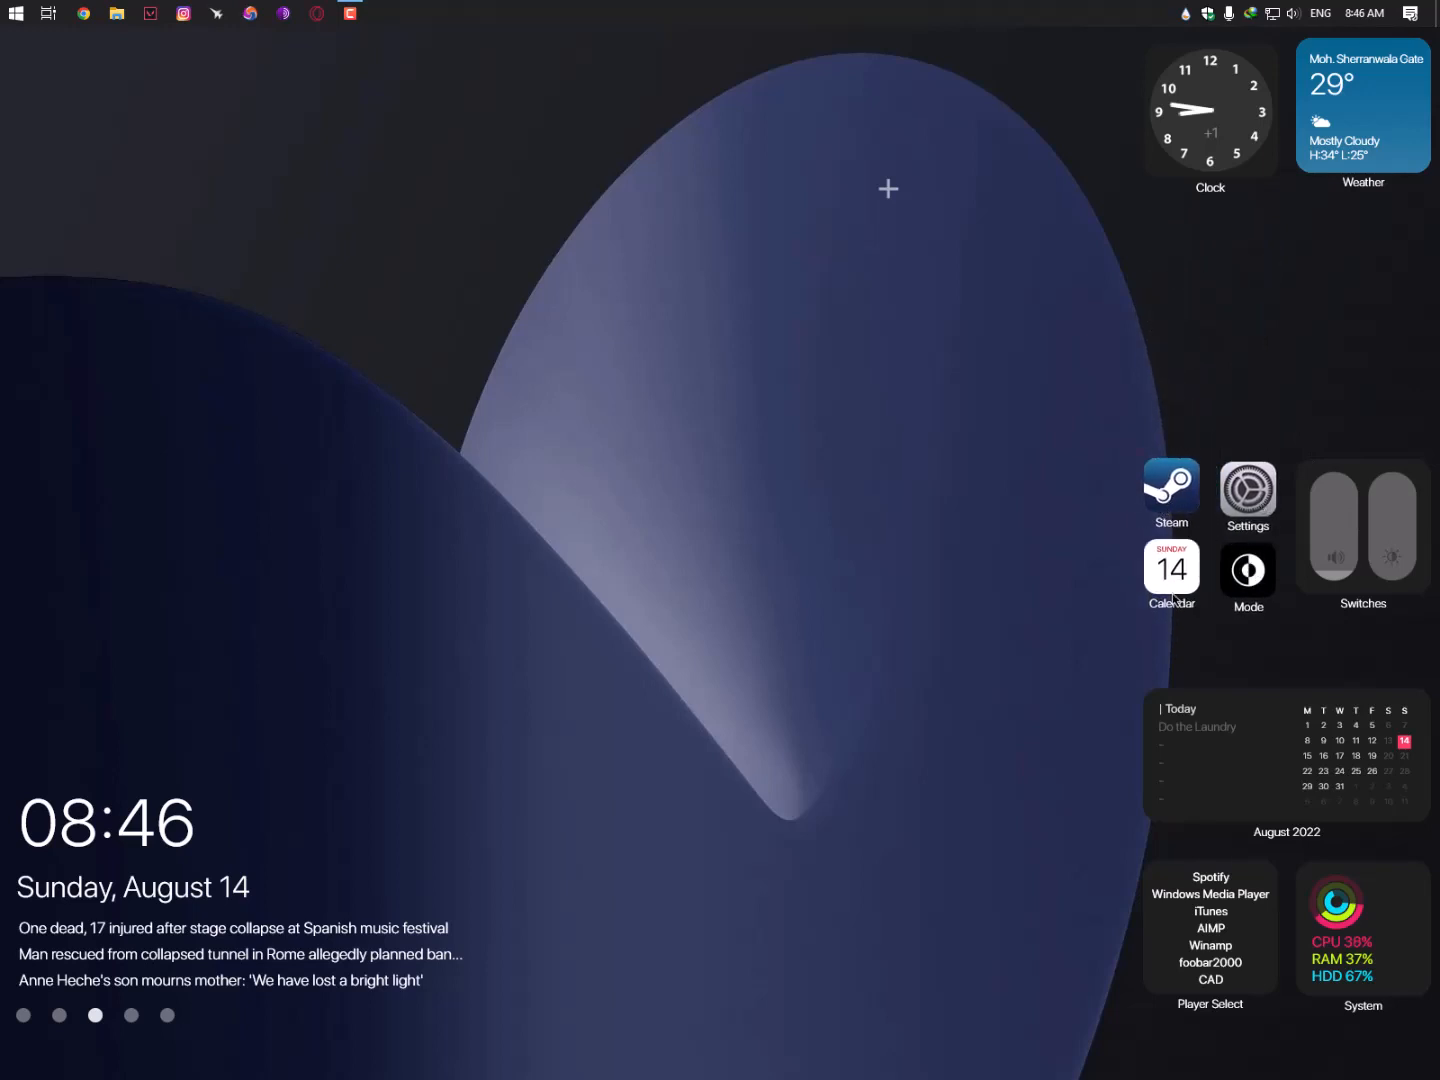
left_click_drag(1343, 147, 1343, 355)
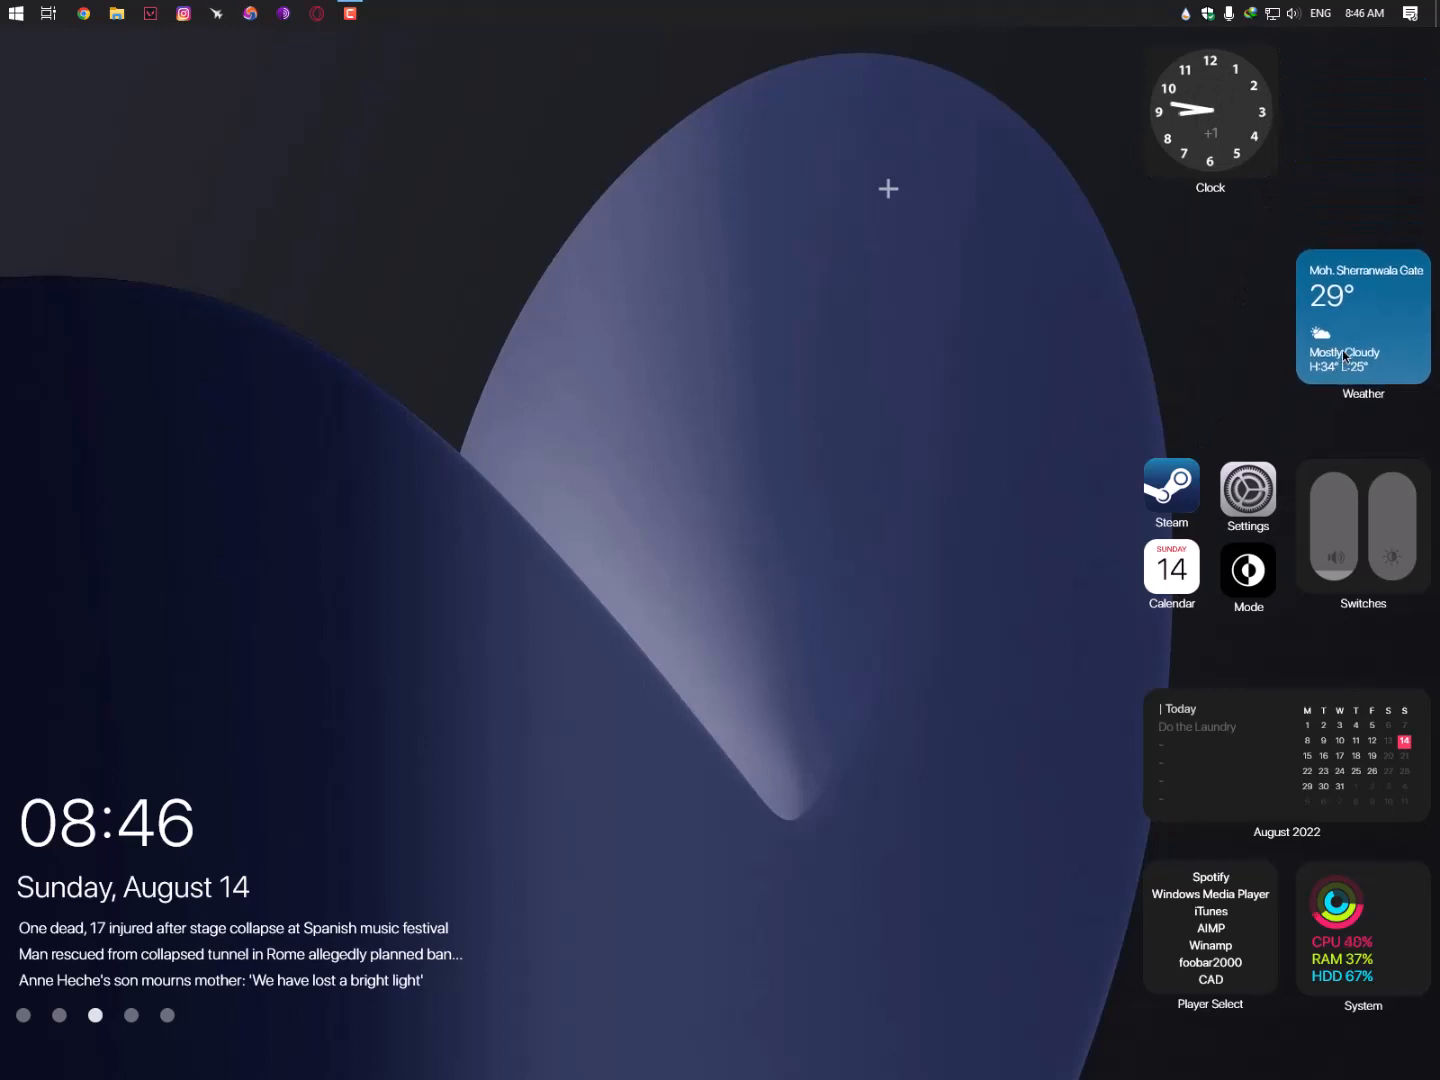
left_click_drag(1221, 151, 1218, 350)
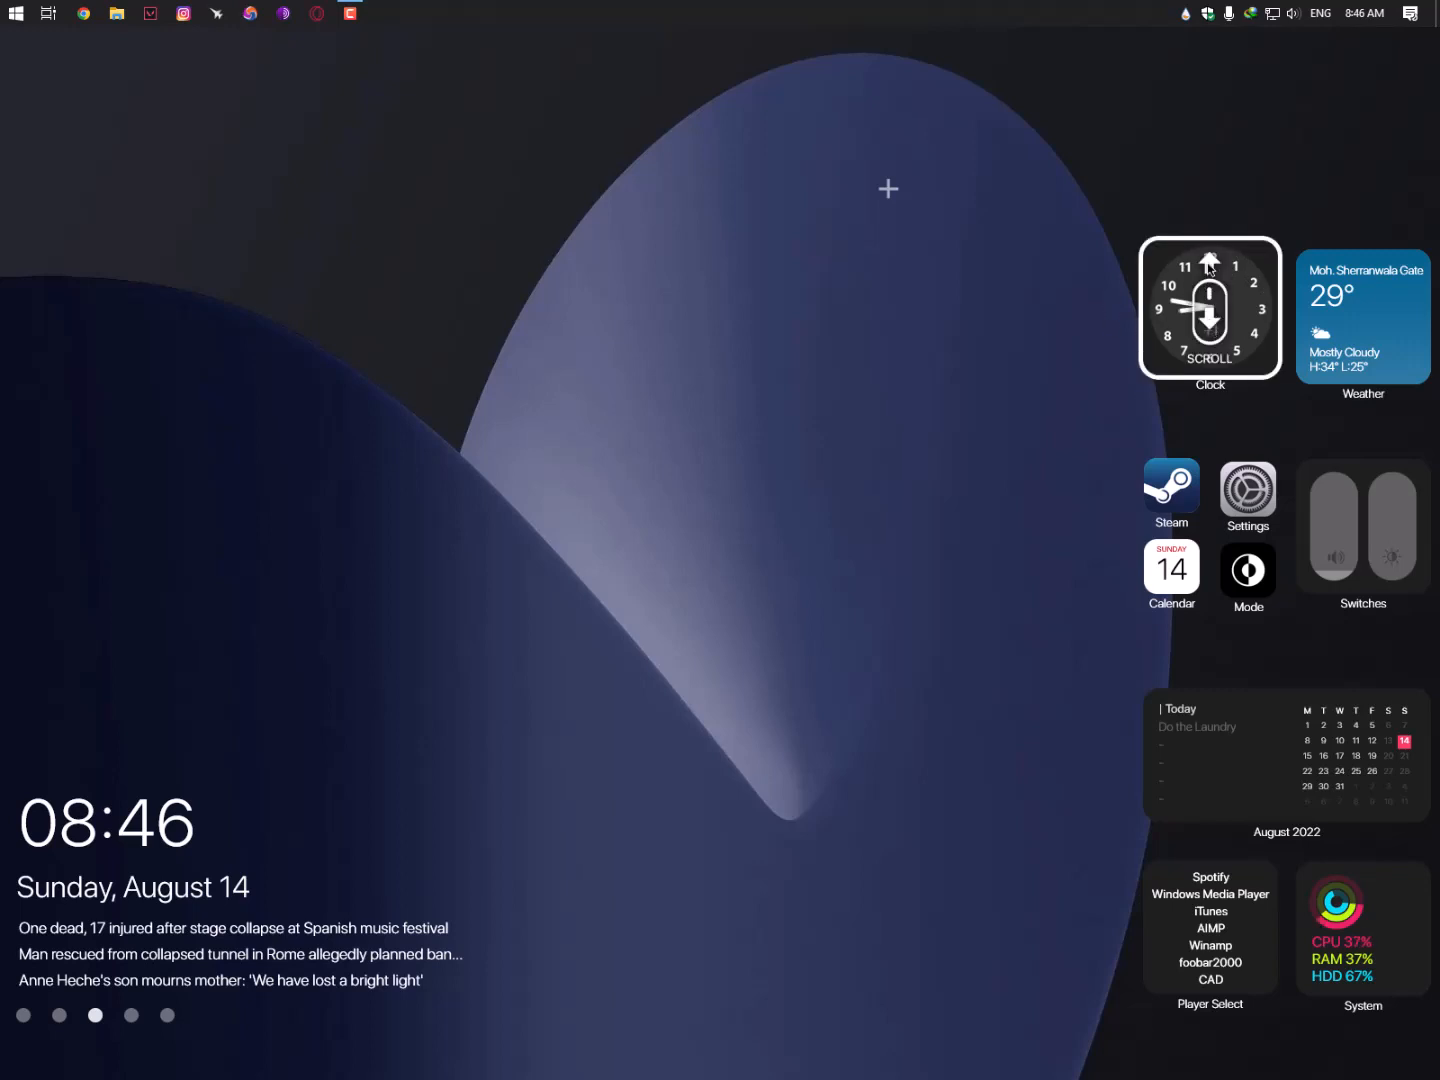
mouse_move(1209, 319)
left_mouse_down()
mouse_move(1209, 267)
mouse_move(1205, 330)
left_mouse_up()
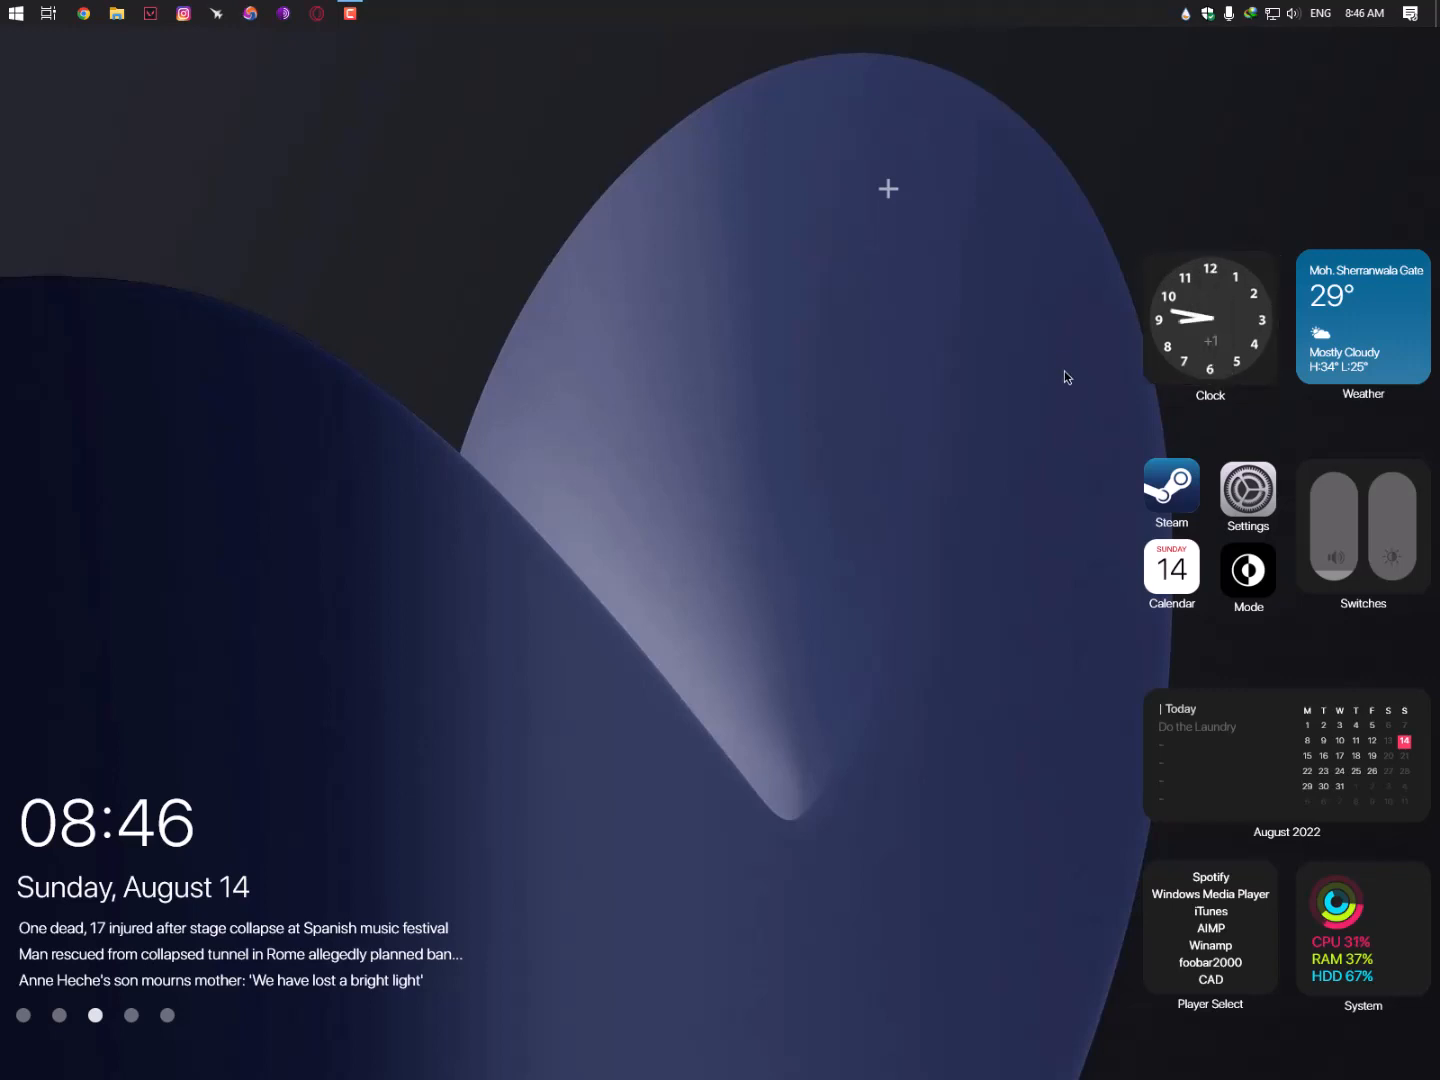
- Move Weather and Clock back to the top, grouping Settings, Steam, Mode and Calendar beside Switches
left_click_drag(1340, 350, 1340, 202)
left_click_drag(1250, 262, 1250, 152)
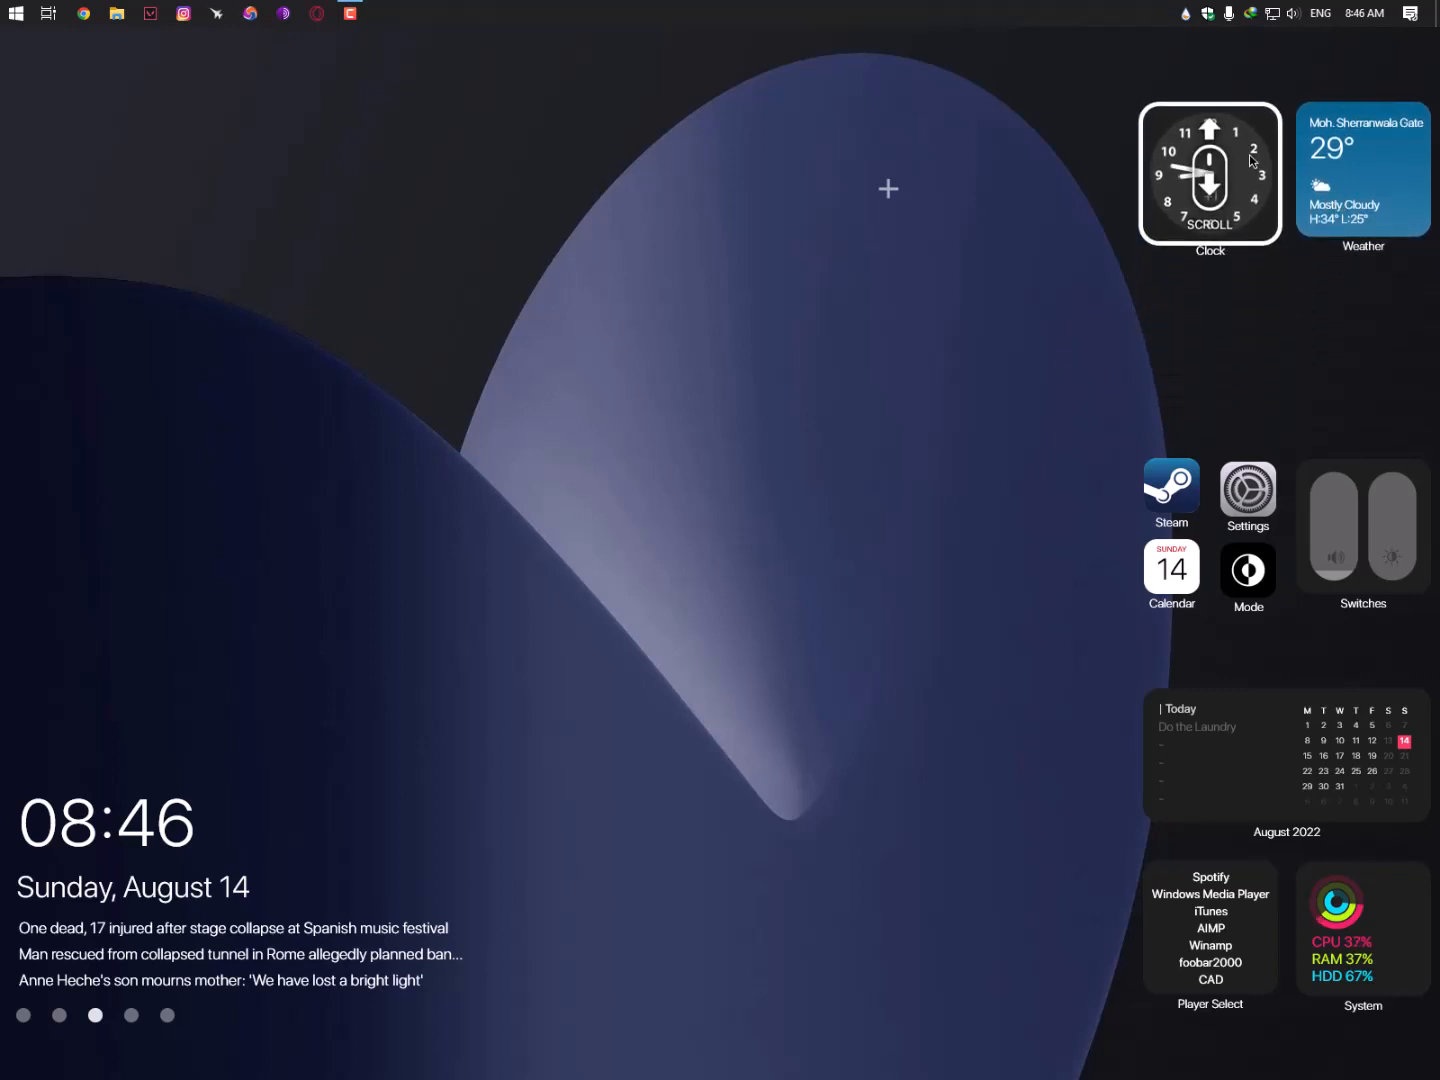
left_click_drag(1383, 468, 1378, 373)
left_click_drag(1254, 487, 1253, 375)
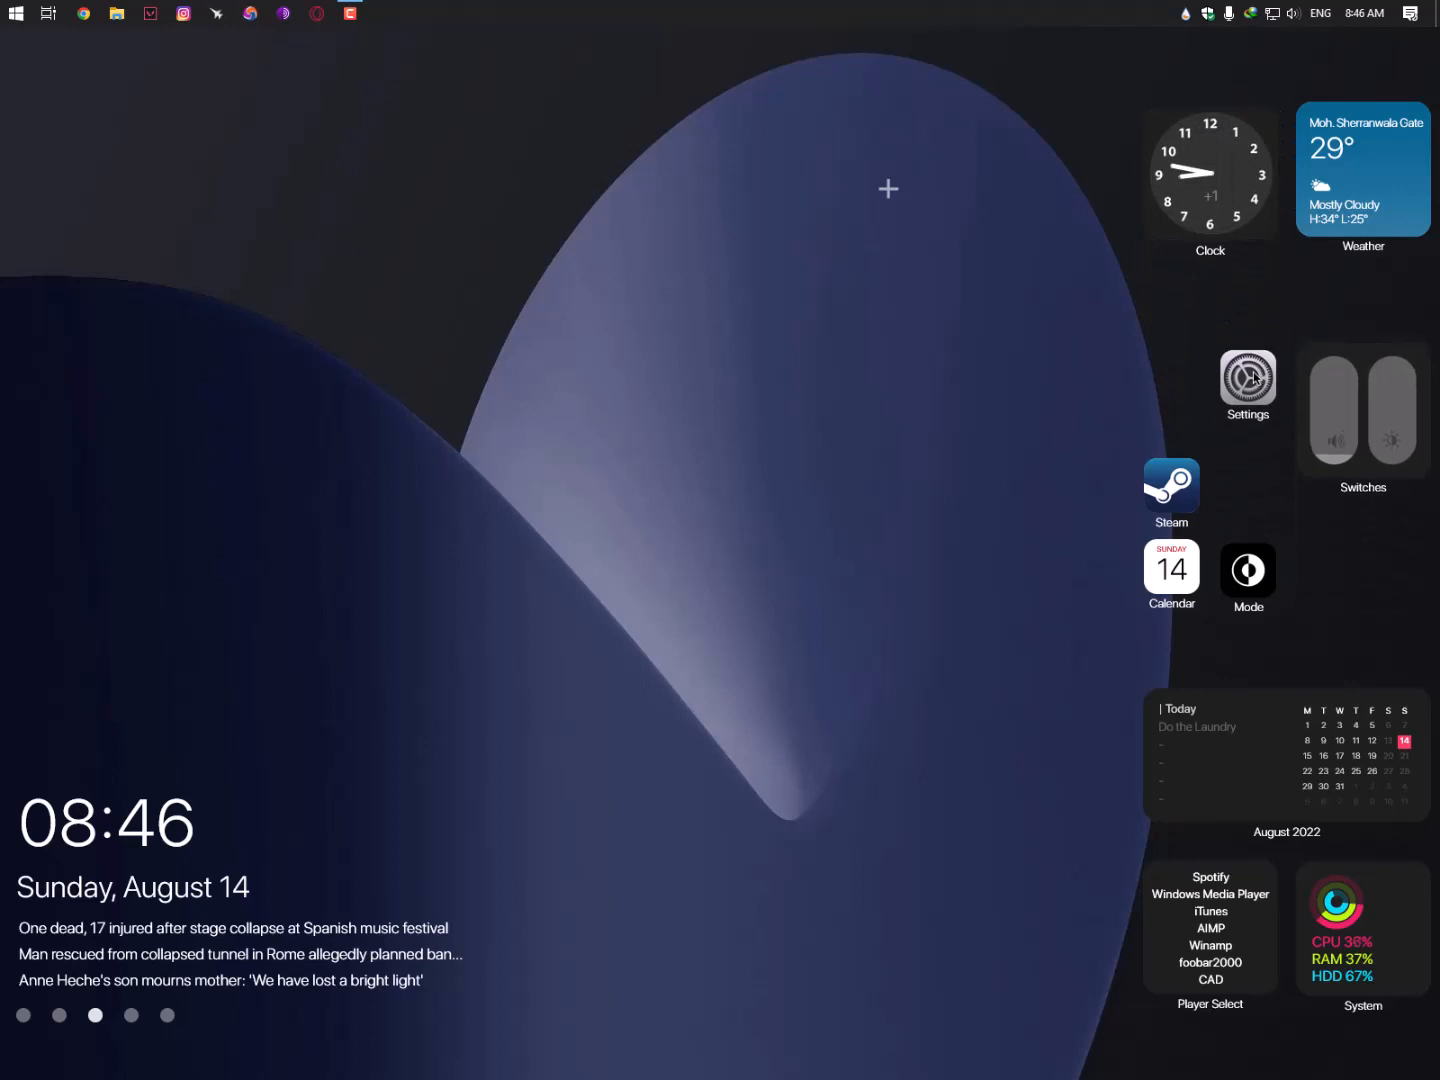
left_click_drag(1199, 467, 1188, 366)
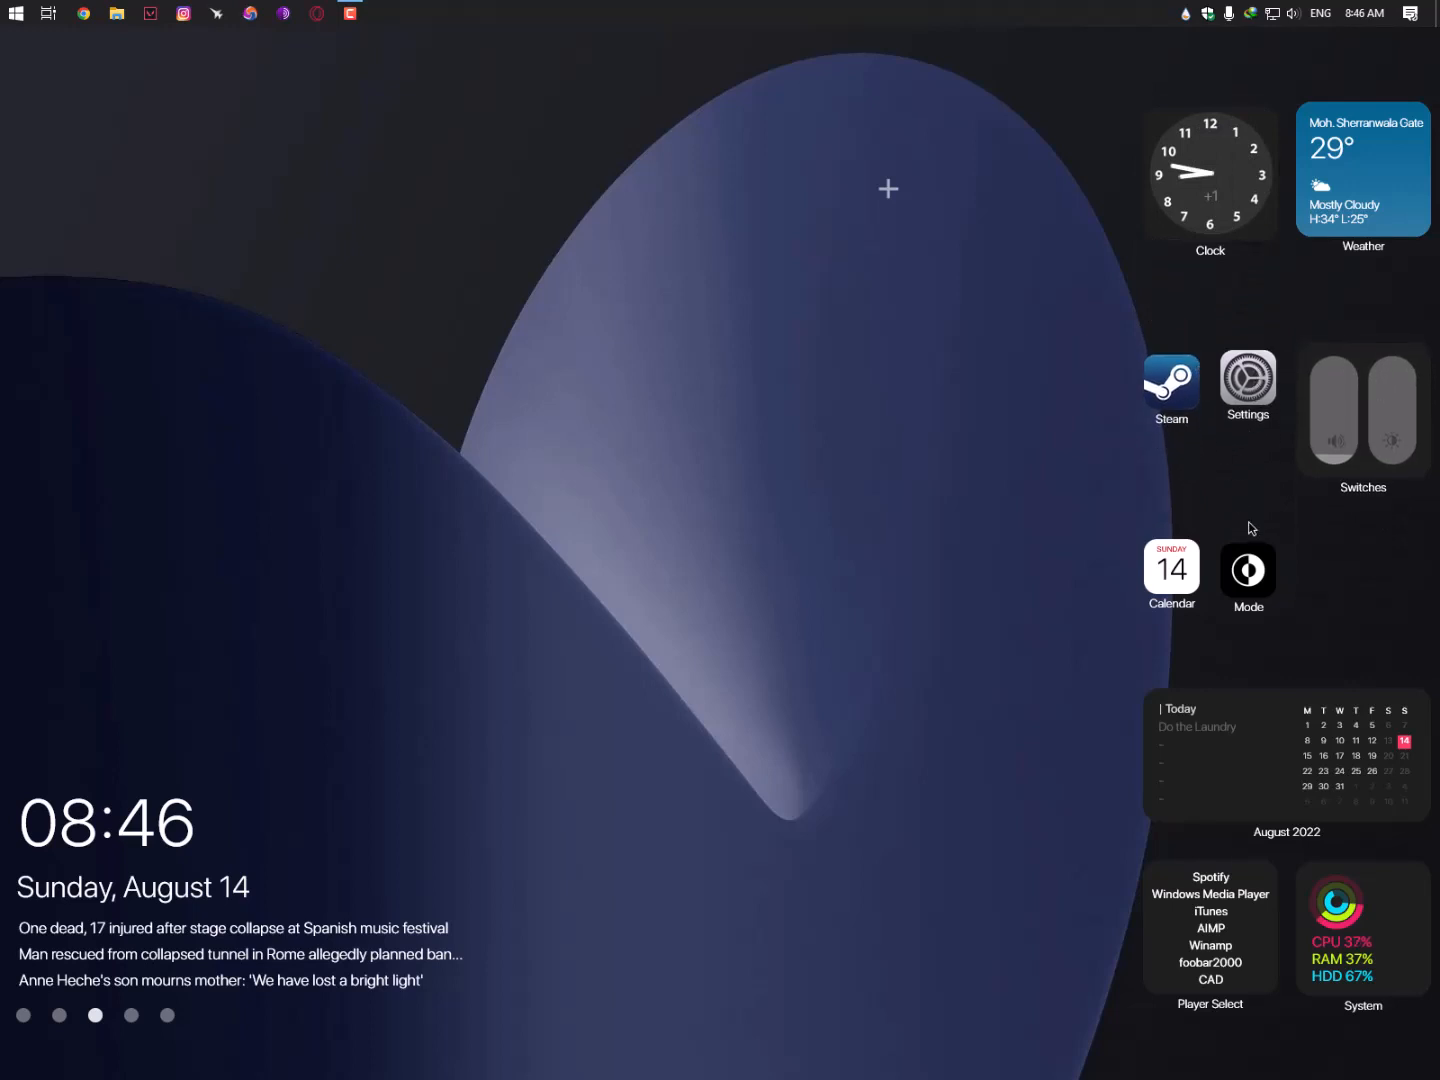
left_click_drag(1248, 565, 1237, 480)
left_click_drag(1198, 546, 1188, 396)
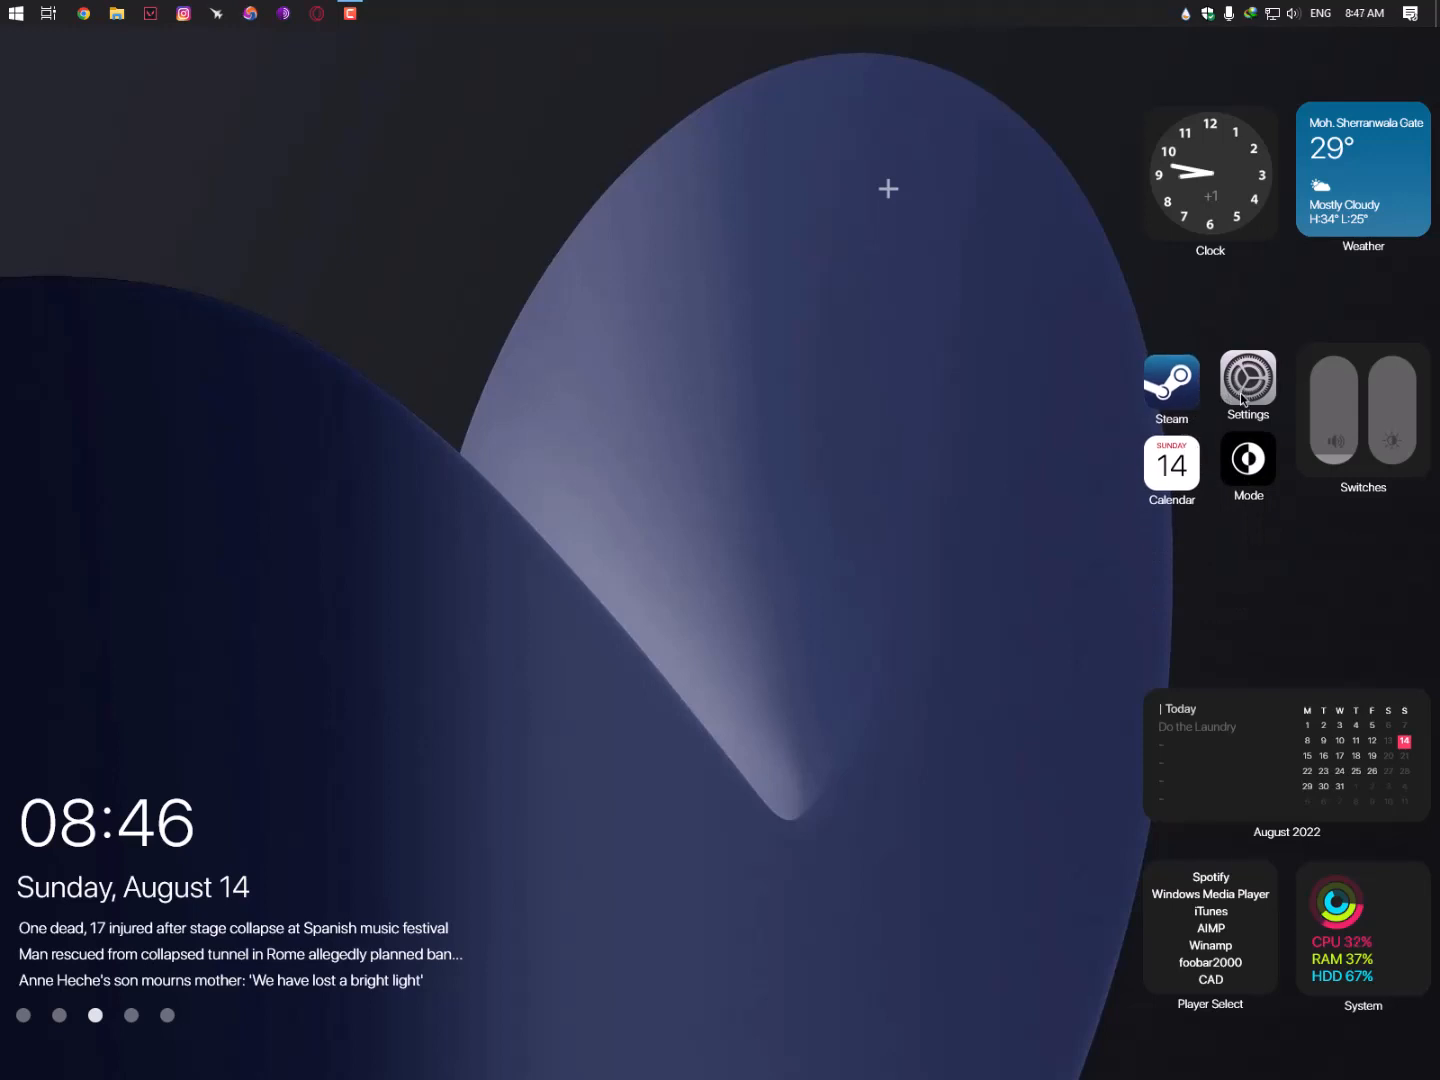
left_click_drag(1239, 393, 1180, 386)
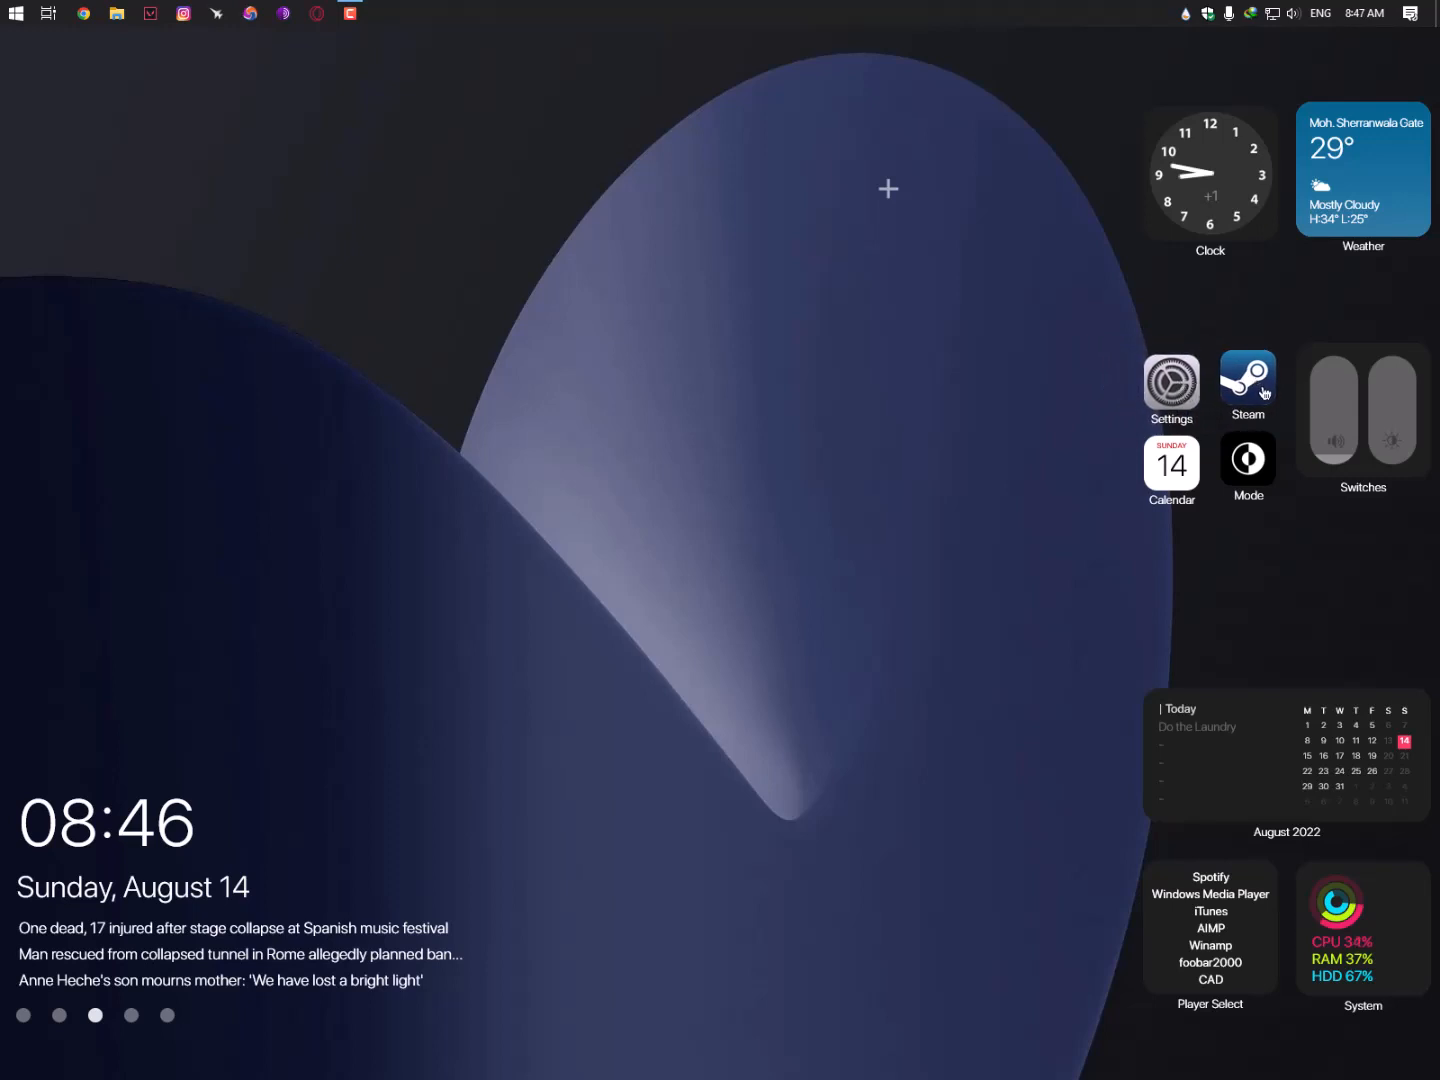
left_click(1178, 398)
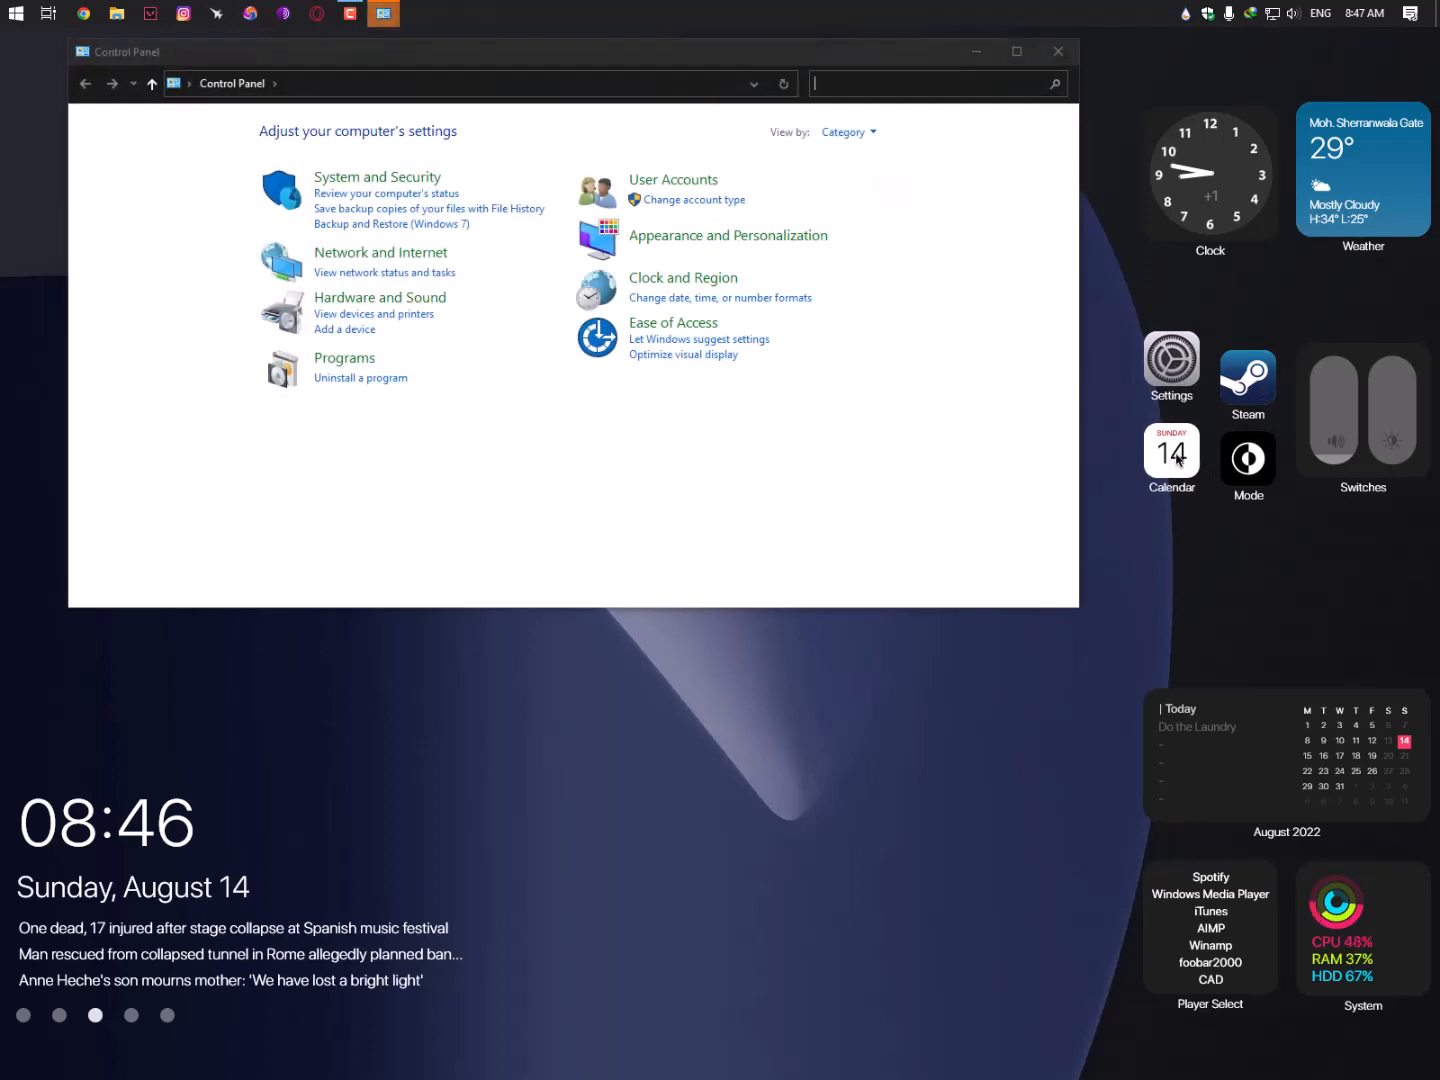
left_click_drag(1177, 385, 1177, 401)
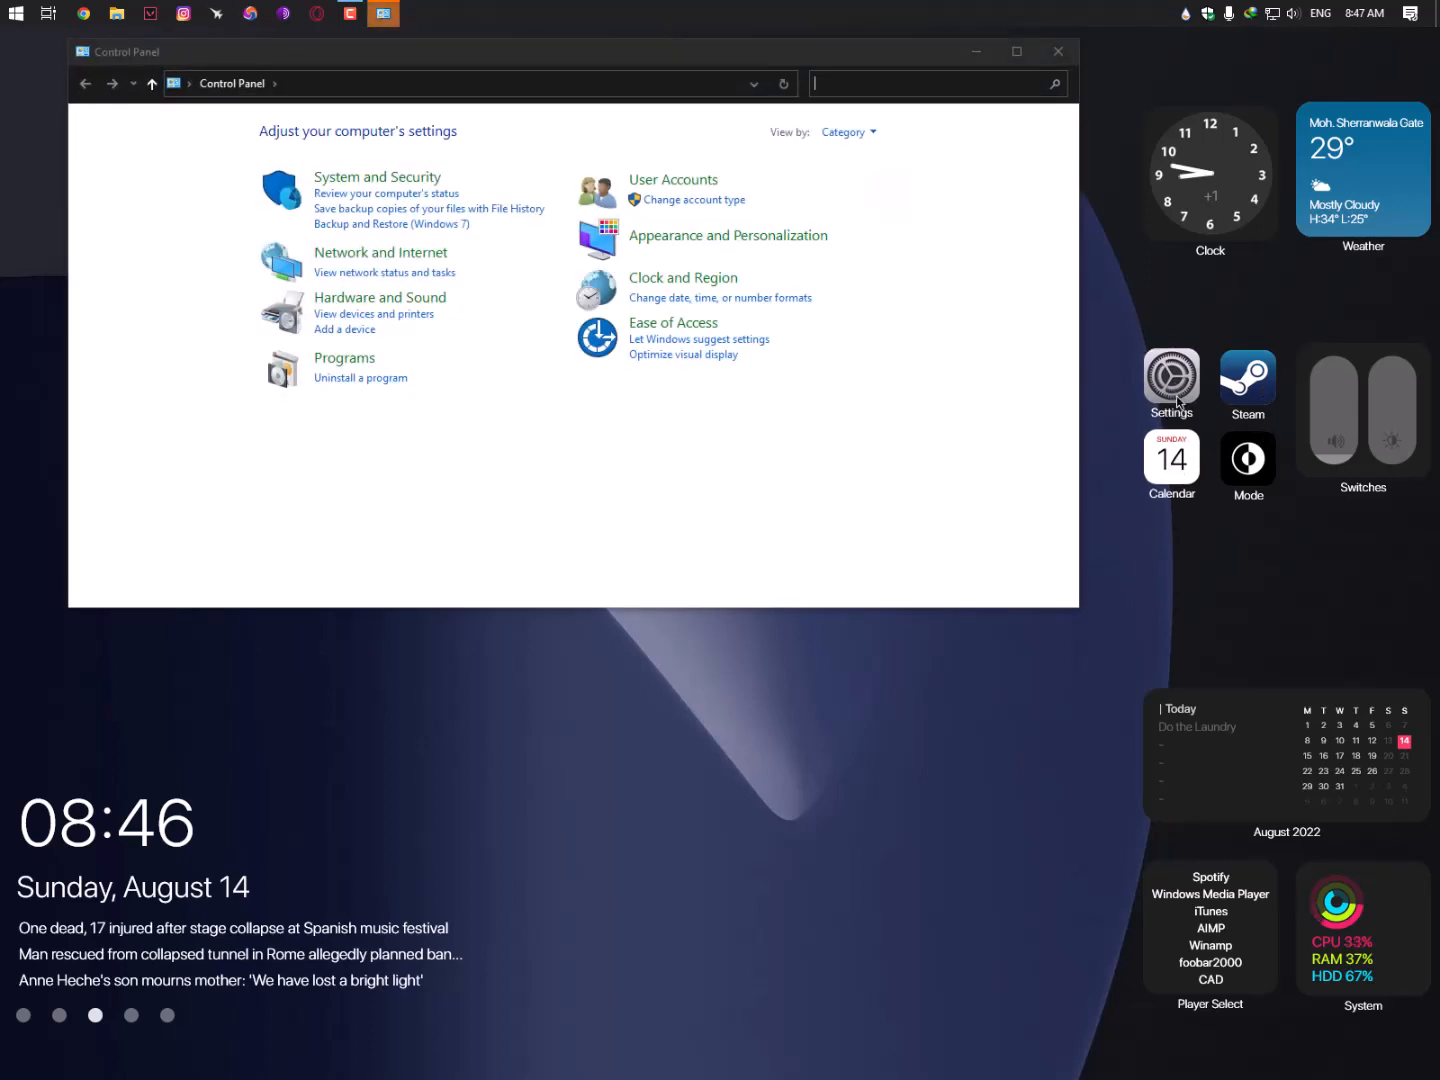
left_click(1182, 479)
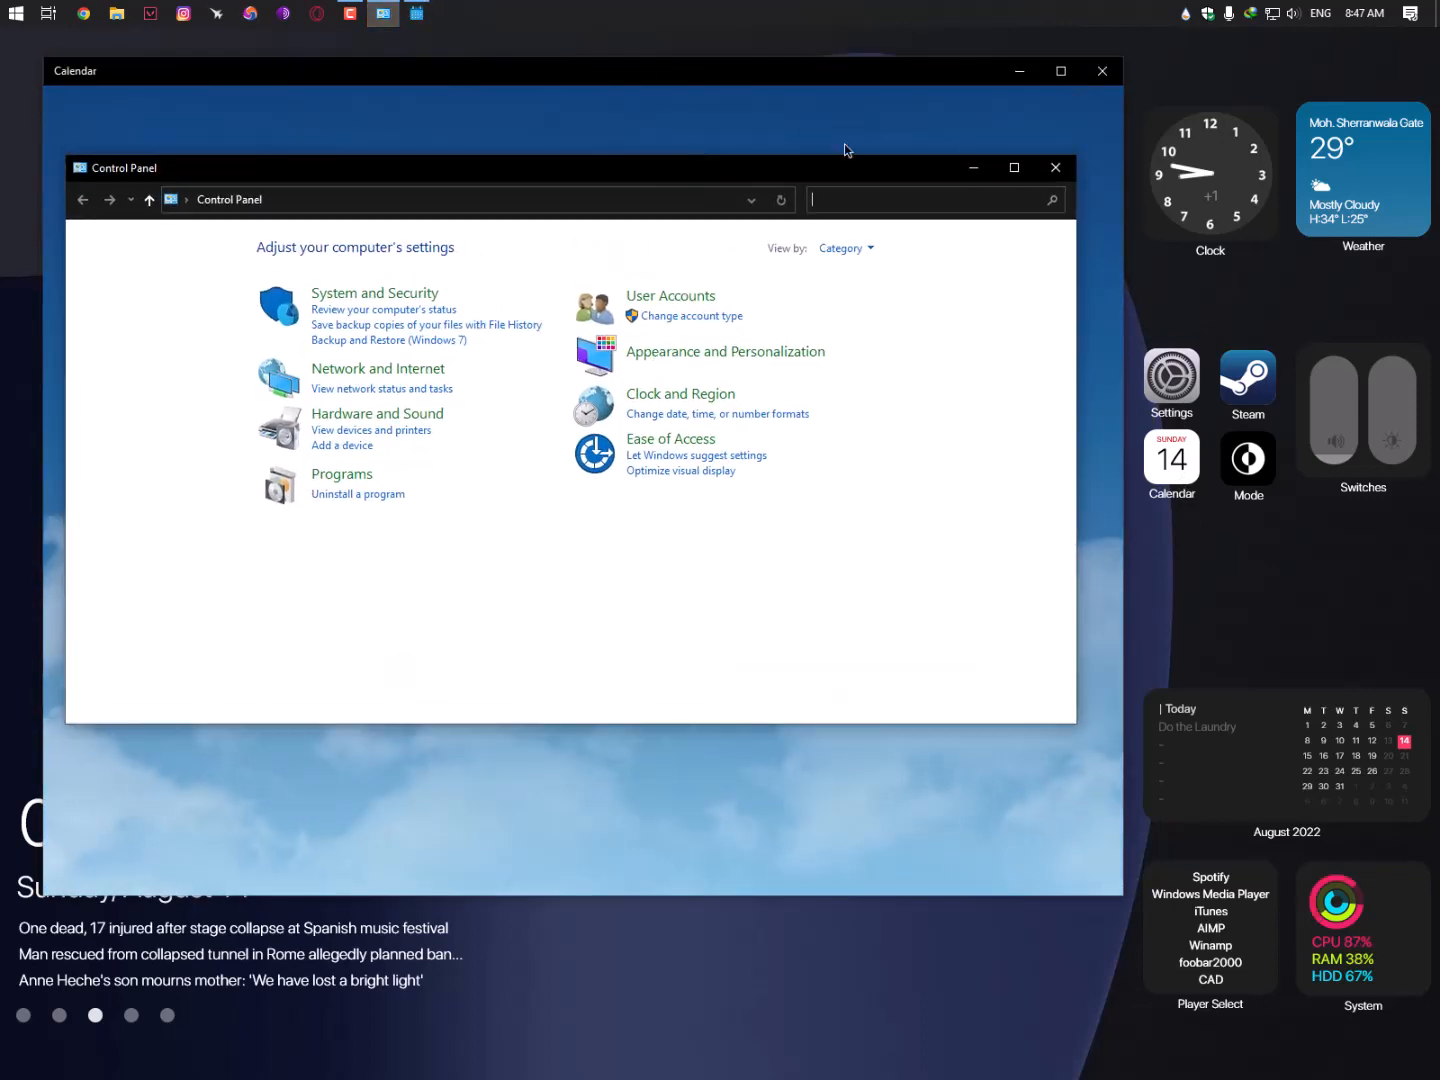
left_click(1056, 168)
left_click_drag(658, 72, 662, 184)
left_click(1107, 183)
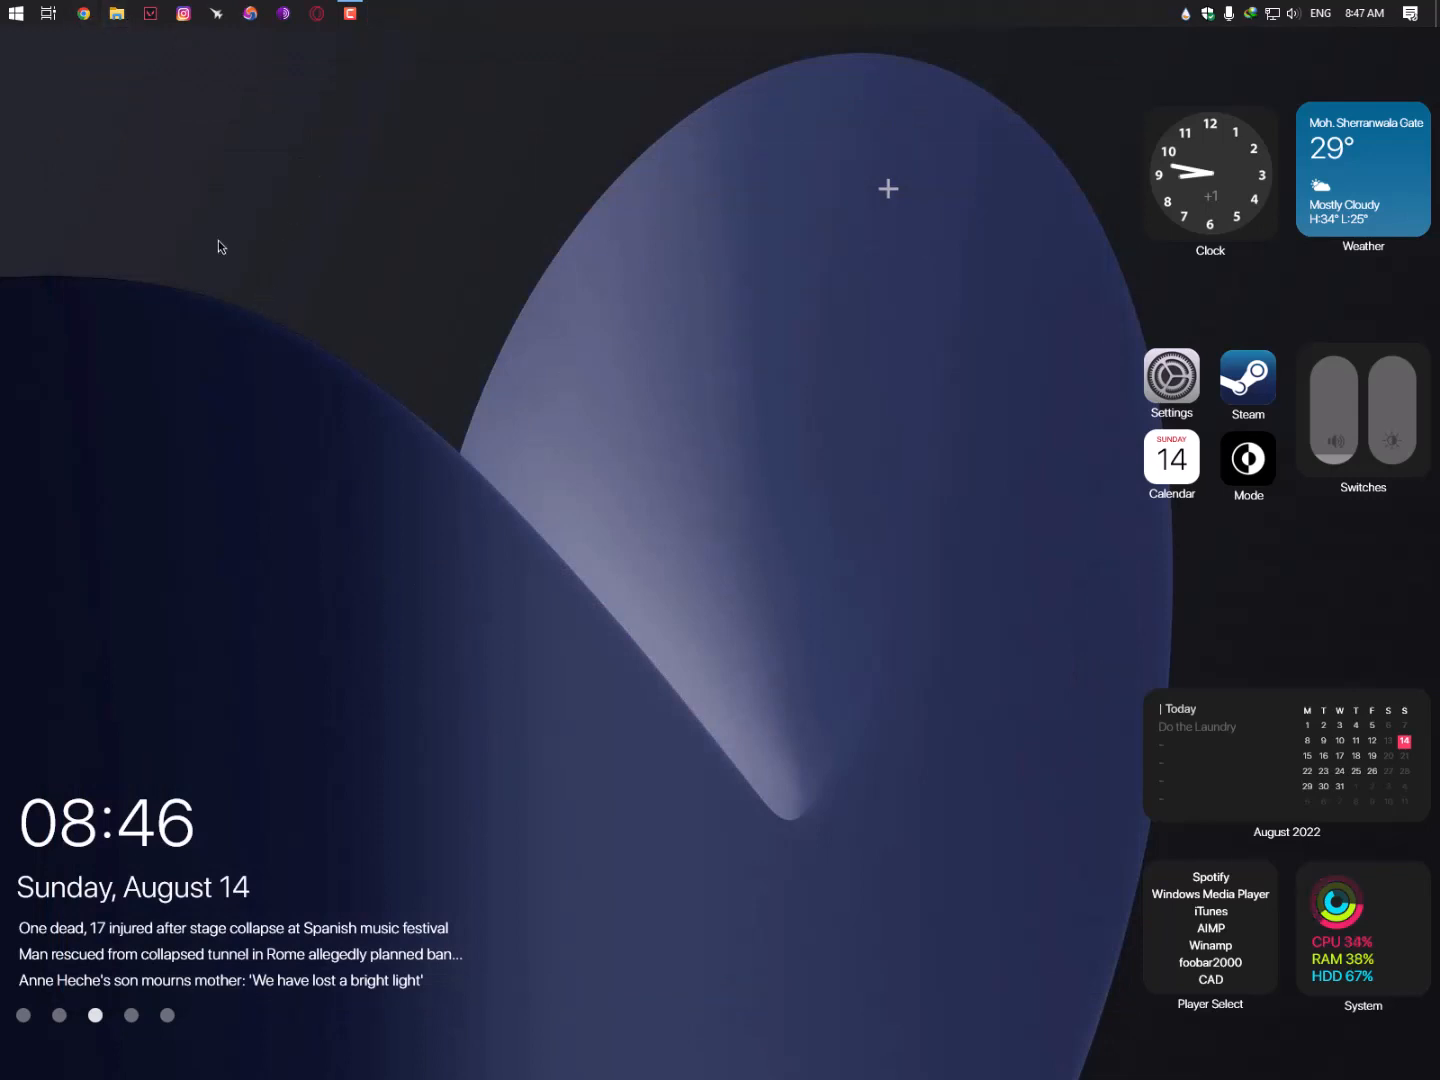
- Open the 7. RocketDock folder inside Downloads > Compressed > Make Windows 10 look like MacOS - Hindi
key("super+e")
left_click(80, 337)
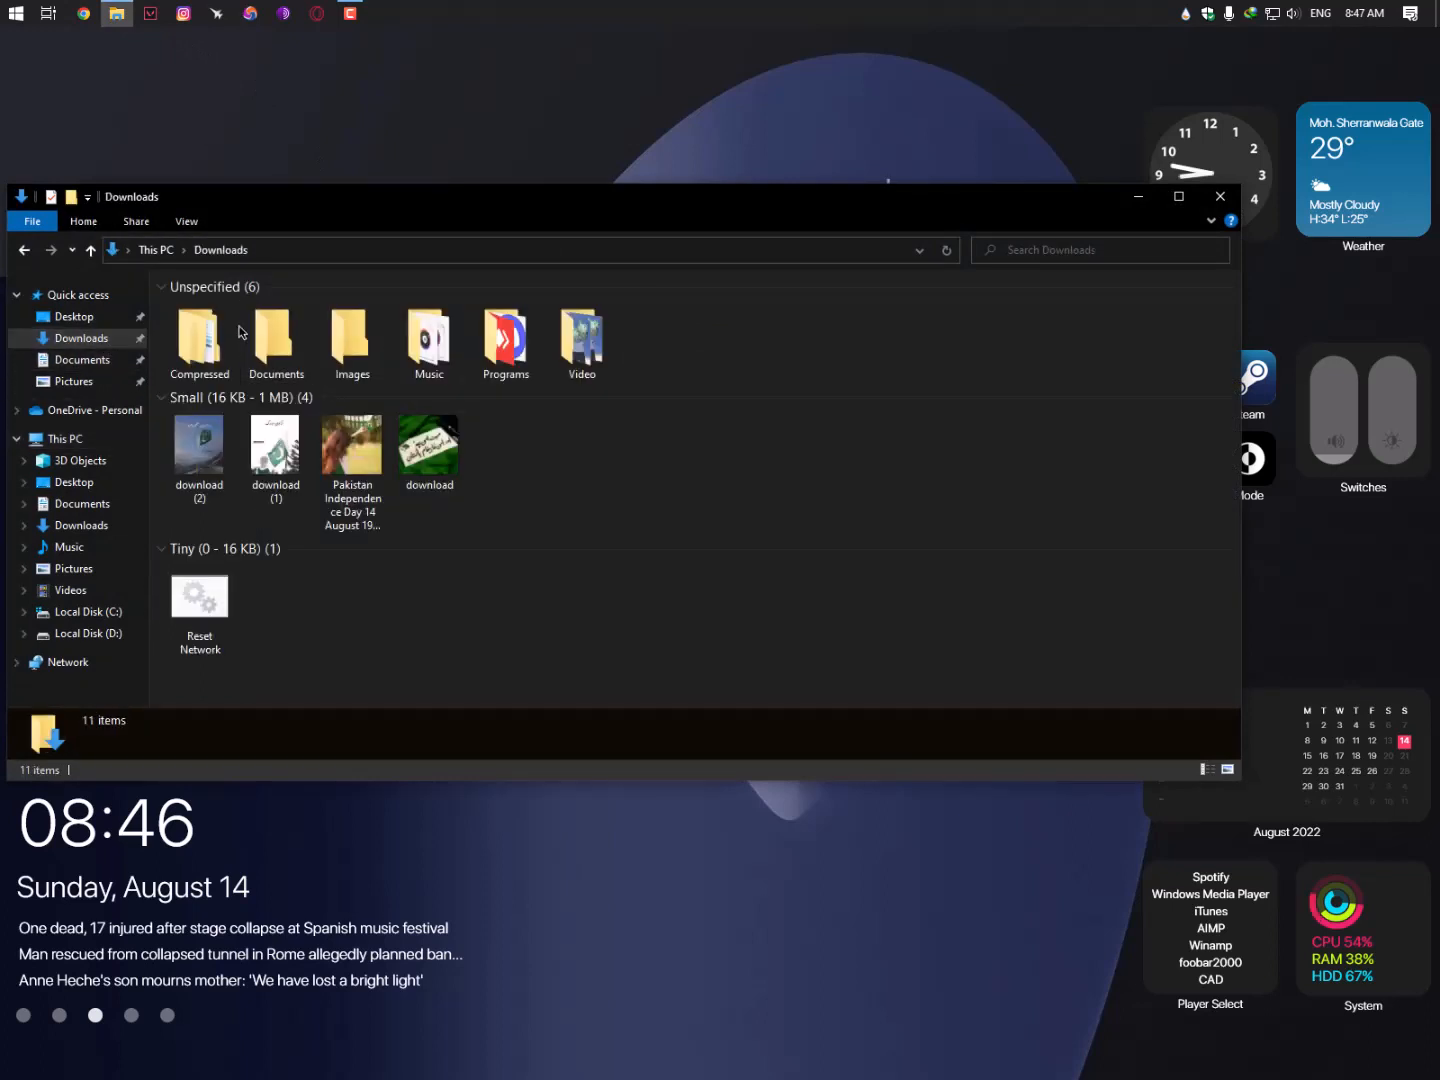
double_click(201, 340)
double_click(223, 308)
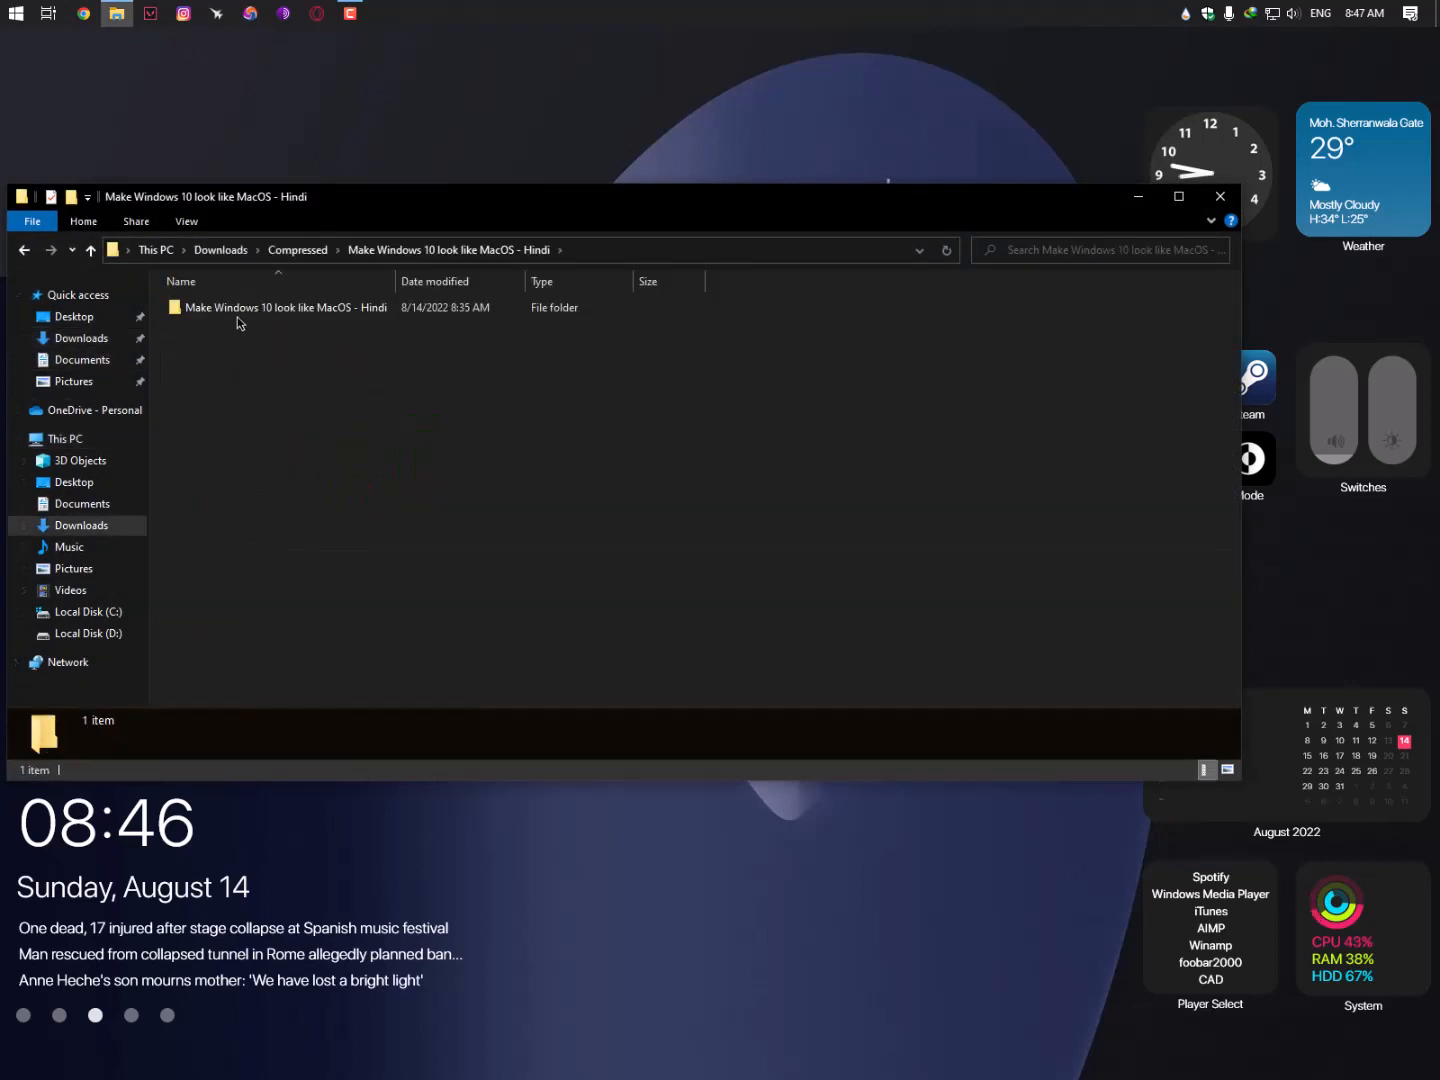
double_click(236, 310)
double_click(240, 423)
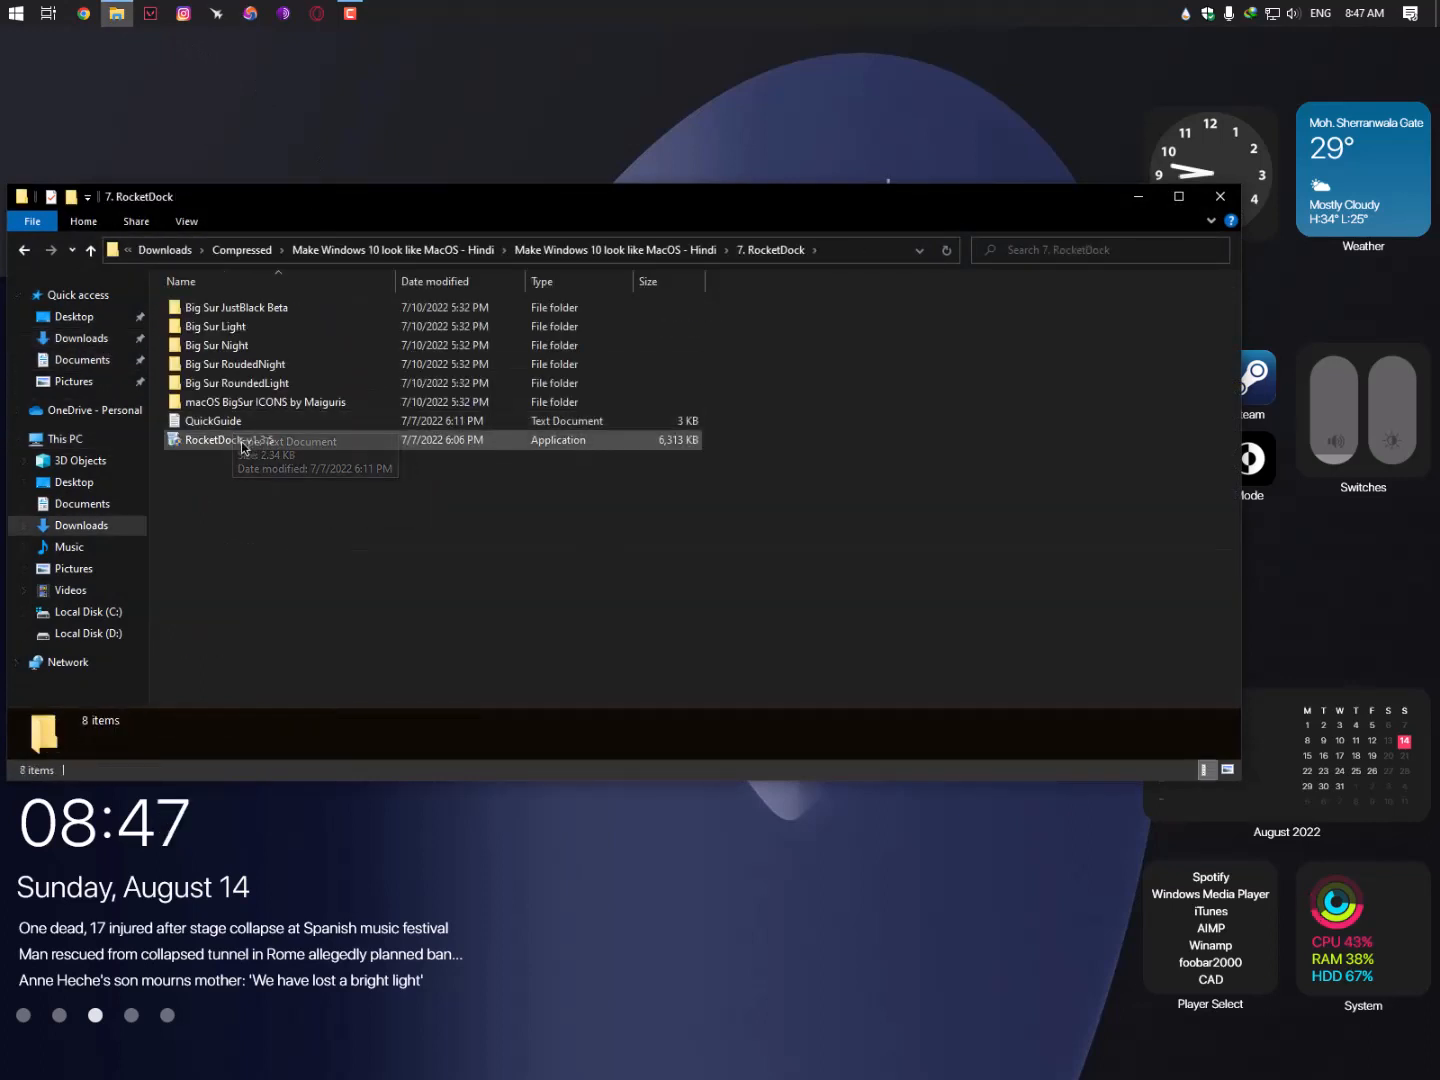
- Install RocketDock-v1.3.5 into the default C:\Program Files (x86)\RocketDock folder without a desktop icon
left_click(237, 445)
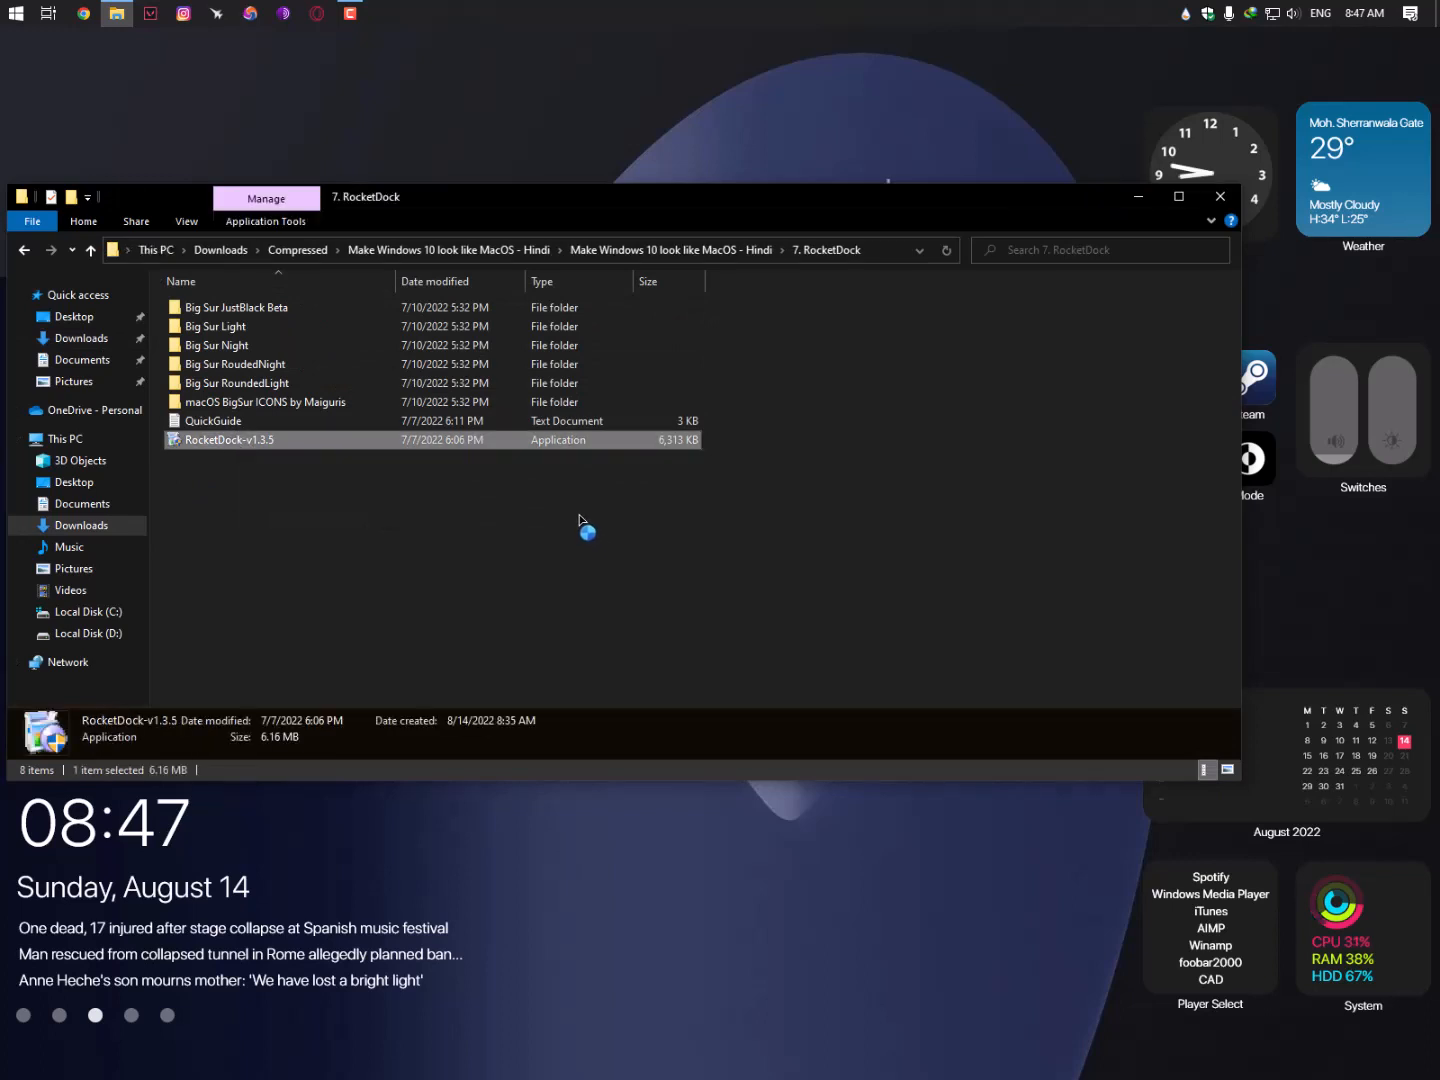
left_click(734, 606)
left_click_drag(595, 389, 531, 213)
left_click(736, 527)
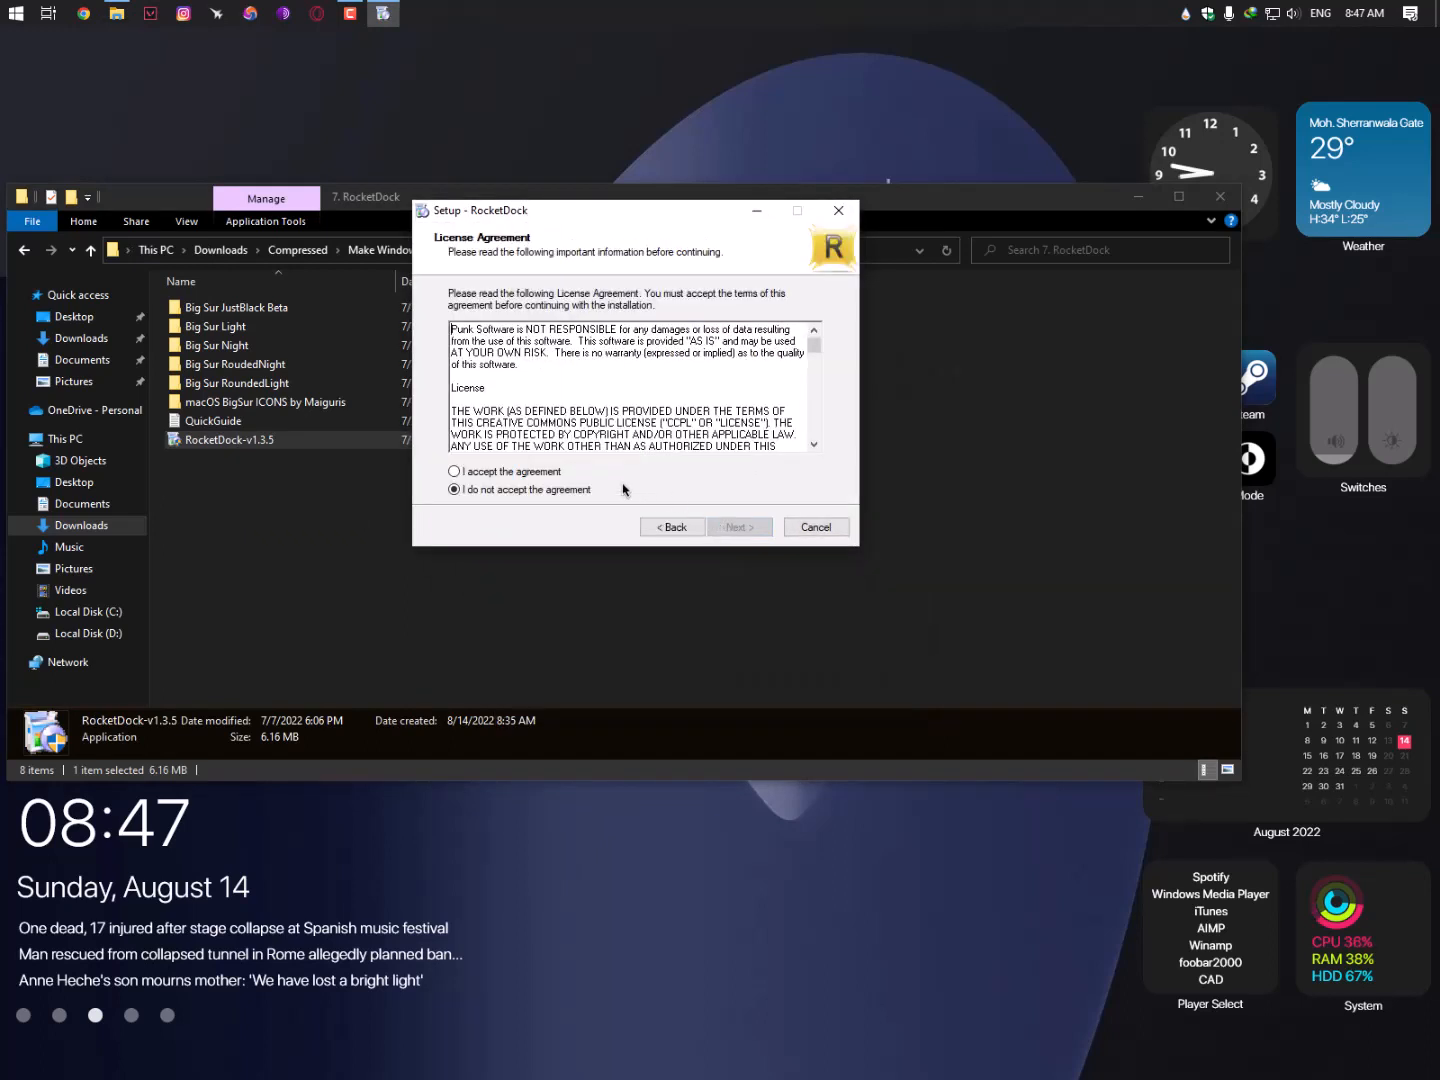
left_click(731, 534)
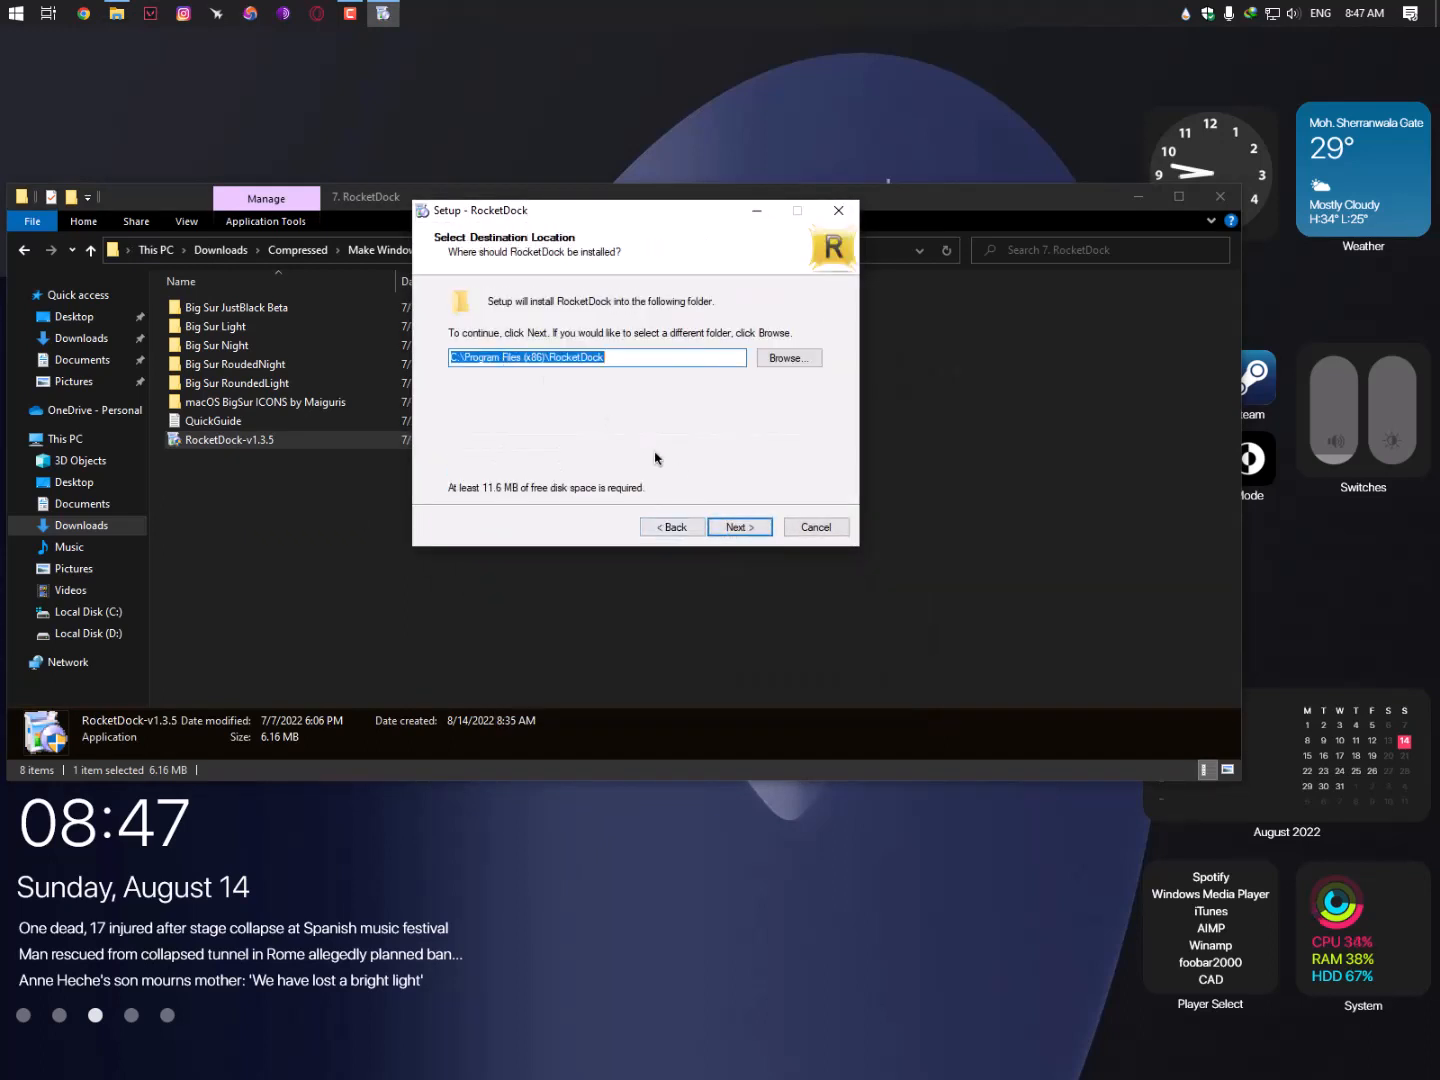
left_click(719, 534)
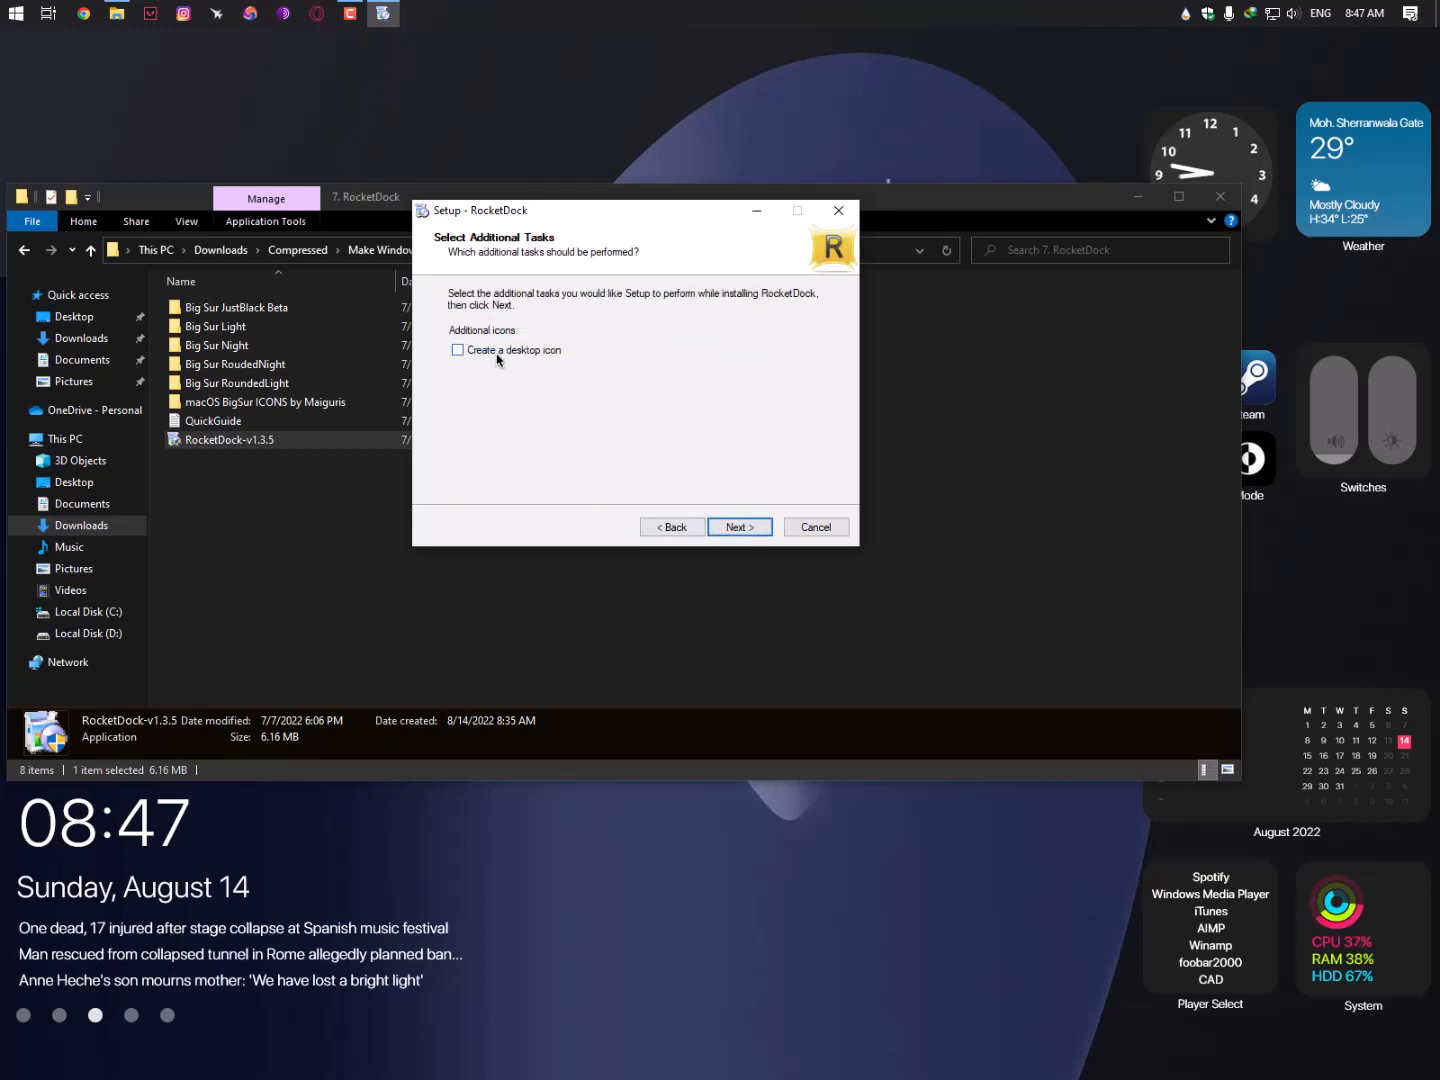
left_click(742, 520)
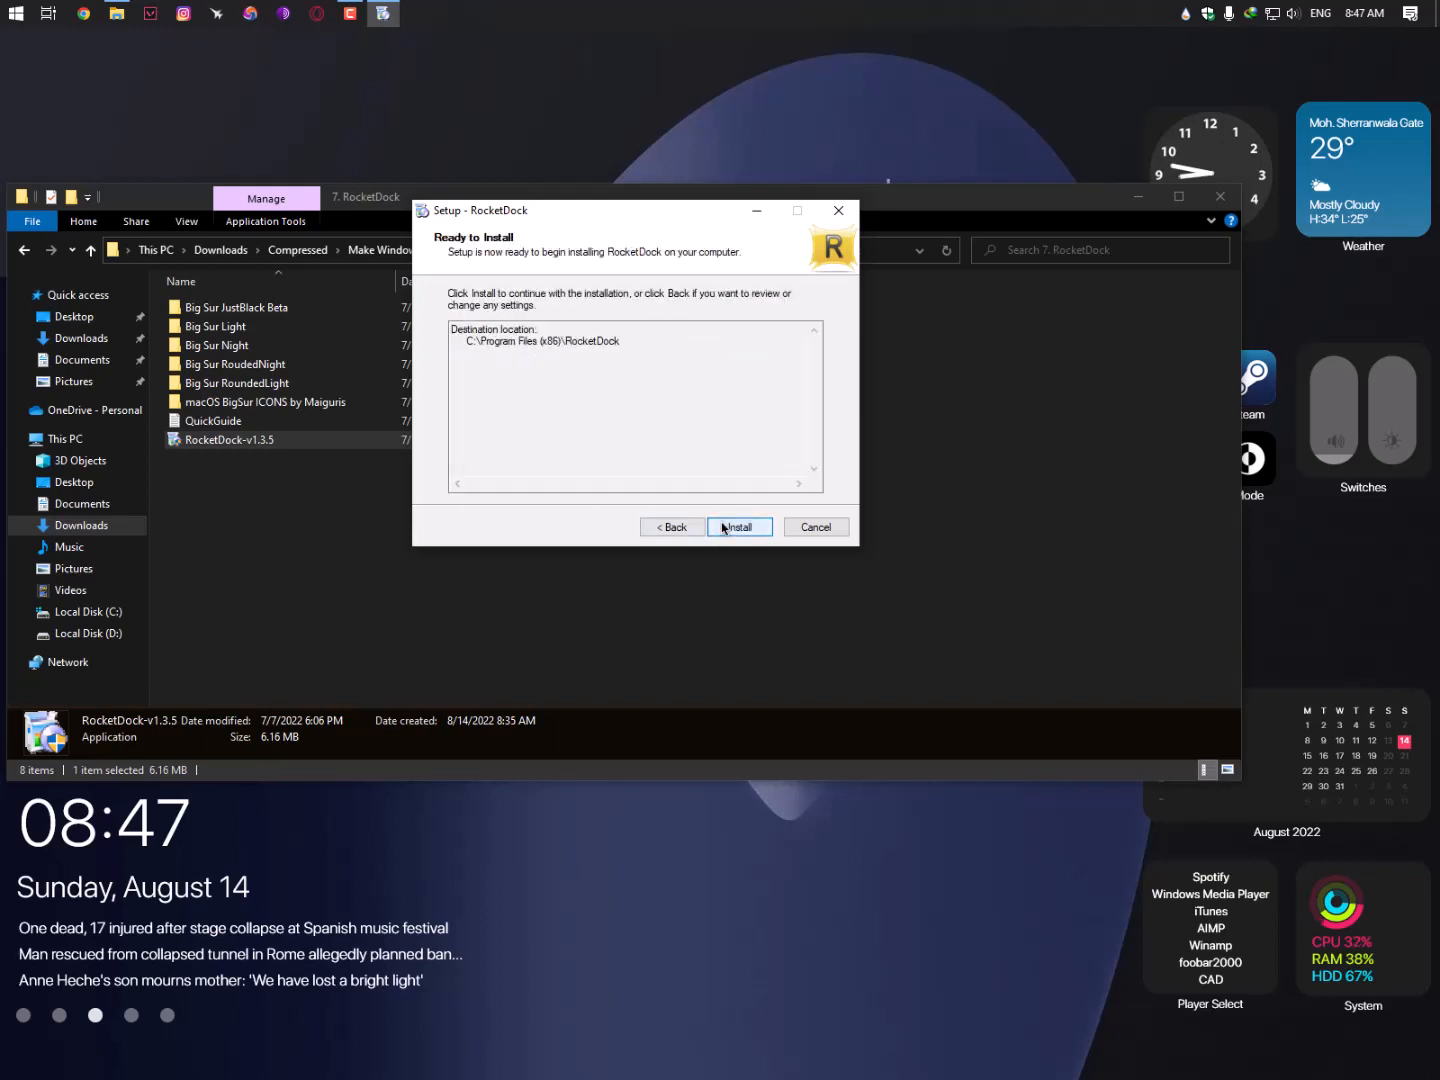
left_click(738, 526)
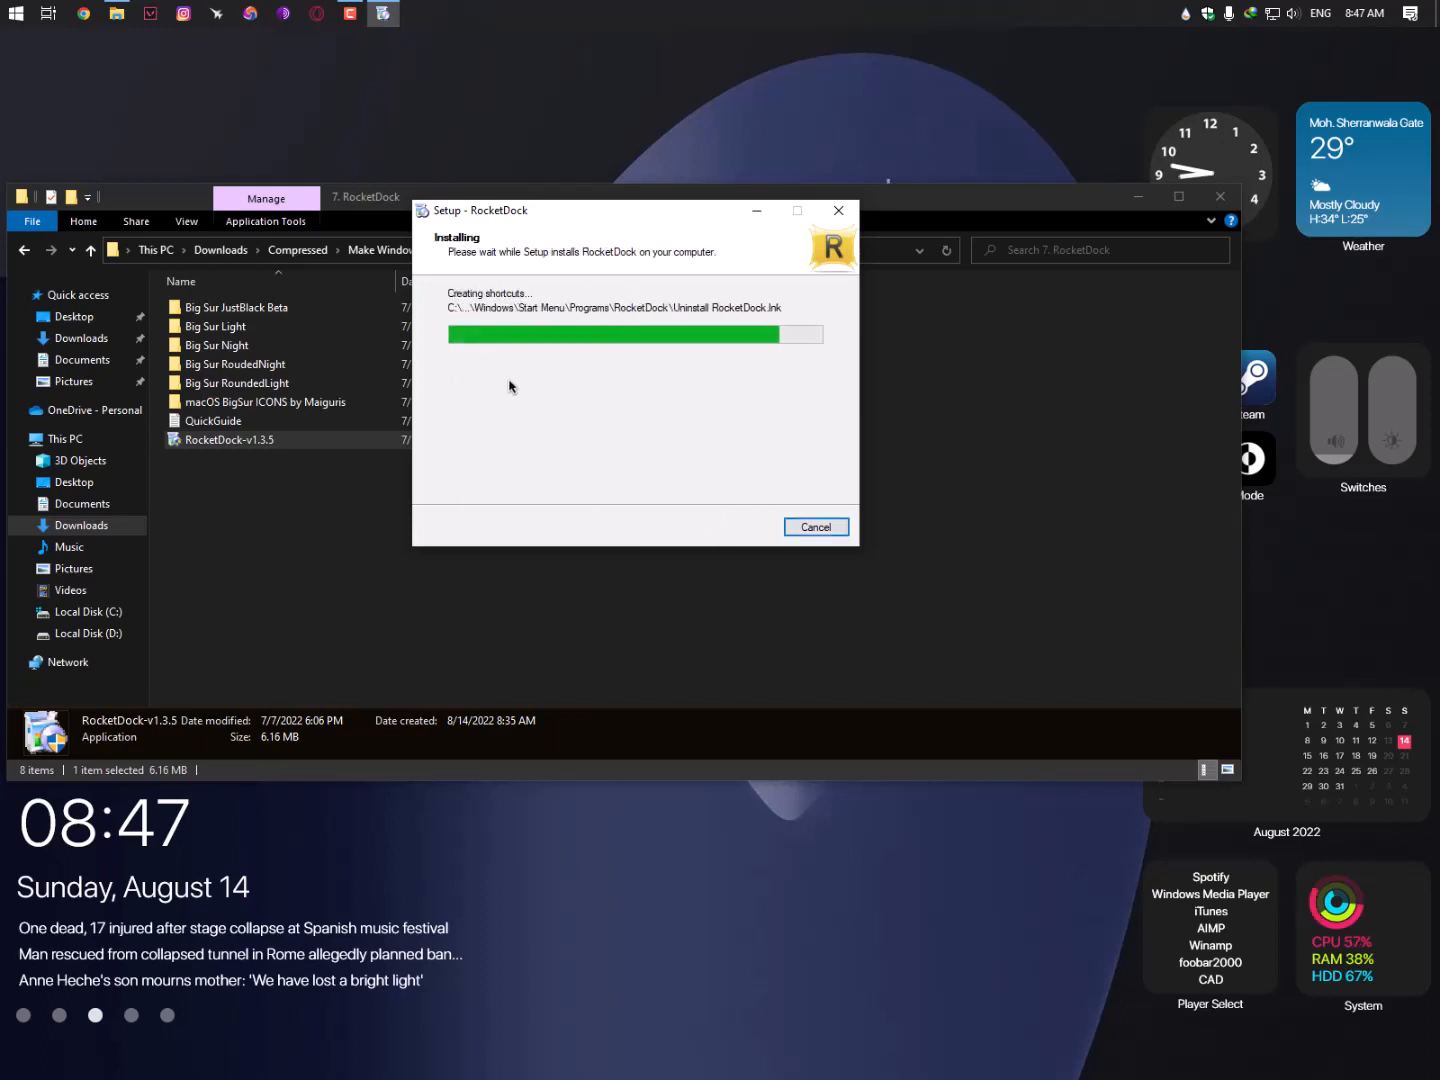
left_click(737, 529)
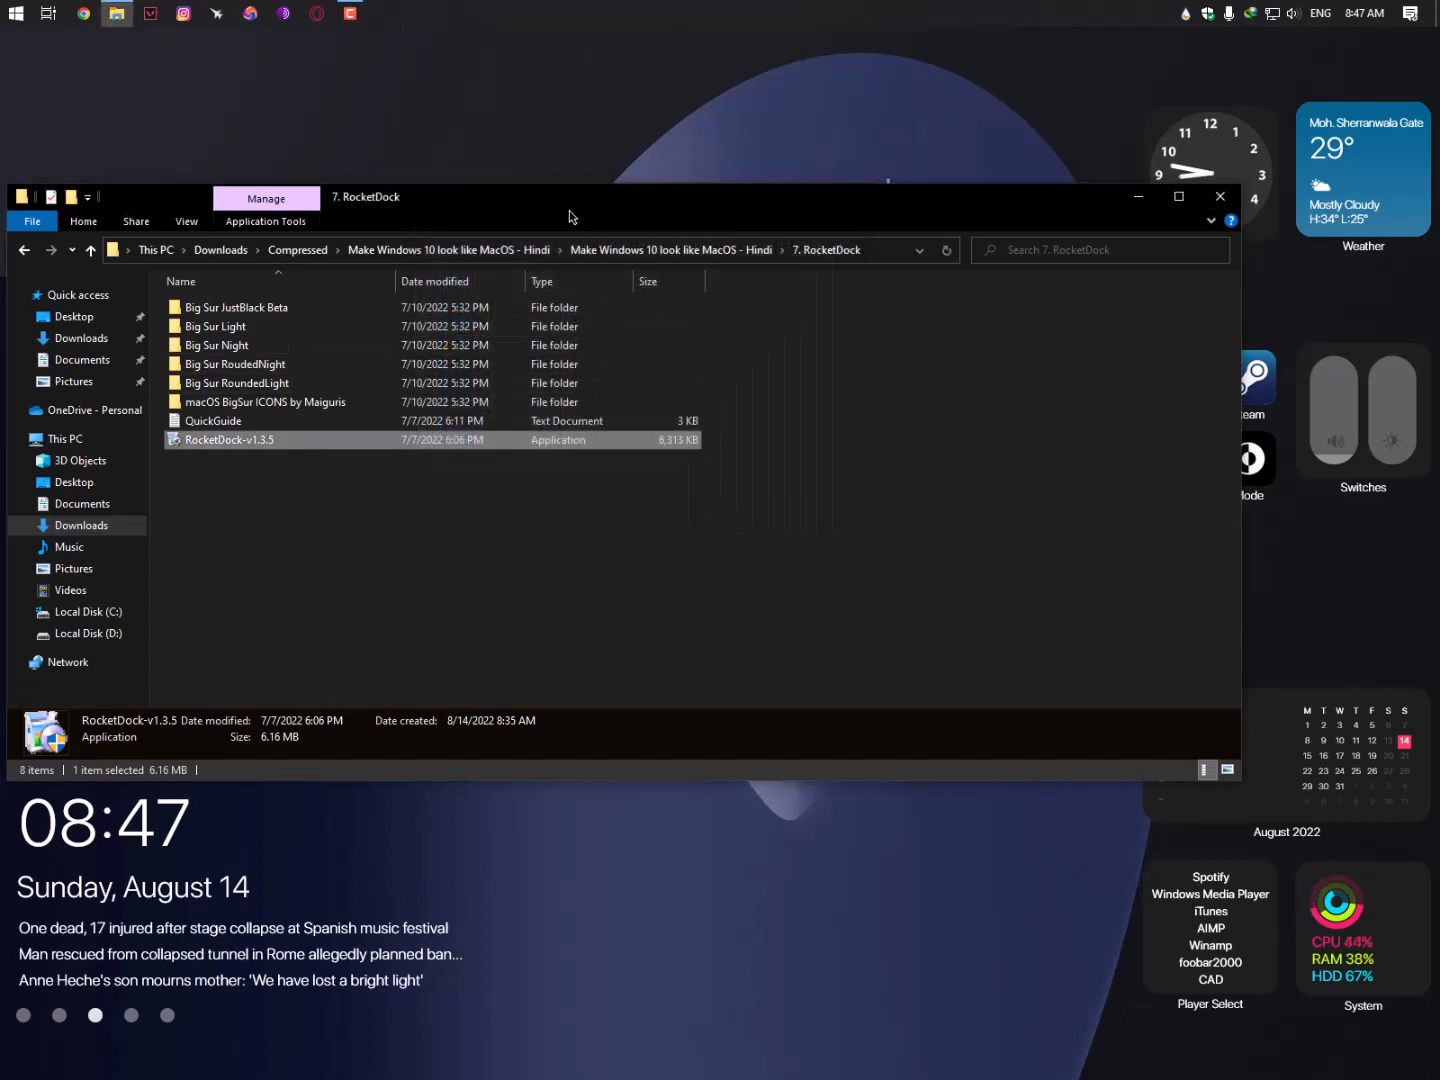
- Launch RocketDock.exe from C:\Program Files (x86)\RocketDock so its dock appears
left_click_drag(563, 205, 562, 128)
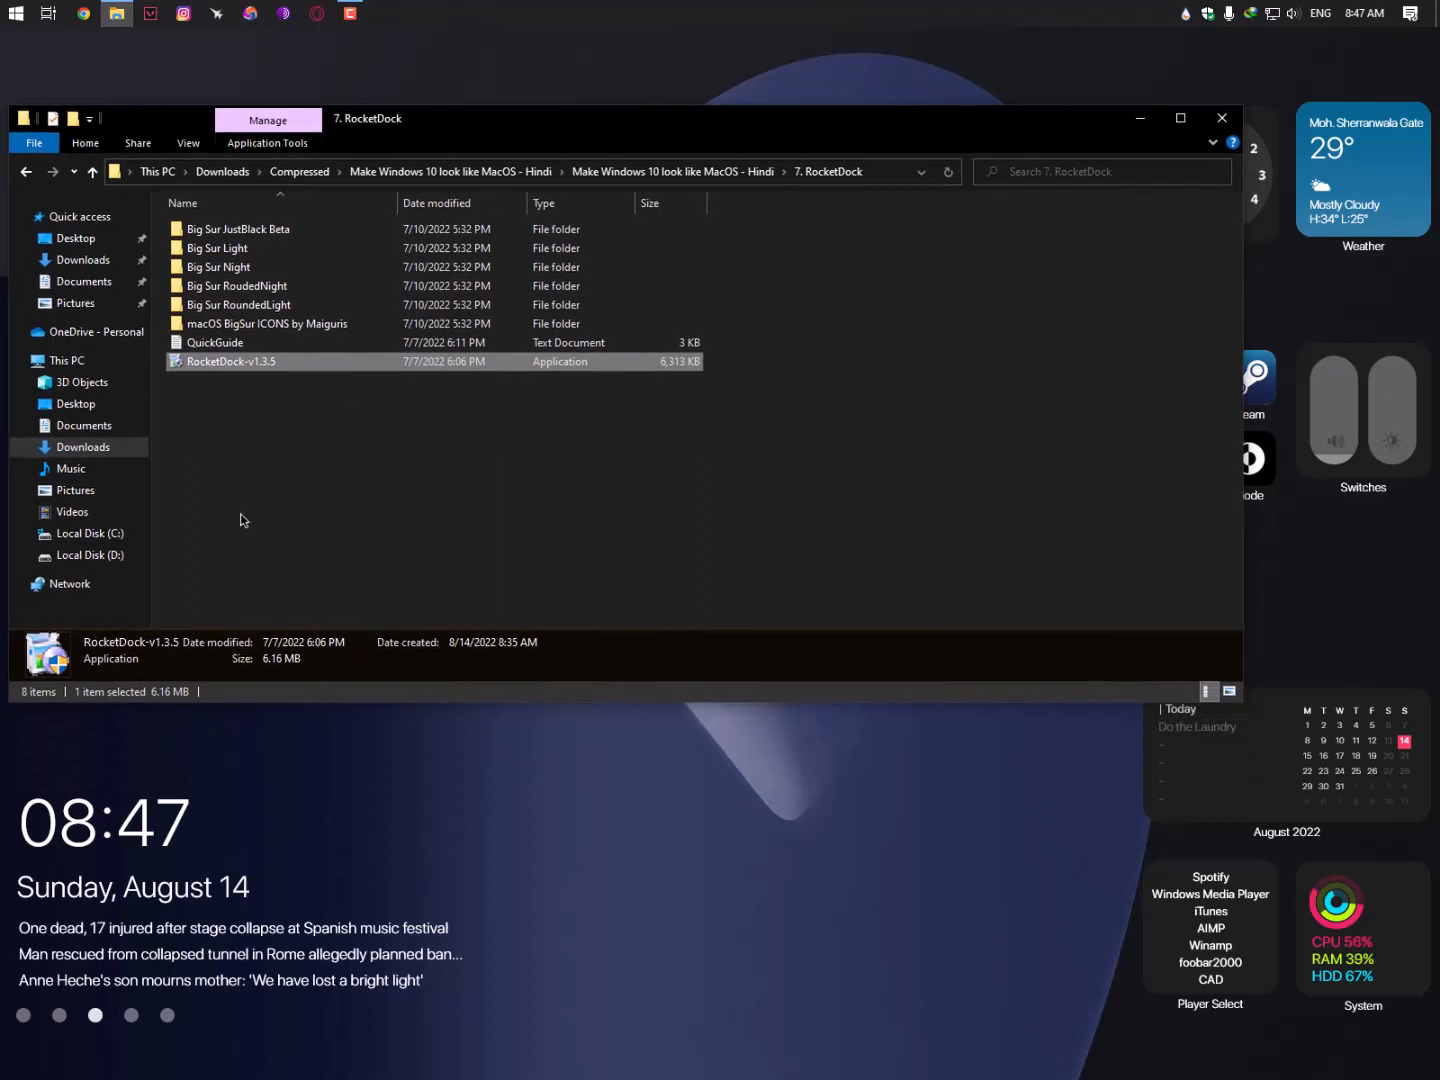
left_click(113, 532)
double_click(236, 304)
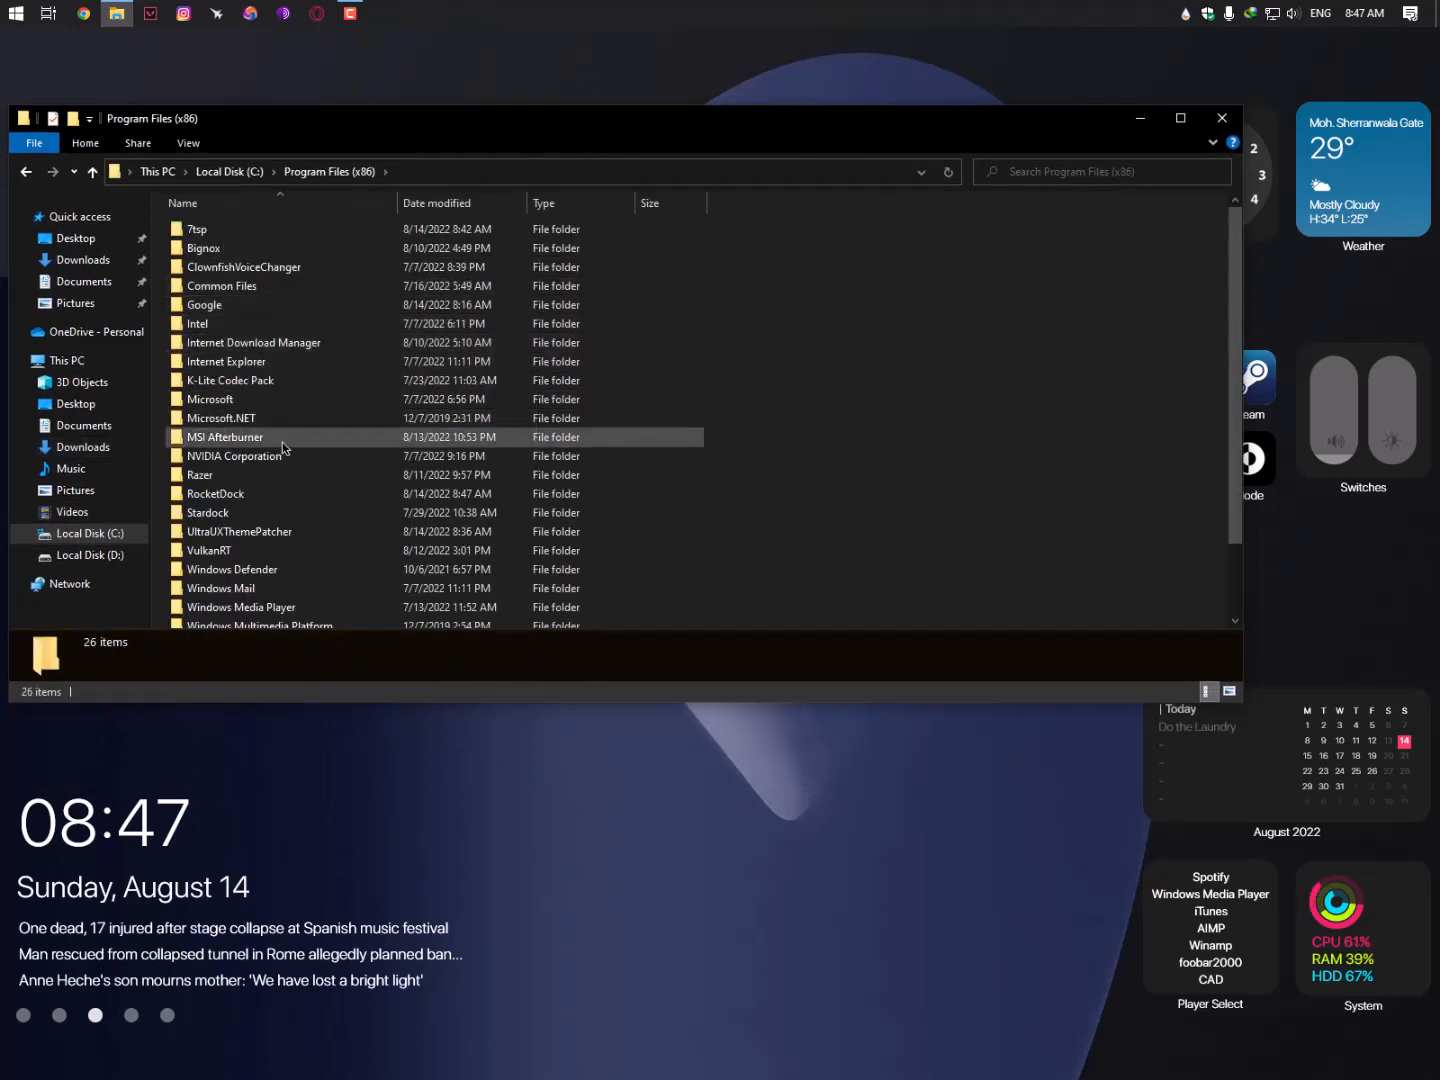
scroll(274, 471, "down", 1)
double_click(275, 473)
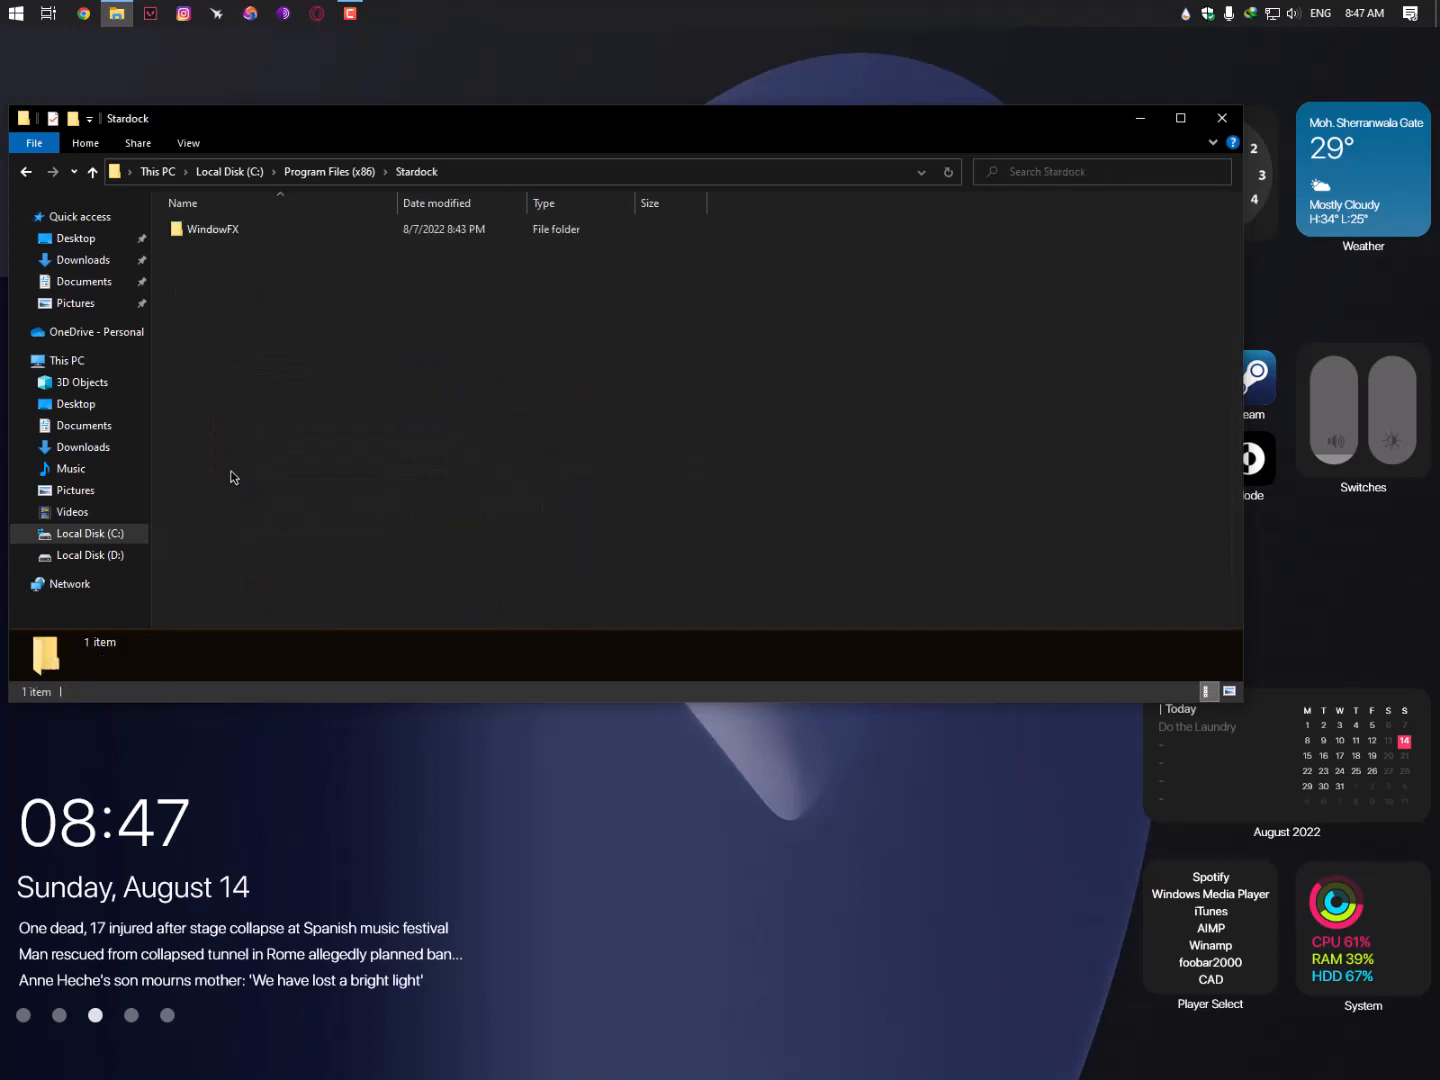
double_click(210, 236)
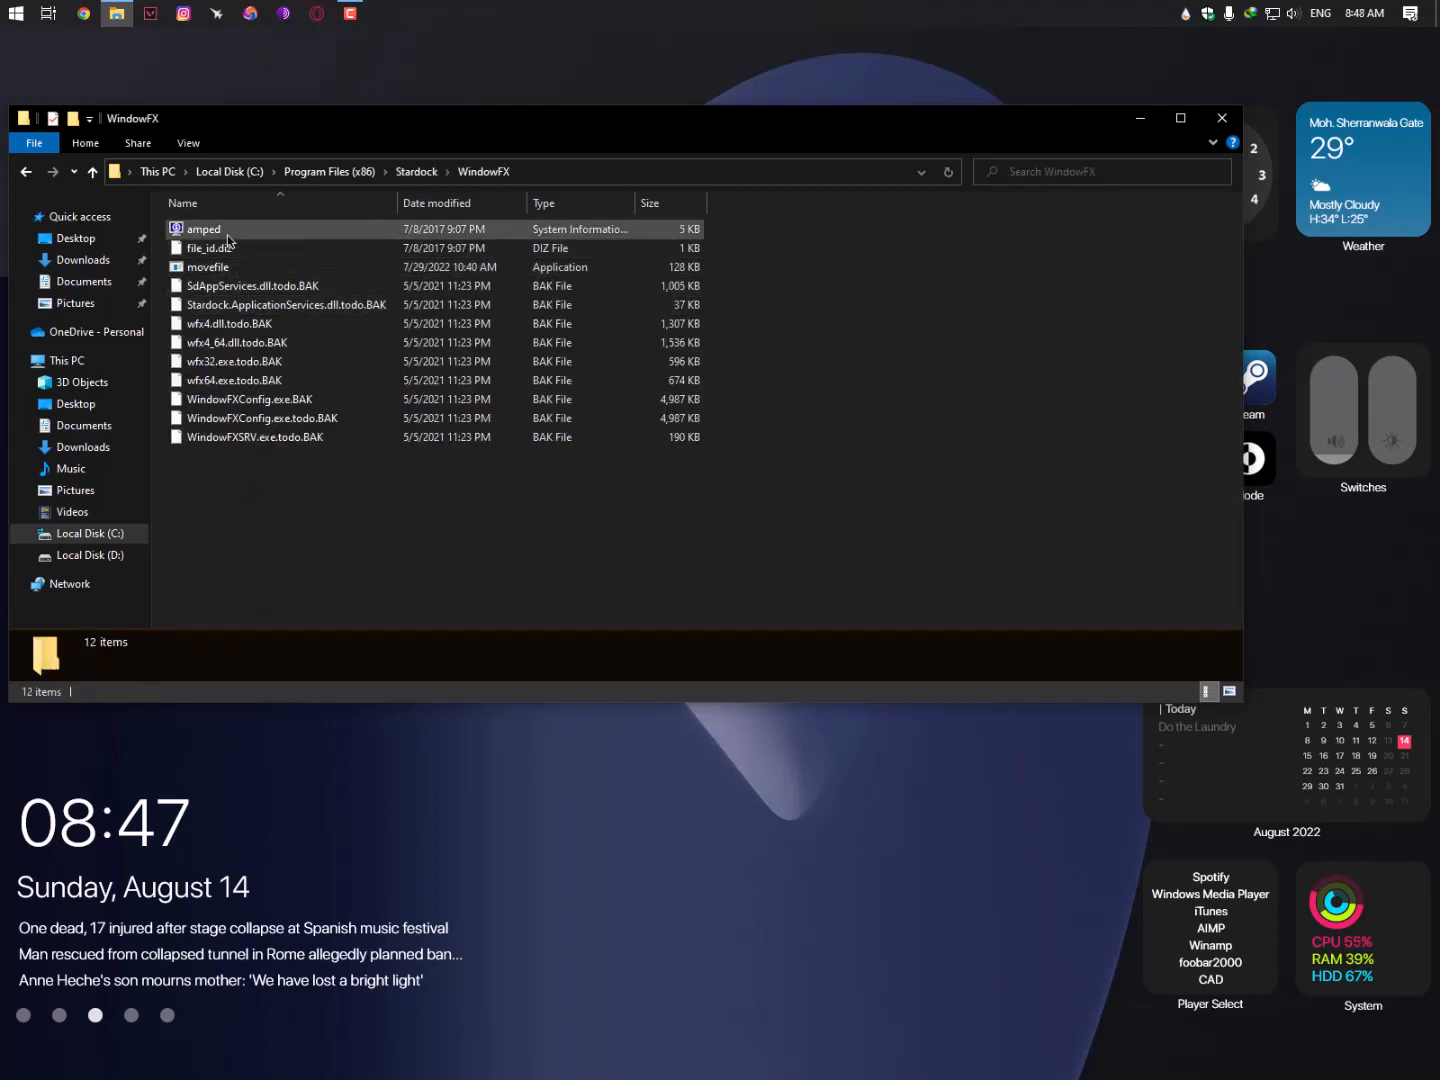
key("BackSpace")
key("BackSpace")
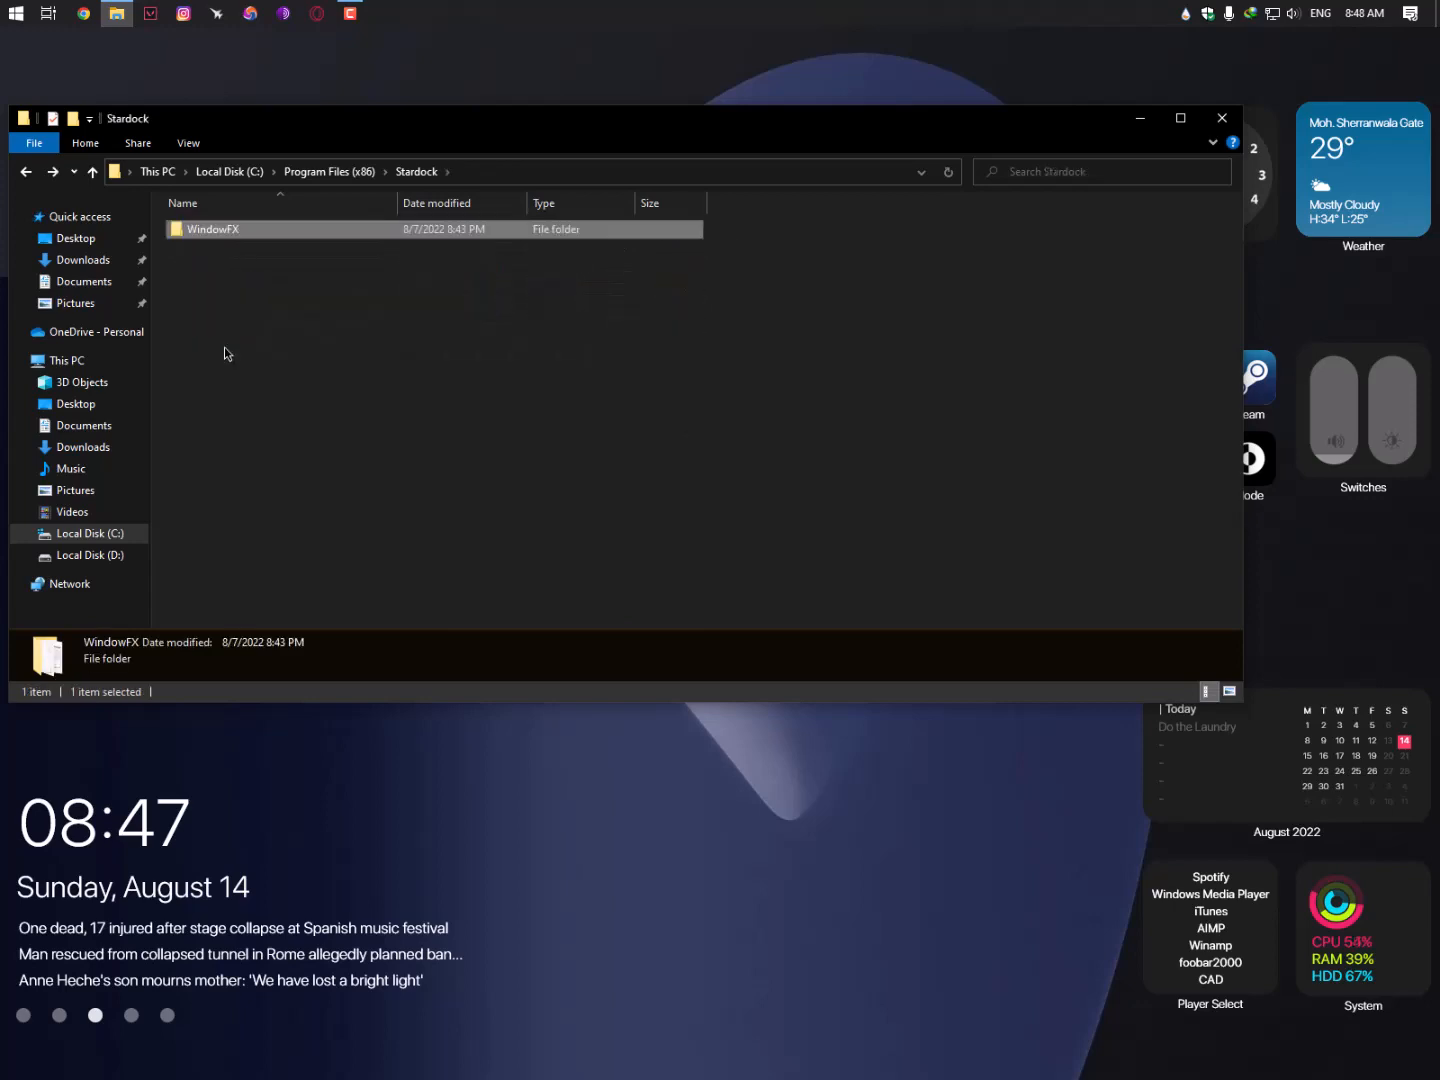
scroll(231, 450, "down", 2)
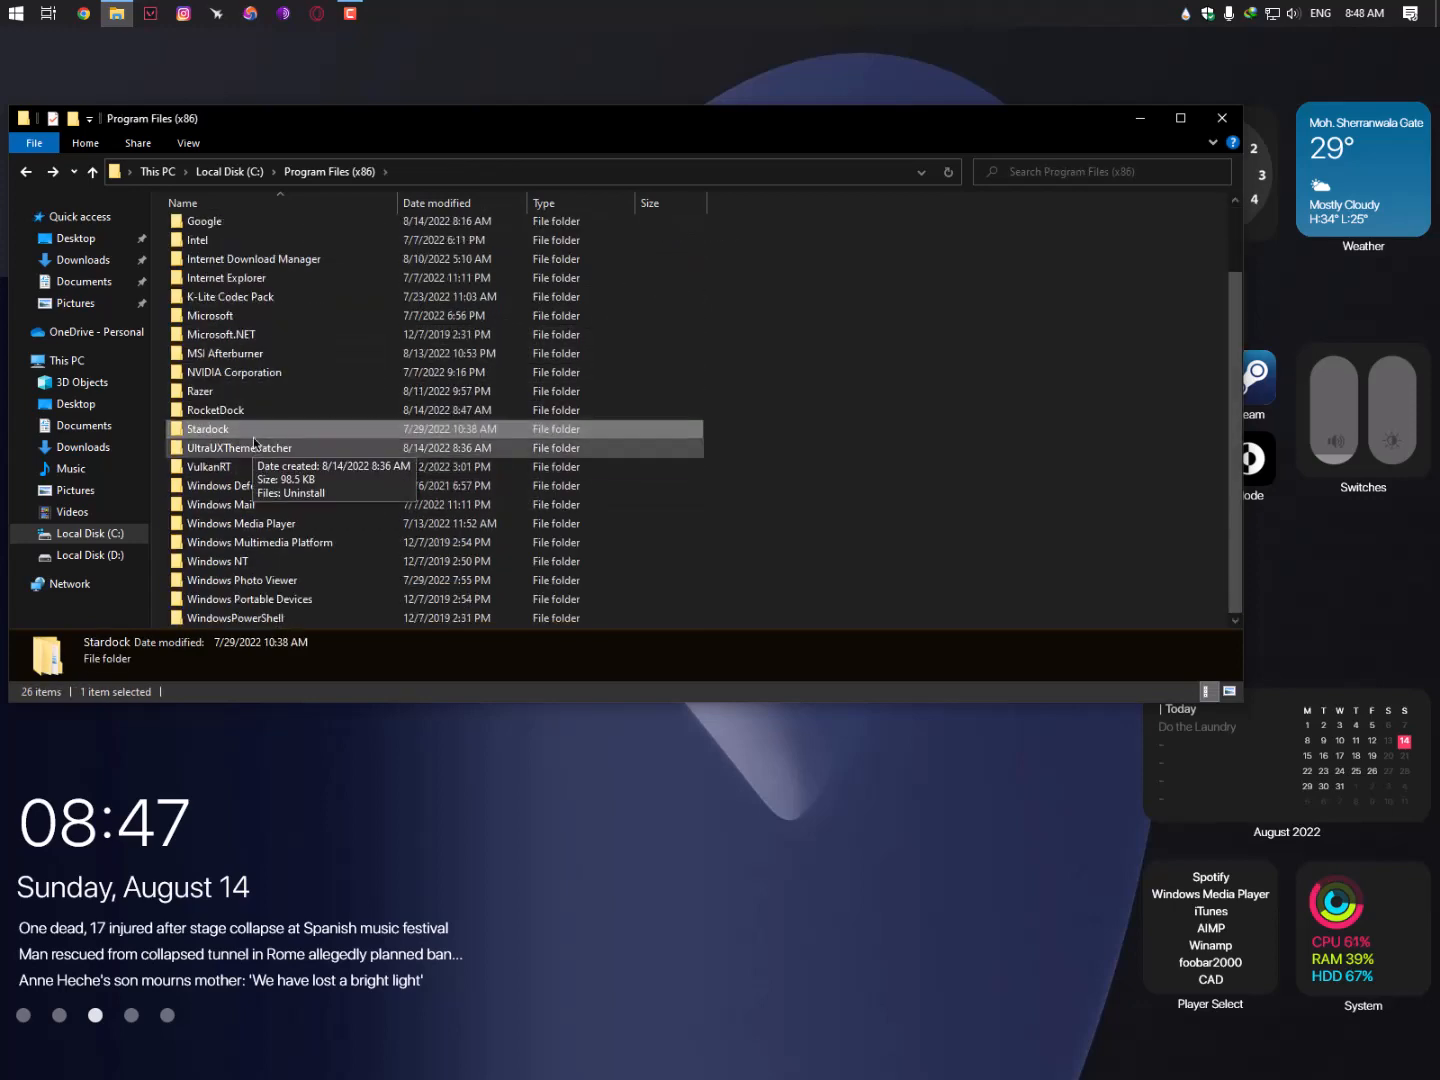
double_click(232, 416)
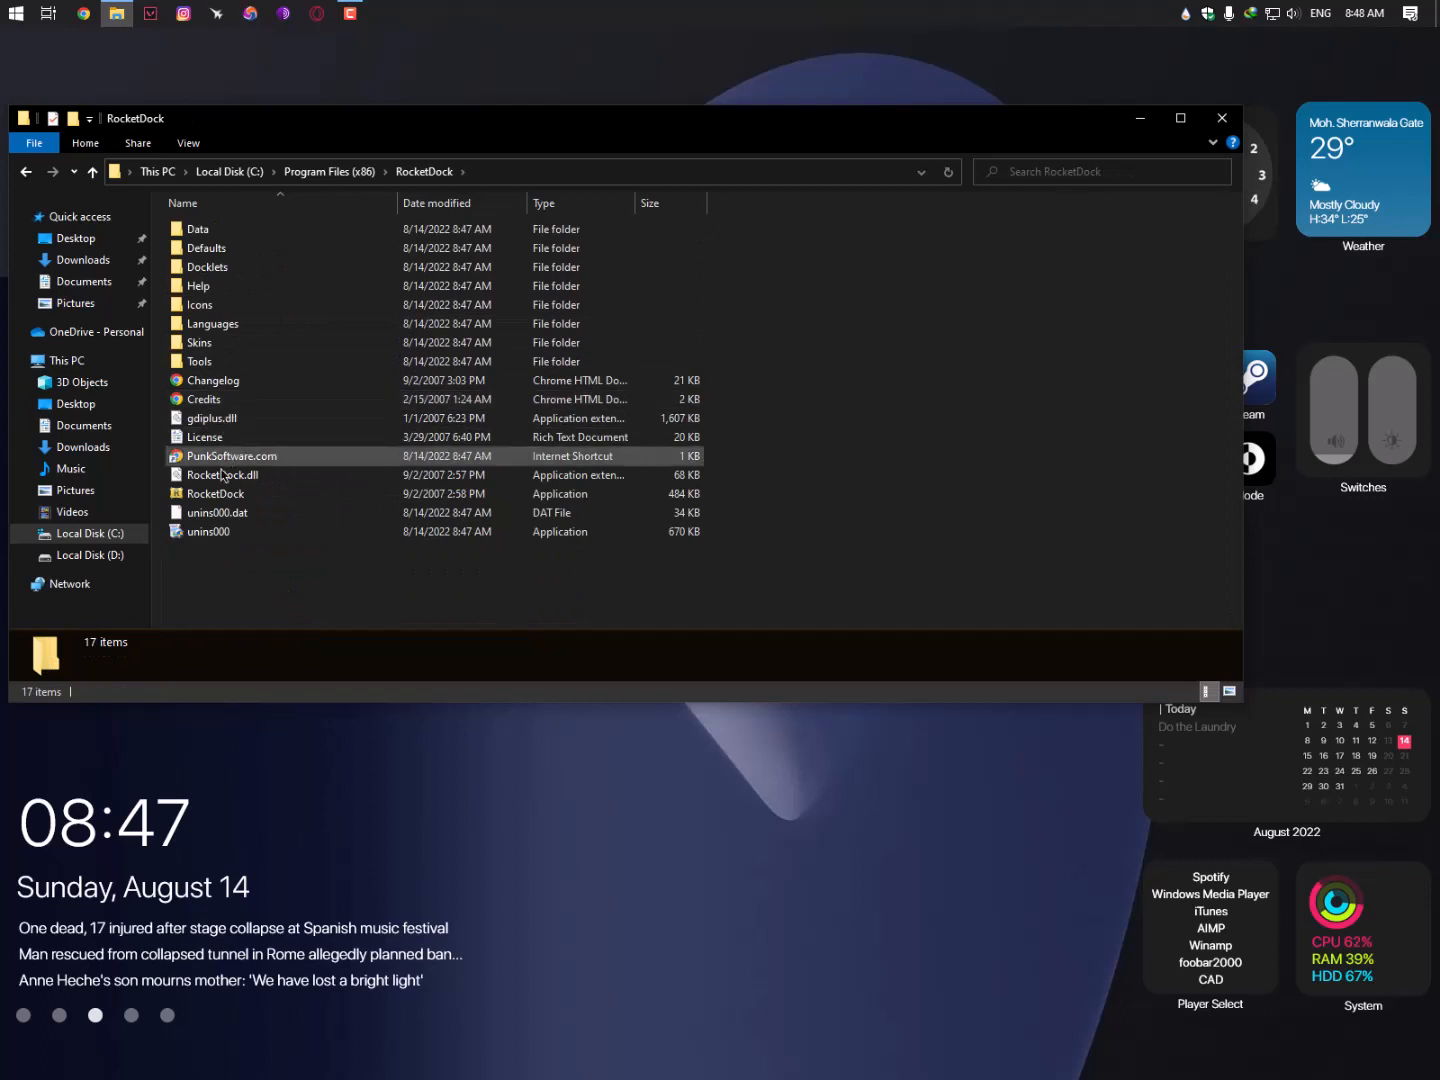
left_click(222, 495)
double_click(222, 495)
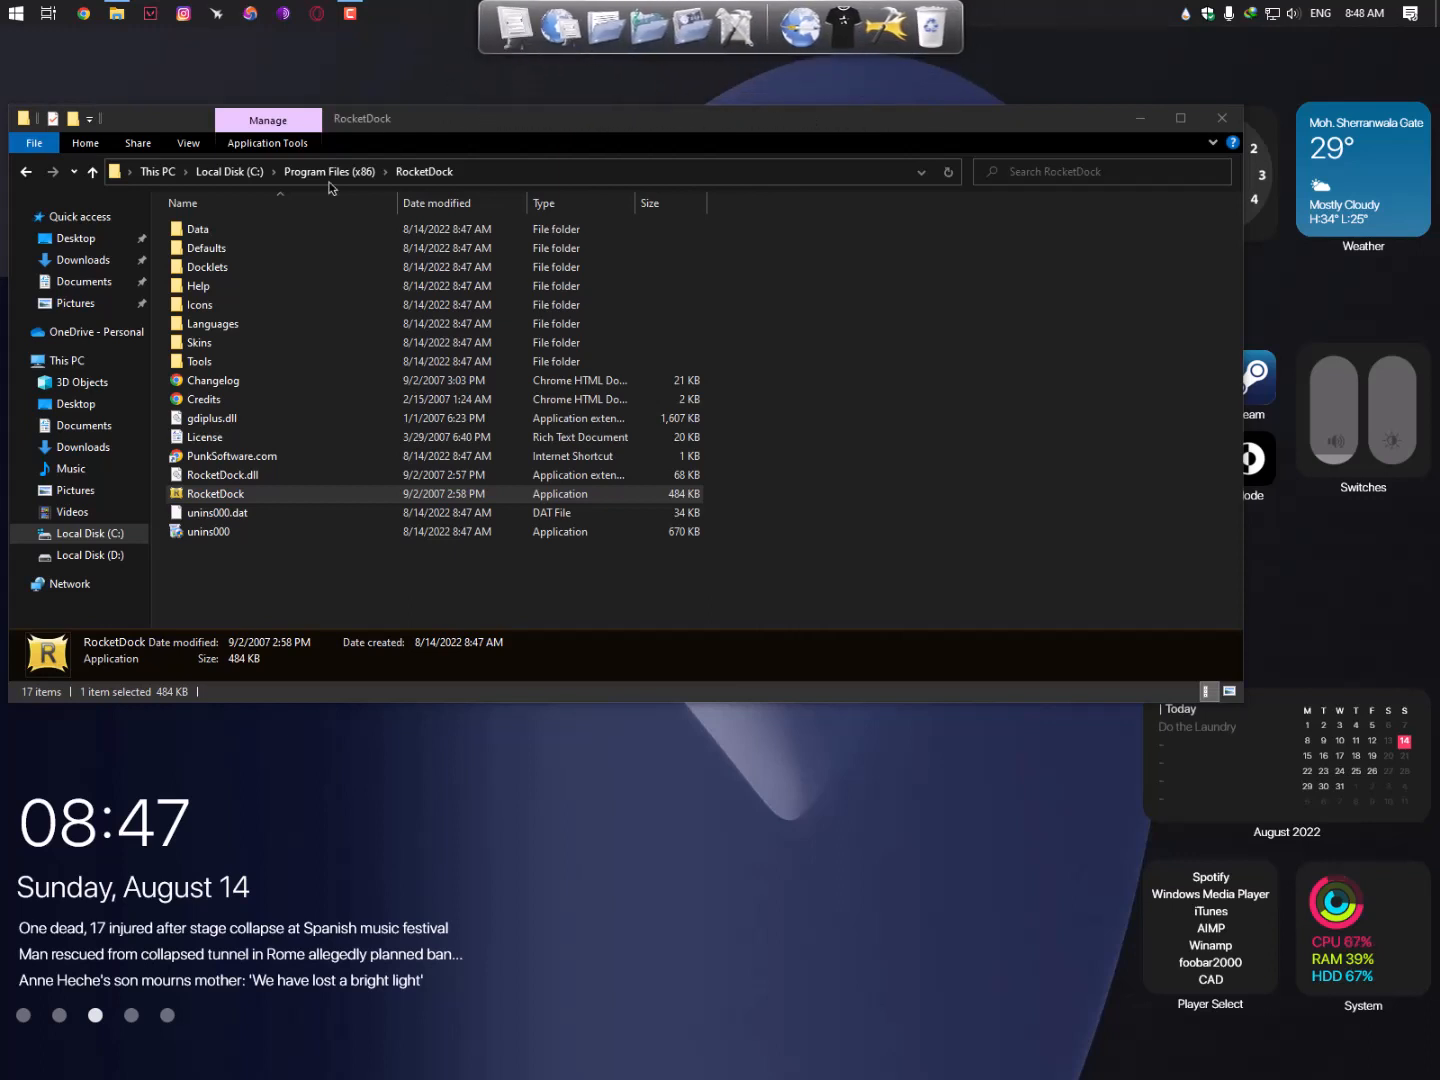
- Browse RocketDock's Skins (ProtoGlass), Tools and Docklets folders, then close the Explorer window
left_click(223, 357)
double_click(219, 346)
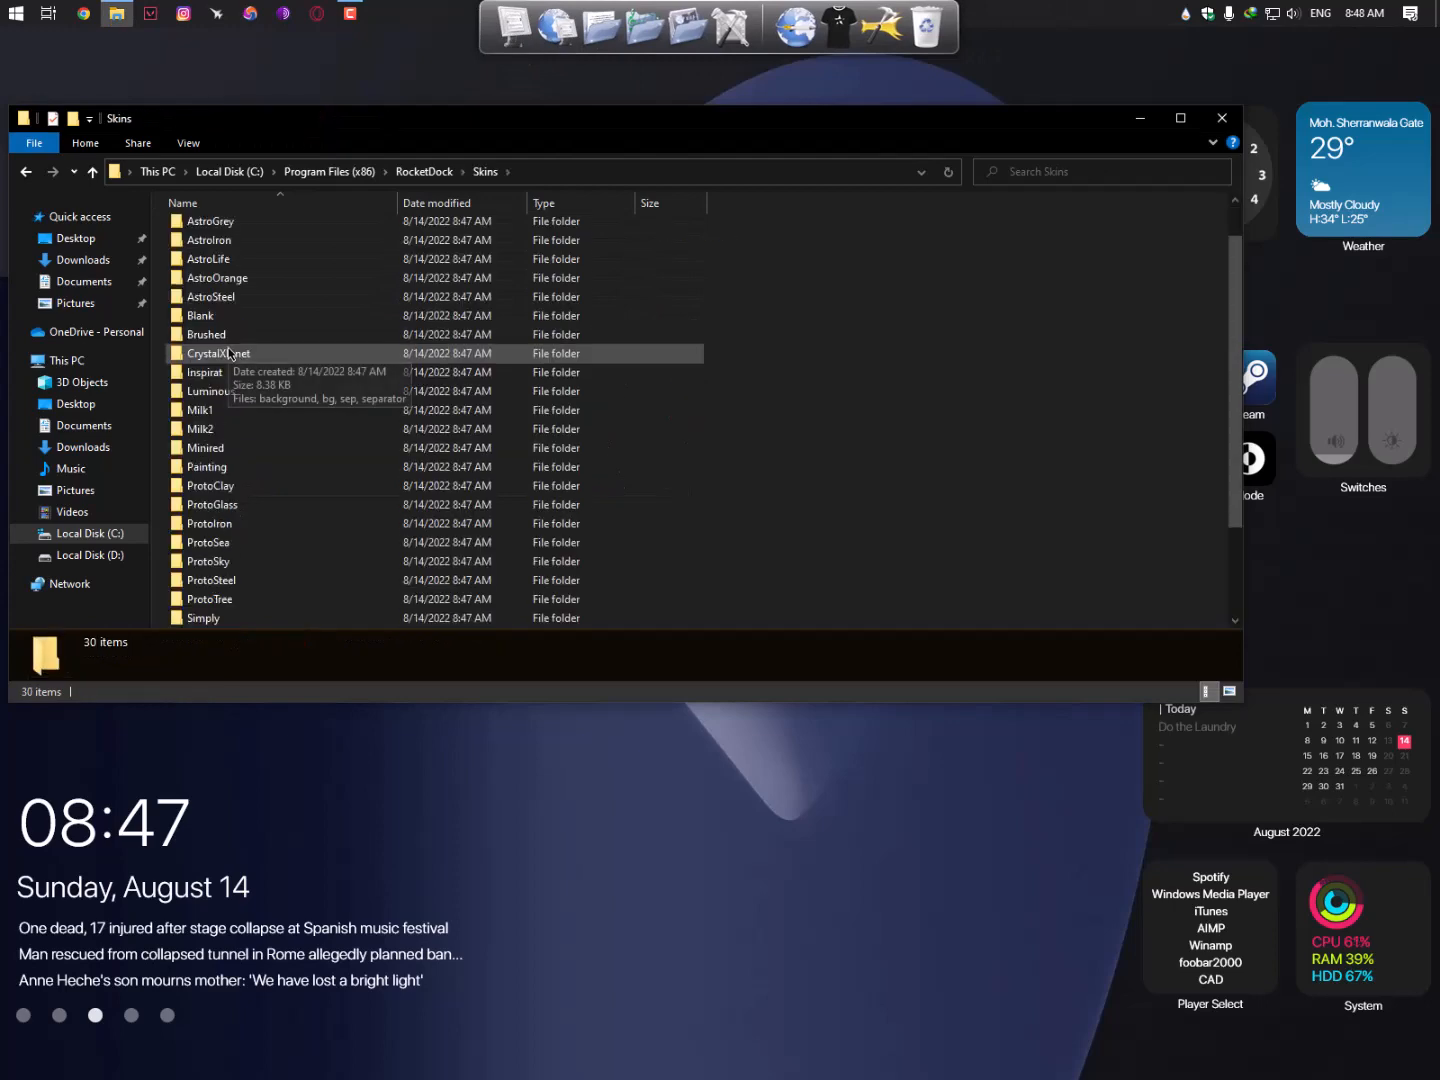
scroll(229, 353, "down", 2)
double_click(245, 385)
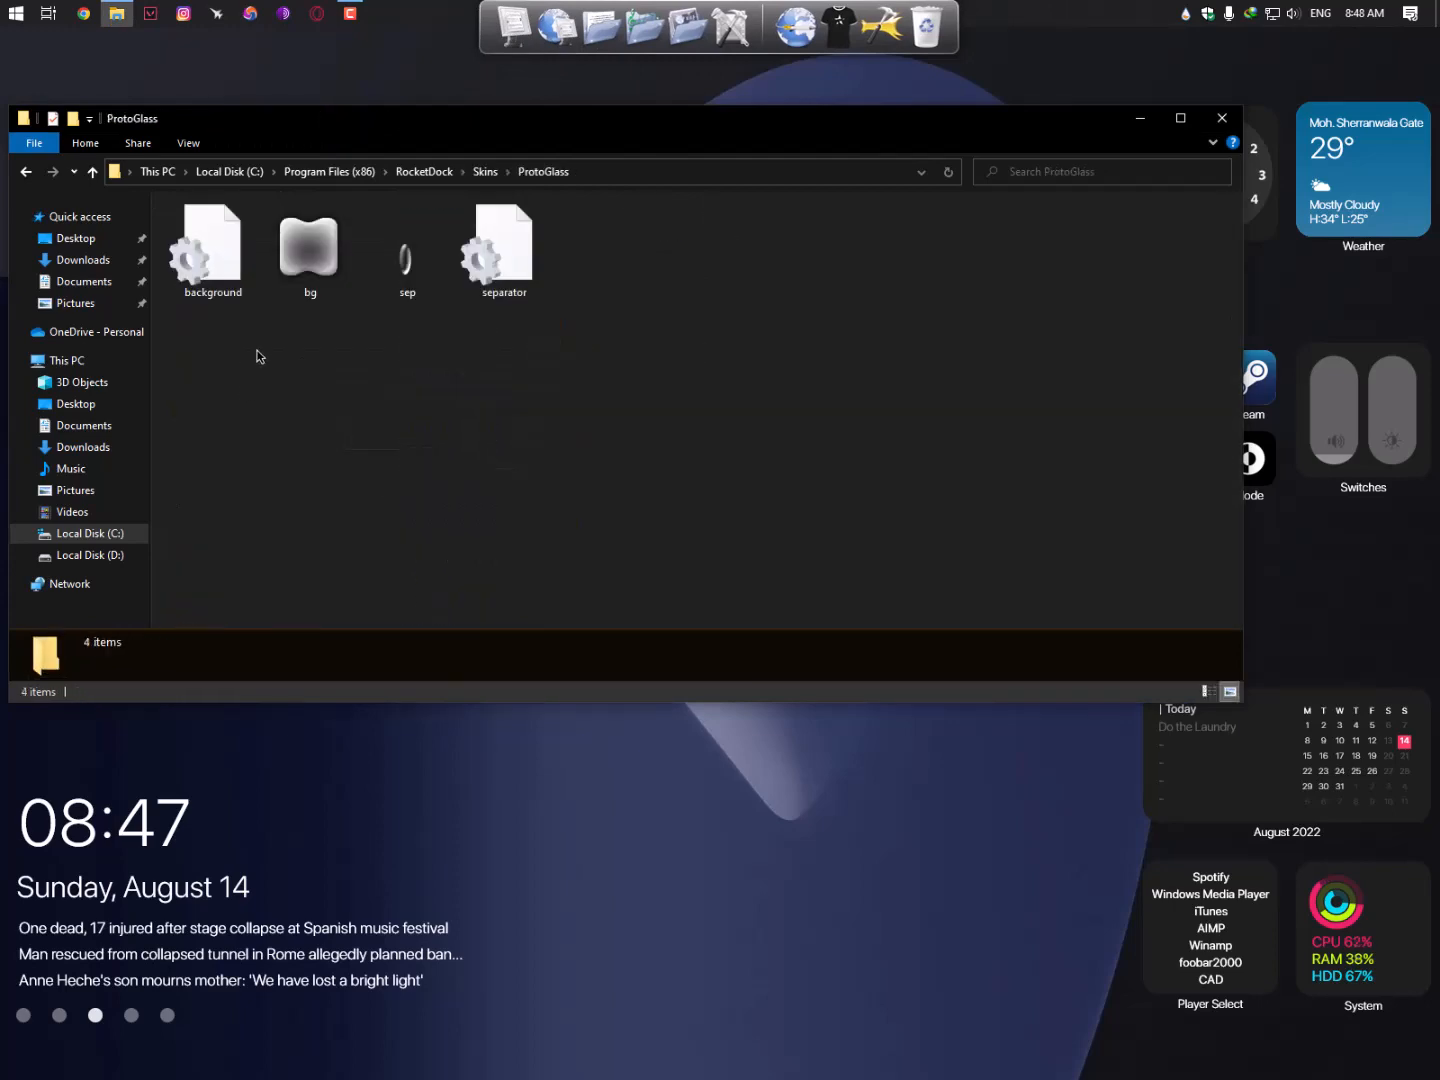
key("alt+Left")
key("alt+Left")
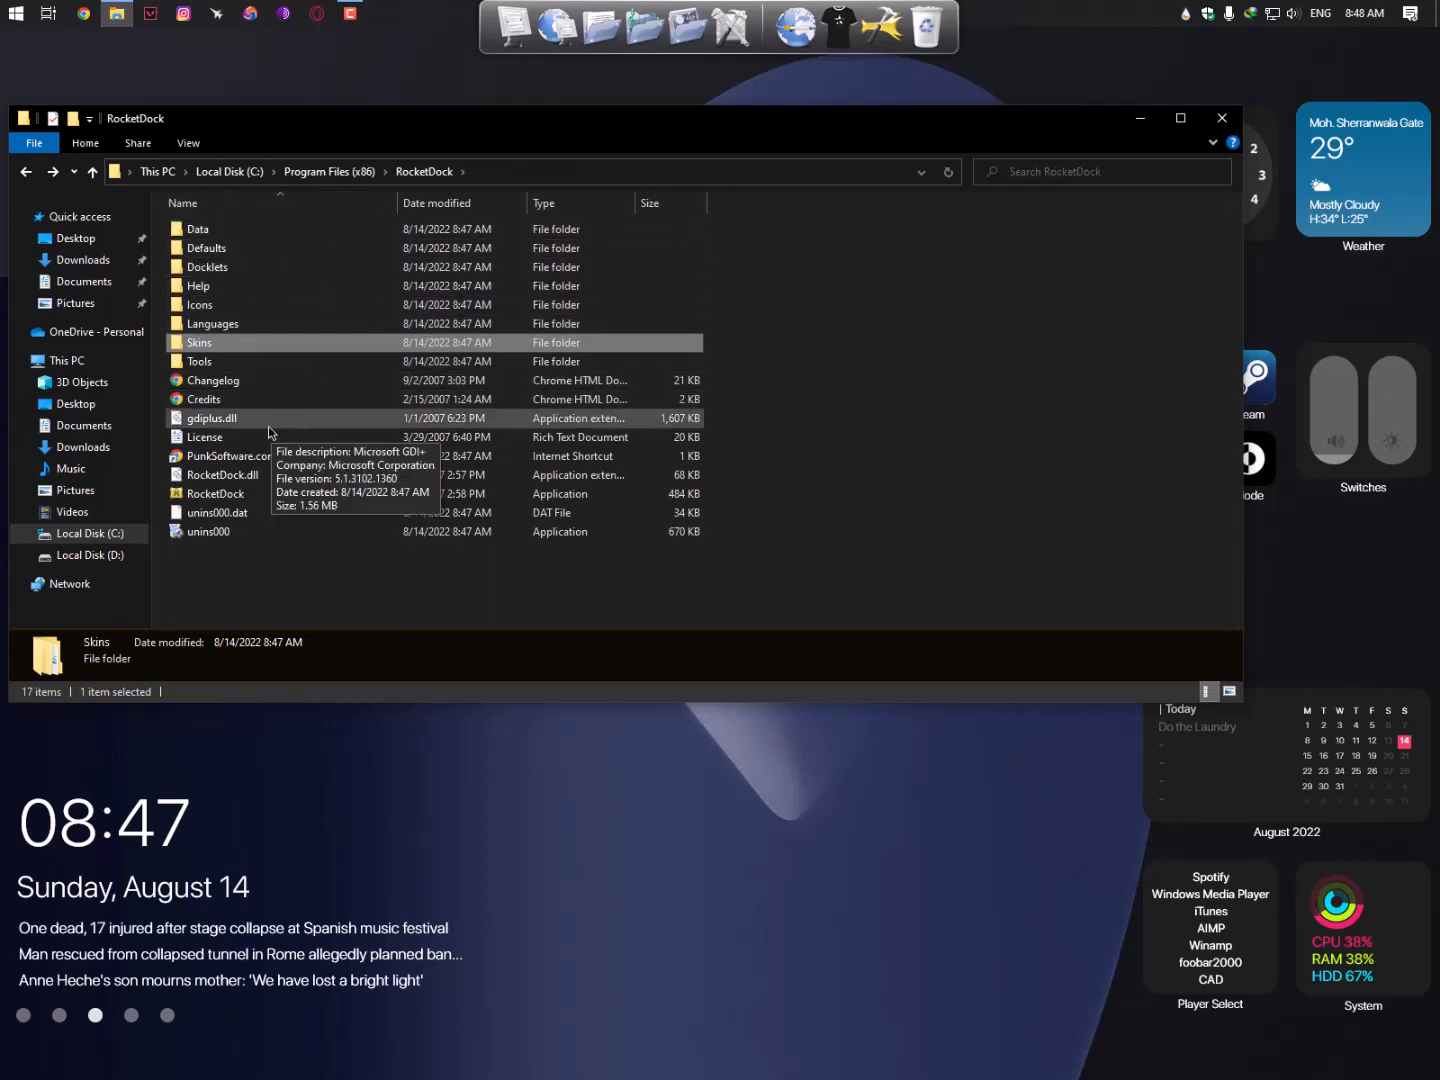
double_click(246, 362)
key("alt+Left")
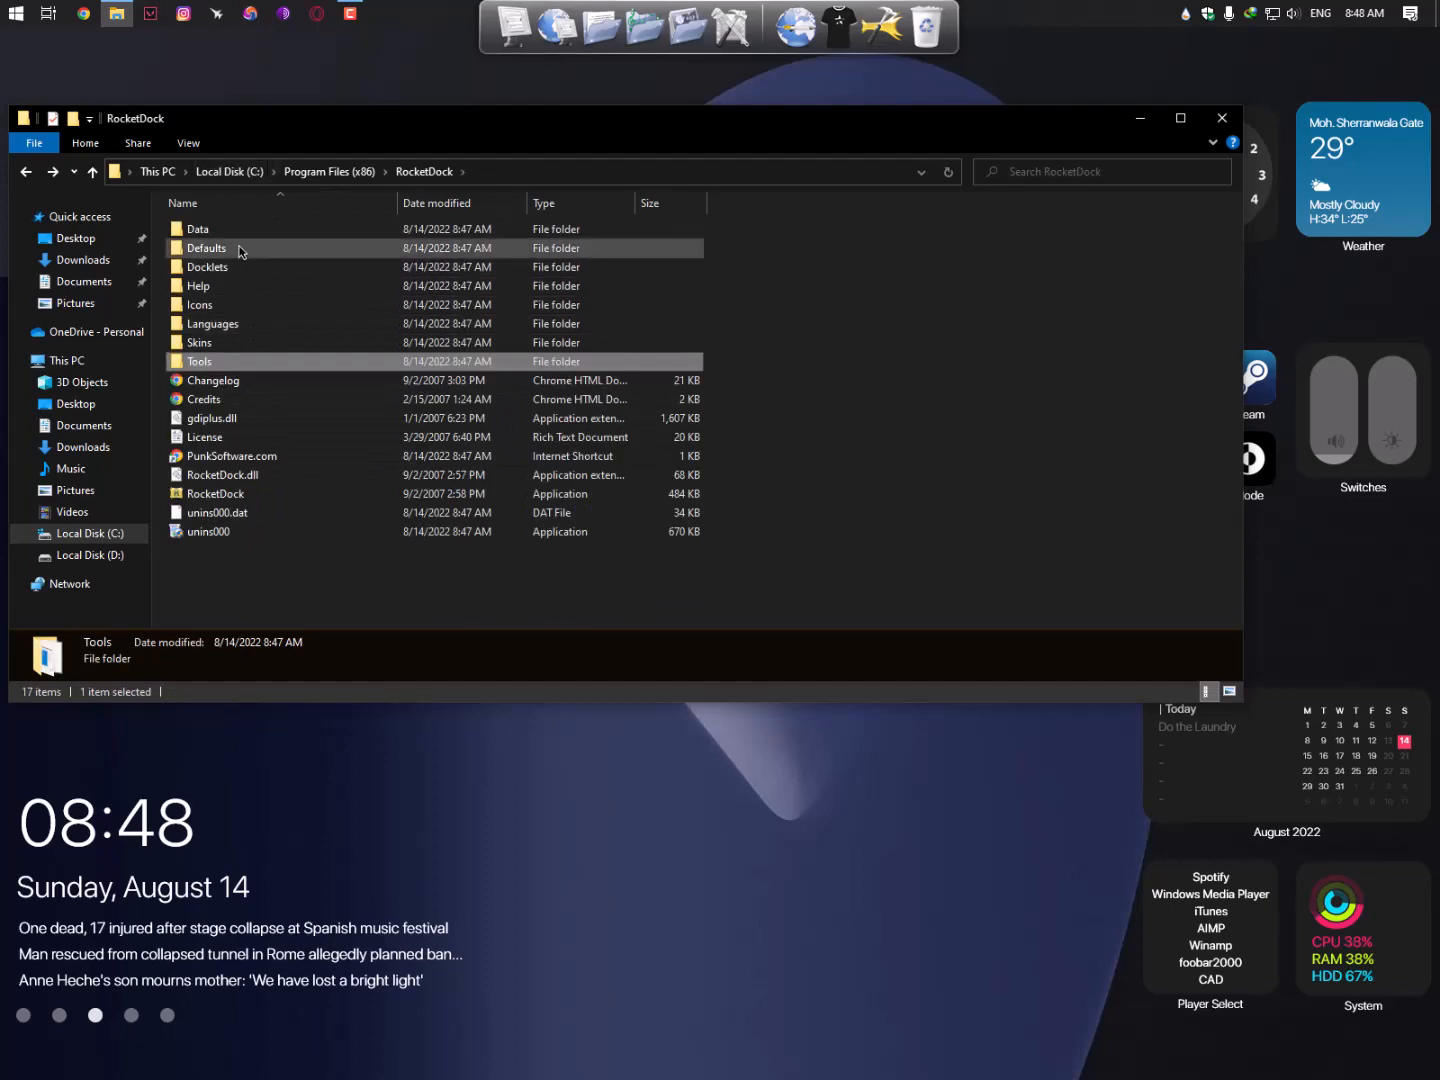
double_click(239, 268)
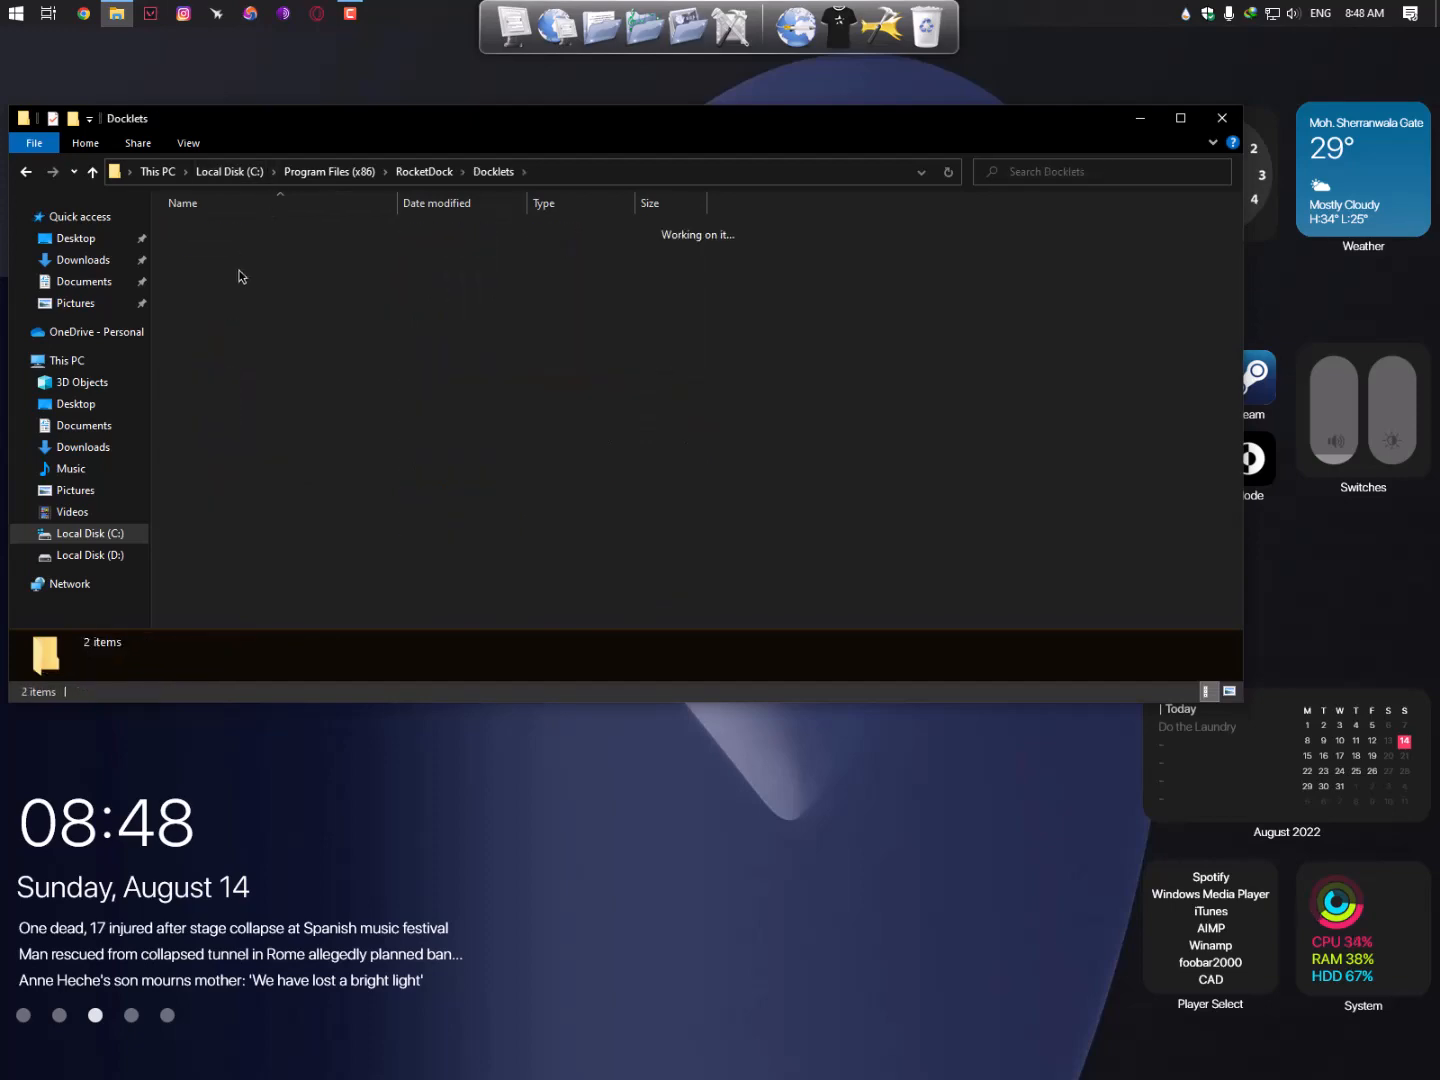
key("alt+Left")
left_click_drag(1109, 142, 1094, 268)
left_click(1192, 248)
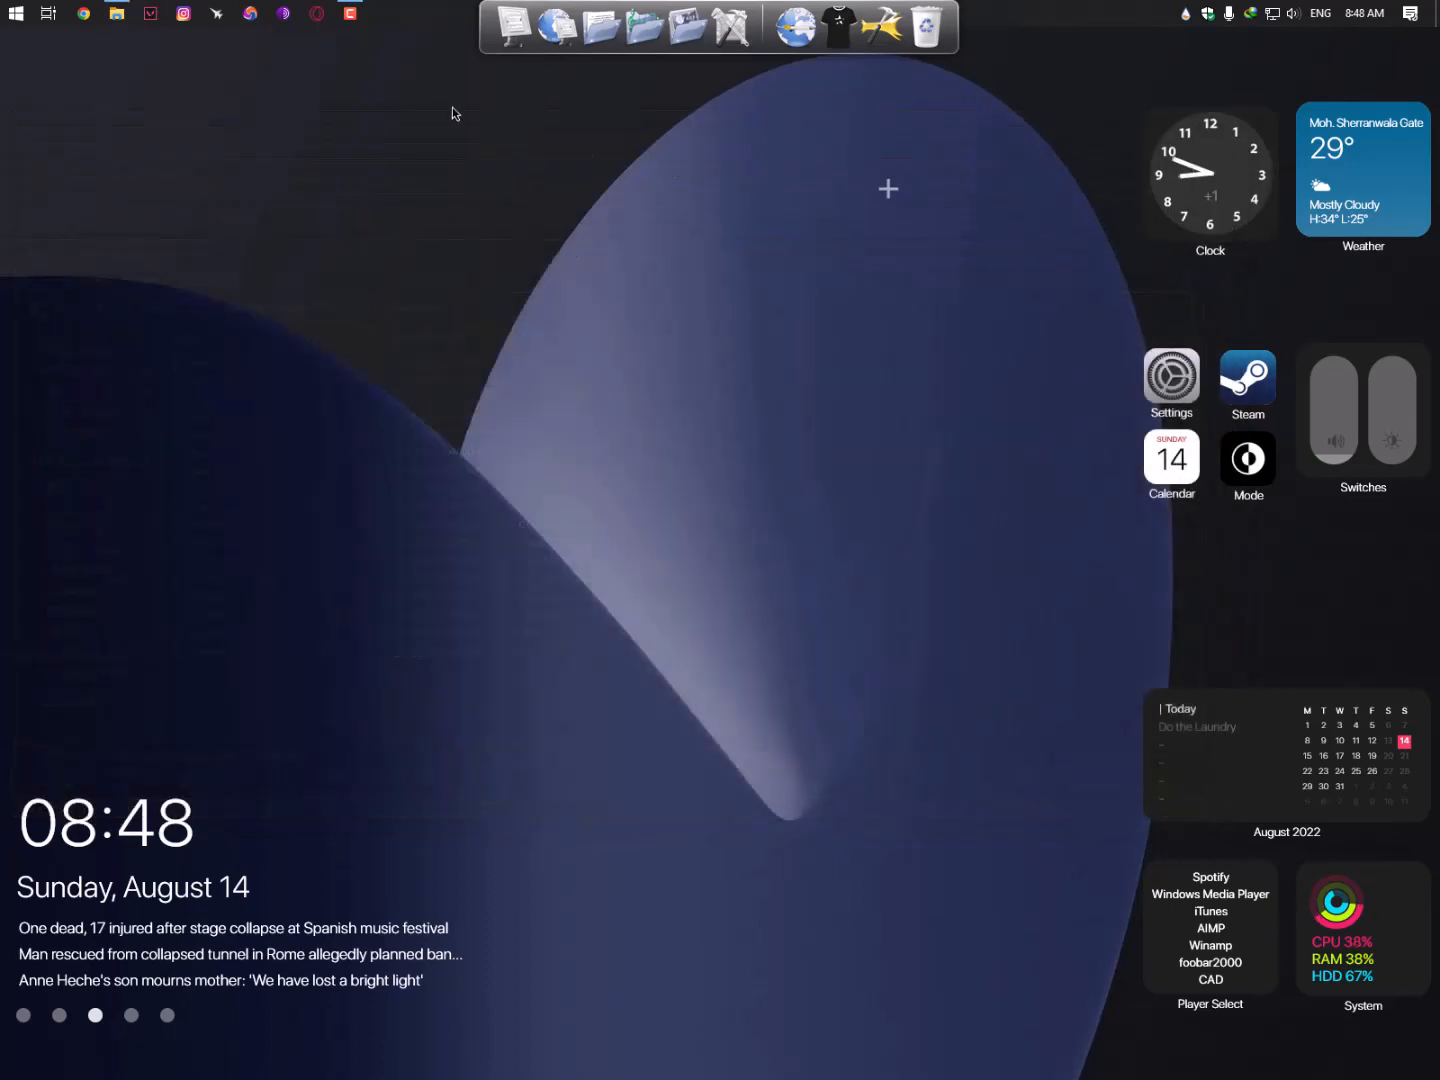
right_click(768, 14)
mouse_move(841, 90)
left_click(928, 65)
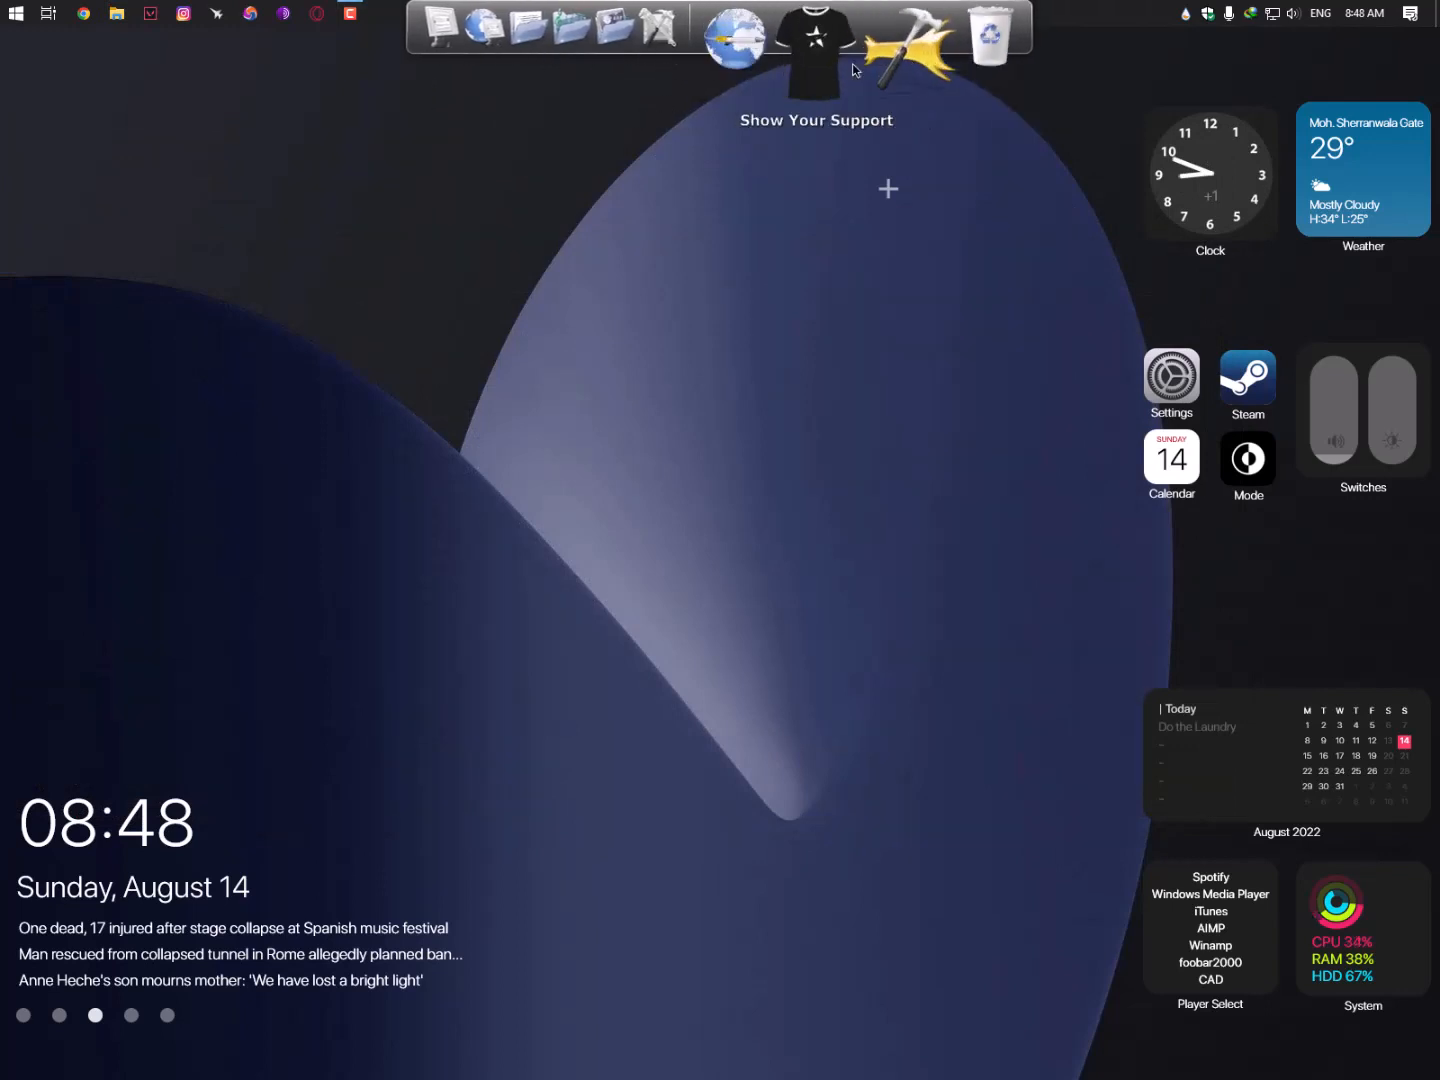
right_click(761, 23)
mouse_move(810, 59)
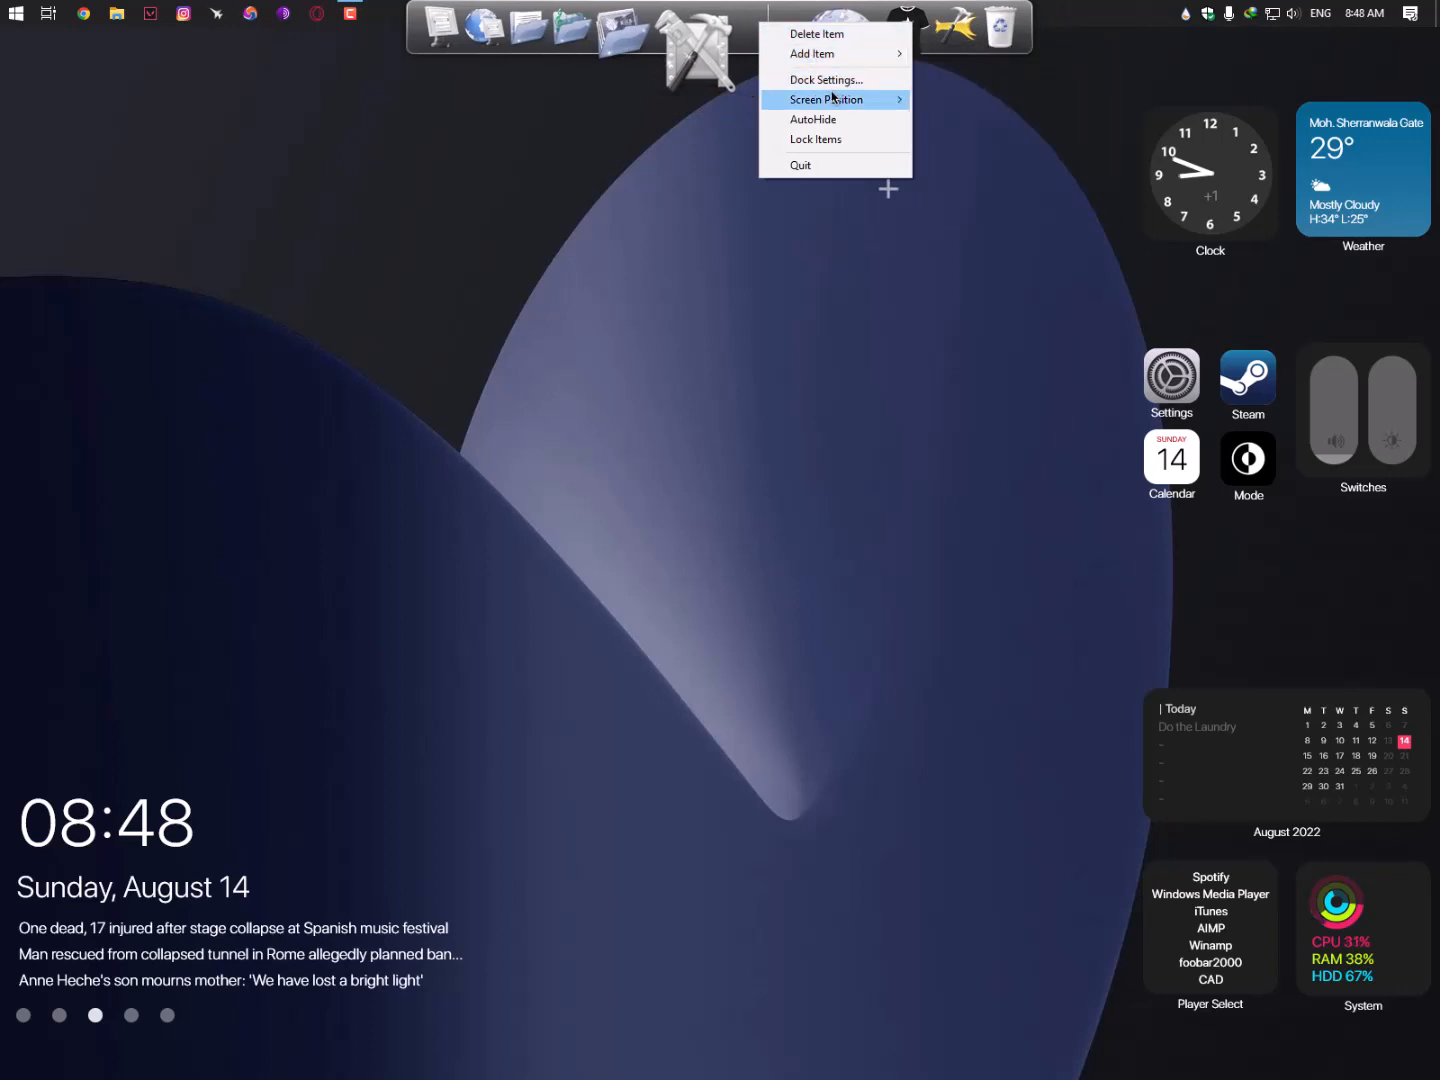
left_click(826, 80)
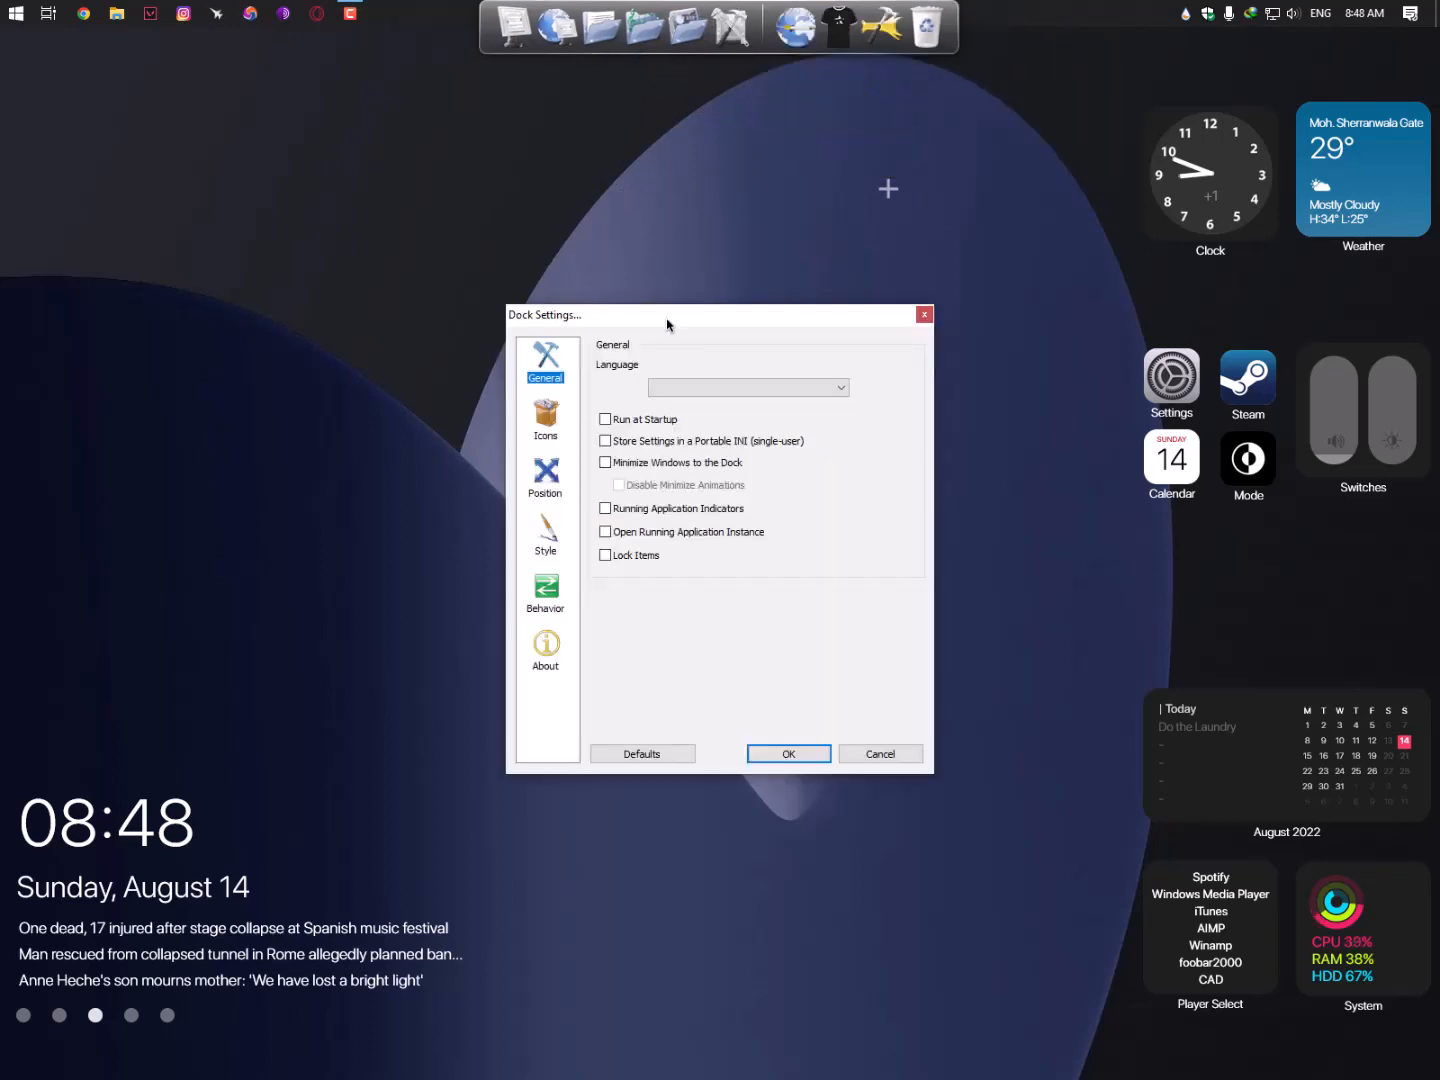
left_click_drag(668, 325, 643, 116)
left_click(520, 209)
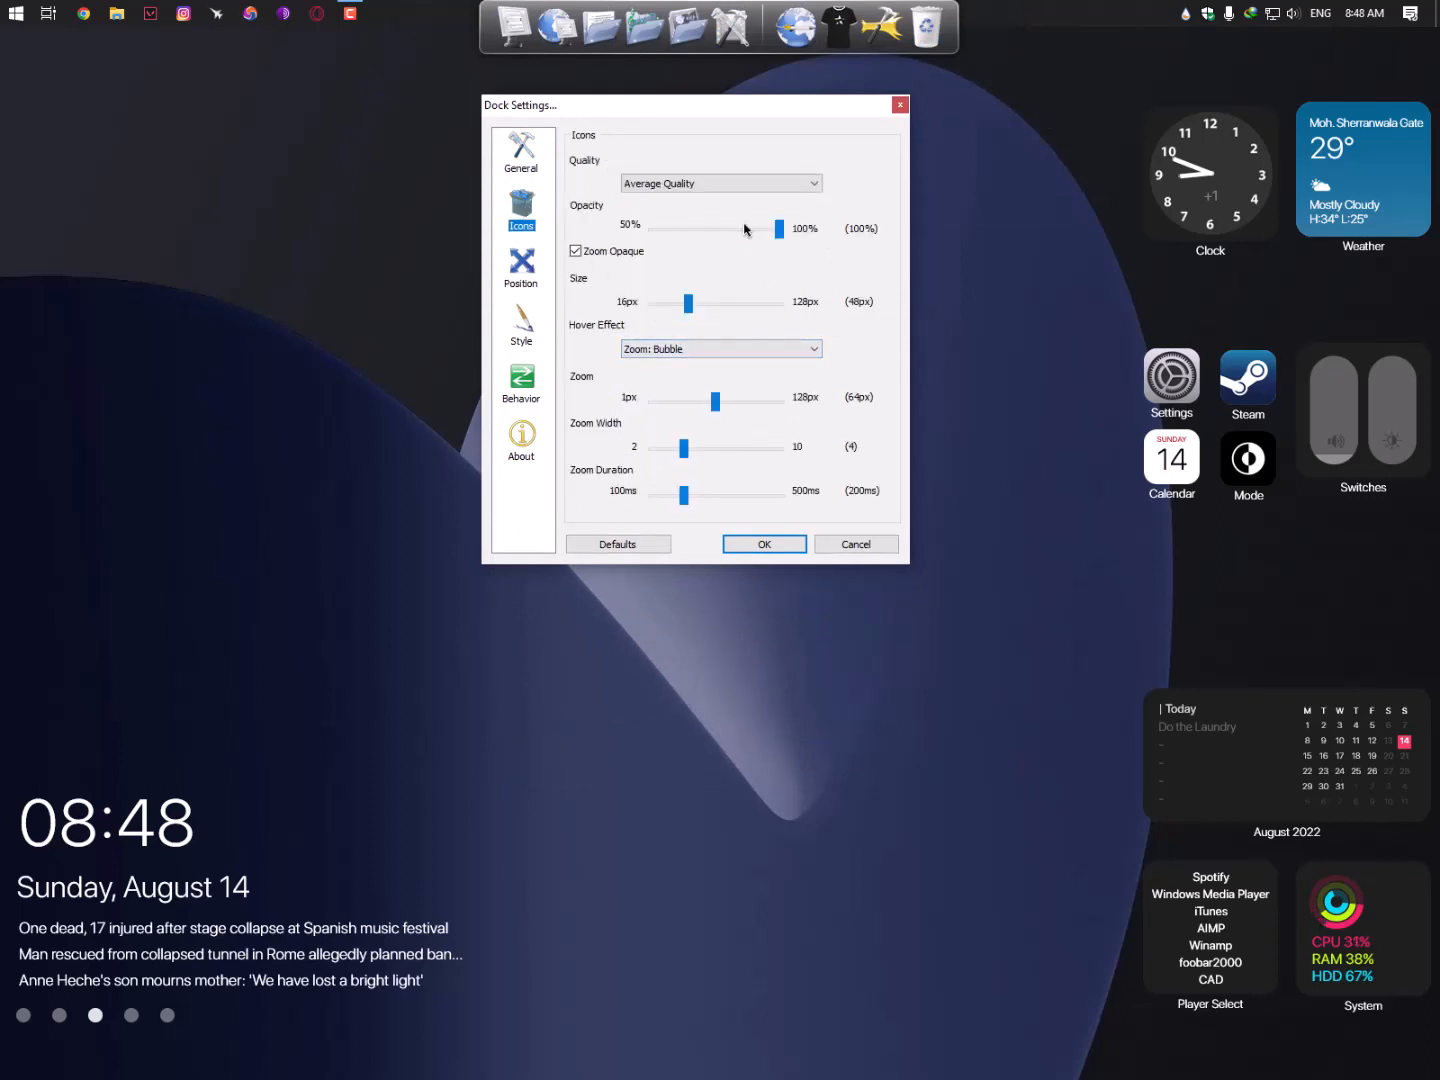
left_click(521, 330)
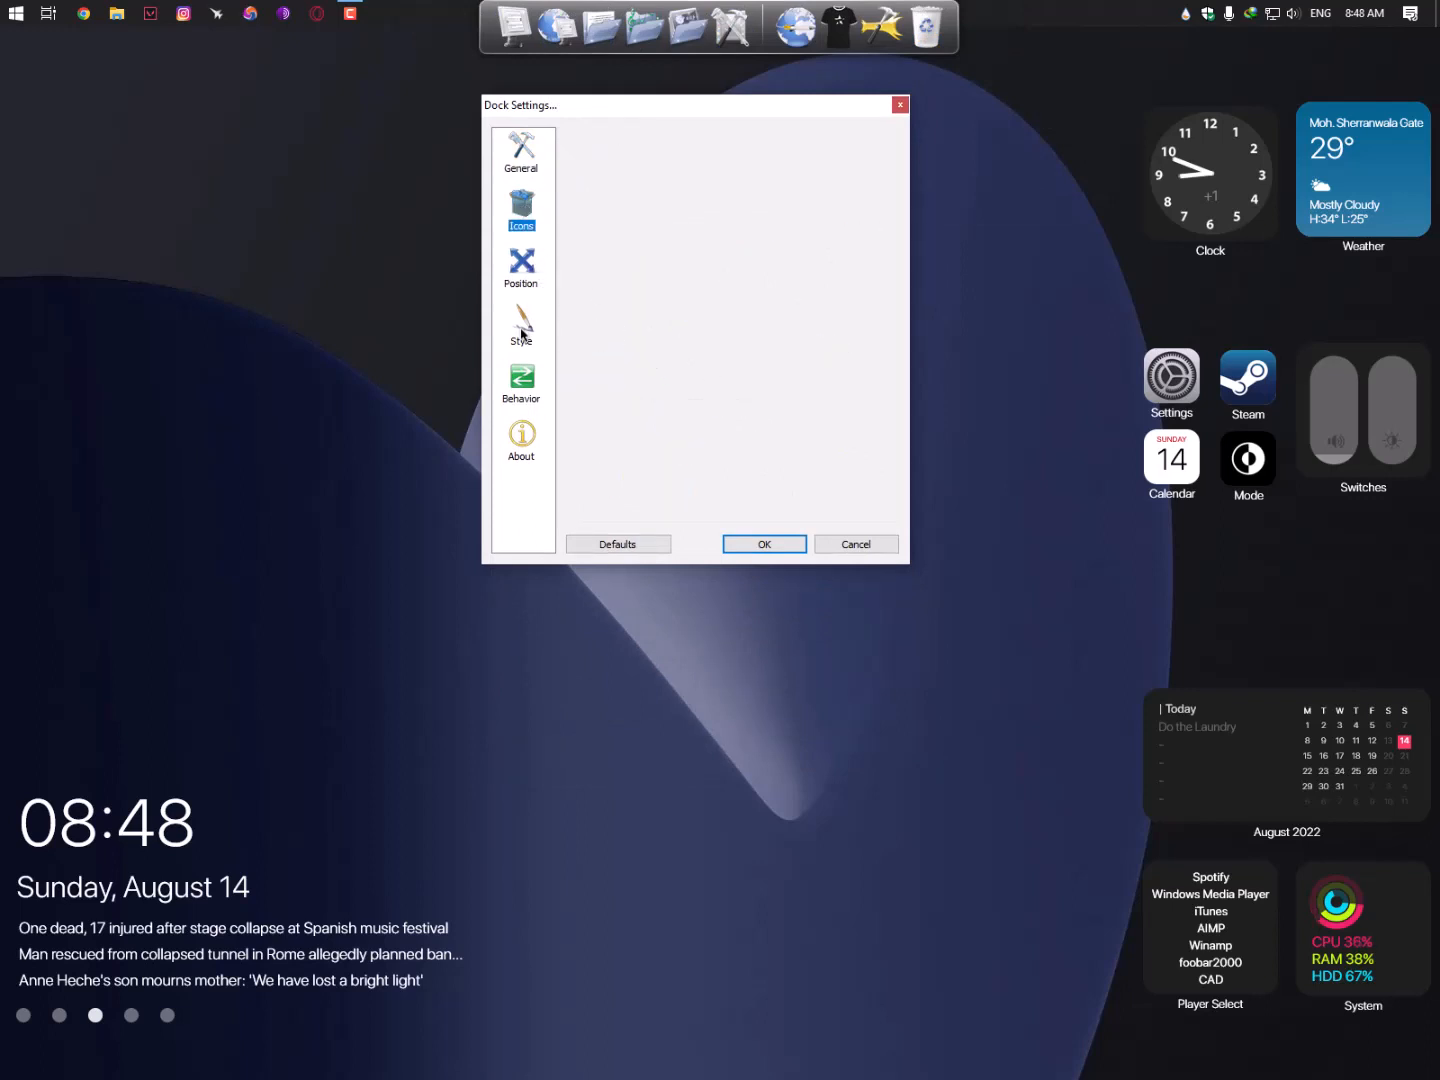
left_click(742, 183)
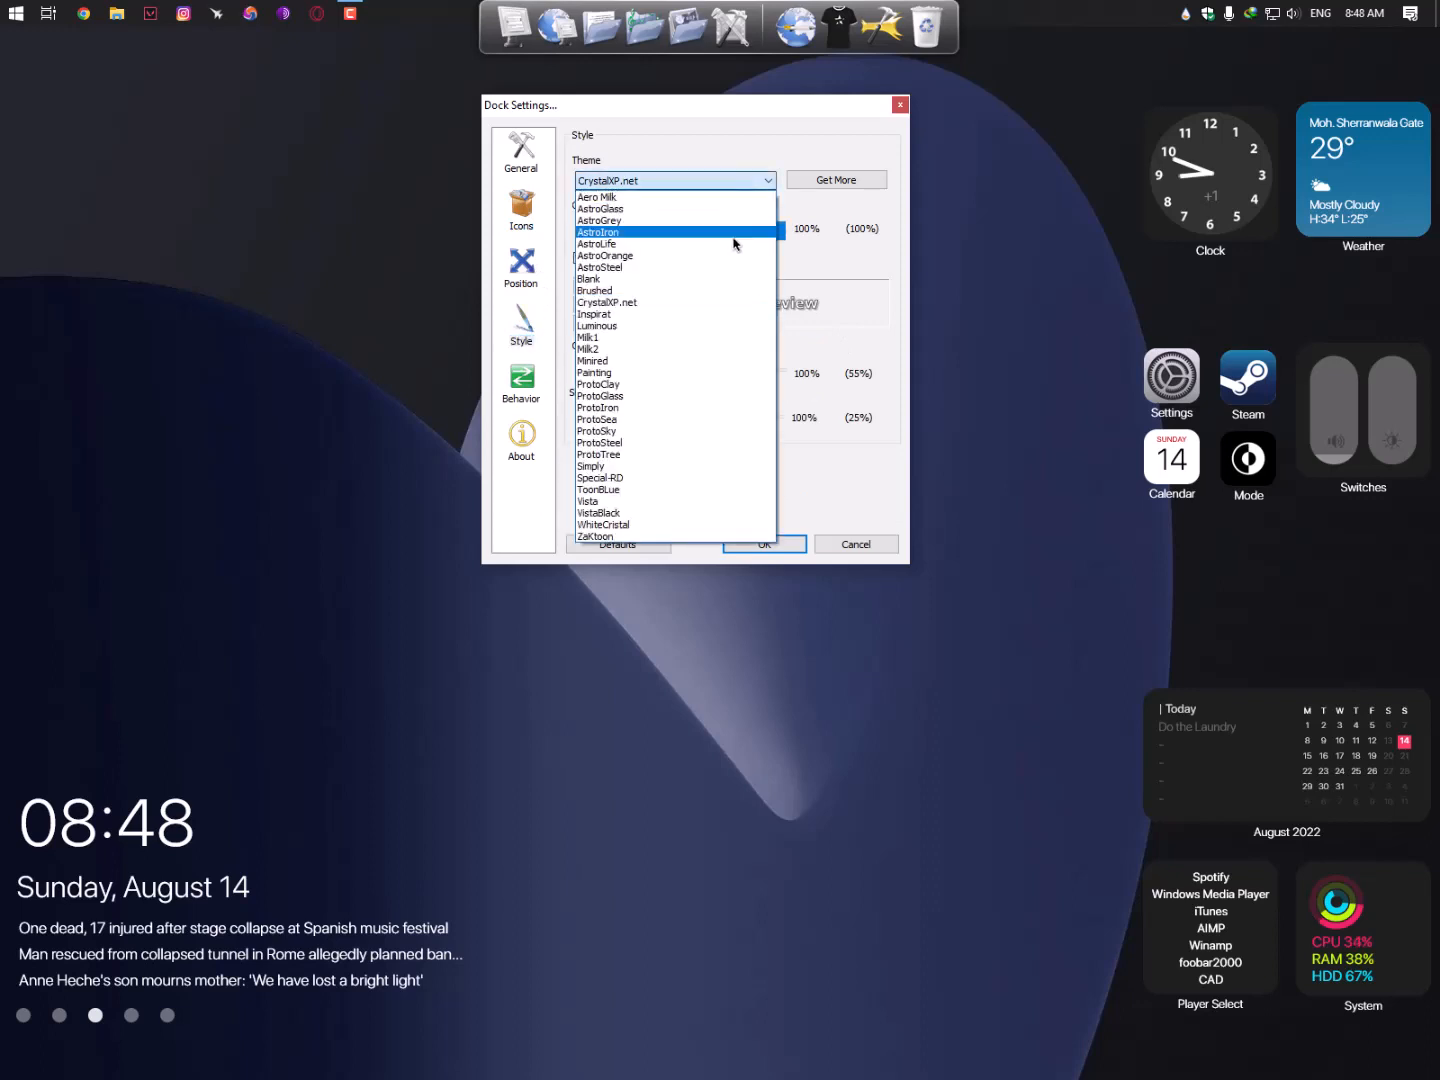
left_click(716, 221)
left_click(715, 182)
left_click(690, 408)
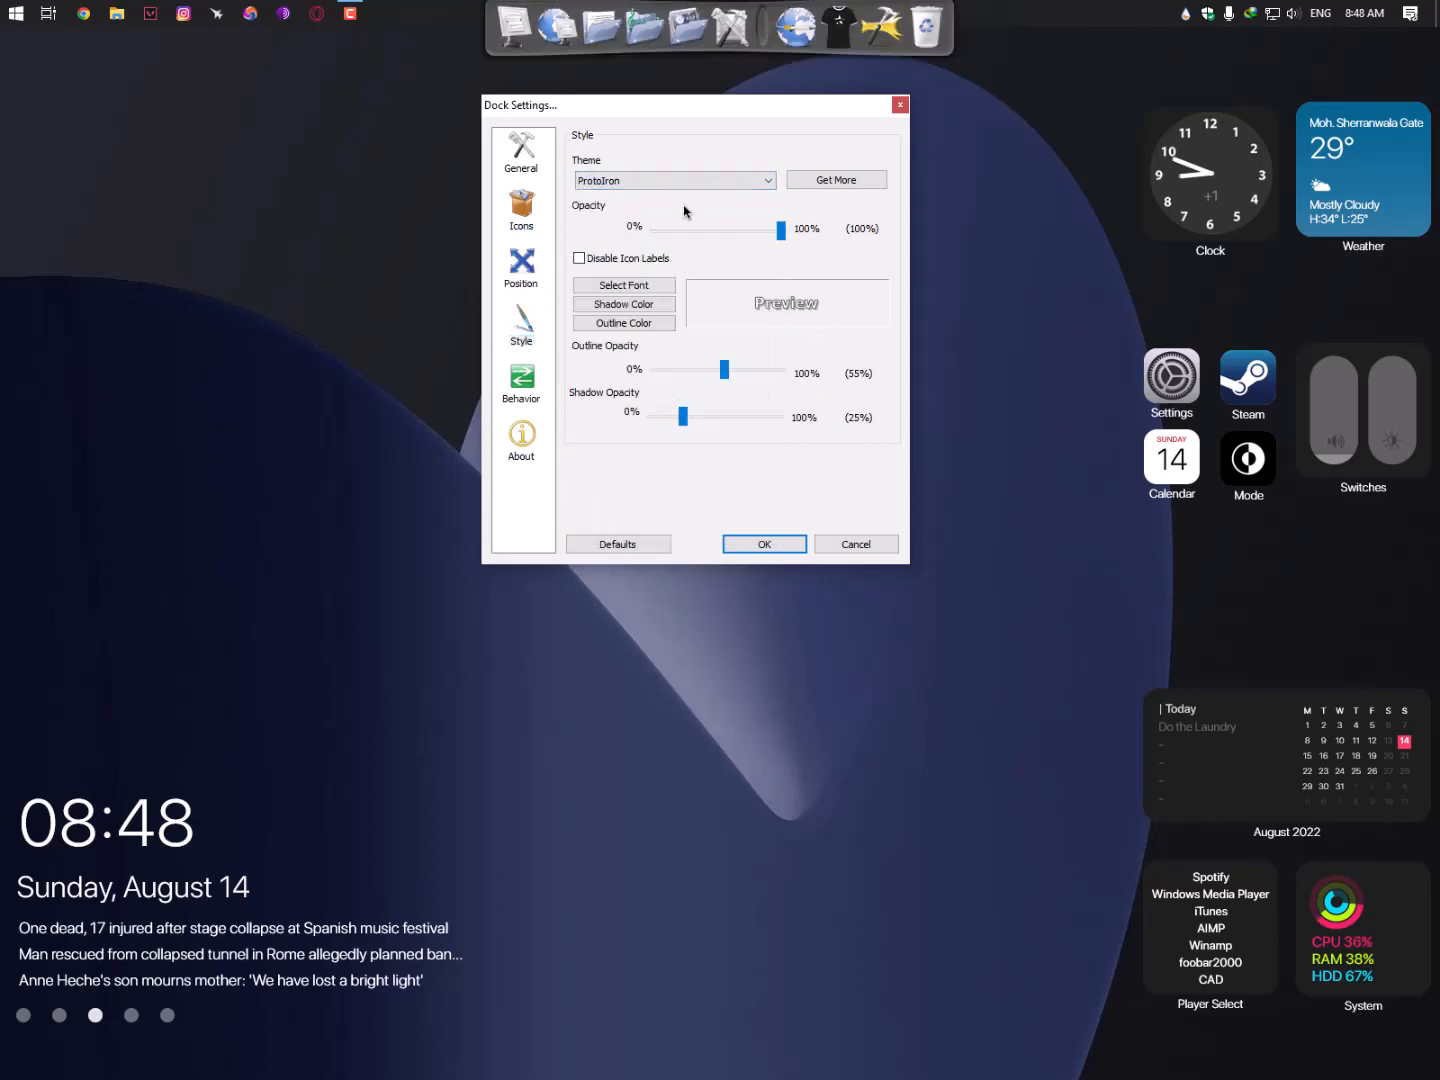
left_click(689, 181)
left_click(681, 201)
left_click(681, 181)
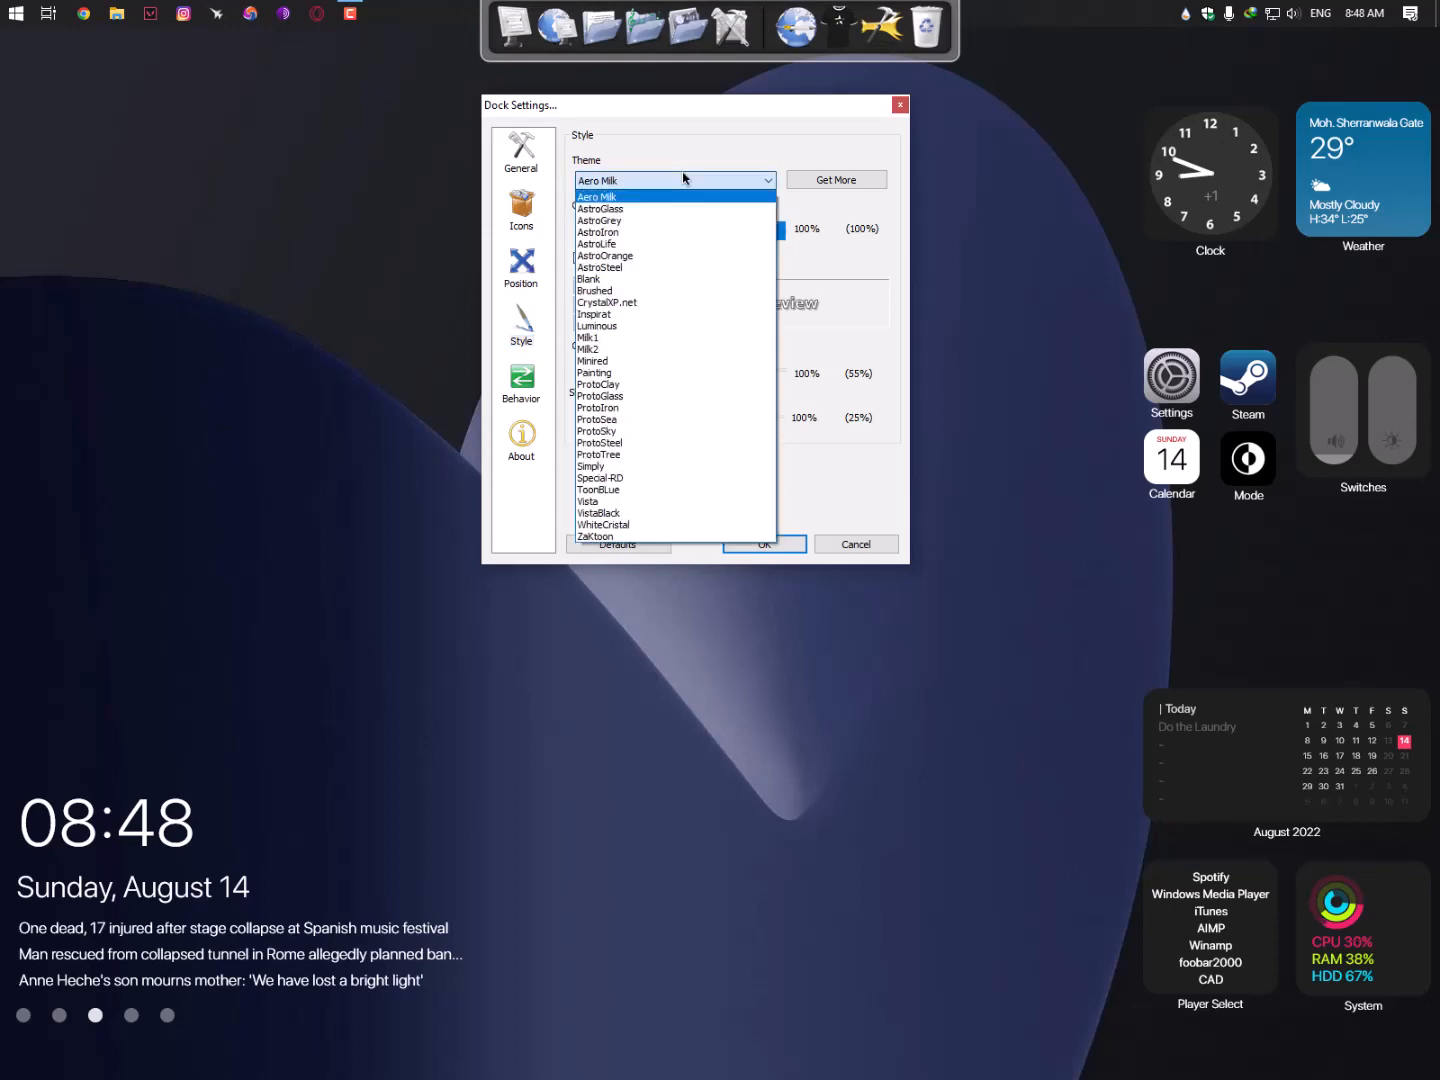
left_click(681, 181)
left_click(842, 545)
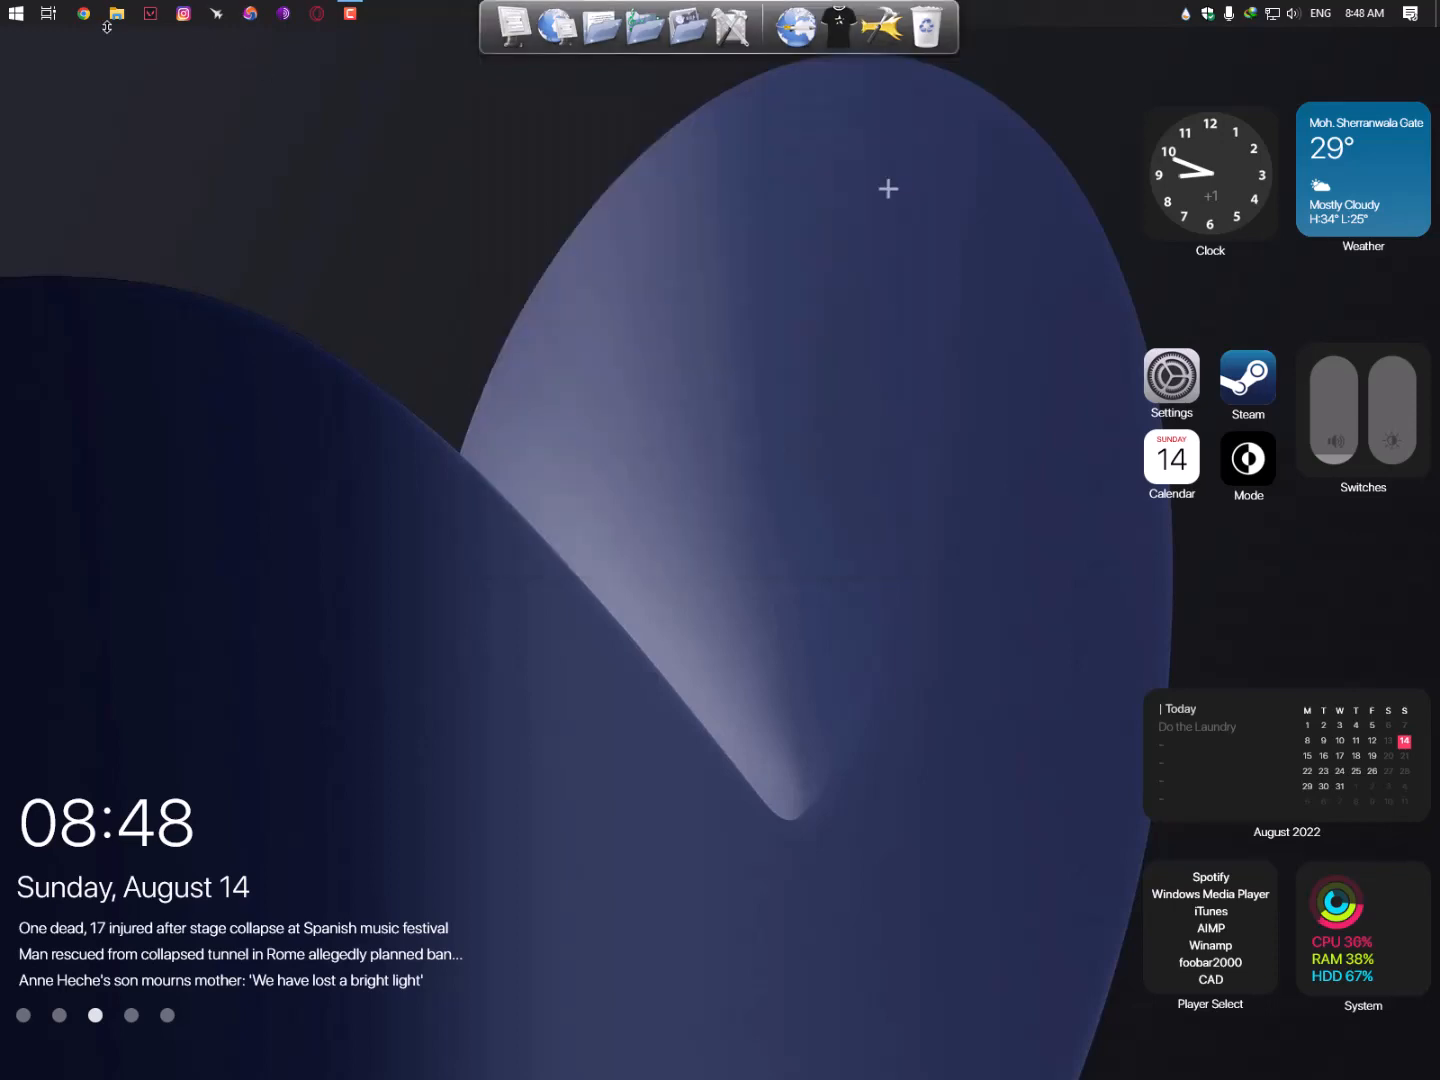
- Open the macOS BigSur ICONS by Maiguris folder under Downloads\Compressed\...\7. RocketDock
key("super+e")
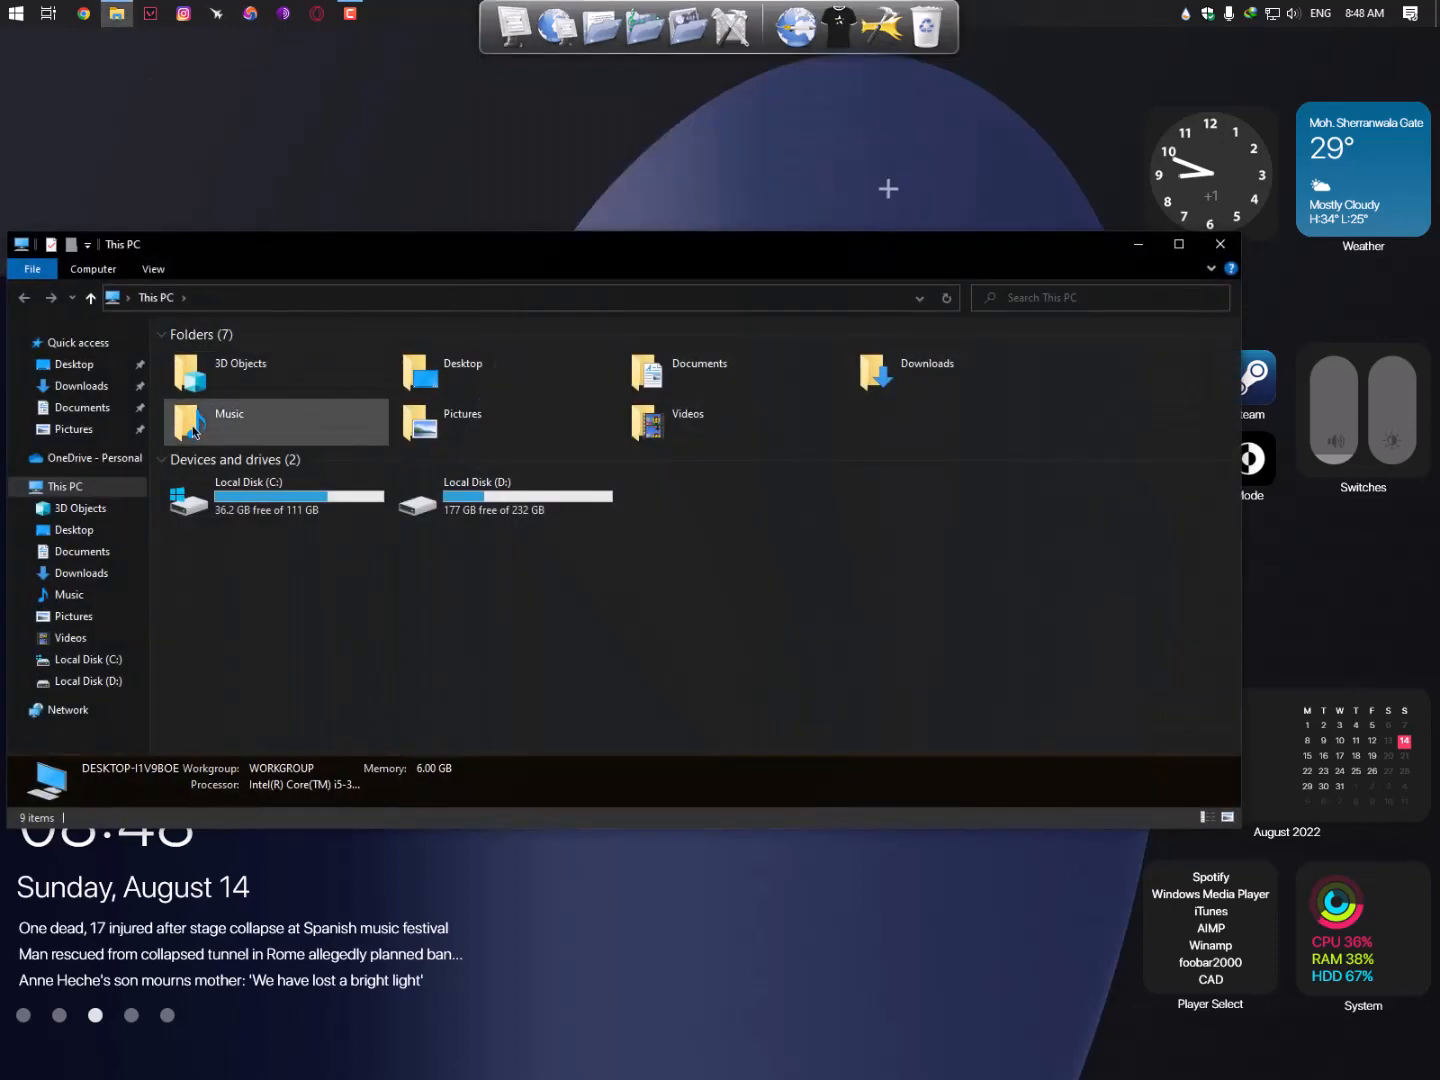
left_click(80, 385)
left_click(186, 390)
double_click(186, 390)
double_click(195, 360)
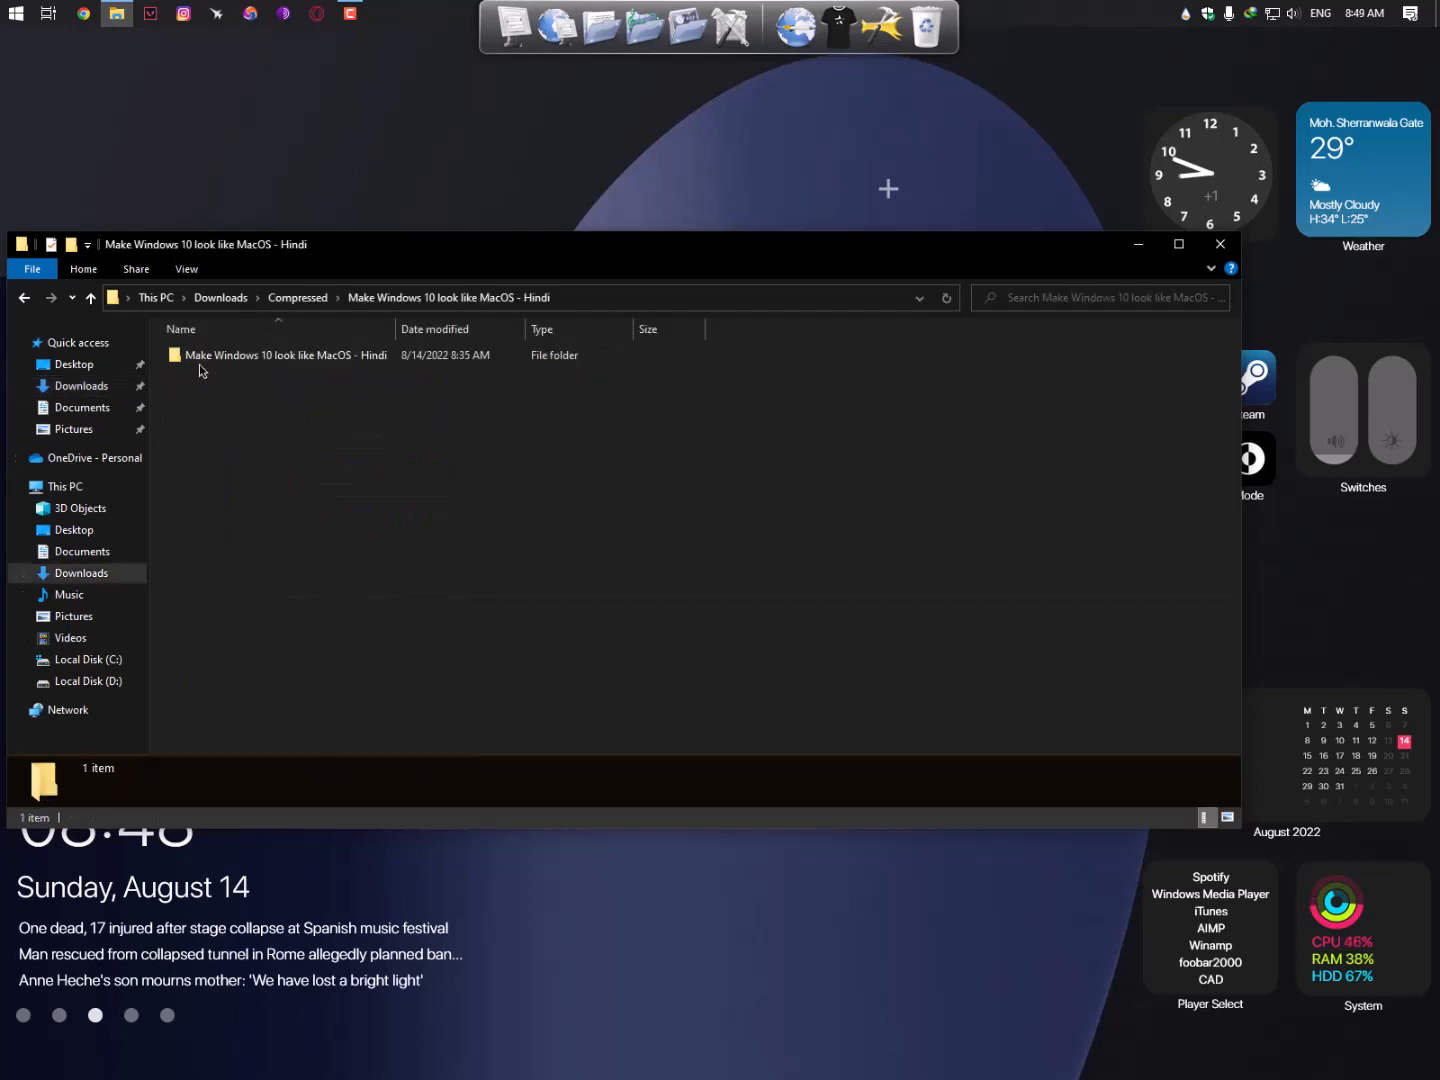
double_click(205, 360)
double_click(221, 469)
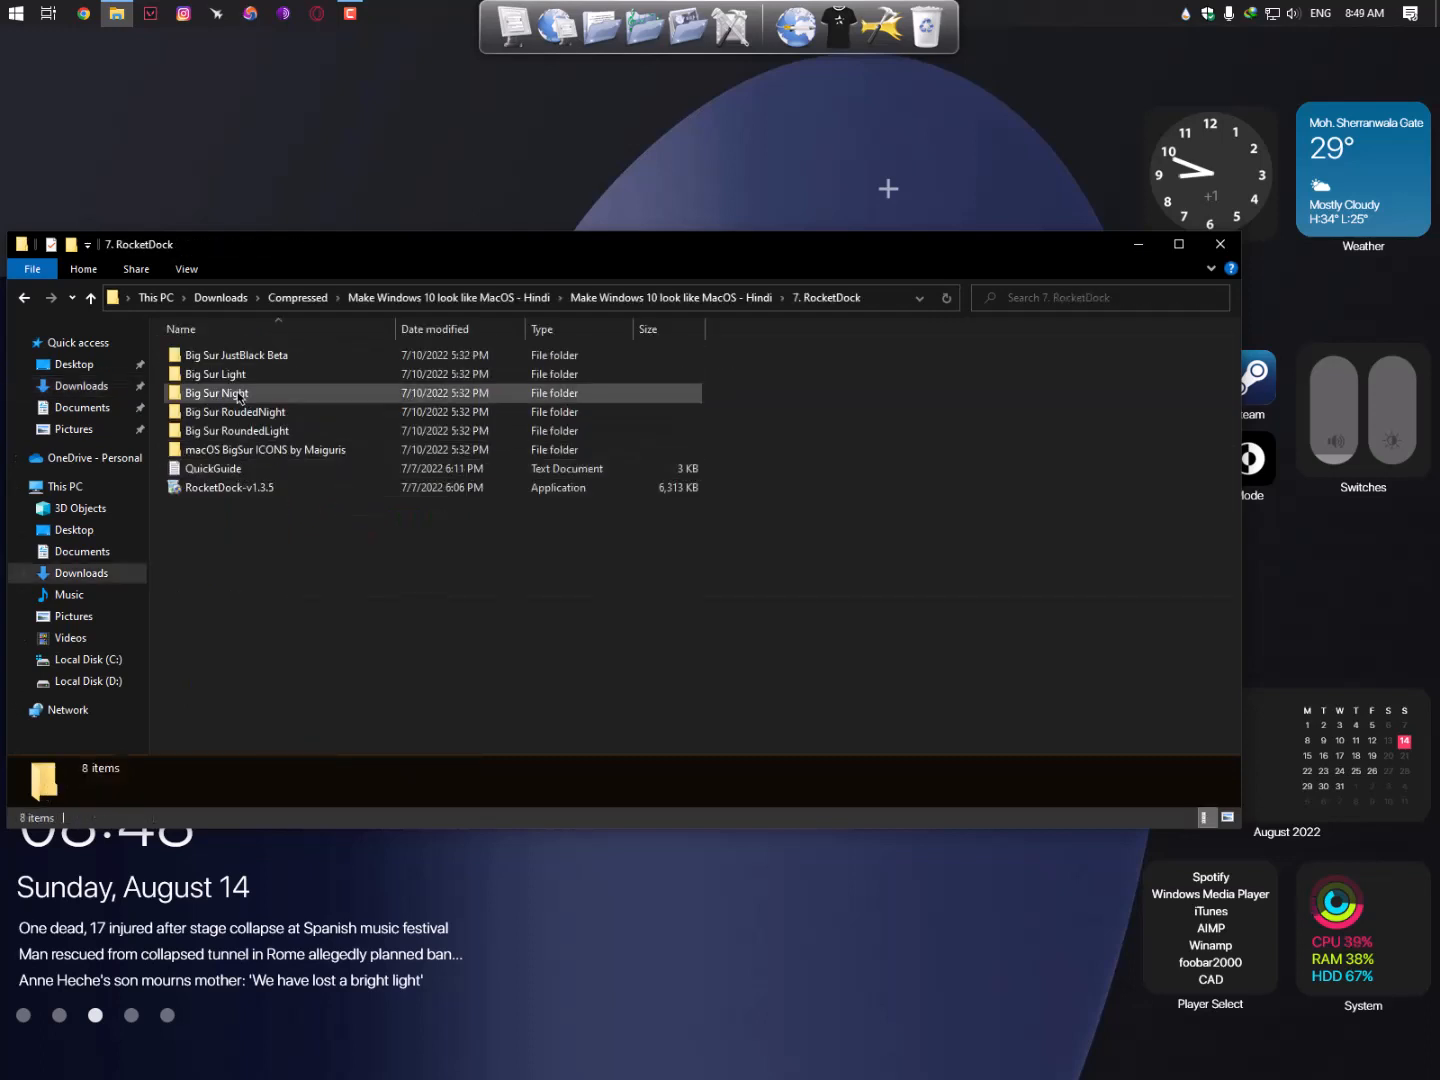
double_click(278, 451)
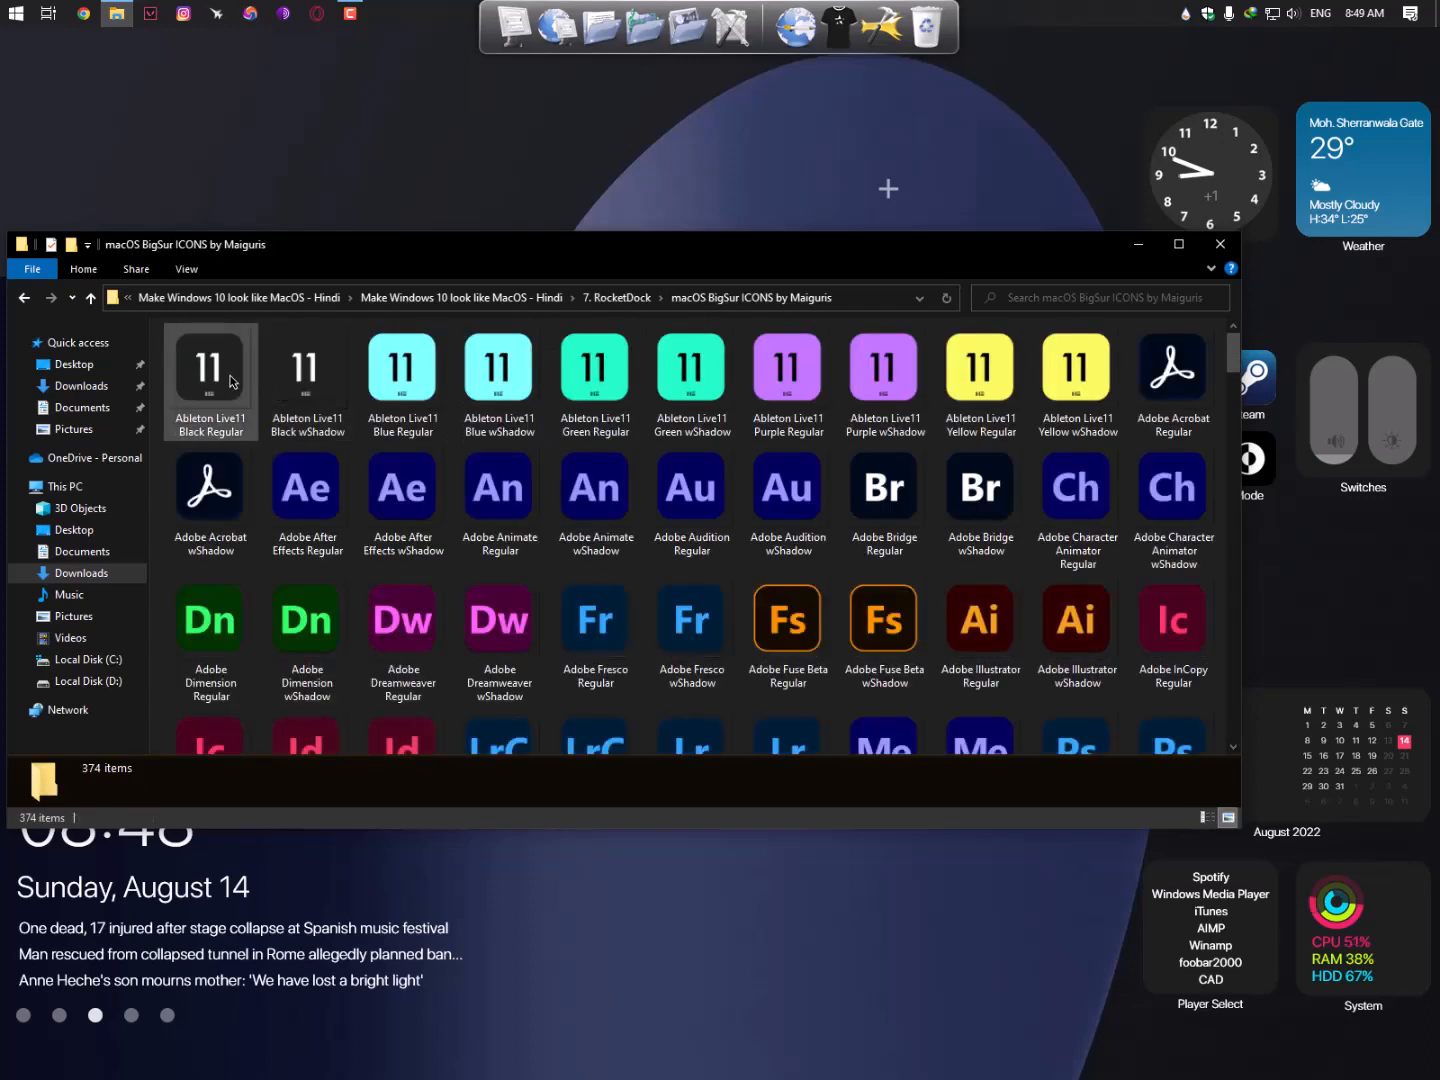
- Copy all 374 Big Sur icons and return to the 7. RocketDock folder
left_click(233, 382)
key("ctrl+a")
right_click(233, 380)
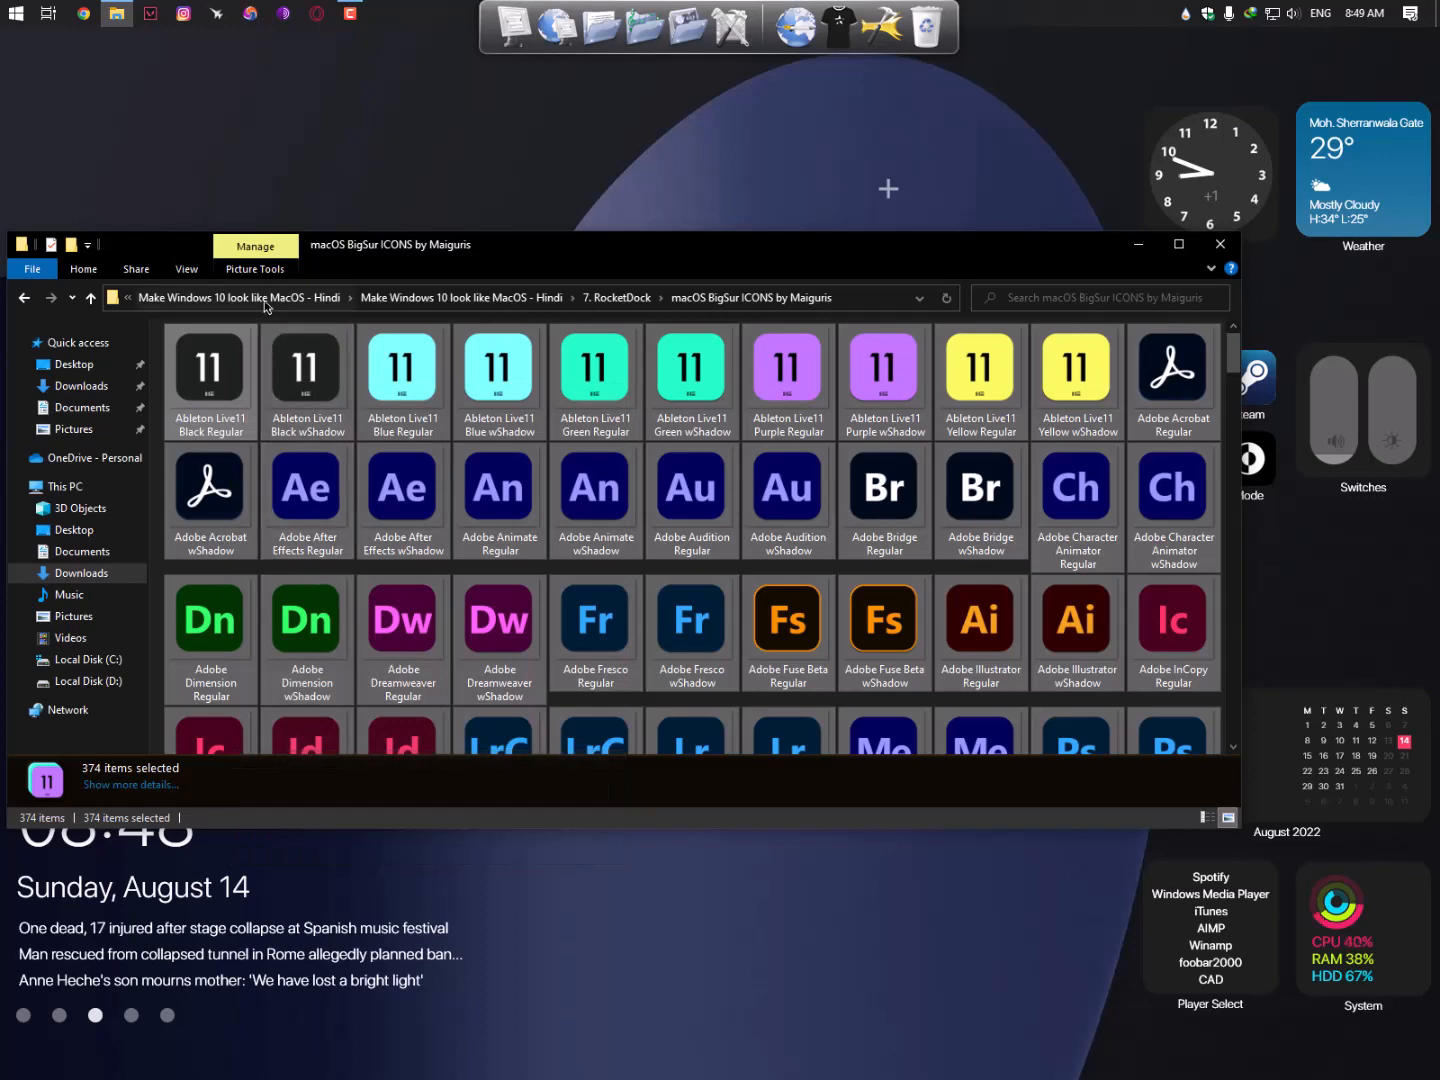
key("alt+Up")
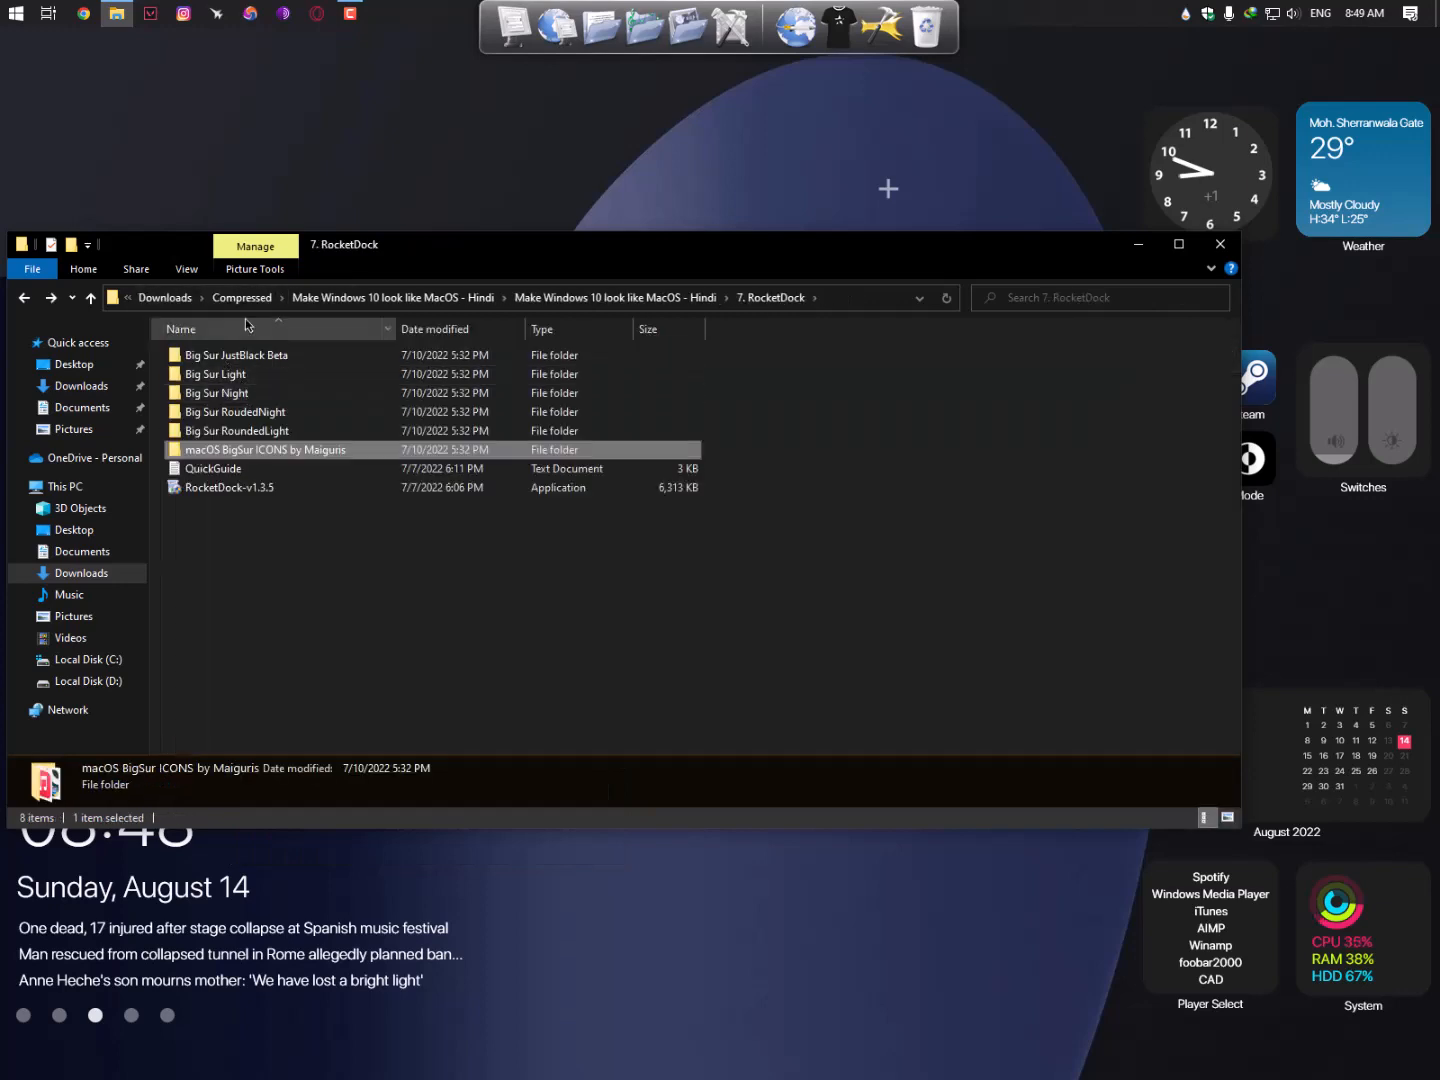
left_click_drag(337, 251, 735, 155)
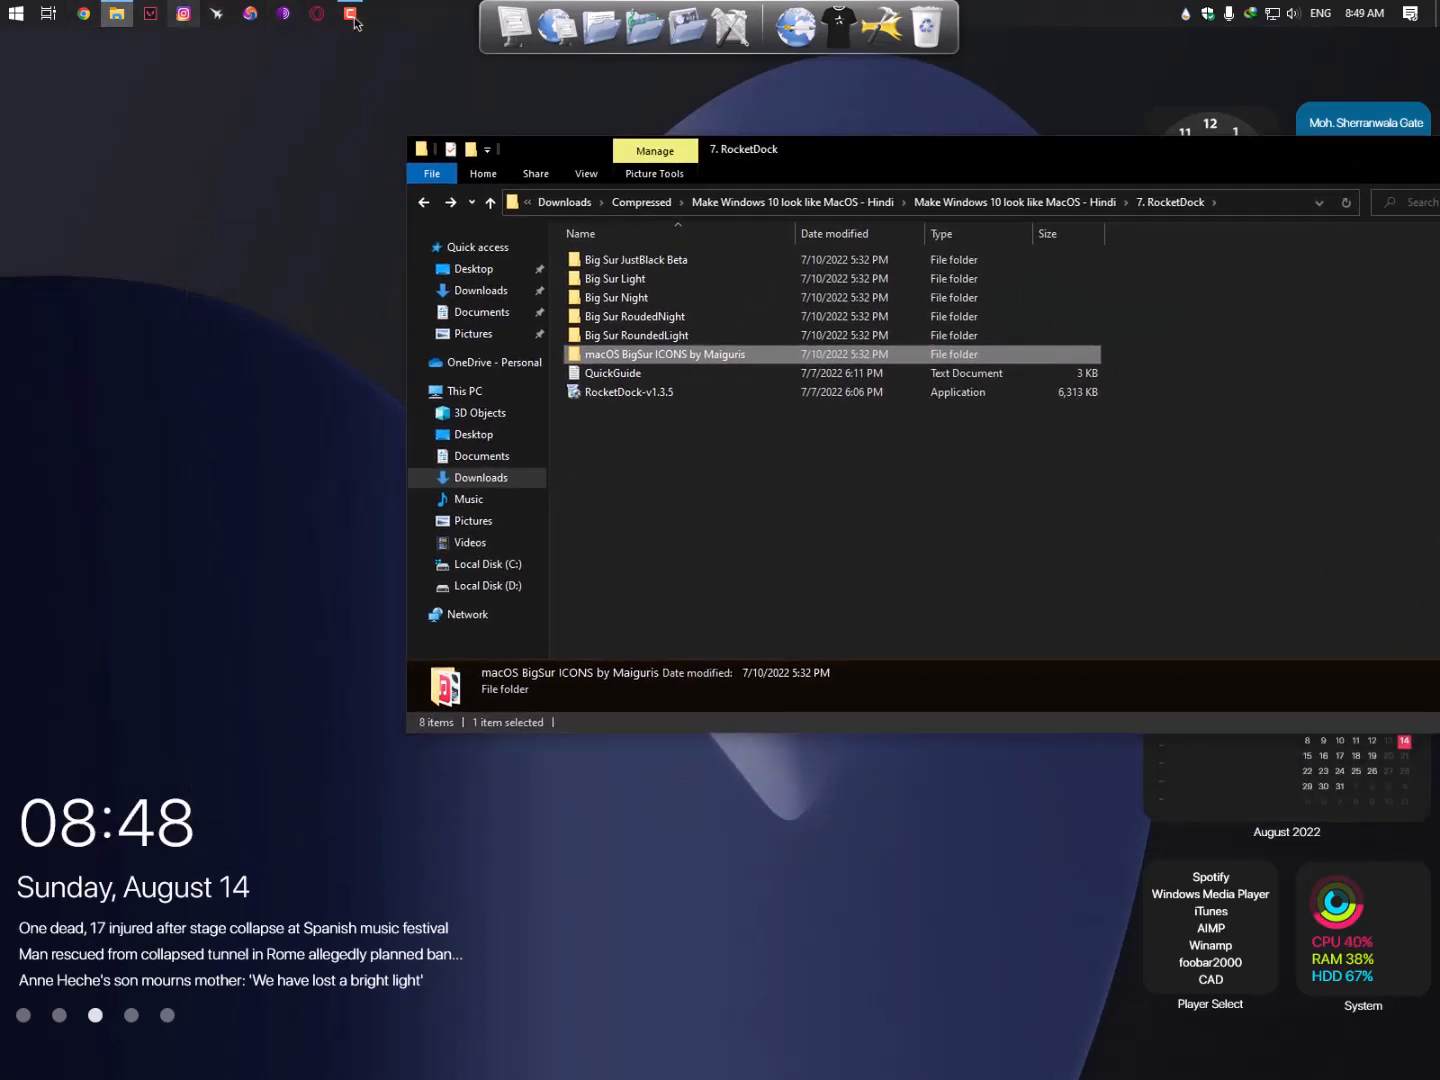
- Open C:\Program Files (x86)\RocketDock\Icons in a new This PC window
left_click(513, 24)
left_click(265, 309)
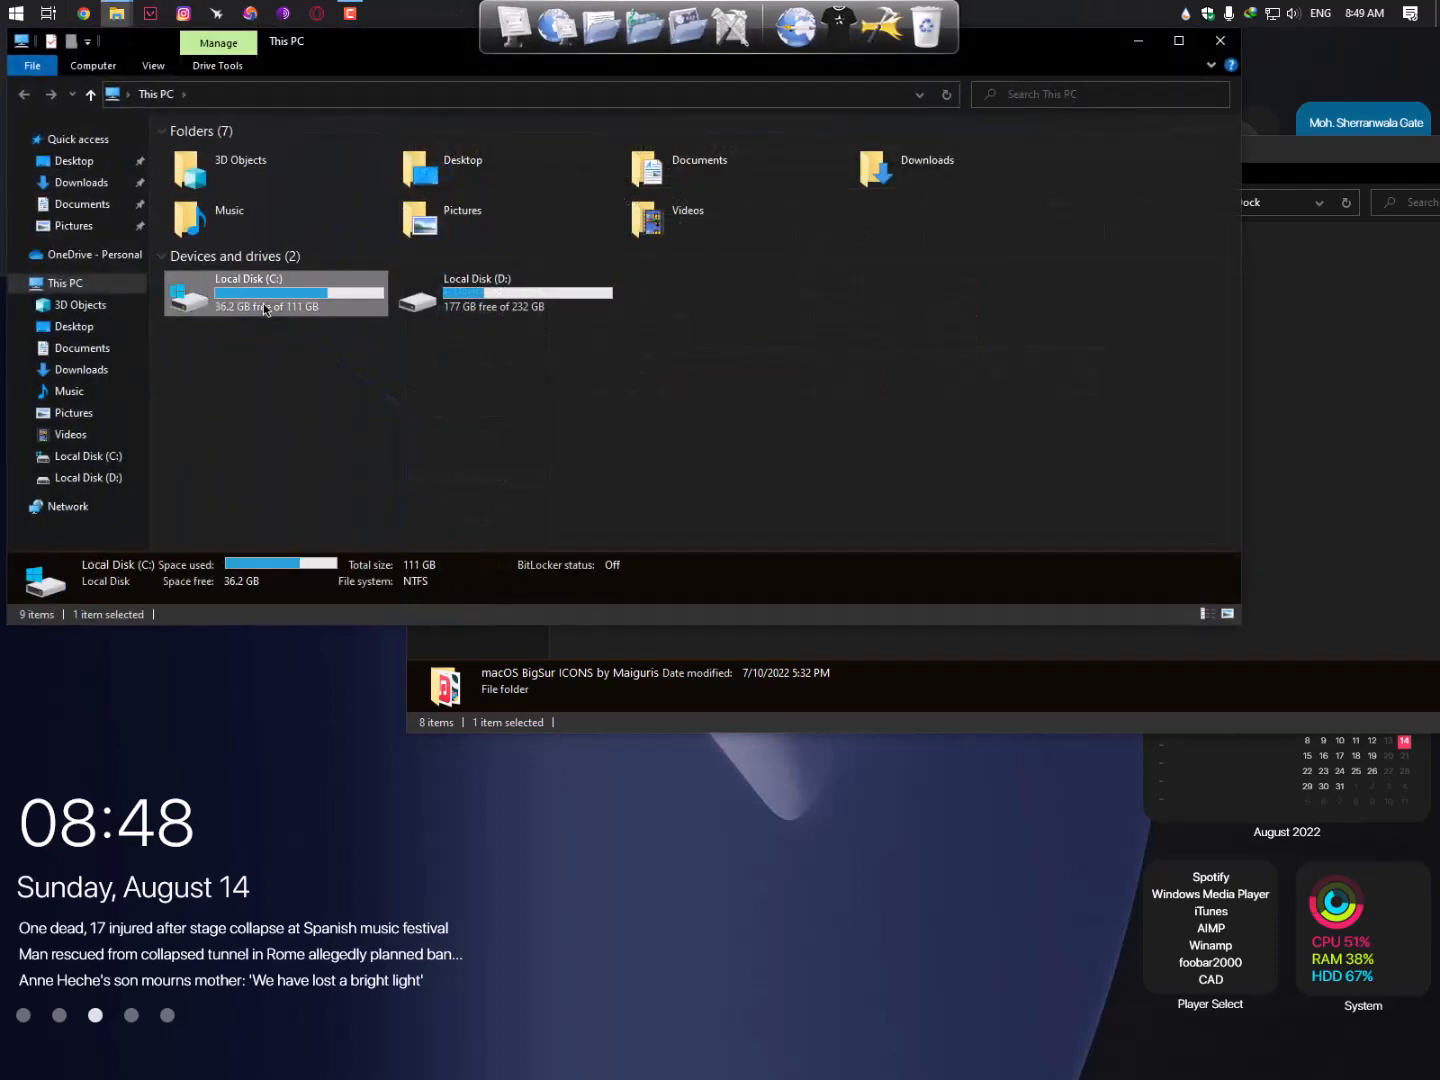
double_click(265, 310)
double_click(232, 227)
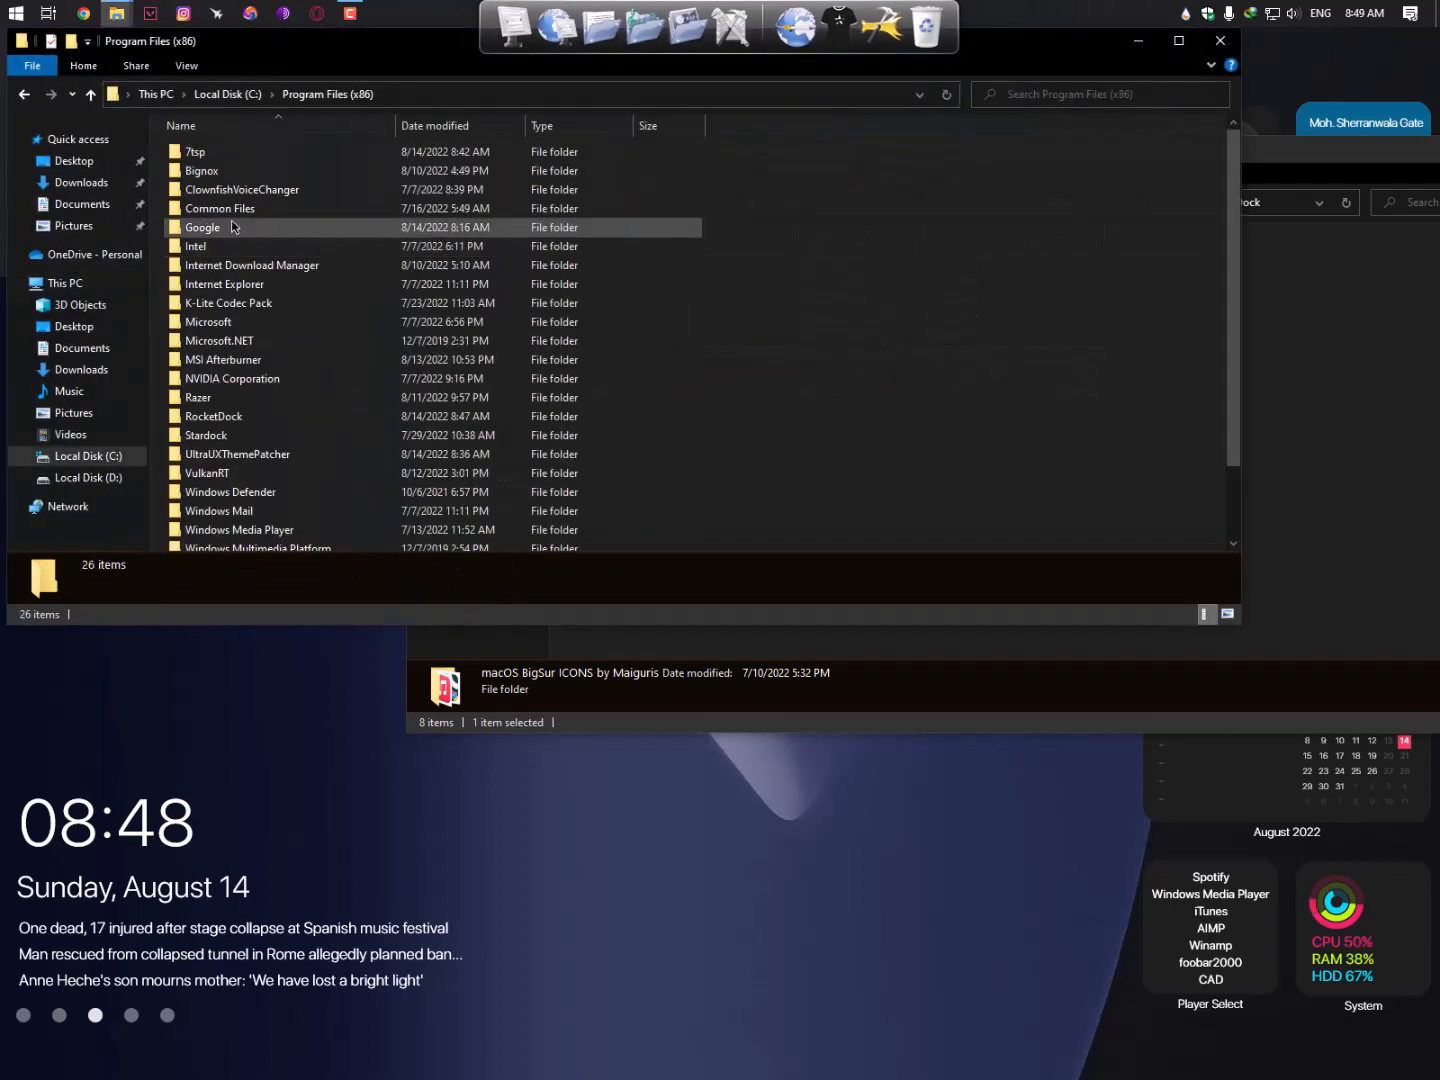
scroll(229, 401, "down", 2)
double_click(228, 337)
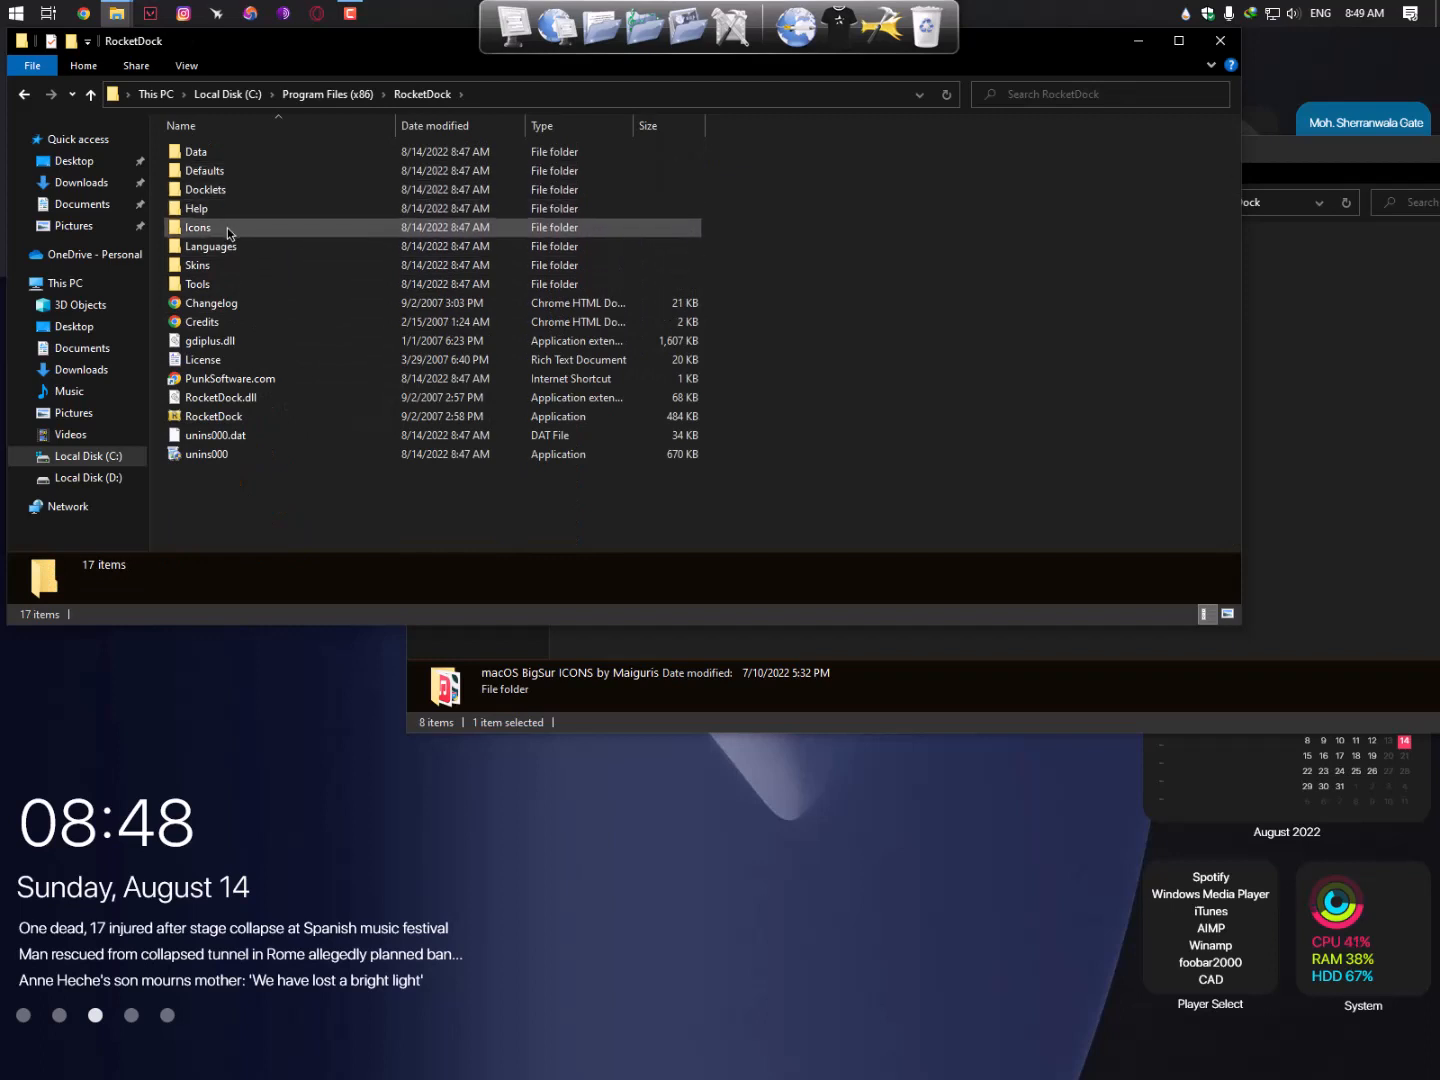
double_click(228, 230)
- Delete all 22 default icons, granting admin permission
left_click(314, 288)
key("ctrl+a")
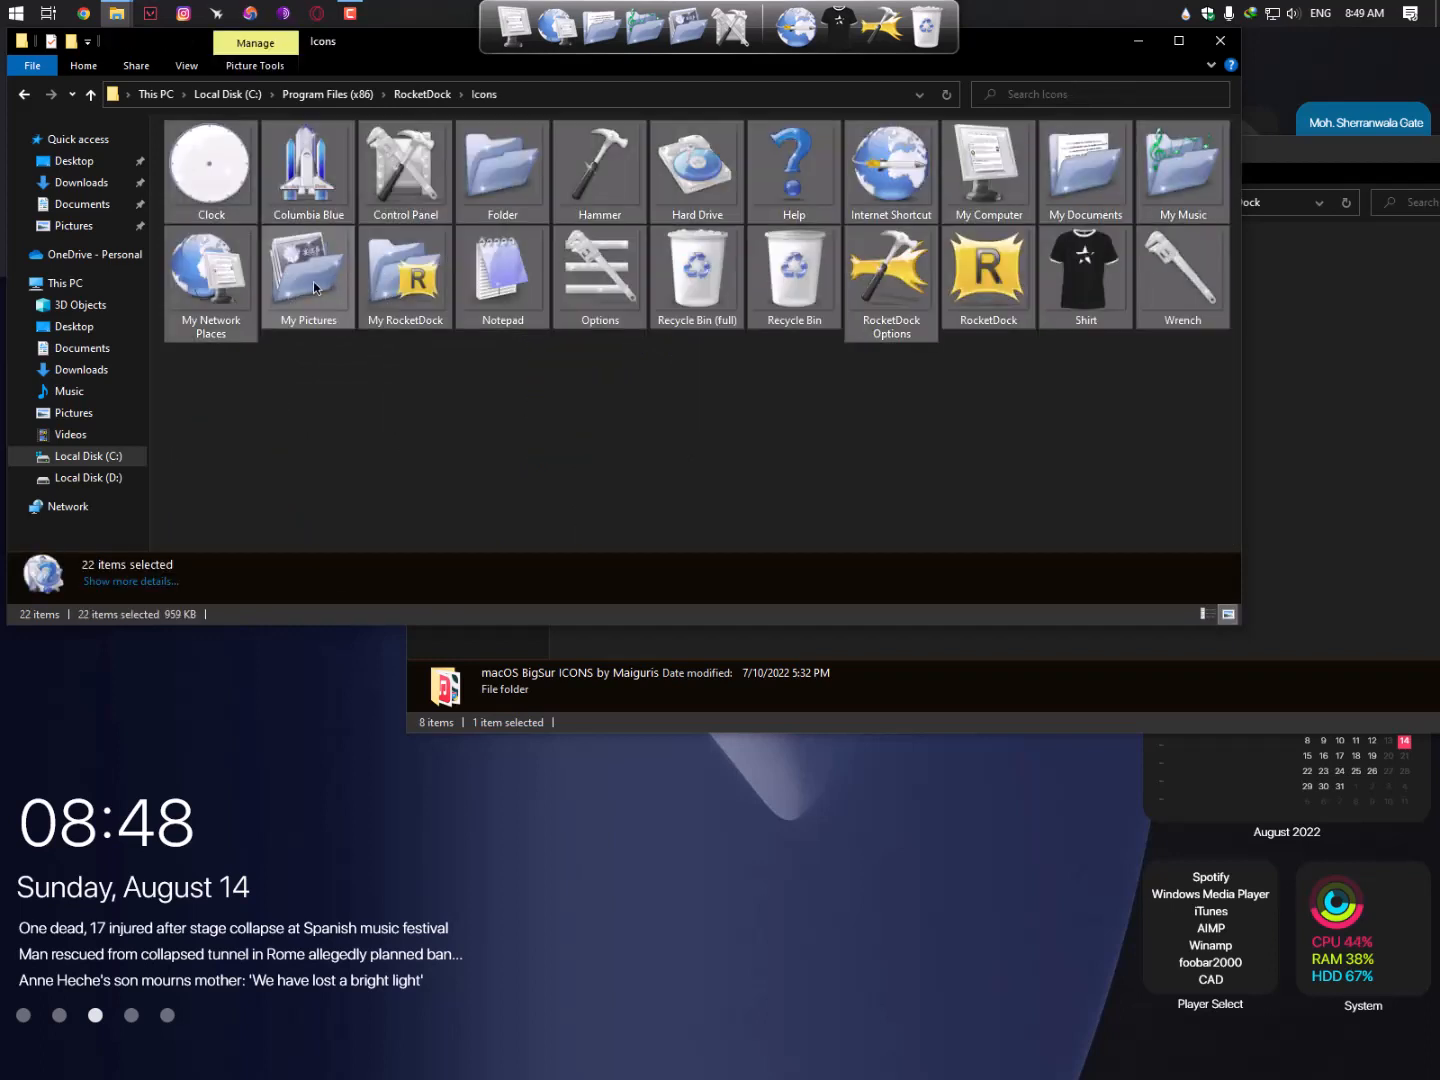
key("Delete")
left_click(337, 474)
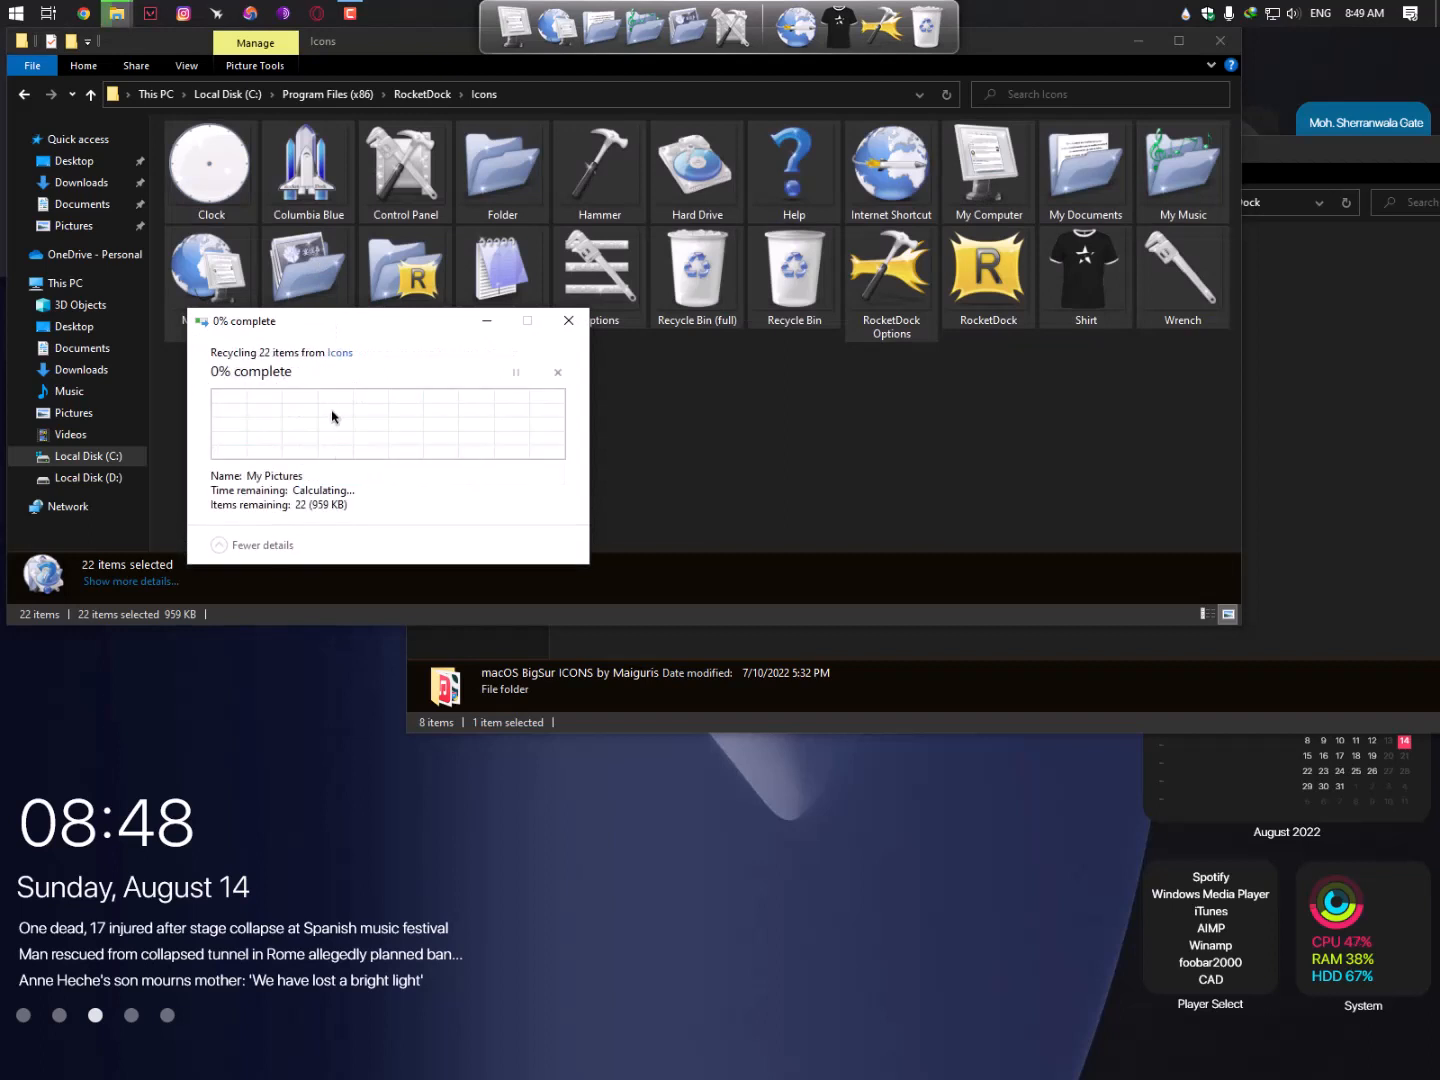
- Paste the 374 macOS BigSur icons into the Icons folder, approving admin permission
right_click(326, 243)
left_click(381, 370)
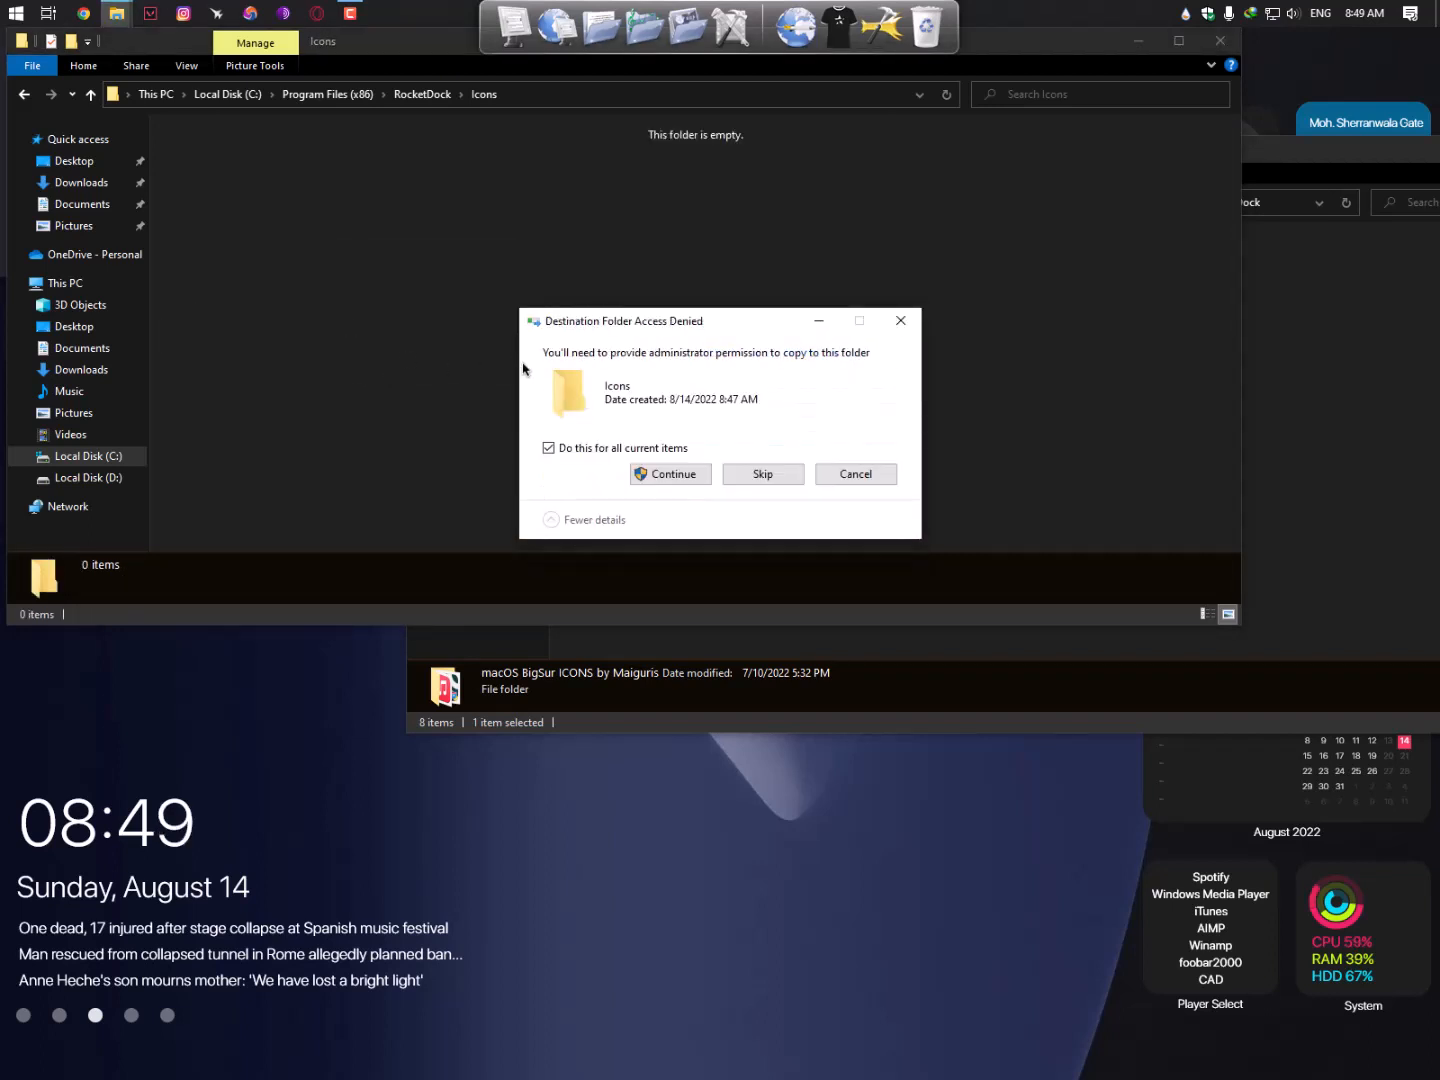
left_click(659, 476)
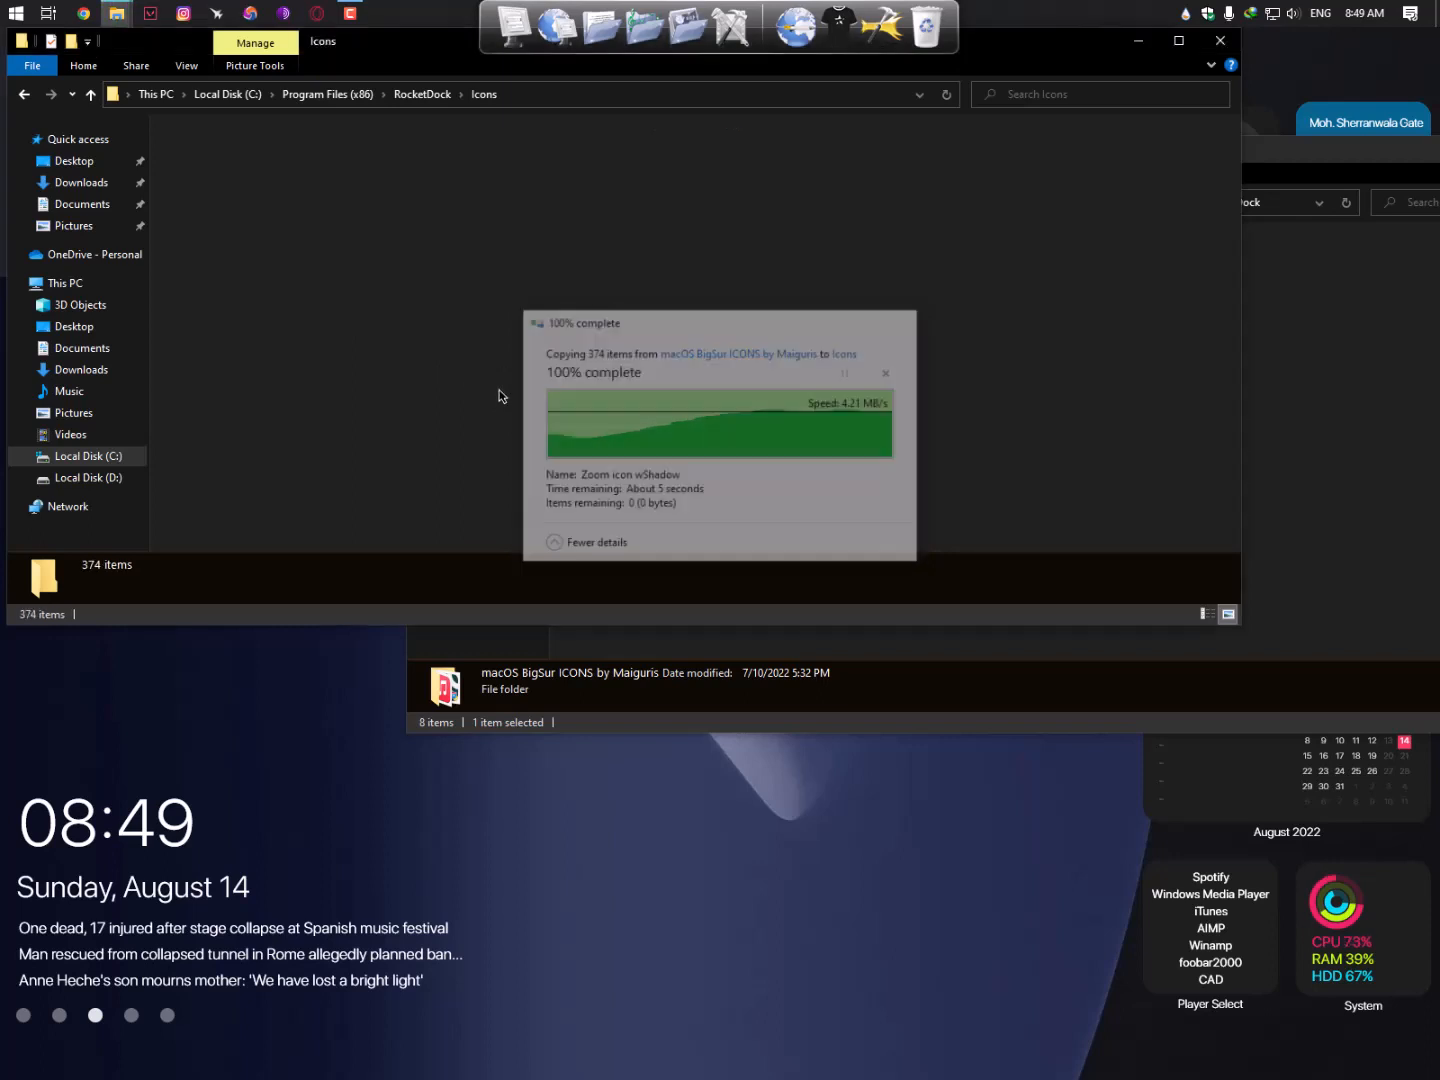
left_click(24, 95)
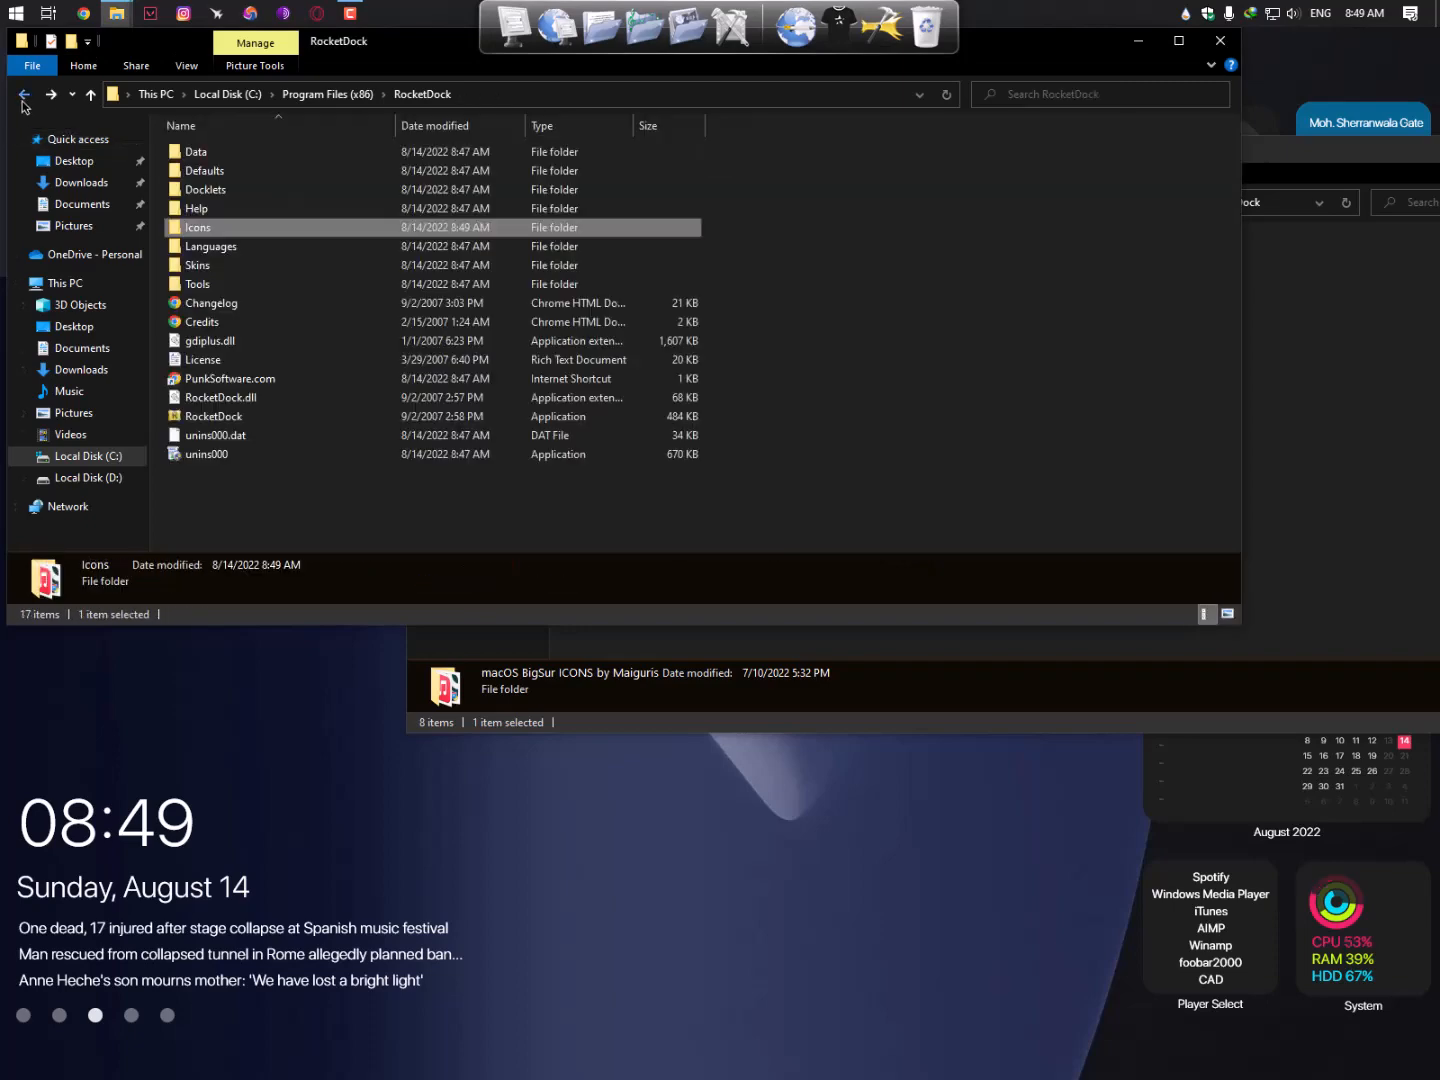
left_click(93, 477)
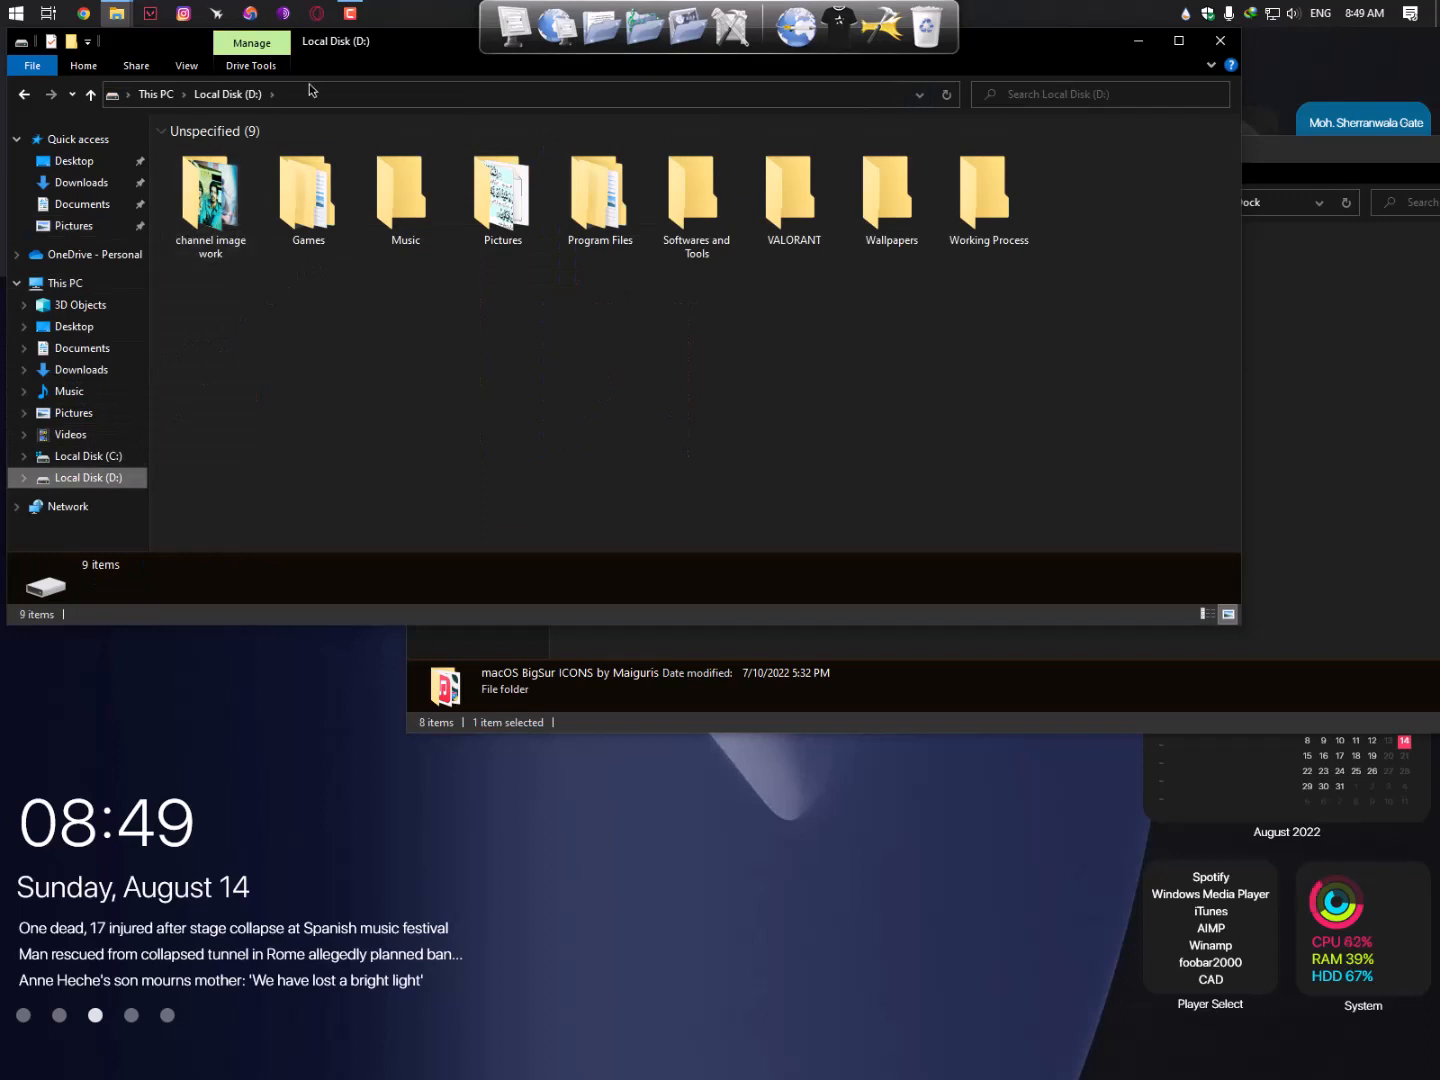
- Preview the Big Sur RoundedLight and JustBlack Beta folders, then open the QuickGuide notes
left_click(419, 630)
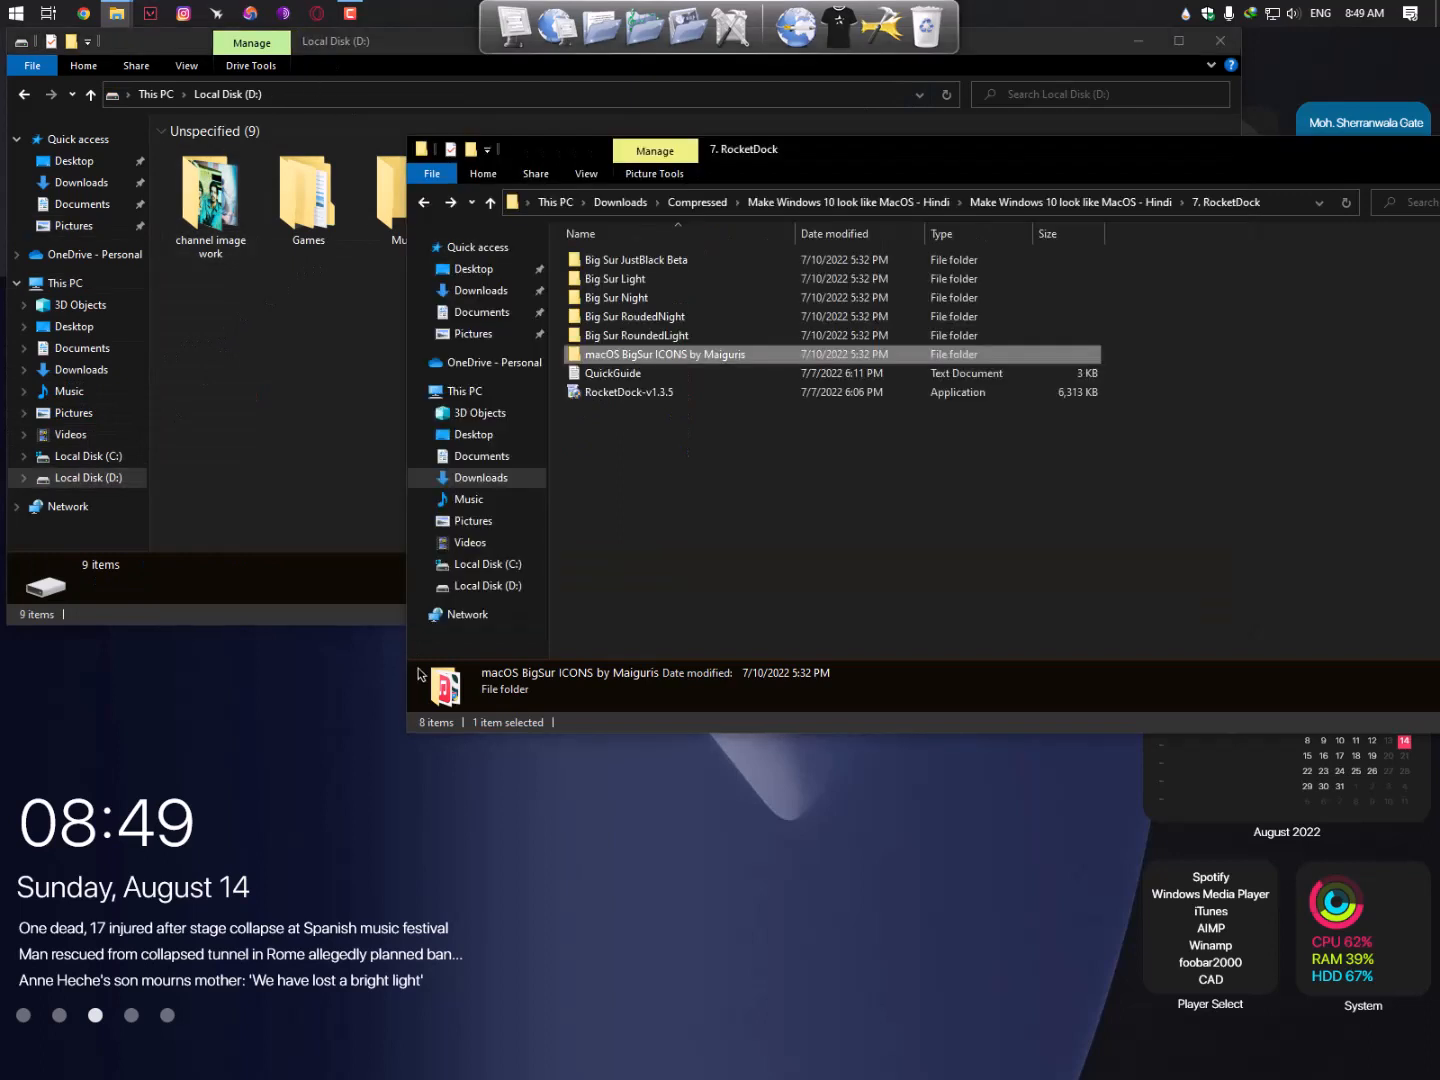
double_click(653, 340)
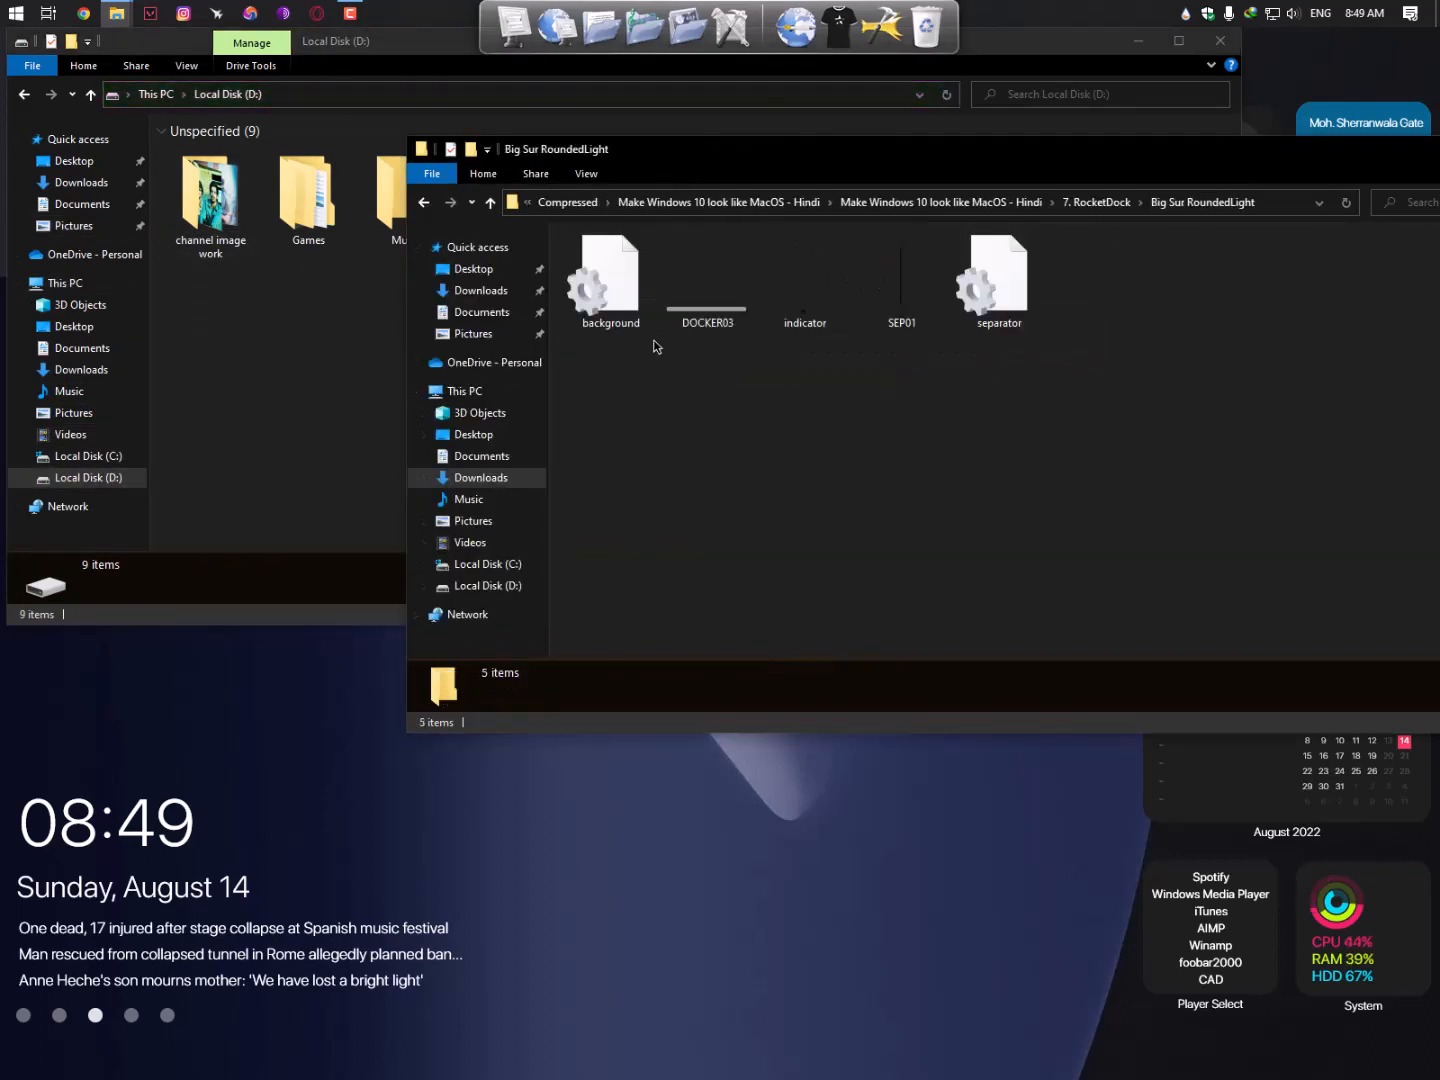
key("alt+Left")
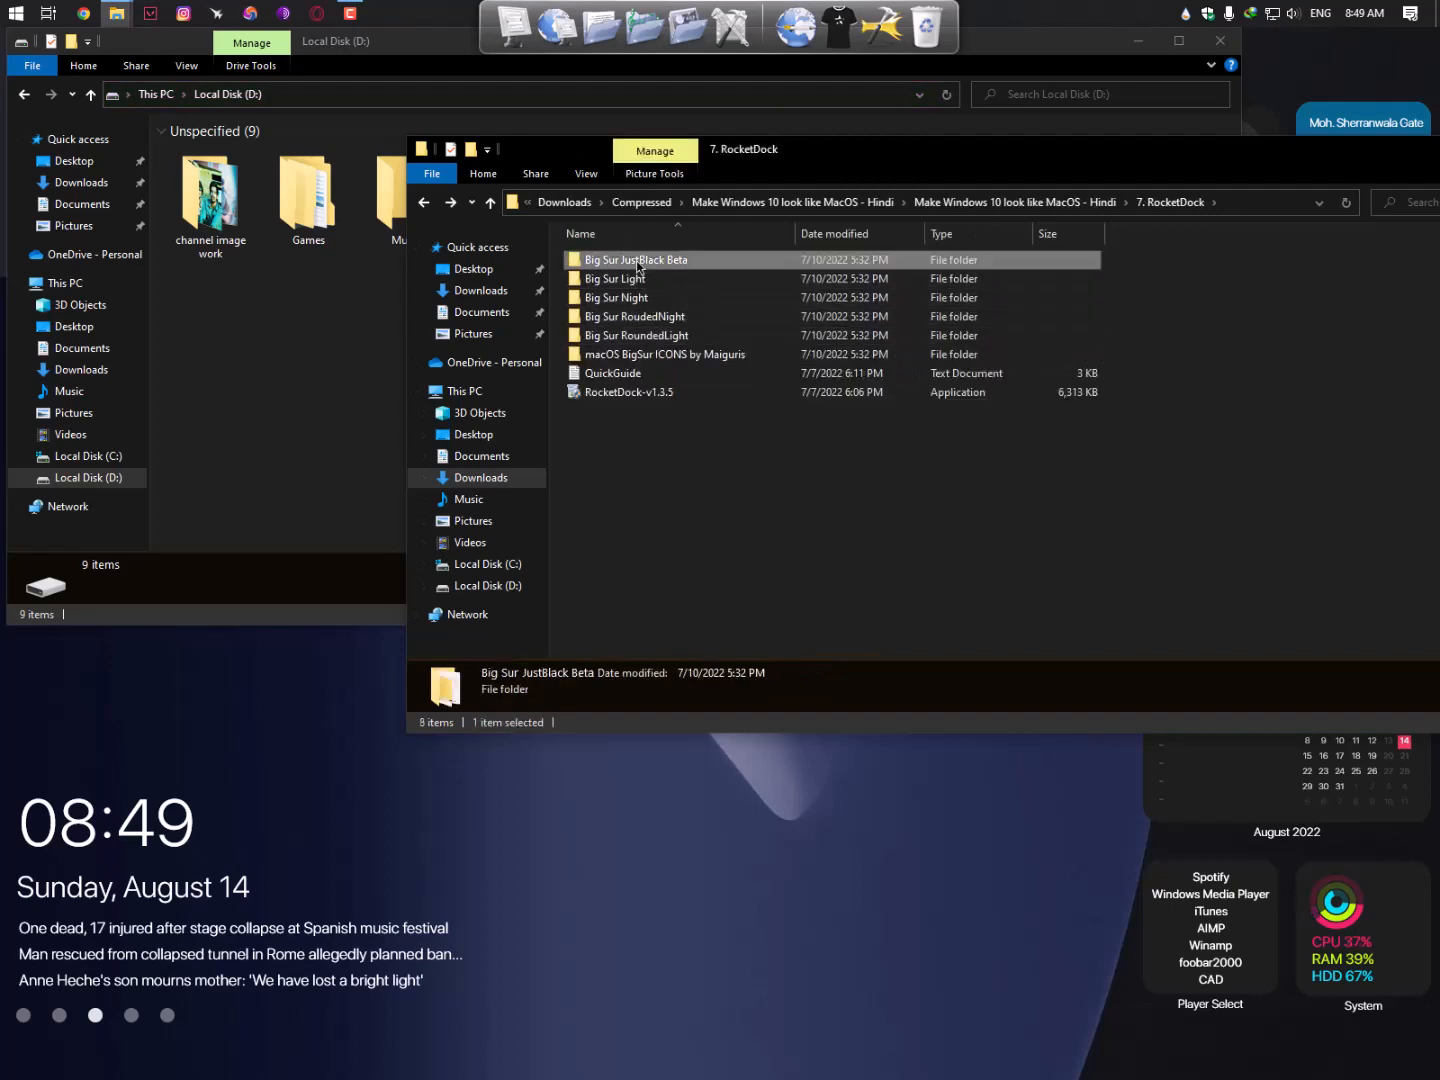
double_click(625, 258)
key("alt+Left")
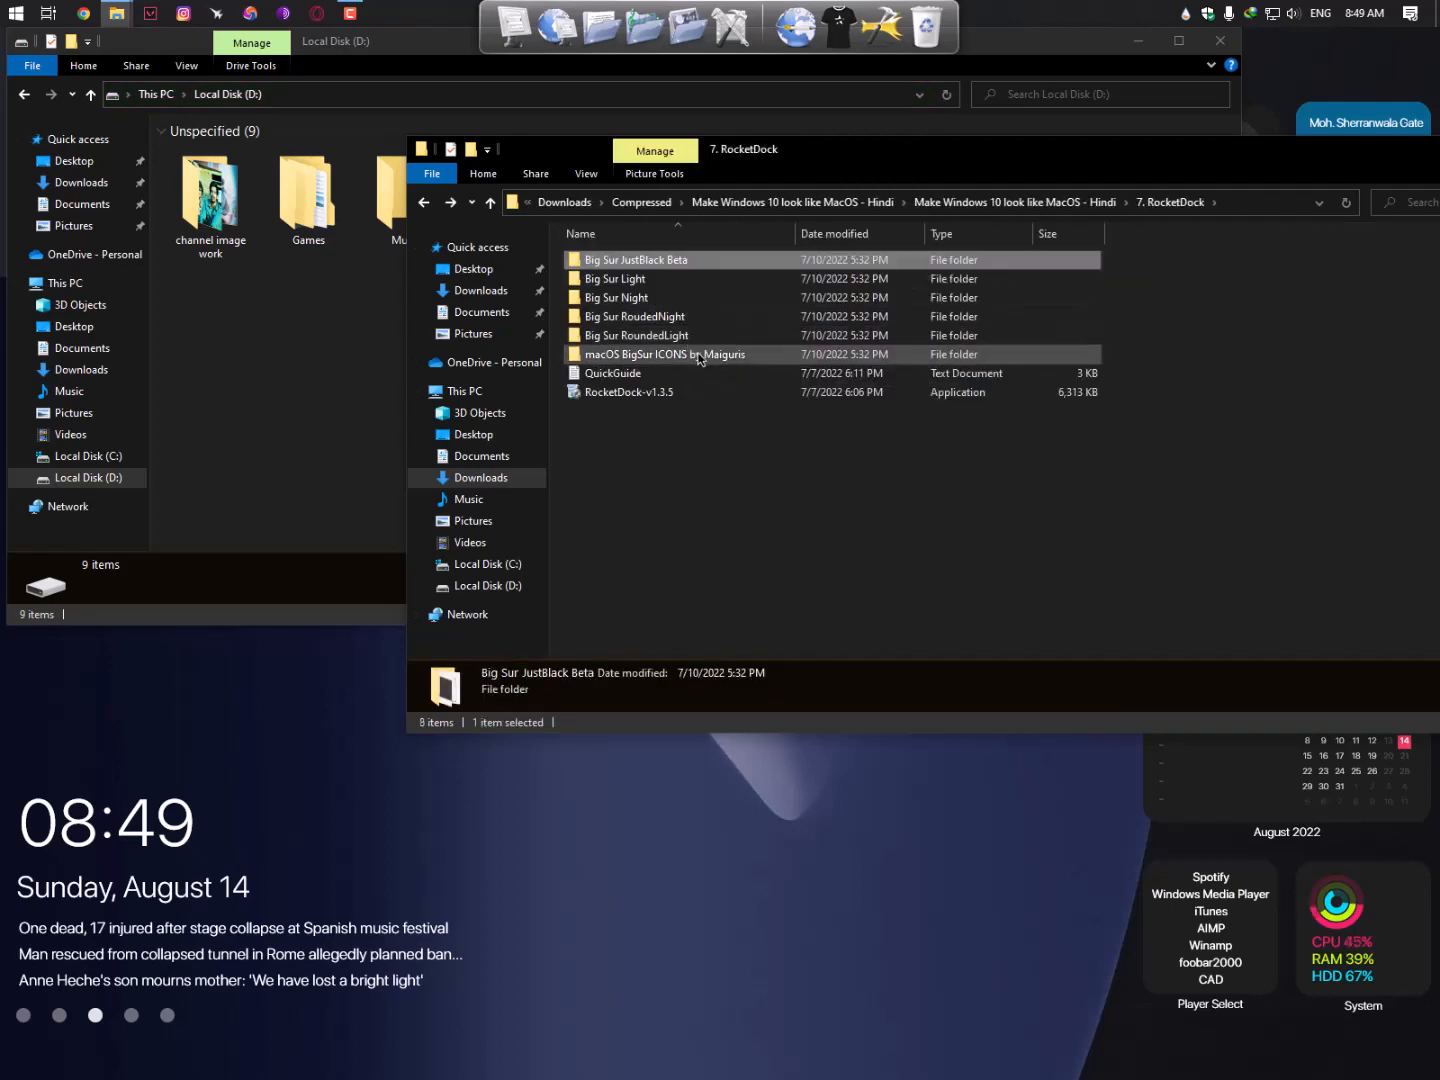
double_click(689, 373)
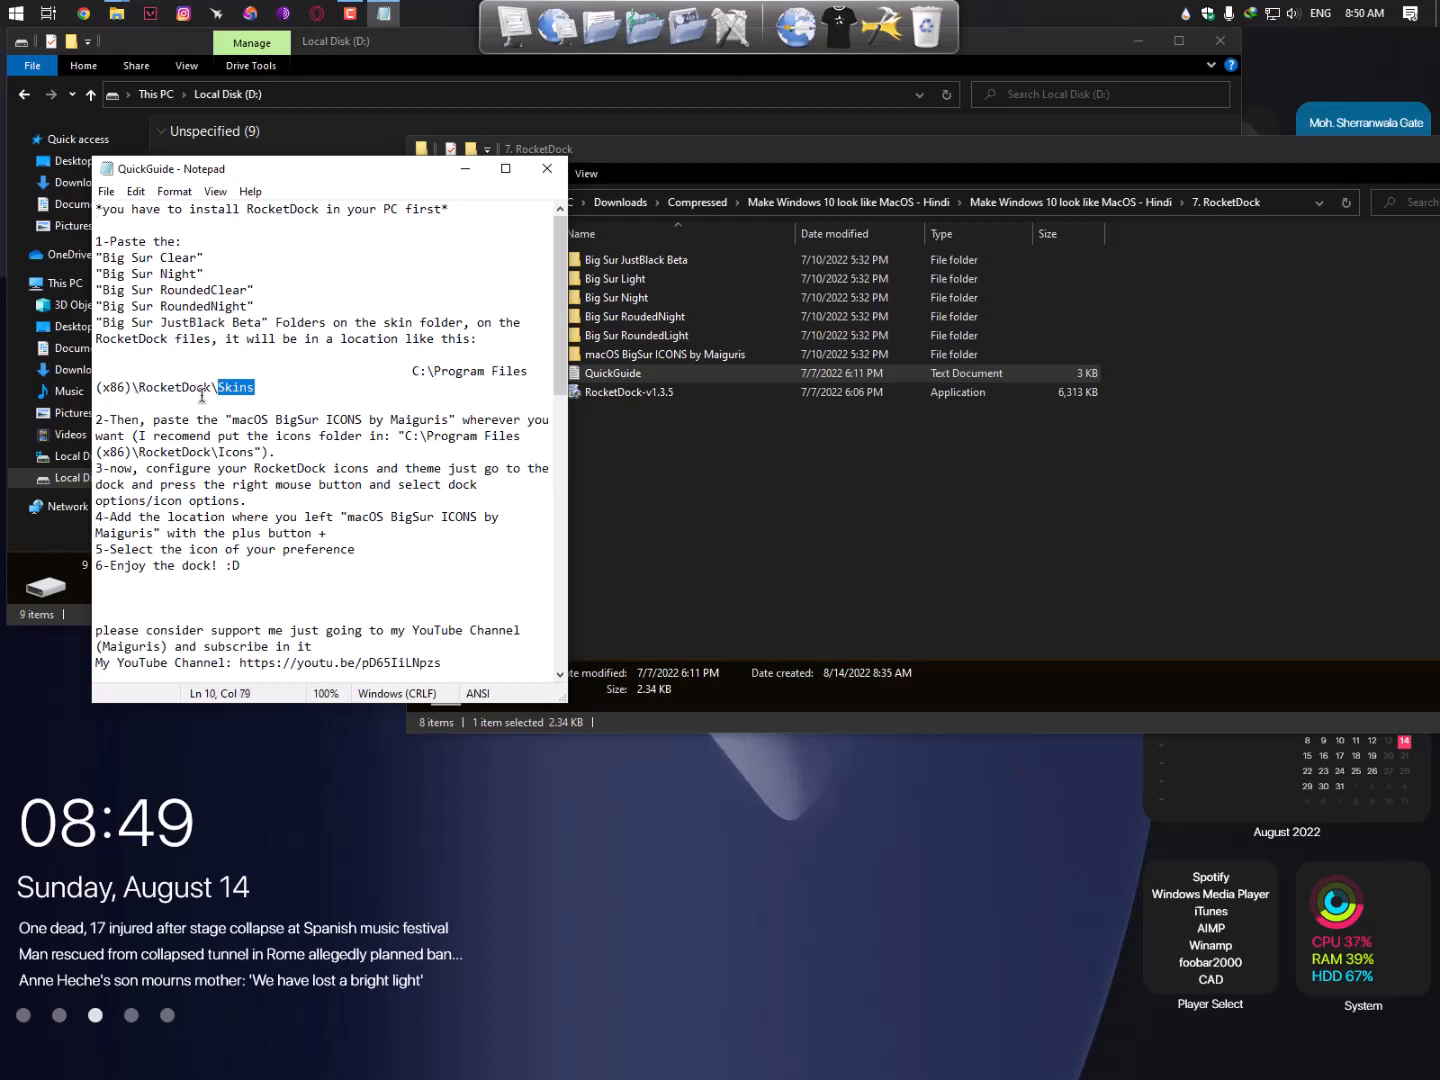
- Copy the five Big Sur theme folders, then close the 7. RocketDock window and QuickGuide
left_click(660, 468)
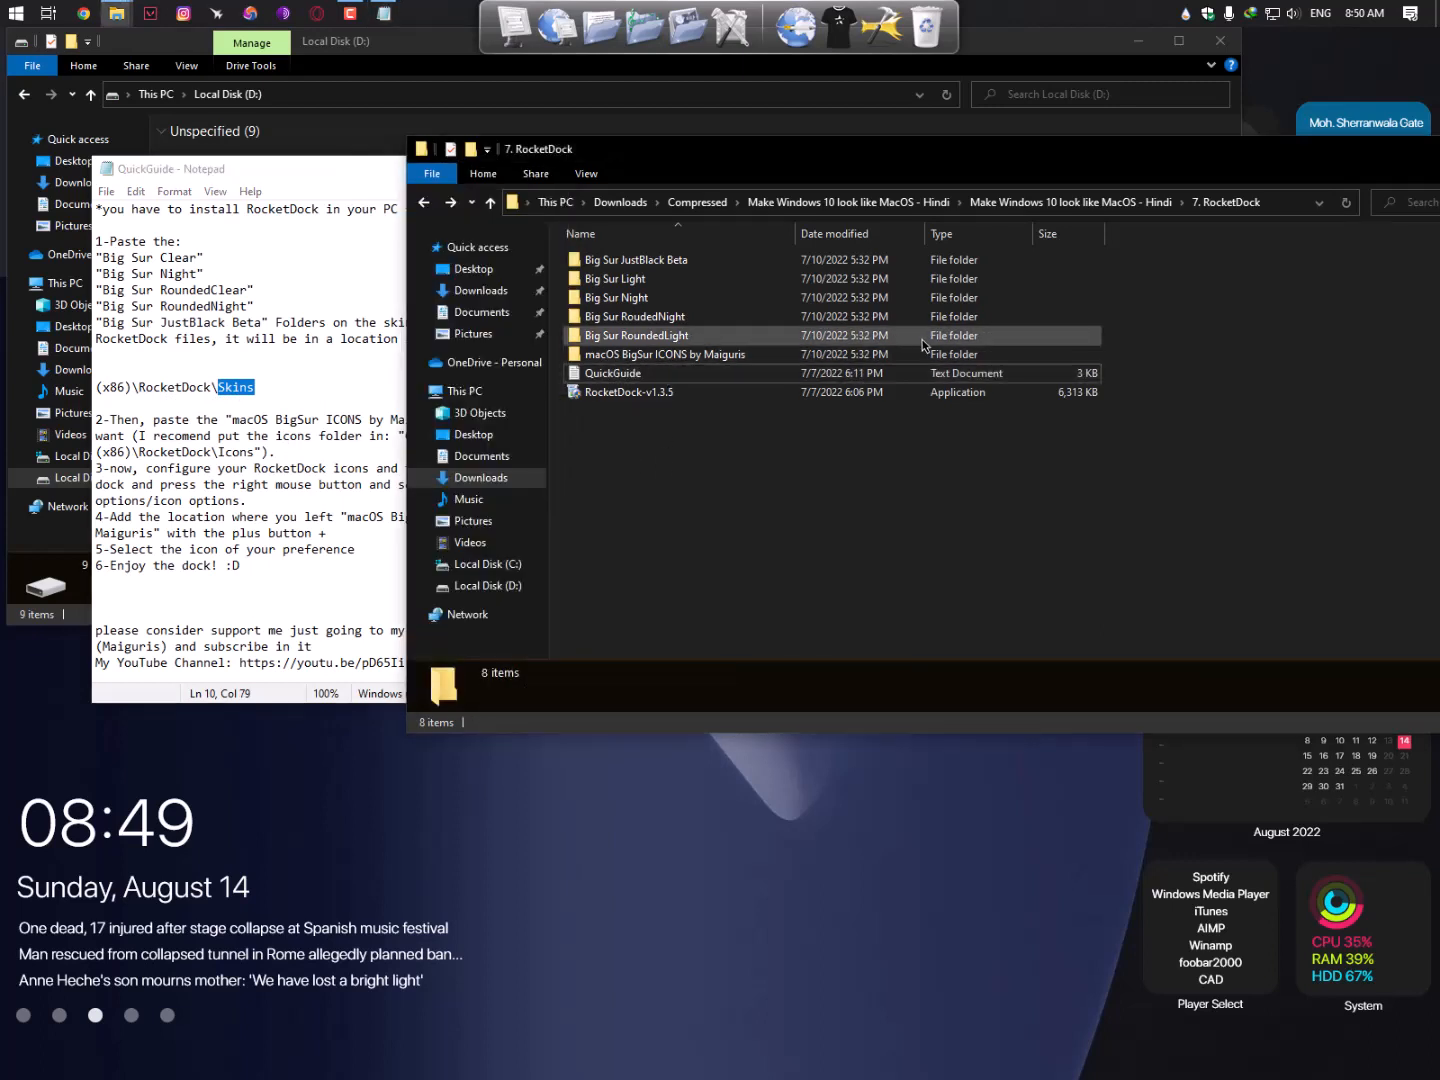
left_click_drag(1094, 342, 800, 256)
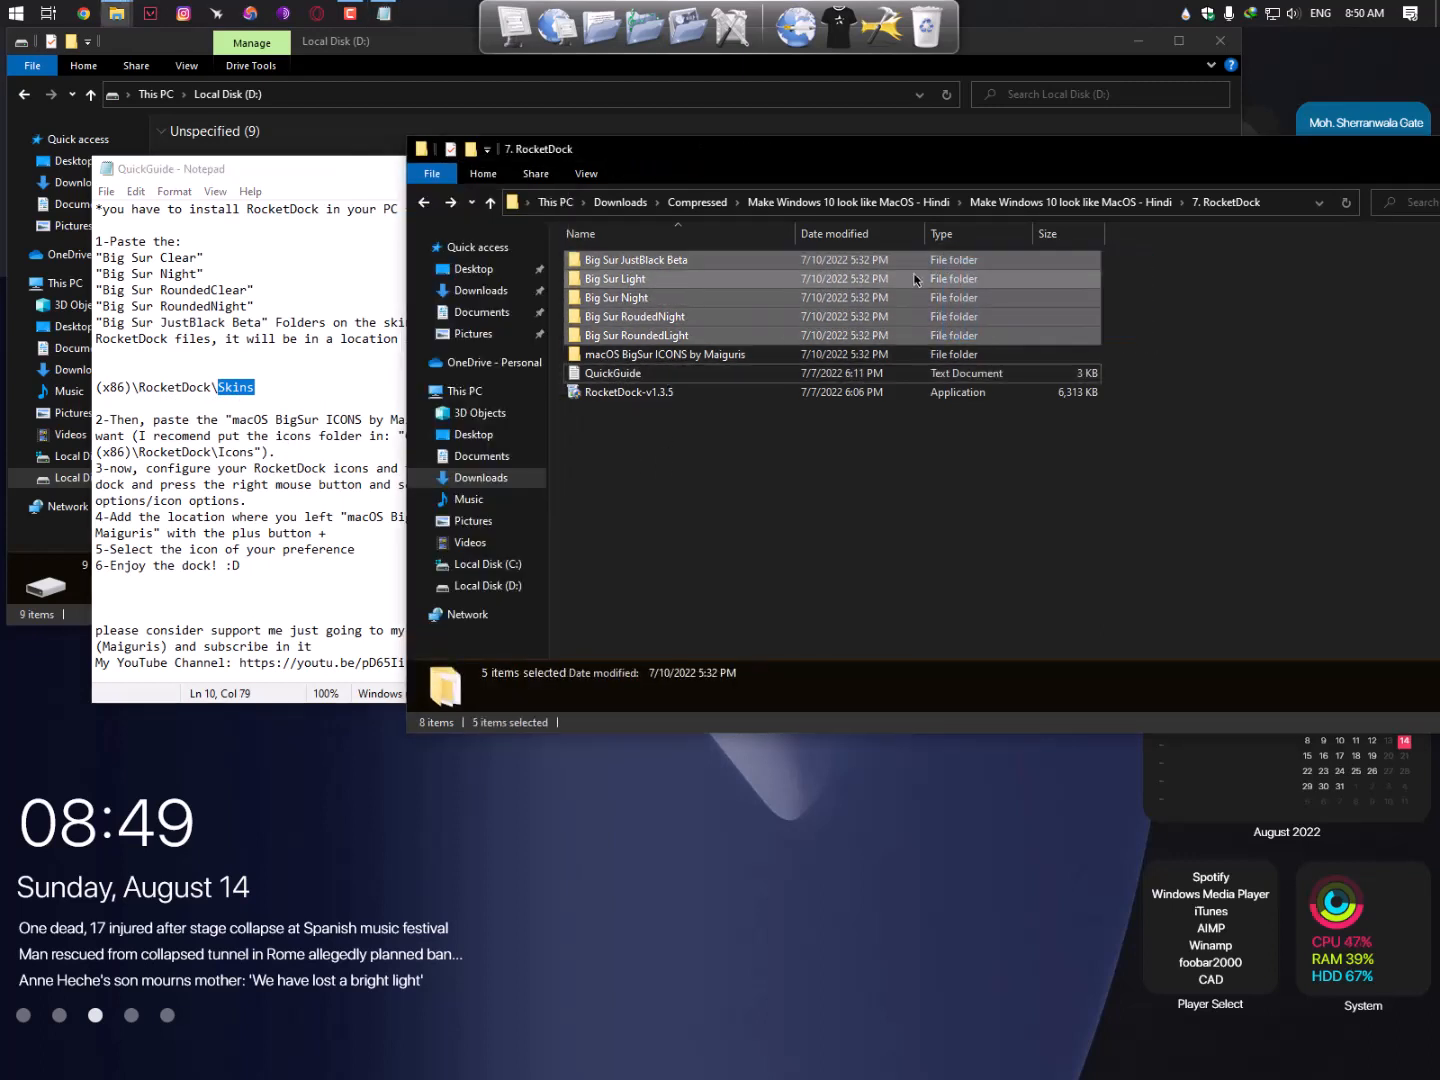
right_click(717, 281)
left_click(779, 570)
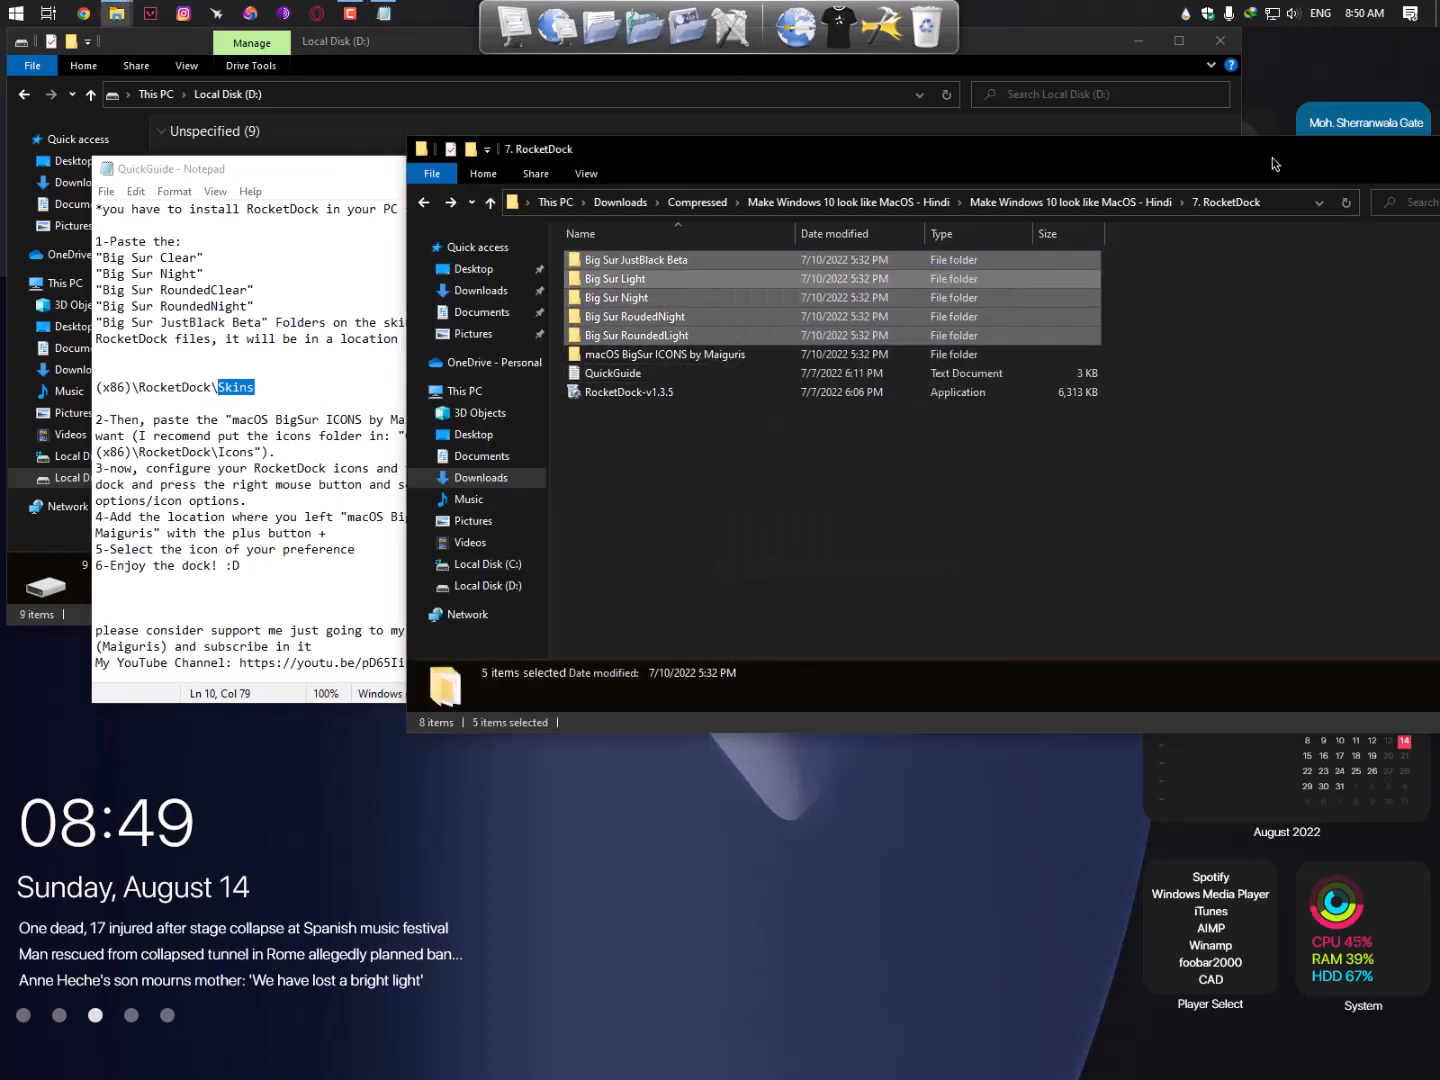
left_click_drag(1273, 157, 837, 198)
left_click(1178, 193)
left_click(547, 169)
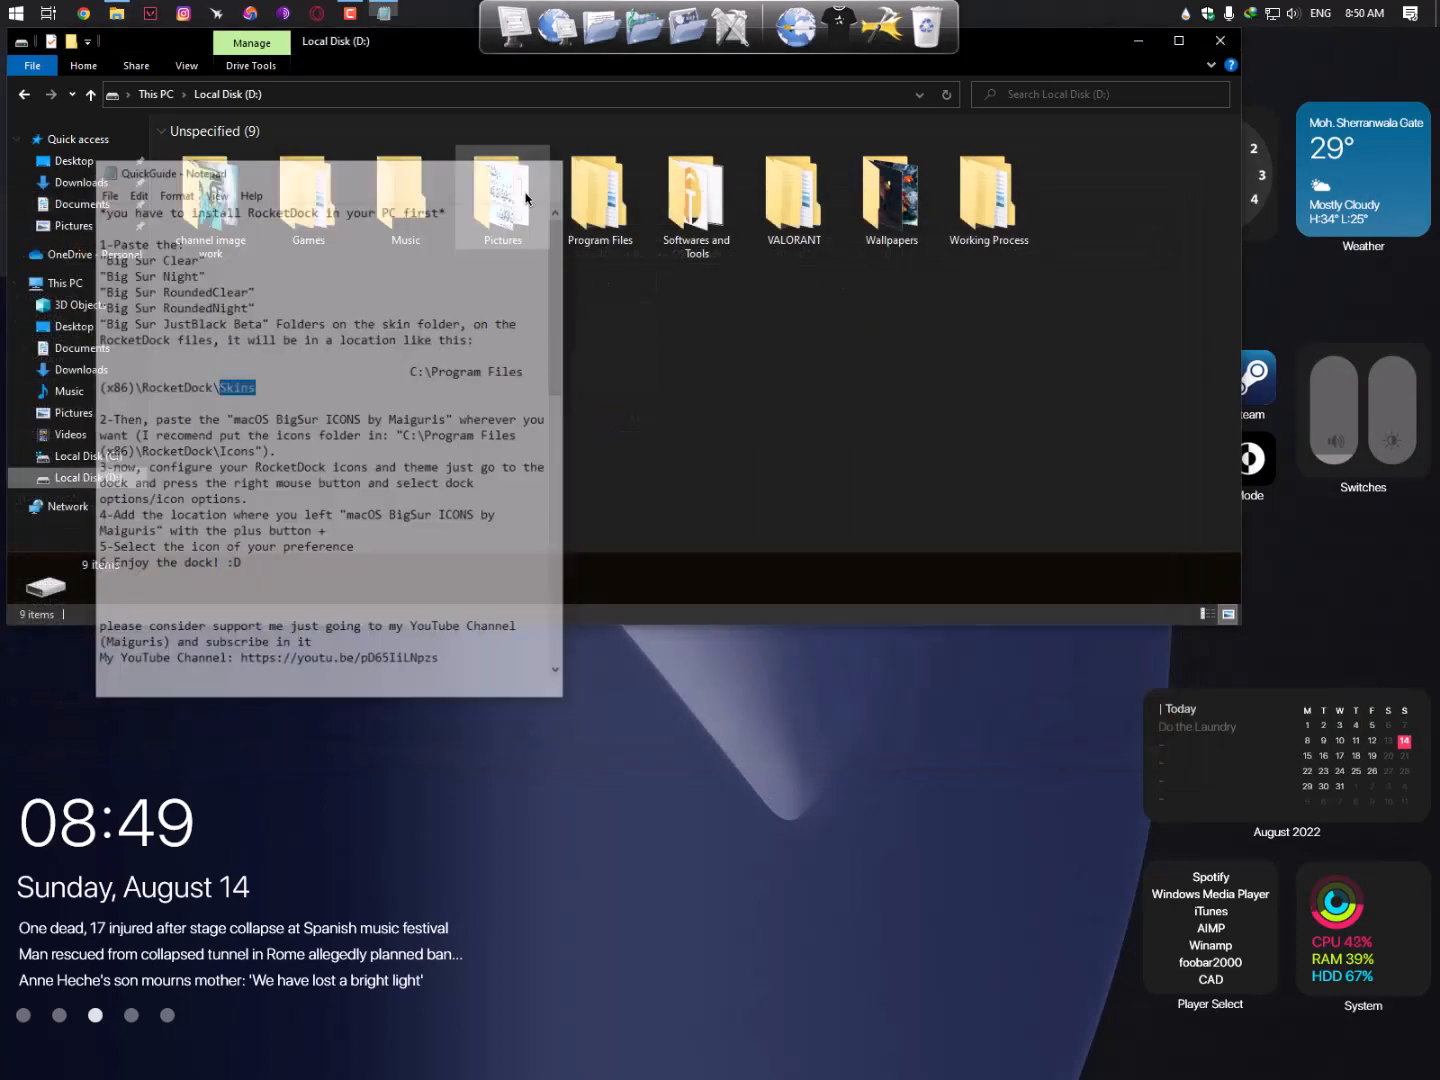
- Open C:\Program Files (x86)\RocketDock\Skins
left_click(110, 456)
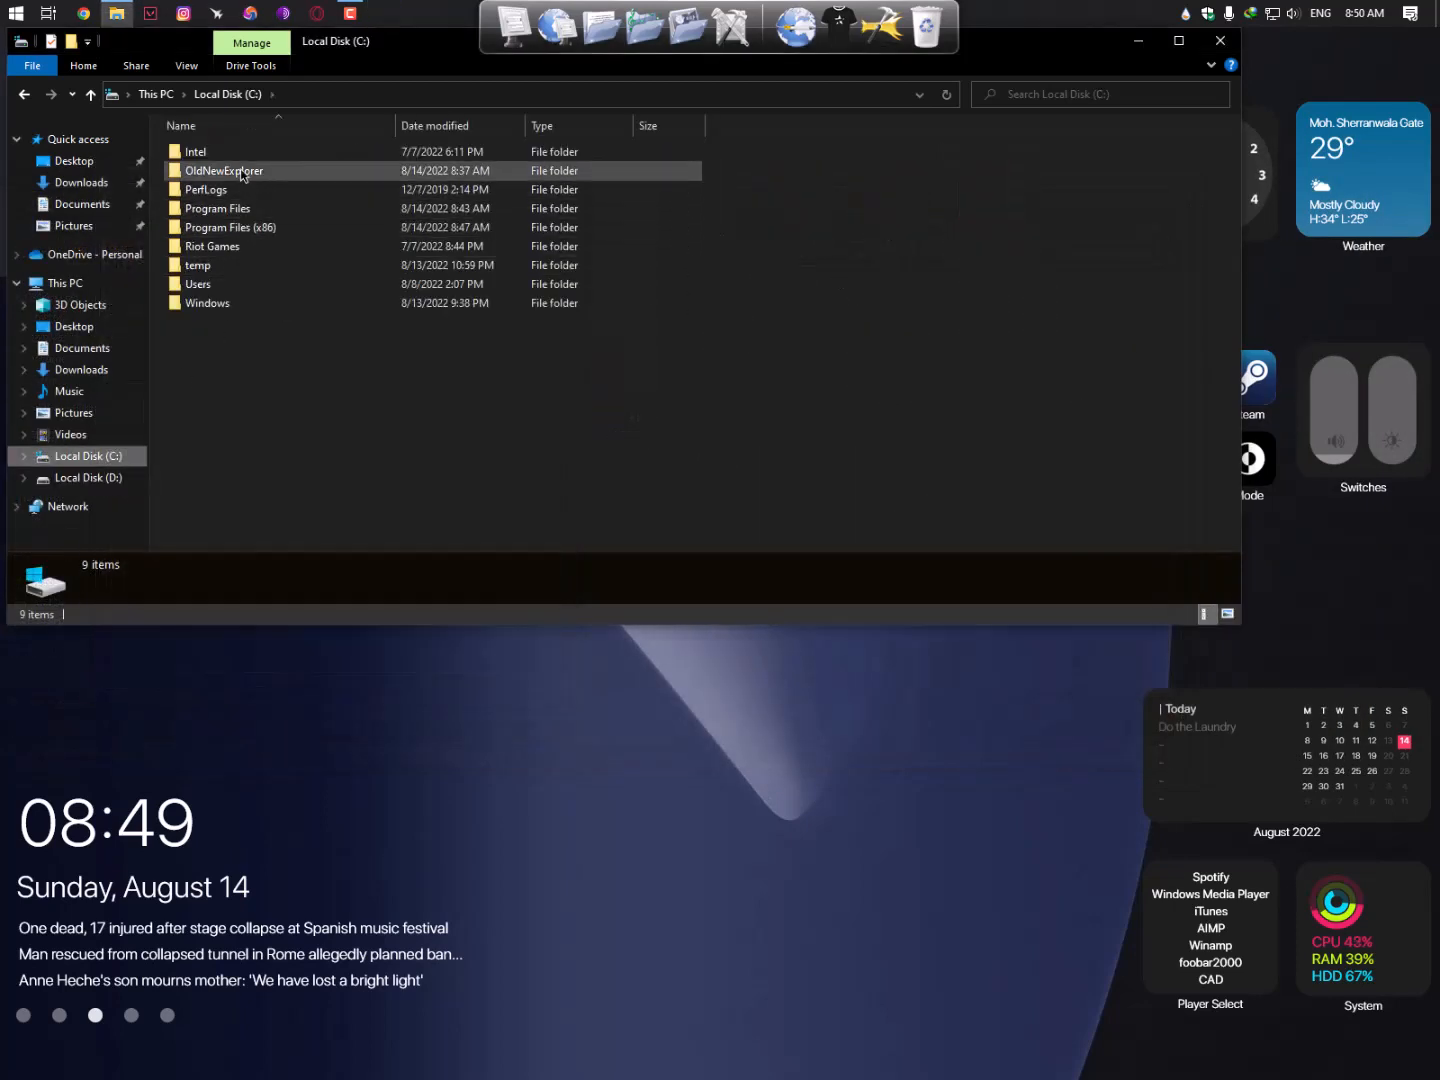
double_click(247, 229)
scroll(247, 262, "down", 2)
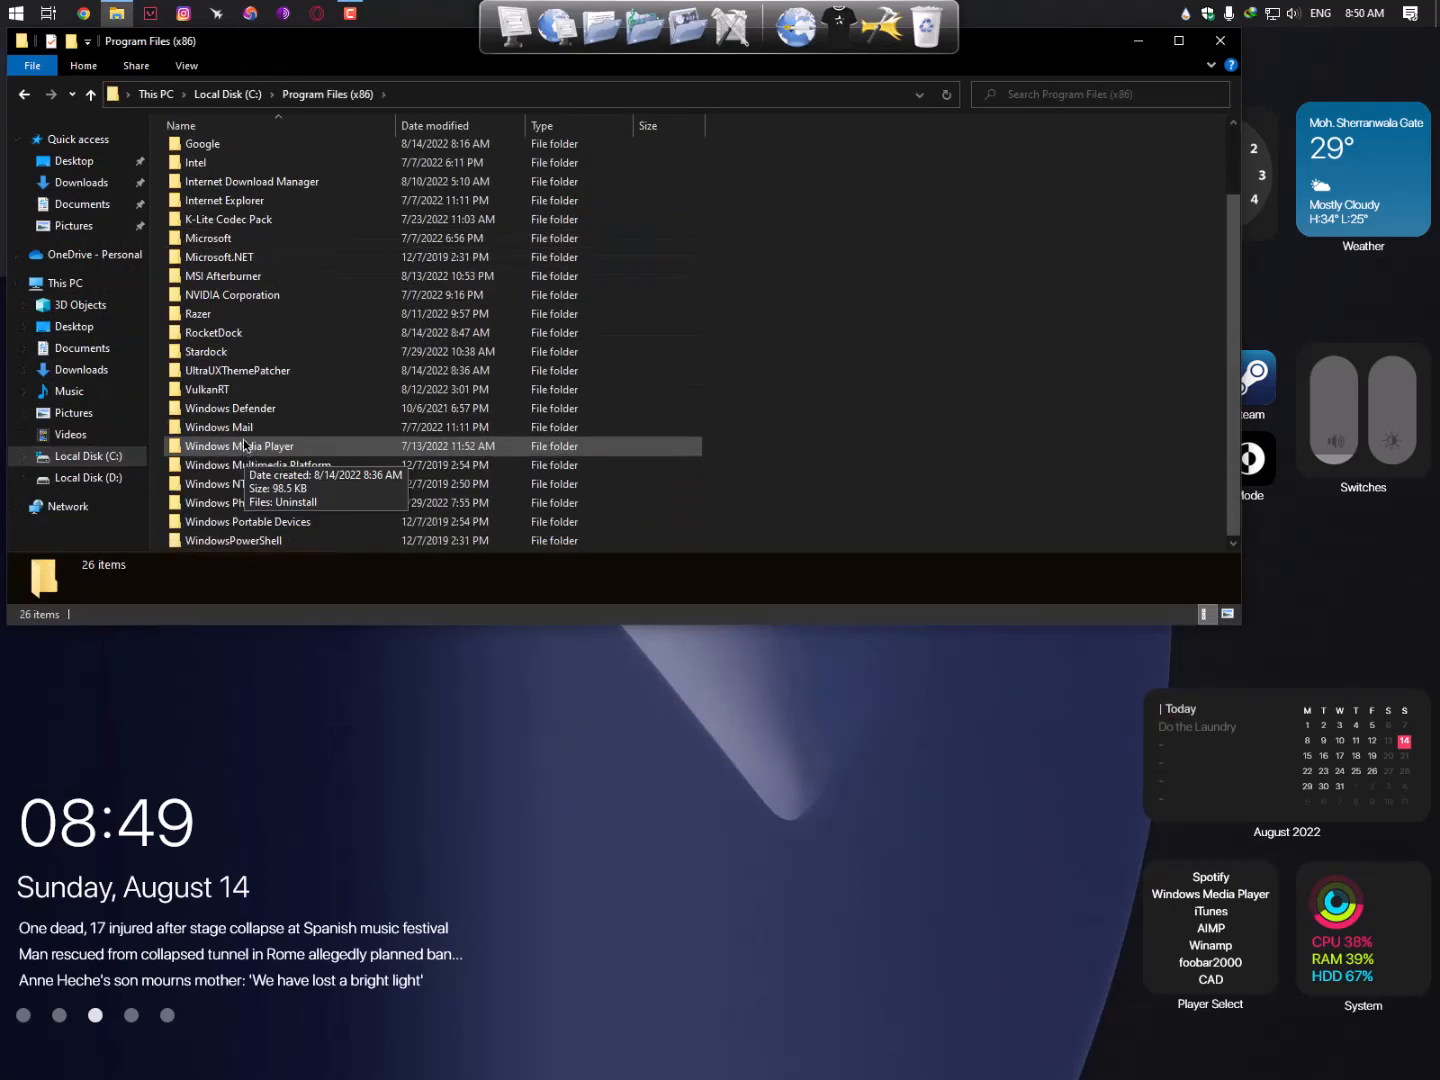
double_click(212, 338)
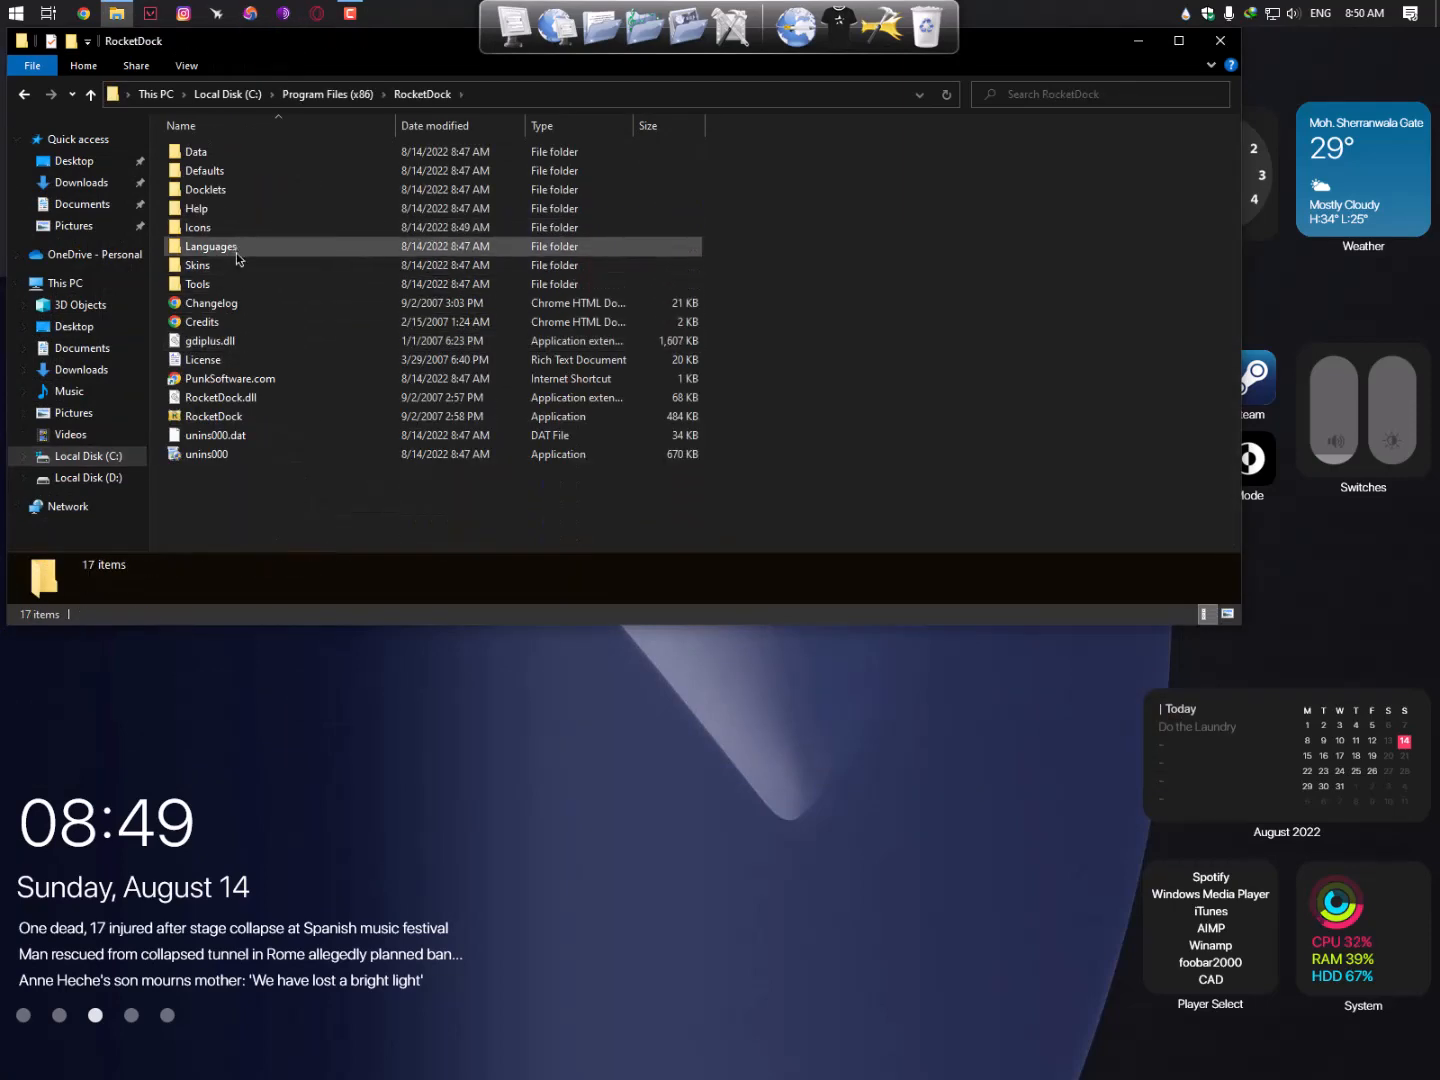
double_click(236, 266)
scroll(278, 350, "down", 3)
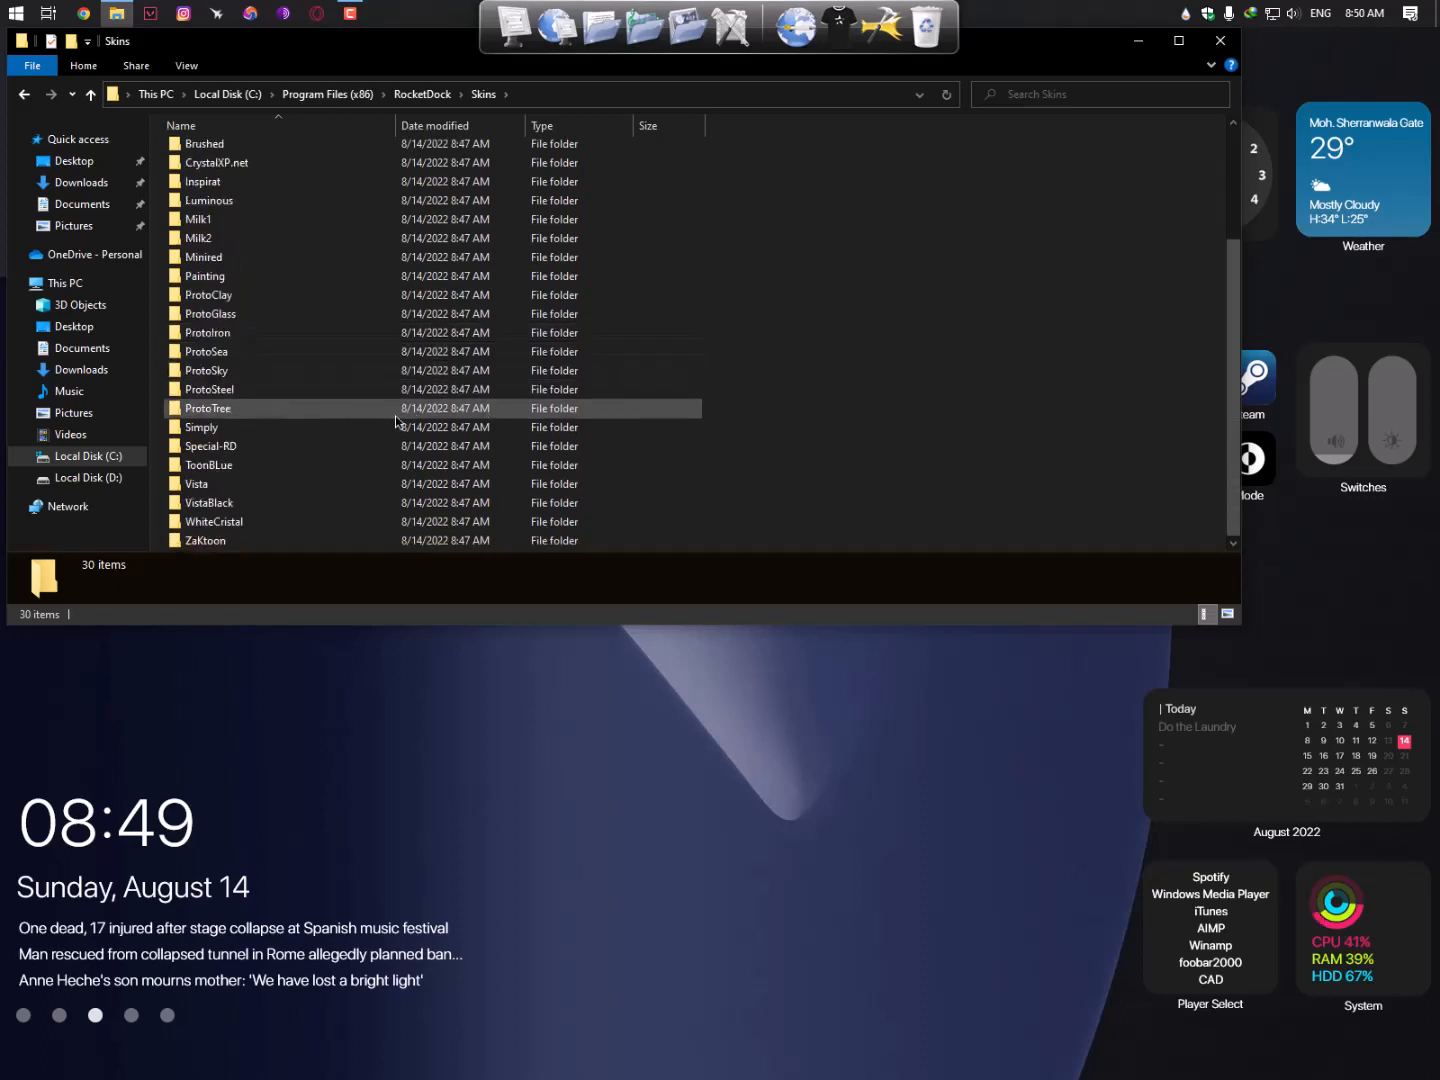
- Delete all 30 default skins, granting admin permission
left_click(368, 419)
key("ctrl+a")
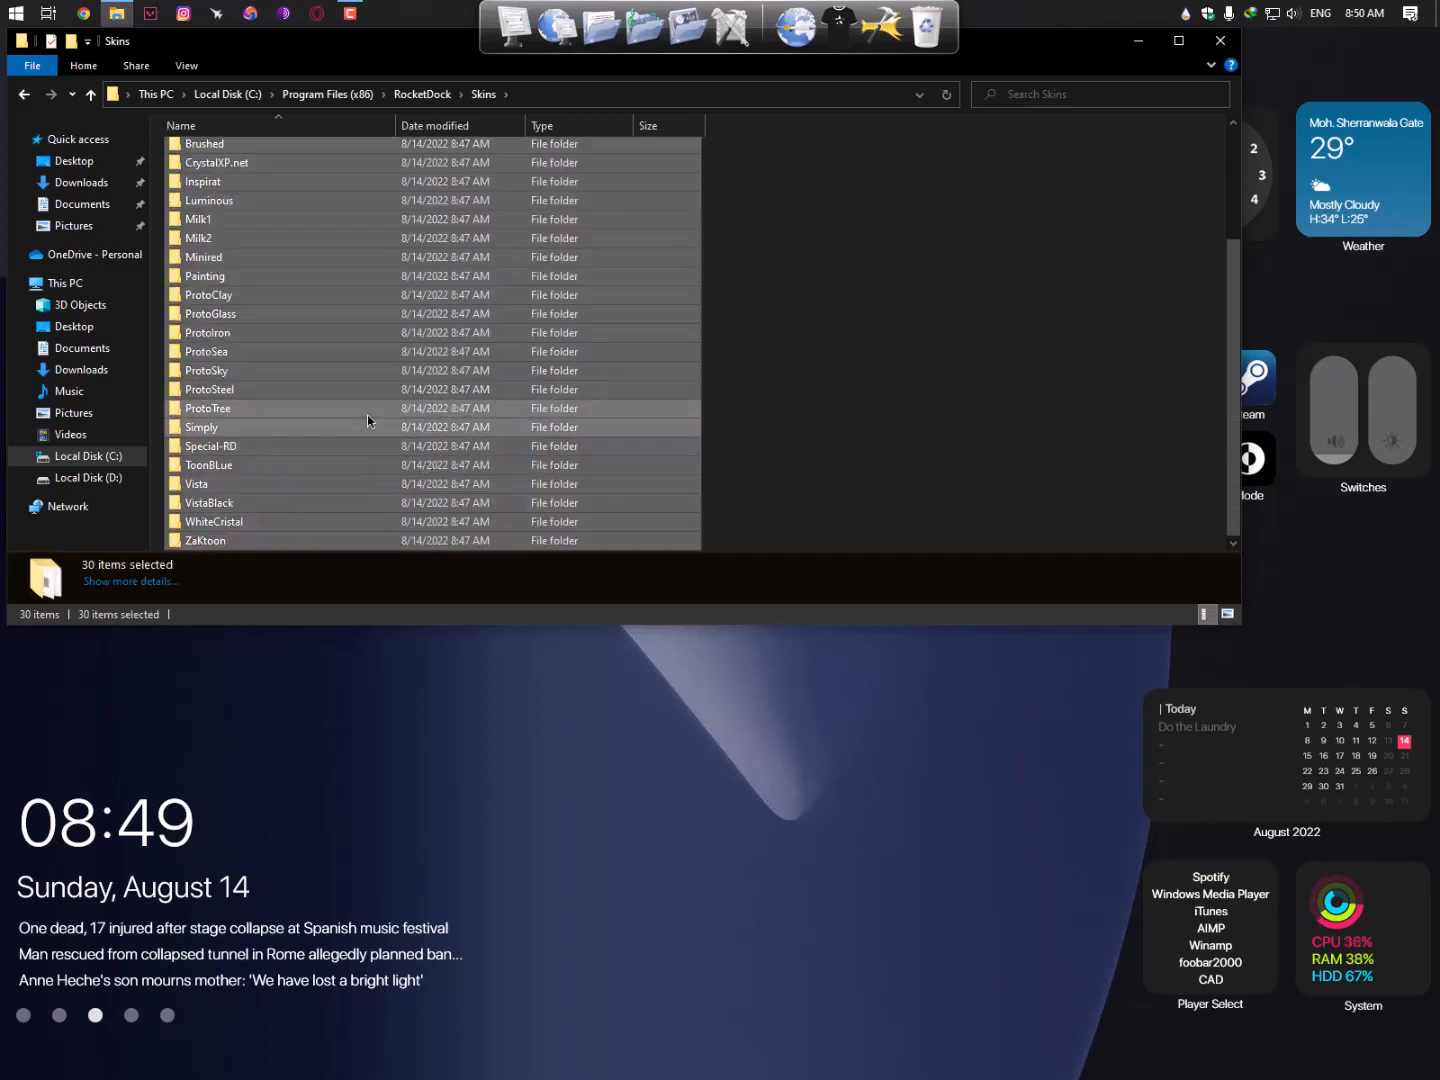
key("Delete")
left_click(648, 467)
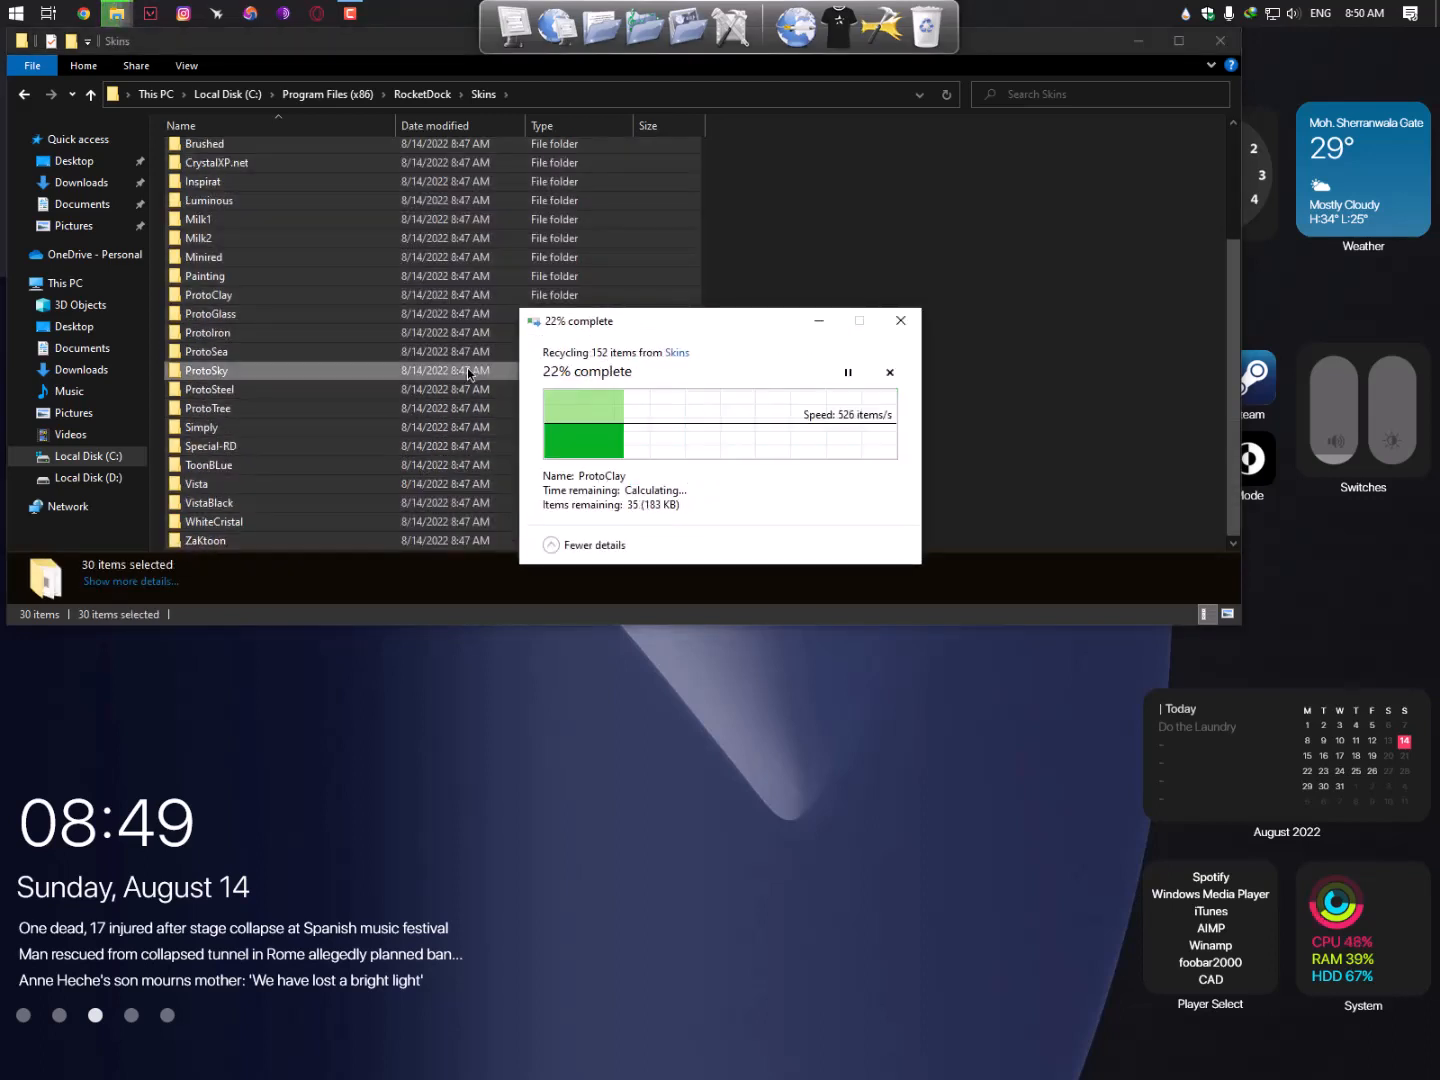
- Paste the five Big Sur theme folders with admin permission, then close Explorer
right_click(281, 253)
left_click(349, 370)
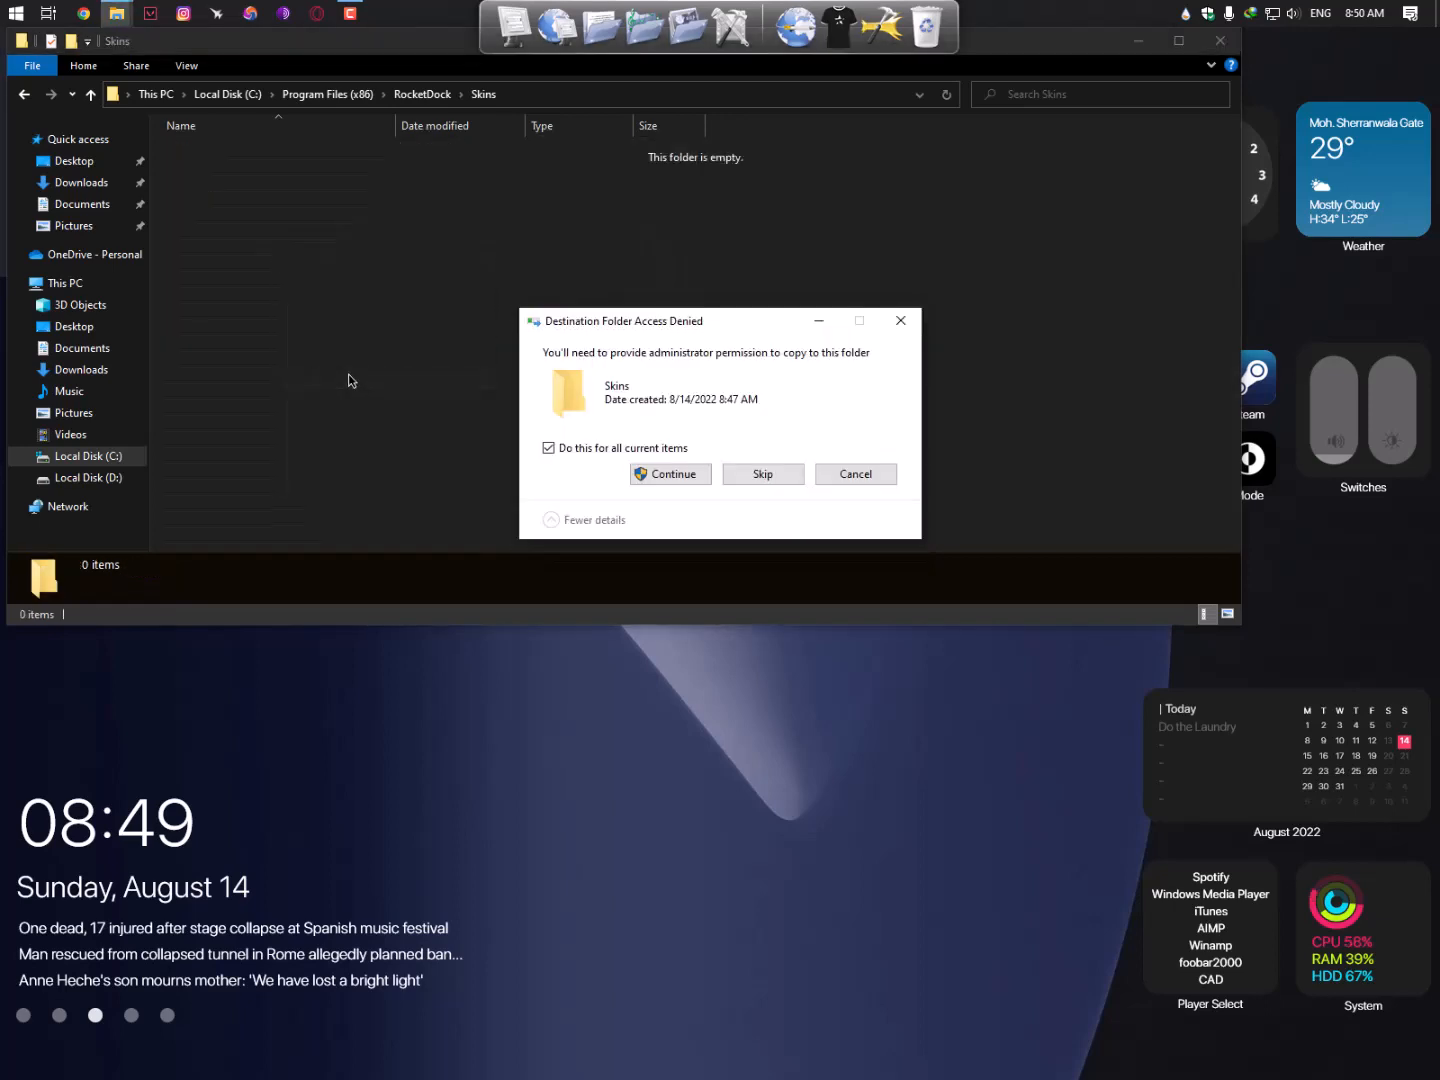
left_click(590, 473)
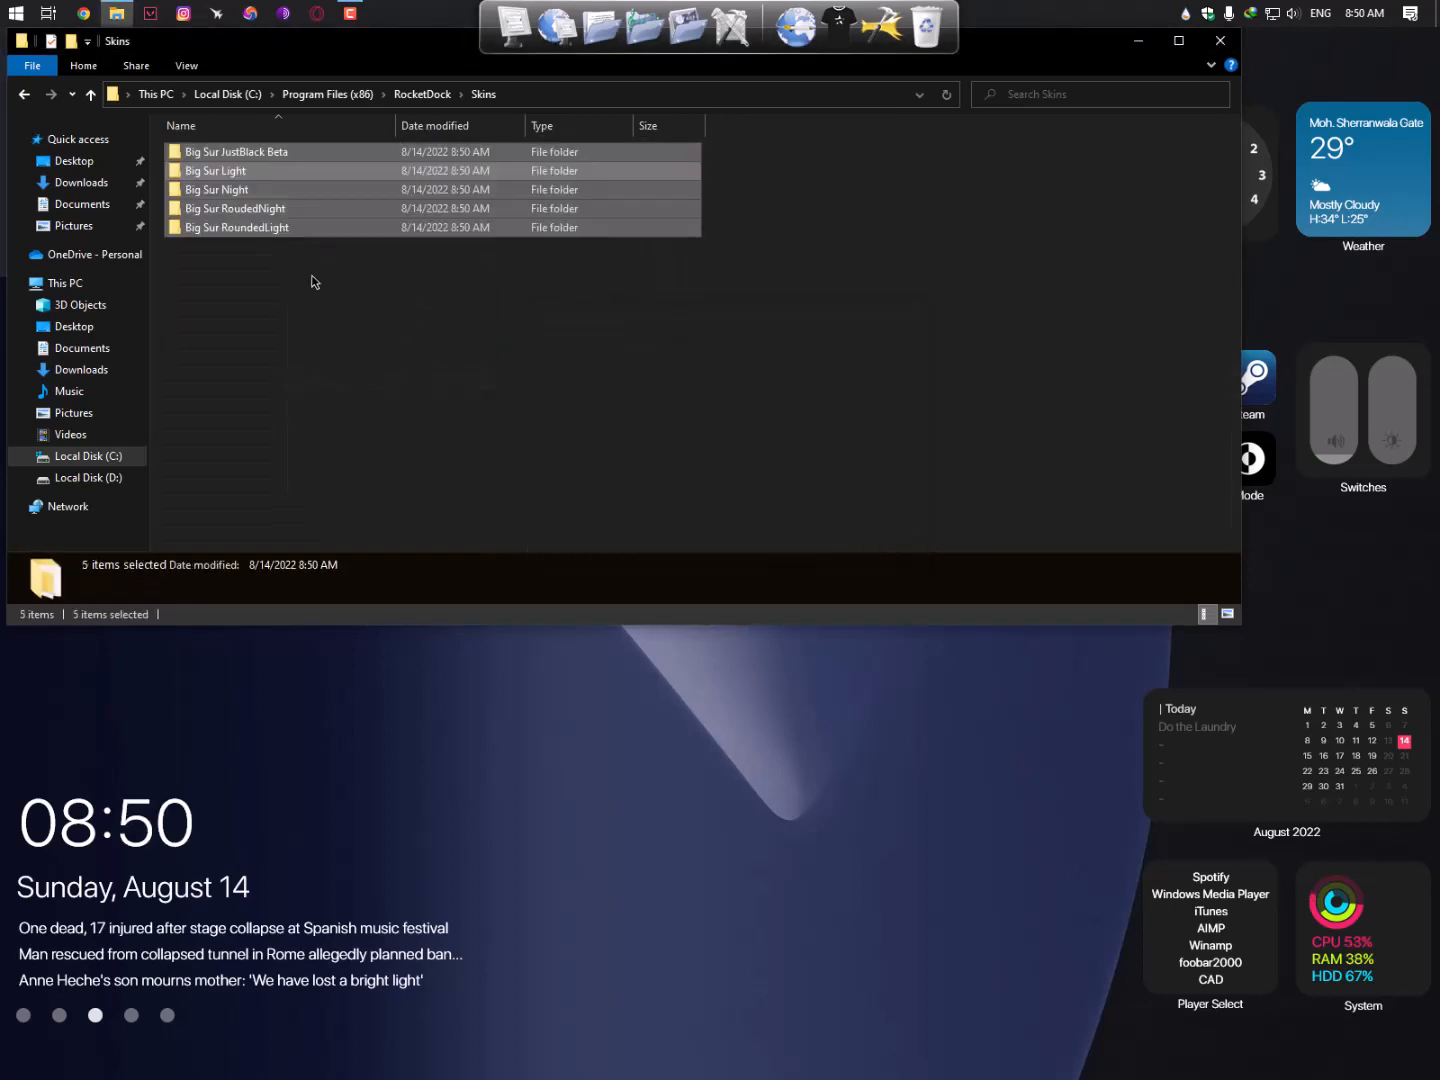
left_click(1220, 41)
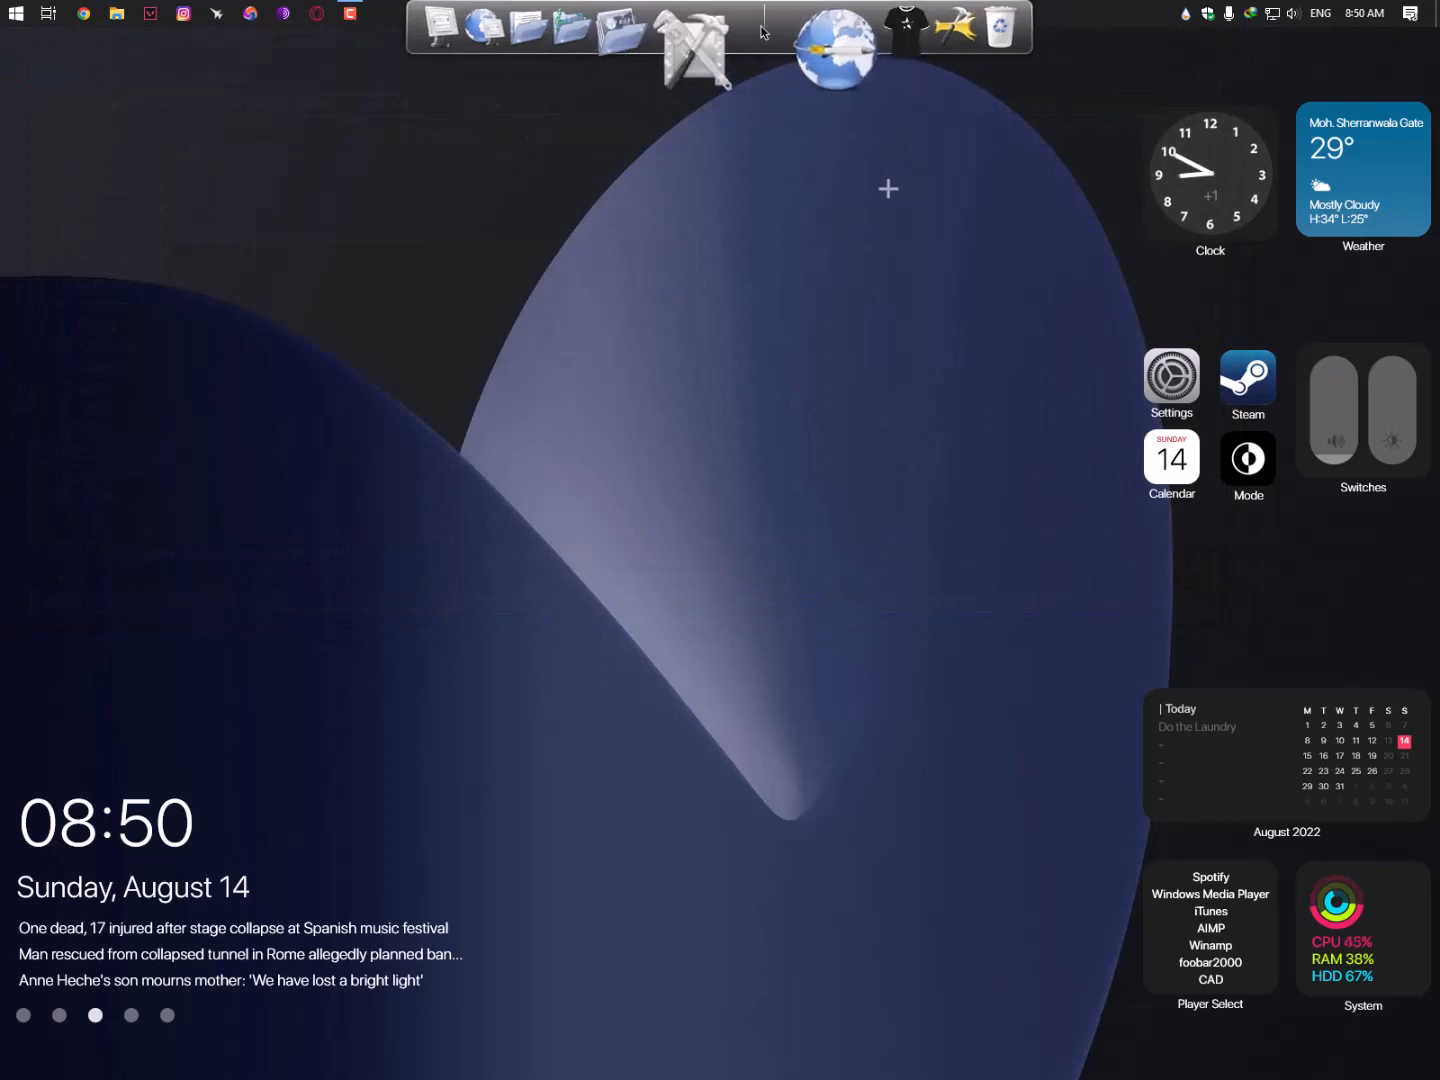
- In Dock Settings, set the dock theme to Big Sur JustBlack Beta
right_click(764, 31)
left_click(820, 85)
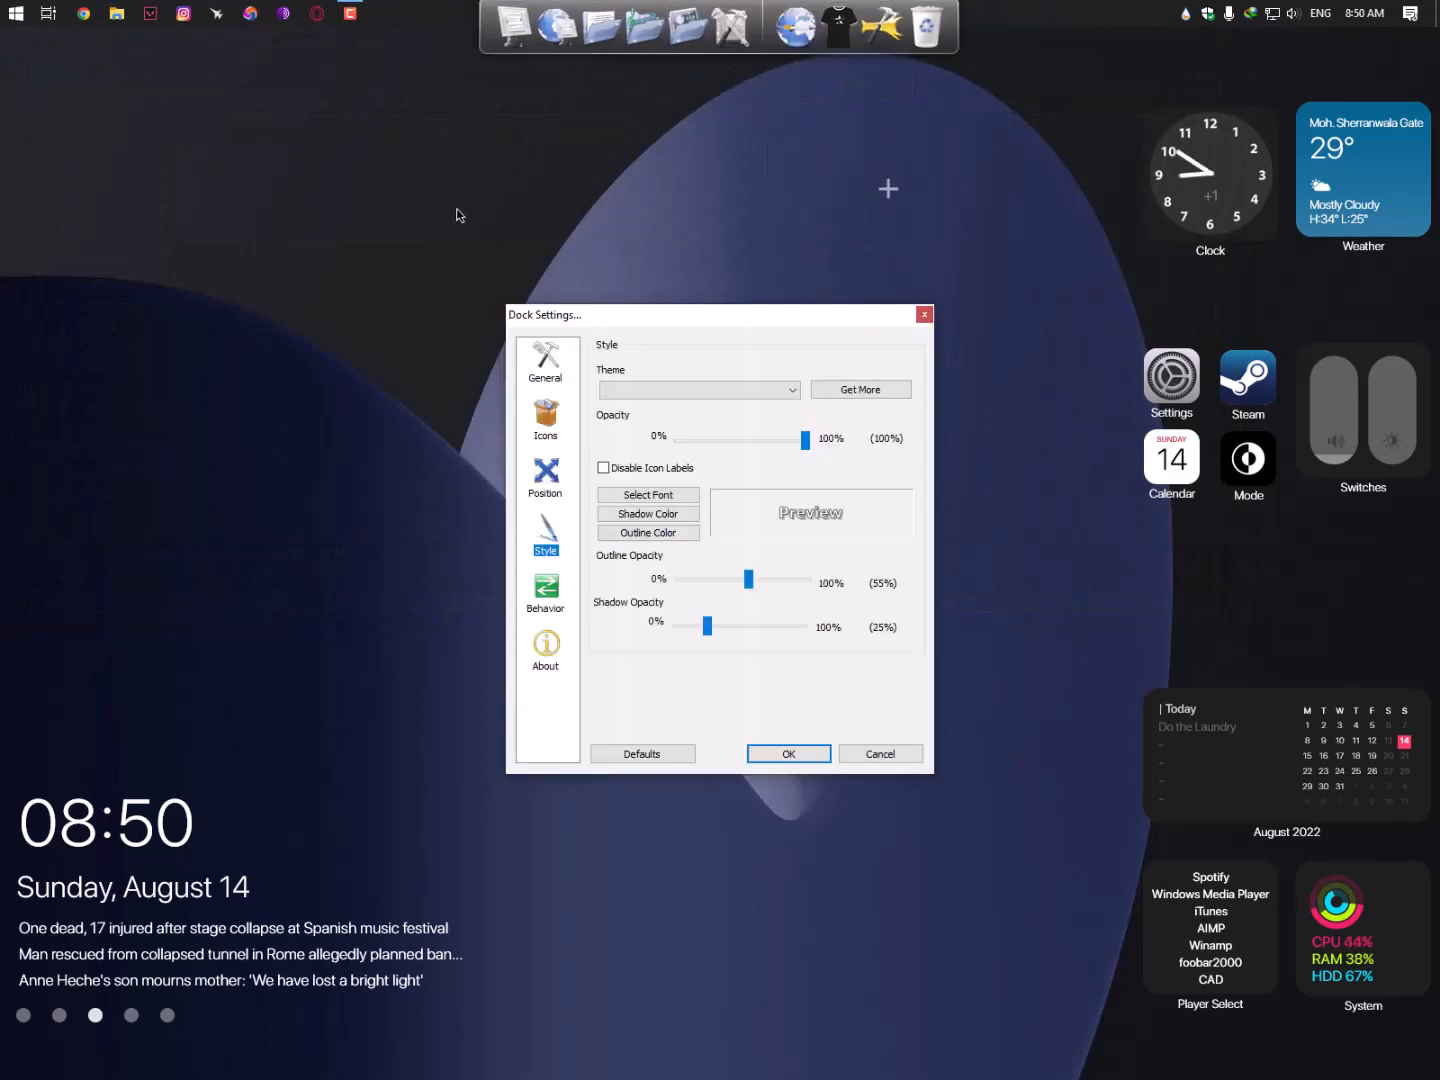
left_click_drag(599, 319, 365, 104)
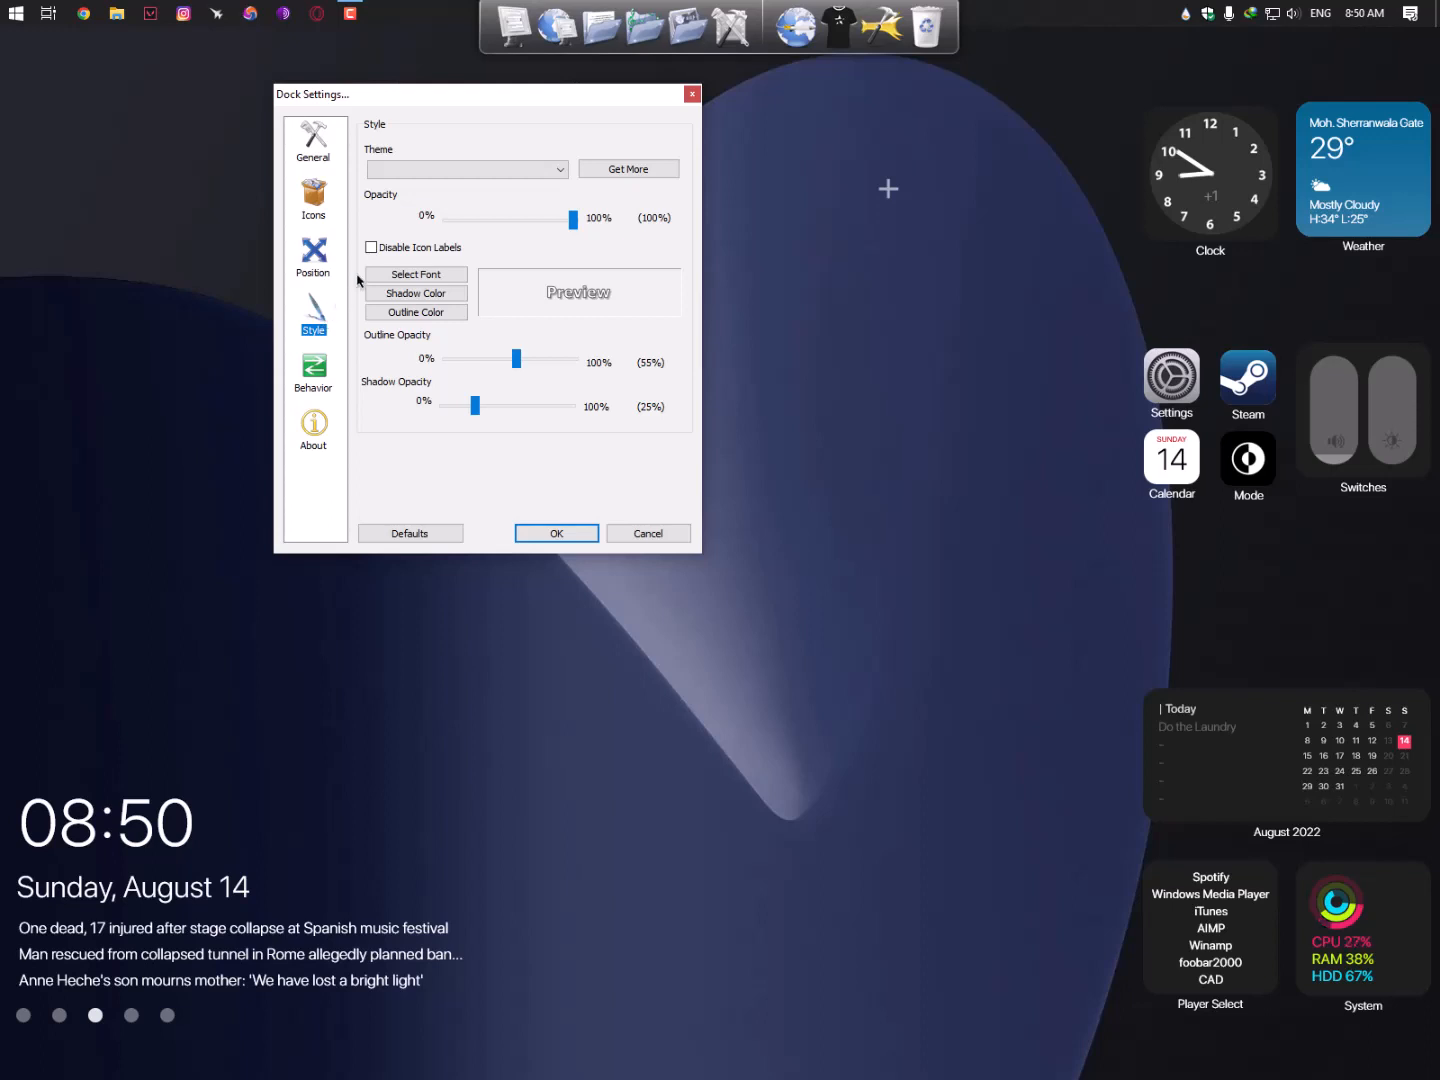
left_click(489, 172)
left_click(482, 187)
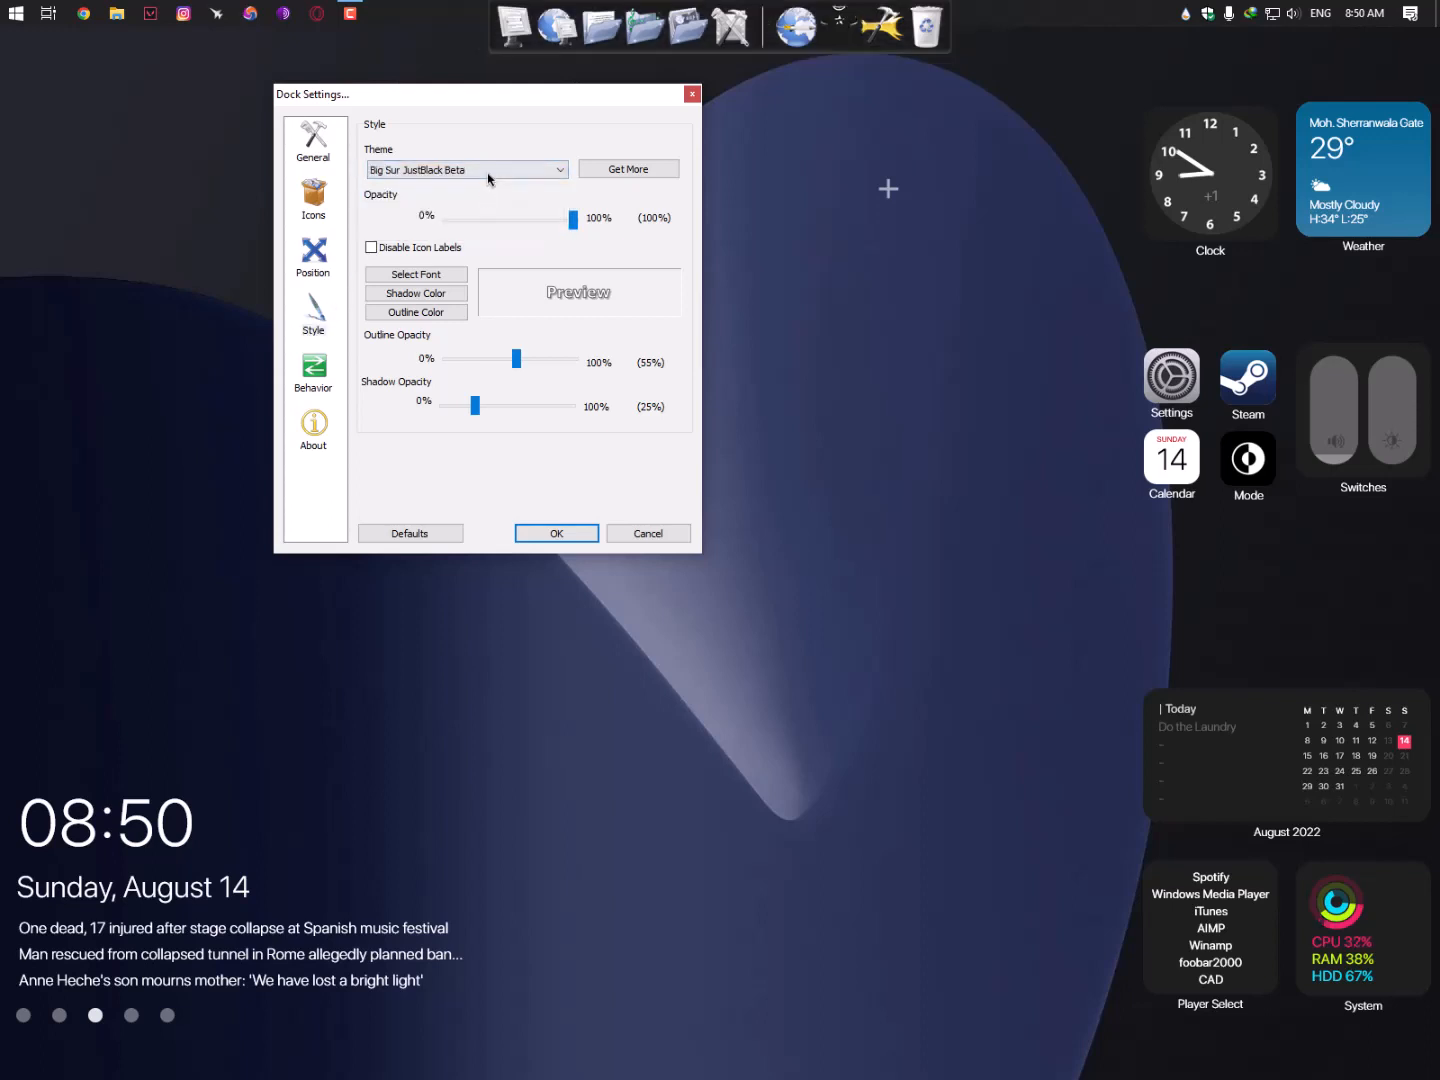
left_click(489, 173)
left_click(480, 201)
key("Down")
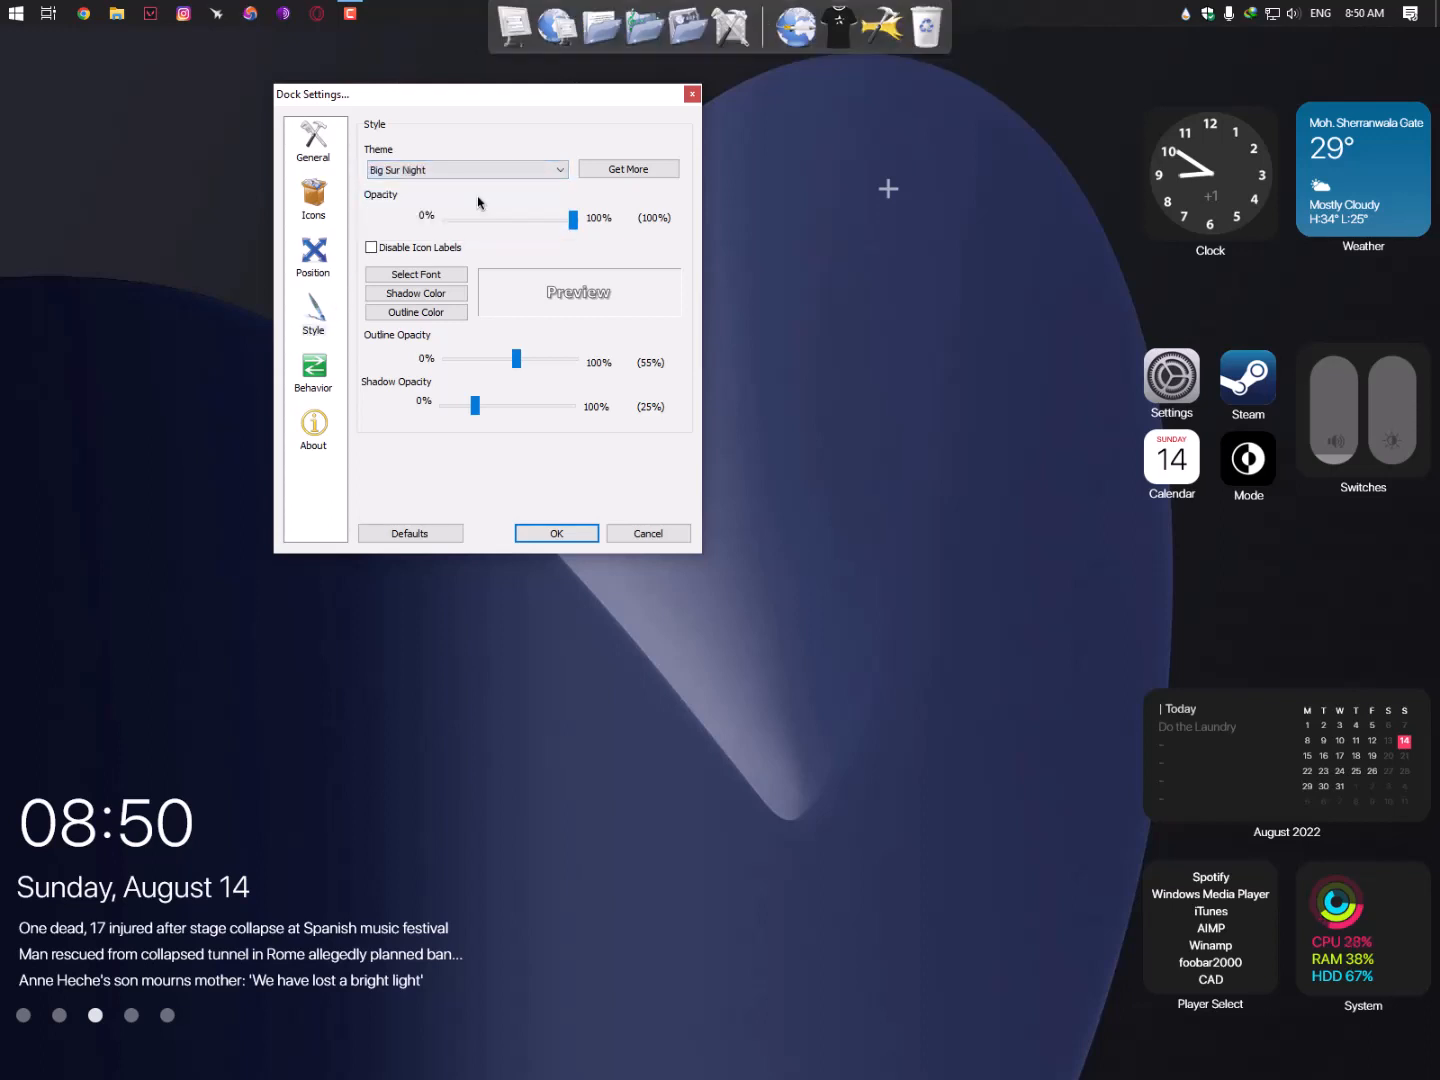
key("Down")
key("Up")
key("Up")
key("Up")
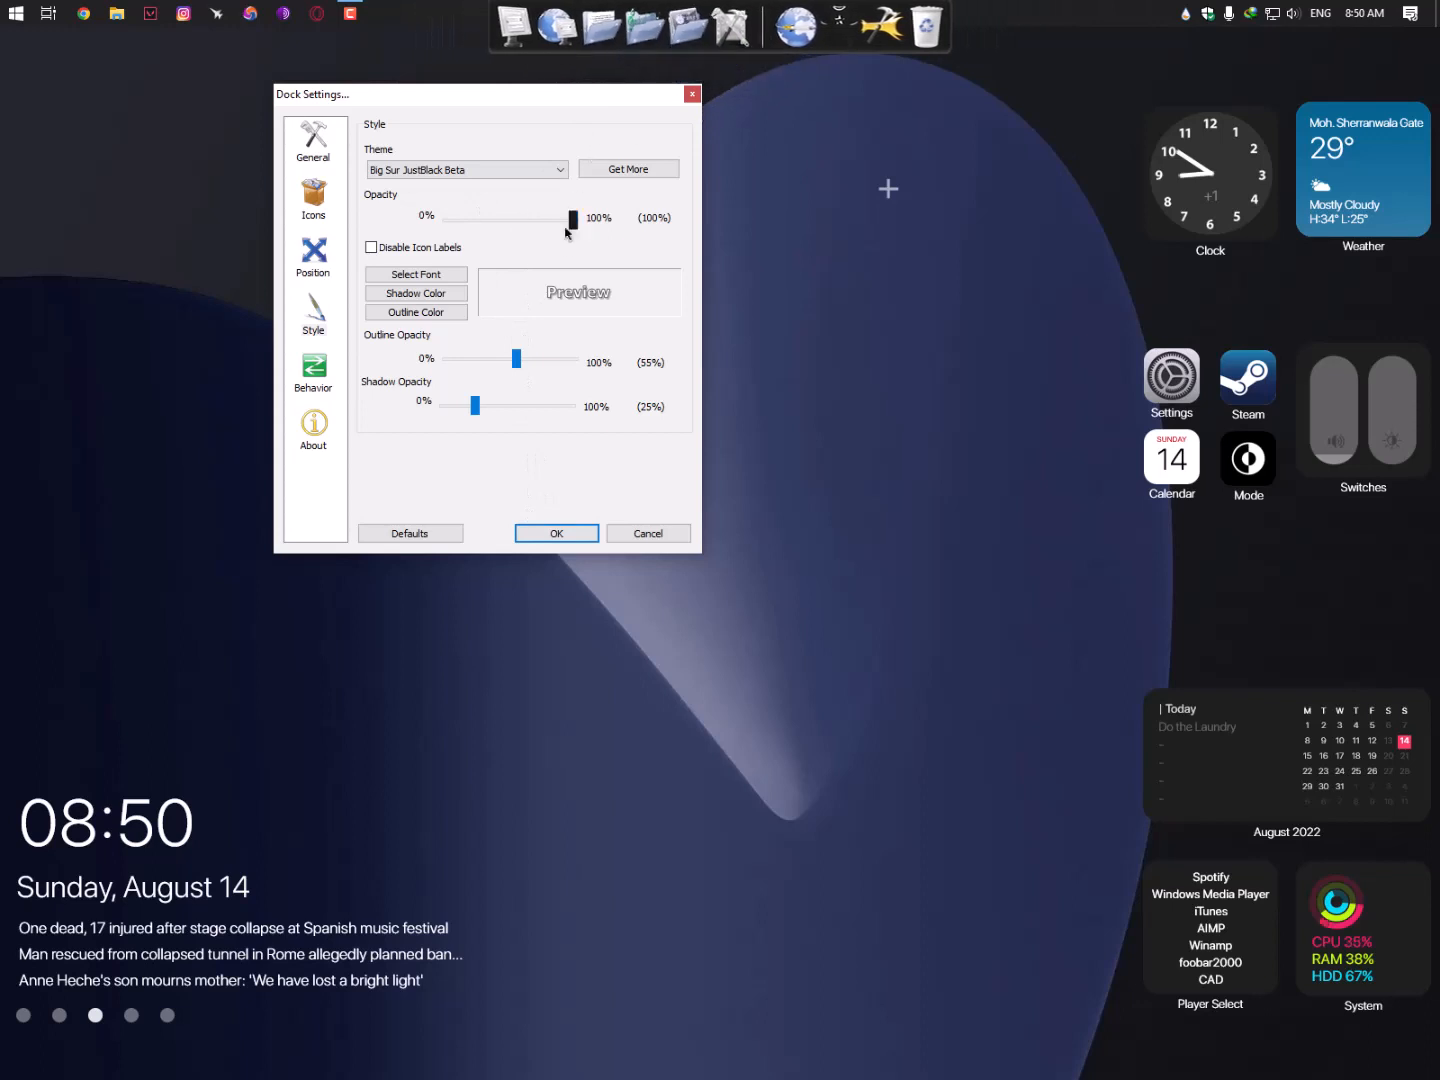
- Set Position > Layering to Always on bottom and confirm with OK
left_click(313, 252)
left_click(450, 260)
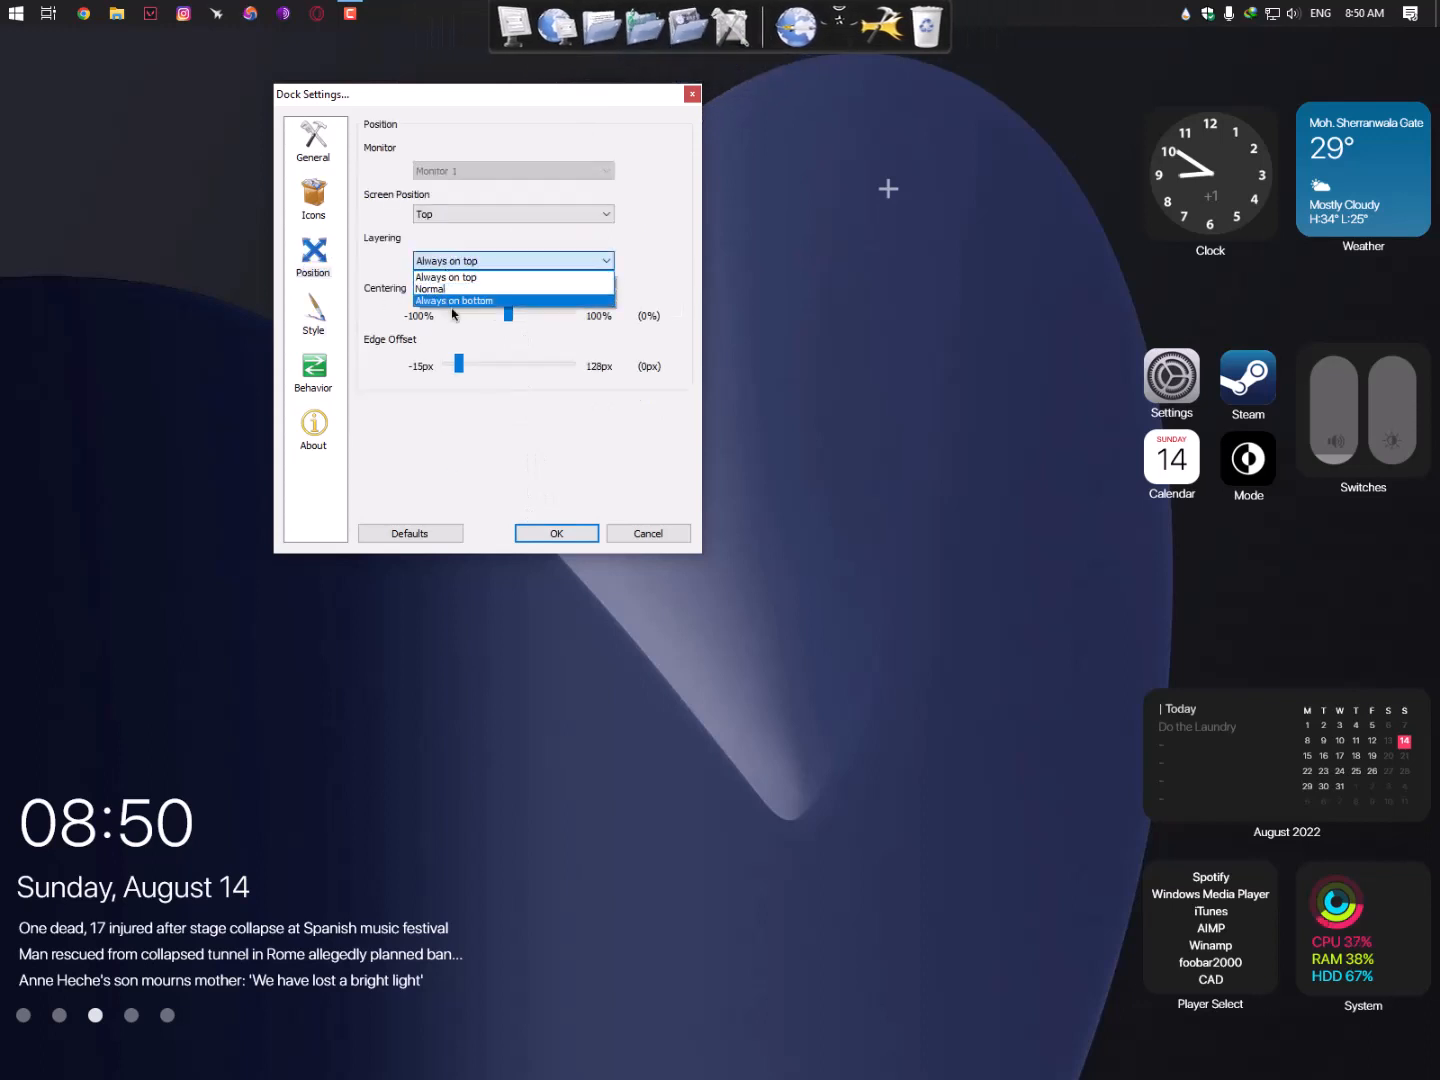
left_click(463, 301)
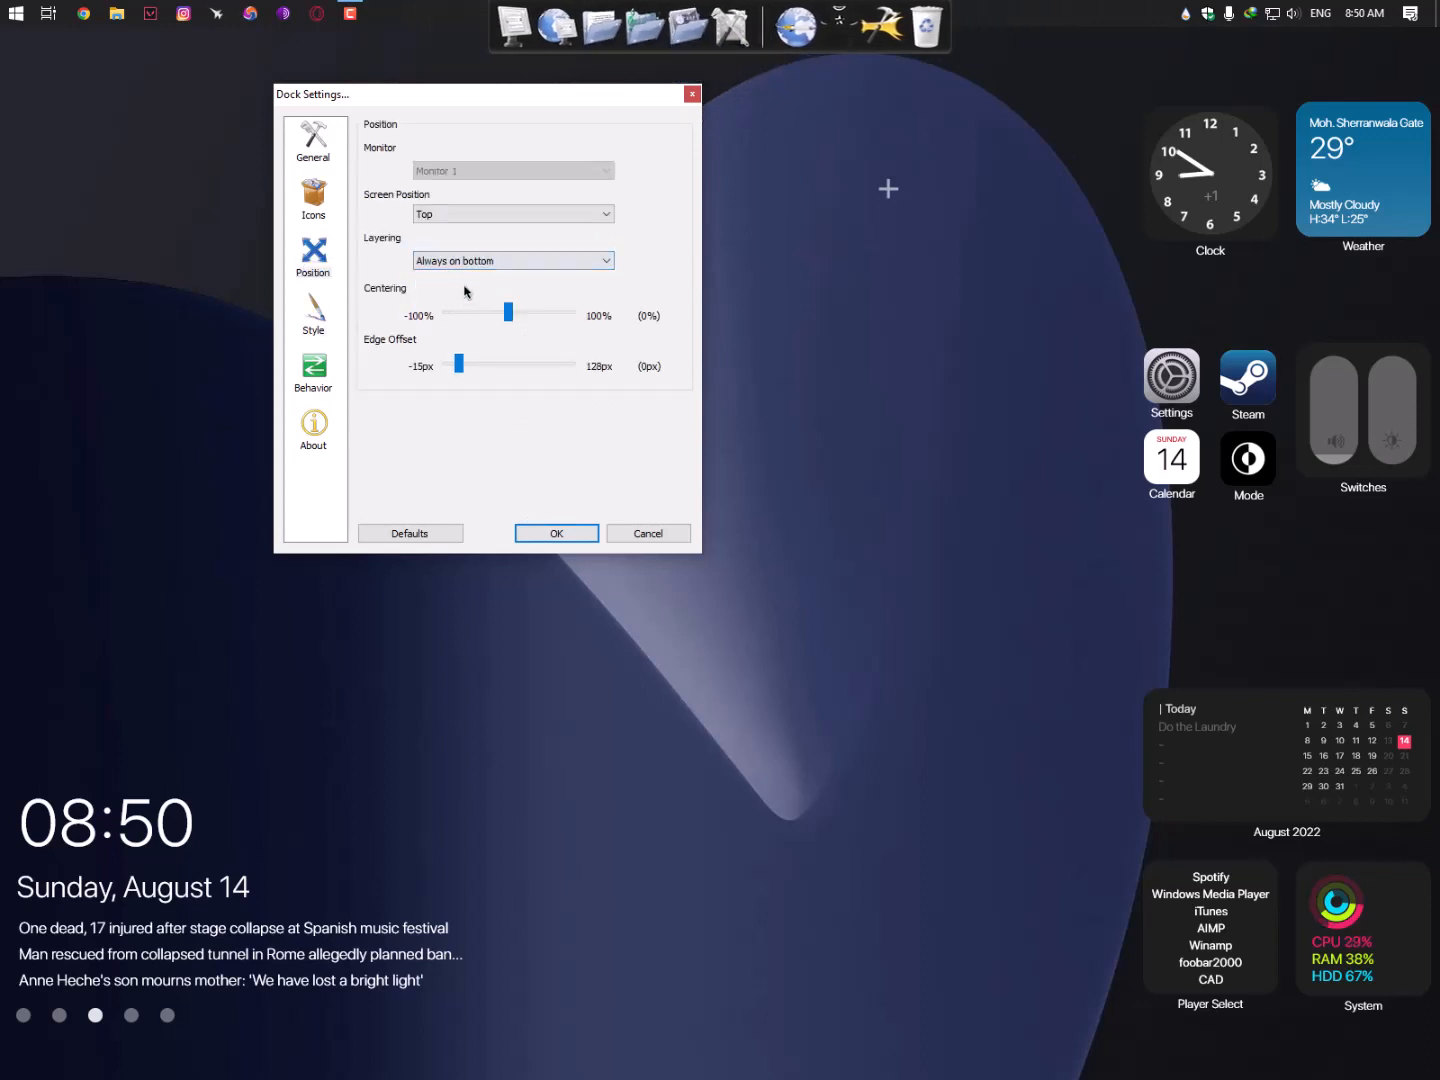
left_click(560, 535)
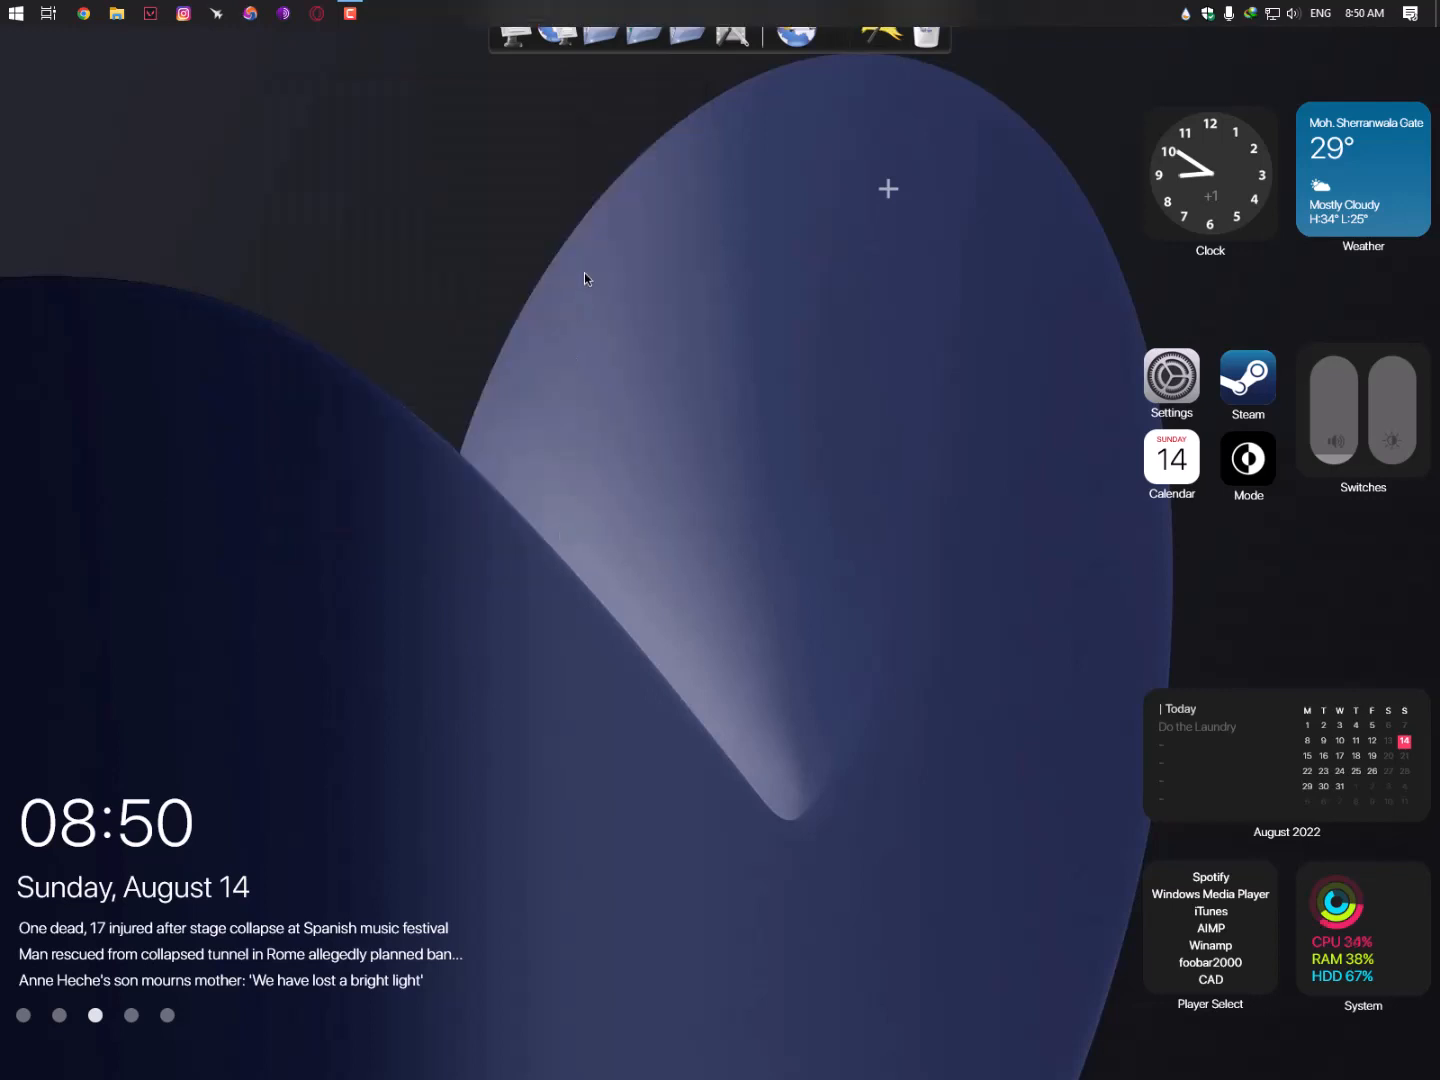
- Set the dock's Screen Position to Bottom in Dock Settings and confirm with OK
right_click(833, 41)
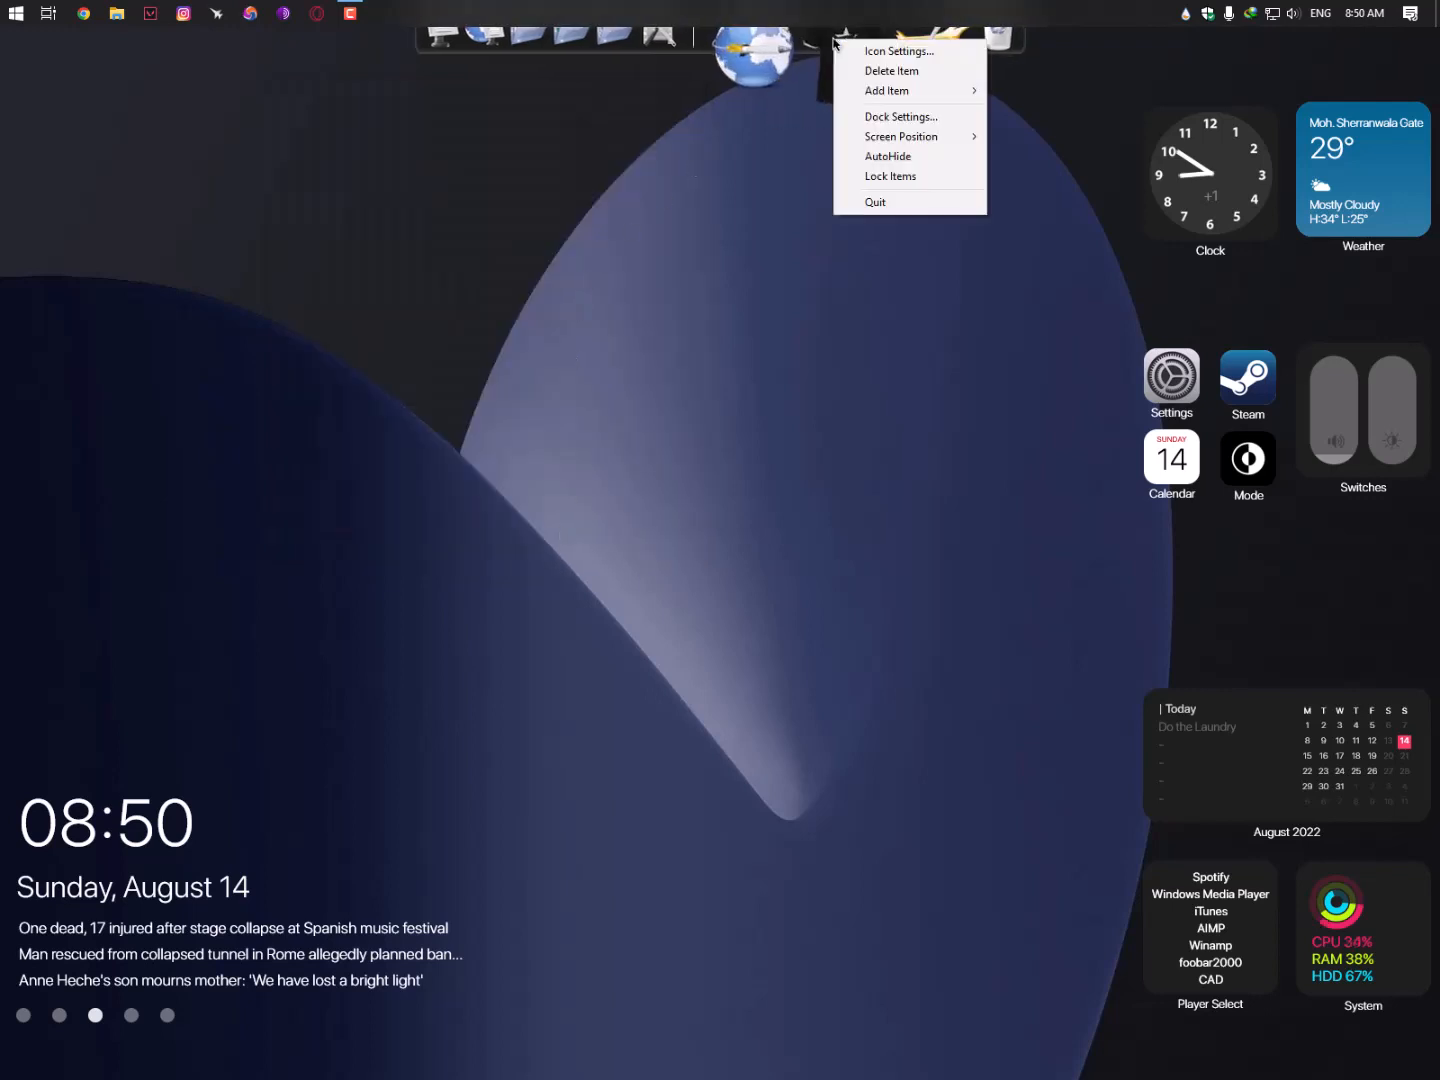
left_click(880, 116)
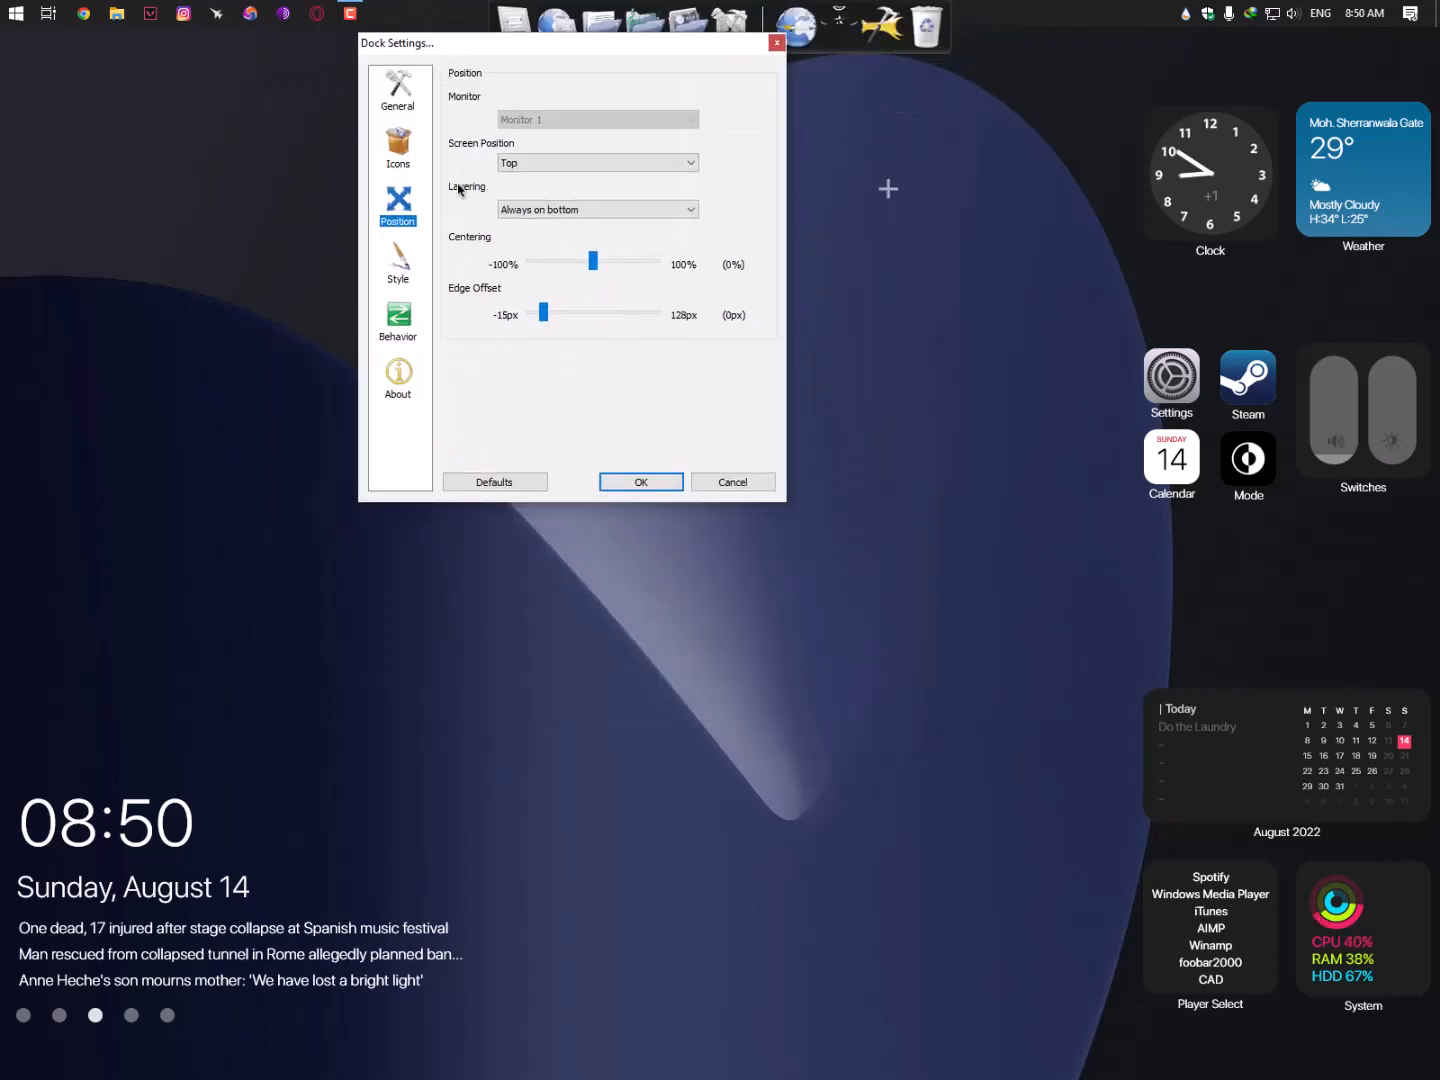
left_click(545, 165)
left_click(550, 190)
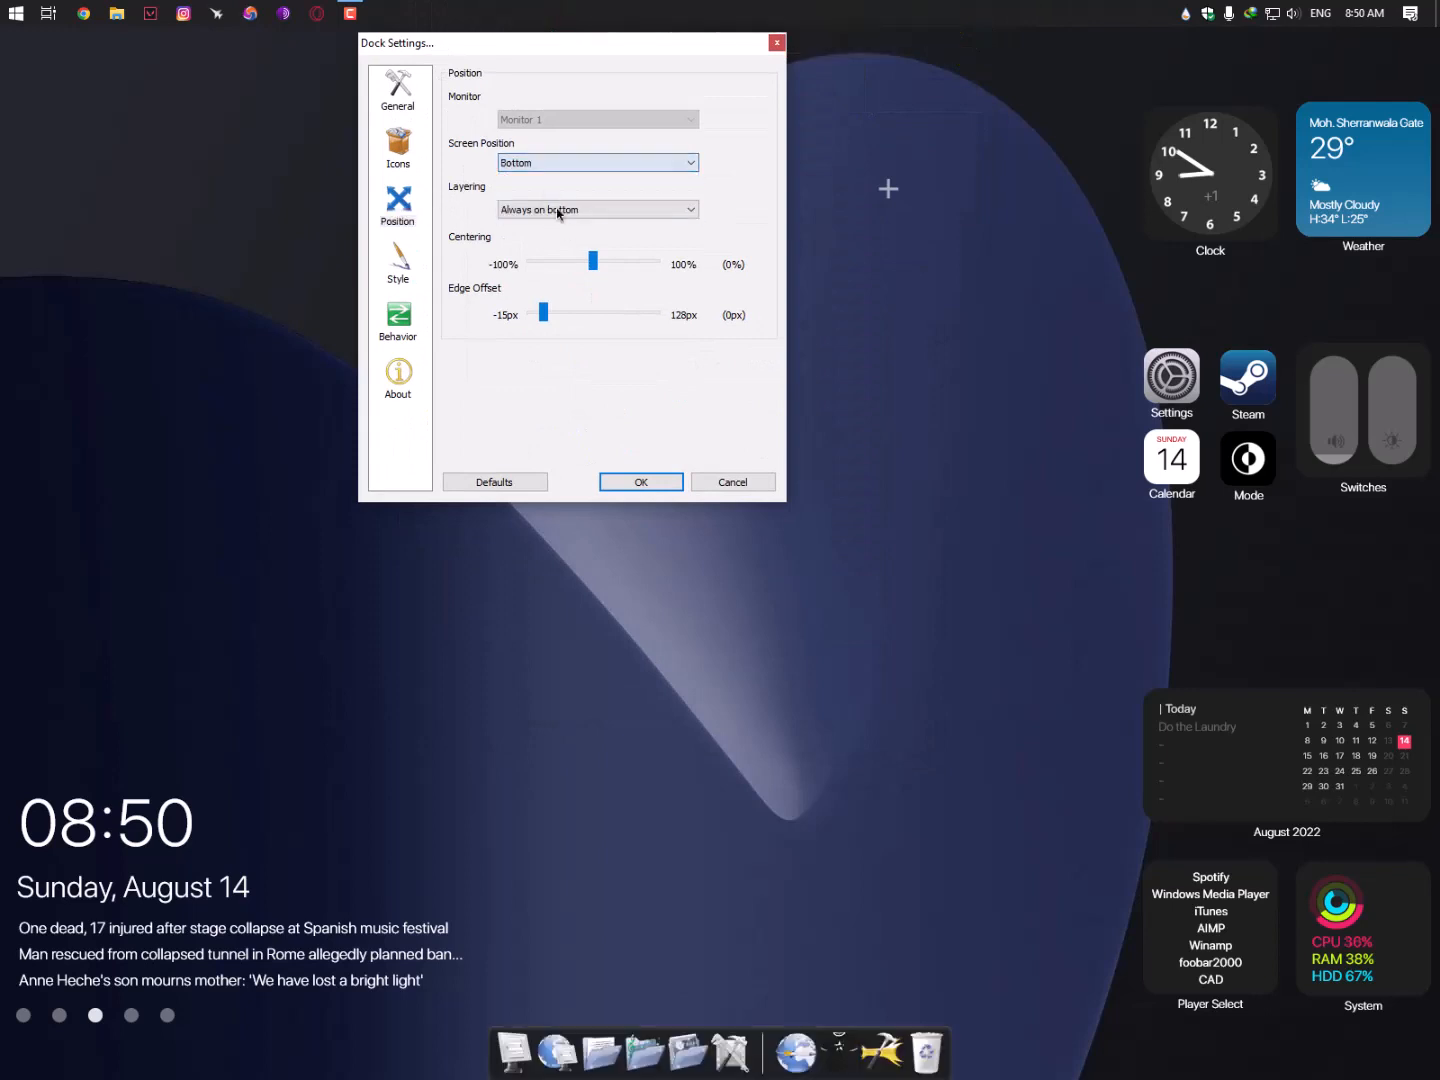
left_click(641, 481)
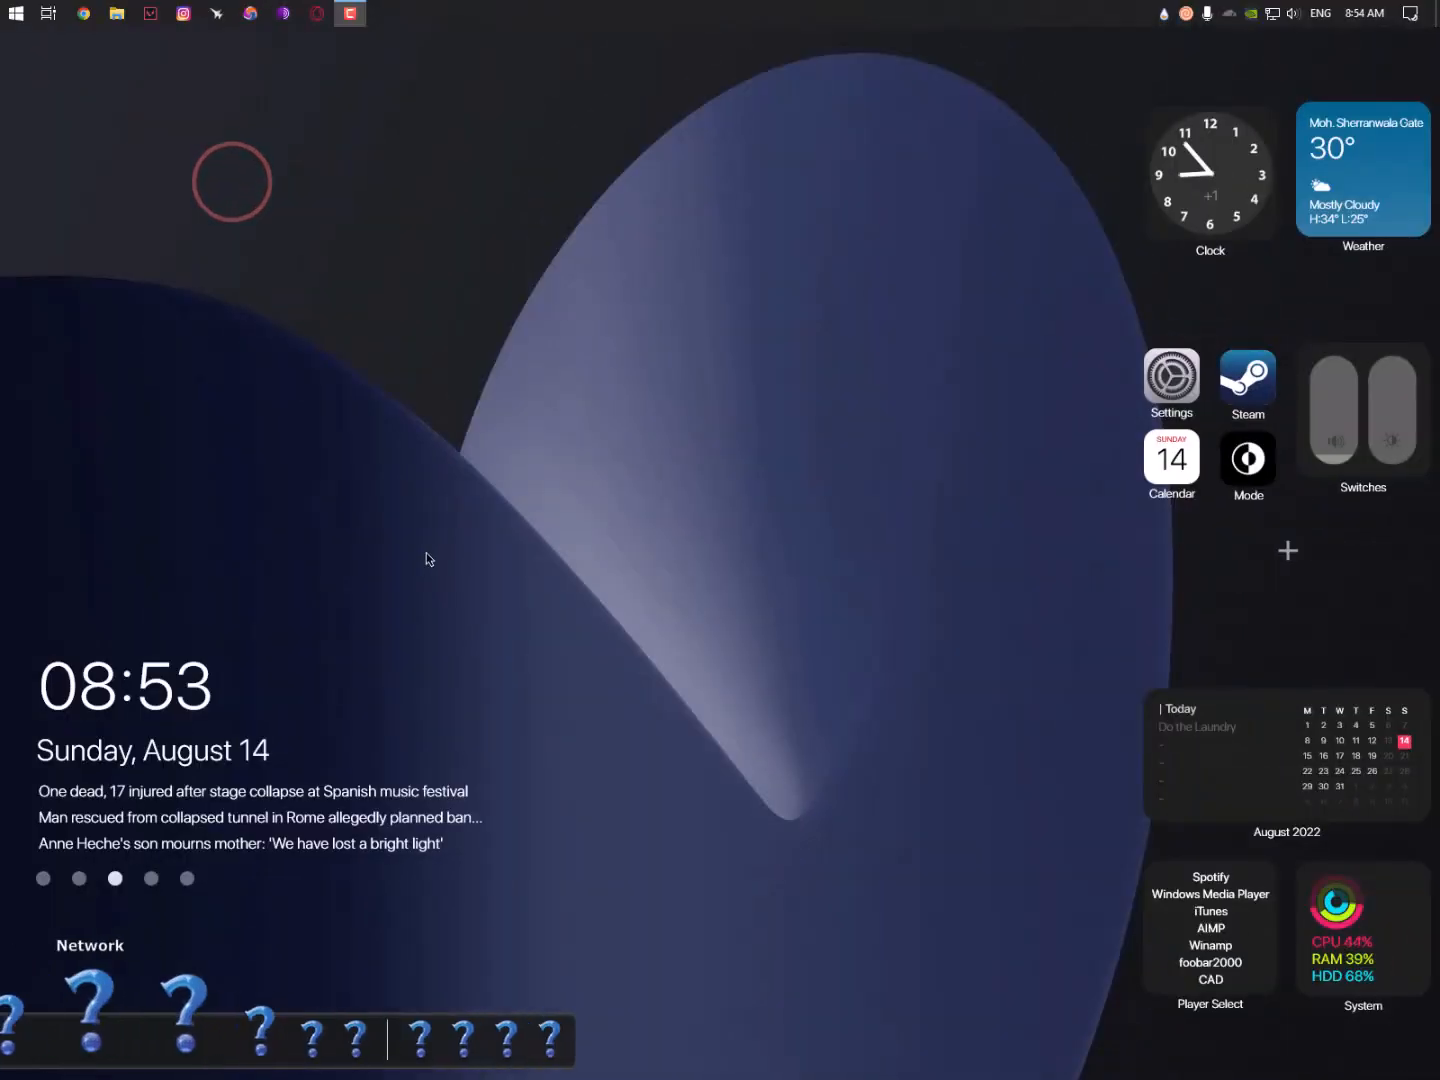
- Tick Run at Startup on the General page and save, then test the This PC dock shortcut
right_click(316, 1035)
left_click(355, 942)
left_click_drag(610, 323, 244, 214)
left_click(175, 481)
left_click(183, 255)
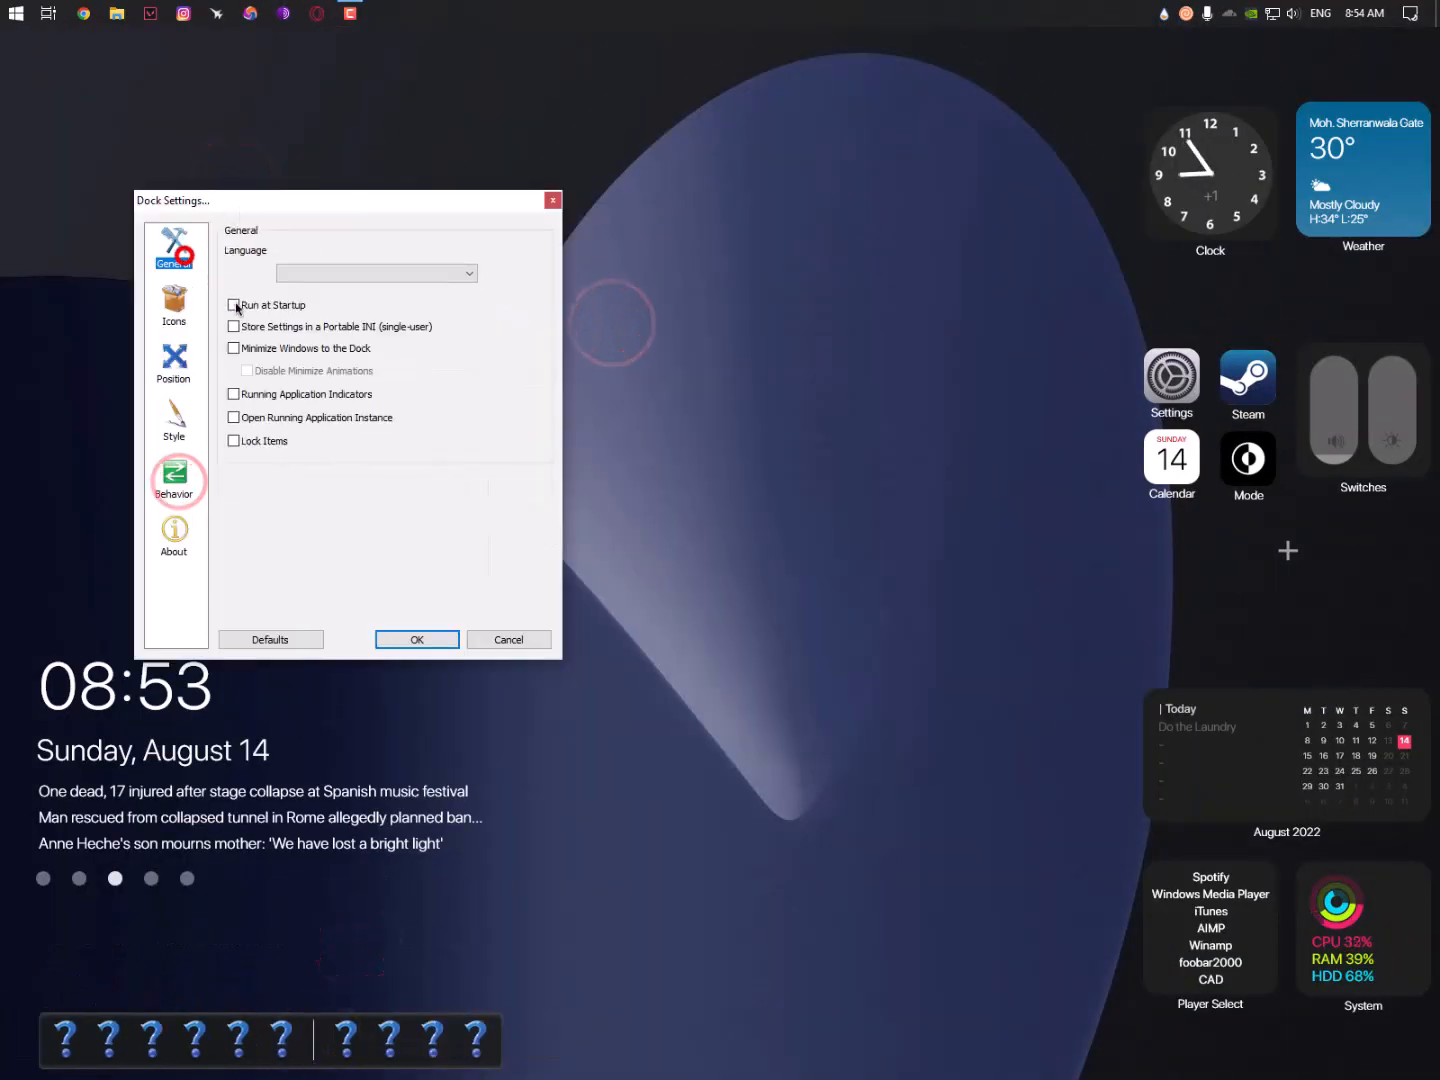
left_click(235, 303)
left_click(428, 641)
left_click(61, 1031)
left_click(1267, 85)
- Review the Icons, Position and Style settings unchanged, then open the This PC item's icon settings
right_click(75, 1023)
left_click(157, 929)
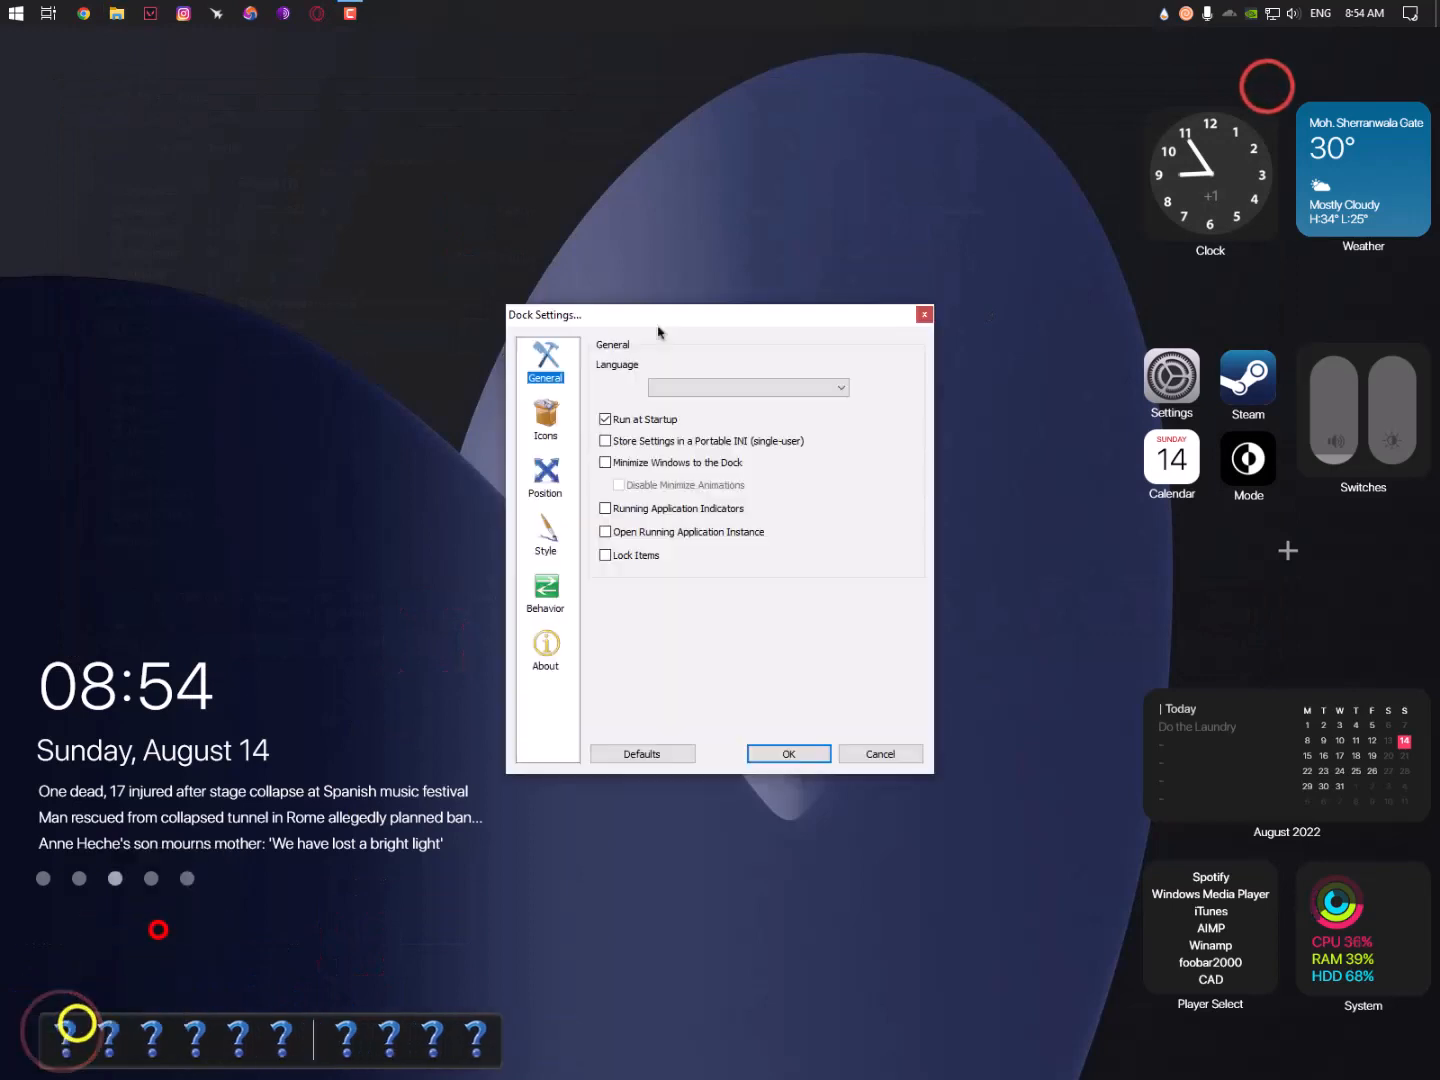
left_click_drag(661, 318, 299, 178)
left_click(181, 283)
left_click(376, 257)
left_click(376, 257)
left_click(182, 339)
left_click(185, 398)
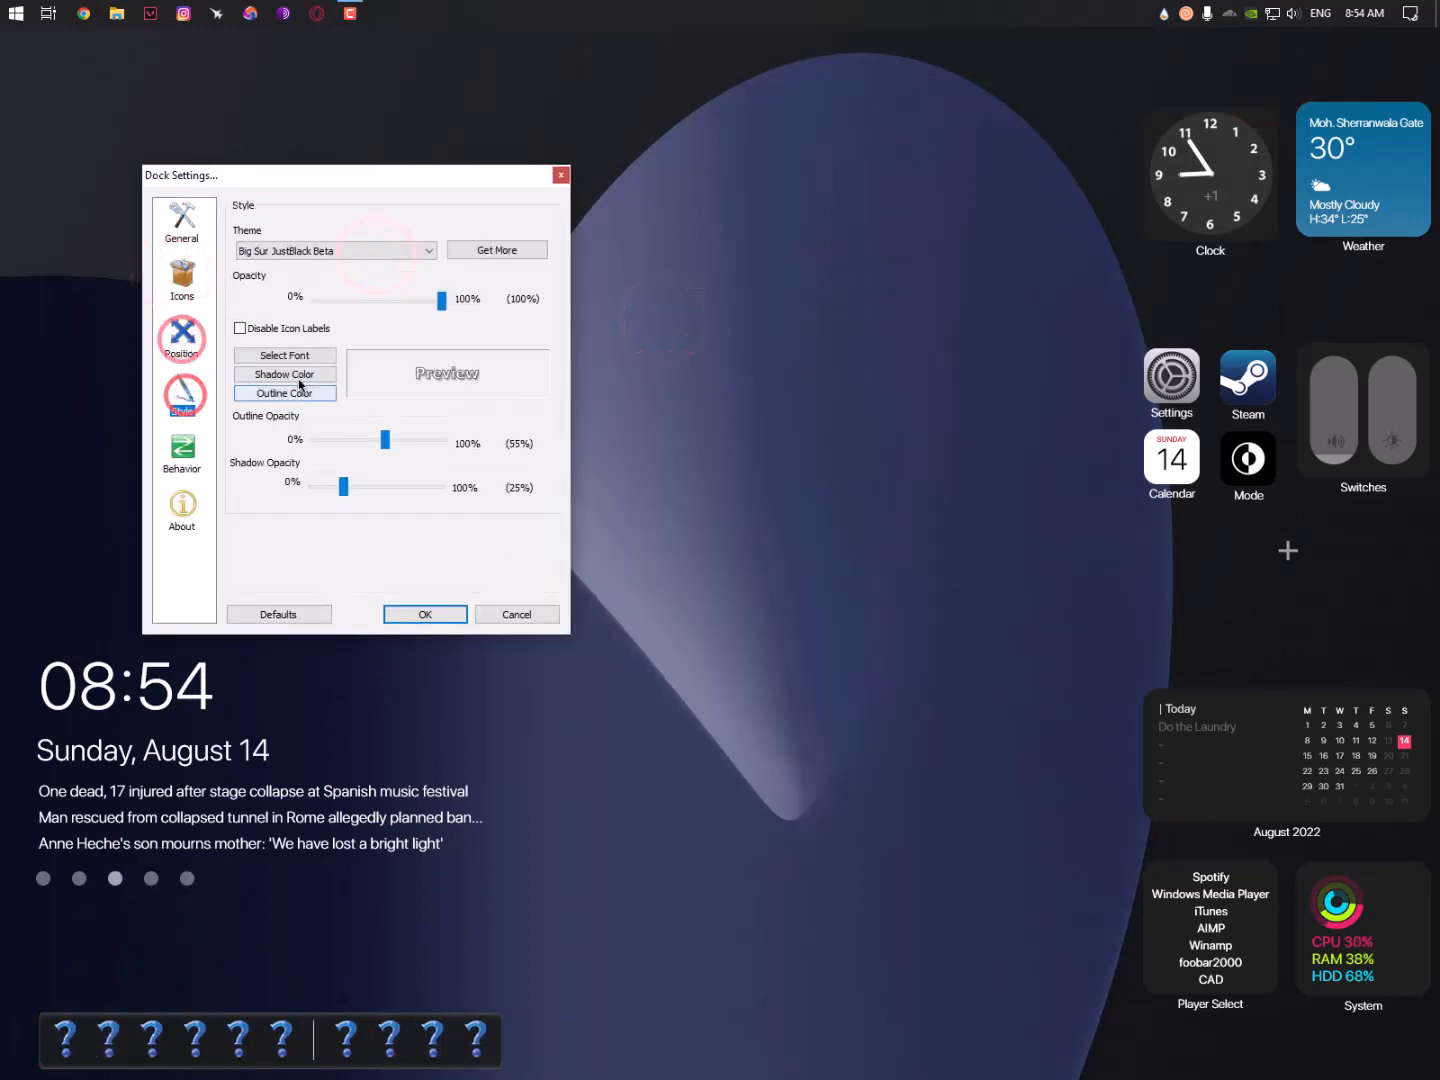
left_click(503, 618)
right_click(62, 1005)
left_click(155, 851)
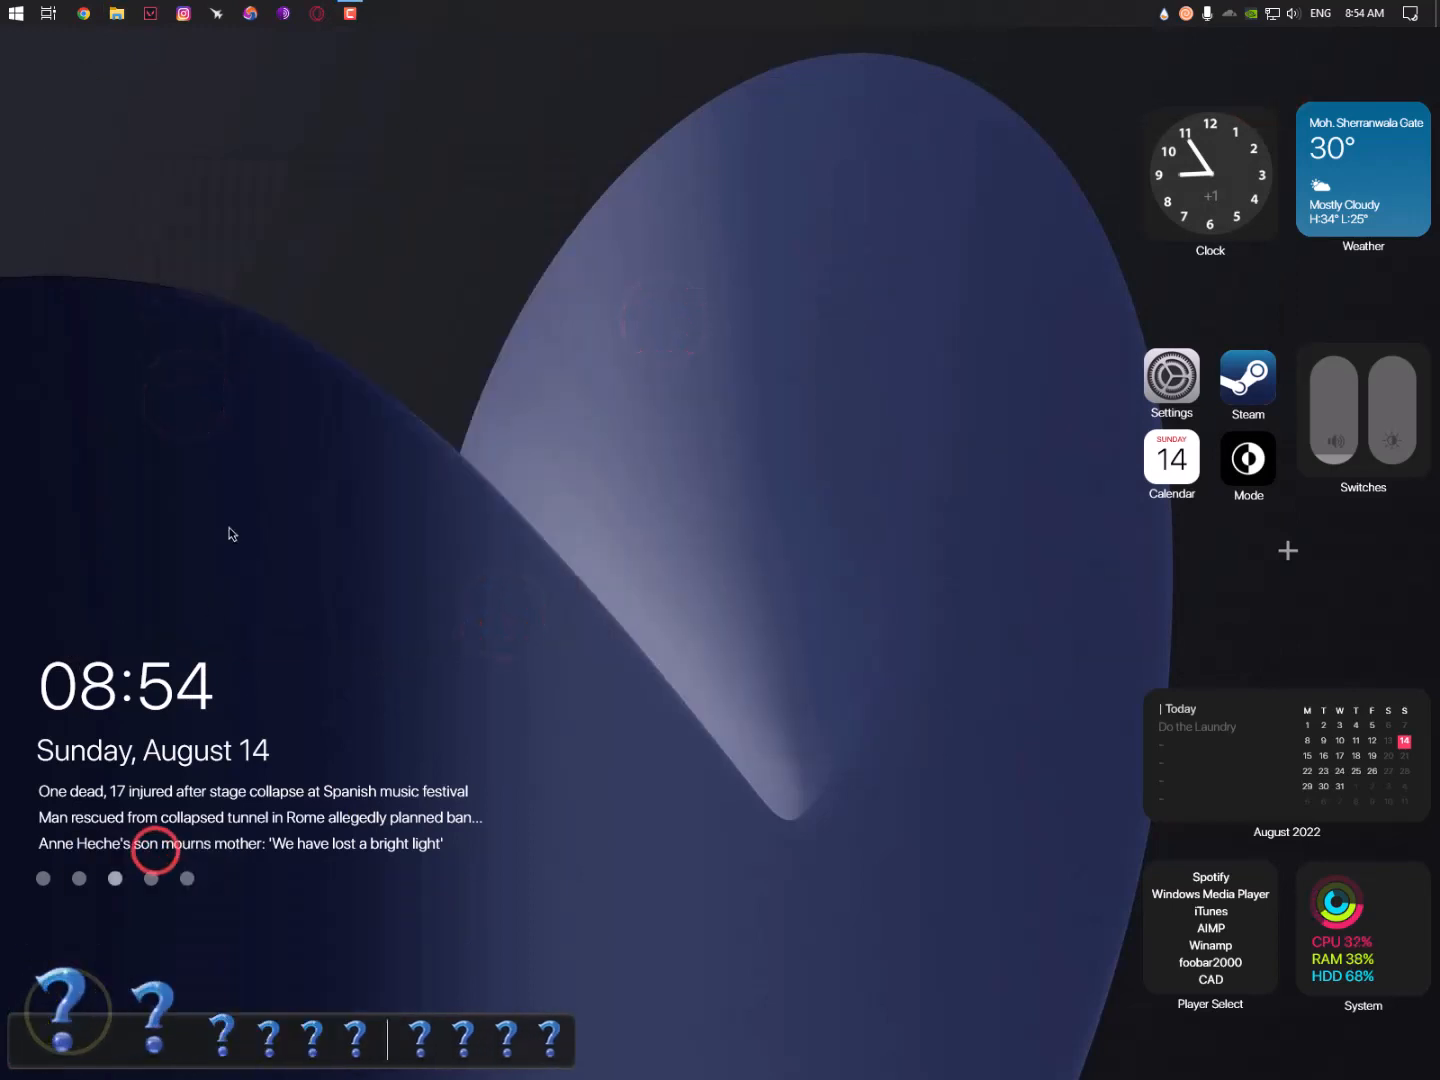
- Give the This PC dock item a Big Sur computer icon
left_click_drag(519, 299, 191, 145)
scroll(598, 296, "down", 15)
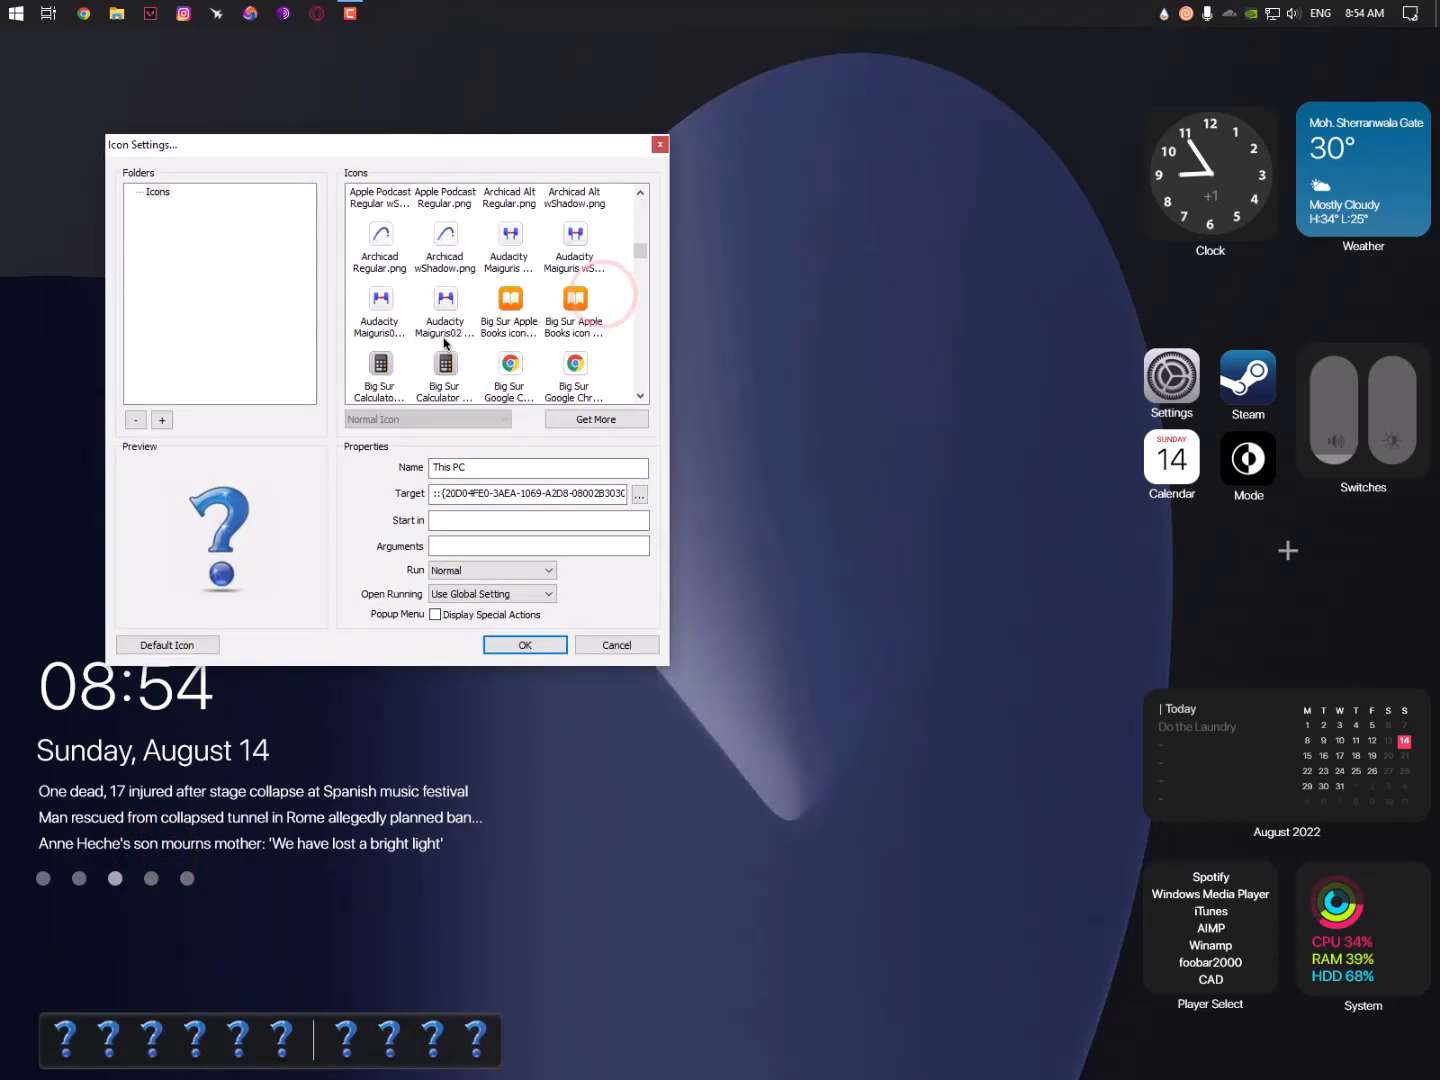
scroll(445, 344, "down", 10)
left_click(510, 281)
left_click(504, 649)
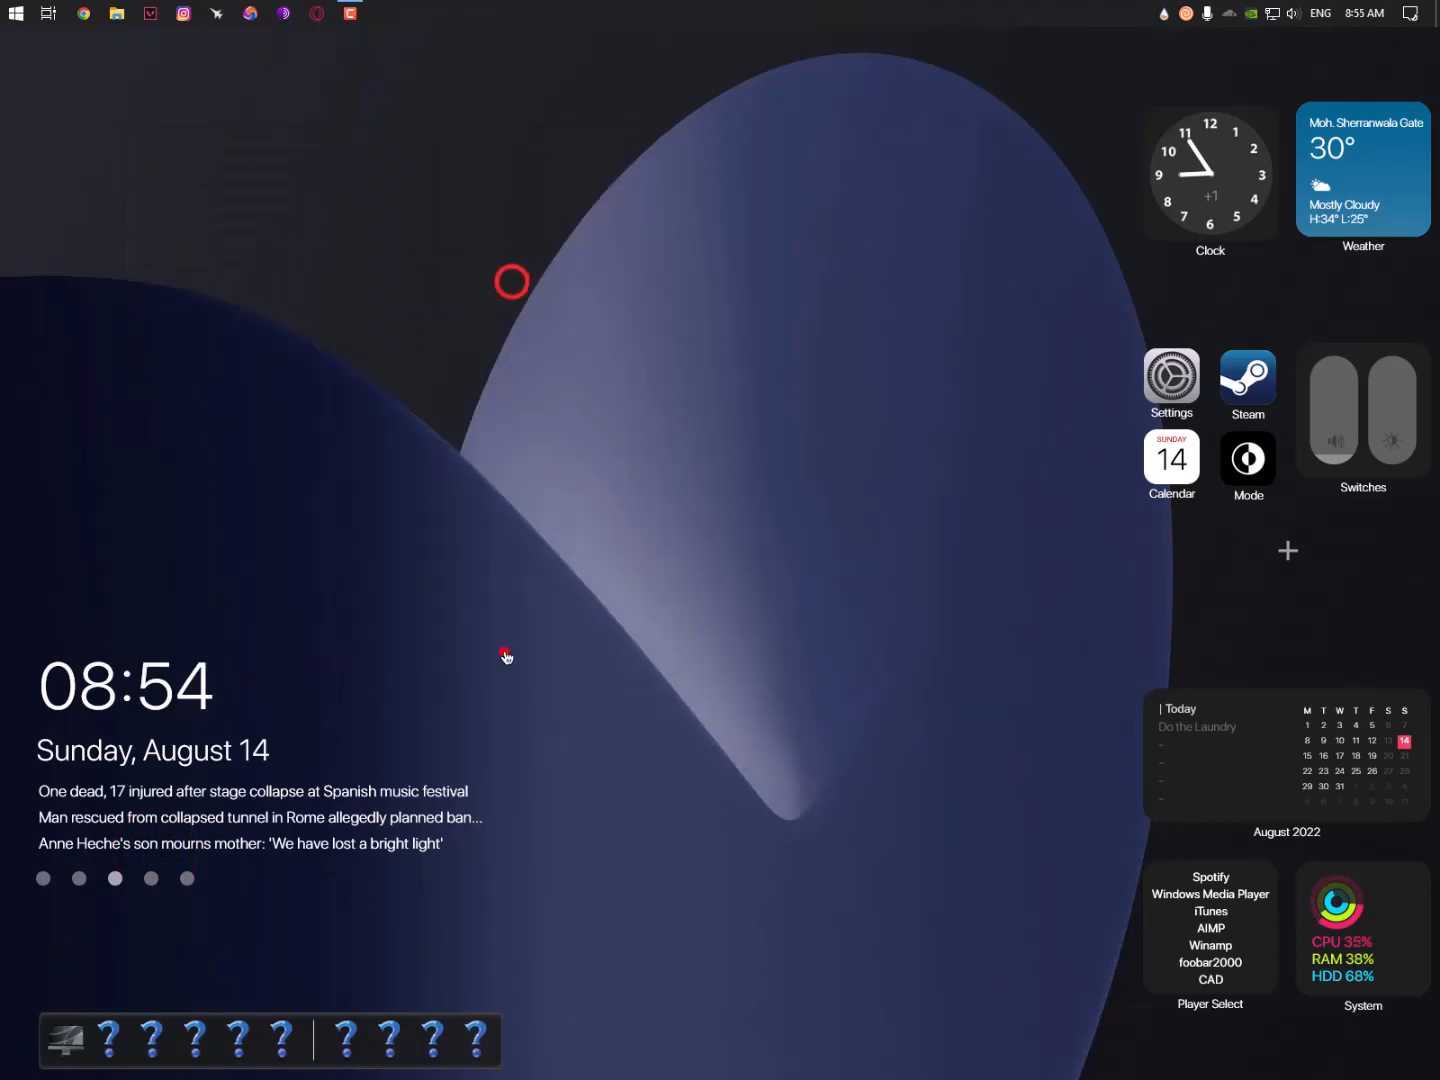
- Give the Network item the Mission Control wShadow icon after trying MyPhone and App Store icons
right_click(117, 1006)
left_click(208, 842)
left_click(630, 309)
left_click_drag(575, 304, 347, 163)
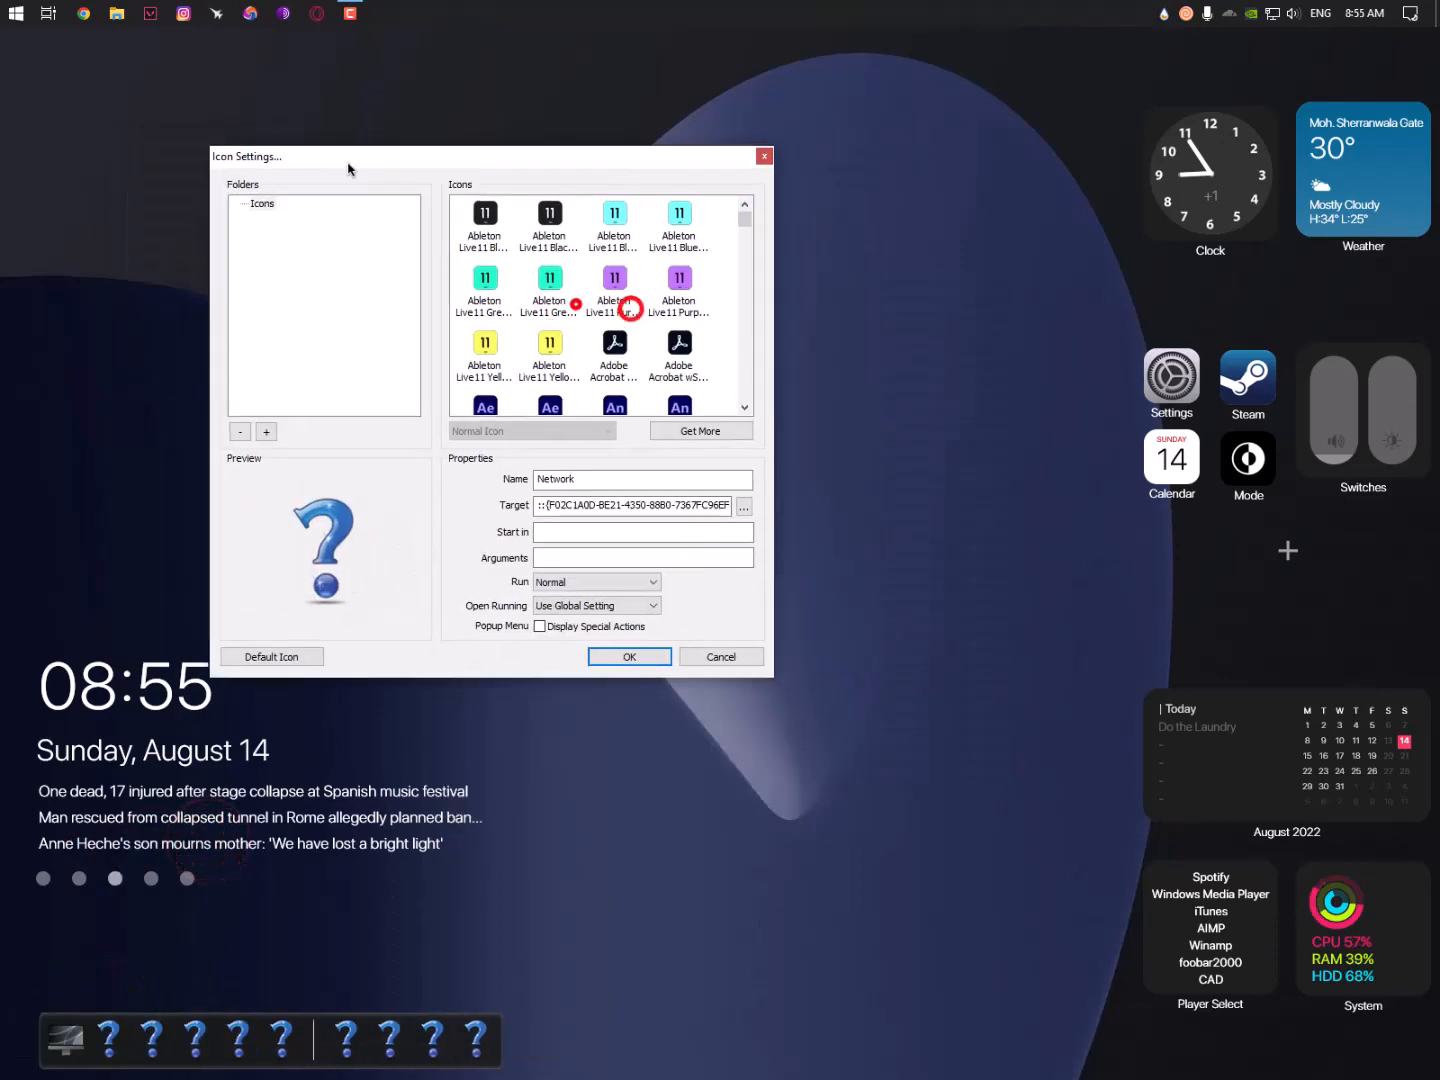
left_click(587, 358)
key("n")
scroll(586, 359, "down", 2)
left_click(503, 249)
scroll(587, 306, "down", 2)
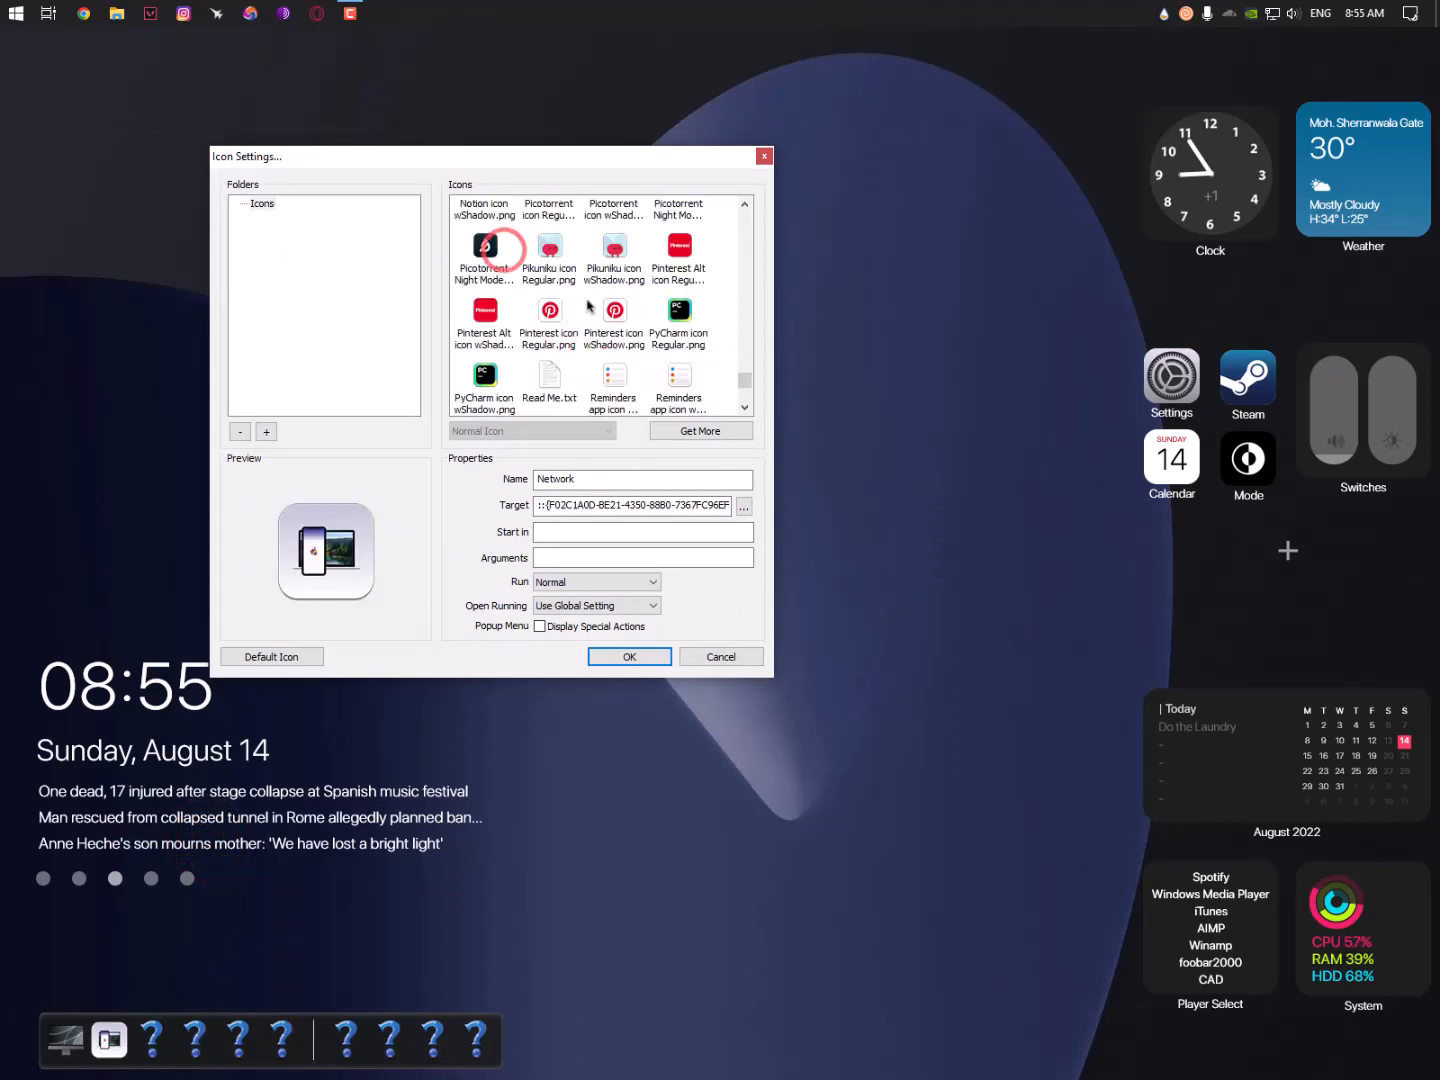
scroll(600, 342, "up", 2)
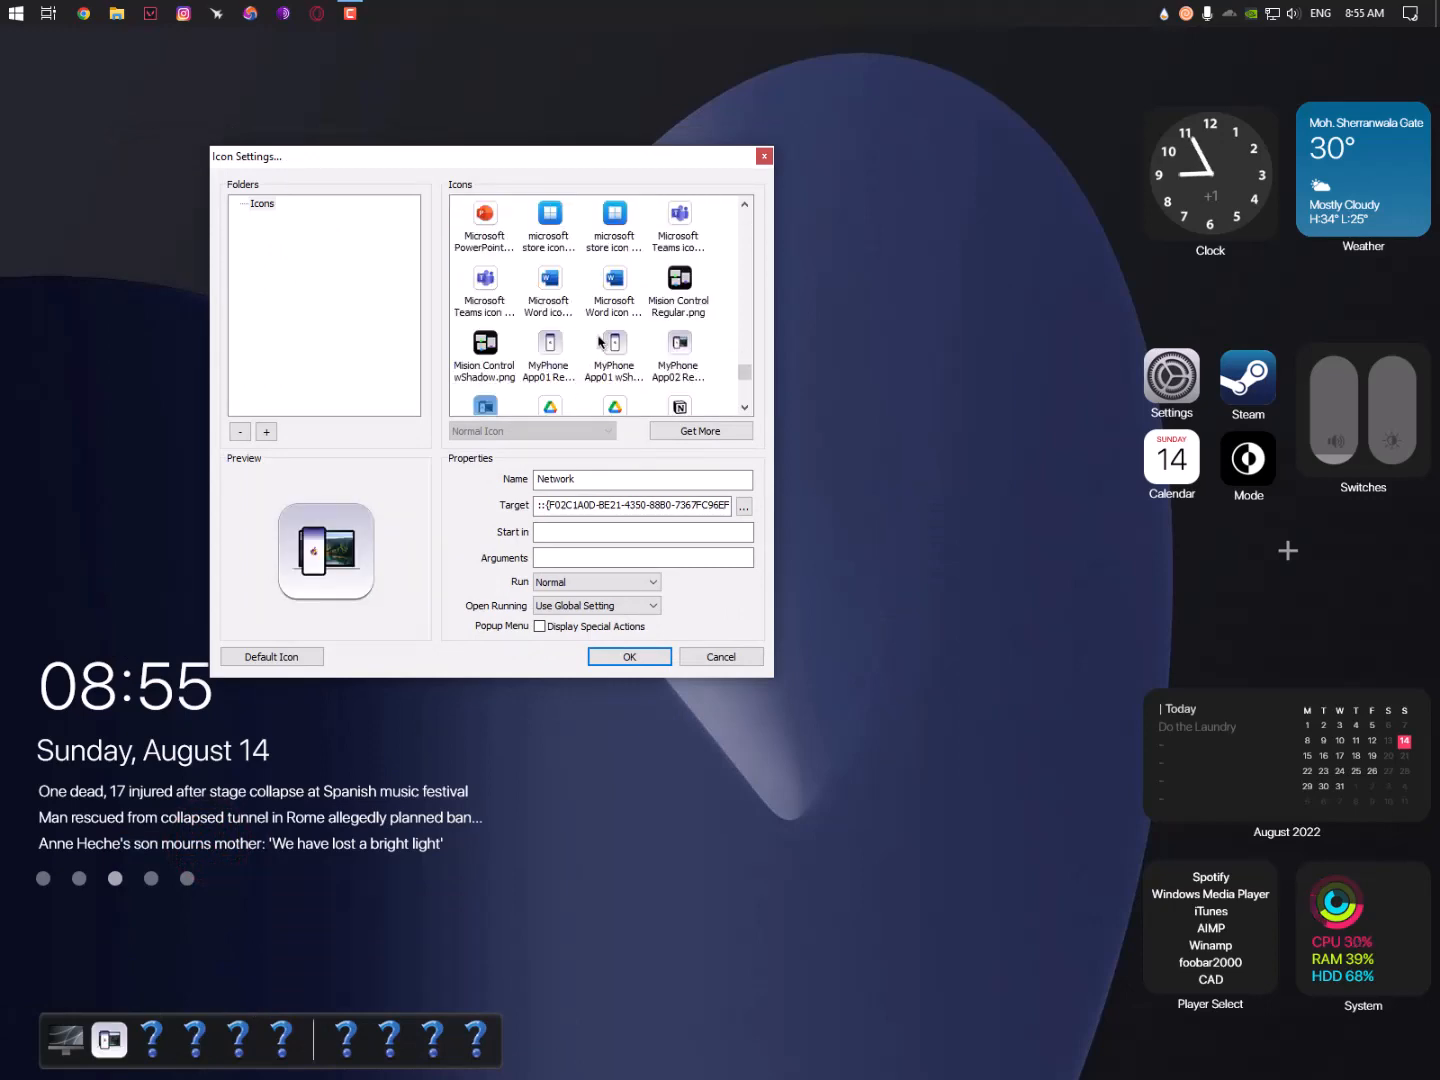
left_click(497, 246)
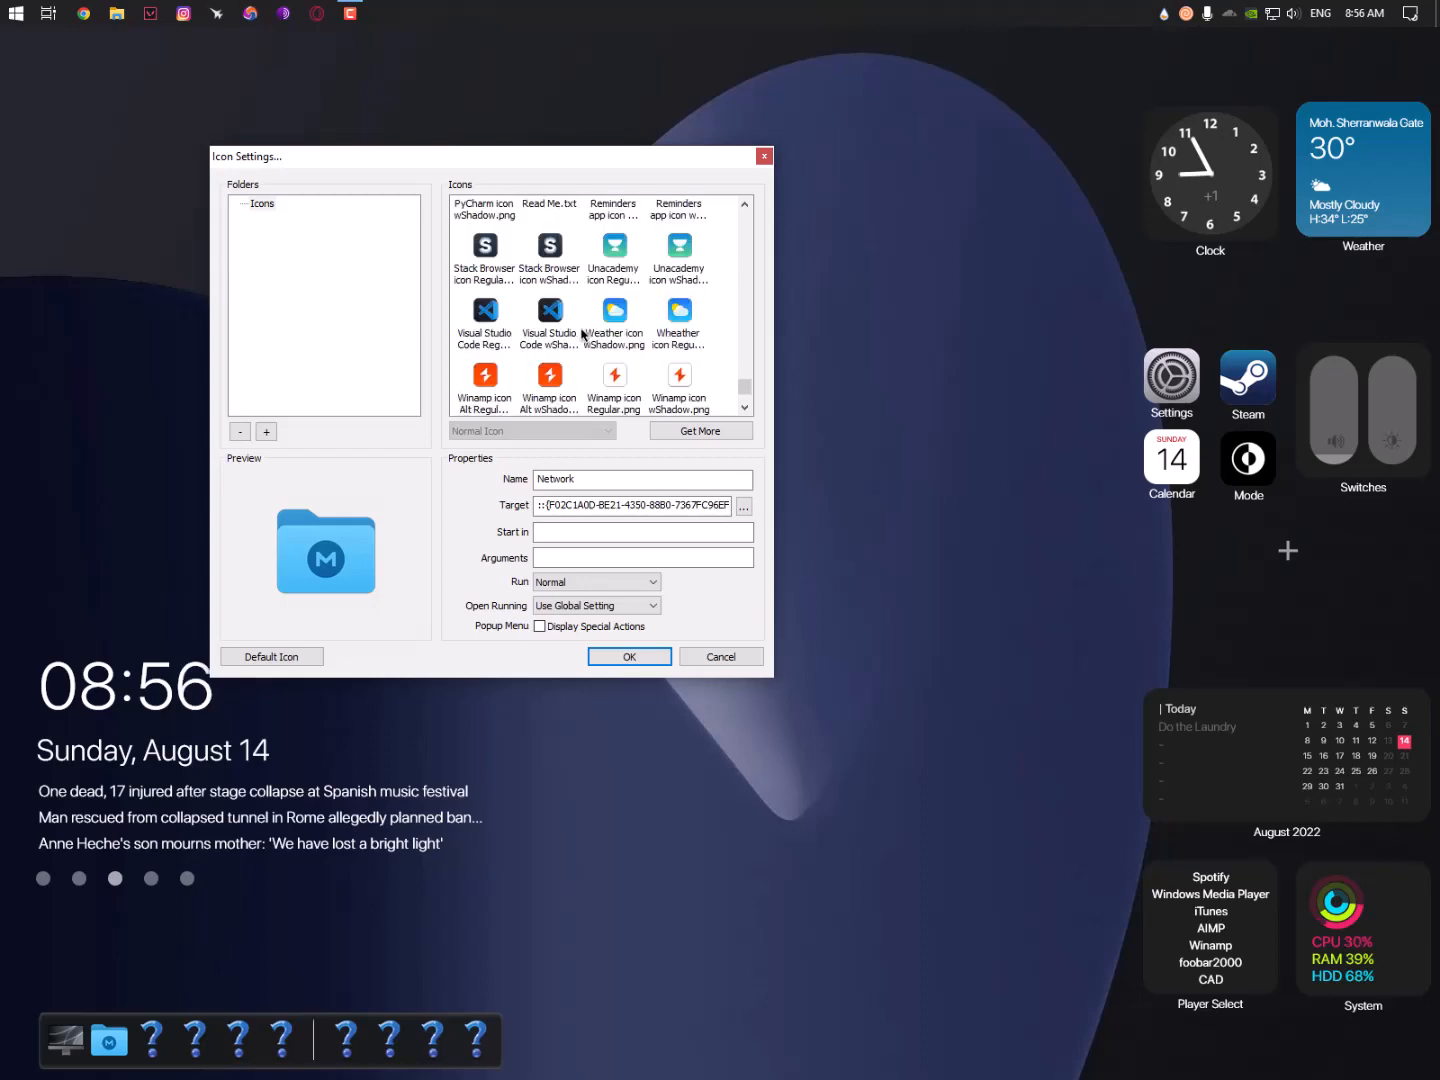
scroll(583, 335, "up", 5)
left_click(497, 266)
left_click_drag(569, 162, 424, 127)
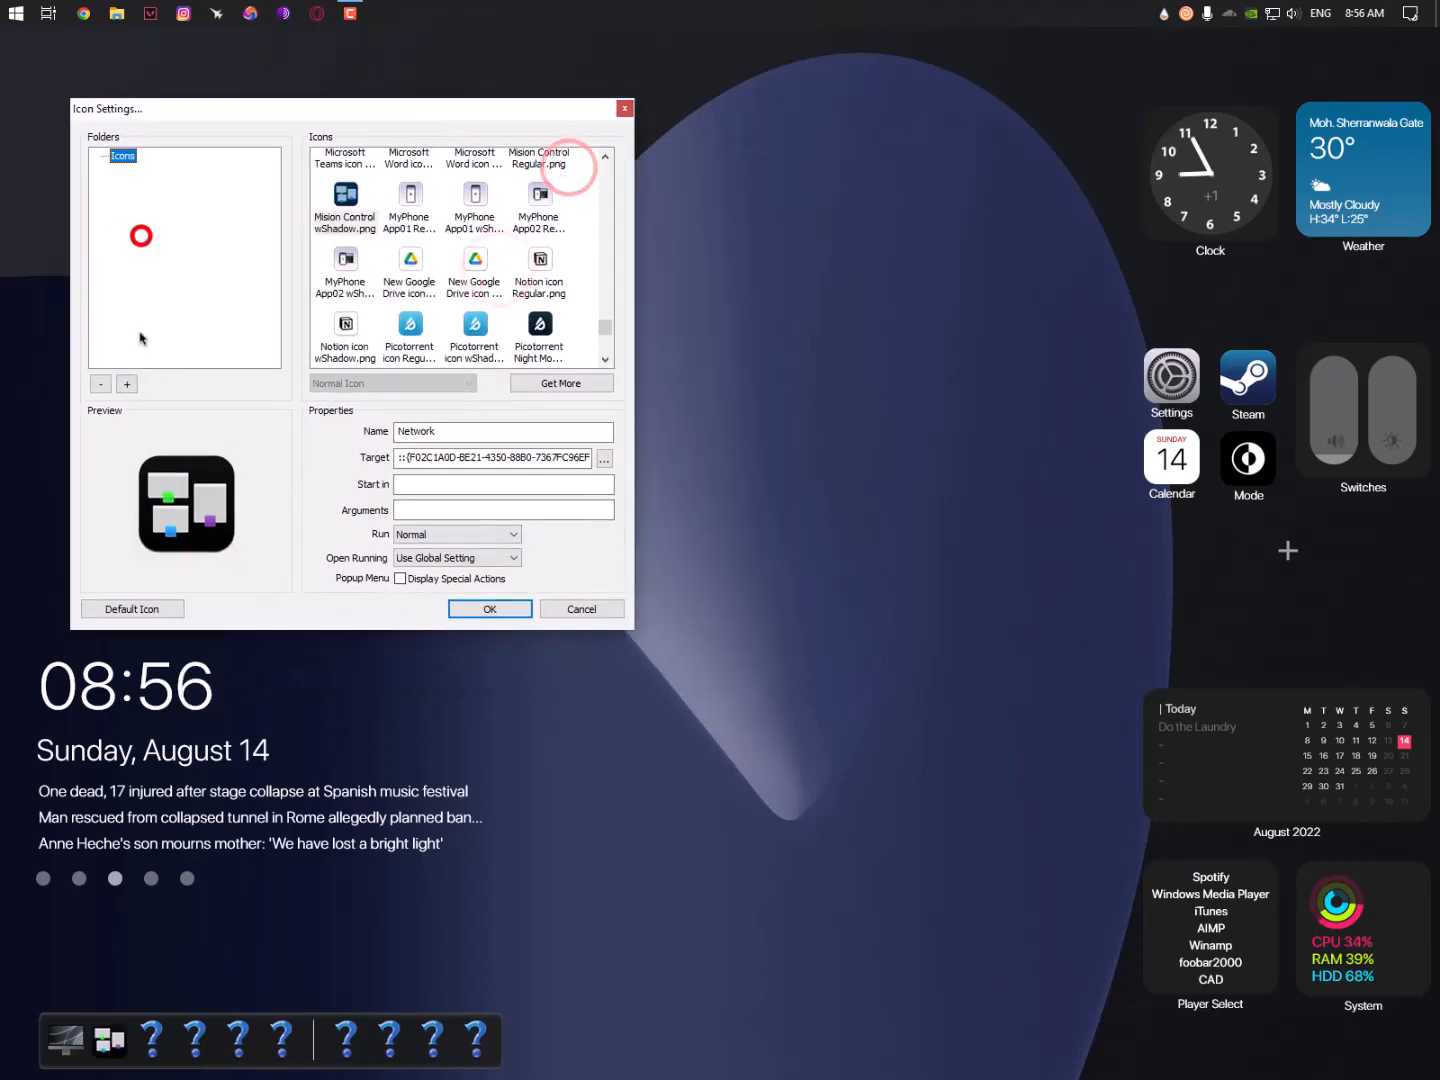
left_click(470, 612)
- Give the Documents item the MacOS Big Sur Added Folder icon after trying DAZN and Google Docs
right_click(154, 1024)
left_click(228, 866)
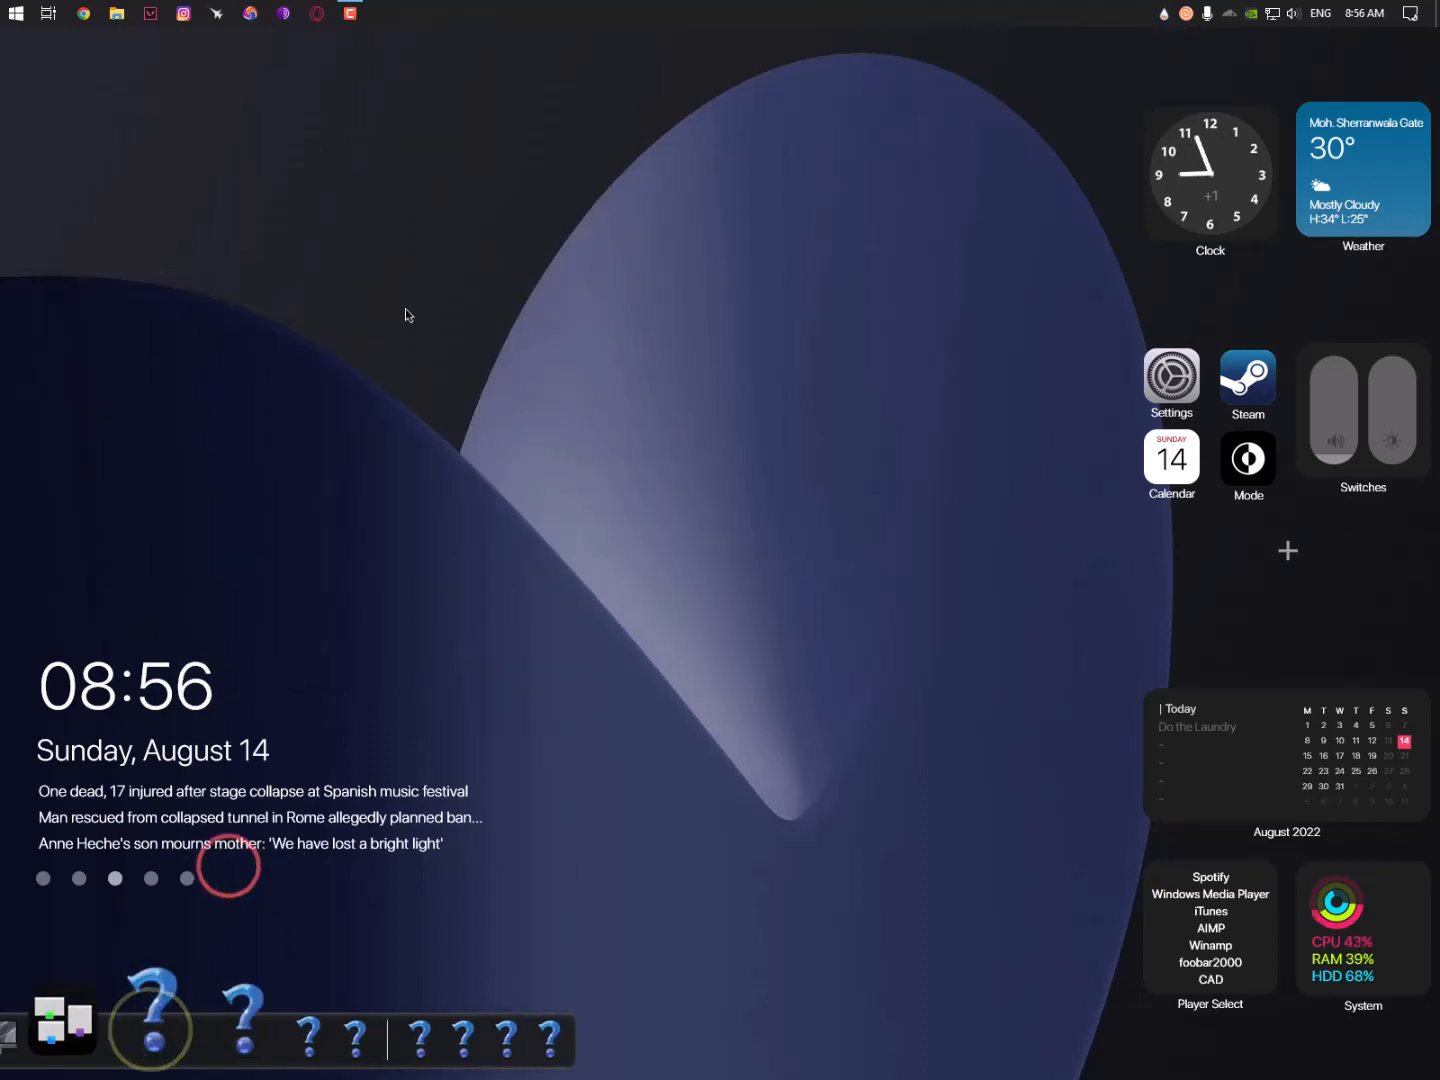
left_click_drag(589, 299, 328, 116)
scroll(525, 267, "down", 15)
left_click(644, 302)
left_click(448, 182)
left_click(517, 291)
left_click(578, 244)
left_click(449, 180)
scroll(550, 341, "down", 2)
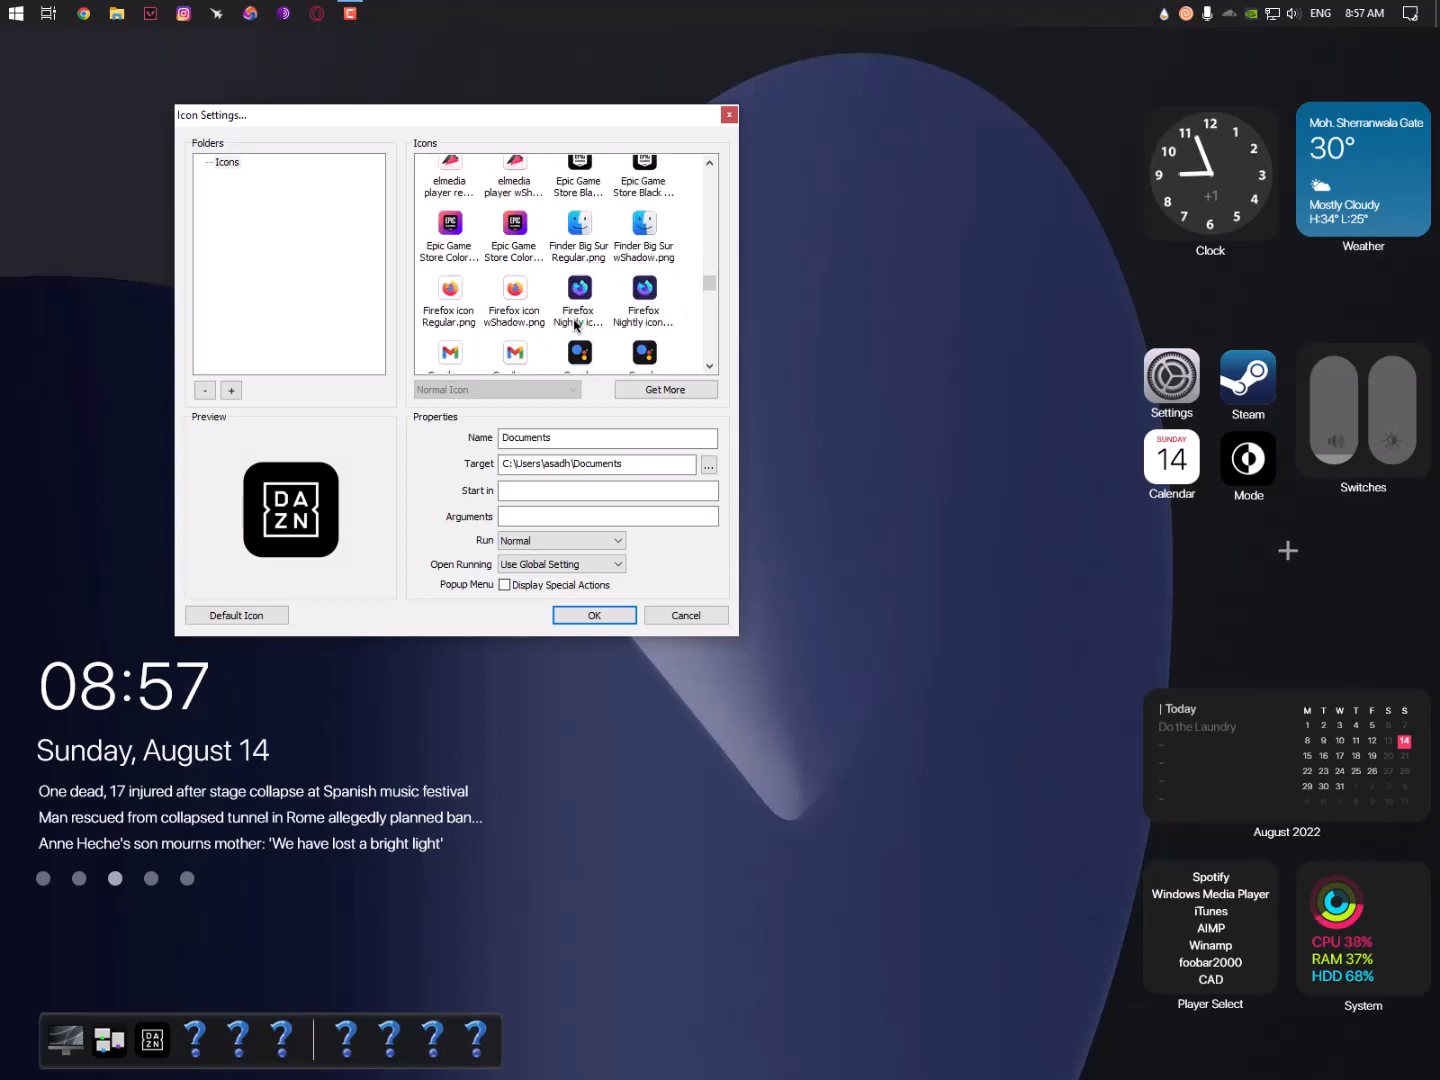
left_click(449, 205)
left_click(508, 218)
scroll(577, 311, "down", 5)
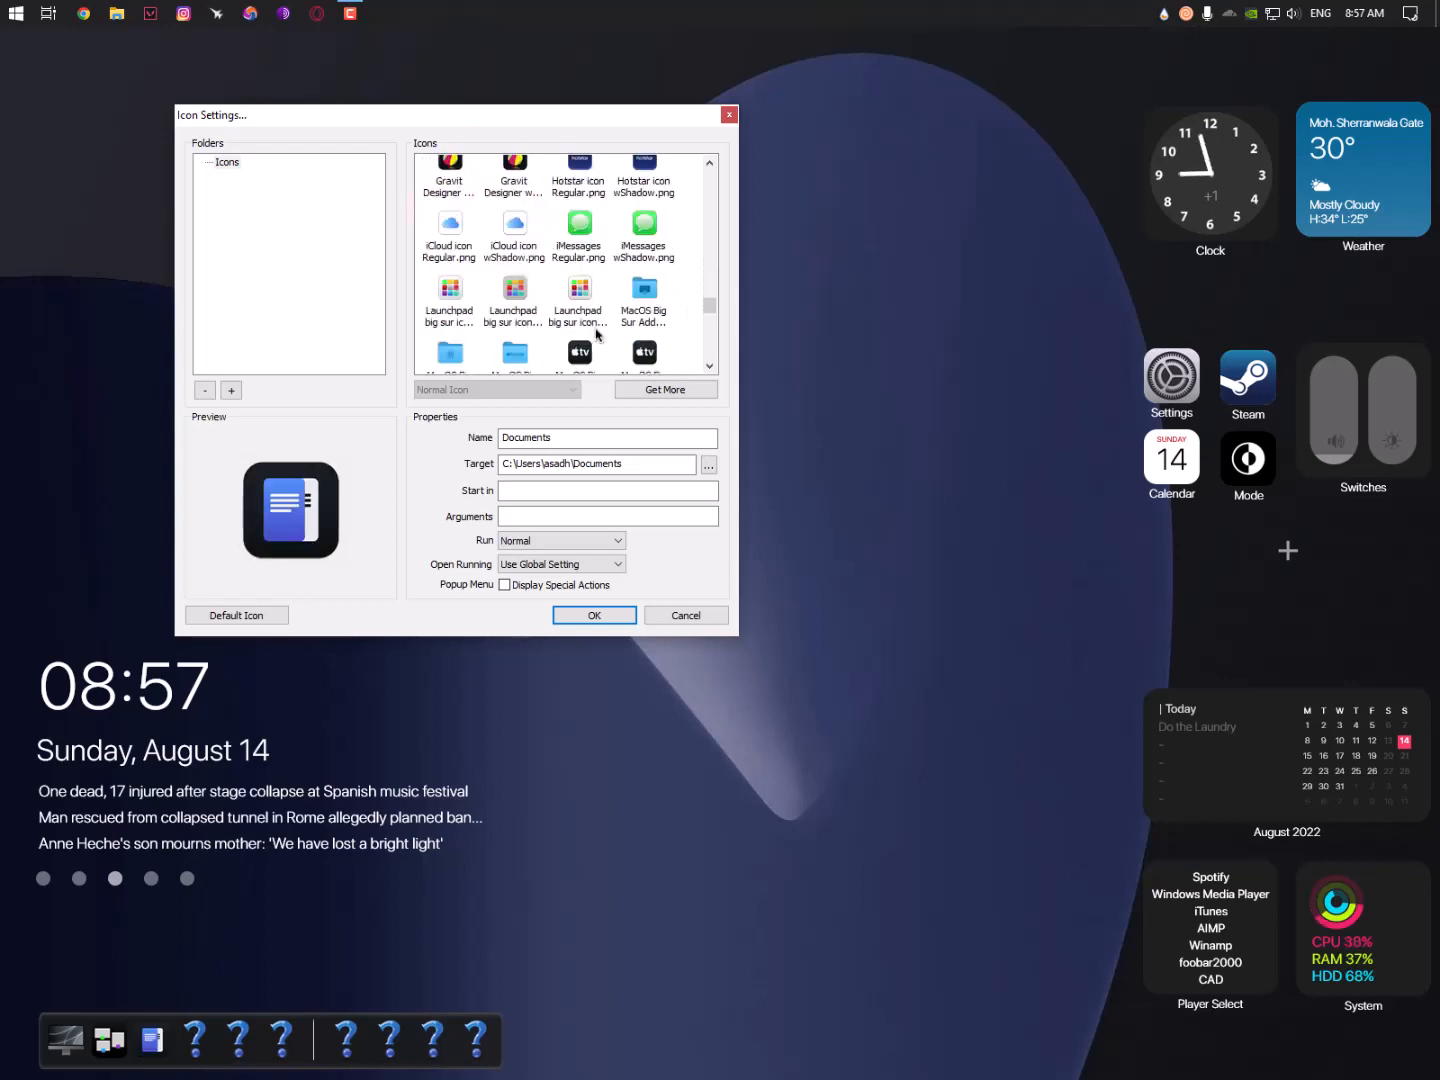
left_click(452, 277)
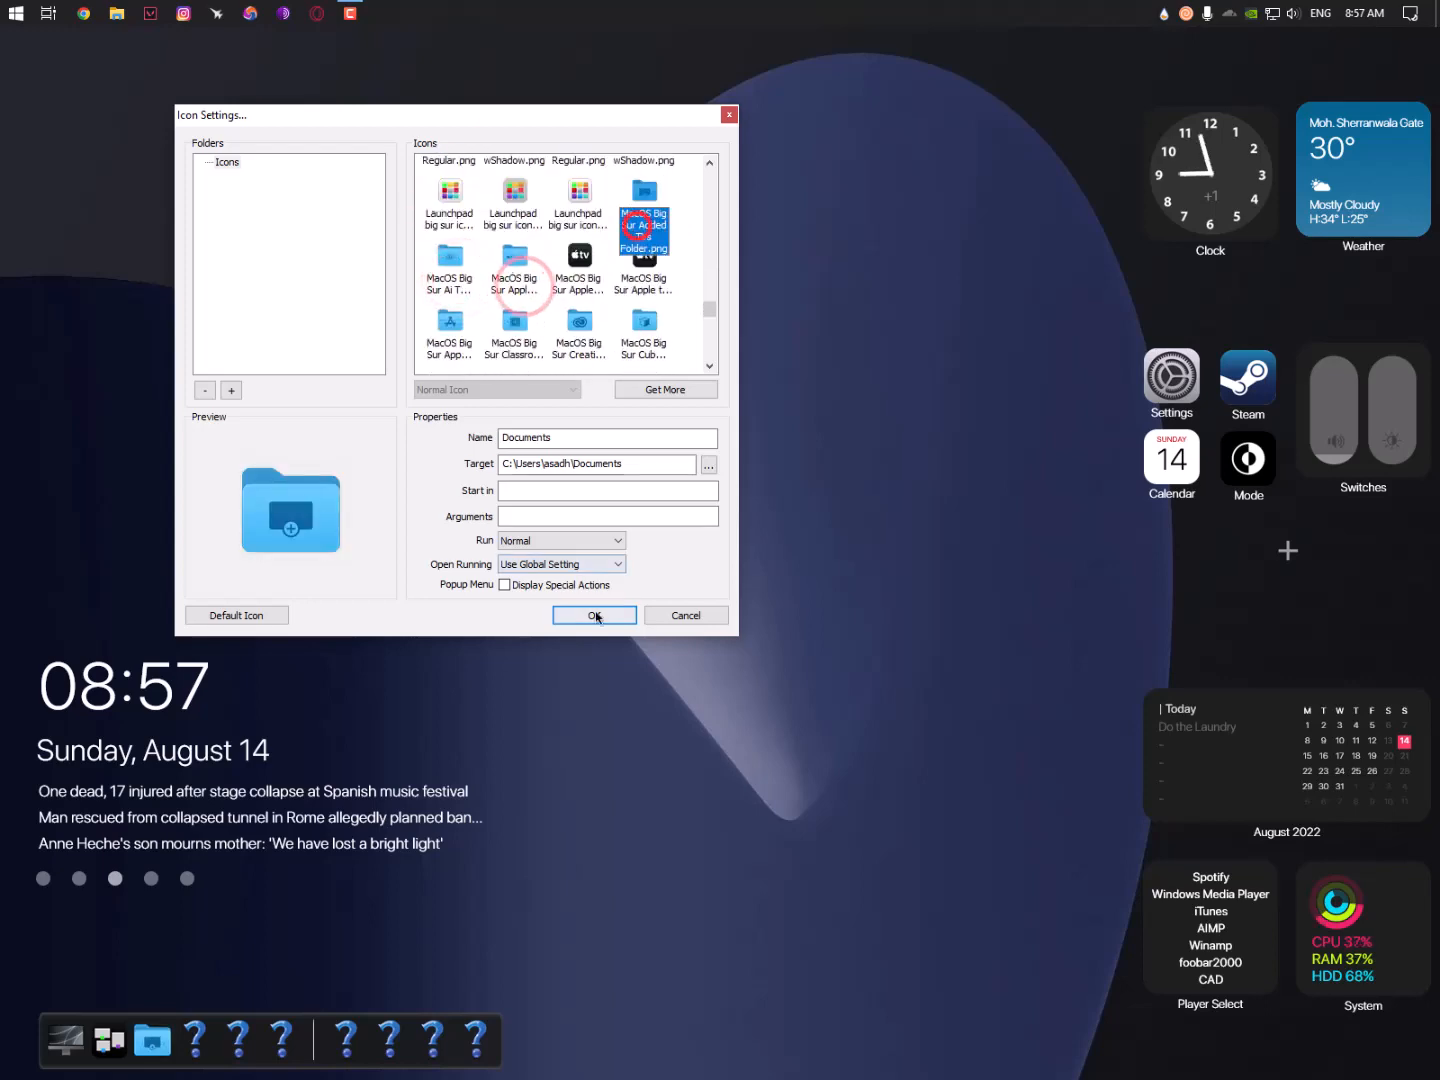
left_click(596, 617)
right_click(193, 1036)
left_click(258, 863)
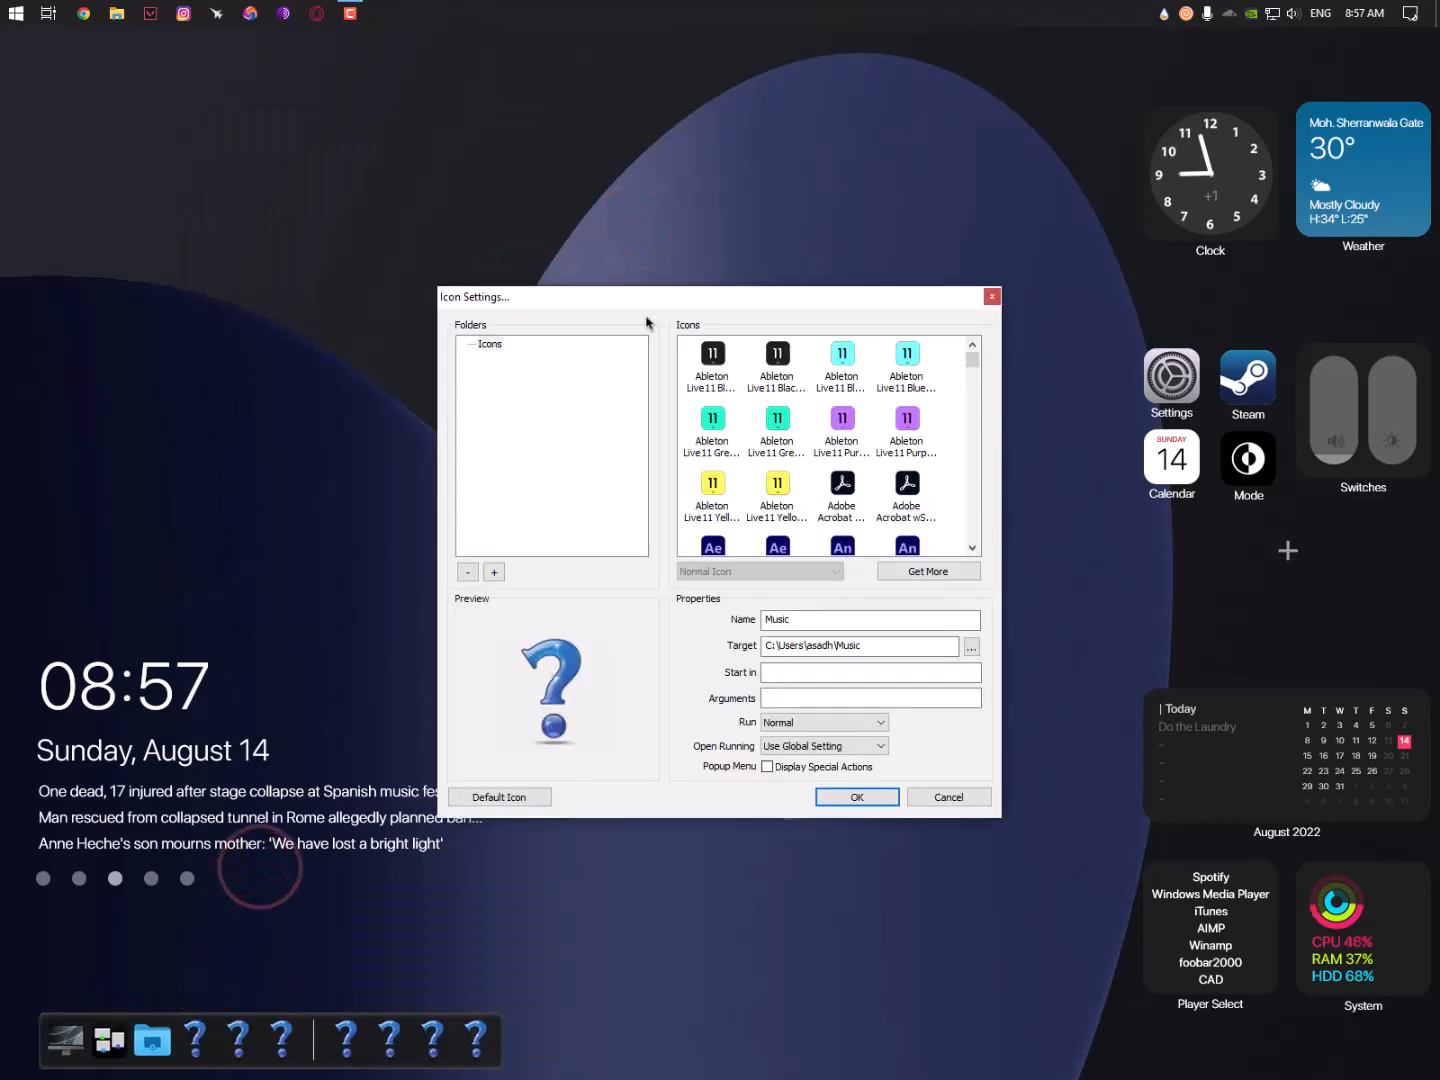
- Give the Music item a blue Big Sur music folder icon
scroll(570, 289, "down", 10)
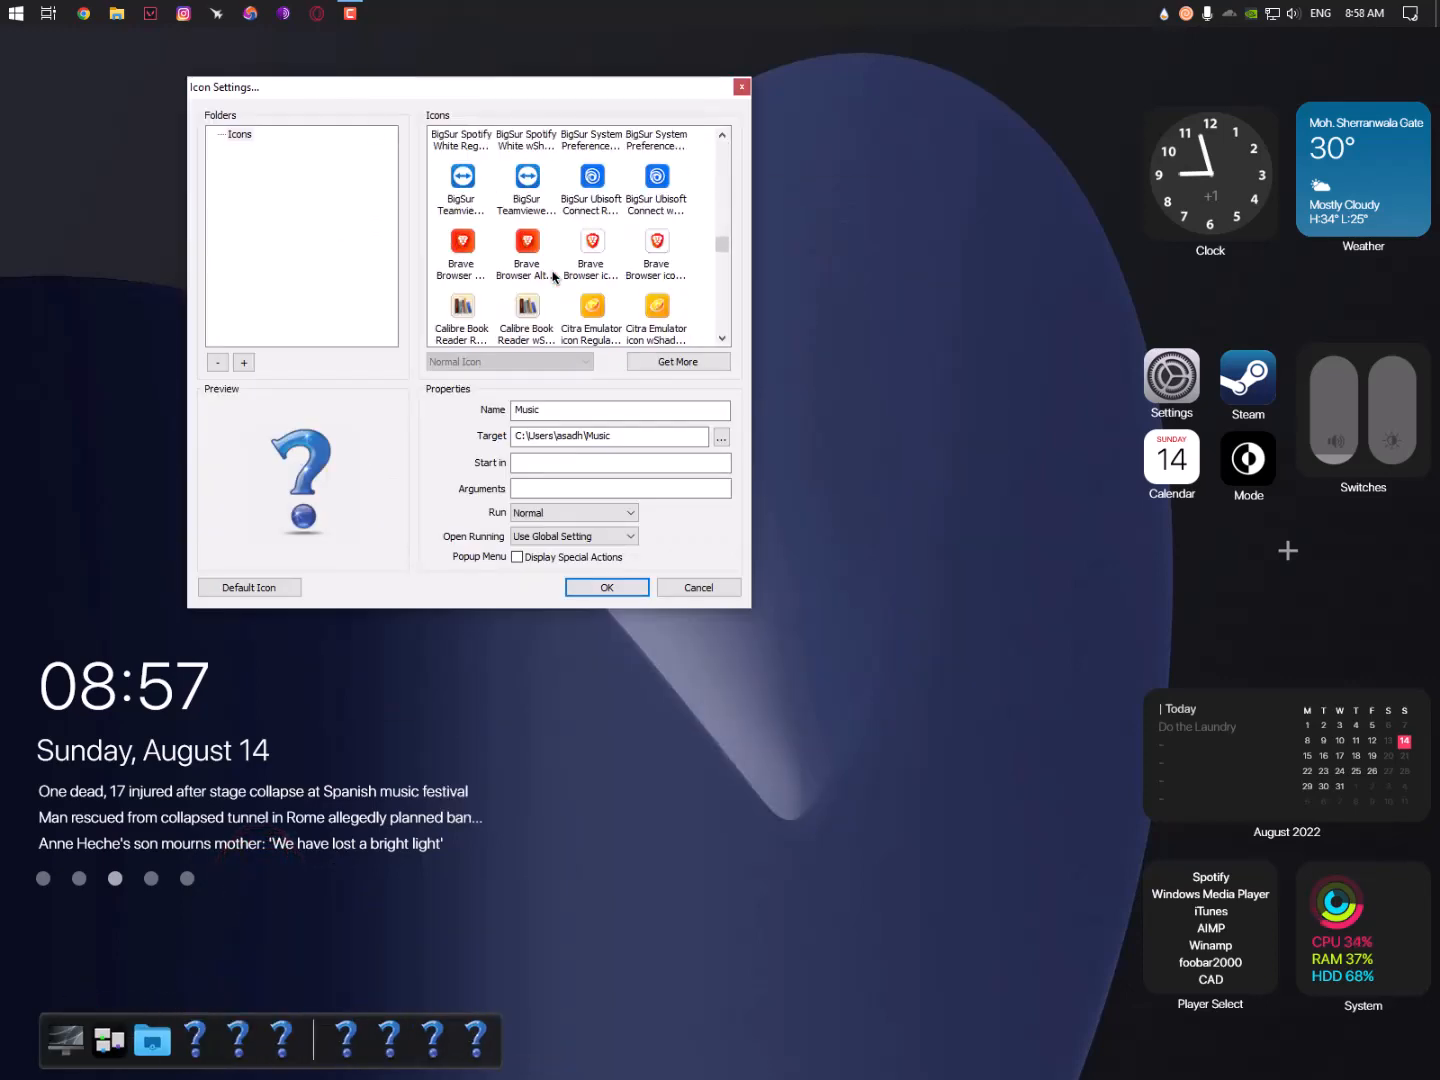
scroll(554, 278, "down", 10)
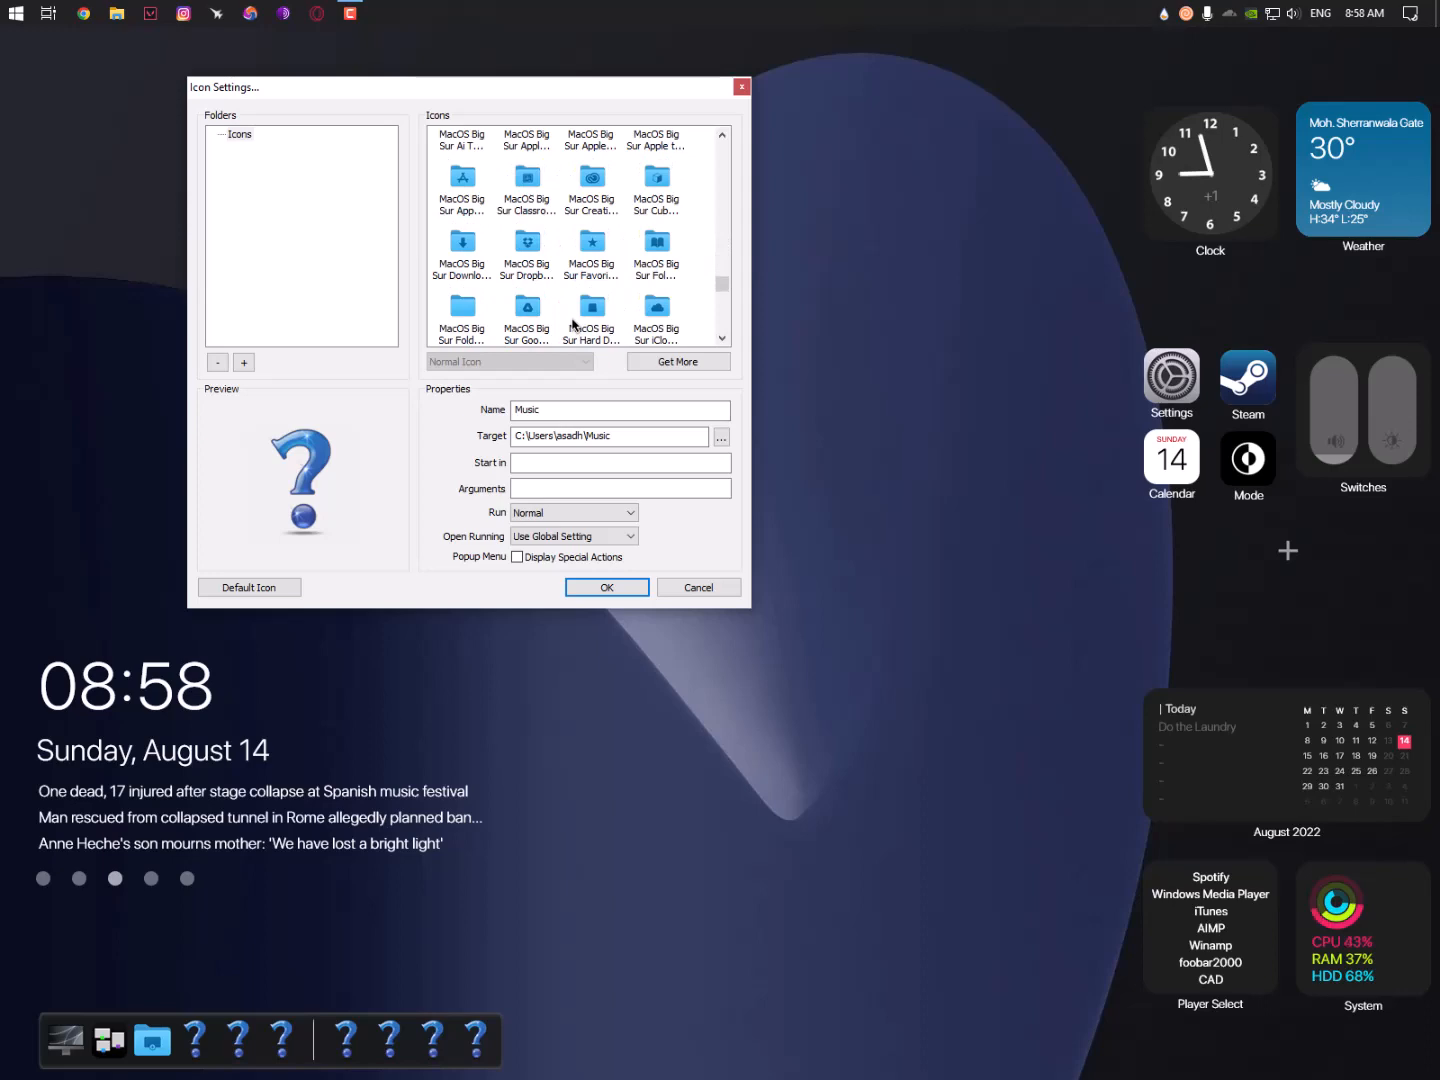
left_click(533, 287)
left_click(612, 587)
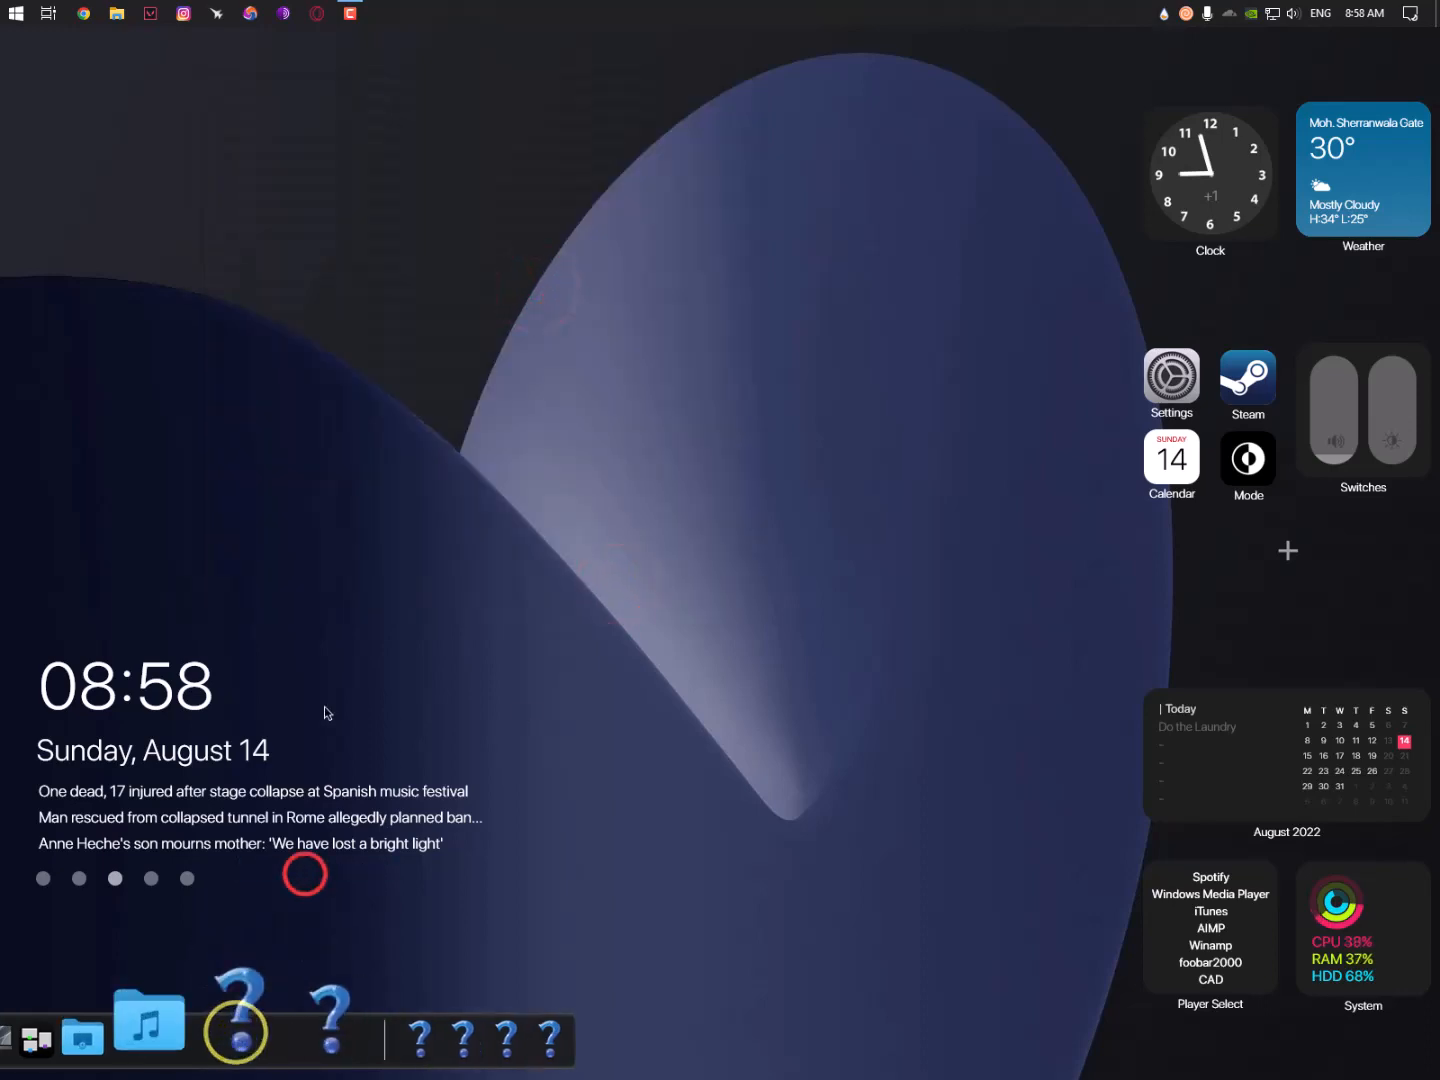
- Give the Pictures item the blue Big Sur Photos folder icon
scroll(805, 470, "down", 15)
left_click(805, 465)
left_click(777, 488)
key("p")
key("p")
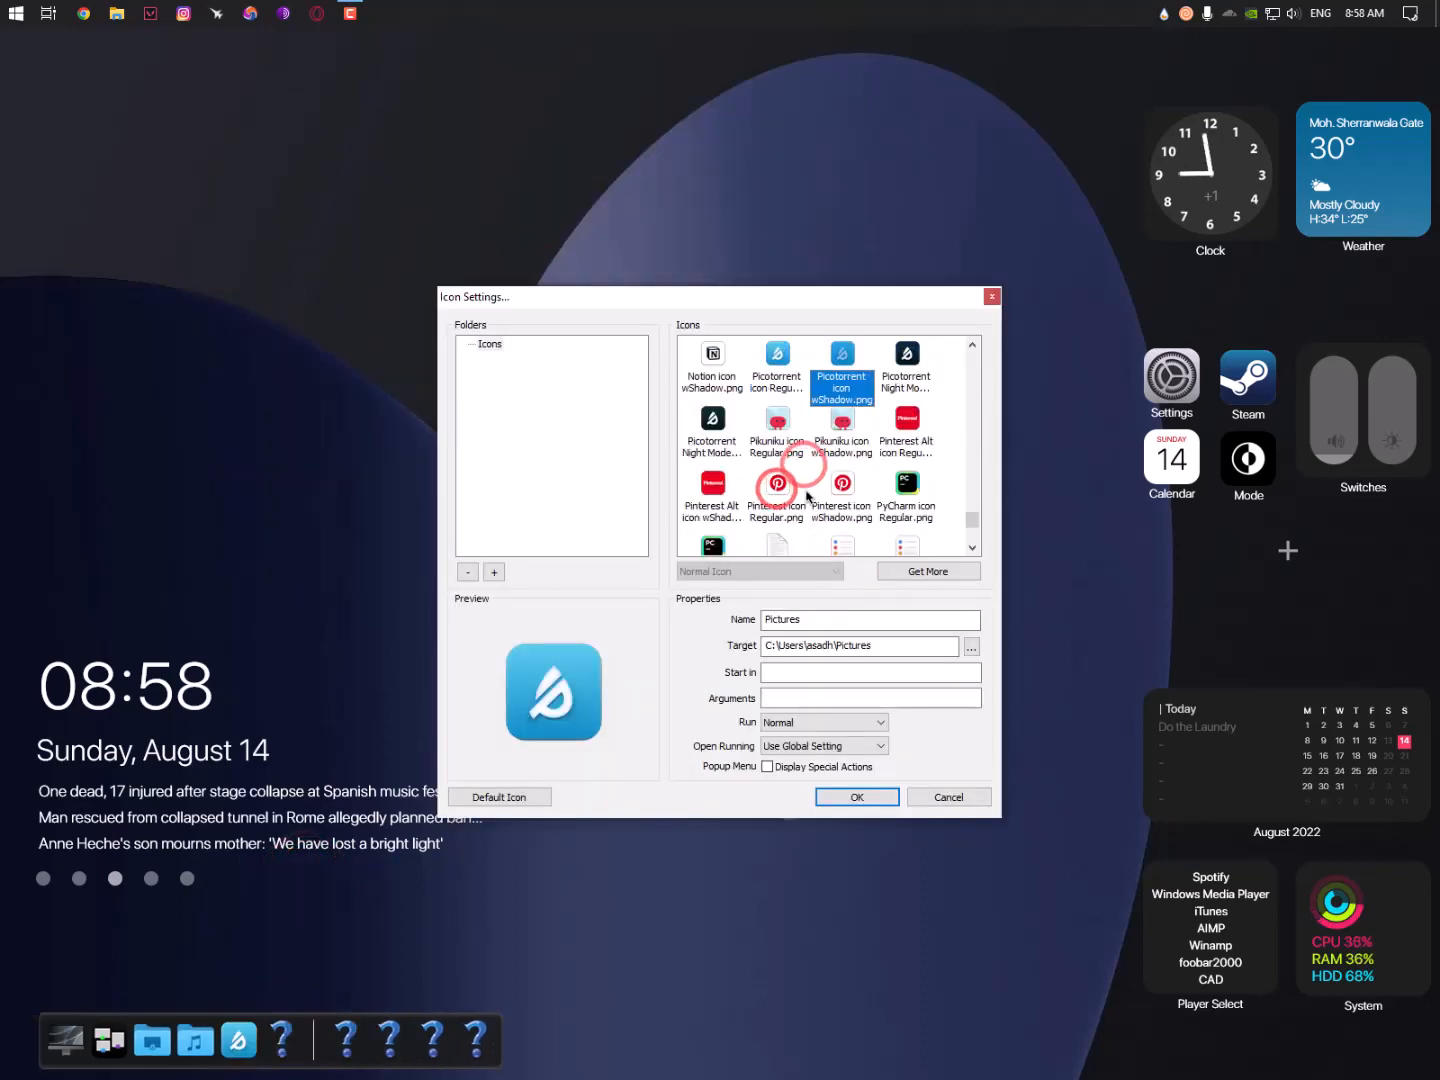
key("p")
key("p")
key("p")
key("p")
key("p")
key("p")
key("p")
key("p")
key("p")
key("p")
scroll(805, 496, "down", 4)
scroll(805, 496, "up", 8)
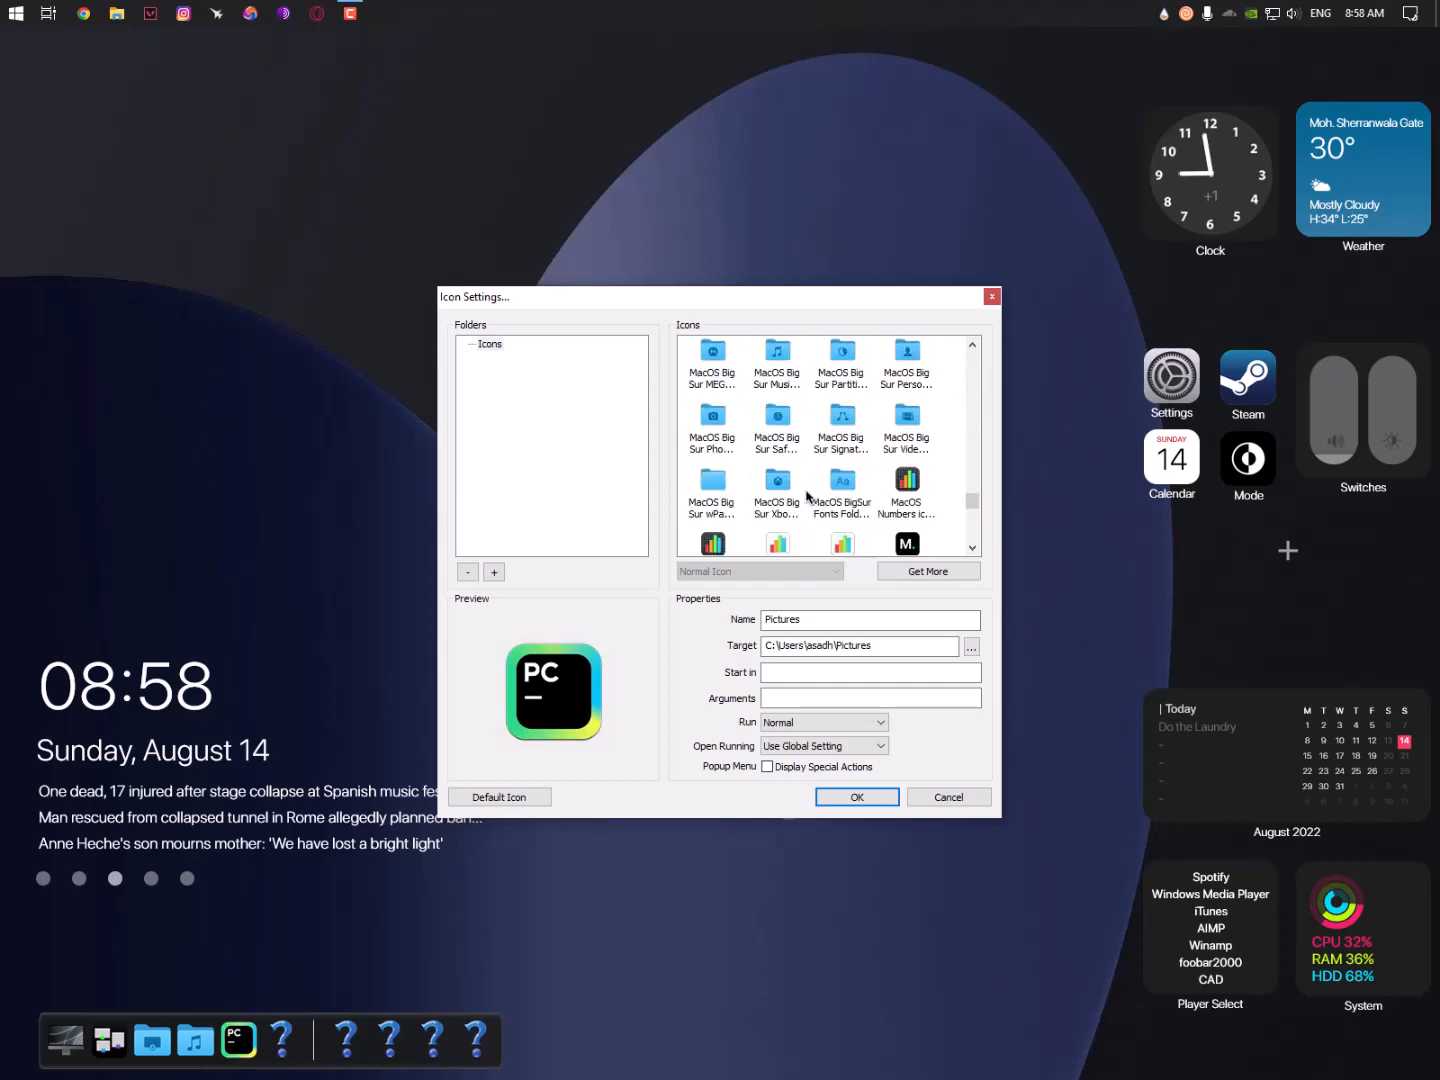
left_click(729, 424)
left_click(886, 796)
- Open Icon Settings for the All Control Panel Items shortcut and browse icons like Calibre
right_click(283, 1032)
left_click(326, 875)
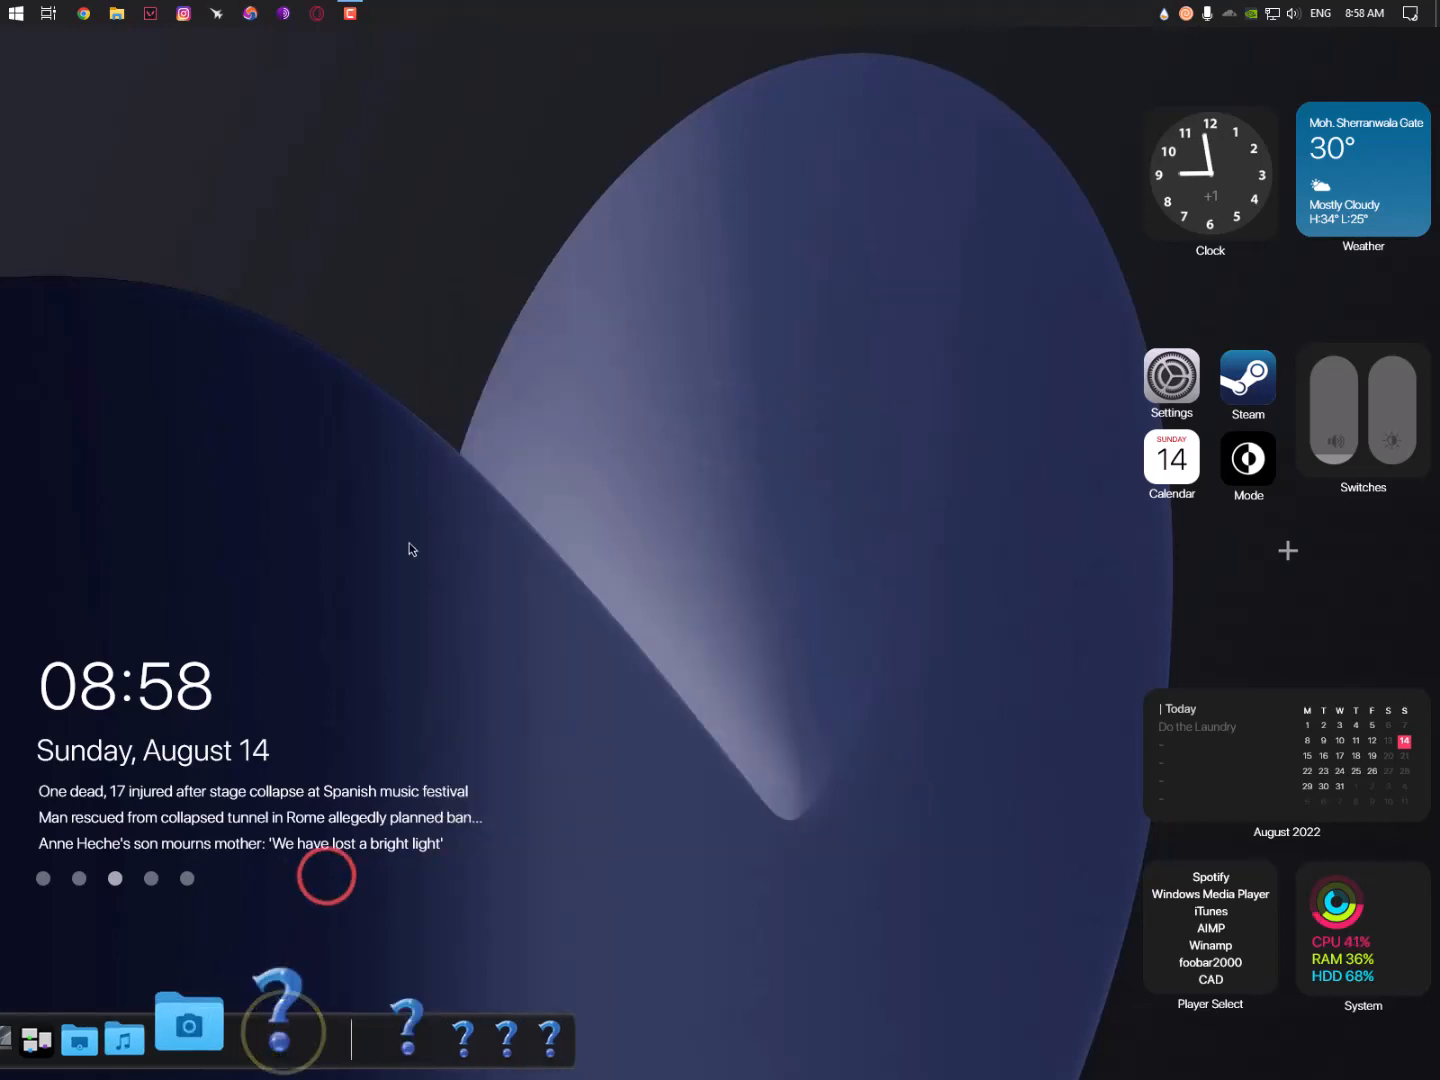
scroll(797, 418, "down", 5)
left_click_drag(771, 301, 709, 149)
left_click(717, 330)
scroll(721, 356, "down", 2)
left_click(721, 352)
key("c")
scroll(748, 373, "down", 2)
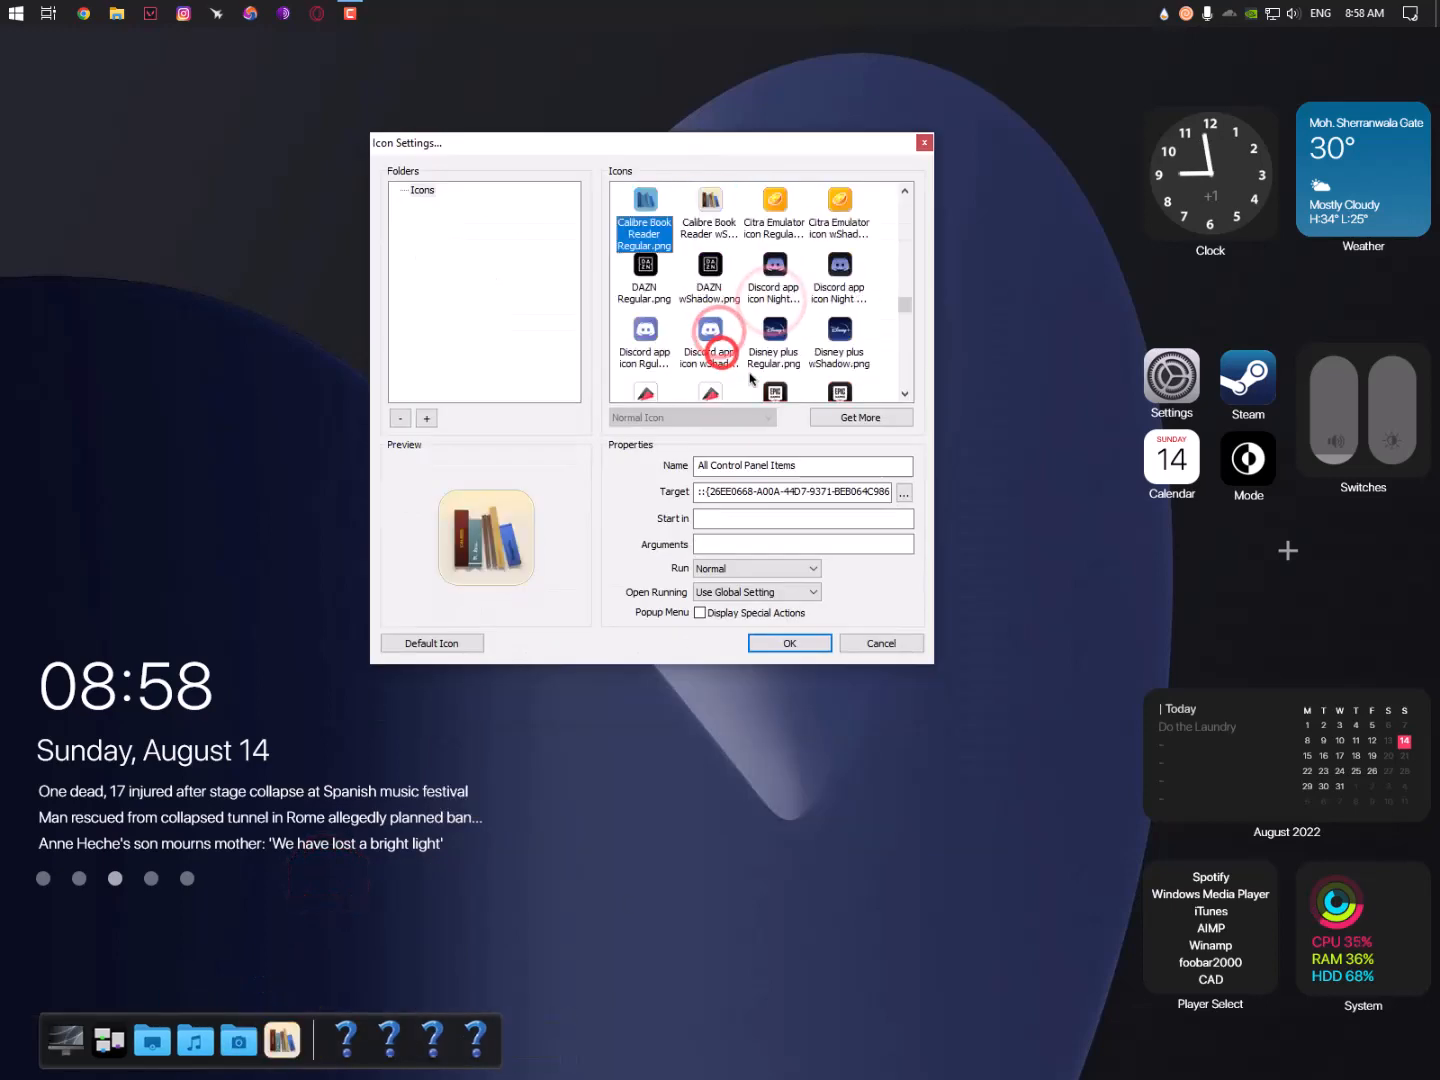
key("c")
key("c")
key("c")
key("c")
scroll(755, 309, "down", 15)
- Try Apple Arcade, plain and Downloads folders, then select a blue Big Sur folder icon
left_click(718, 320)
scroll(775, 350, "down", 1)
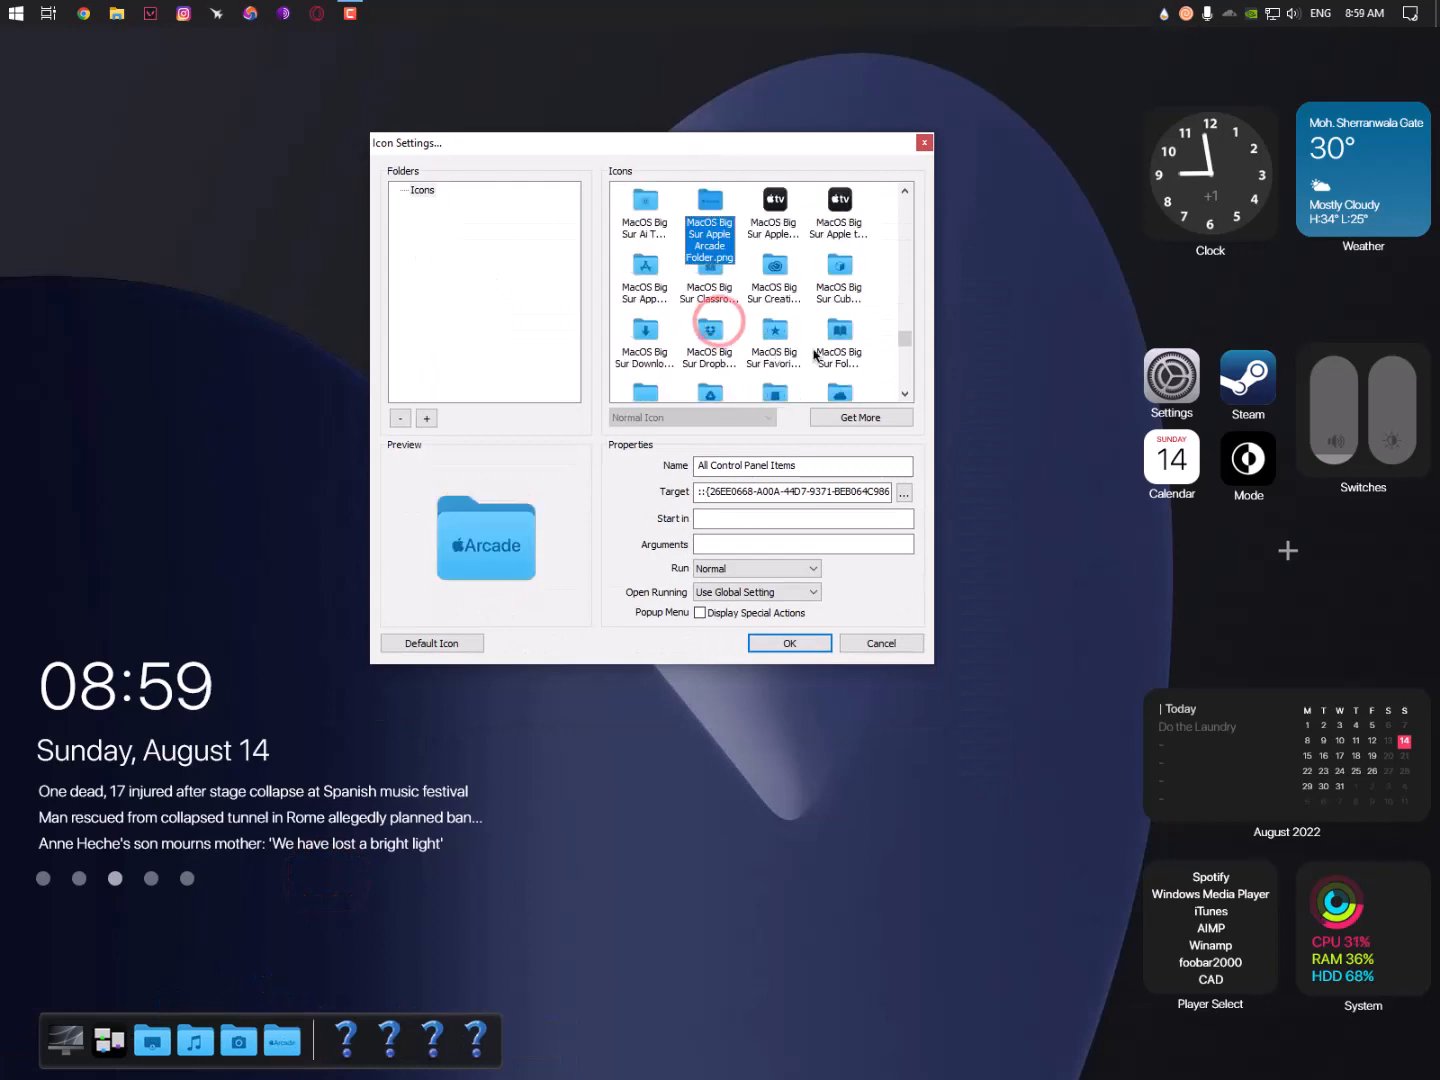
scroll(815, 355, "down", 1)
left_click(645, 301)
left_click(648, 239)
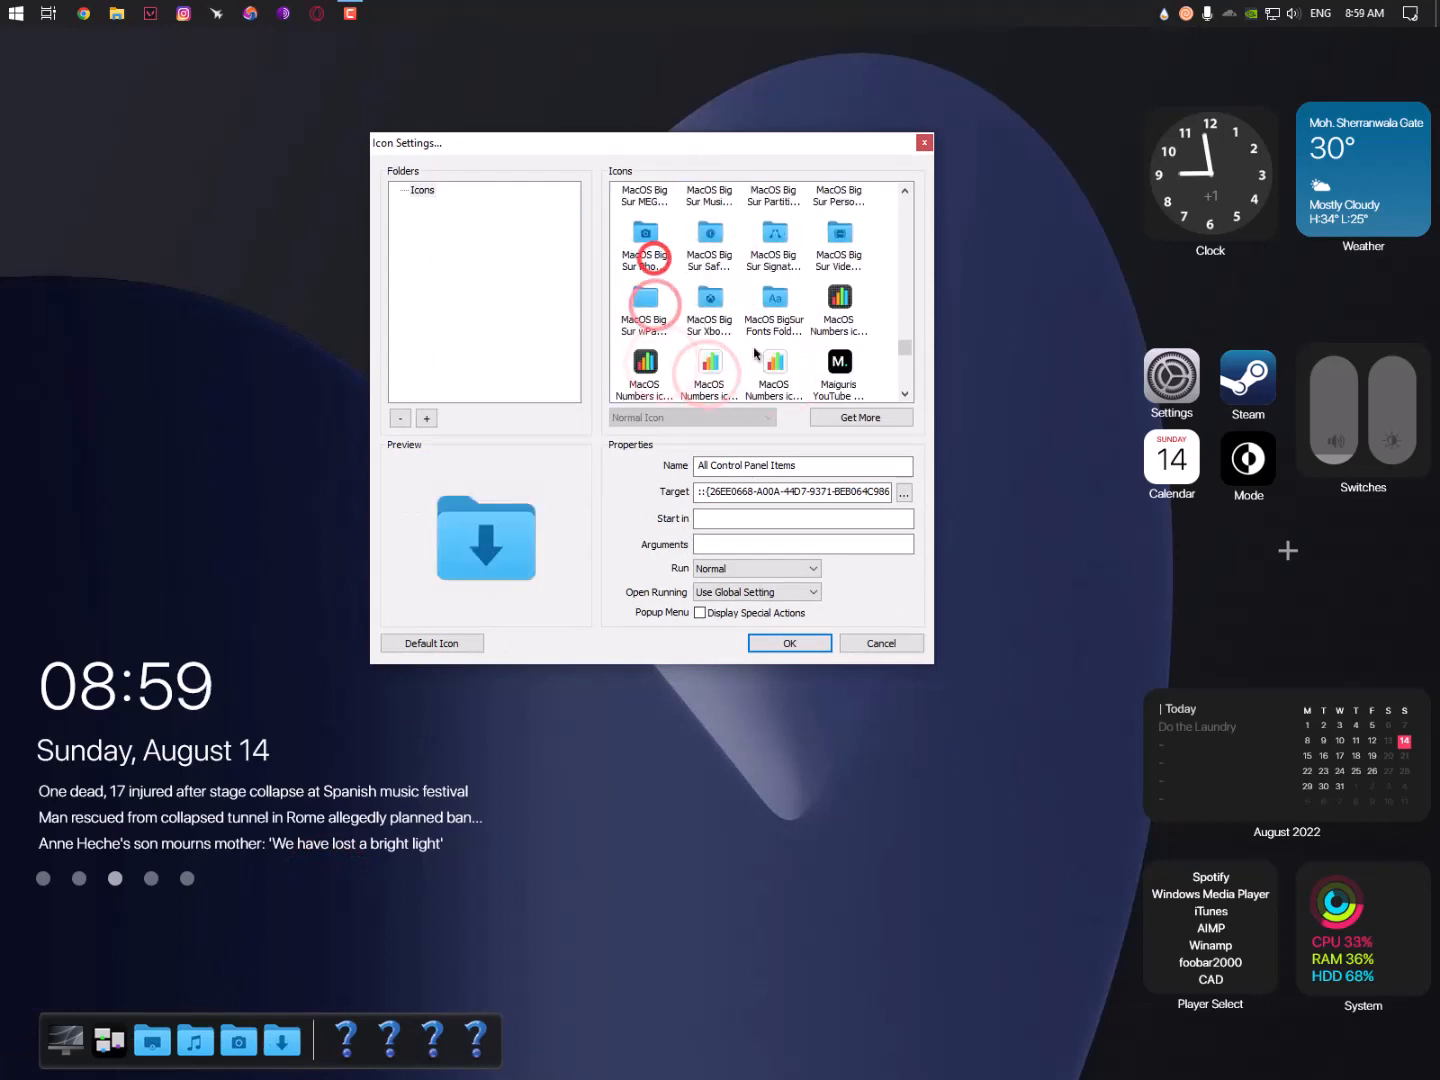
scroll(760, 349, "down", 10)
scroll(755, 352, "down", 5)
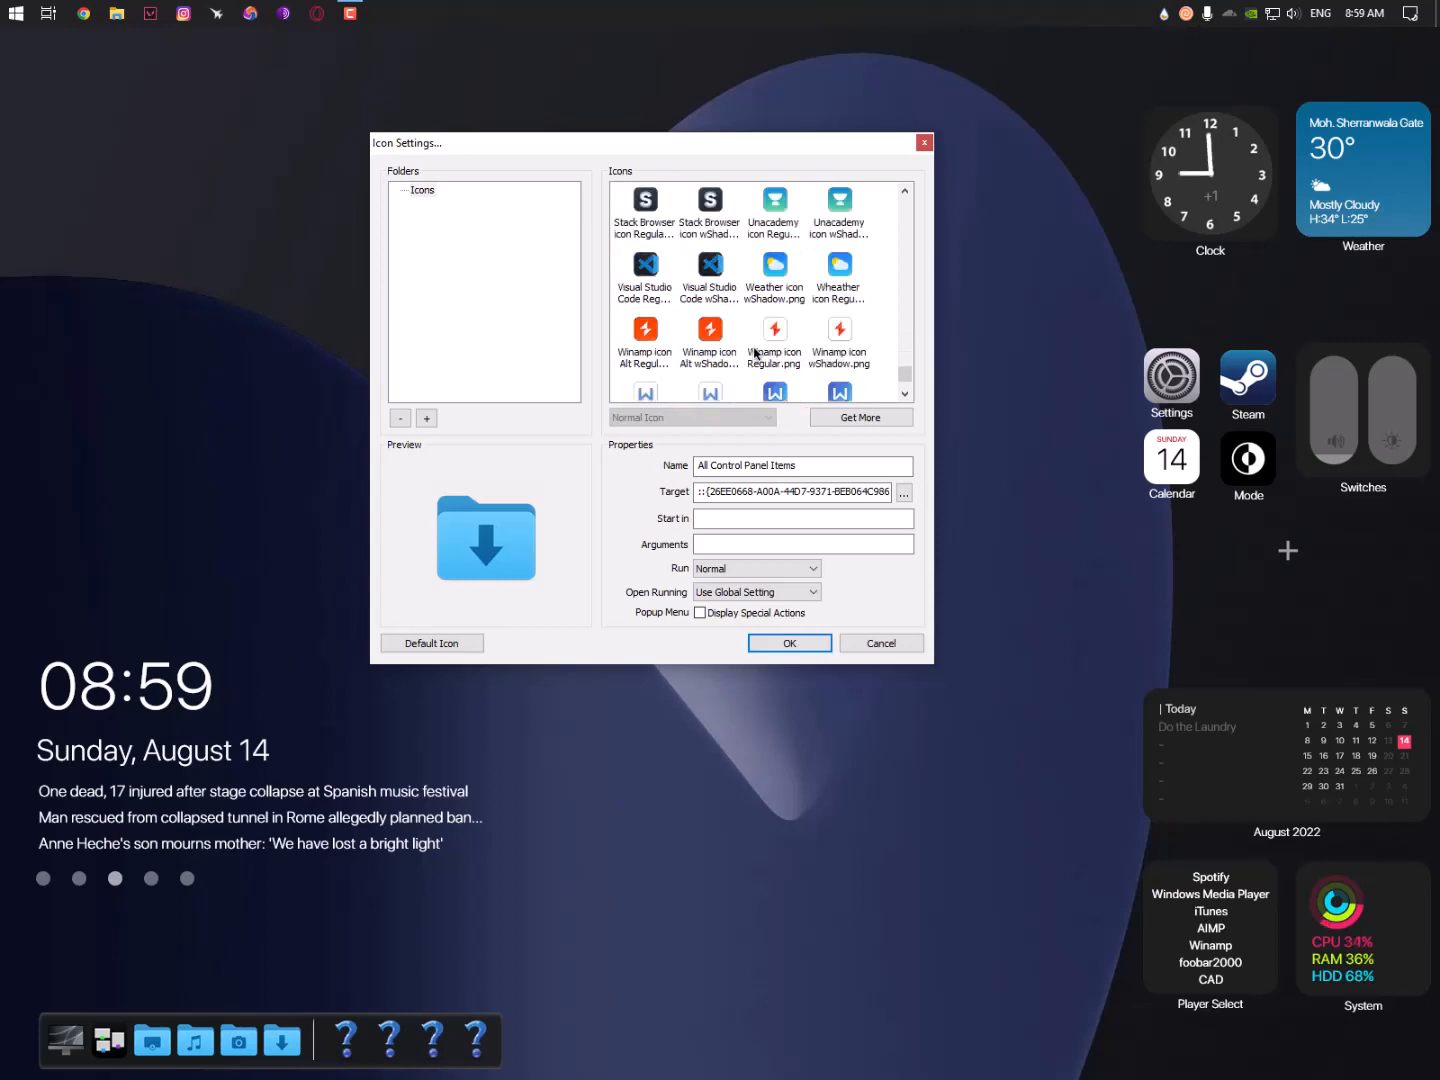
scroll(678, 318, "up", 10)
left_click(645, 250)
scroll(761, 330, "up", 2)
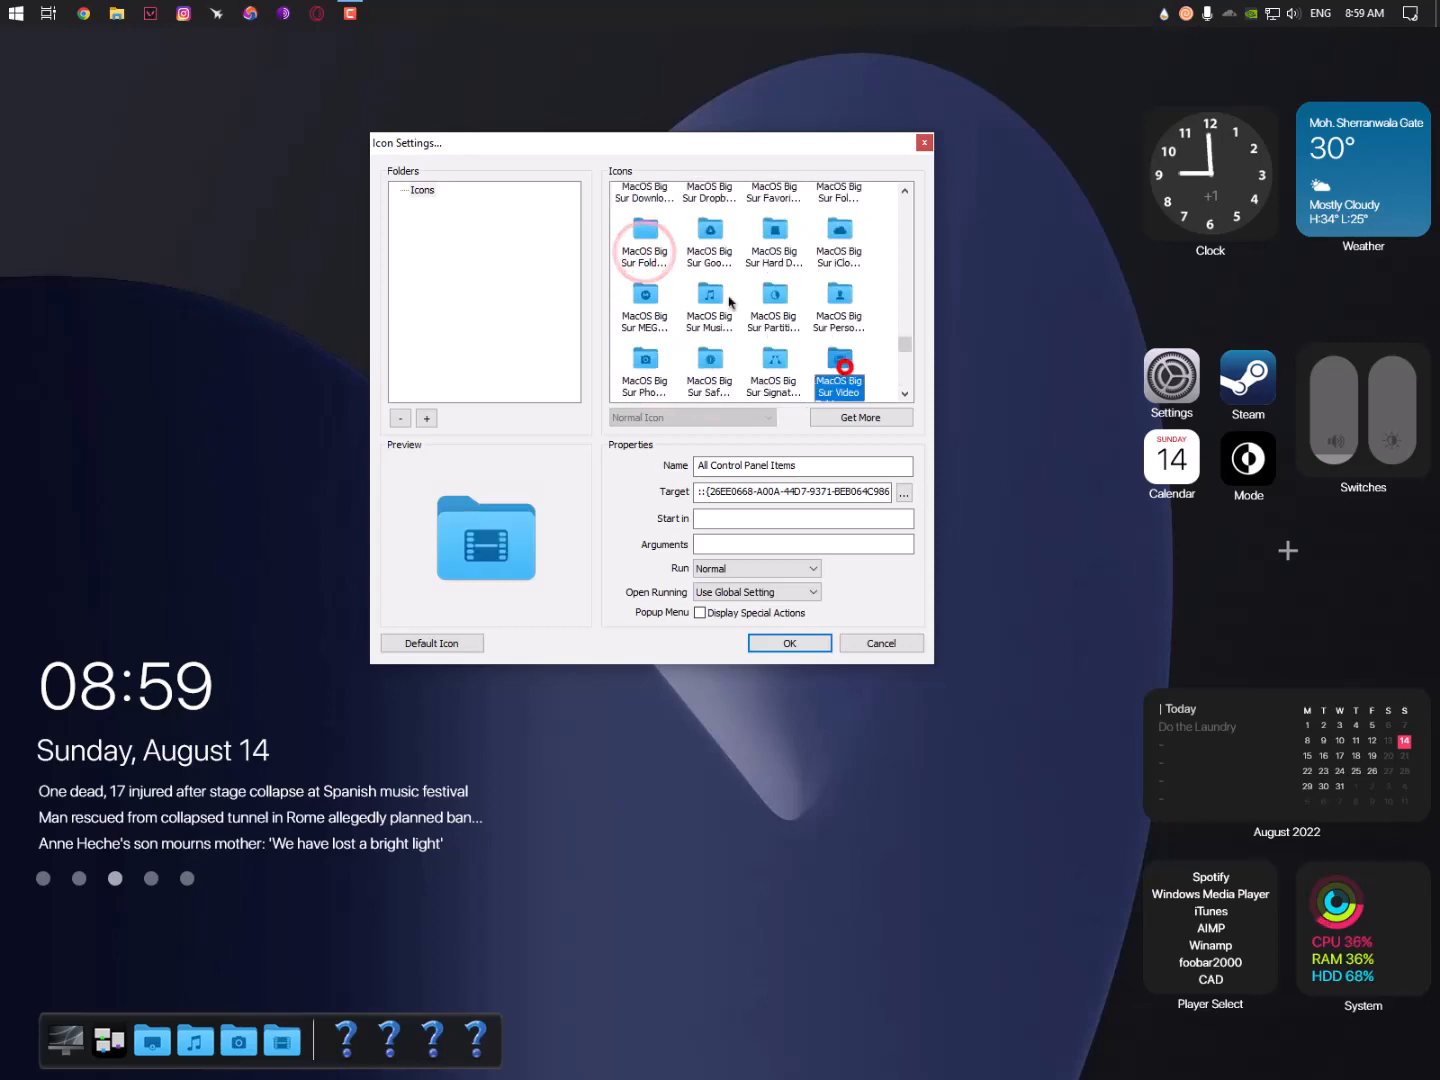
left_click_drag(637, 145, 363, 102)
- Apply the chosen folder icon and delete a question-mark placeholder from the dock
left_click(492, 600)
right_click(343, 1010)
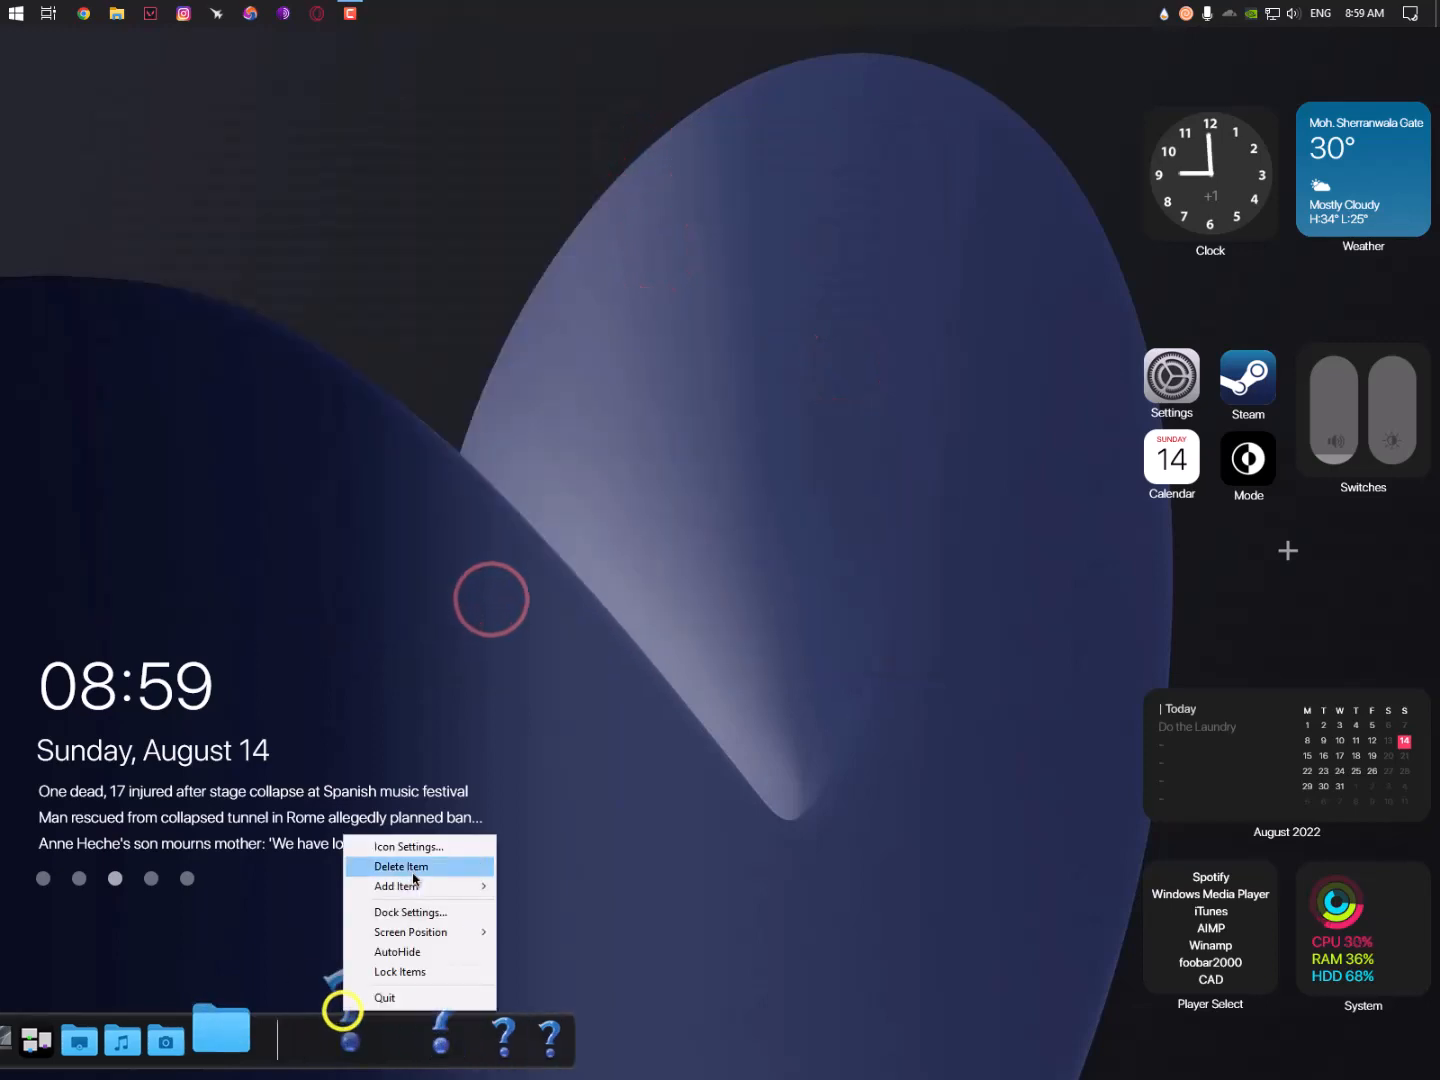
left_click(413, 874)
left_click(352, 1028)
left_click(915, 321)
- Open Icon Settings for the Dock Settings shortcut and try icons such as Archicad
right_click(353, 1027)
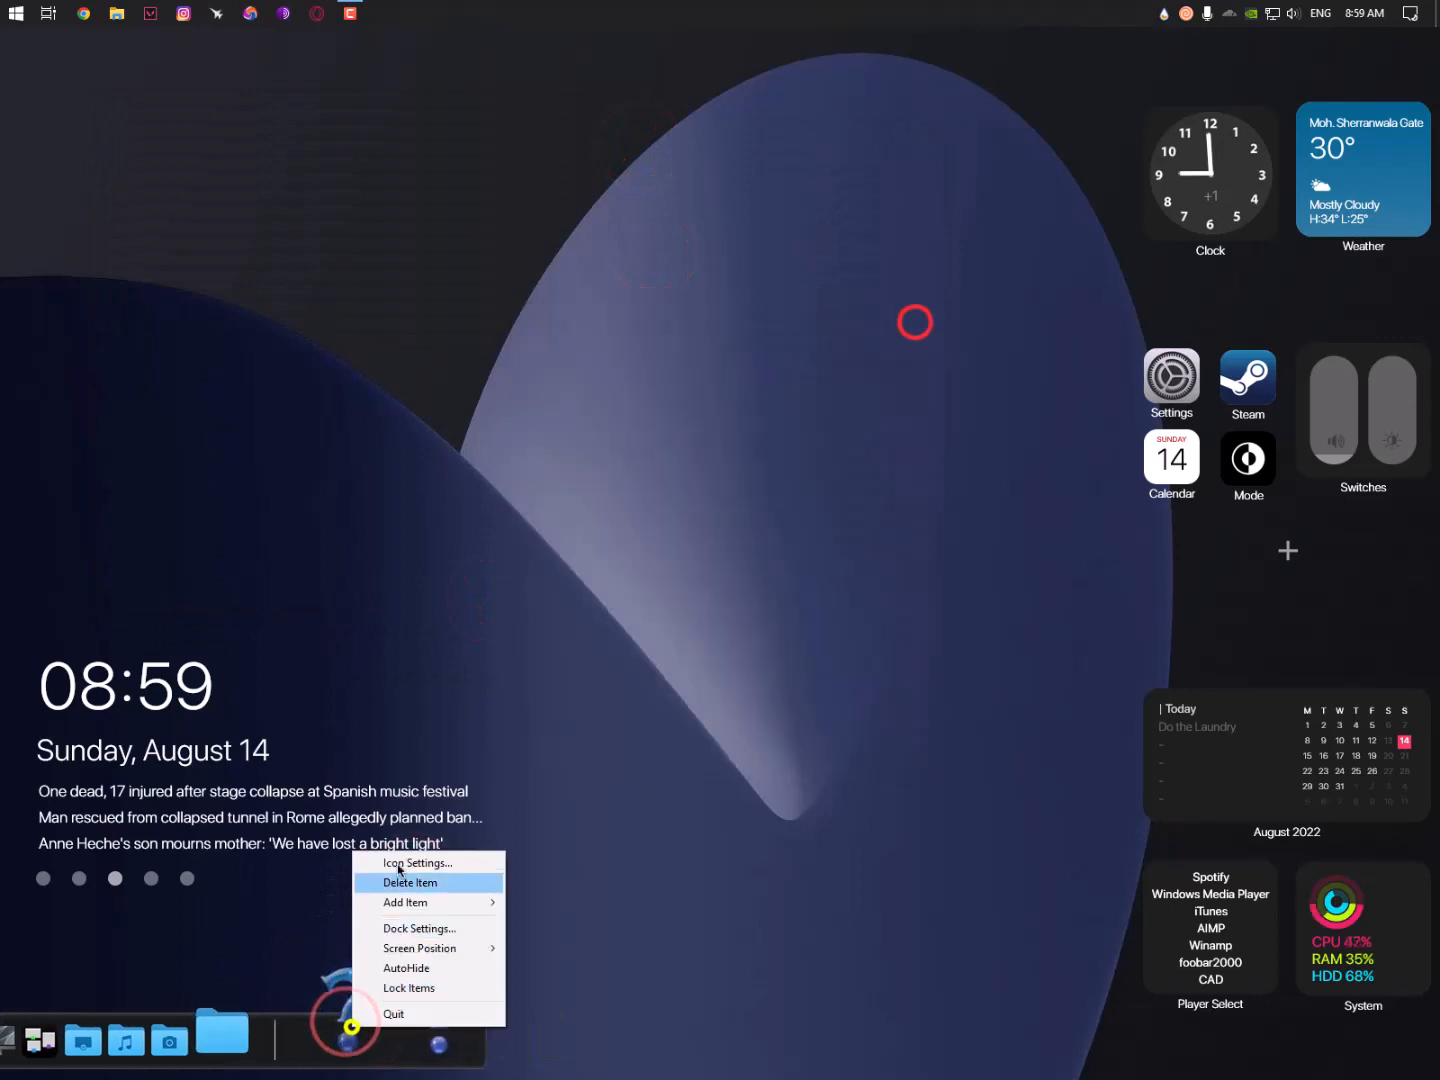
left_click(397, 865)
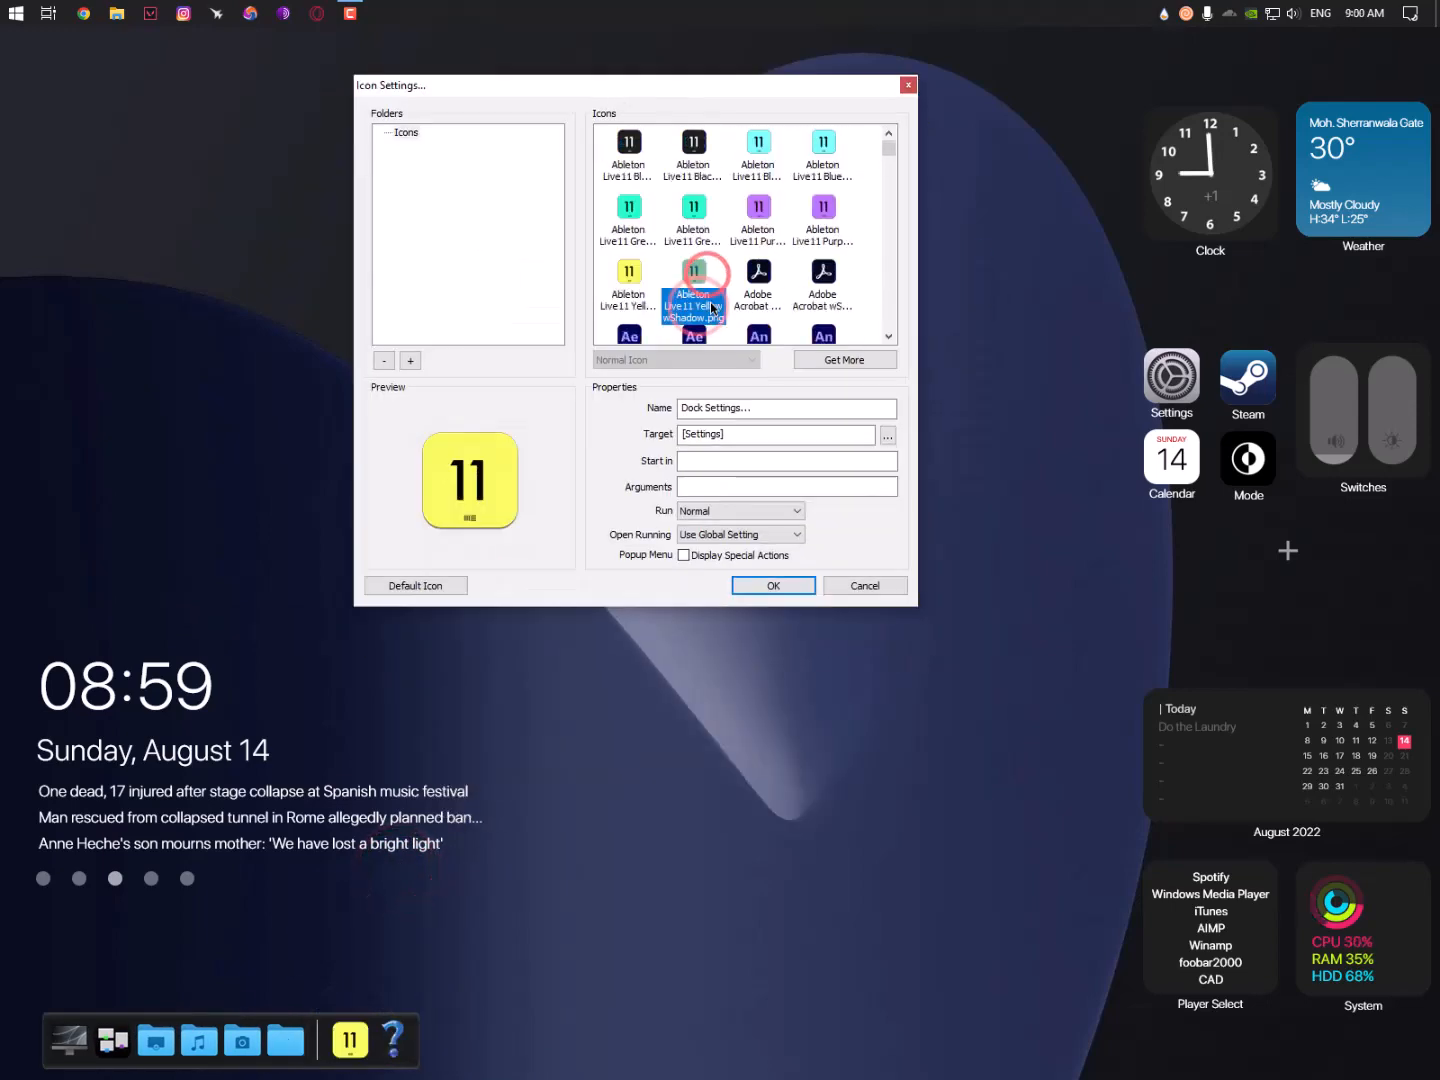
scroll(722, 290, "down", 5)
left_click(740, 227)
scroll(755, 260, "down", 1)
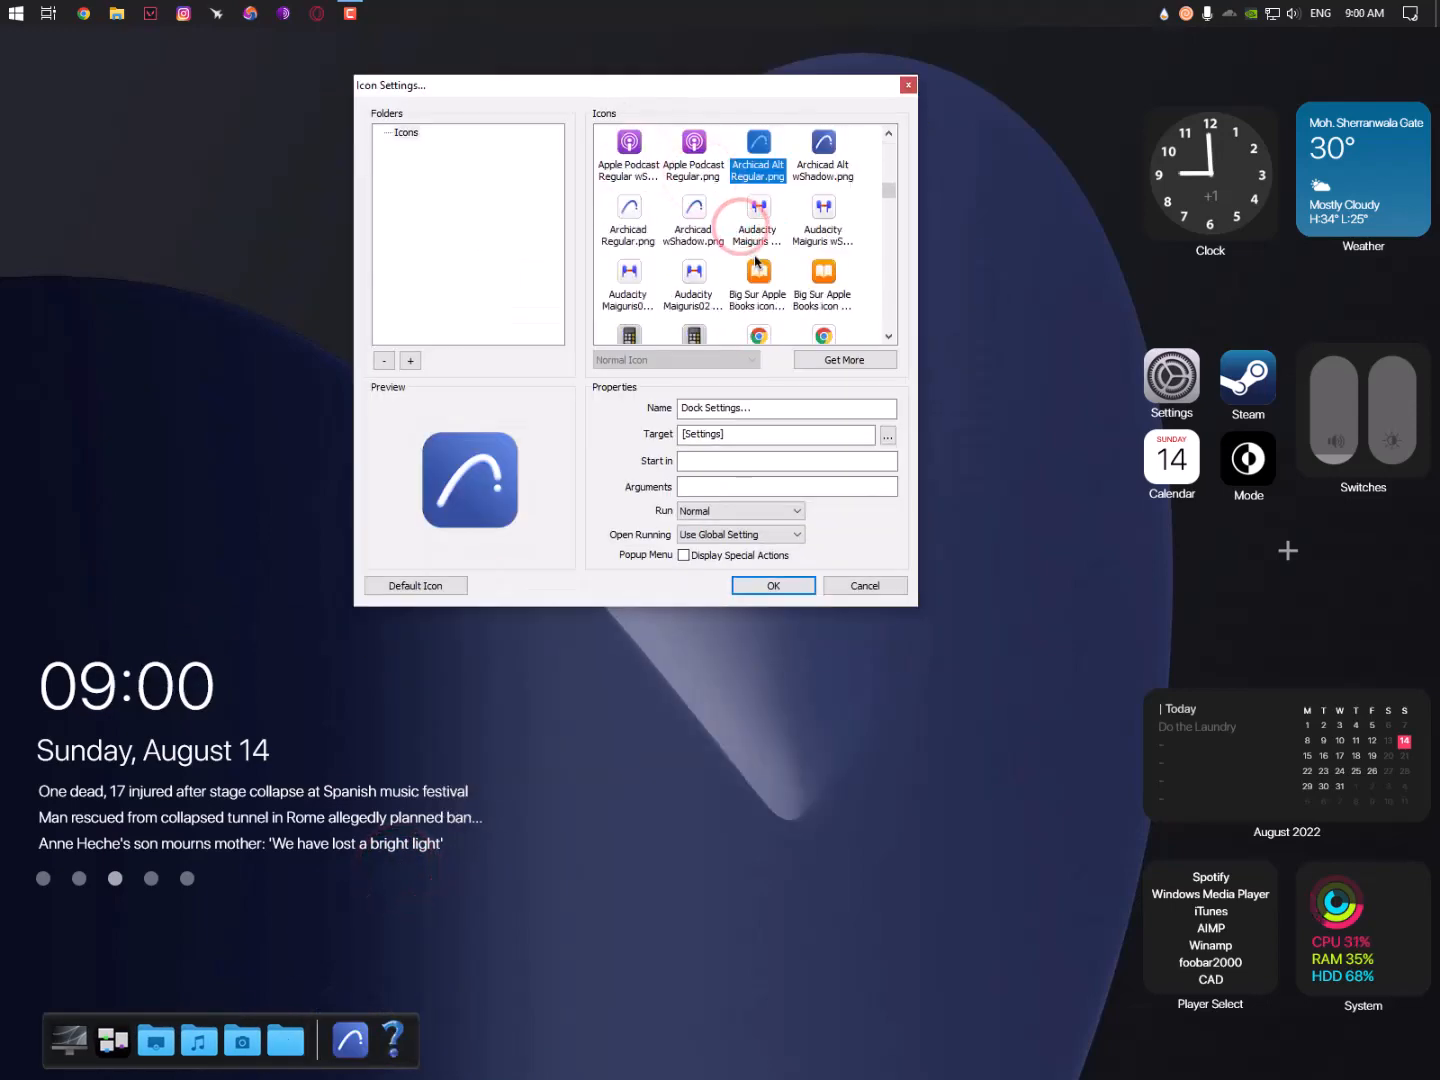
scroll(755, 260, "down", 2)
left_click(755, 259)
scroll(750, 255, "down", 20)
left_click(684, 229)
- Give the Dock Settings shortcut the Windows logo icon after trying TV and Numbers icons
scroll(680, 228, "down", 3)
left_click(698, 273)
scroll(760, 262, "up", 9)
left_click(815, 240)
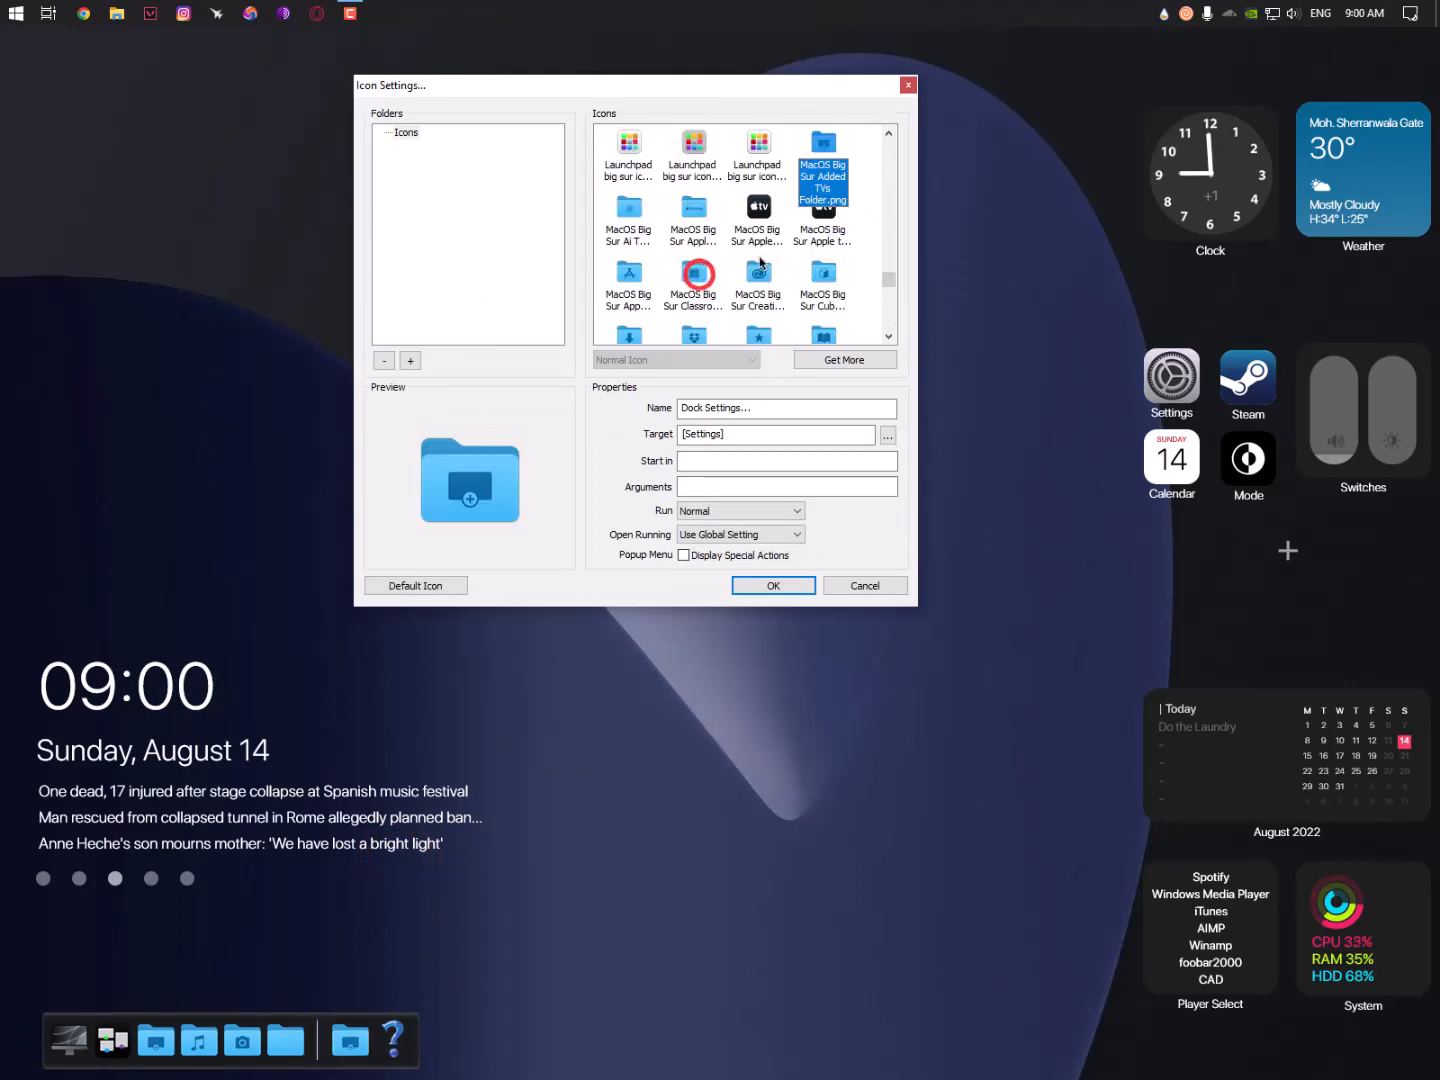
scroll(755, 291, "down", 8)
left_click(817, 222)
scroll(760, 250, "down", 2)
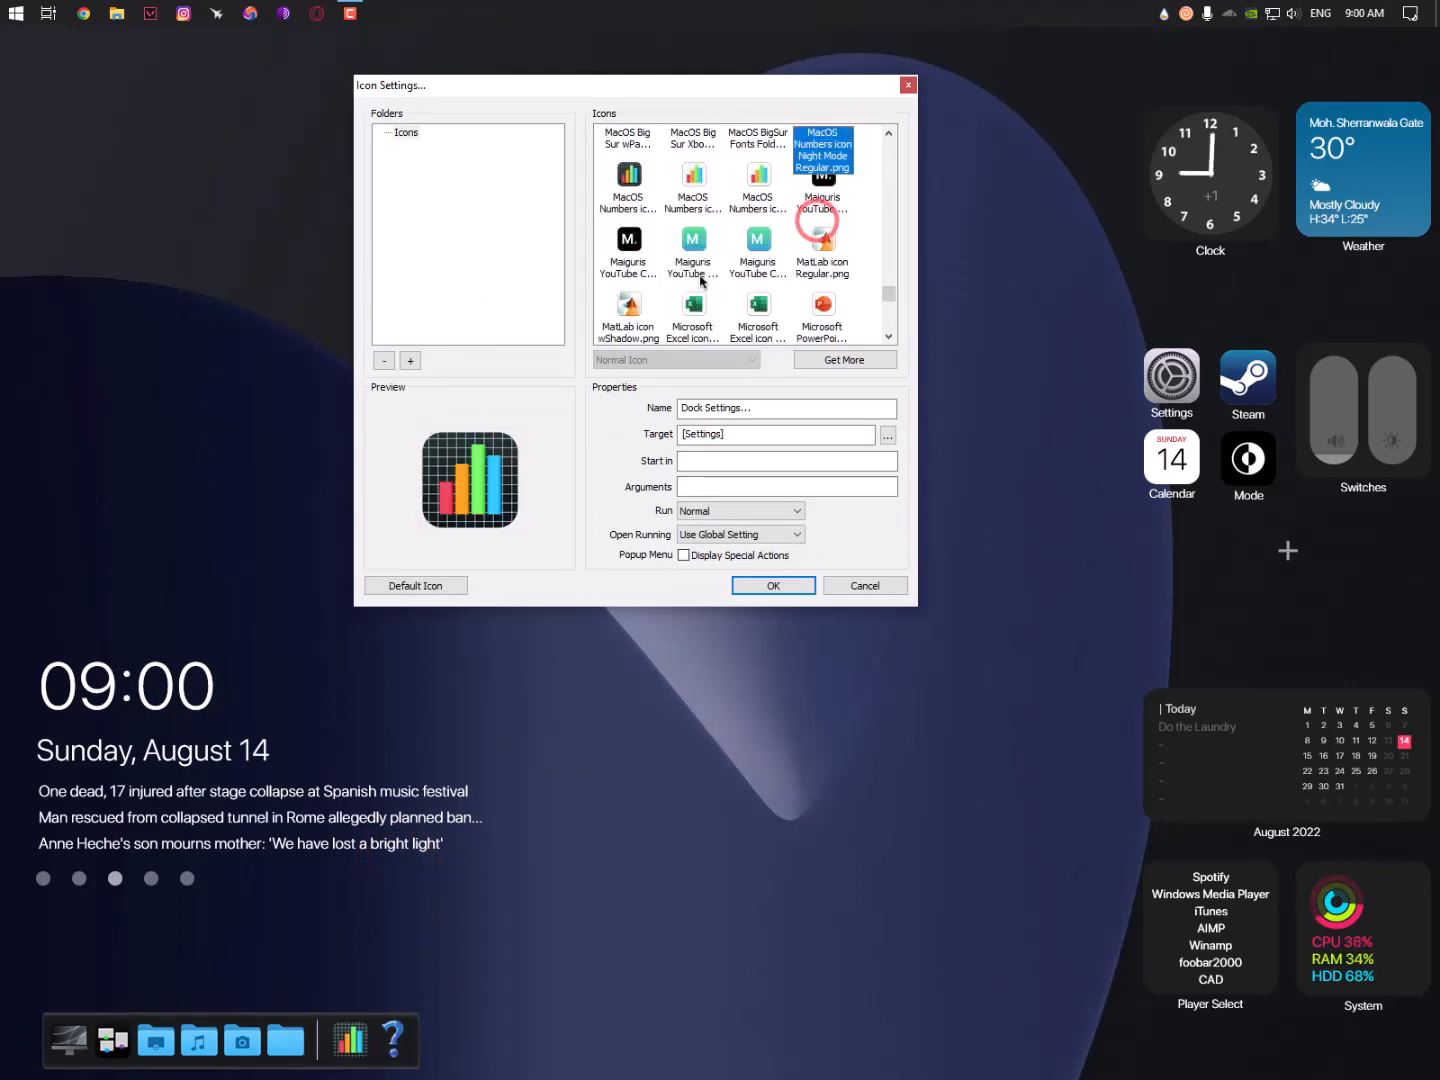
scroll(700, 280, "down", 2)
left_click(700, 277)
scroll(699, 276, "down", 1)
left_click(777, 586)
right_click(392, 1028)
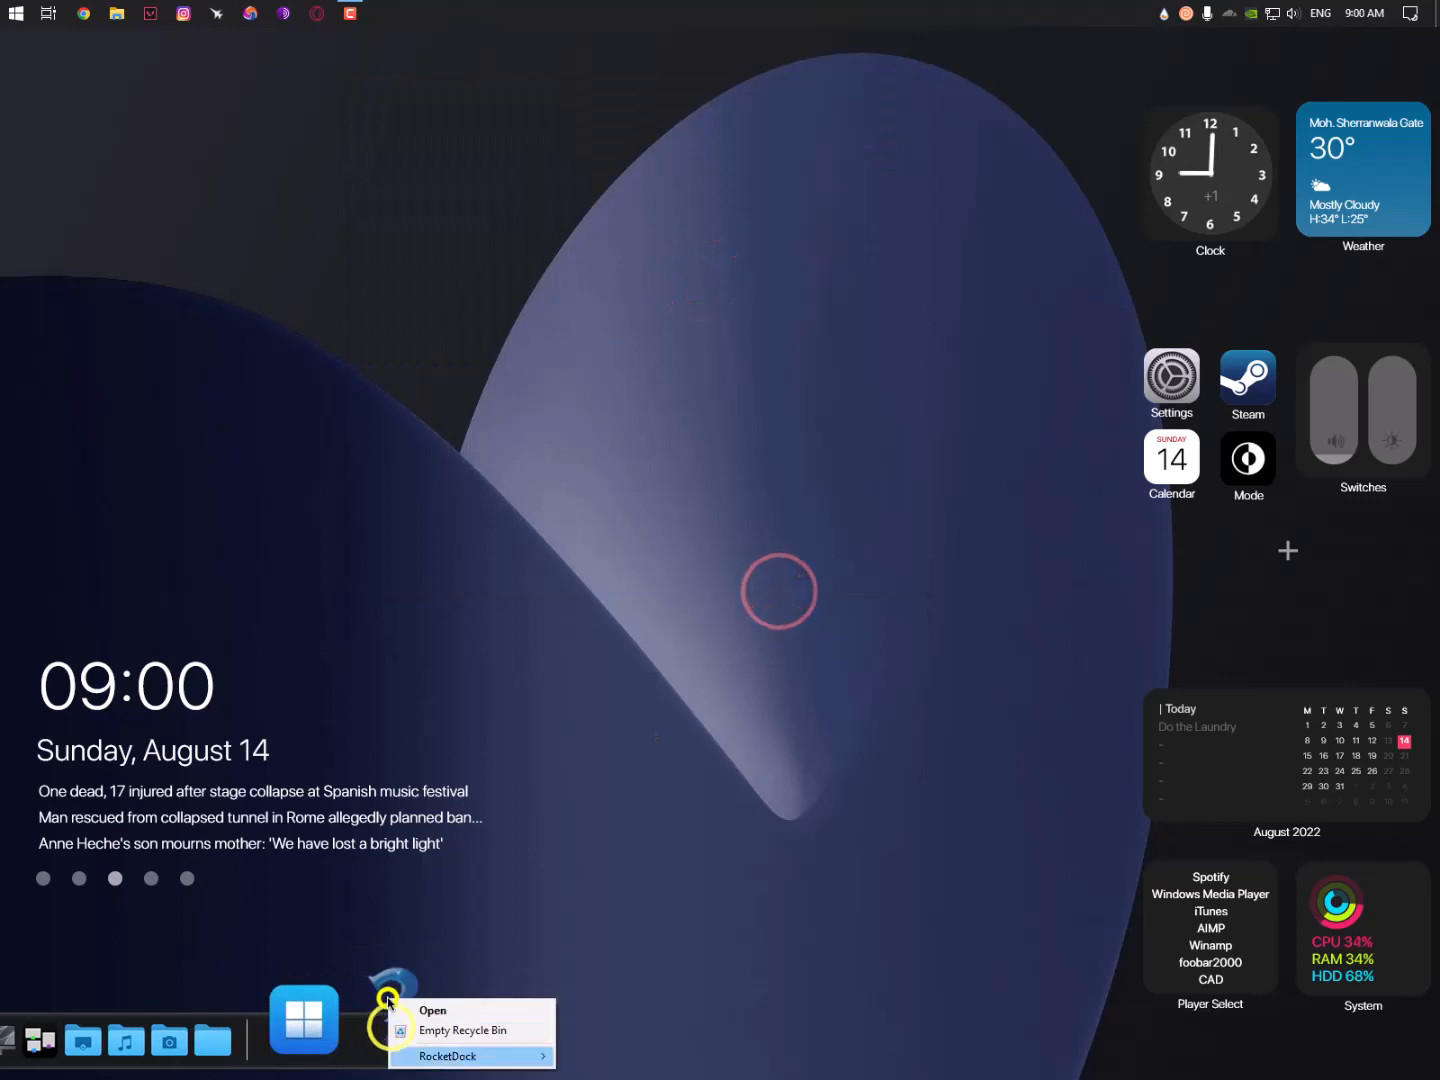
- Add a Recycle Bin item to the dock
left_click(398, 988)
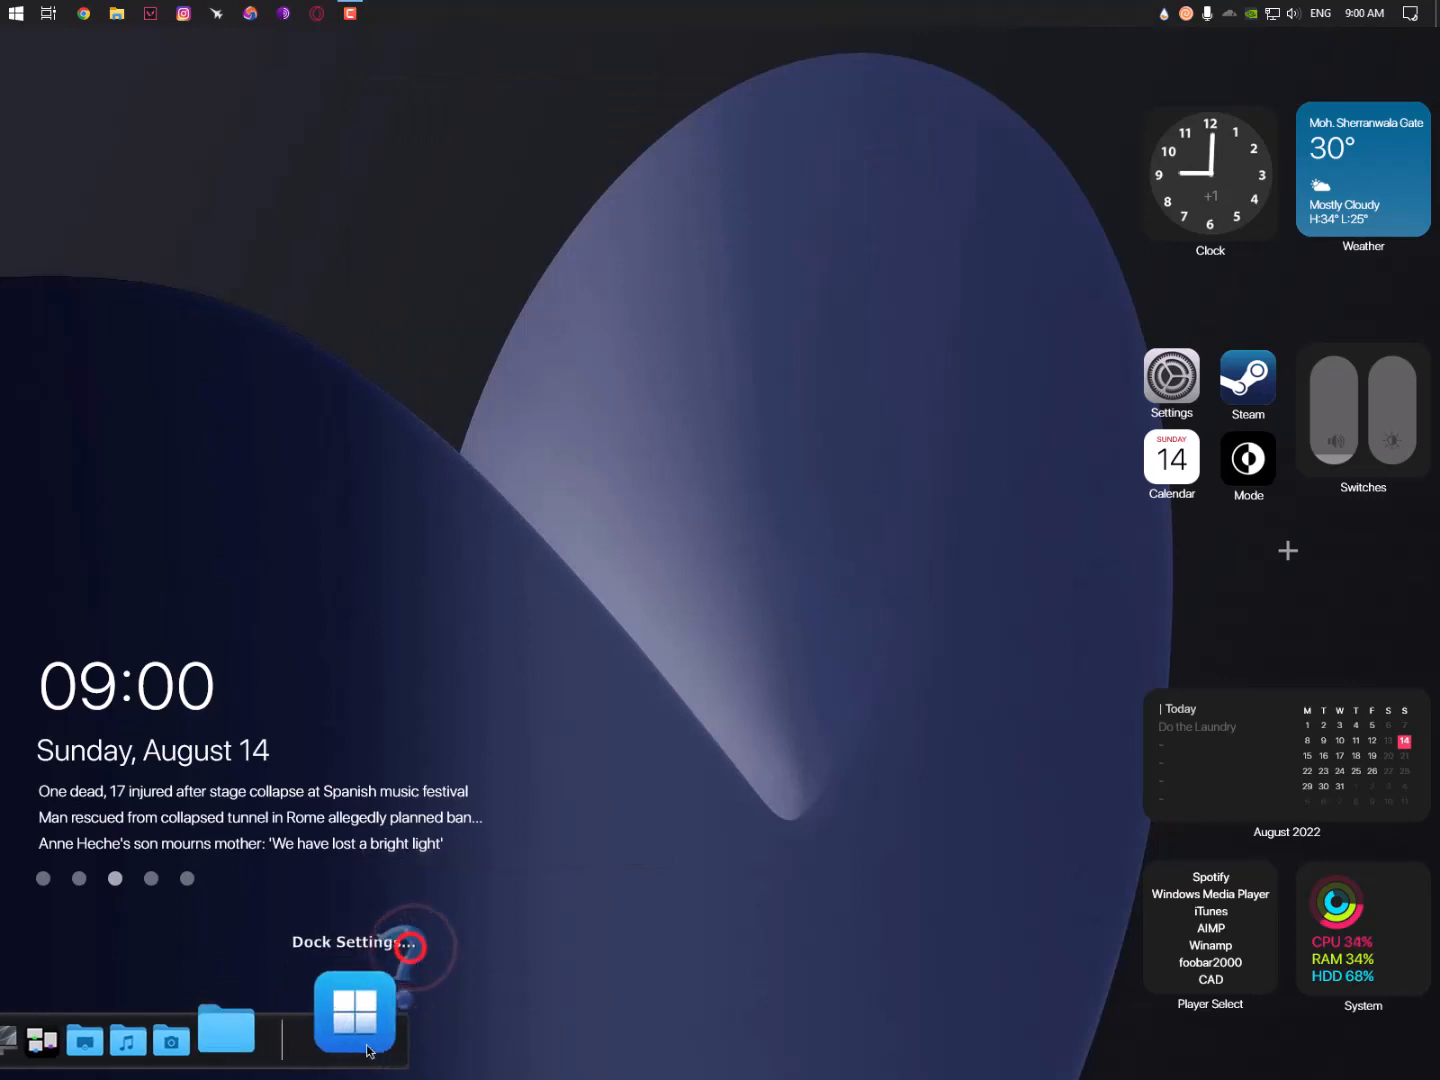
right_click(319, 1039)
left_click(500, 1003)
right_click(345, 1022)
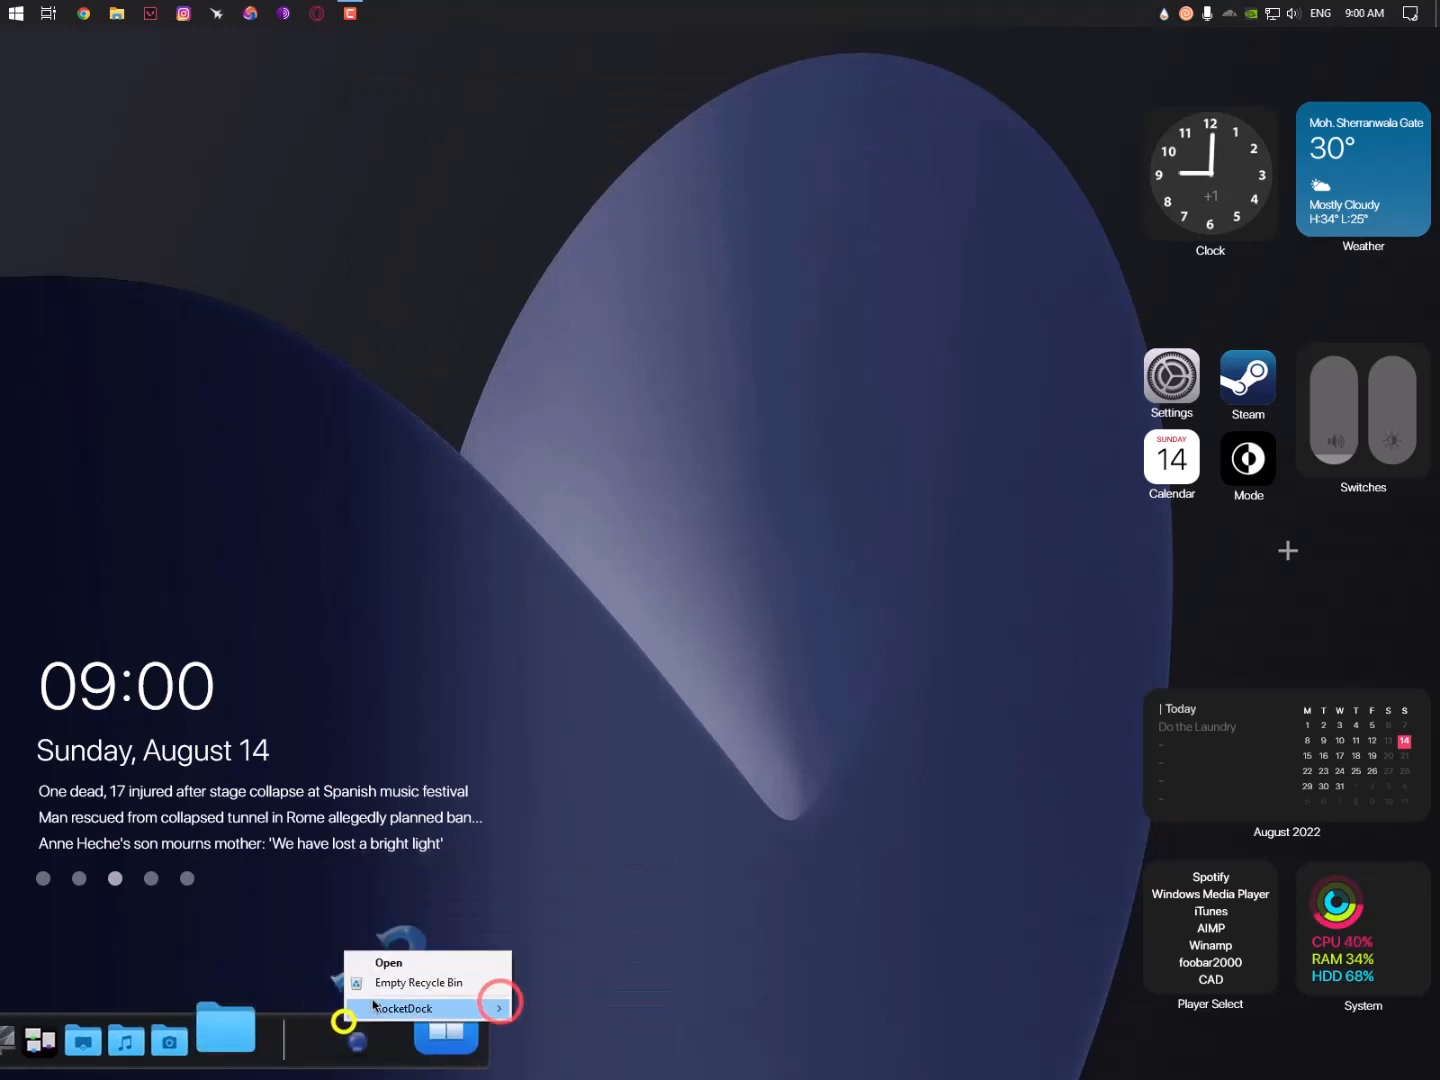
left_click(295, 1036)
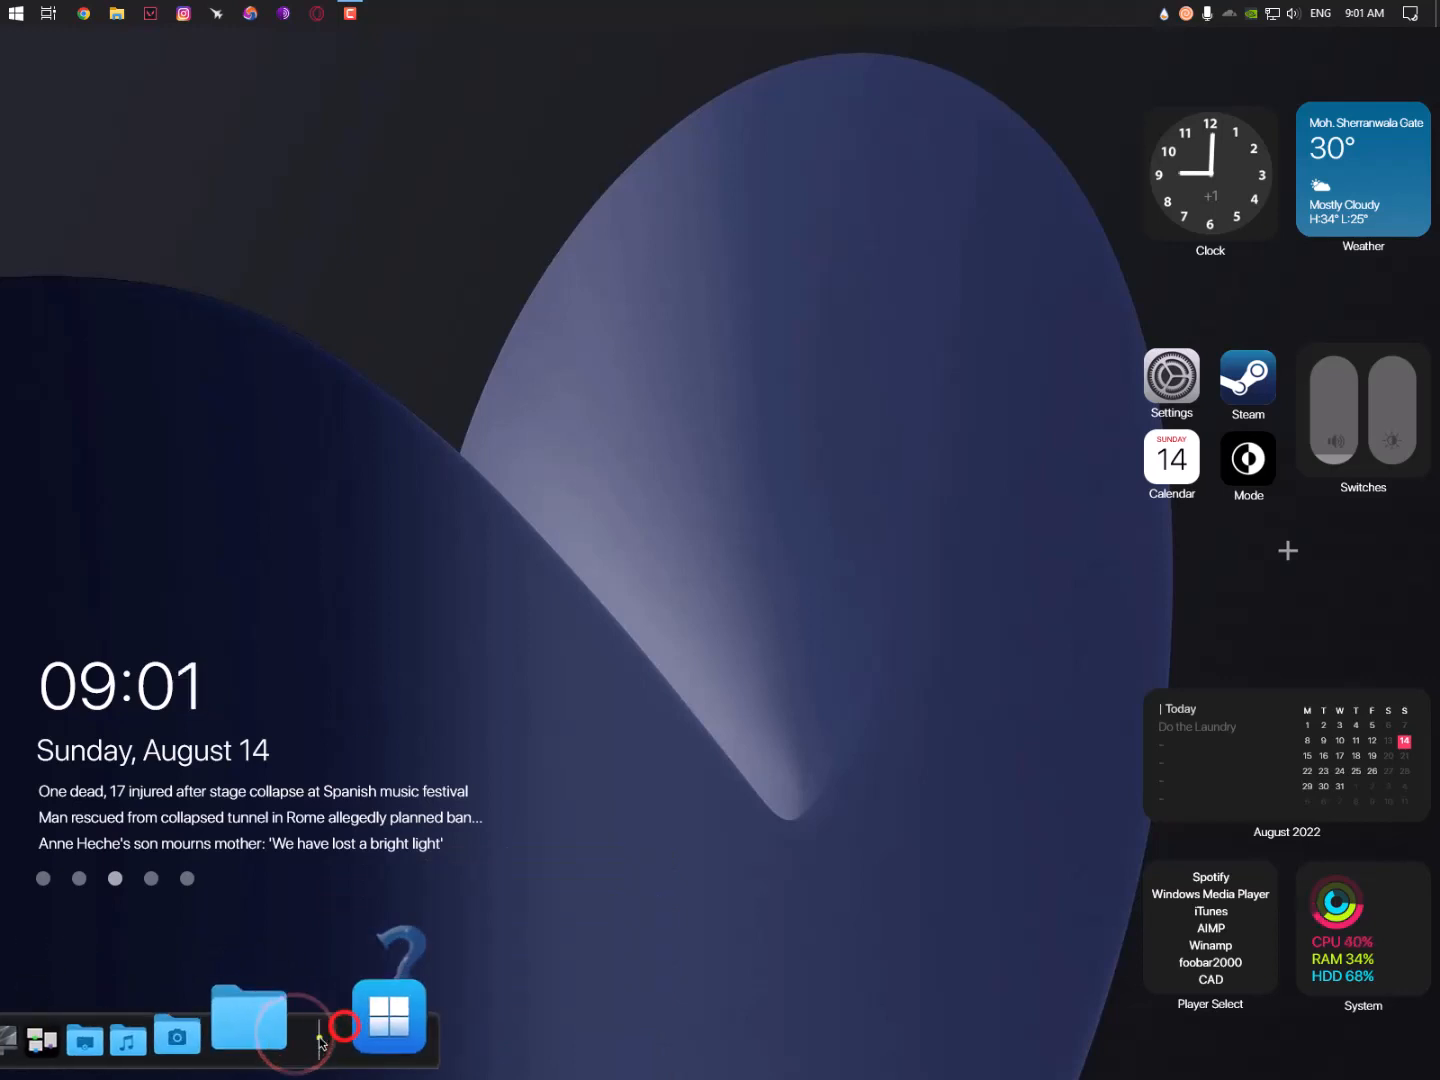
- Move the dock to the left screen edge, briefly trying the right edge
right_click(318, 1031)
left_click(491, 1006)
right_click(44, 310)
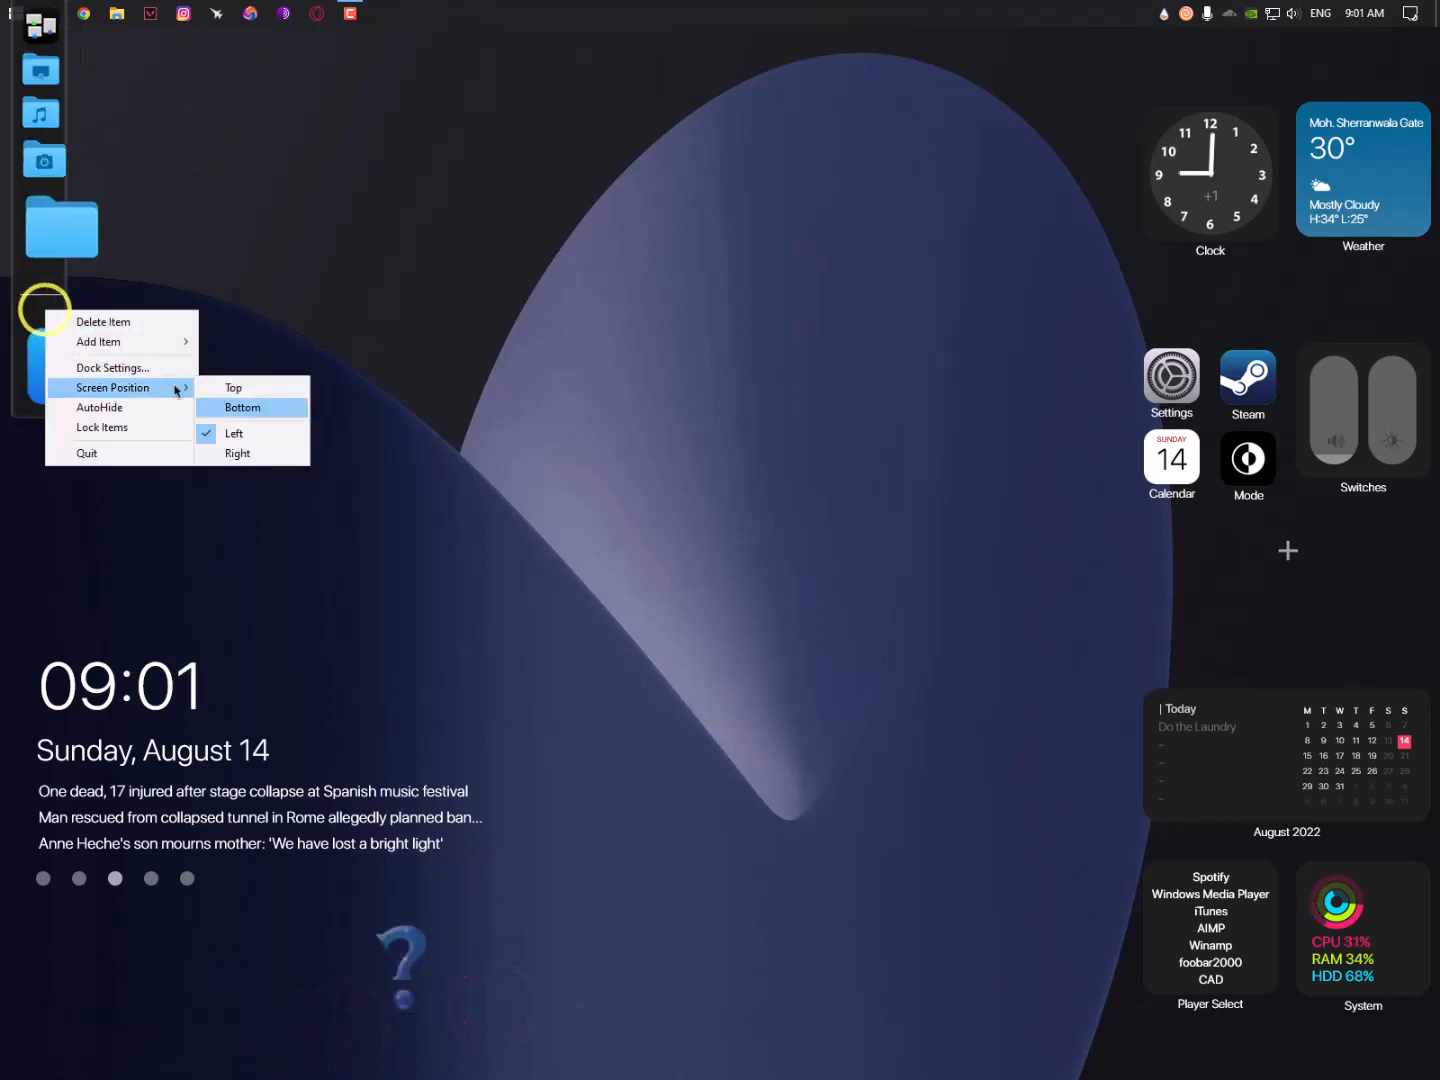
left_click(236, 453)
right_click(1405, 185)
left_click(1244, 325)
right_click(38, 193)
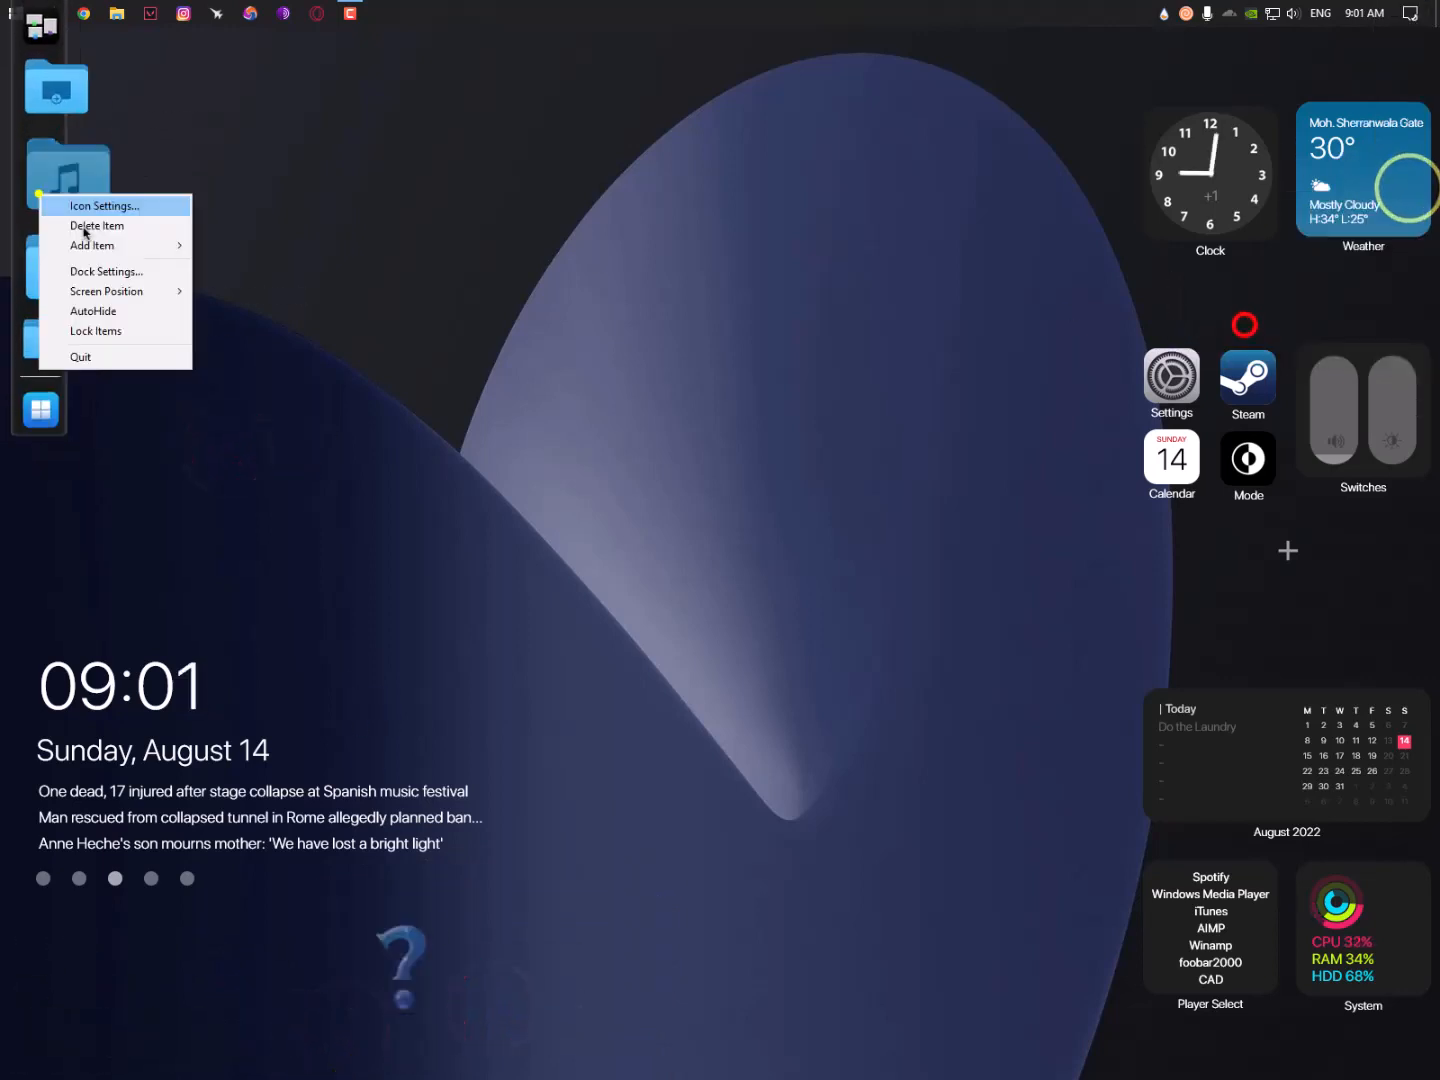
- Review the Dock Settings Position, Behaviour and Icons pages and confirm with OK
left_click(132, 271)
left_click(655, 316)
left_click(308, 295)
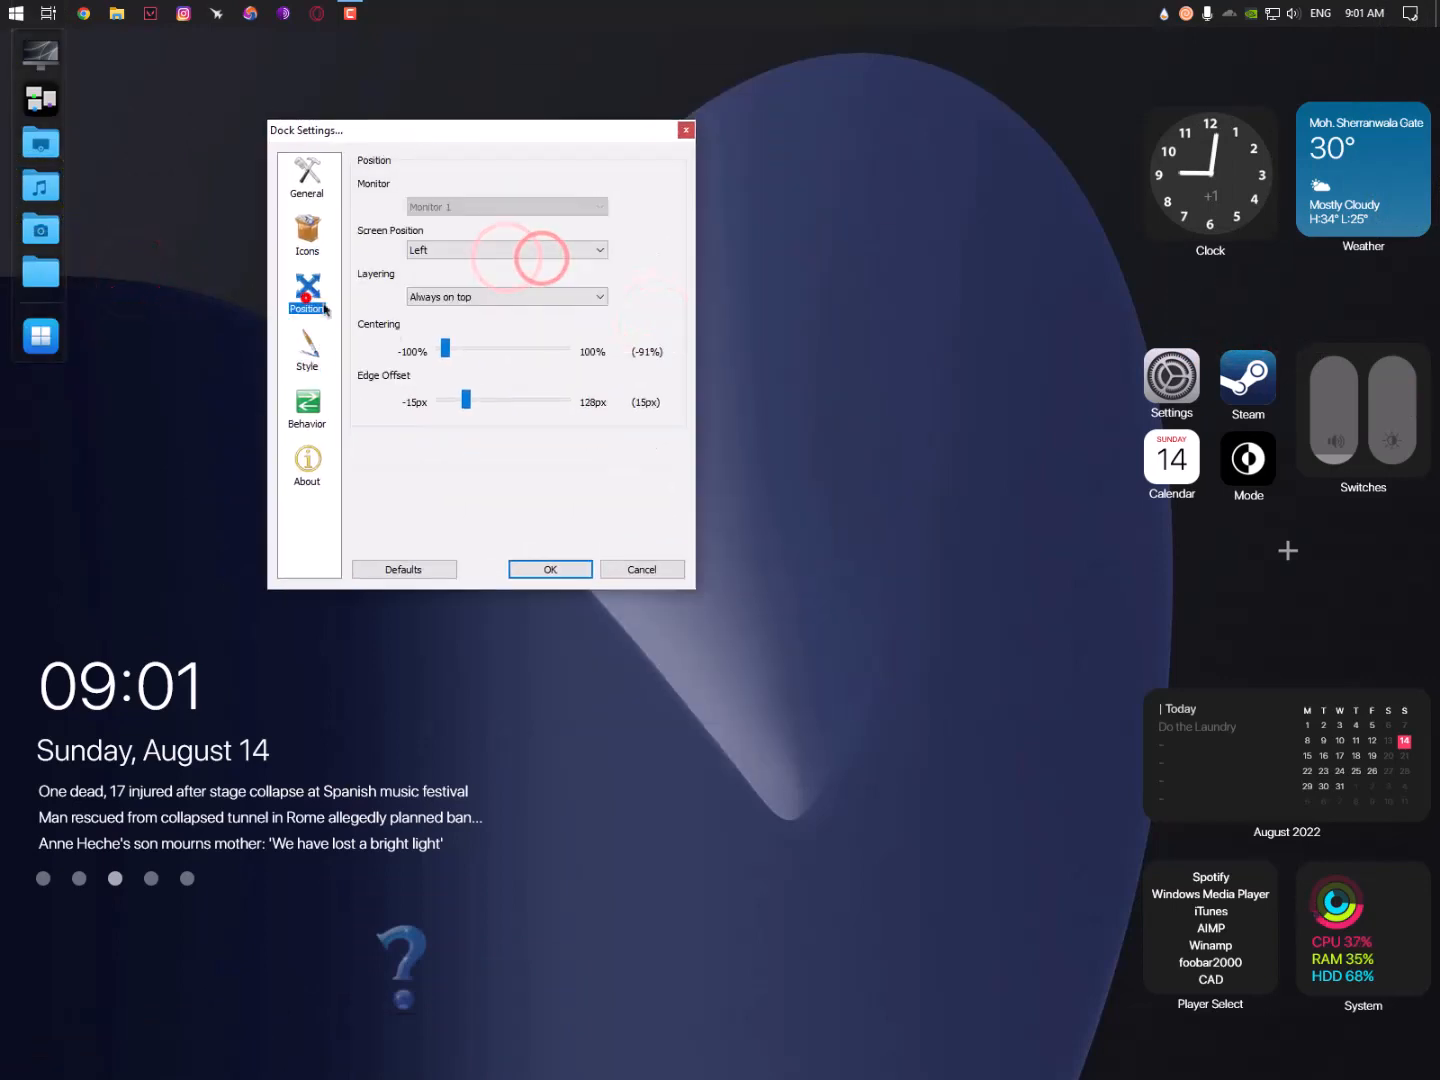
left_click(307, 403)
left_click(308, 226)
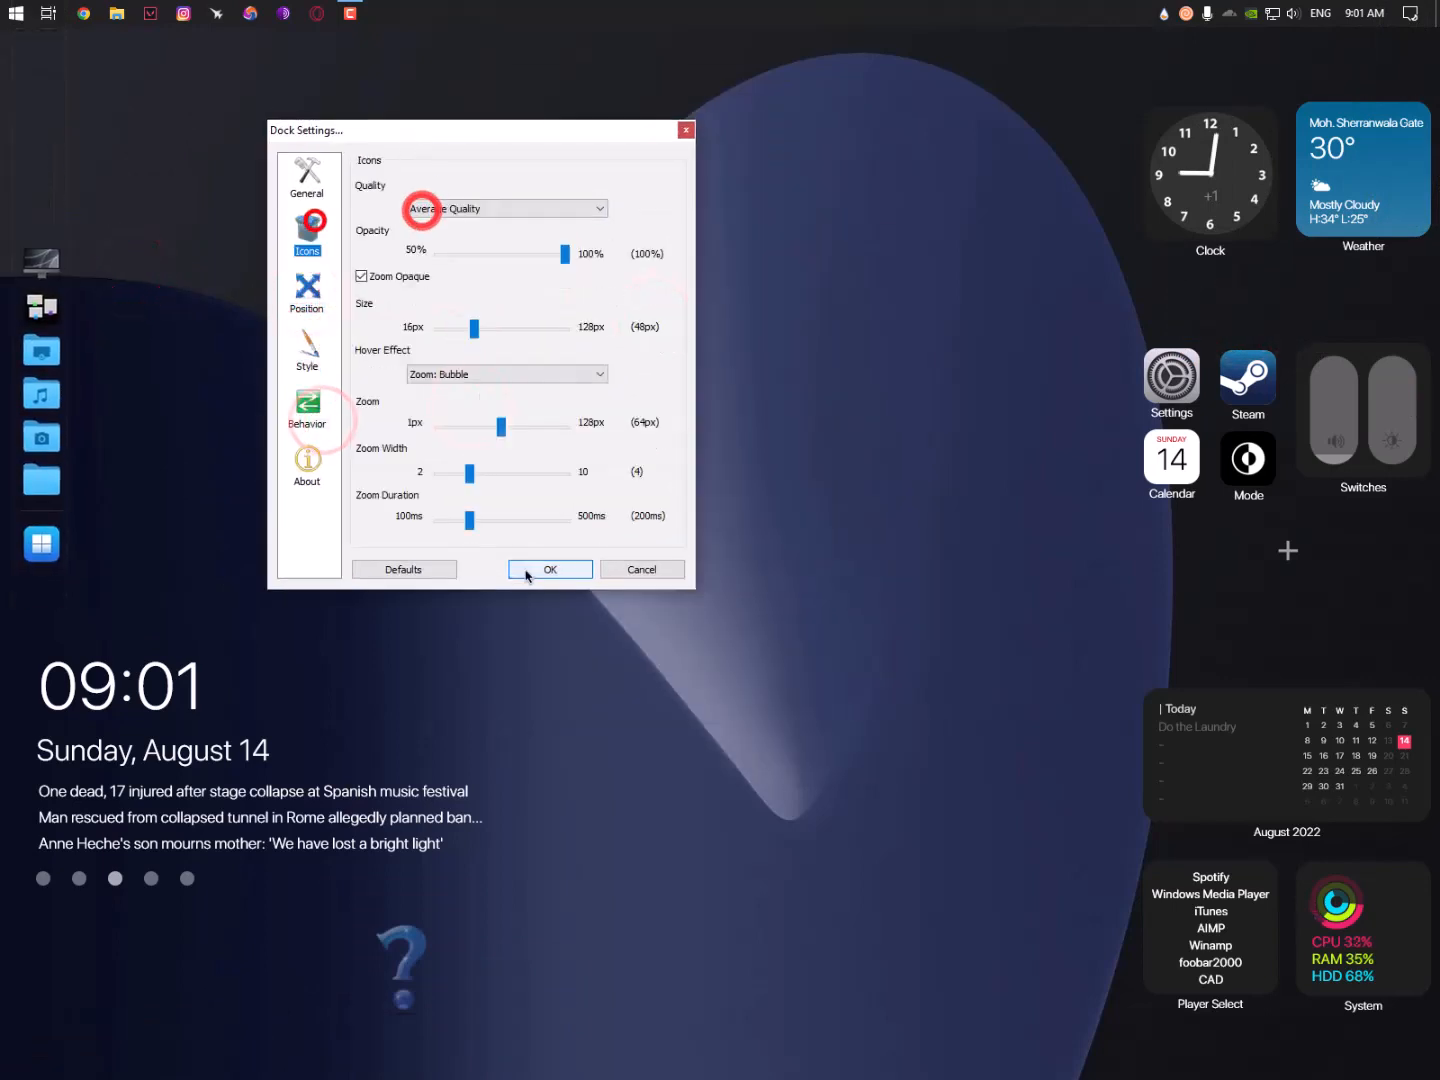
left_click(551, 569)
right_click(46, 521)
- Start adding a File item and browse Program Files (x86)\Google\Update folders
mouse_move(152, 576)
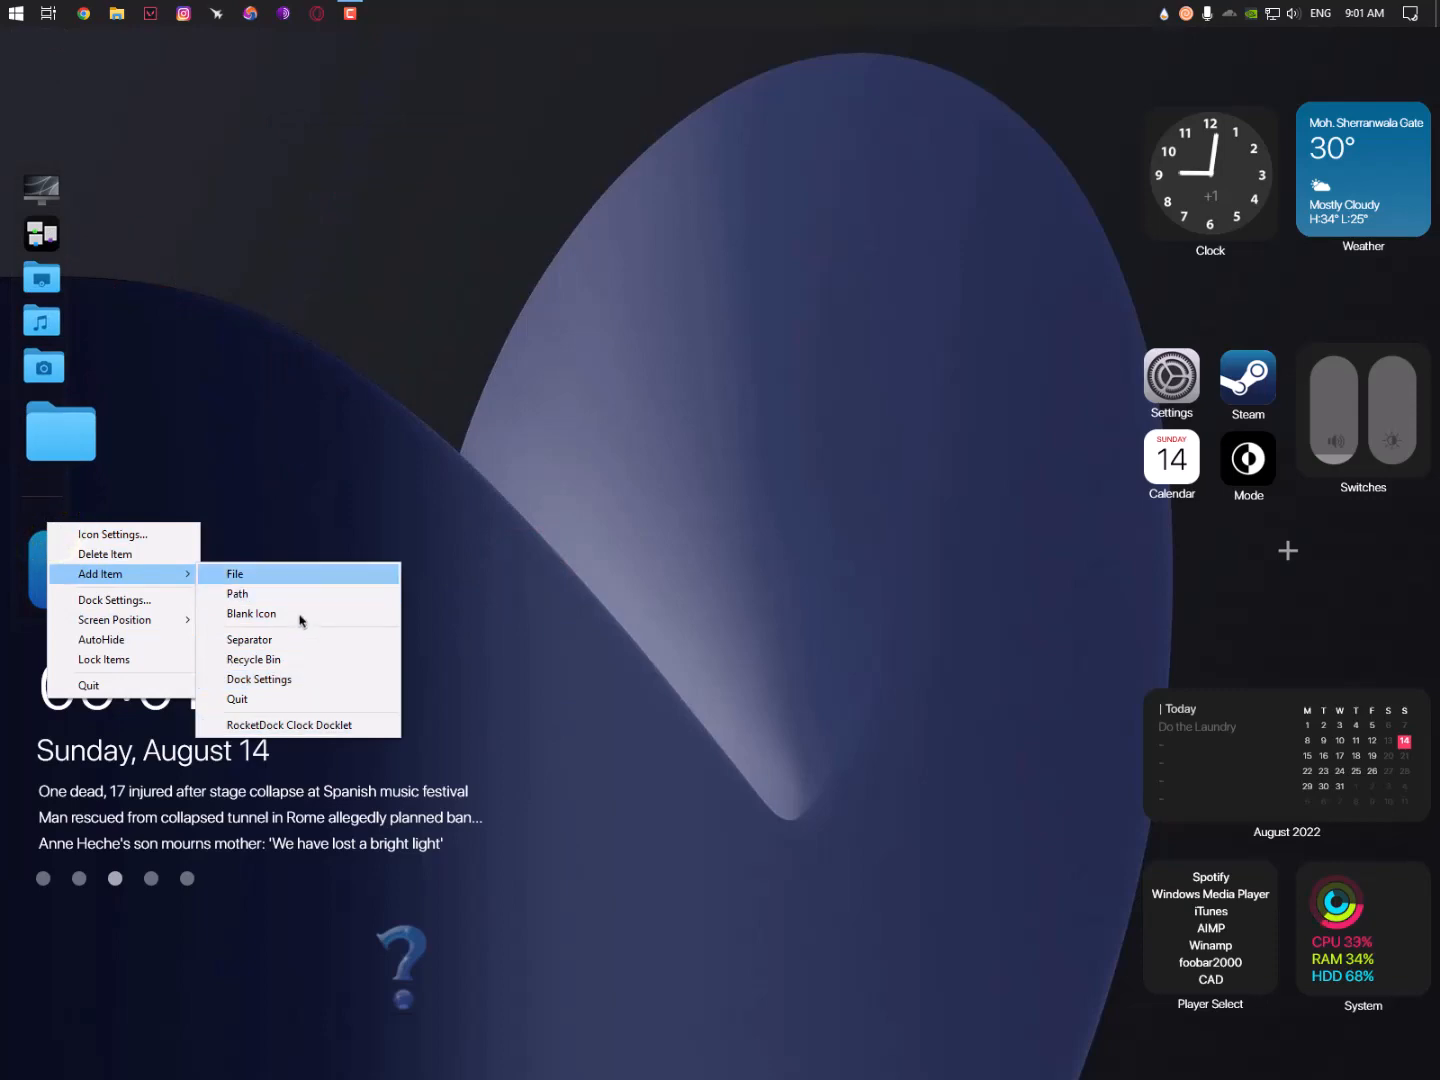
left_click(289, 573)
left_click(276, 193)
double_click(225, 364)
double_click(229, 324)
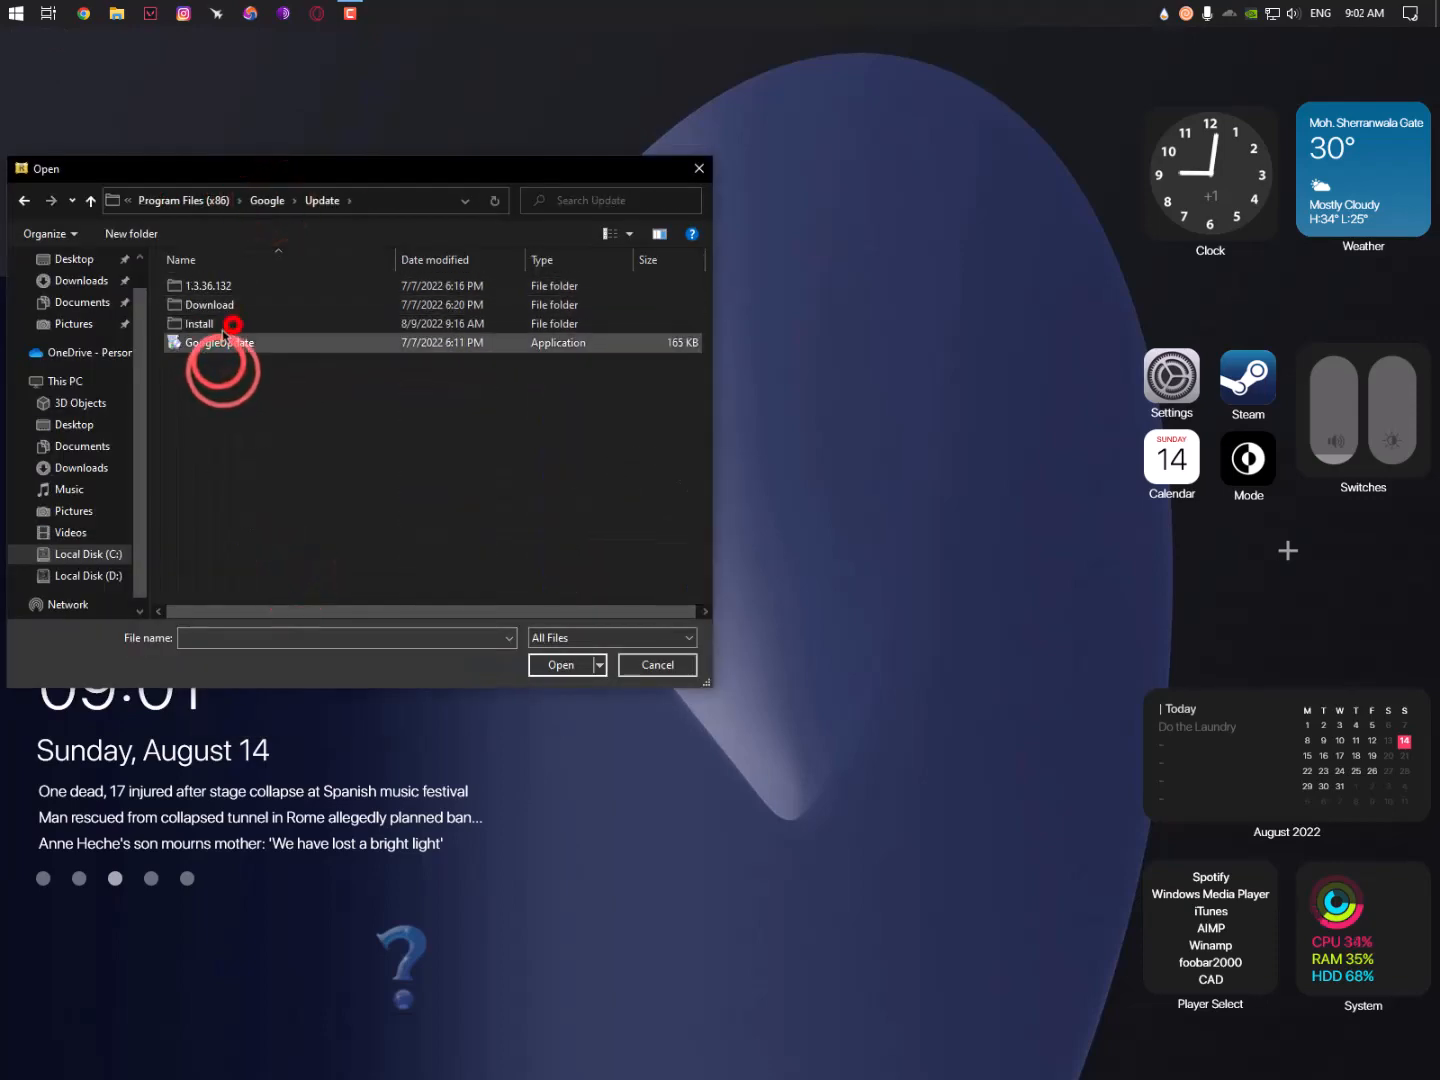
double_click(214, 306)
key("alt+Left")
key("alt+Left")
key("alt+Left")
double_click(212, 288)
- Look through the 1.3.36.132, Temp and CrashReports folders, dismissing an error
scroll(214, 319, "down", 3)
left_click(225, 401)
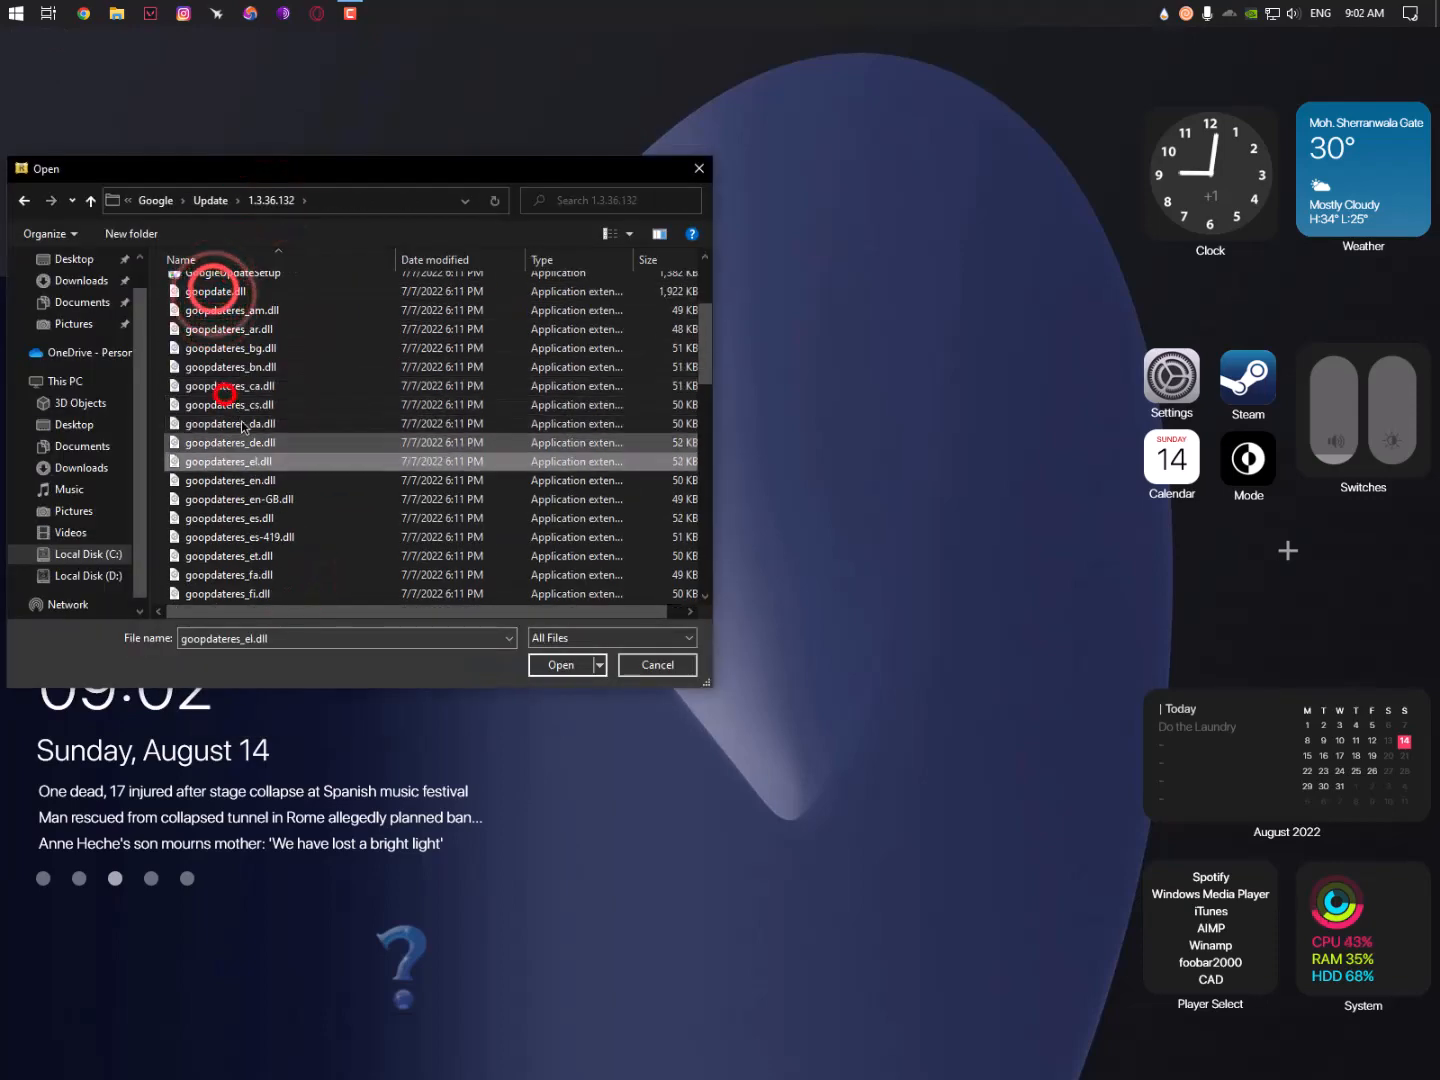
scroll(256, 425, "up", 3)
key("alt+Left")
key("alt+Left")
double_click(239, 310)
key("alt+Left")
double_click(239, 294)
left_click(823, 581)
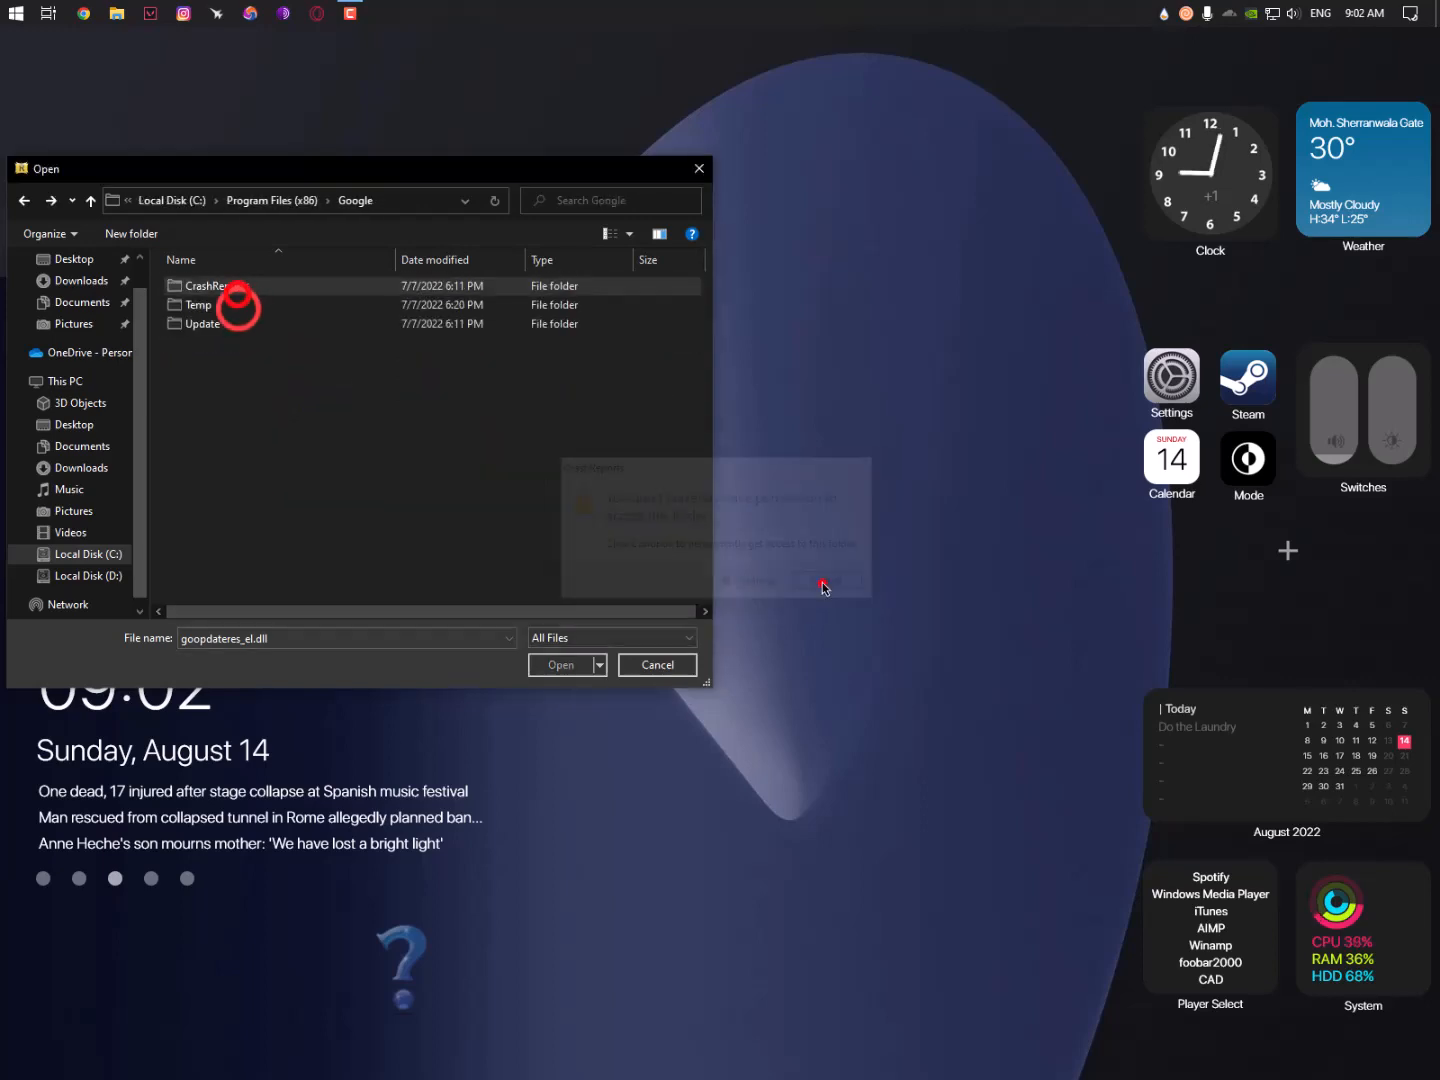
- Search Program Files (x86) for google.exe, then return to Local Disk (C:)
left_click(266, 204)
left_click(582, 204)
type("google.exe")
key("Return")
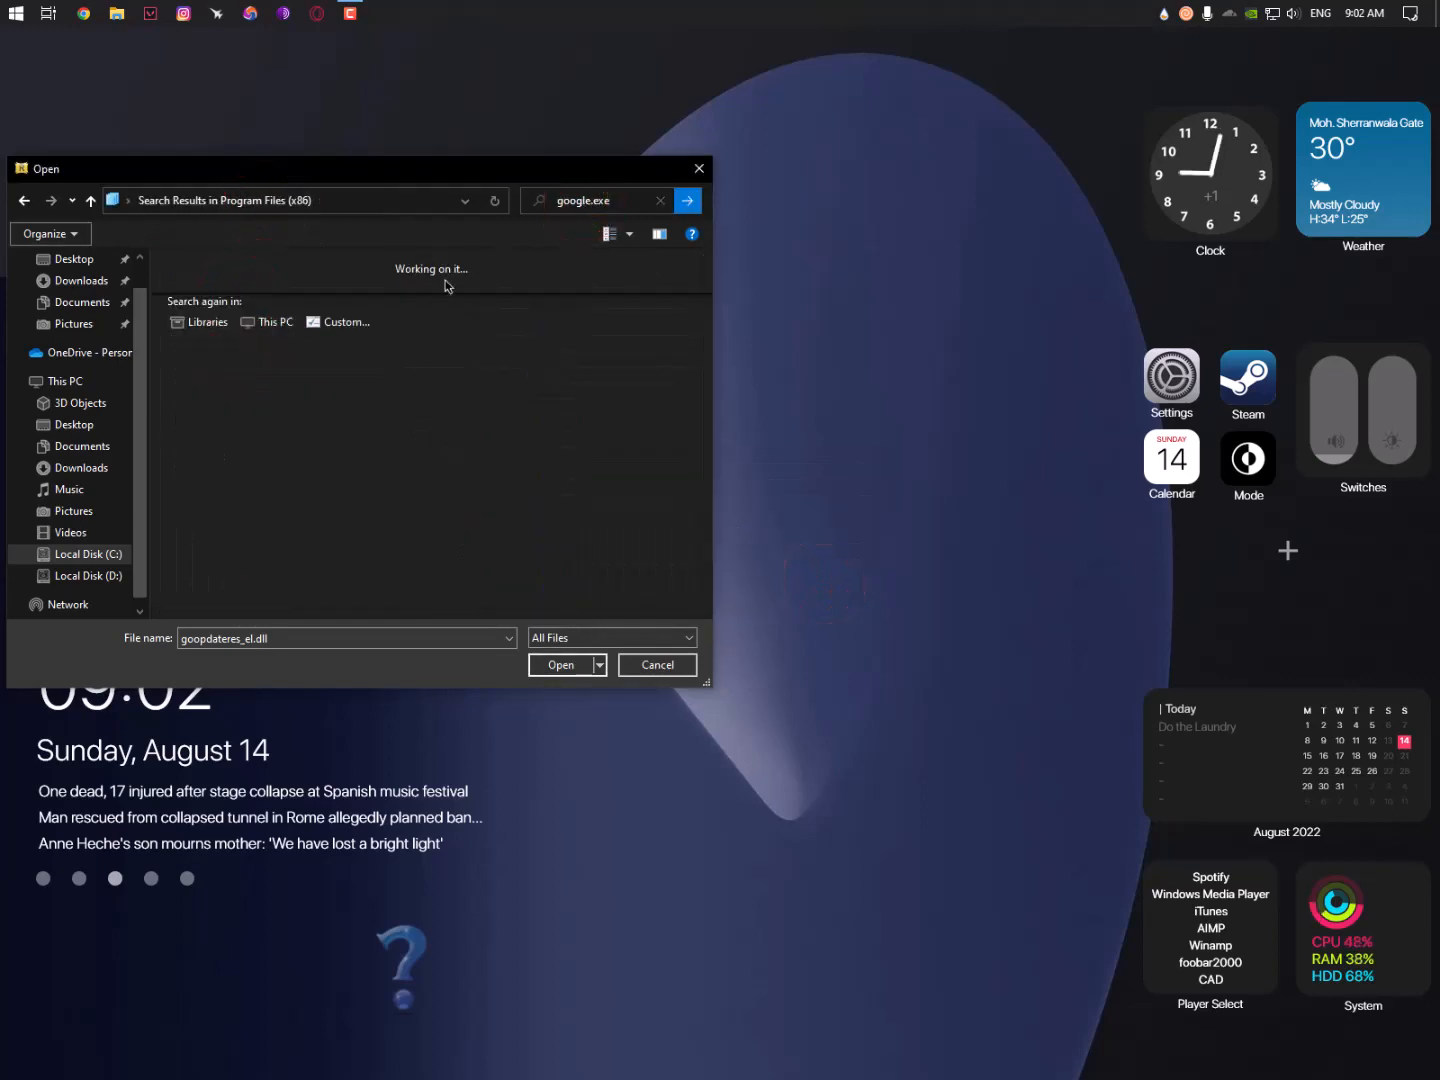
left_click(166, 204)
left_click(80, 553)
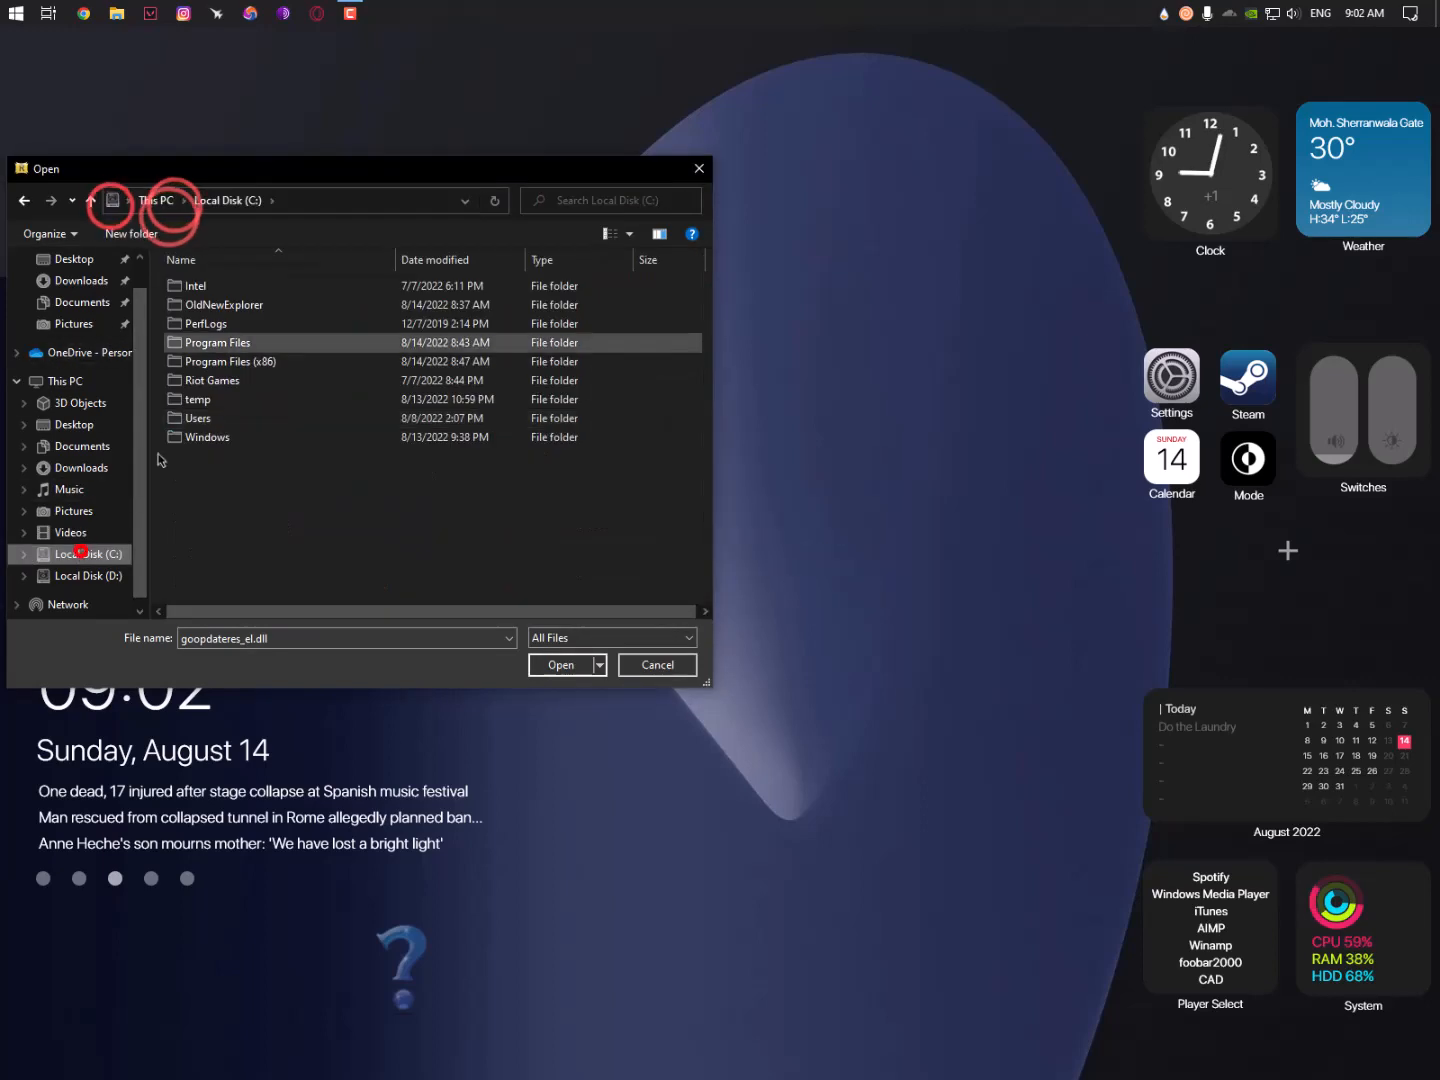
double_click(231, 362)
key("alt+Left")
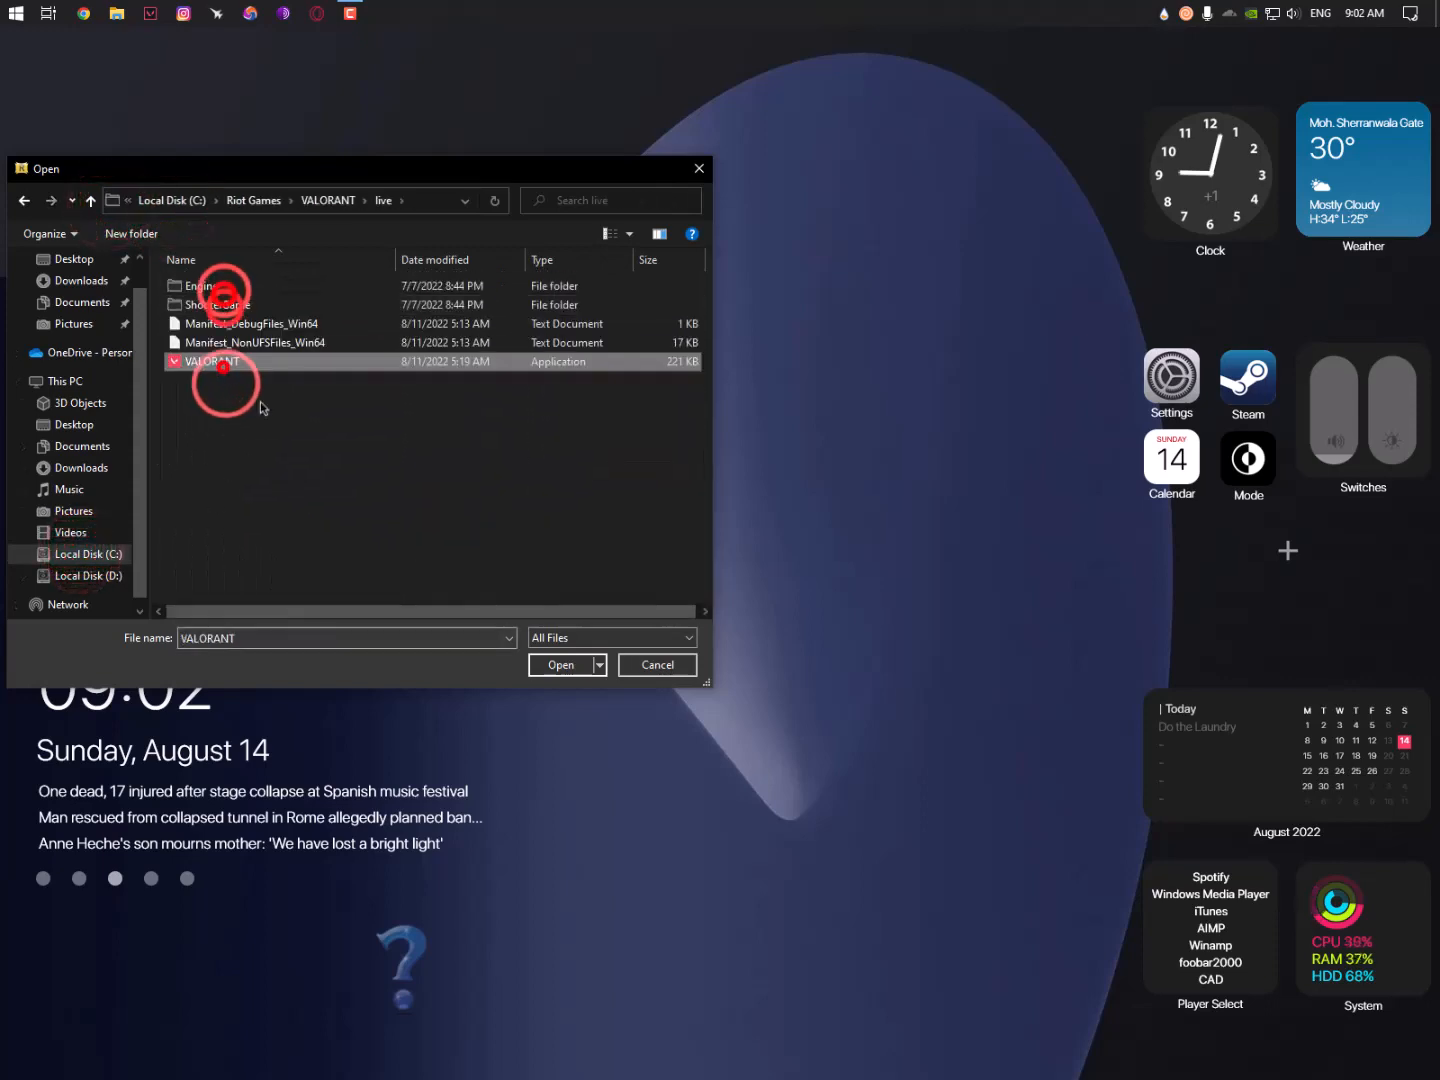